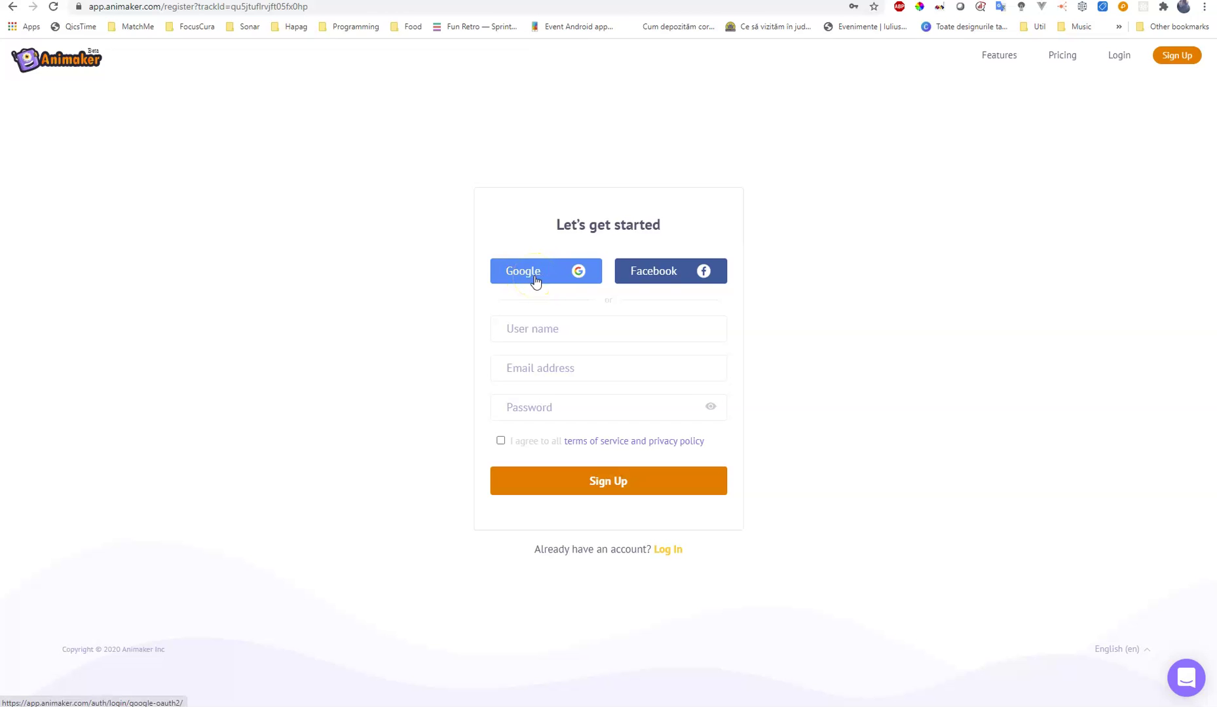
click(558, 327)
click(598, 328)
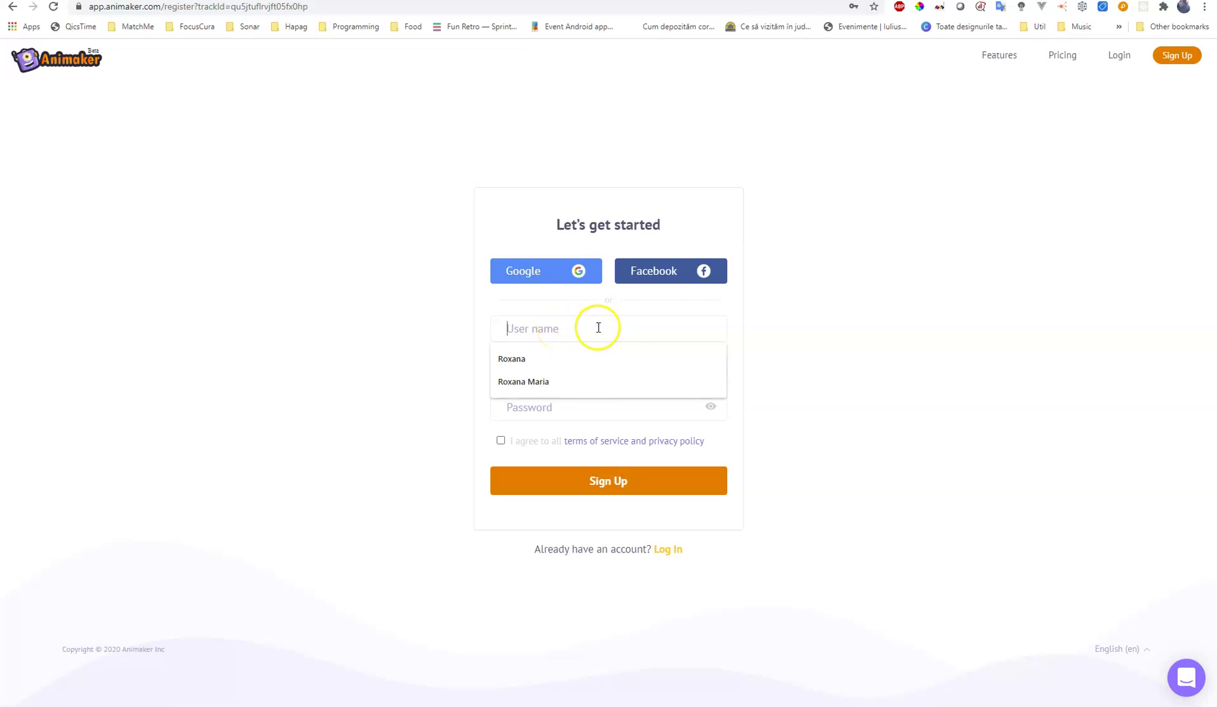
key(Escape)
click(629, 331)
click(601, 365)
click(494, 423)
click(536, 402)
key(Escape)
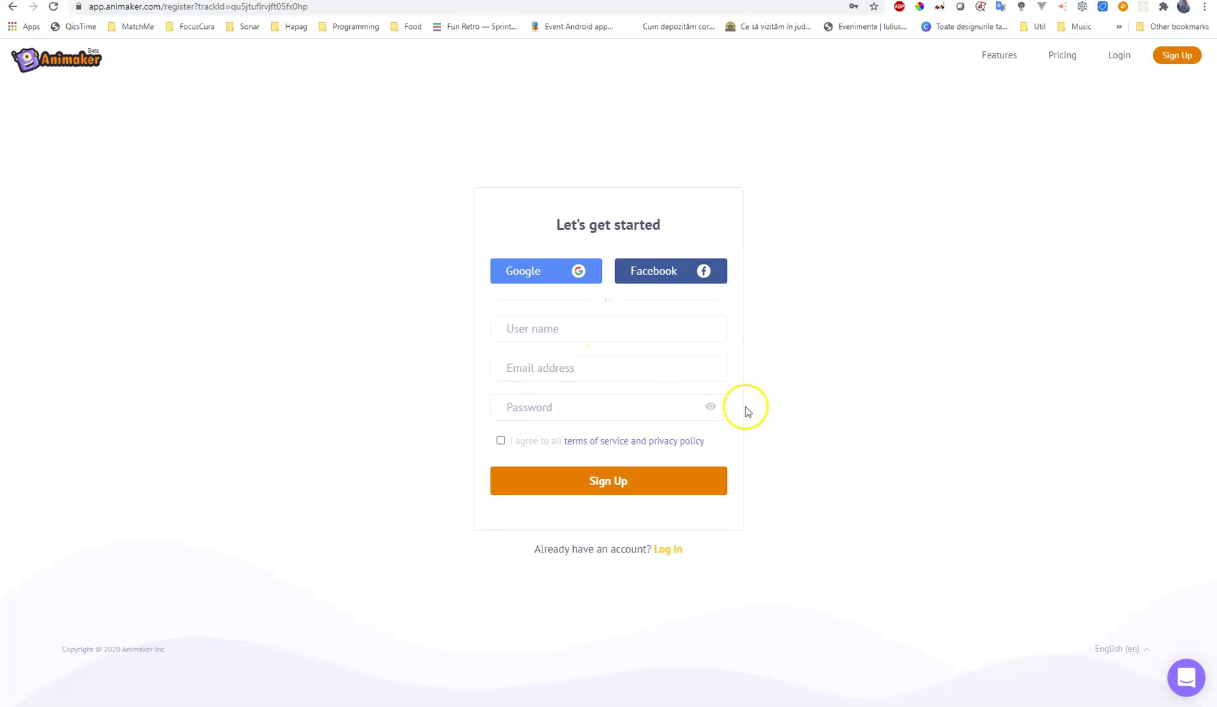
click(630, 377)
click(767, 356)
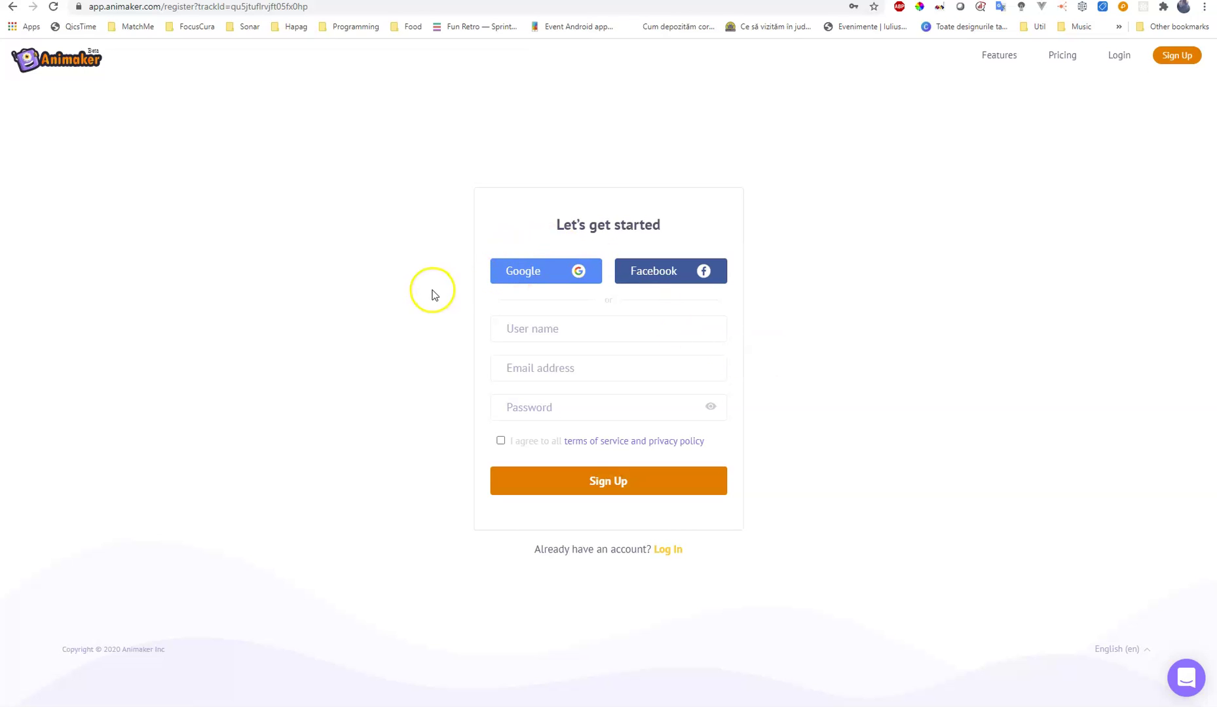
Sign up with a Google account and open the dashboard
click(554, 278)
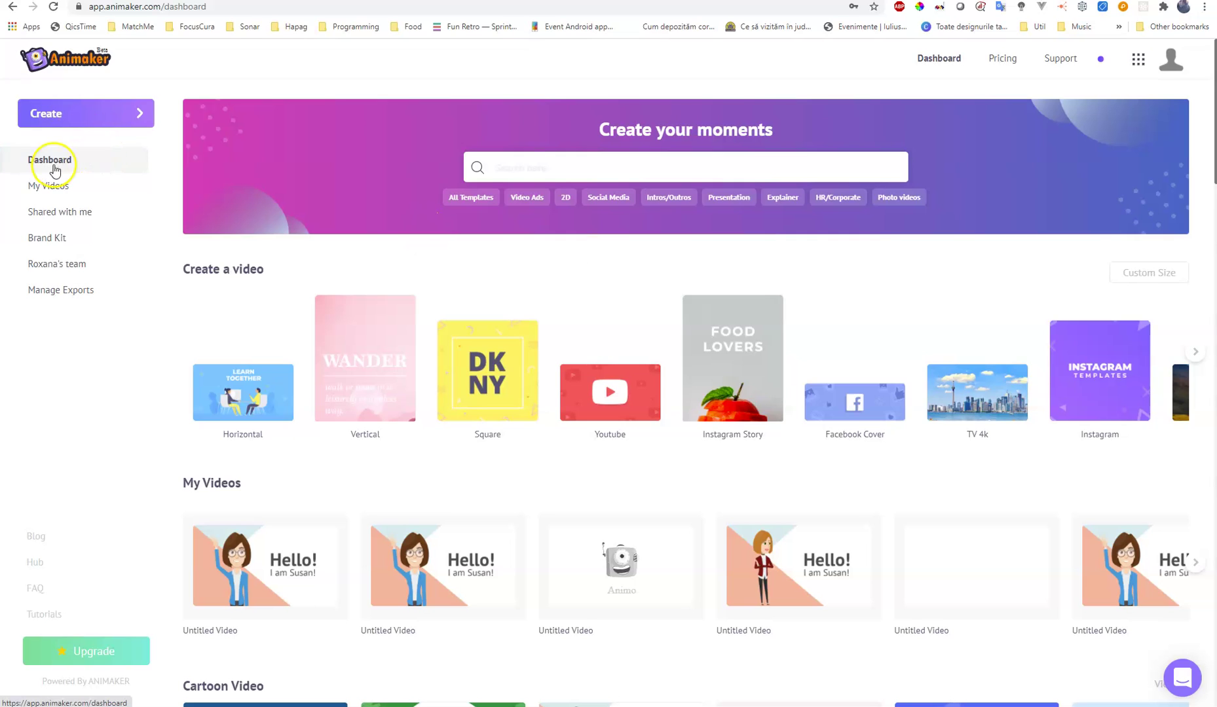
double_click(185, 8)
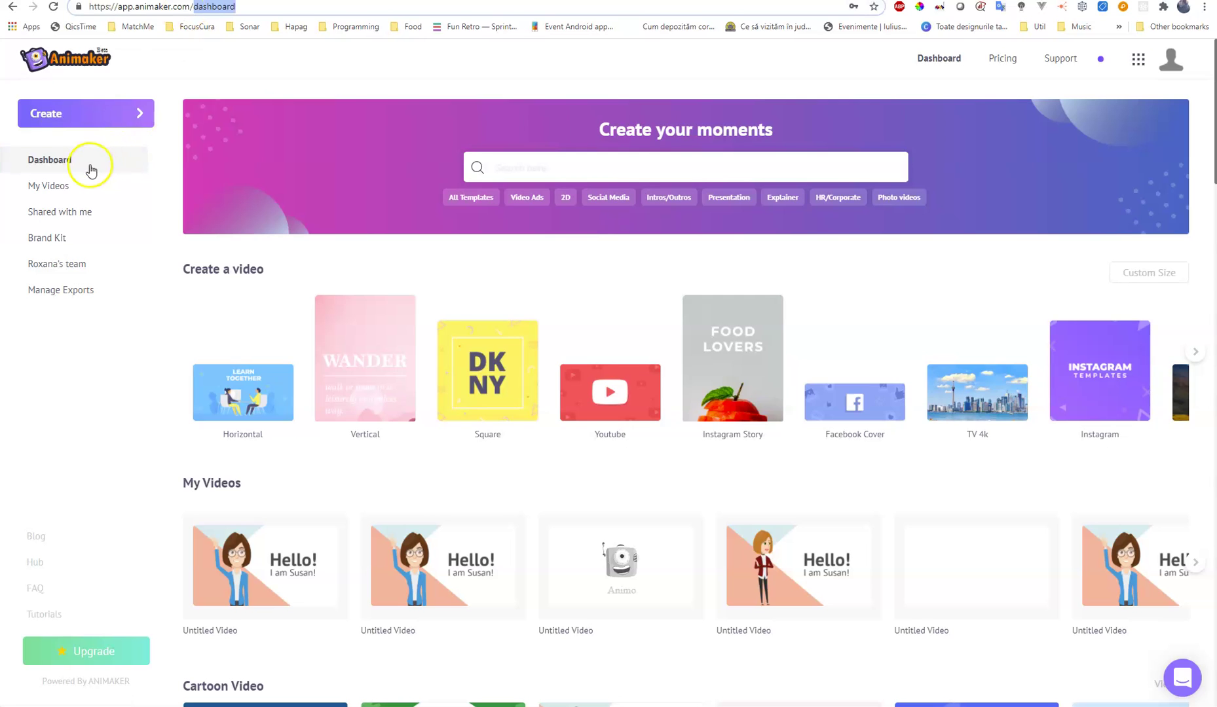
click(73, 166)
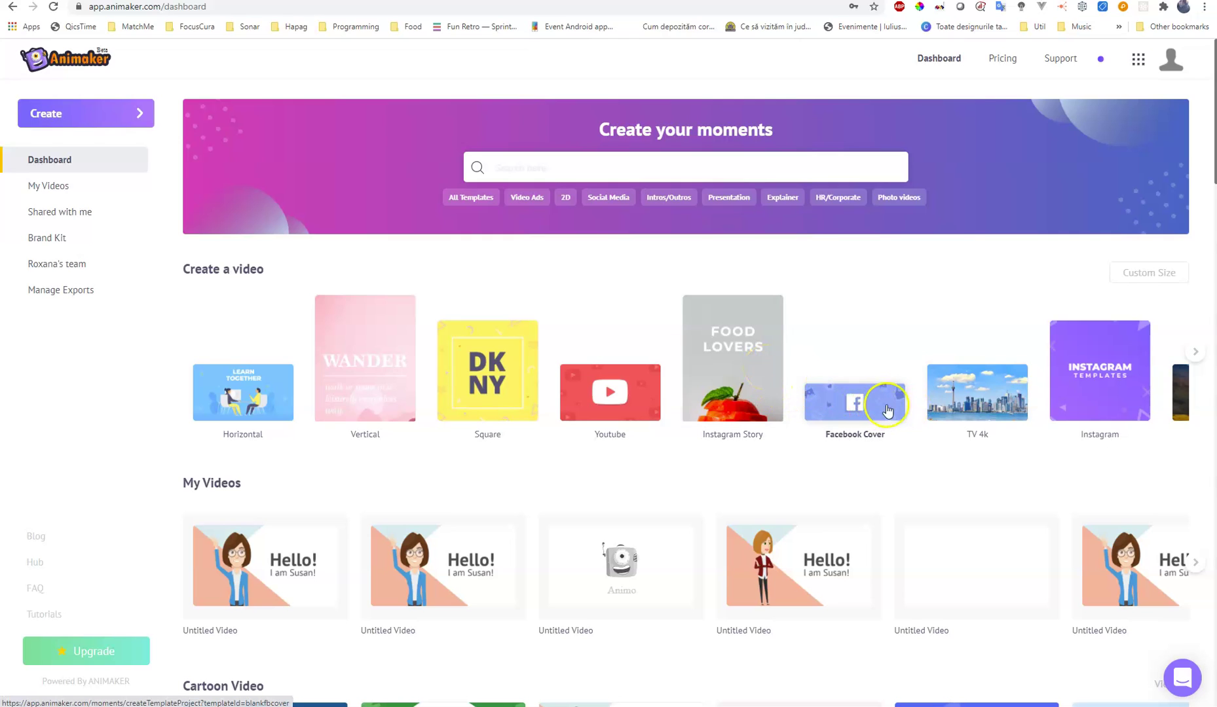
Examine the Video ads, Social media and Invite/Wishes template collections, including the birthday, wedding and Christmas previews
scroll(524, 497, down, 6)
scroll(526, 500, down, 5)
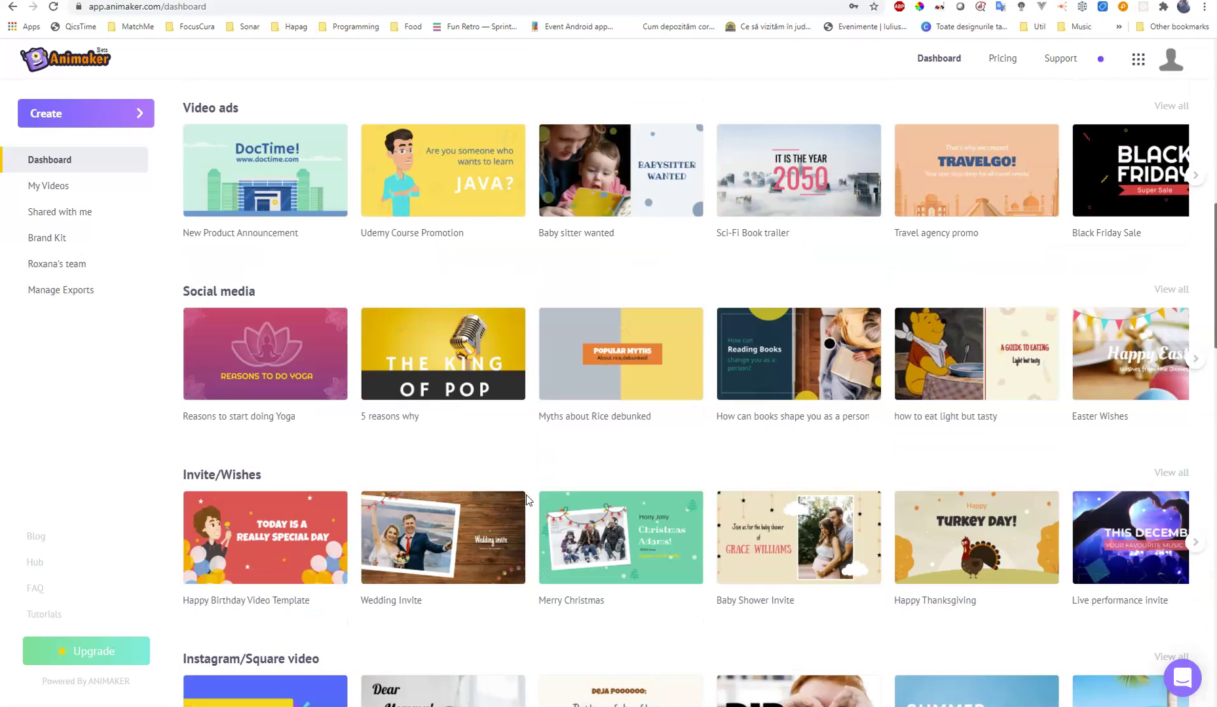
mouse_move(291, 549)
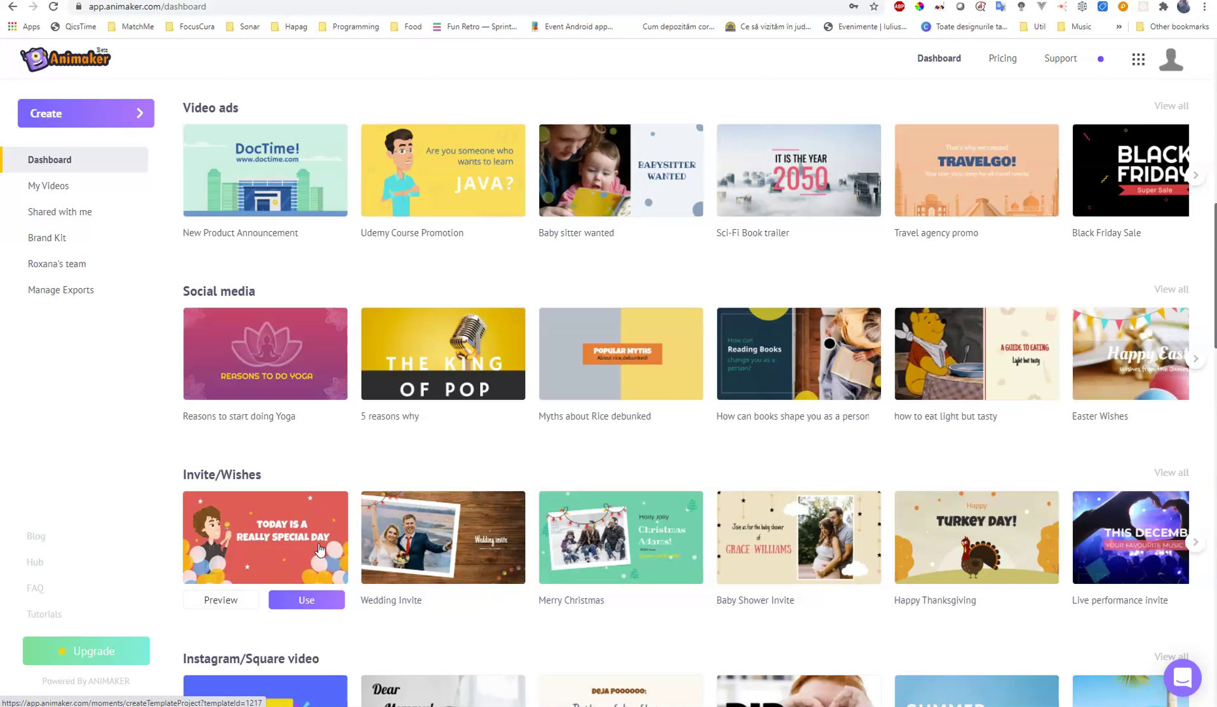
mouse_move(471, 534)
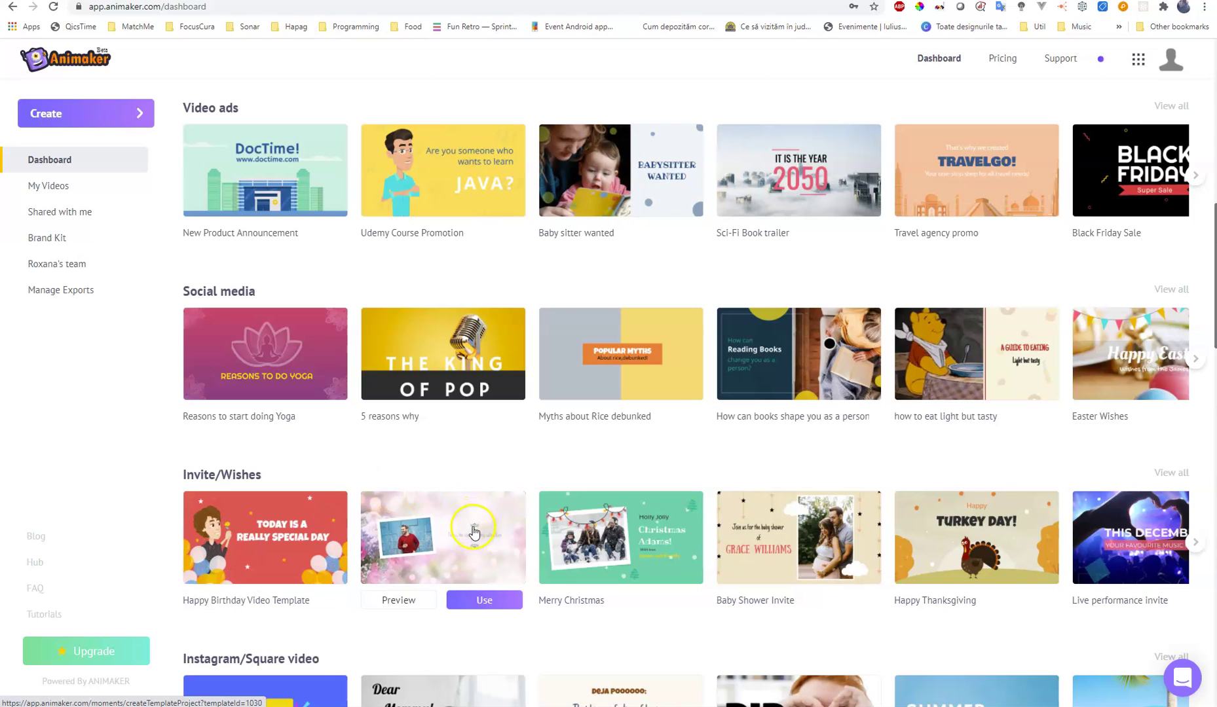
mouse_move(682, 571)
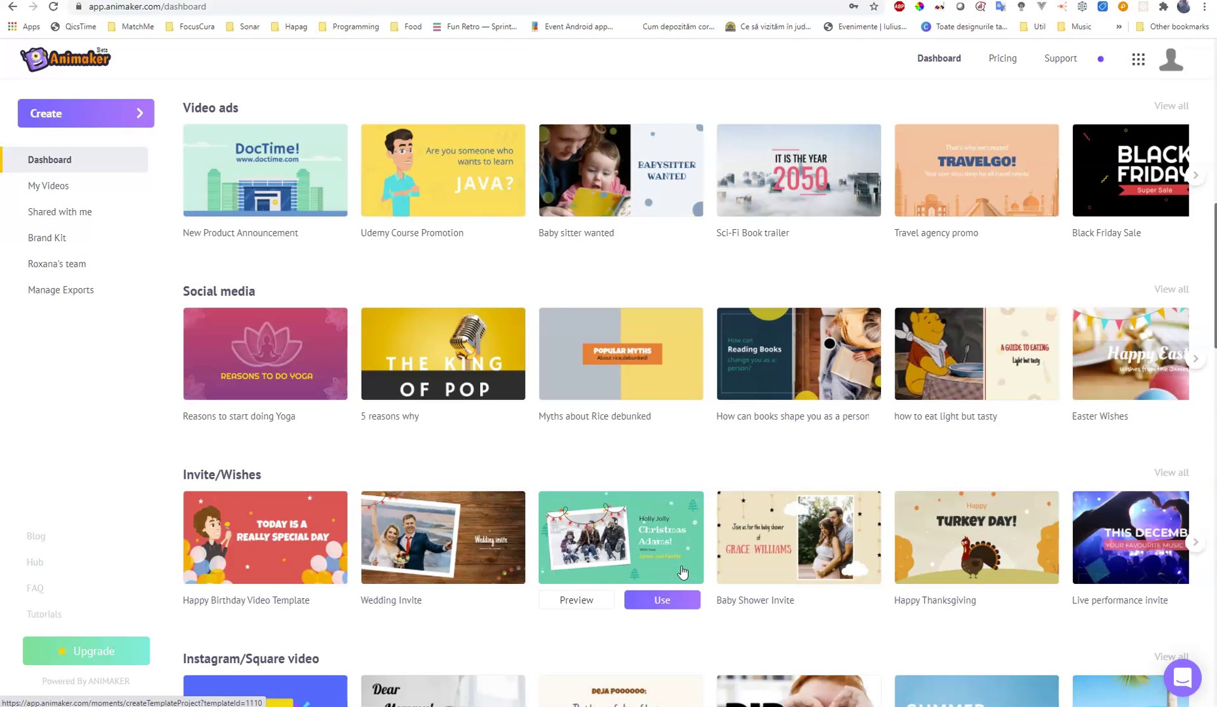
scroll(681, 572, down, 6)
Look through the remaining template categories, from Instagram/Square video to GIFs/Memes, Stories and Listicles, and return to the dashboard's beginning
mouse_move(272, 307)
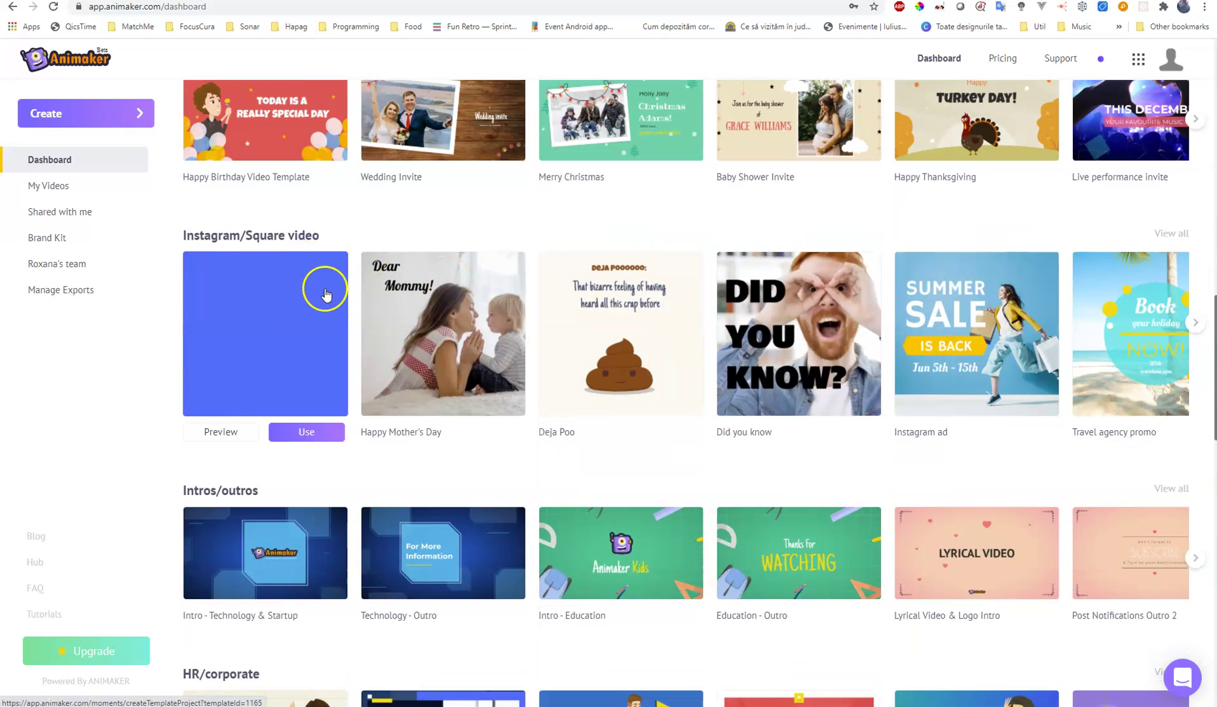
scroll(265, 466, down, 3)
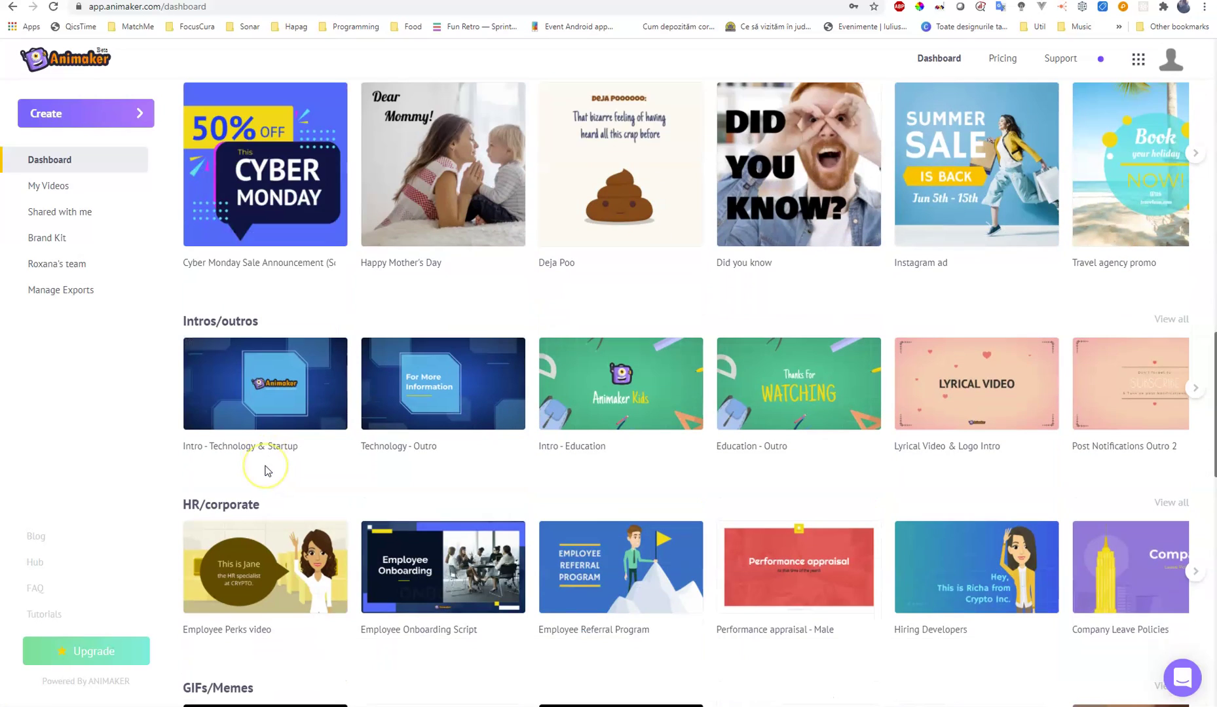
scroll(265, 470, down, 5)
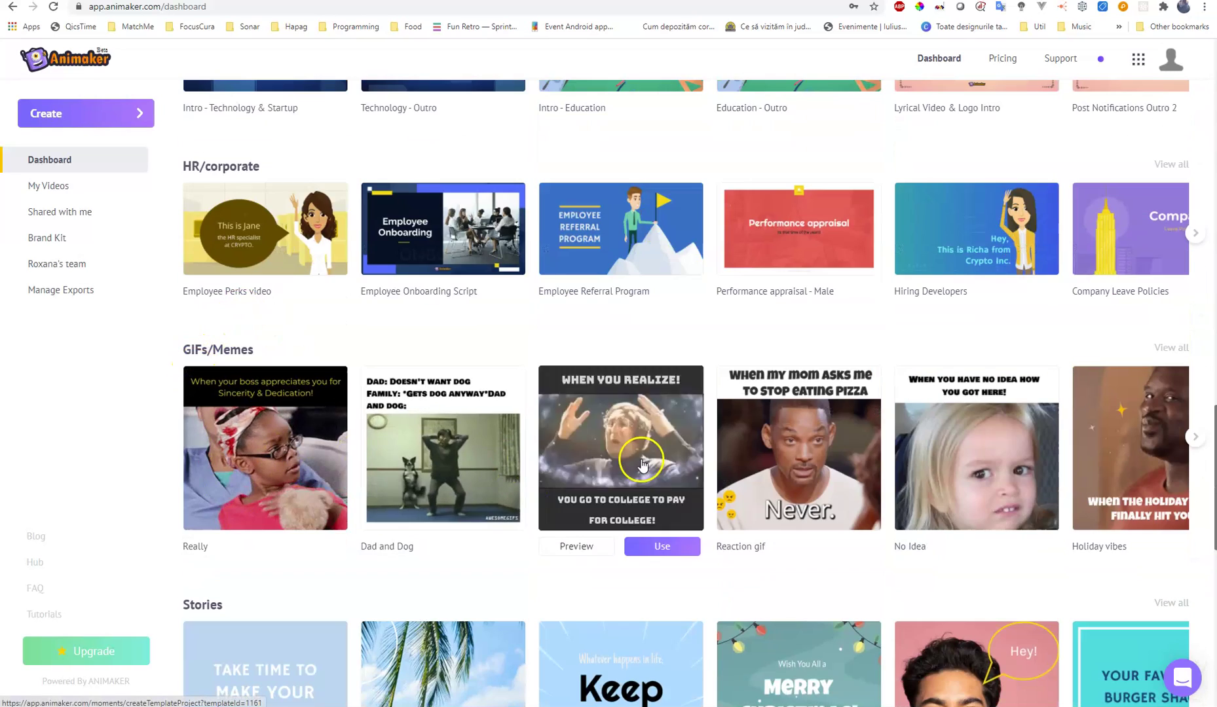
click(1190, 437)
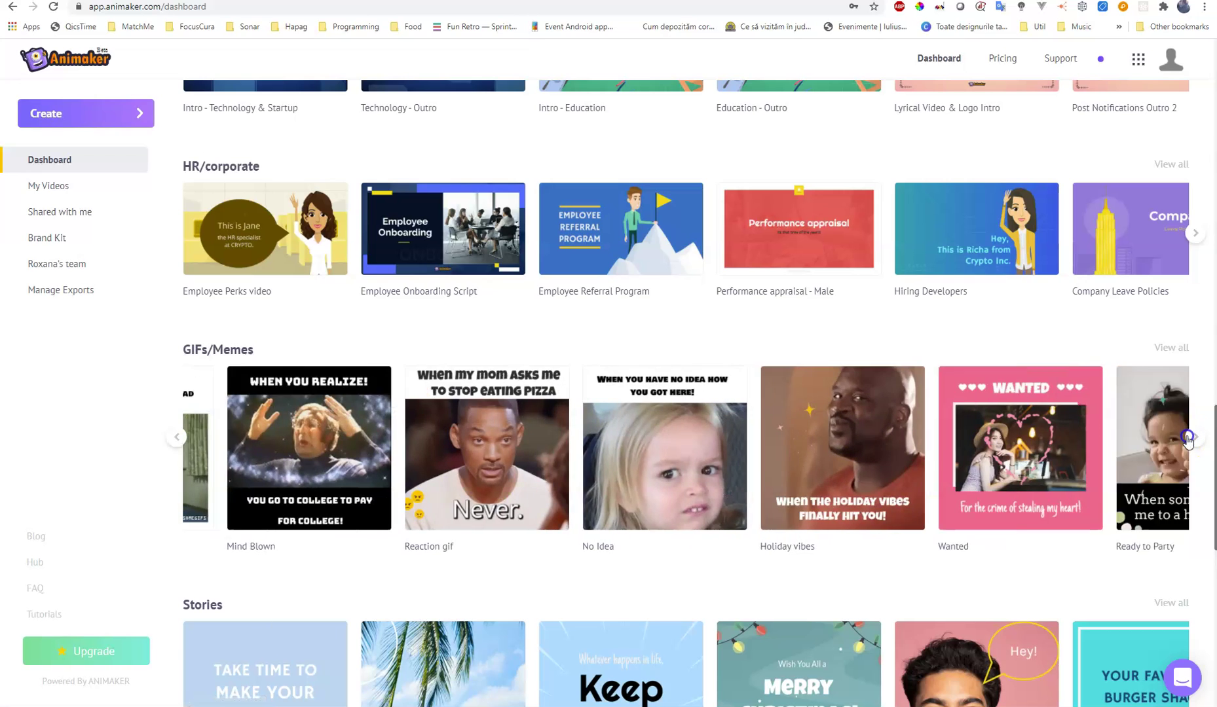
click(1189, 437)
scroll(393, 465, down, 4)
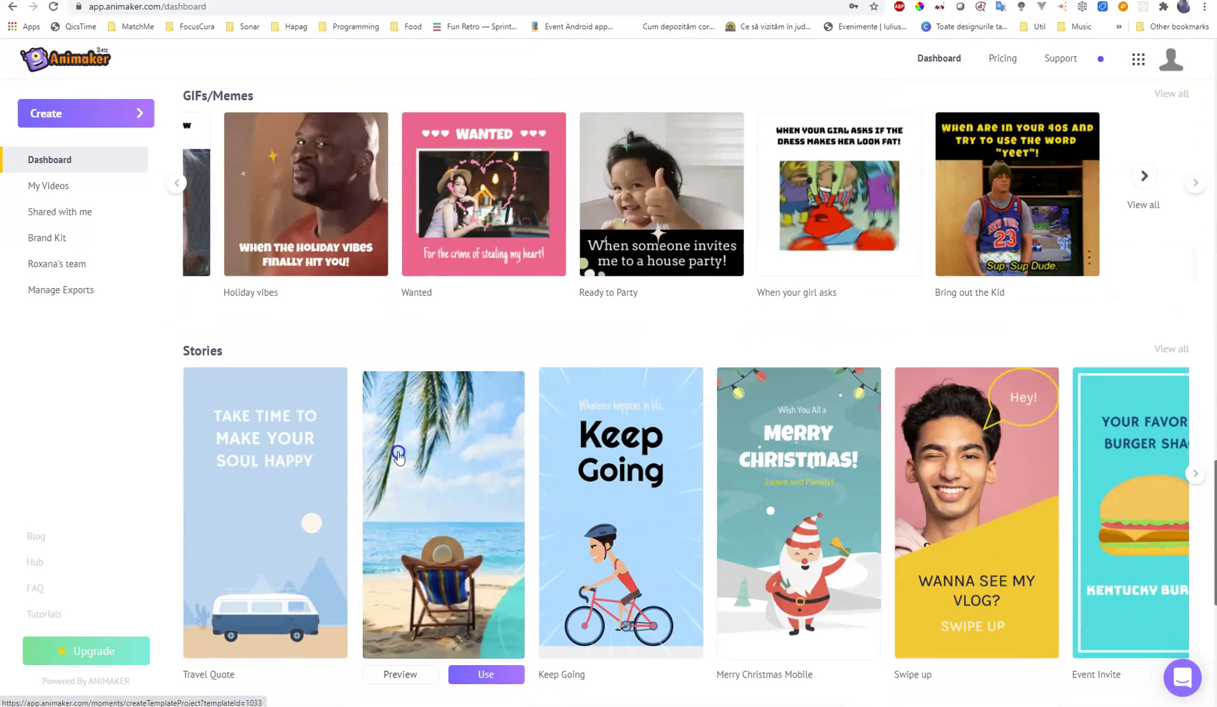
scroll(230, 529, down, 3)
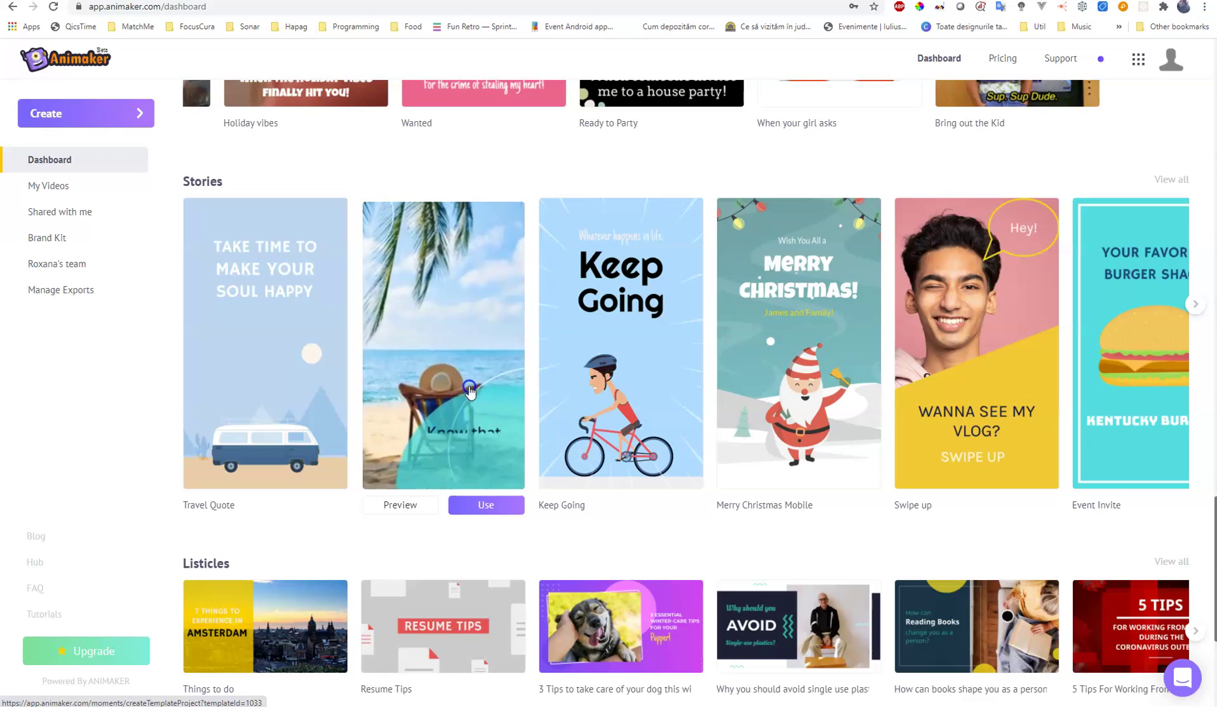
scroll(870, 552, up, 20)
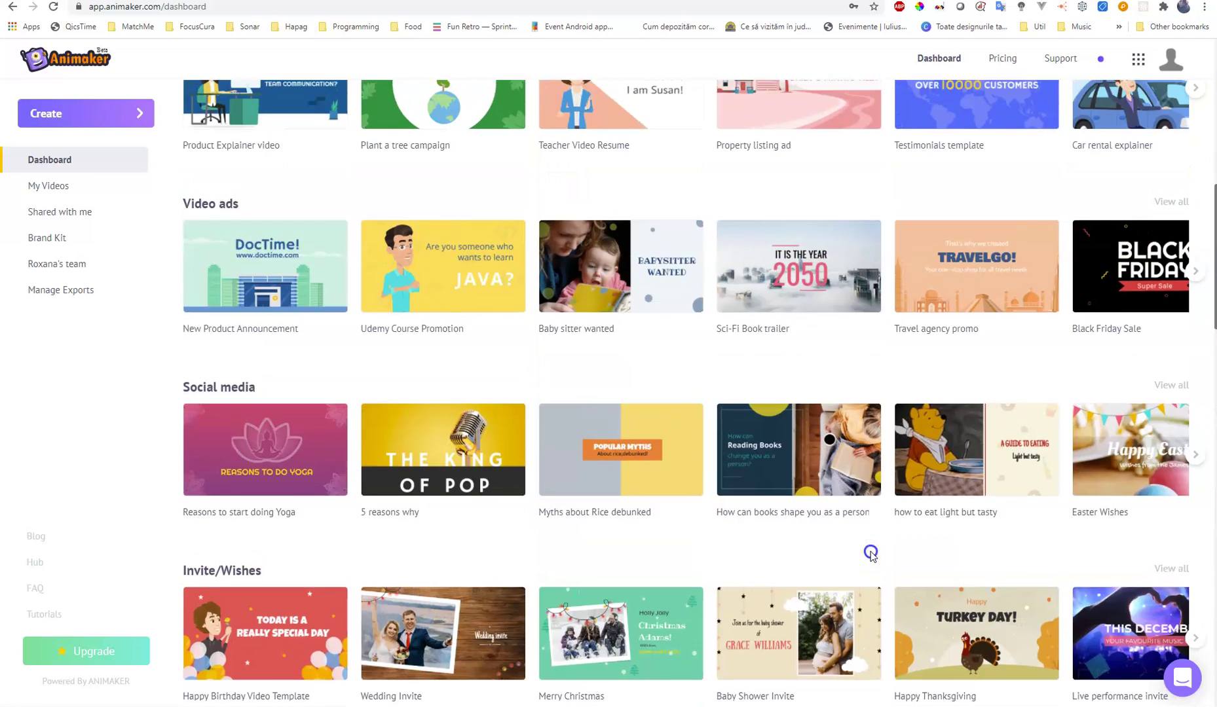
scroll(870, 552, up, 10)
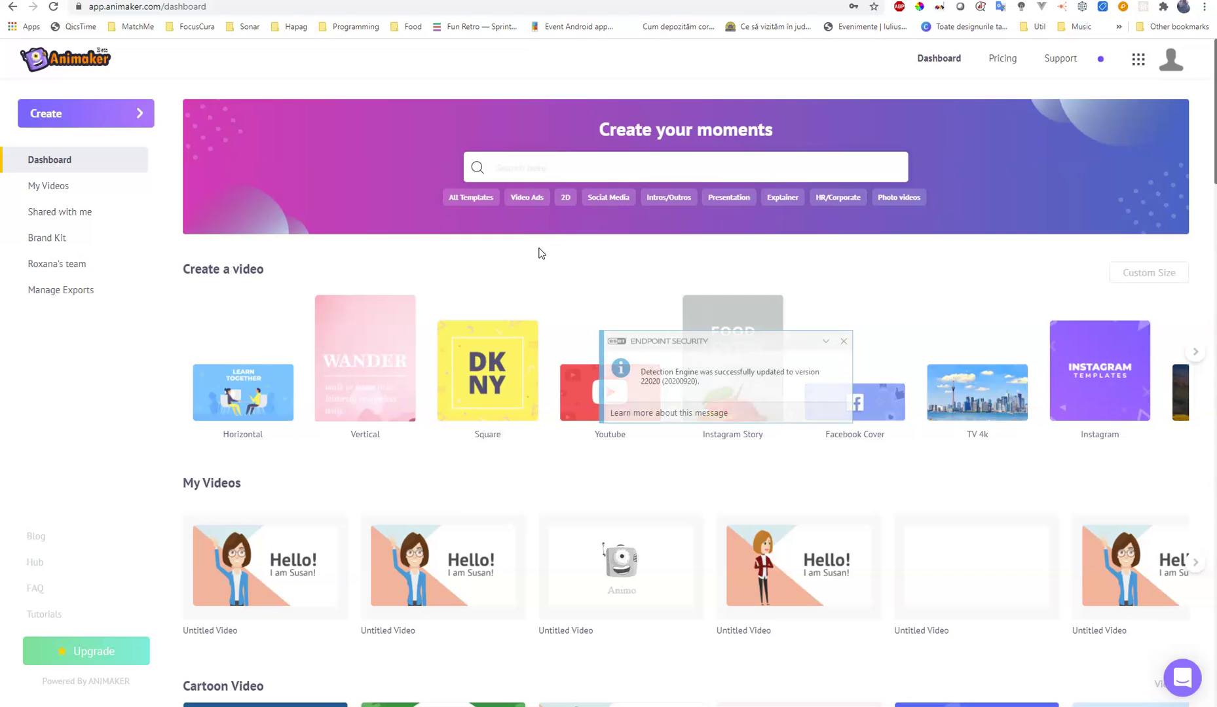
click(836, 345)
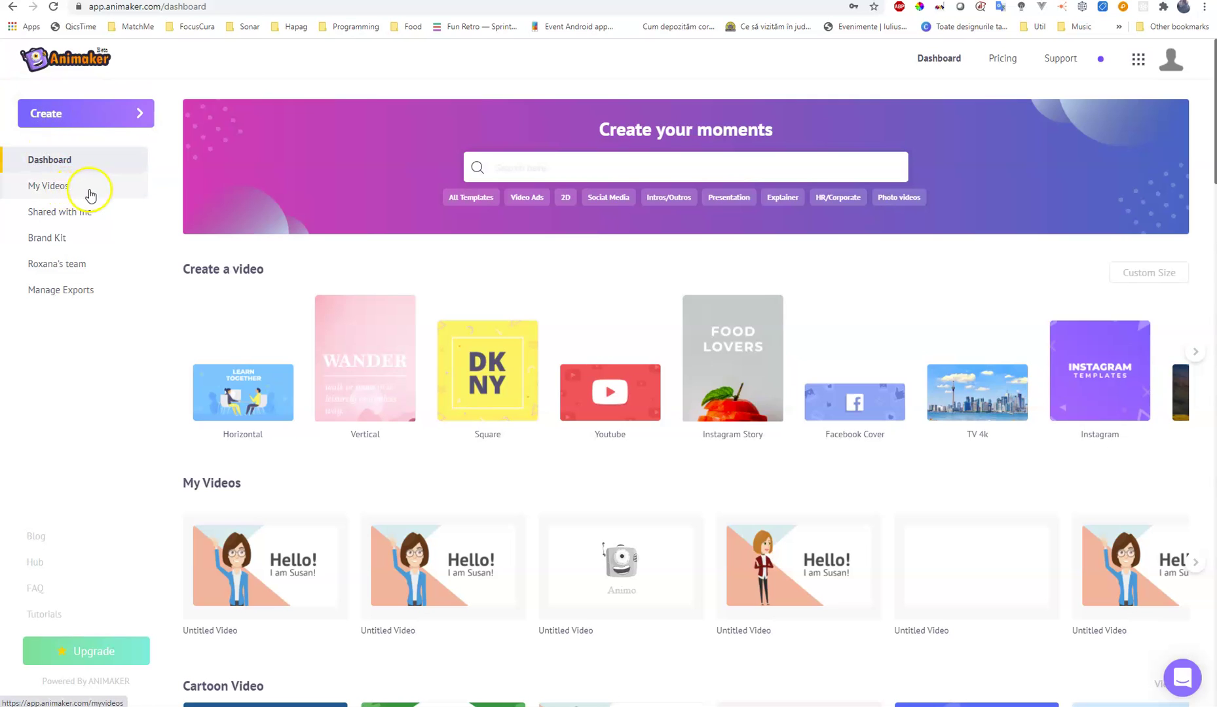
Open My Videos and review the existing projects under All Projects
click(90, 195)
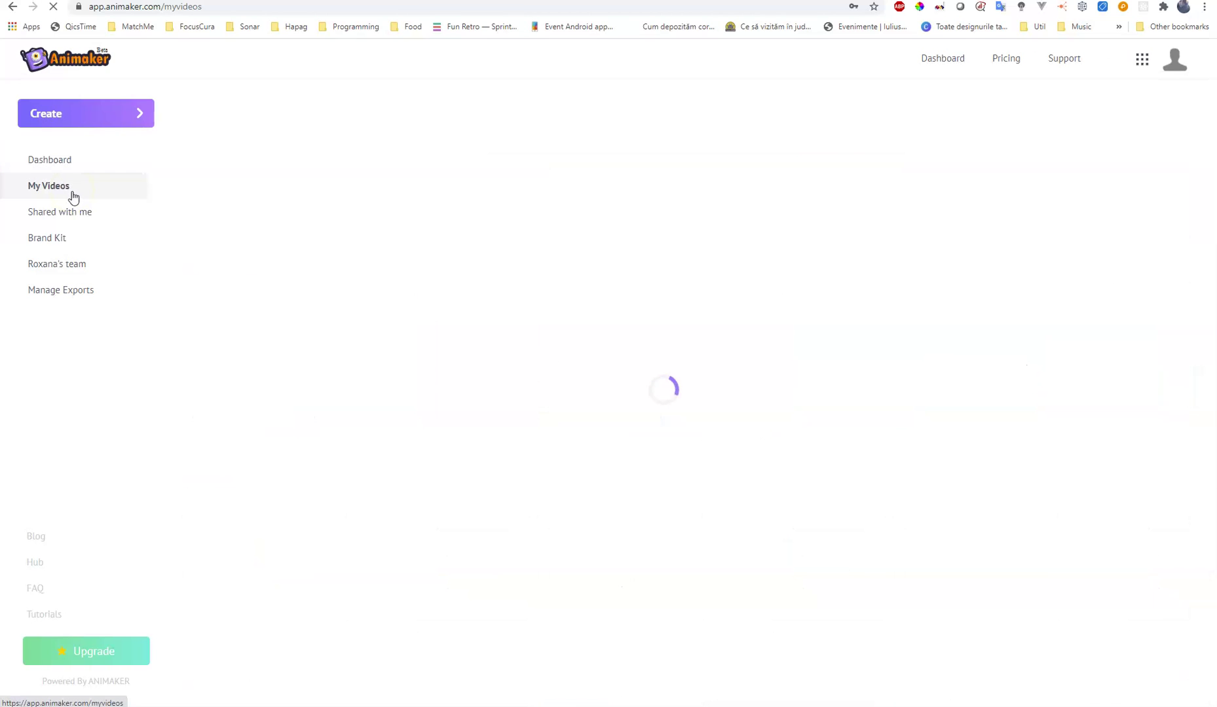
scroll(679, 479, down, 3)
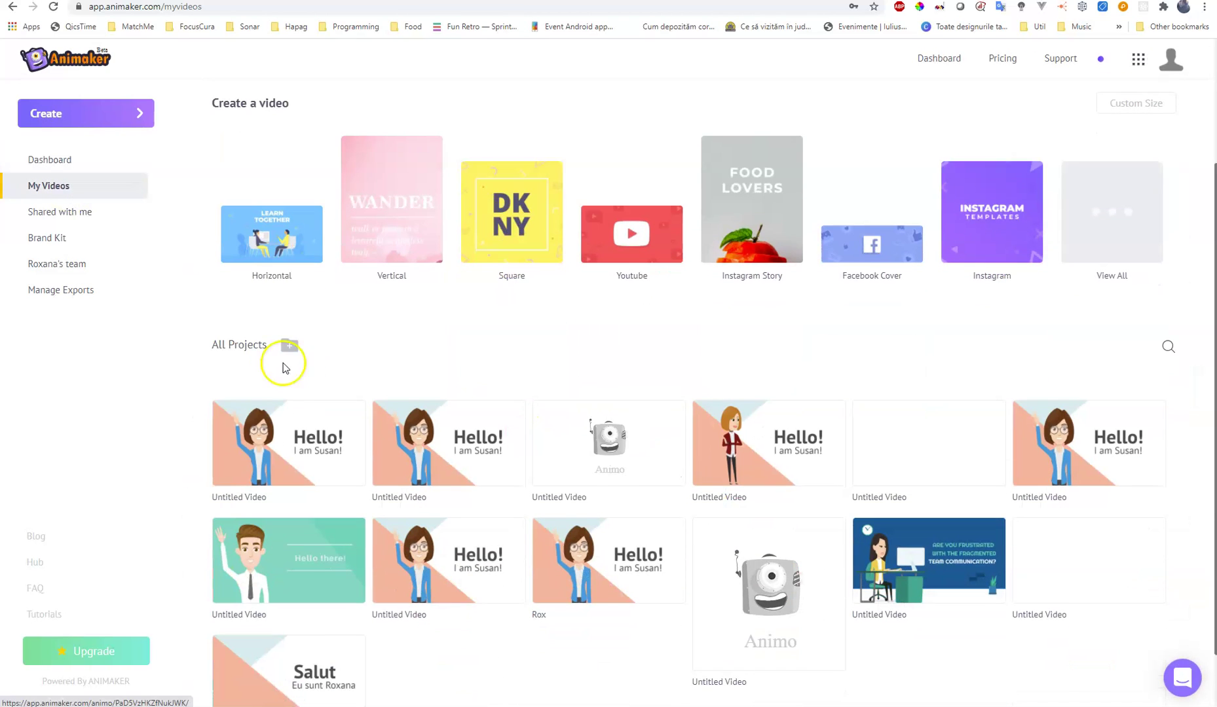
scroll(291, 465, down, 1)
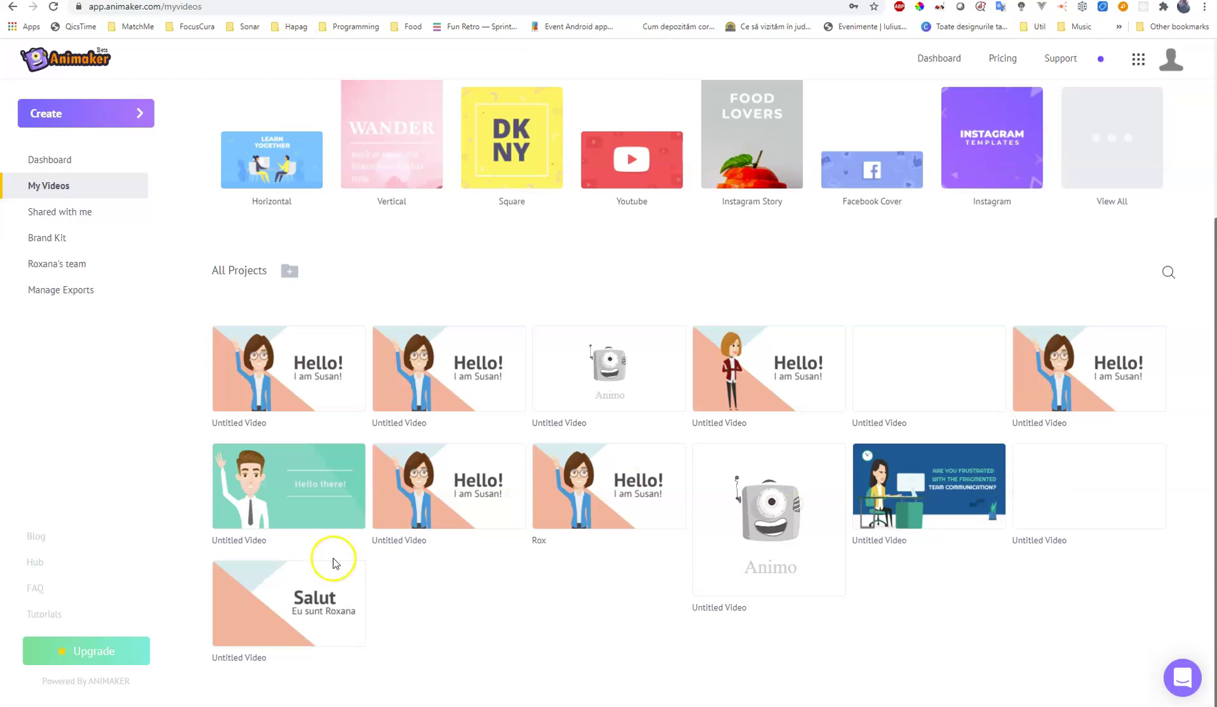
View the videos shared with the account and the team page for inviting members
click(123, 223)
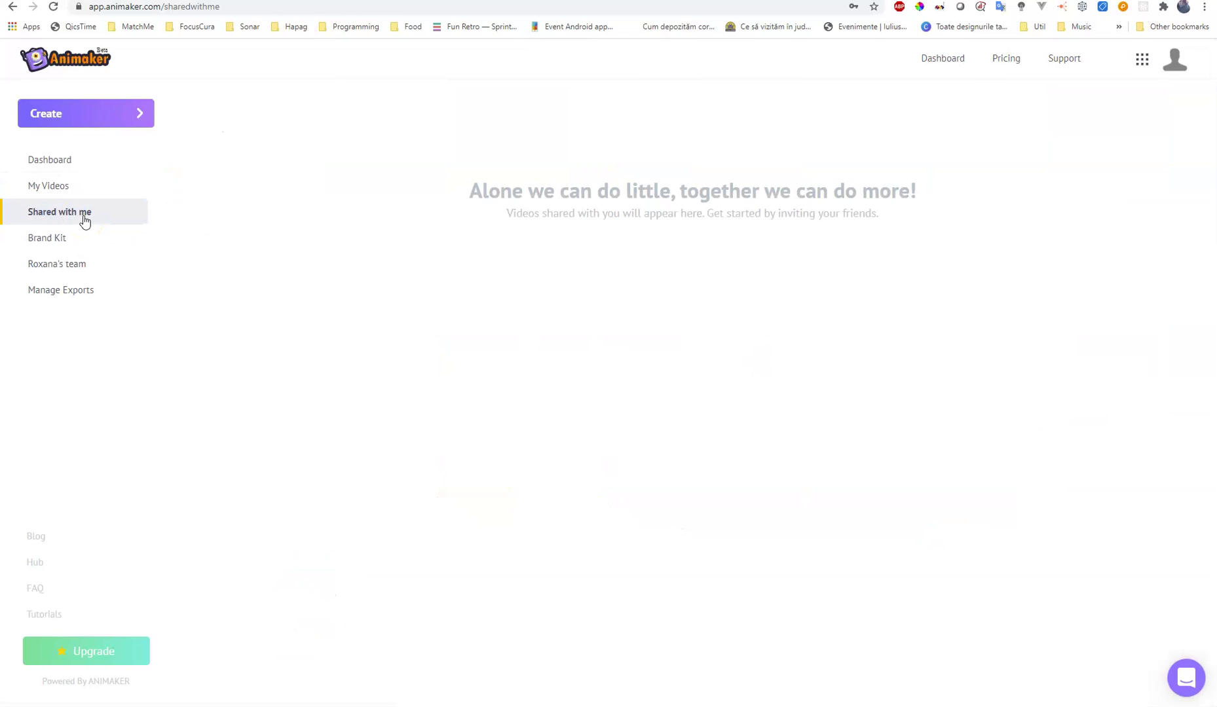
click(97, 257)
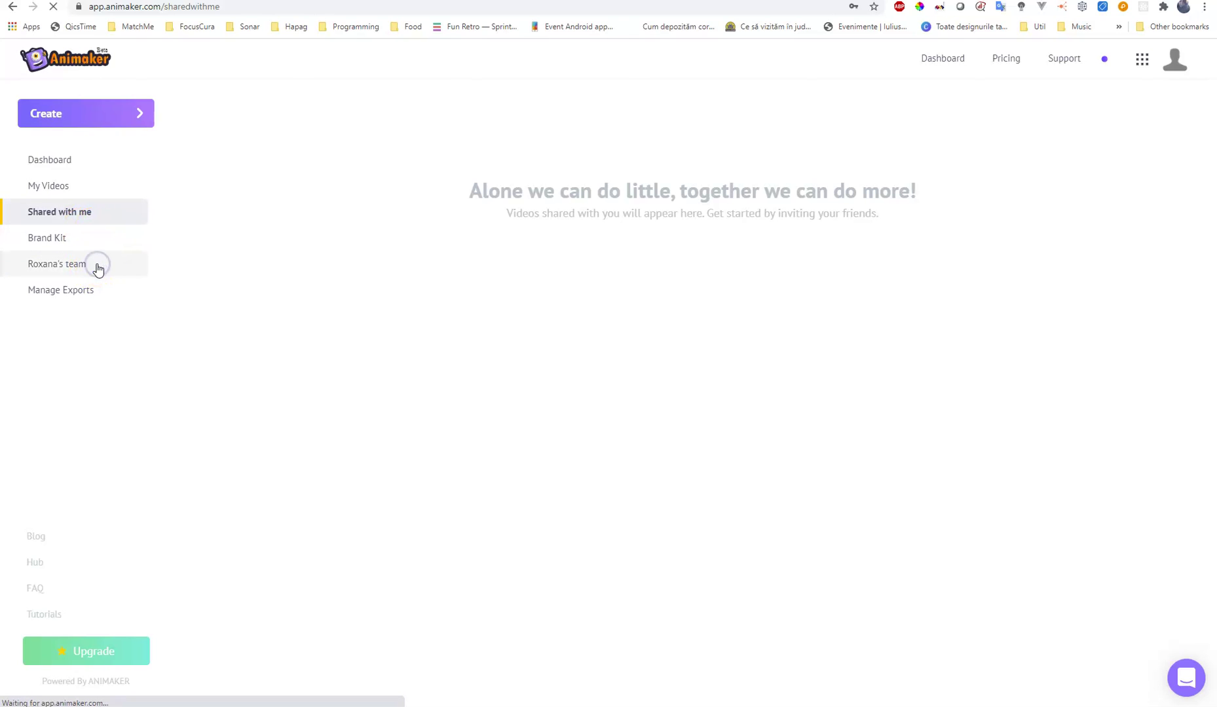
click(375, 247)
click(370, 245)
click(723, 264)
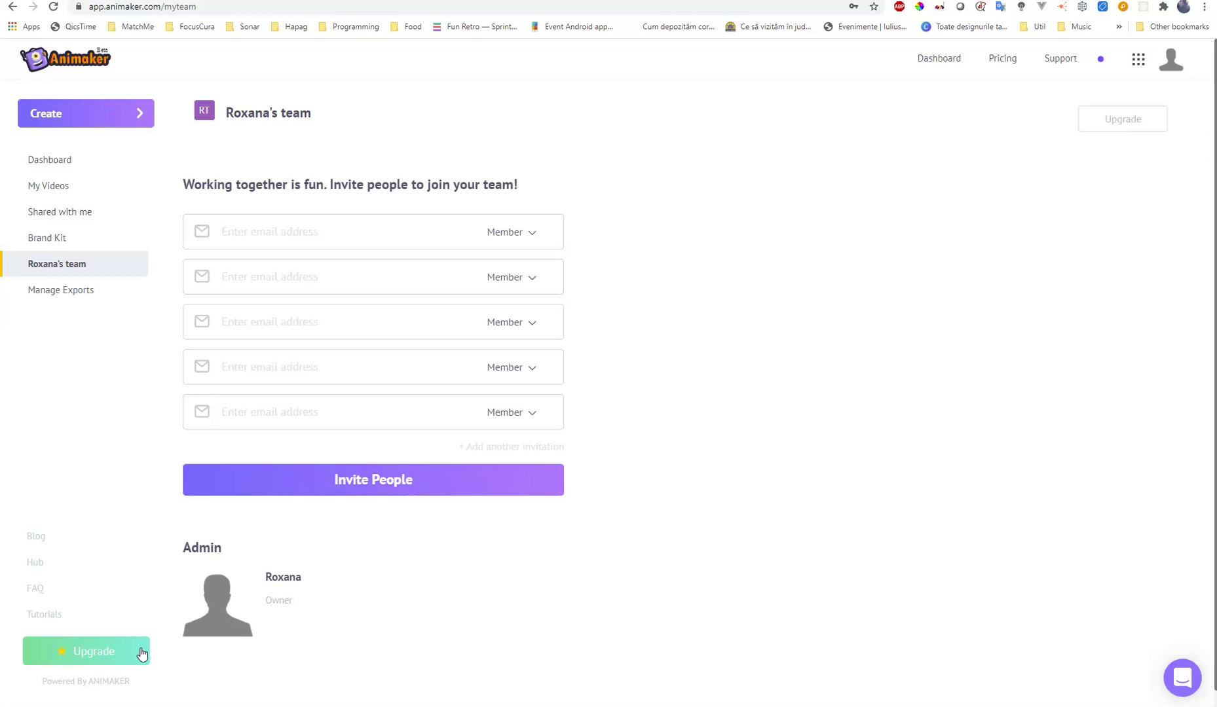
Examine the blank page and template options for creating a new video
click(125, 108)
click(291, 60)
click(90, 110)
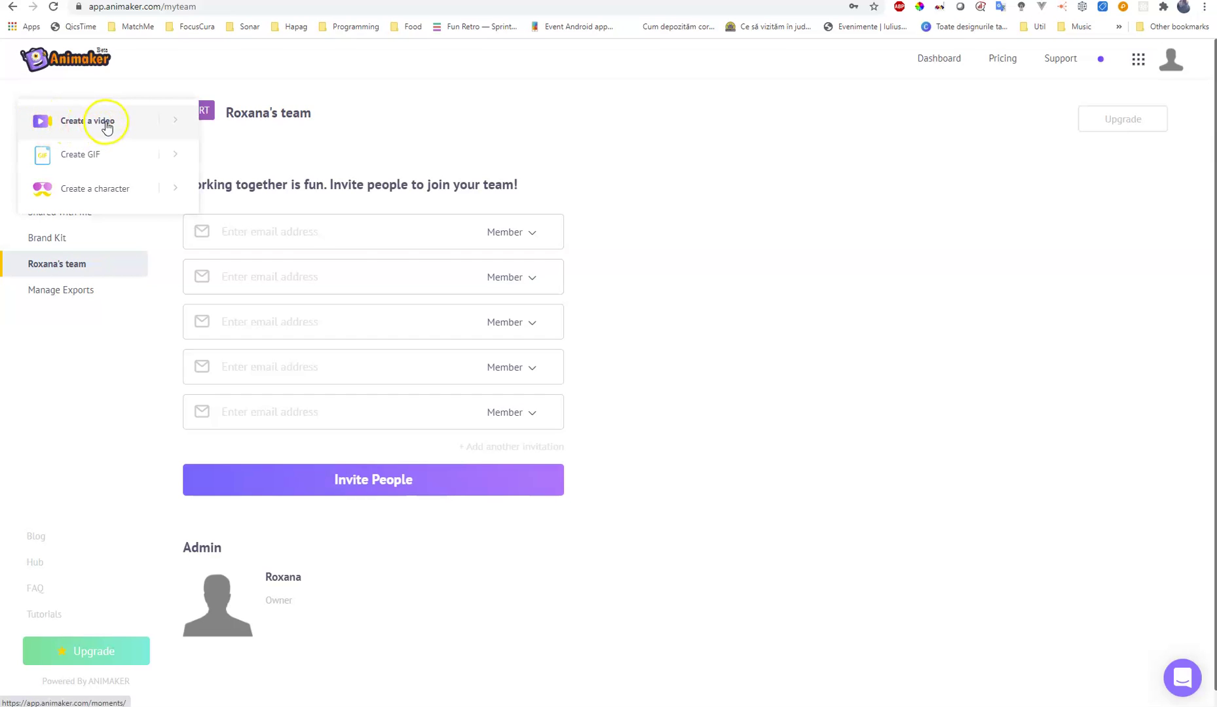
click(177, 122)
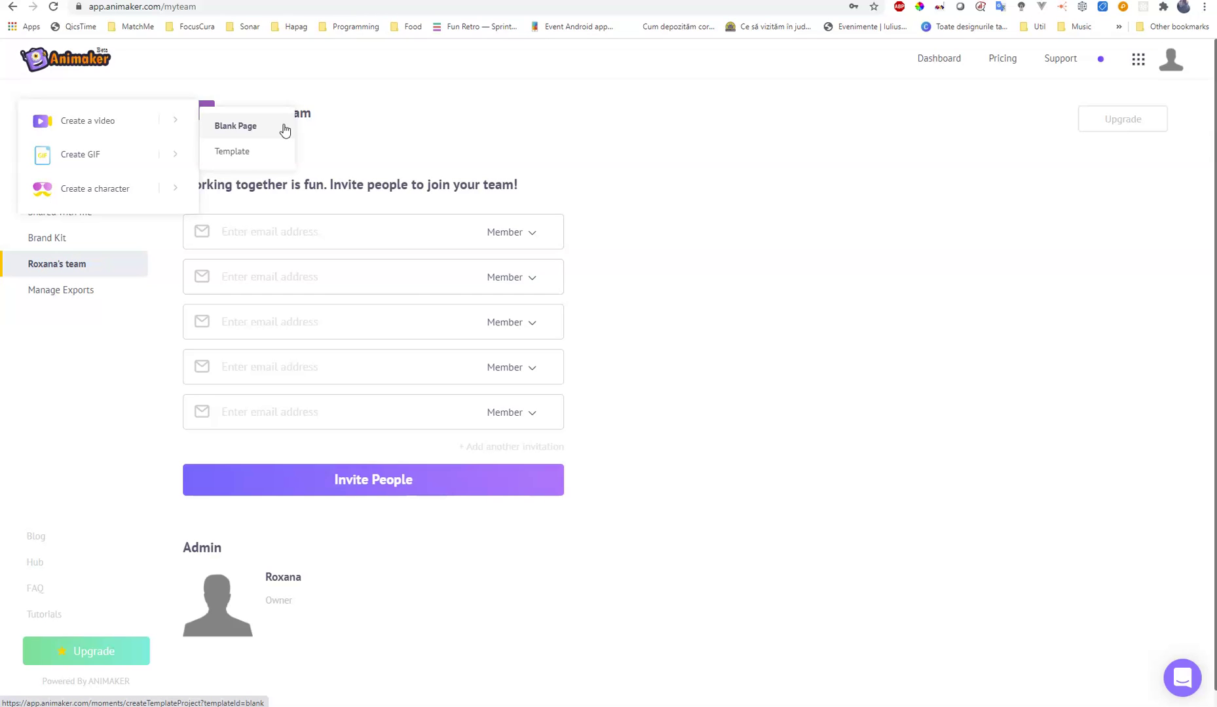
click(287, 153)
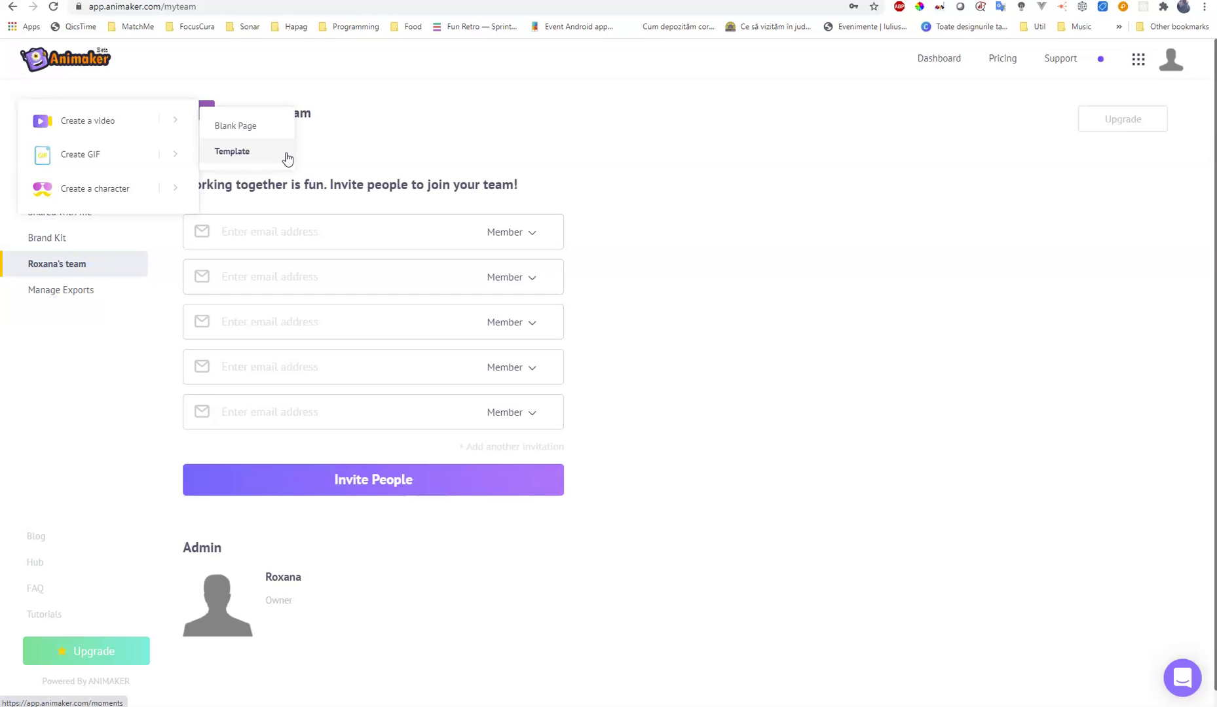
click(291, 156)
Browse the starting templates for creating a GIF and return to the team page
click(179, 162)
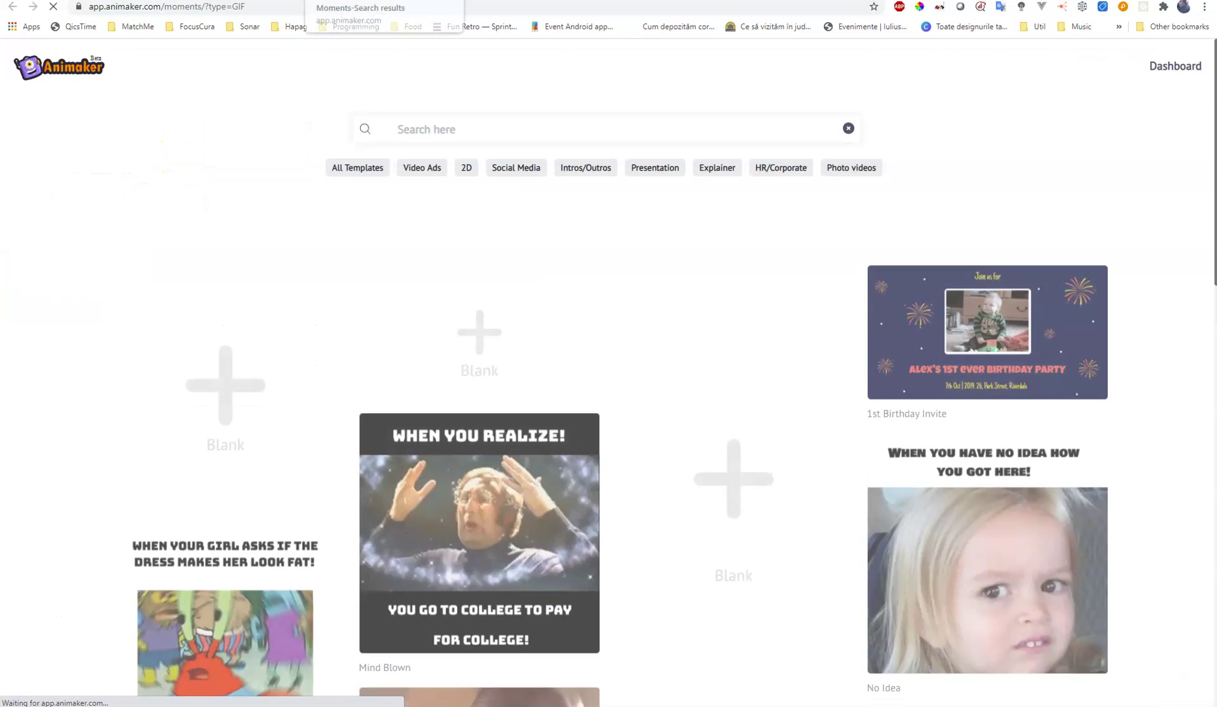
scroll(852, 546, down, 4)
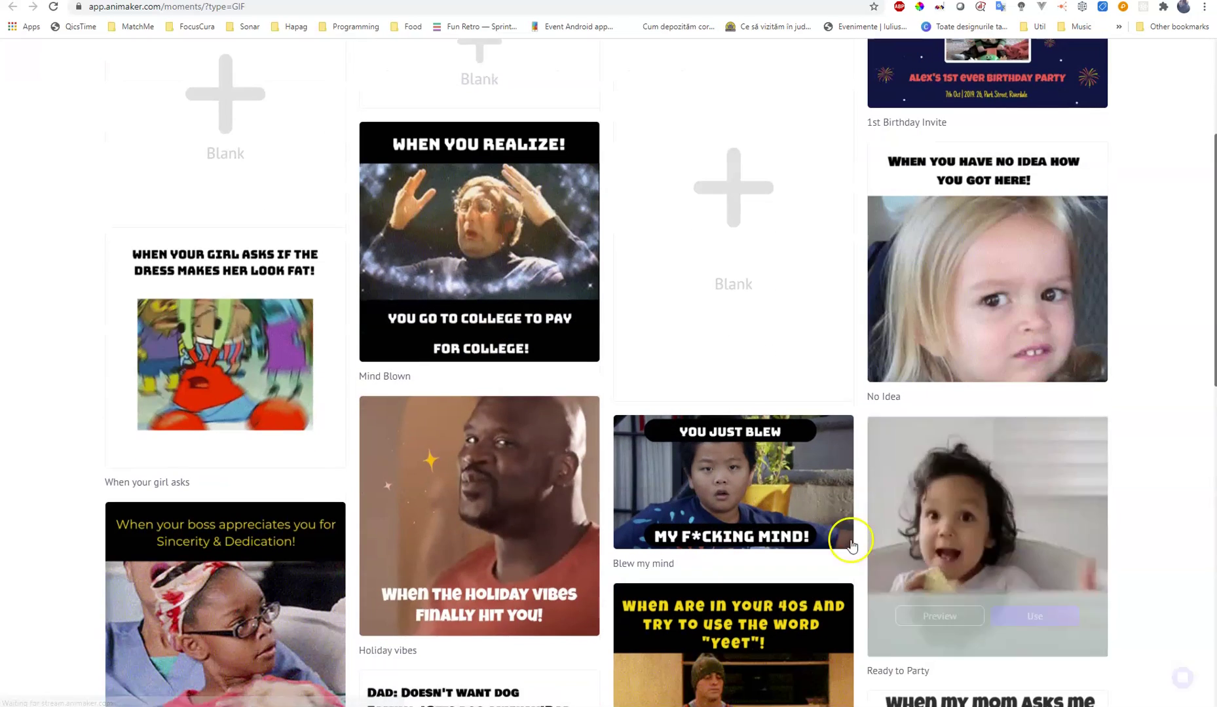
key(alt+Left)
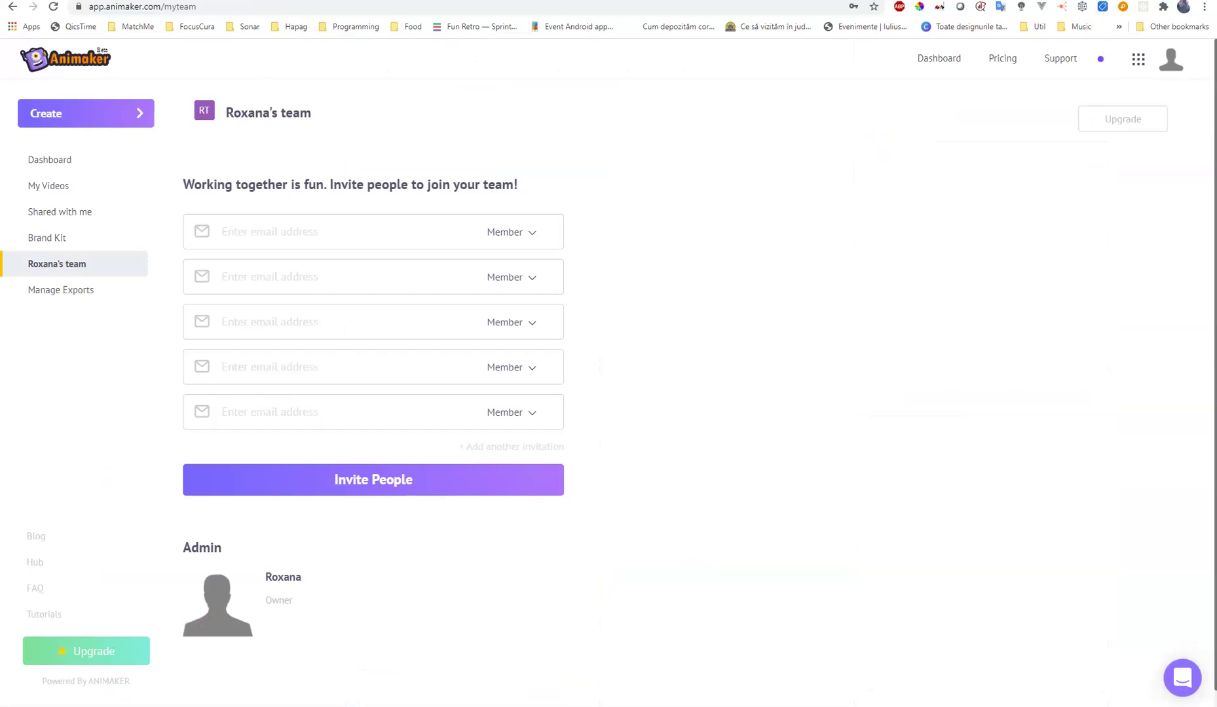
Create a female character based on the look with curly brown hair, glasses, red tank top and blue shorts
click(133, 121)
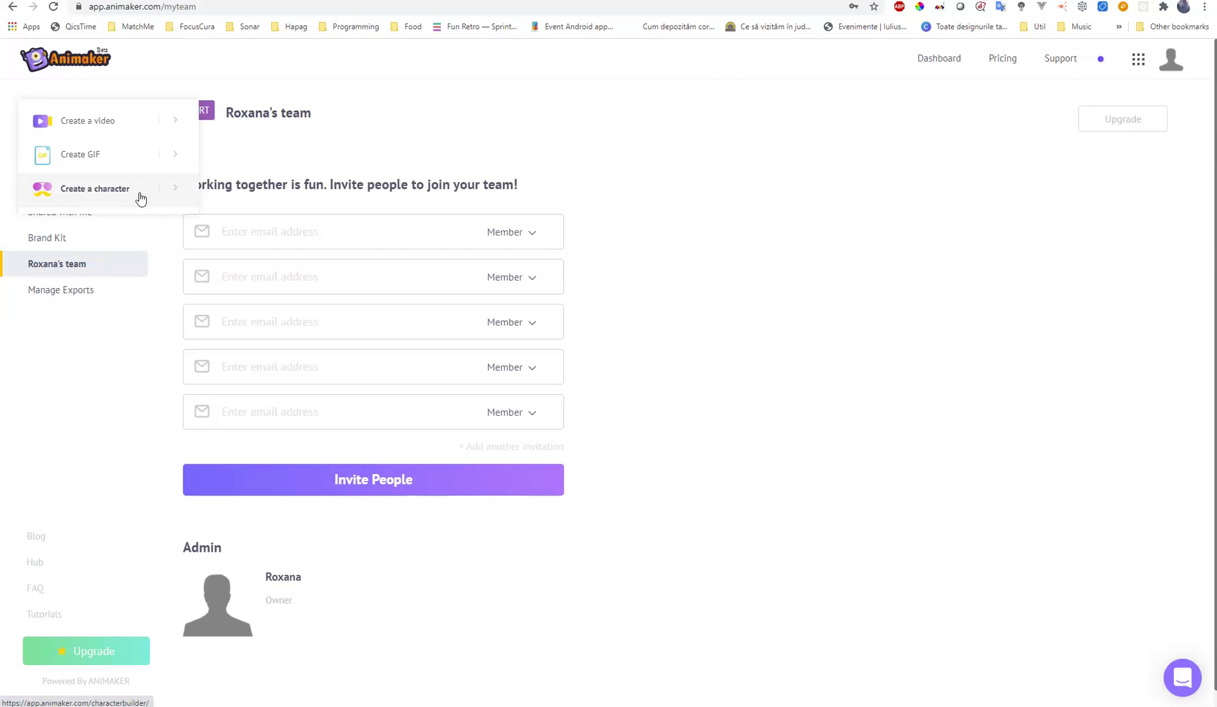
click(174, 196)
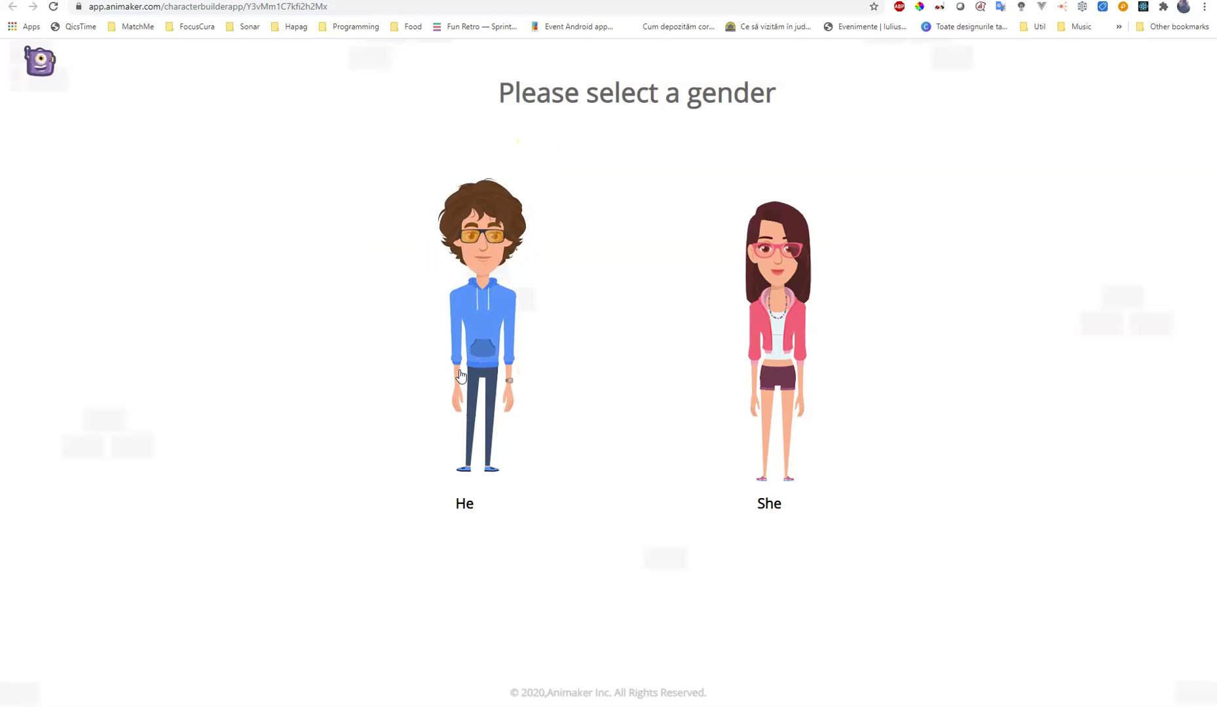
click(790, 320)
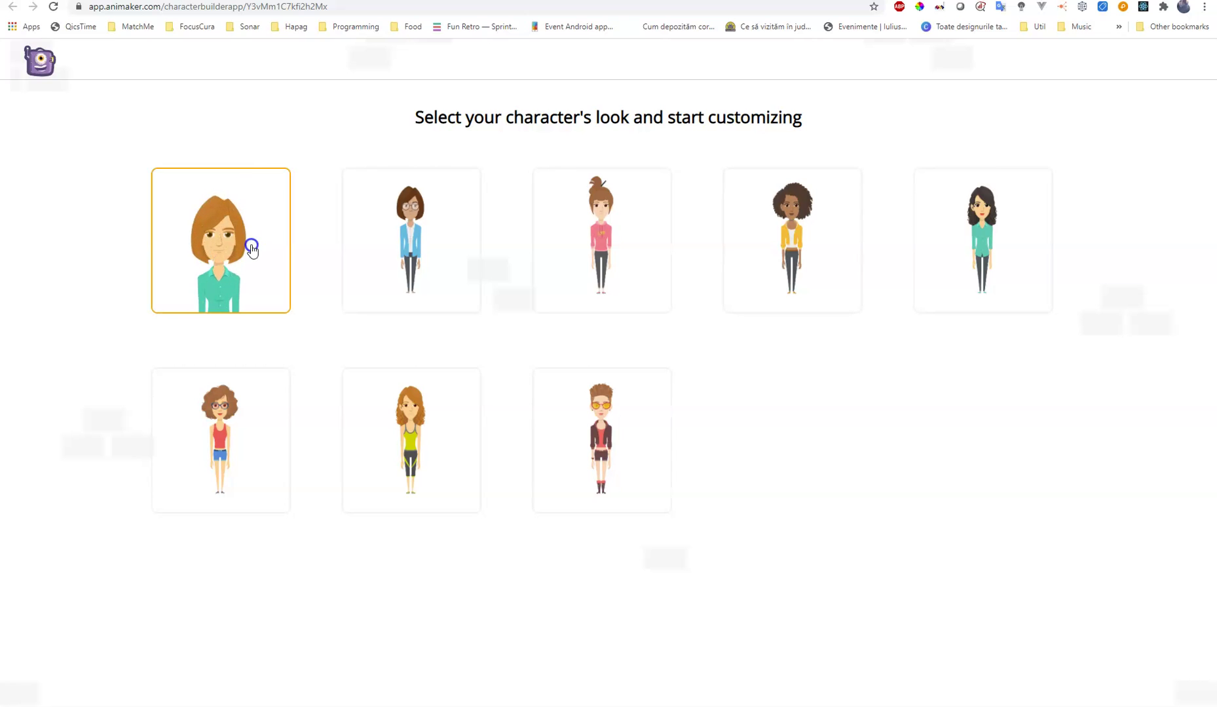
click(244, 424)
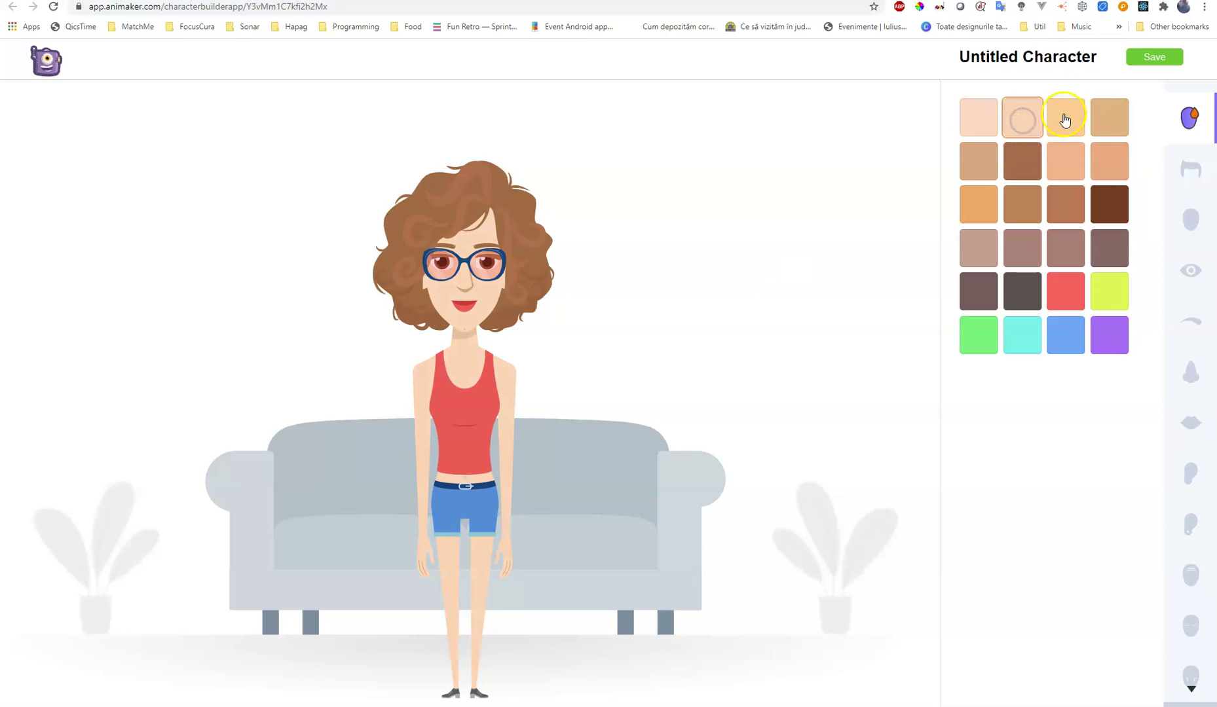
Try various brown, grey and bright skin tones on the character, and restore the light peach tone
click(1108, 120)
click(1062, 162)
click(1026, 165)
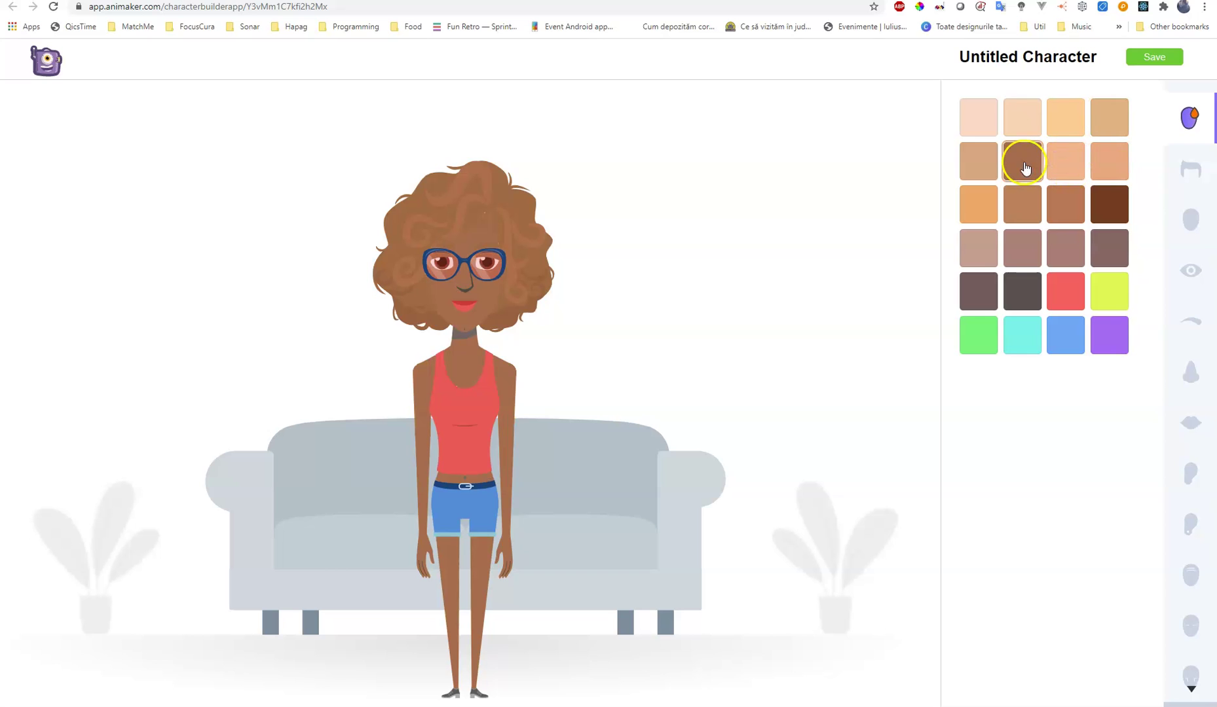
click(979, 162)
click(1022, 208)
click(1068, 207)
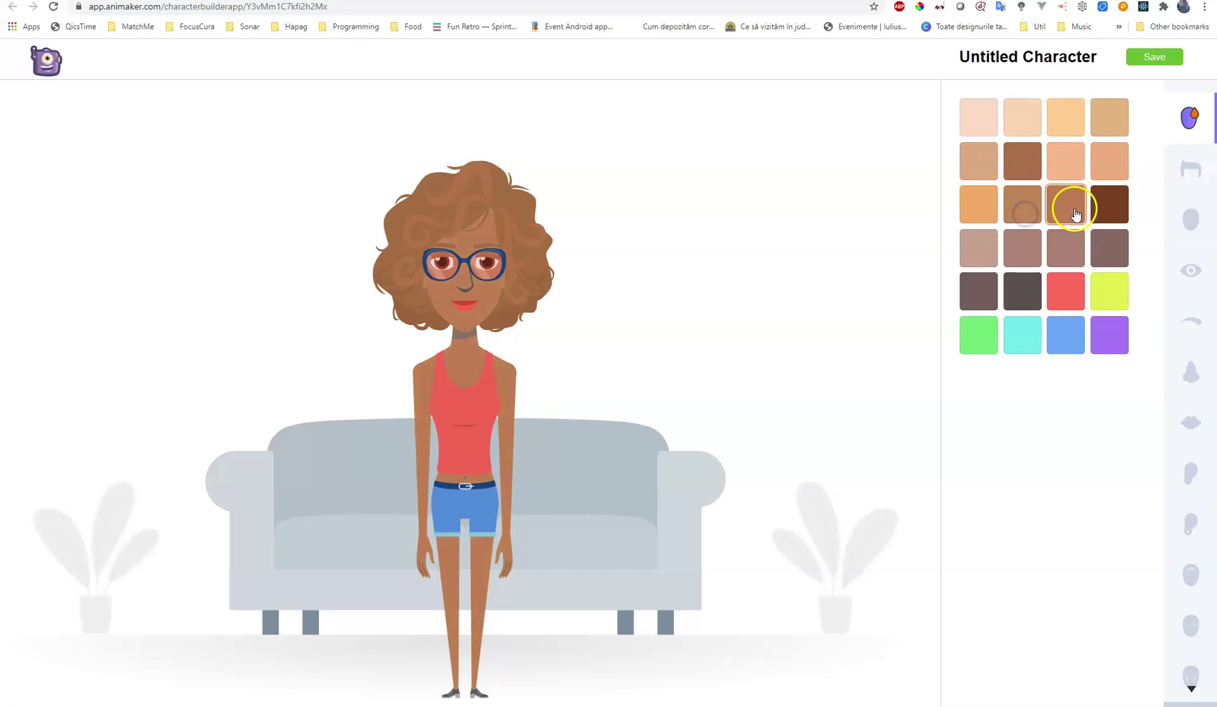
click(1106, 216)
click(1103, 247)
click(1061, 257)
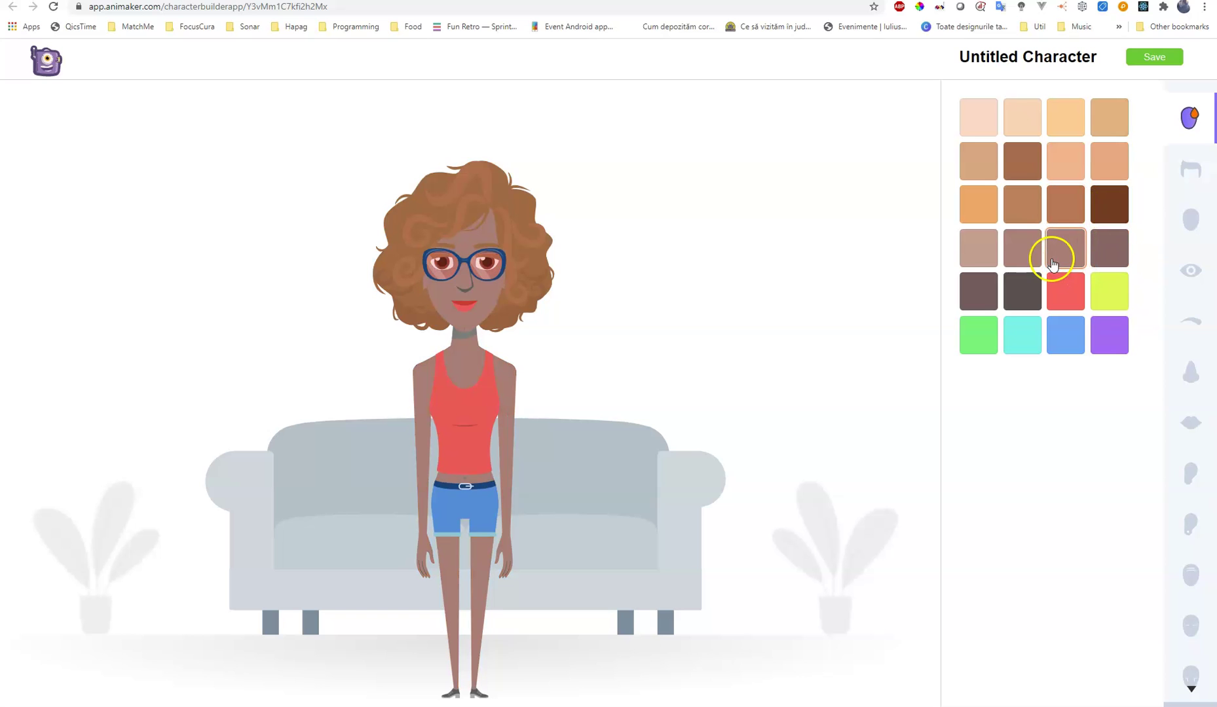
click(1036, 242)
click(972, 246)
click(983, 290)
click(1032, 295)
click(1072, 297)
click(1106, 294)
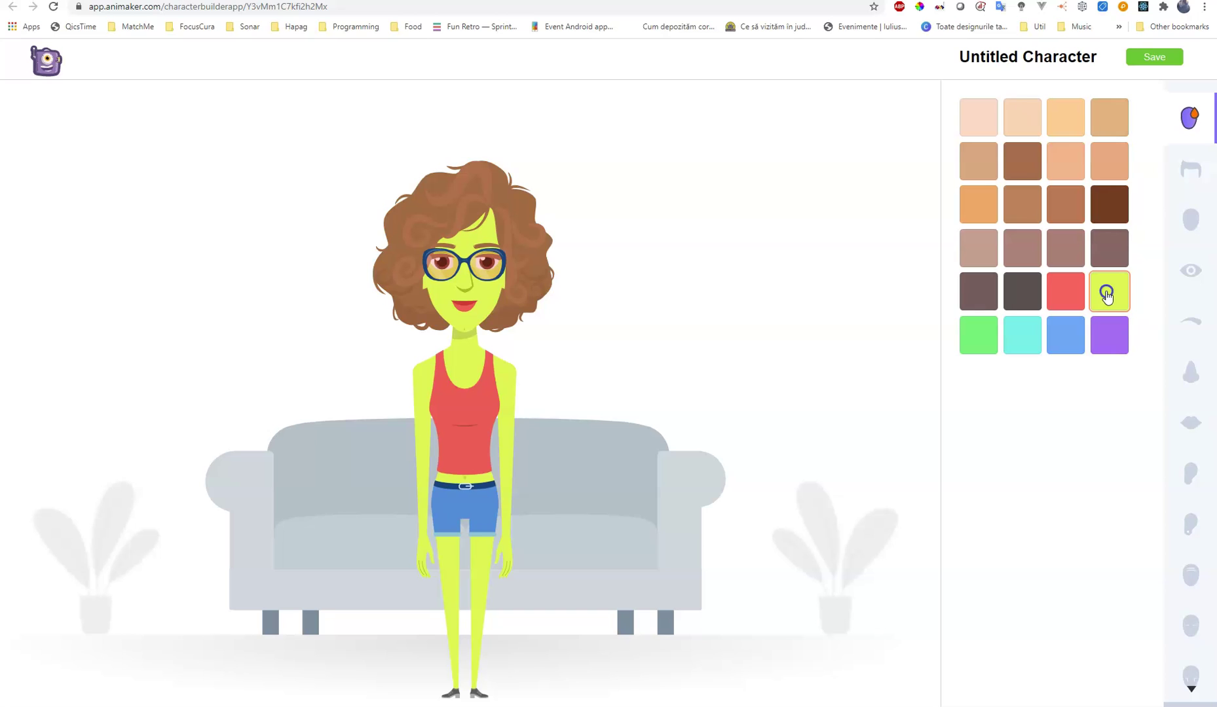
click(1118, 336)
click(1066, 334)
click(1041, 332)
click(976, 345)
click(1037, 345)
click(1079, 345)
click(1102, 348)
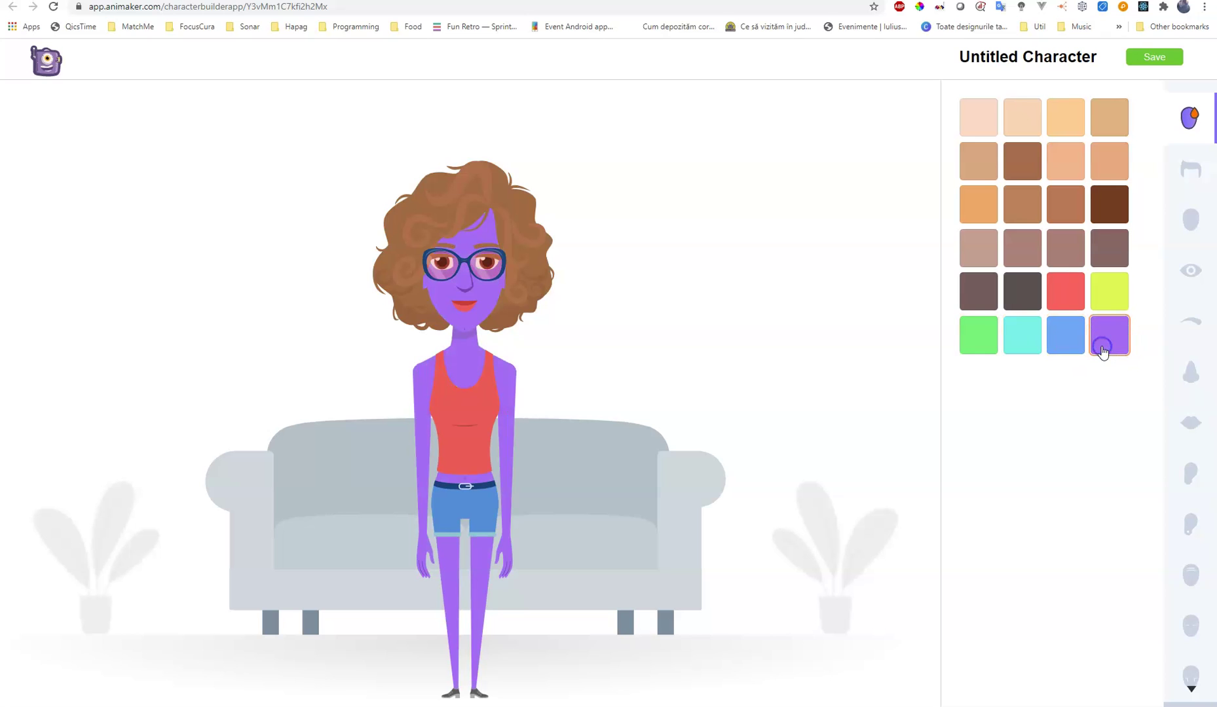
click(1014, 118)
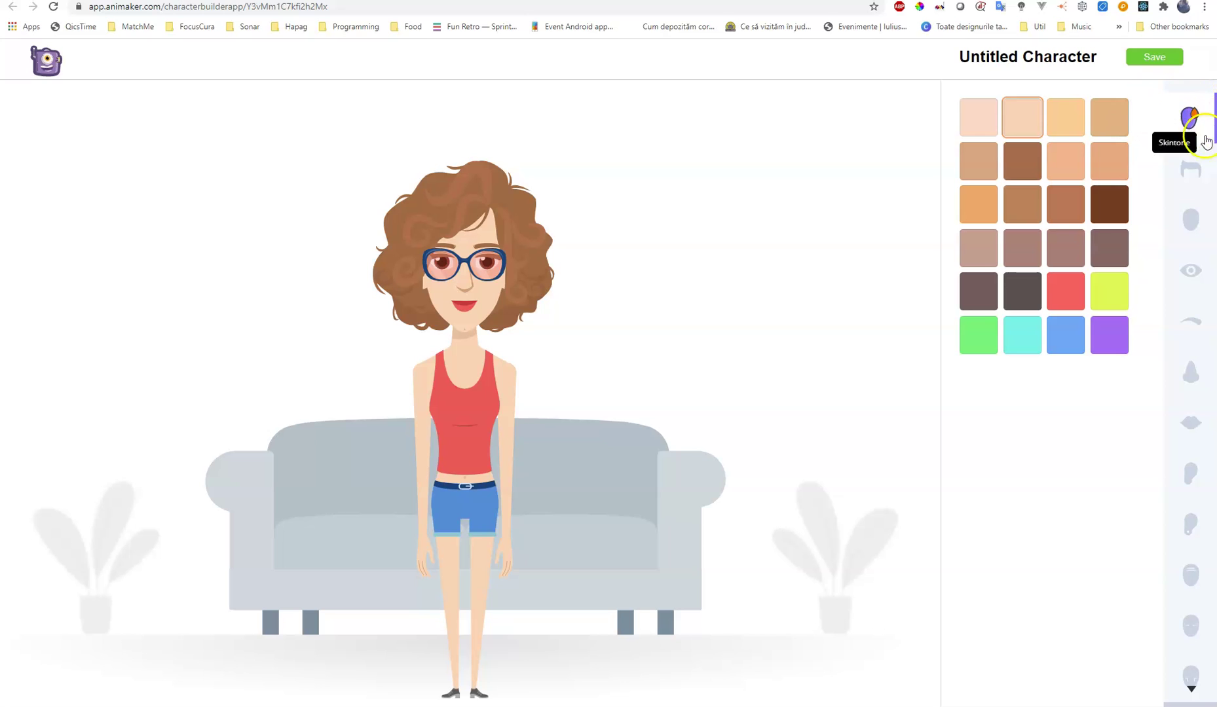
Try several hairstyles on the character, including an updo, and choose the short wavy blonde bob
click(1193, 172)
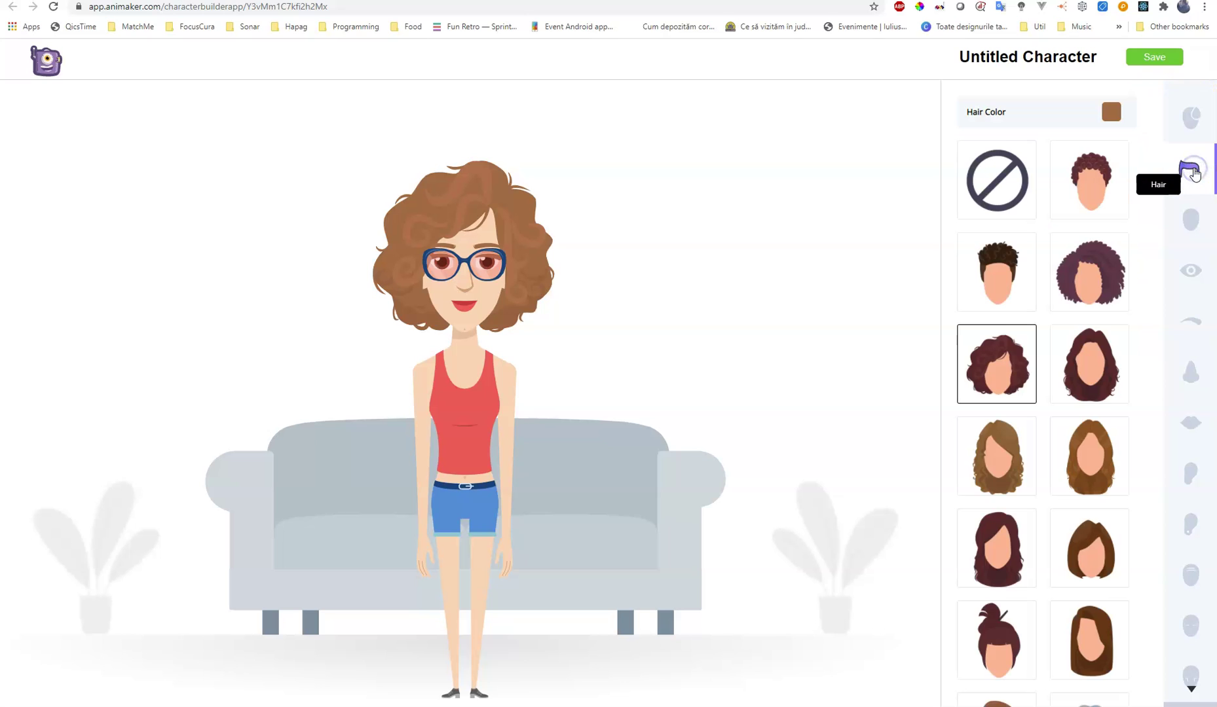
click(1105, 171)
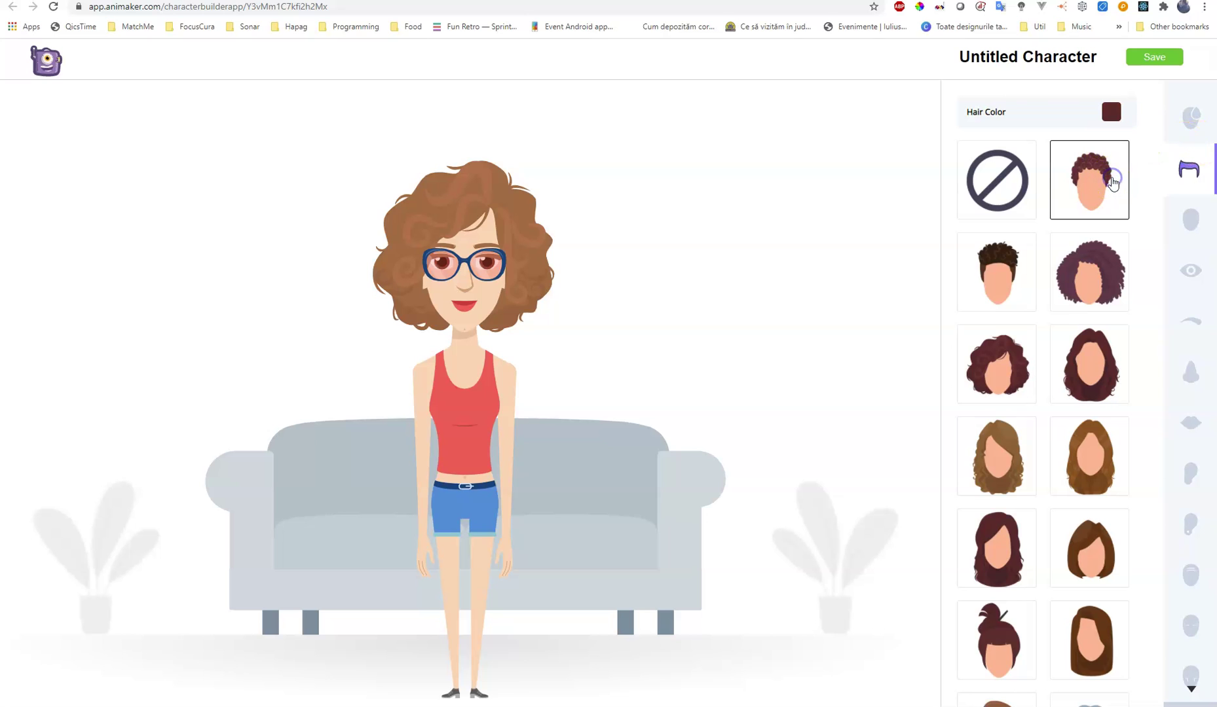
click(1090, 282)
click(996, 283)
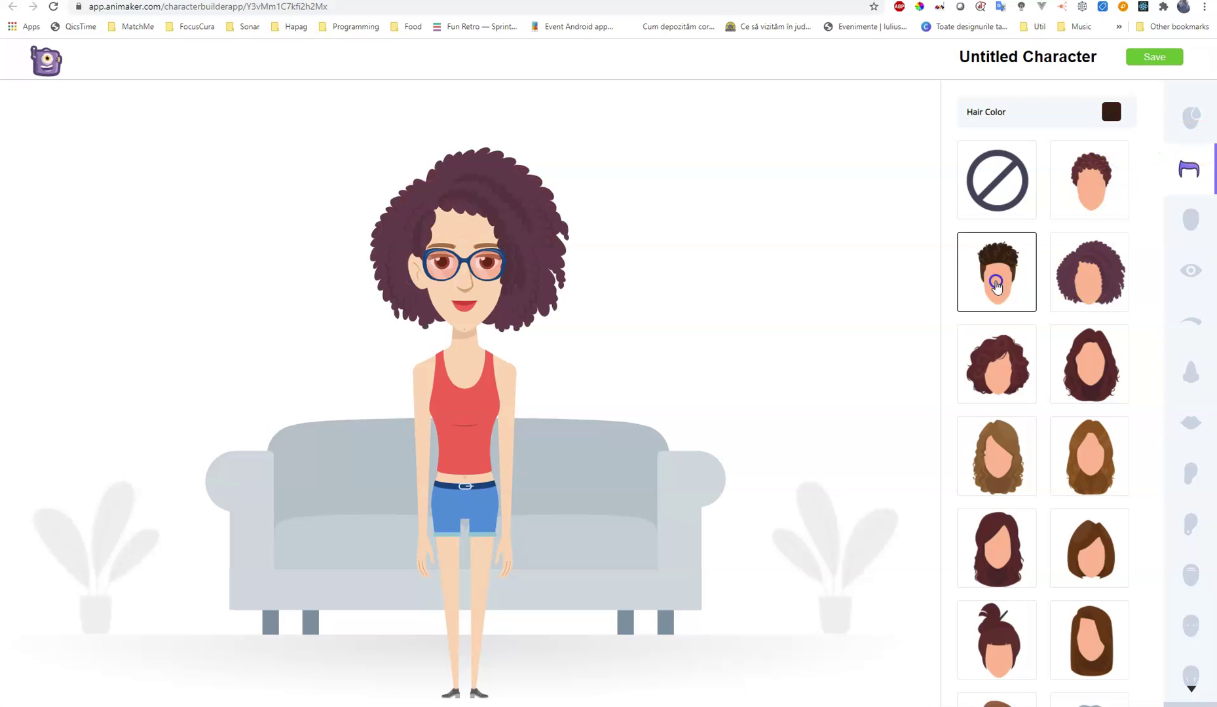
scroll(1124, 645, down, 3)
click(980, 390)
scroll(1062, 517, down, 5)
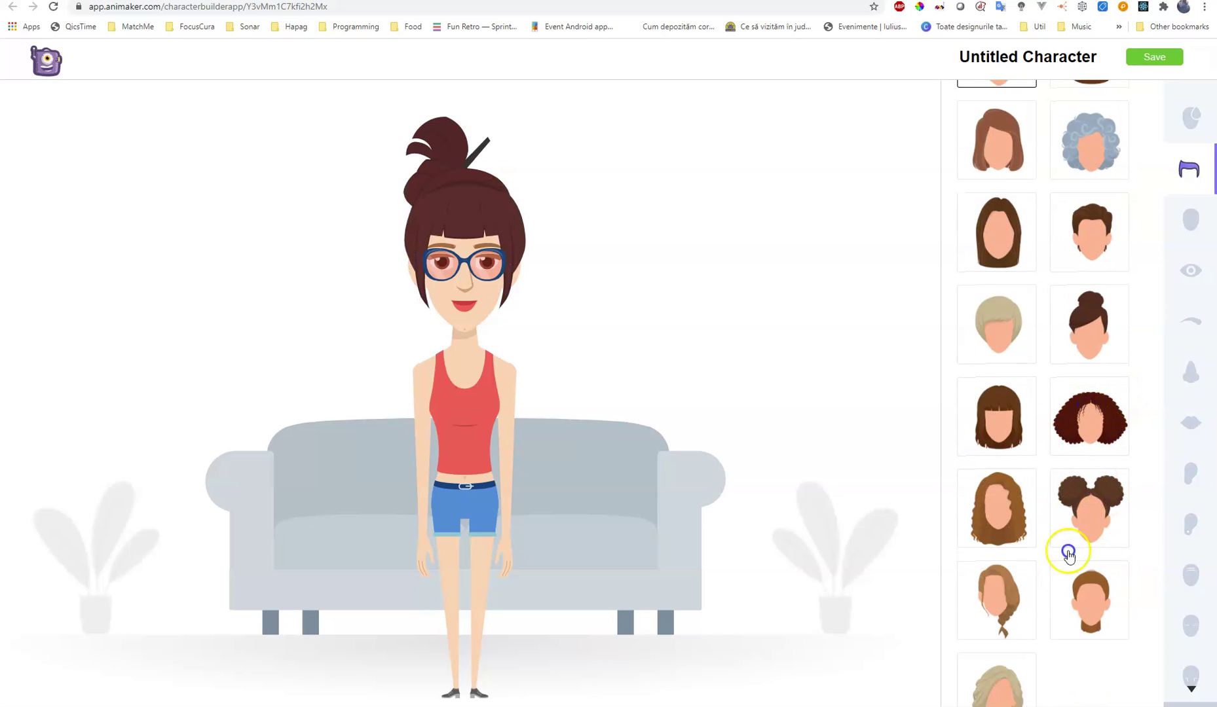
scroll(1074, 649, down, 1)
click(1026, 576)
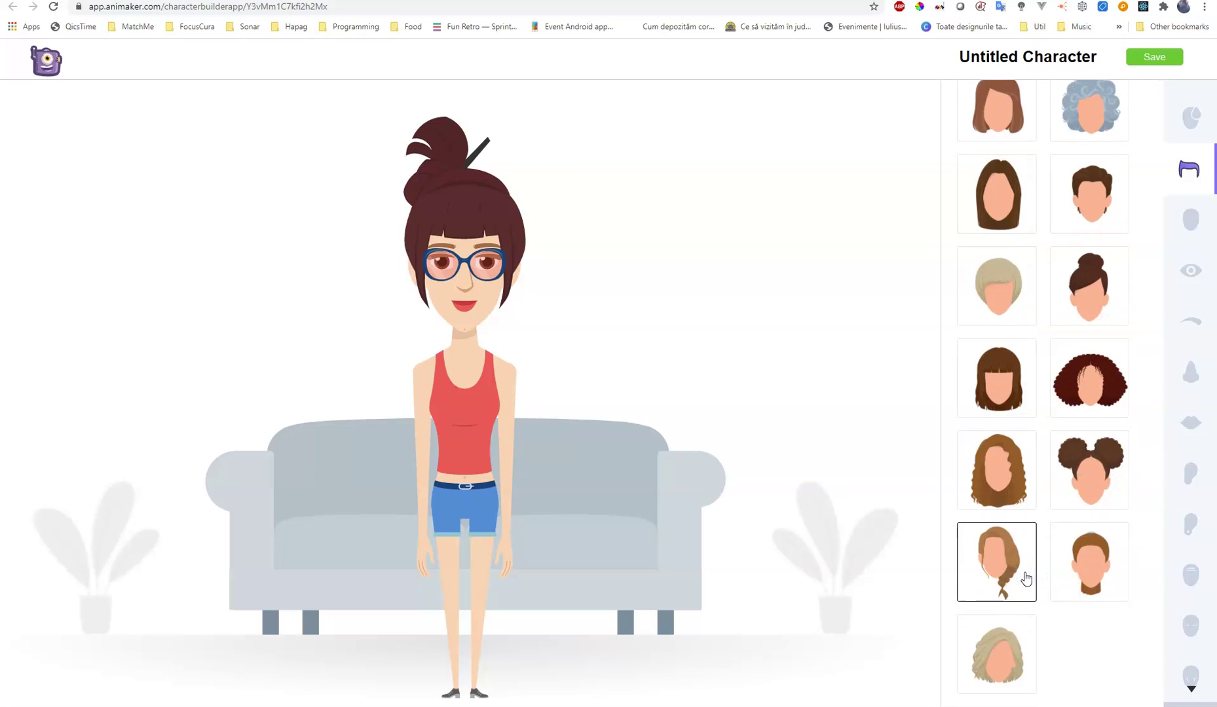
click(997, 658)
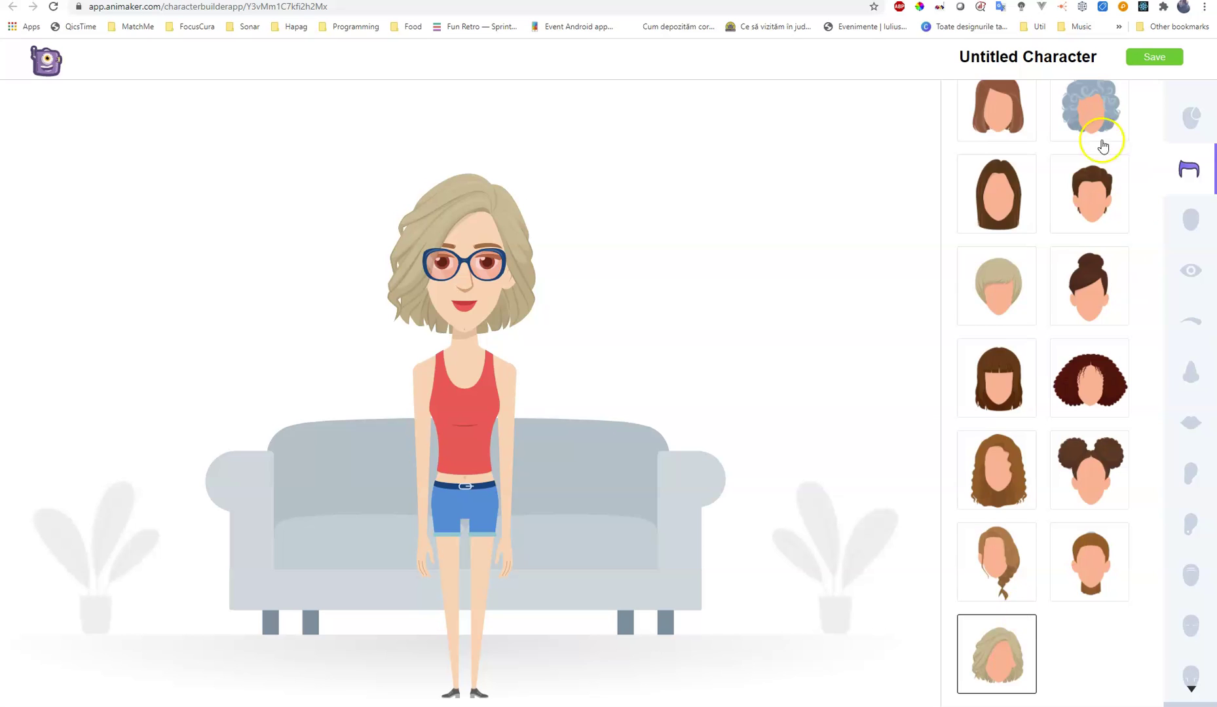
Try orange, dark brown and red hair colours from the hair palette, and settle on medium brown
scroll(1059, 253, up, 10)
click(1102, 113)
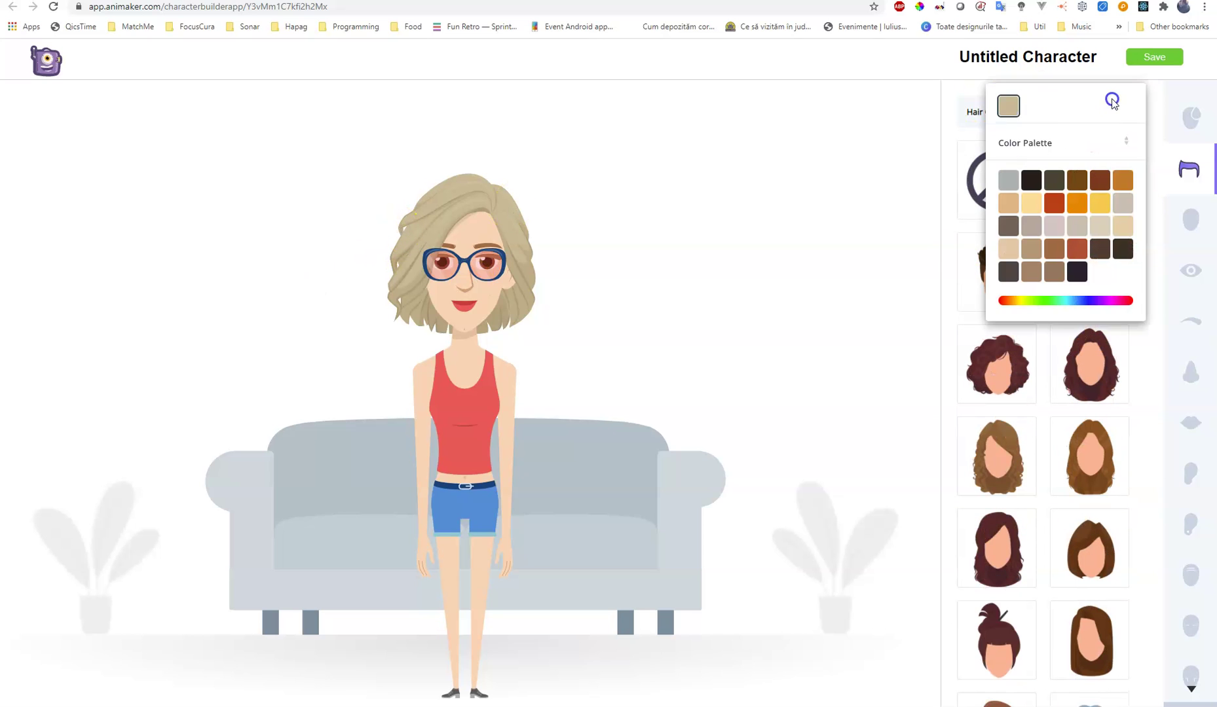
click(1124, 181)
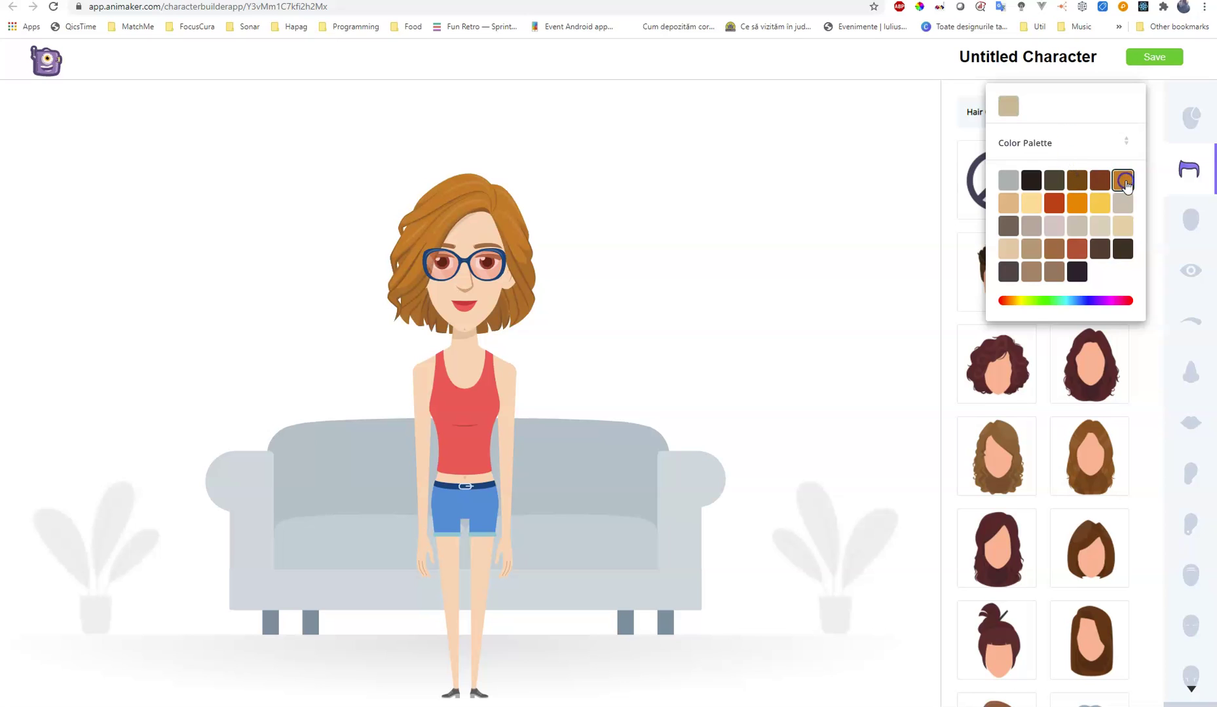
click(1076, 181)
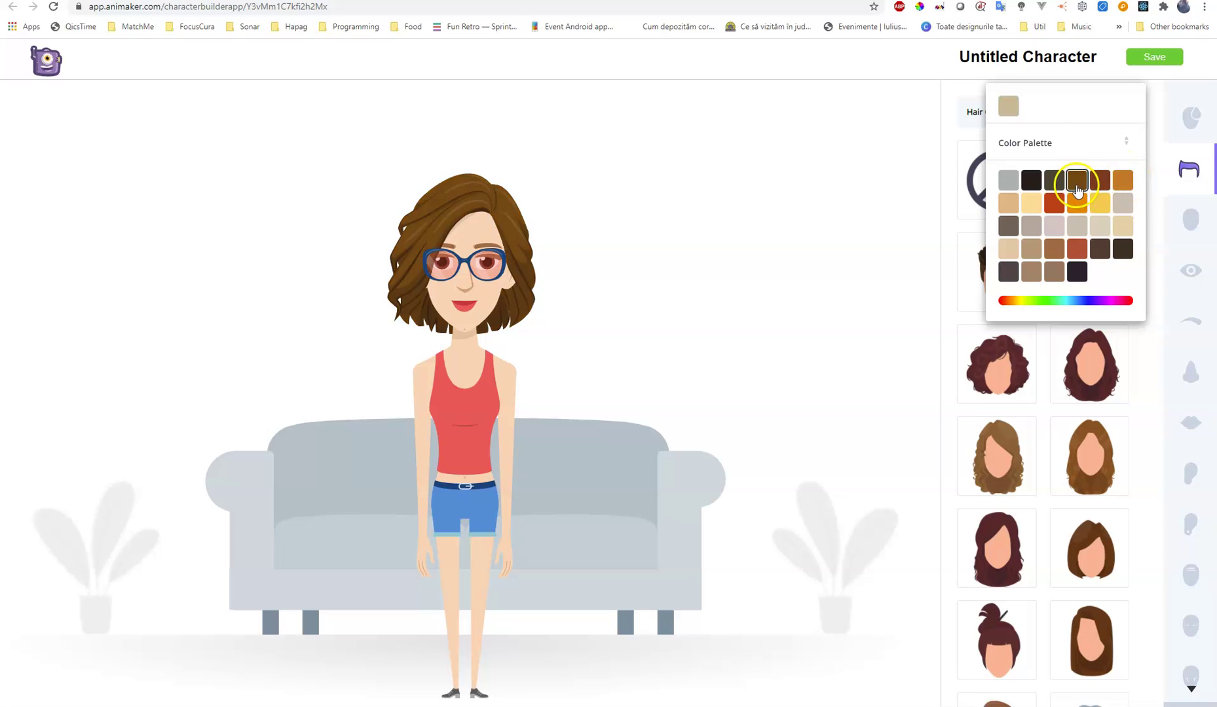
click(1047, 150)
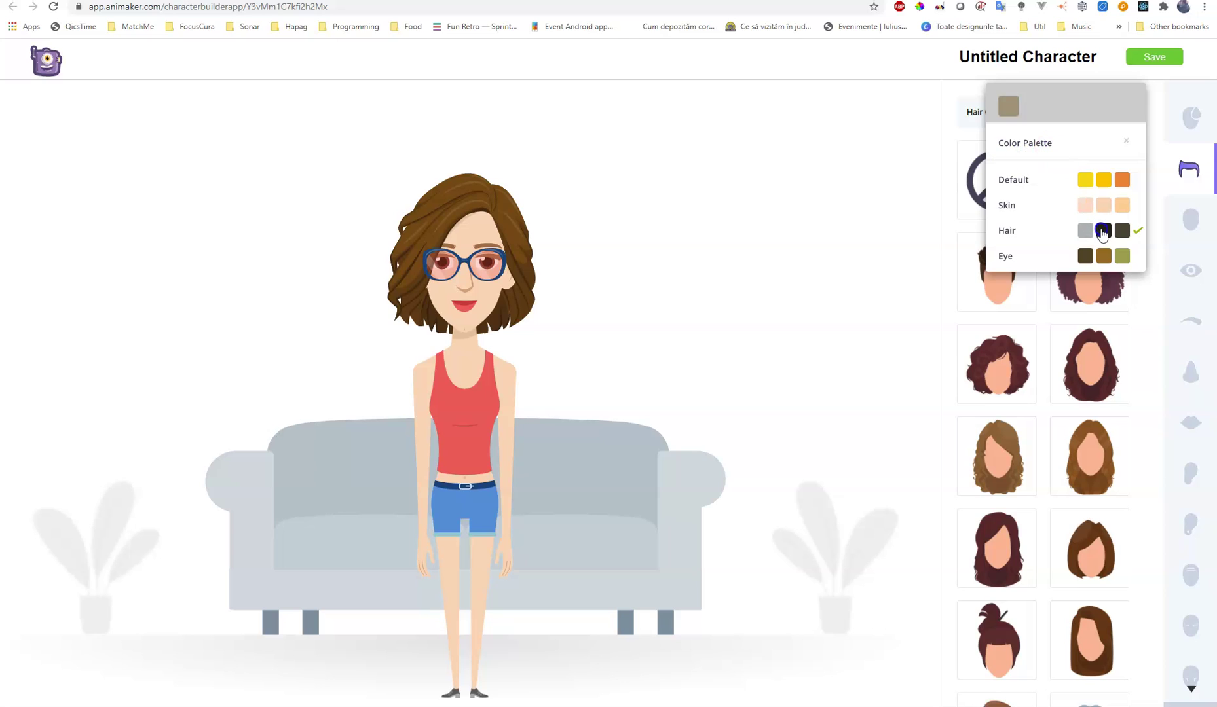
click(1046, 274)
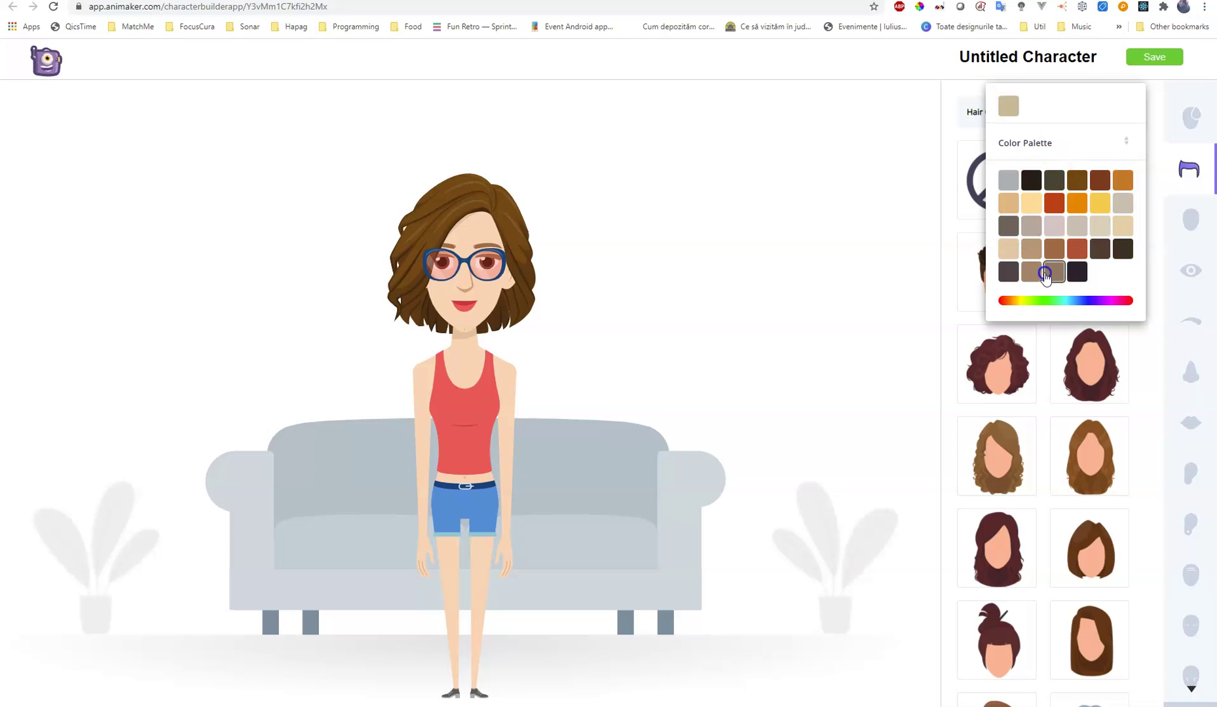
click(1052, 182)
click(1054, 207)
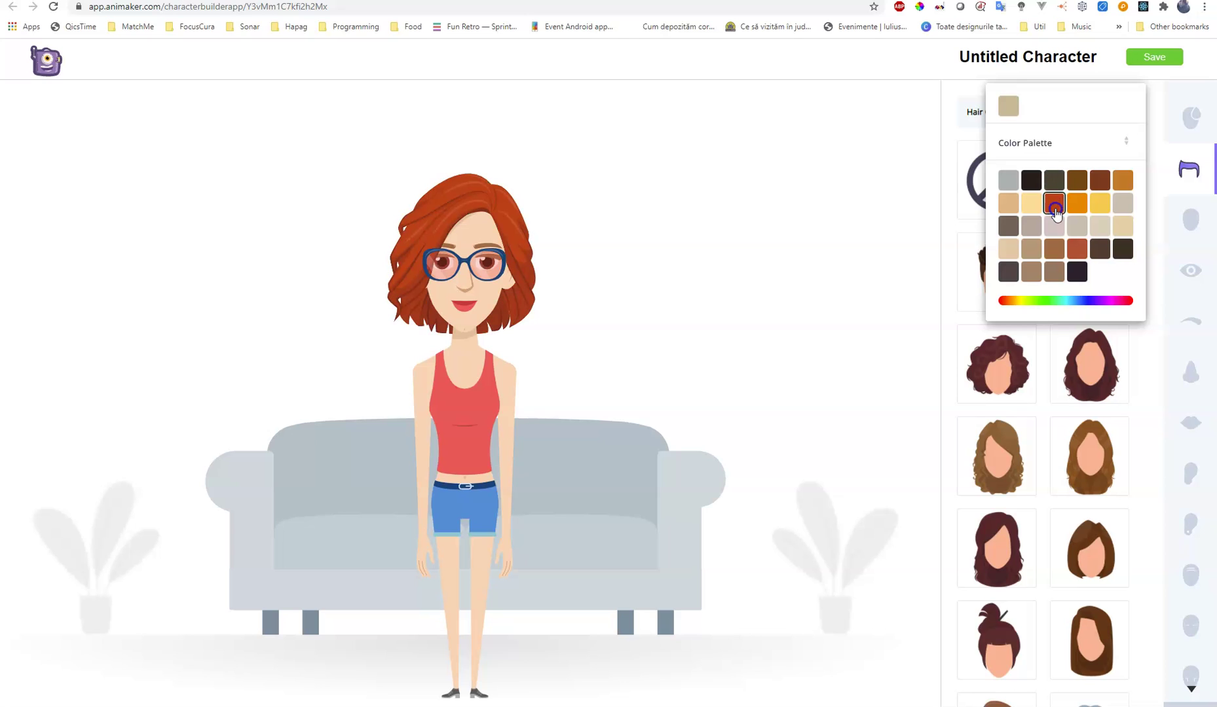
click(1056, 250)
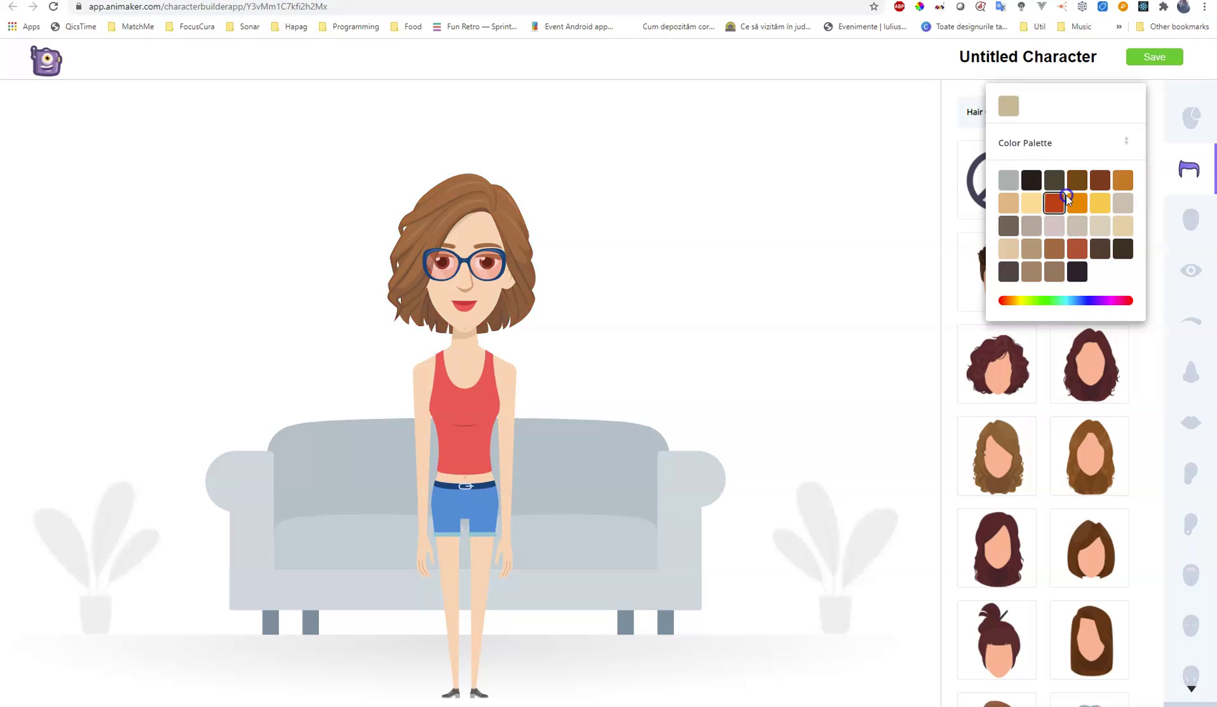
click(1066, 222)
click(1054, 248)
click(1061, 300)
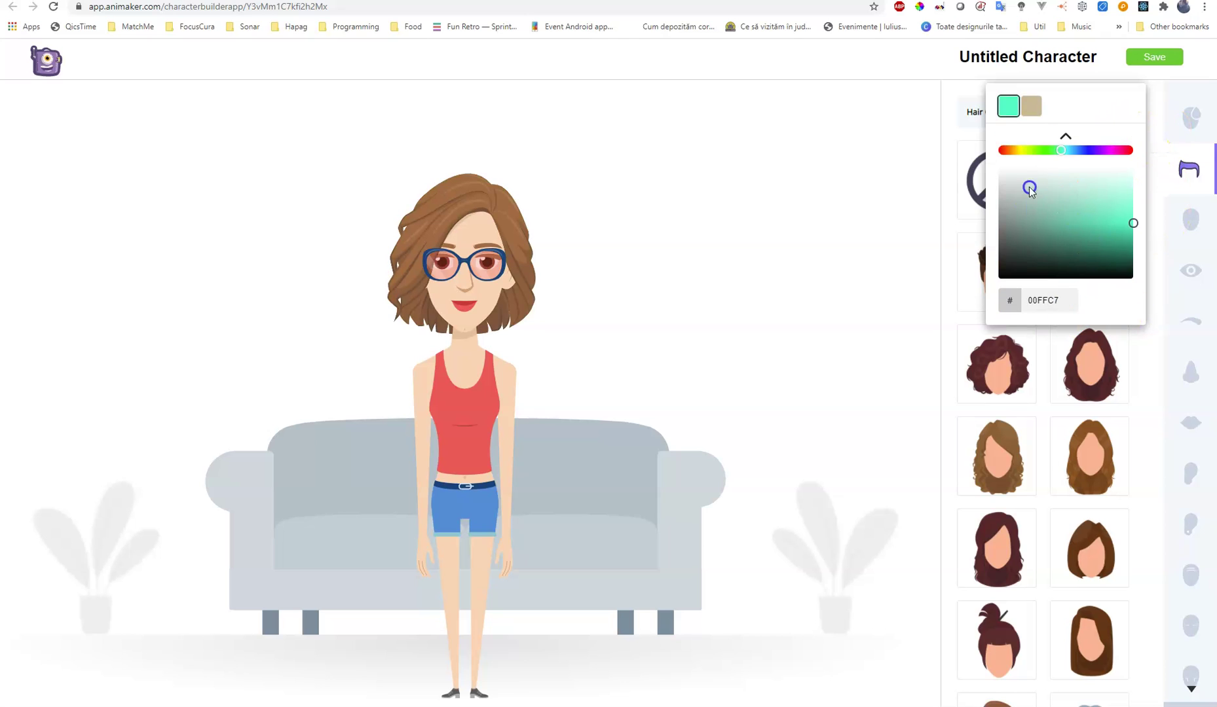
click(1189, 171)
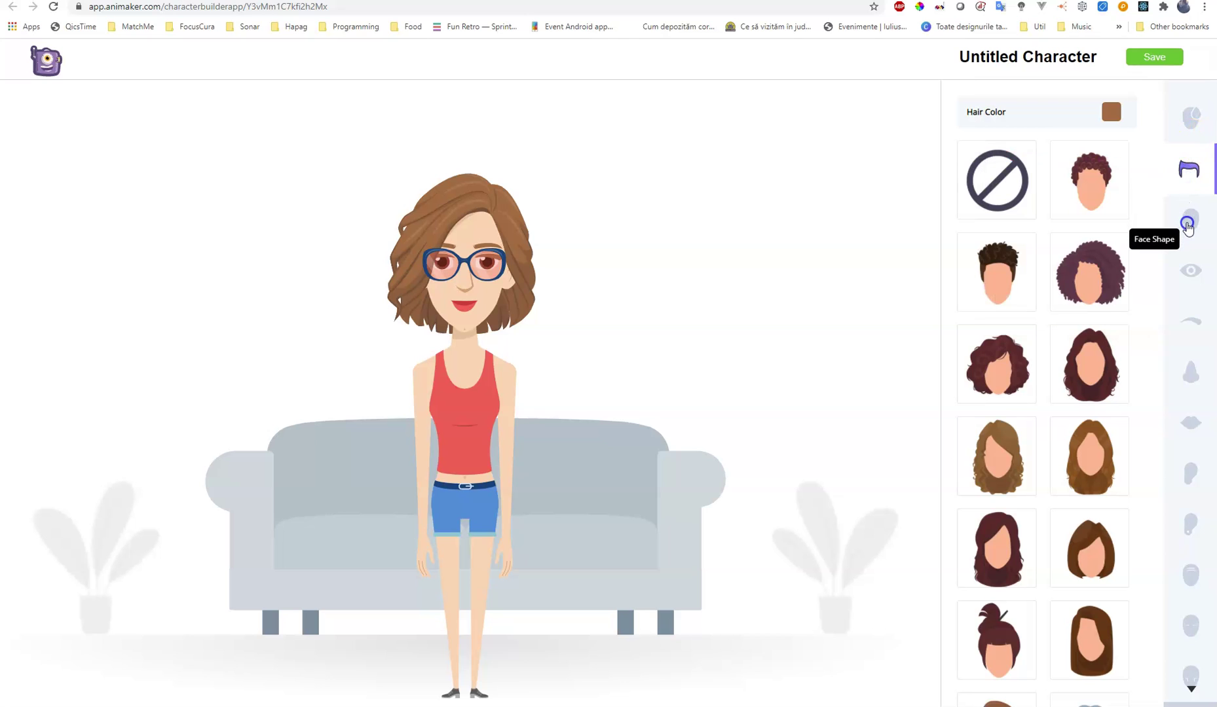
Examine the available face shapes for the character
click(1188, 225)
click(1027, 152)
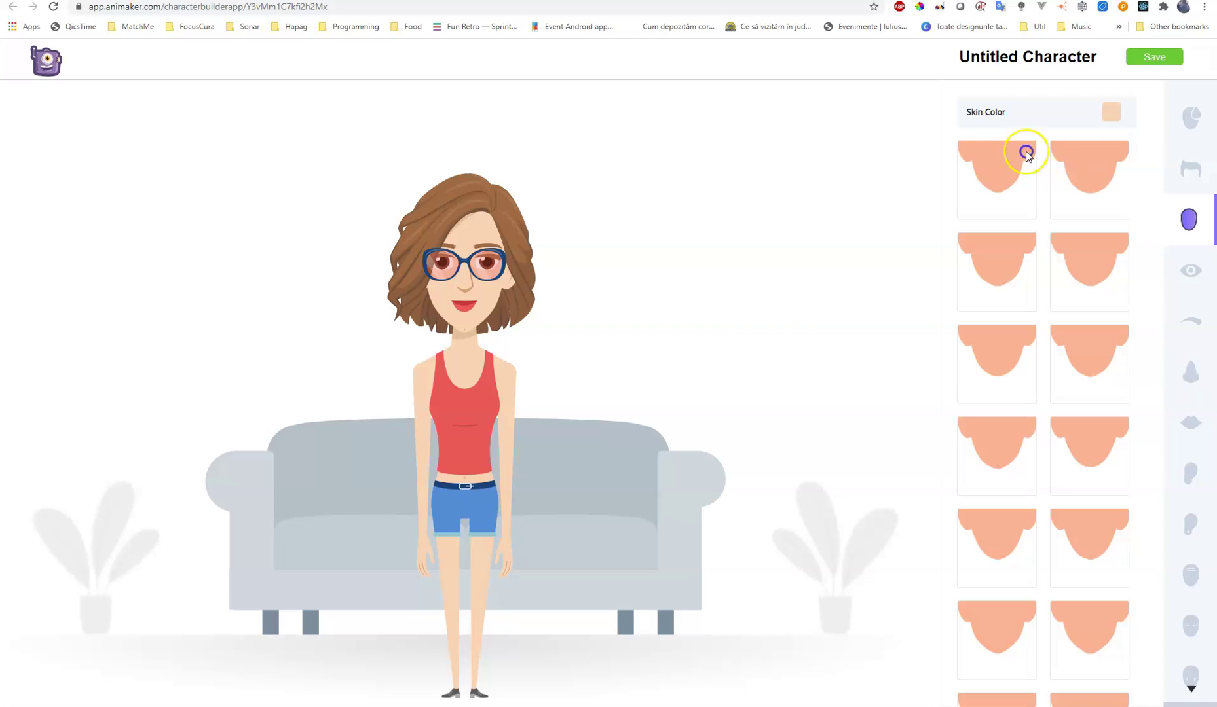
scroll(1054, 508, down, 2)
click(1059, 535)
scroll(1060, 541, down, 5)
scroll(1061, 541, down, 1)
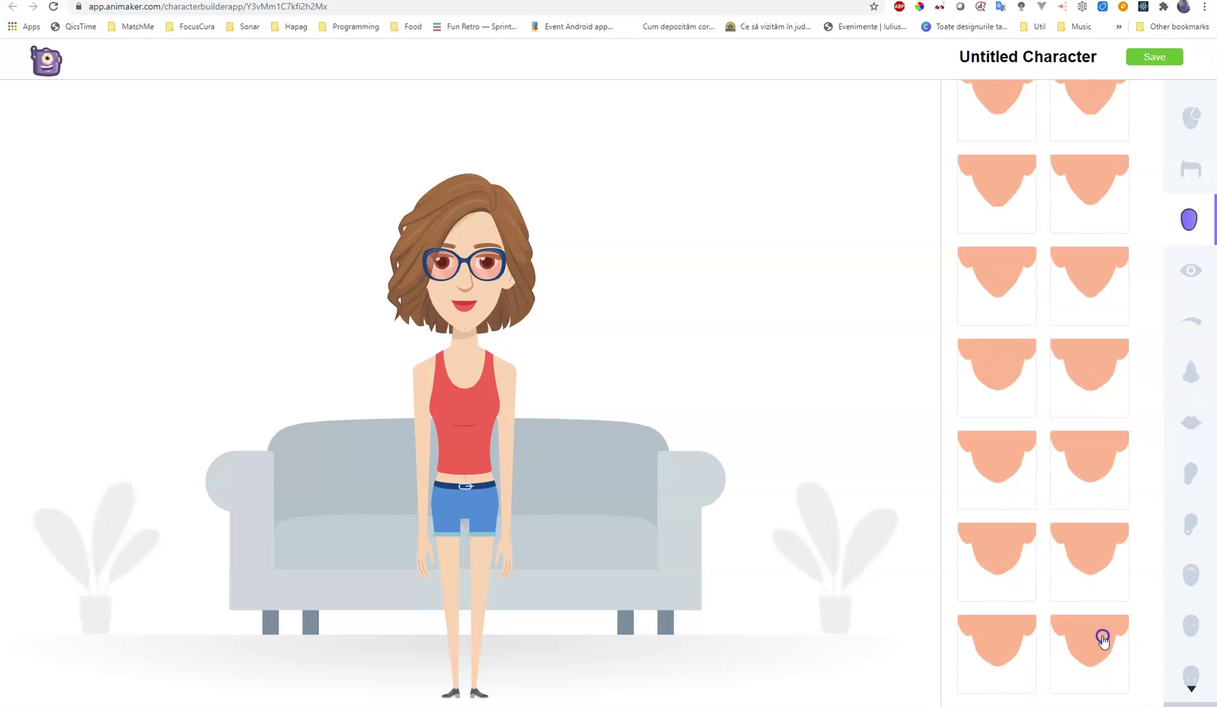
scroll(1068, 361, up, 3)
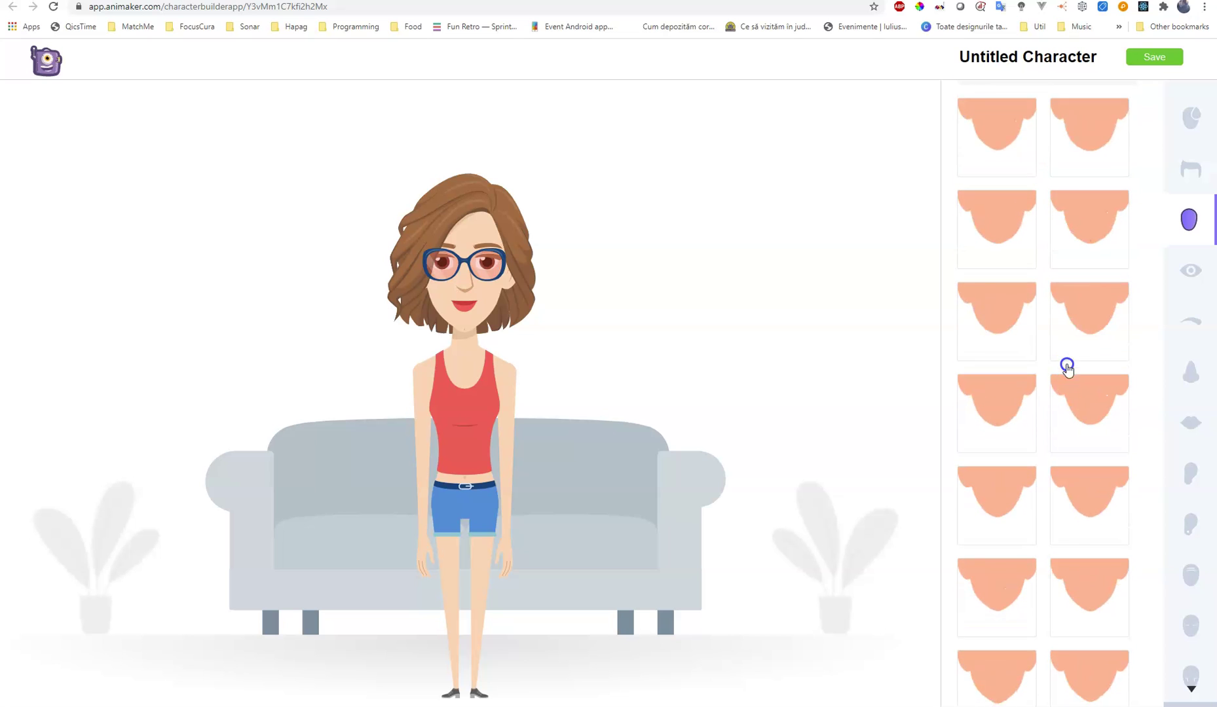
scroll(1068, 363, up, 1)
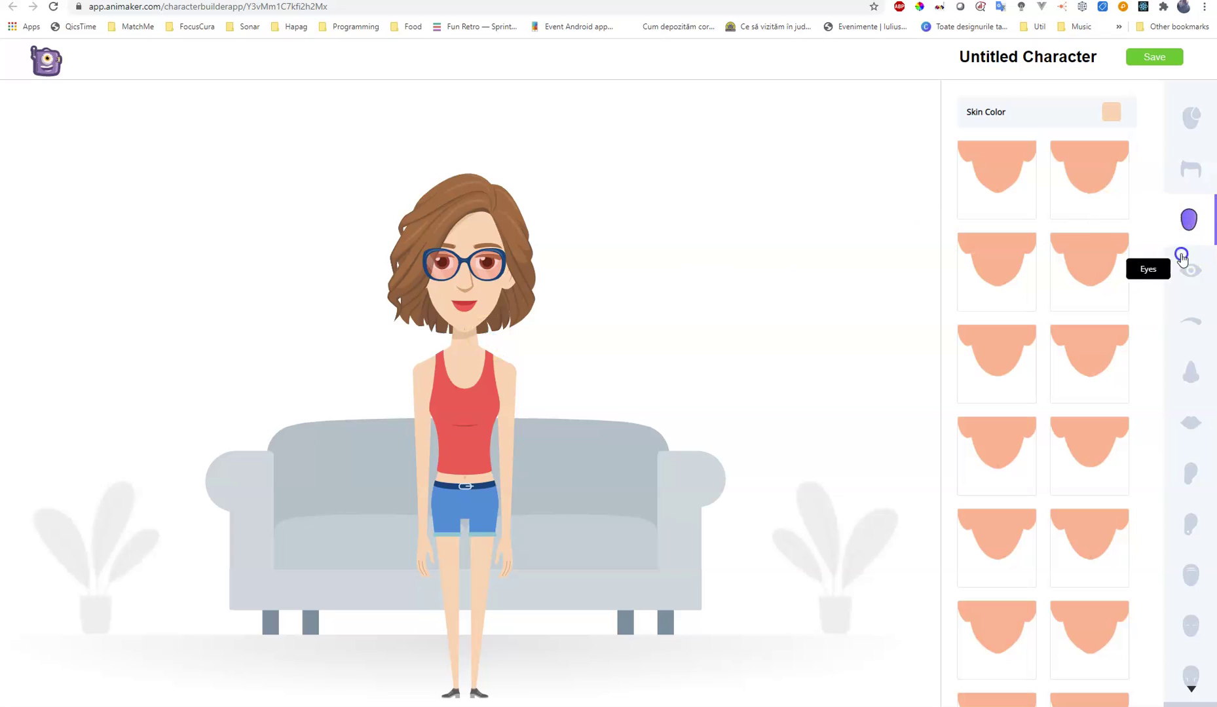
Give the character the wide-open eye style in the second row and recolour the eyes light green
click(1198, 277)
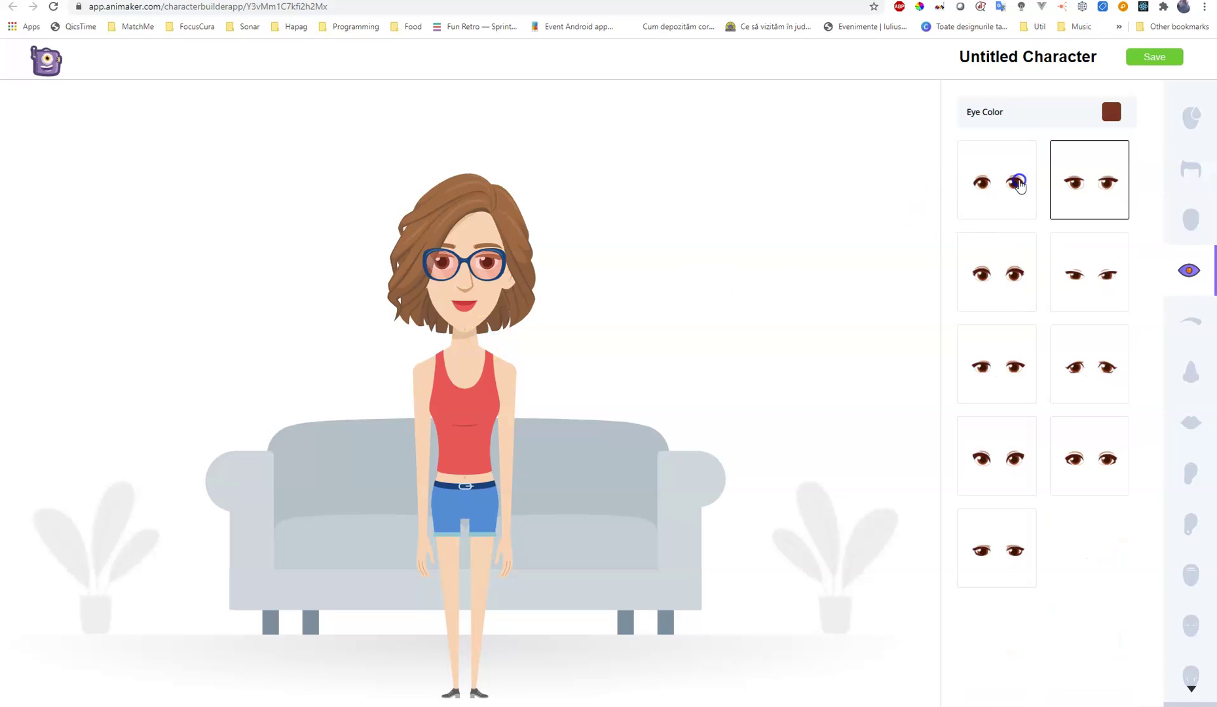
click(1012, 273)
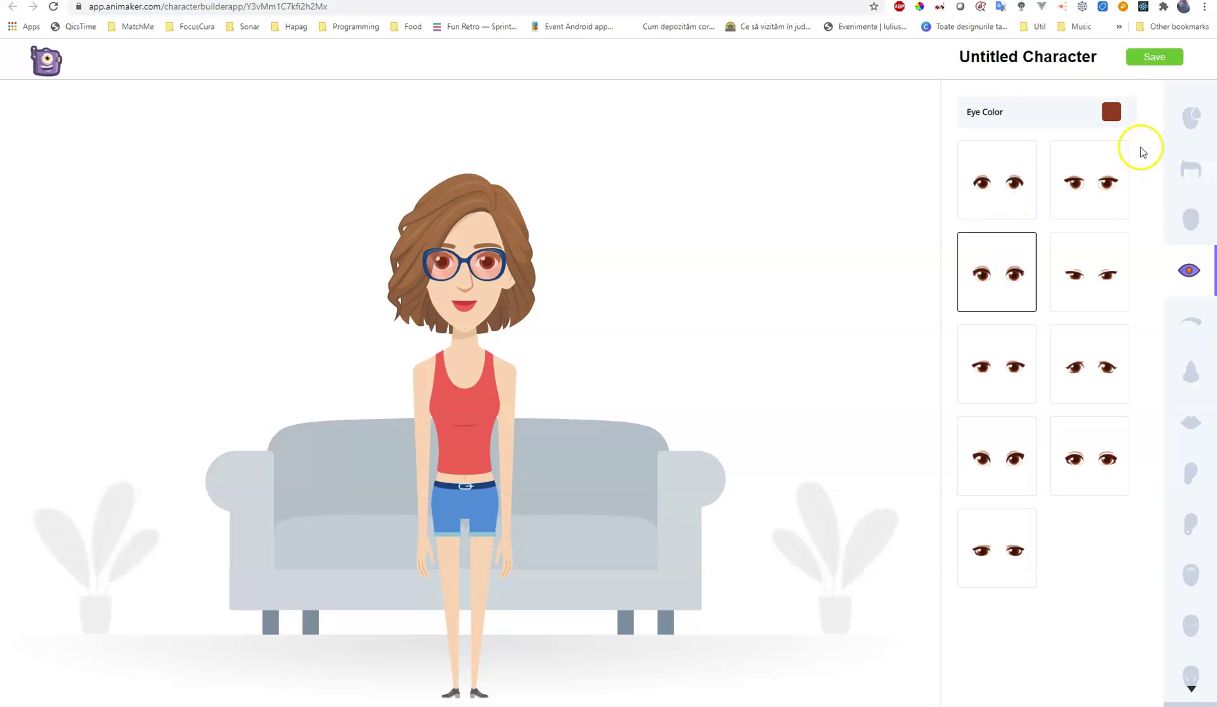
click(1111, 111)
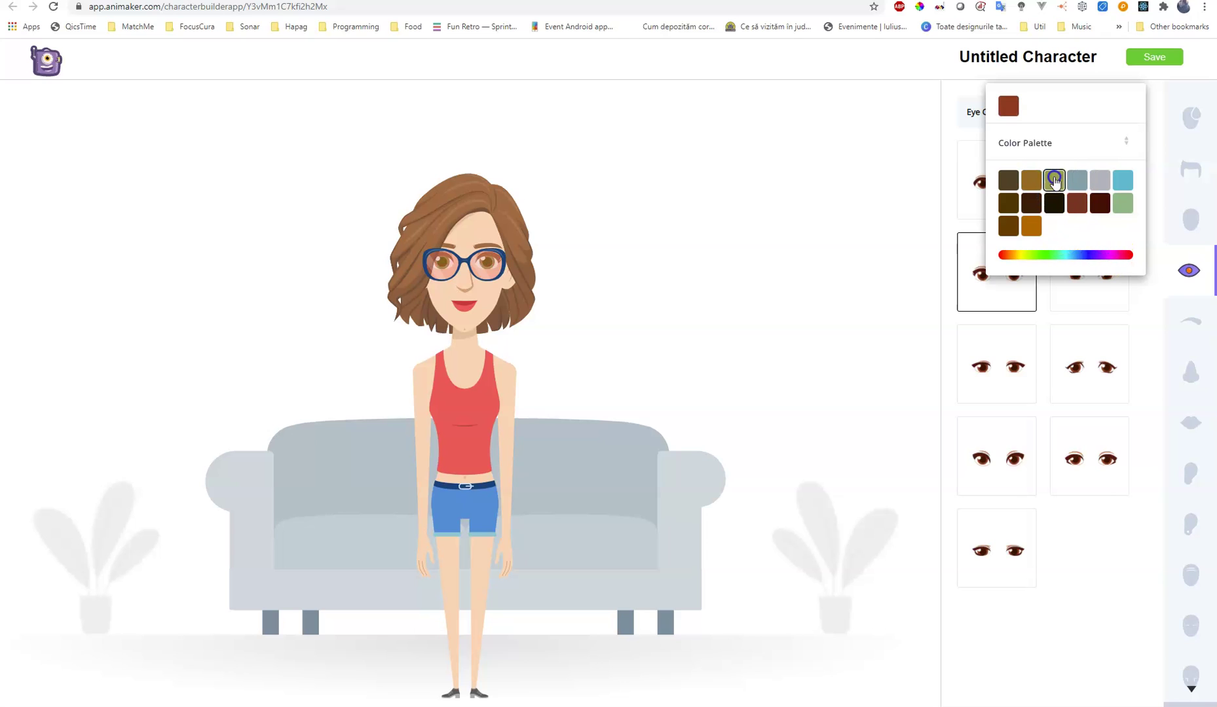
click(1123, 203)
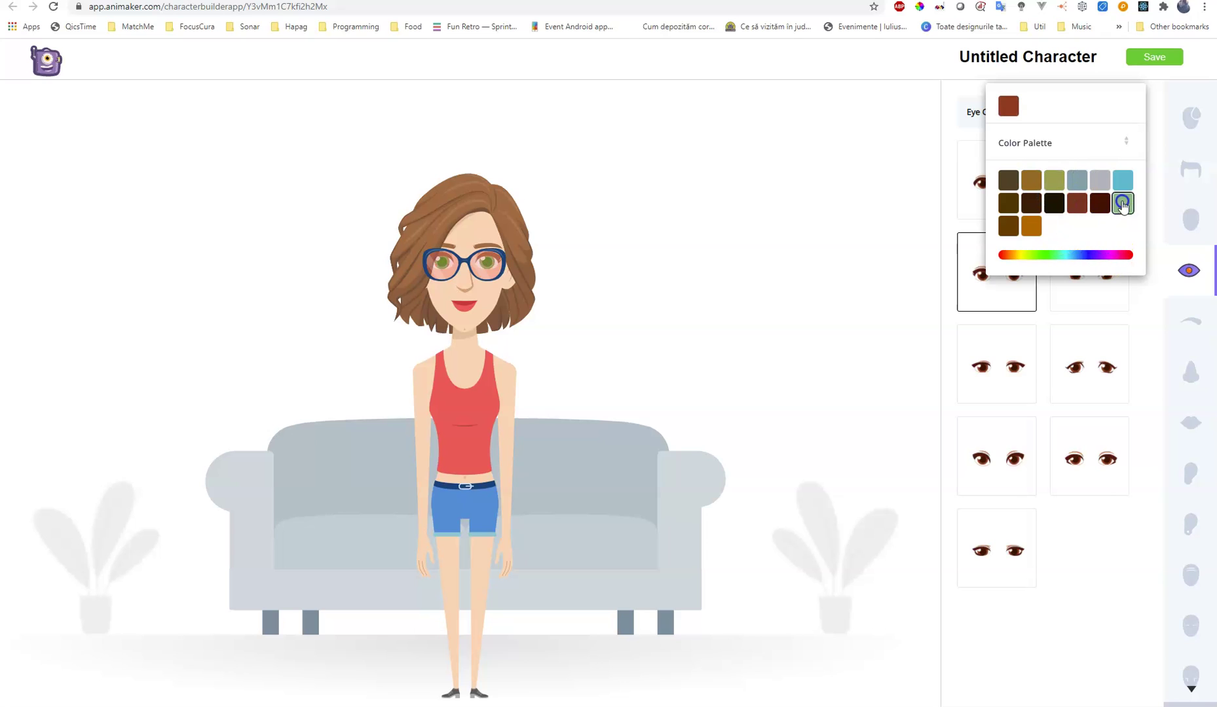
Set a custom dark green eye colour, 00982B, by adjusting the hue and brightness
click(1065, 256)
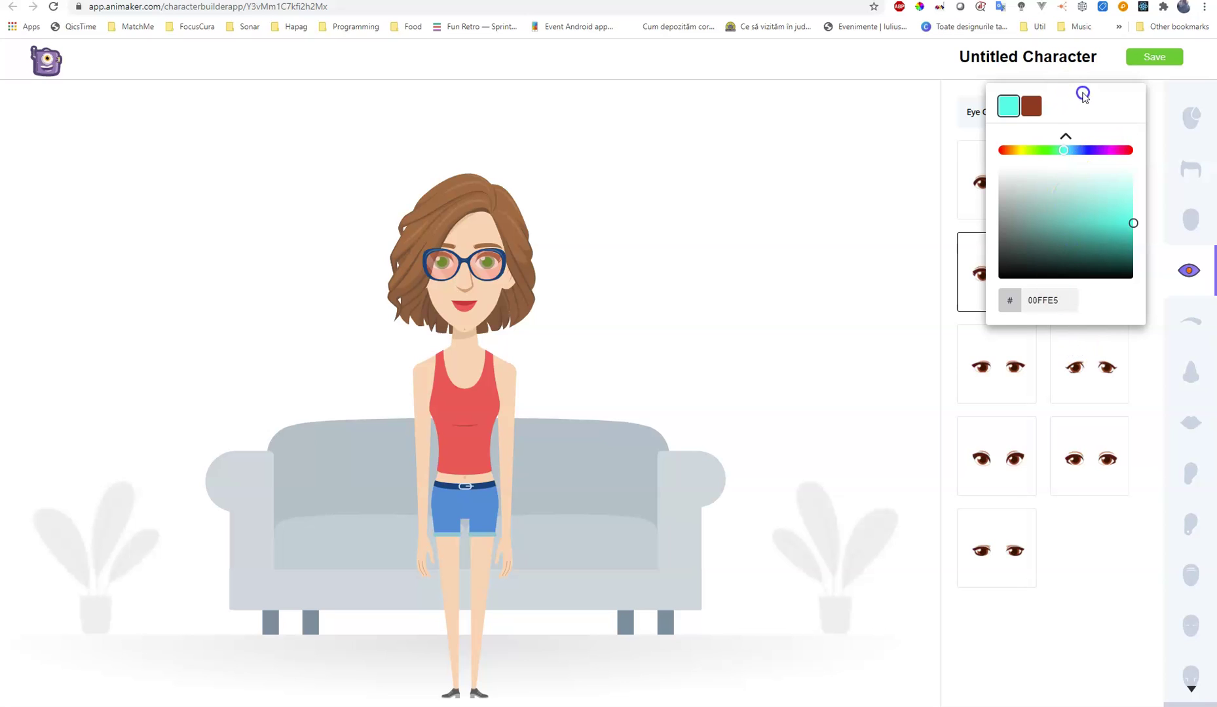
click(1068, 138)
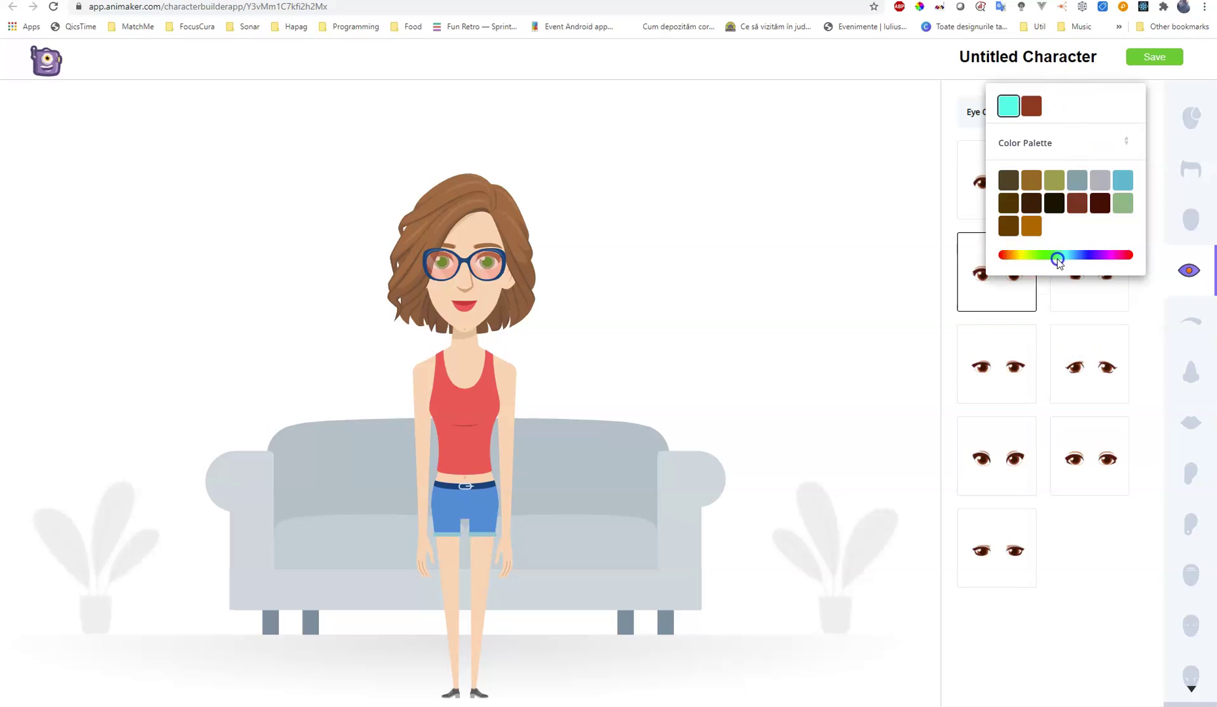
mouse_move(1053, 258)
mouse_down()
mouse_move(992, 260)
mouse_move(1043, 261)
mouse_up()
click(1043, 261)
drag(1062, 151, 1051, 154)
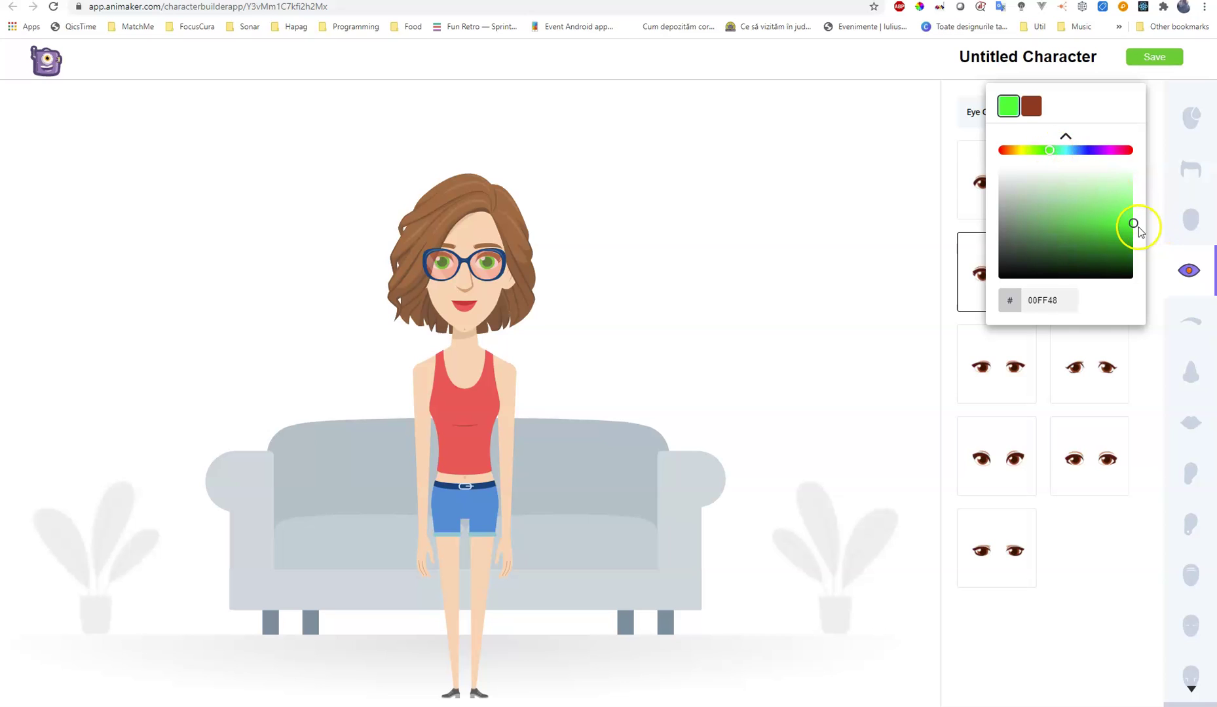
mouse_move(1132, 226)
mouse_down()
mouse_move(1122, 242)
mouse_move(1132, 249)
mouse_up()
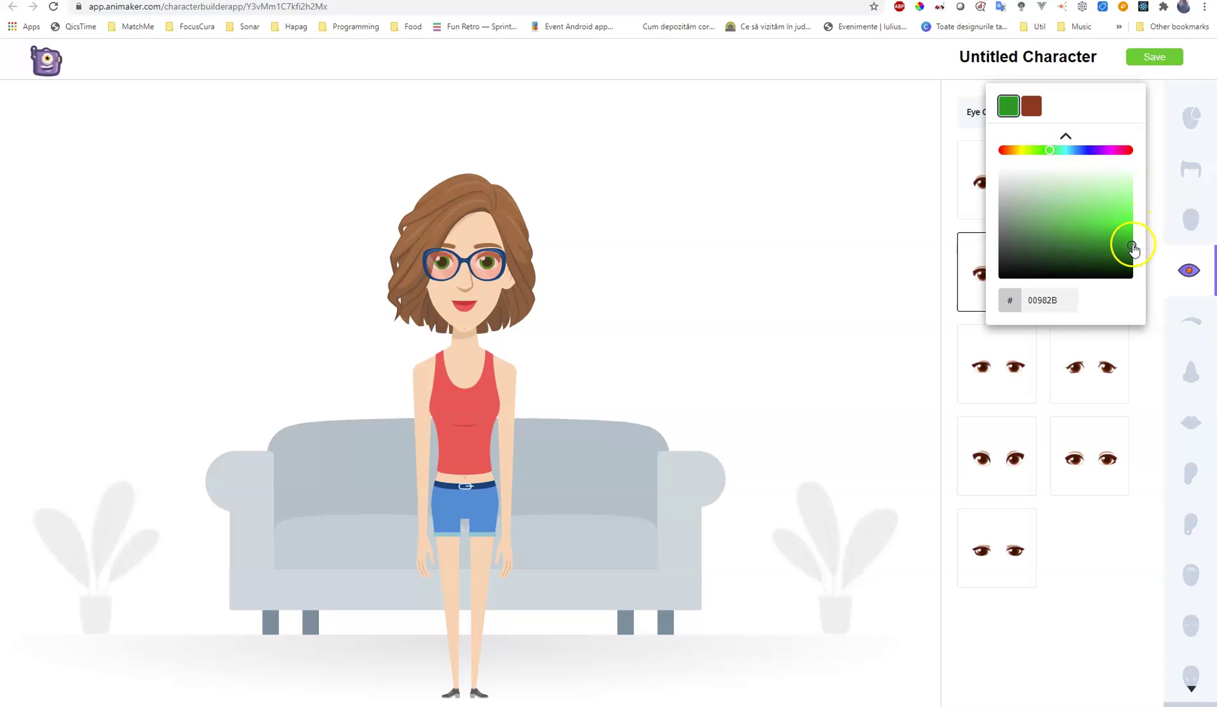
click(1150, 334)
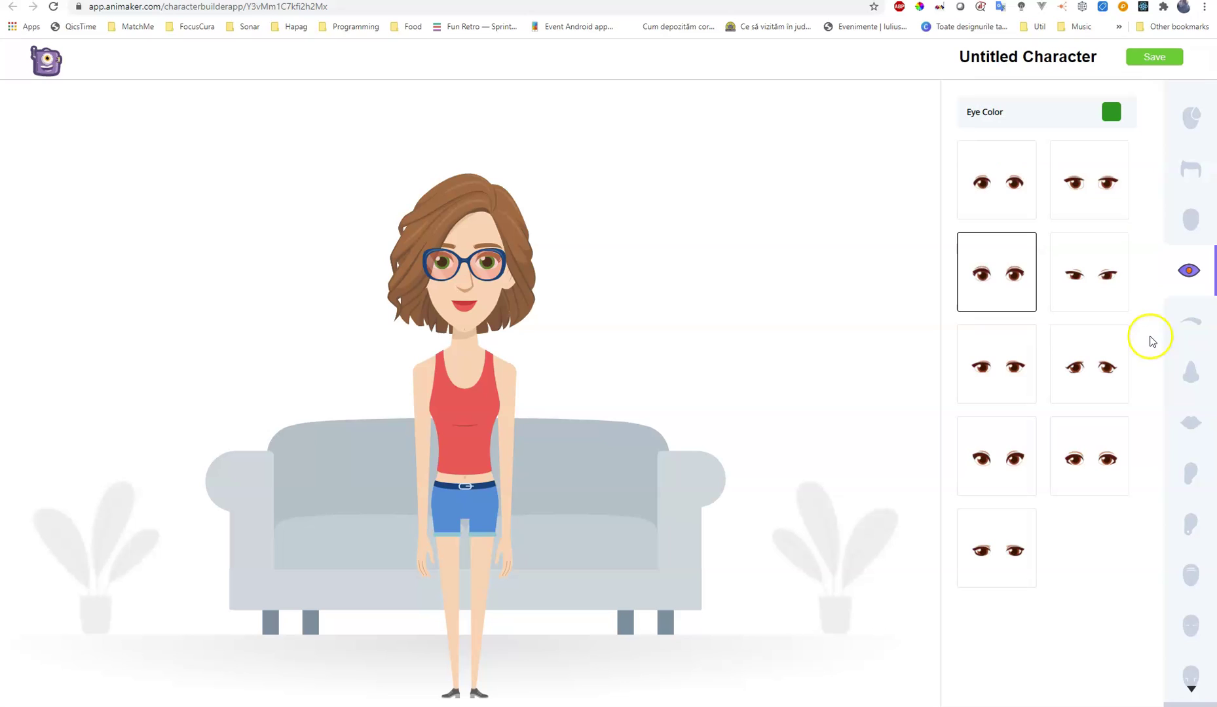
Examine the available eyebrow, nose, lip and ear styles for the character
click(1194, 323)
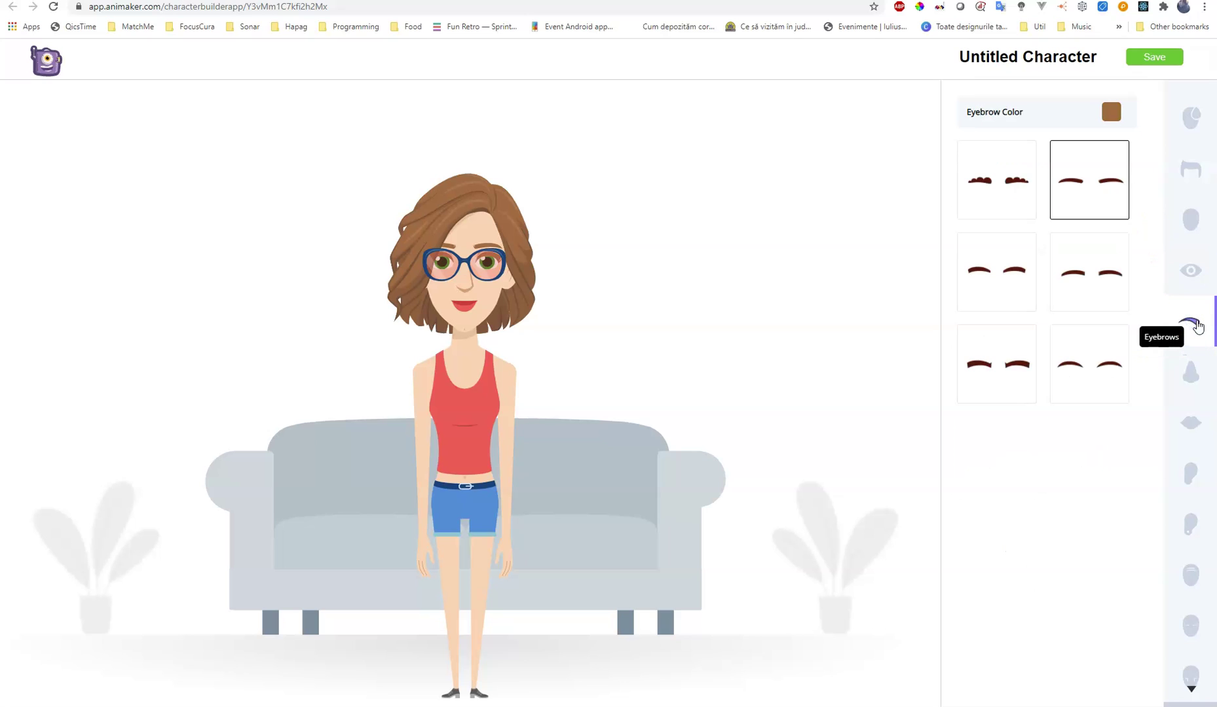
click(1195, 377)
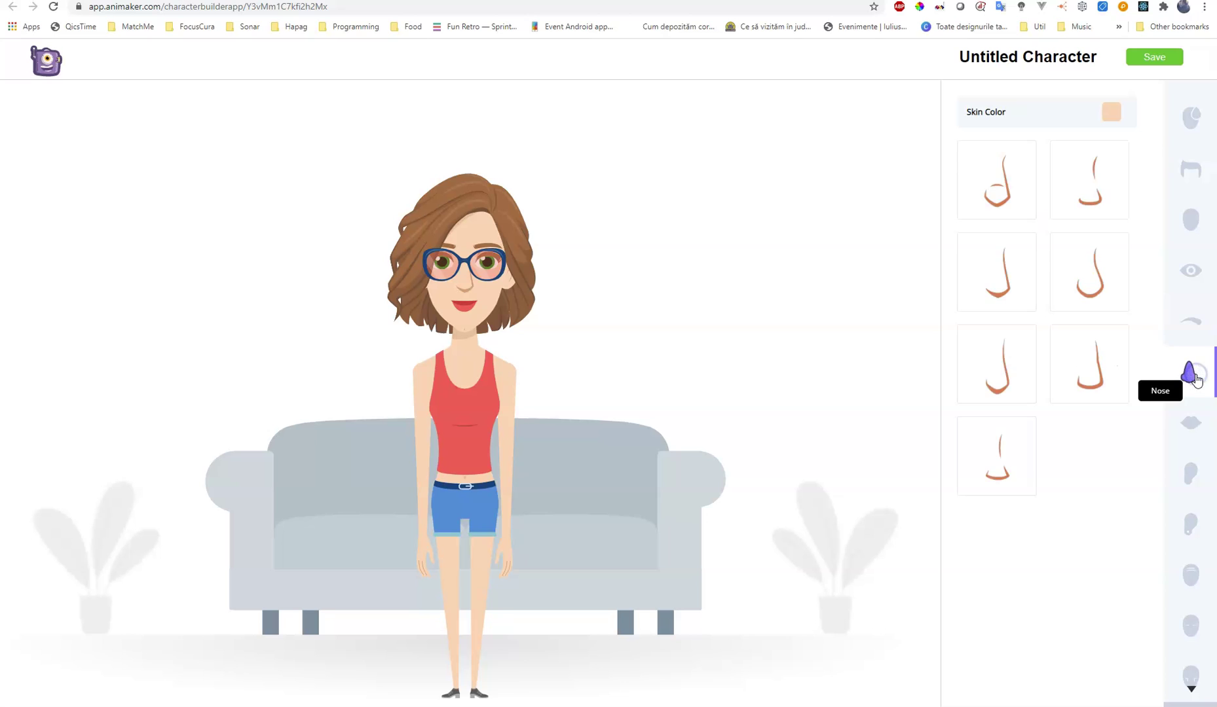
click(1187, 433)
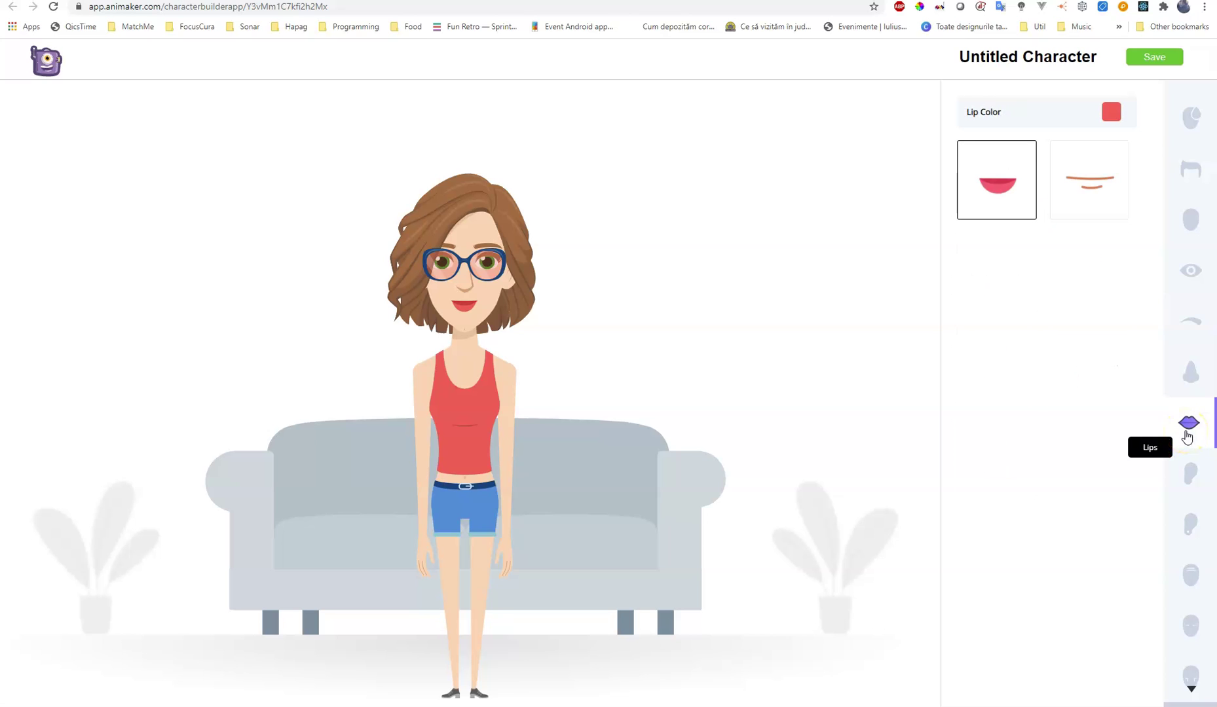
click(1189, 473)
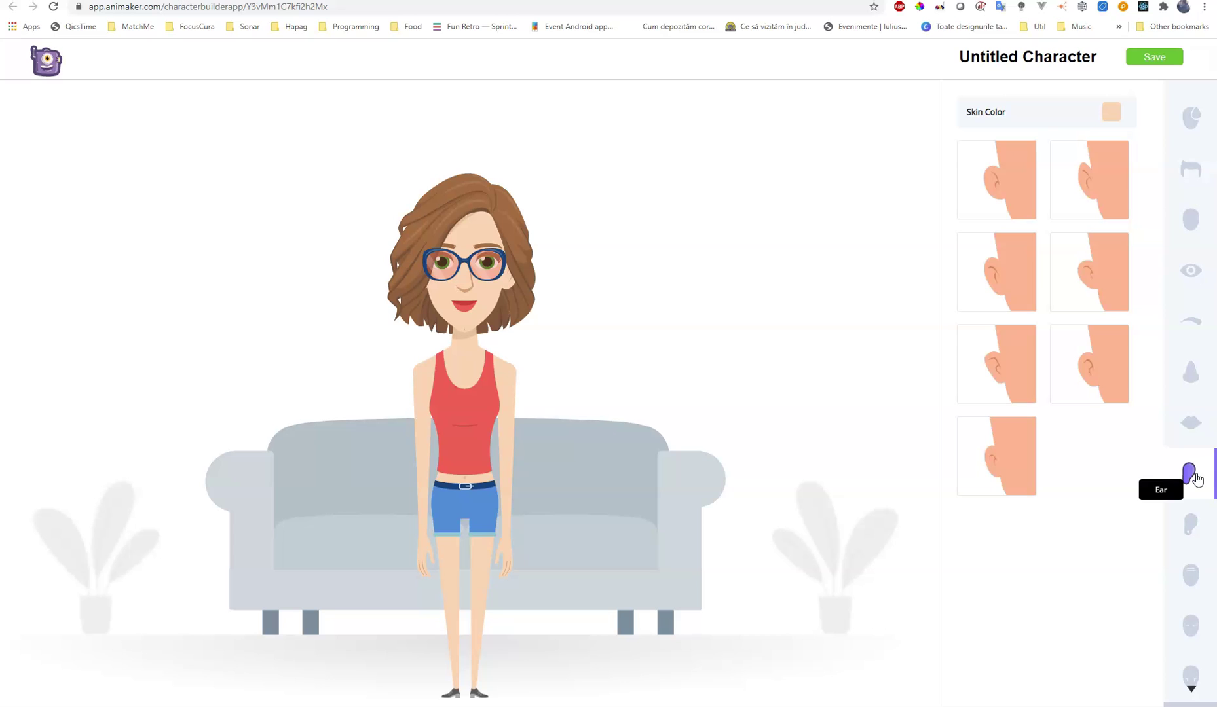
Give the character small stud earrings and colour them black
click(1192, 522)
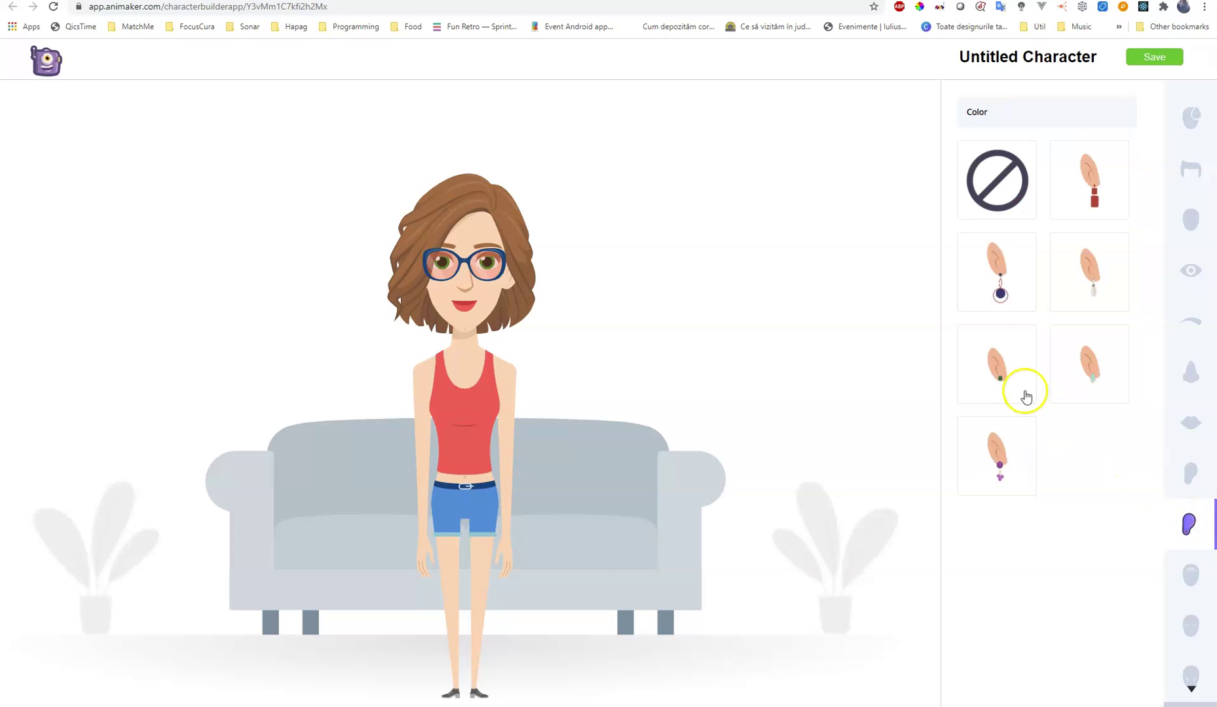
click(999, 371)
click(1108, 110)
click(1008, 248)
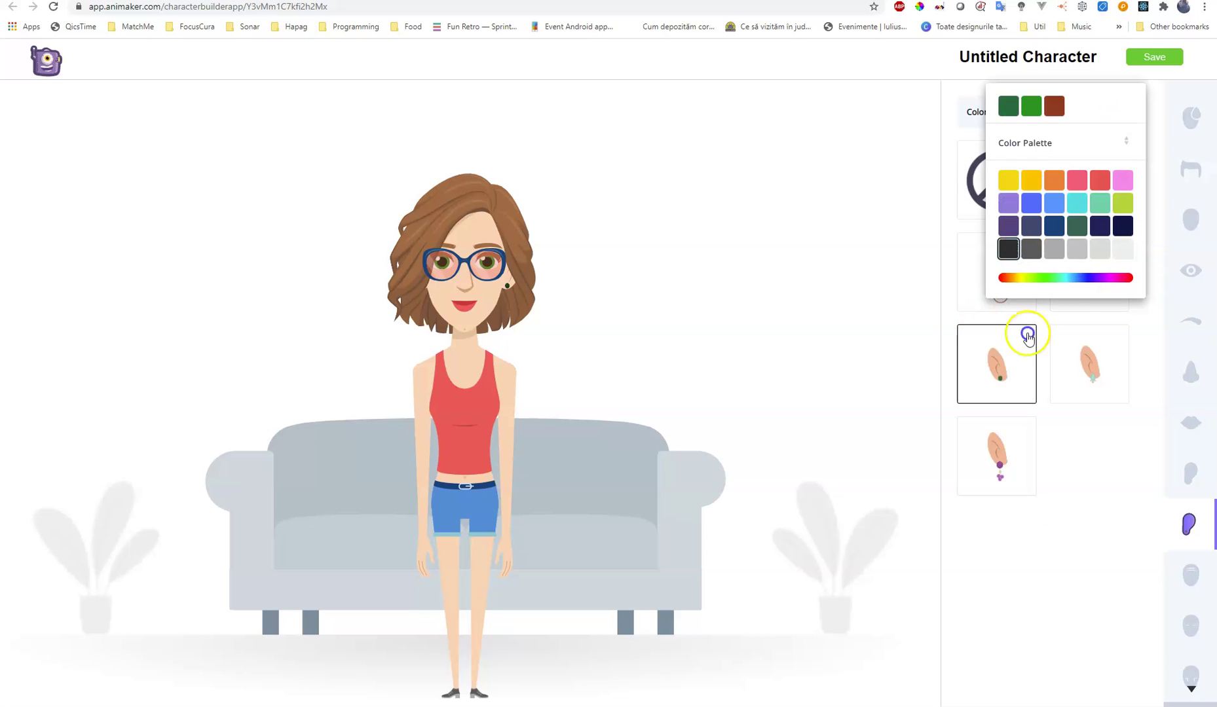
click(1068, 513)
Try forehead wrinkle styles on the character and remove them again
click(1206, 576)
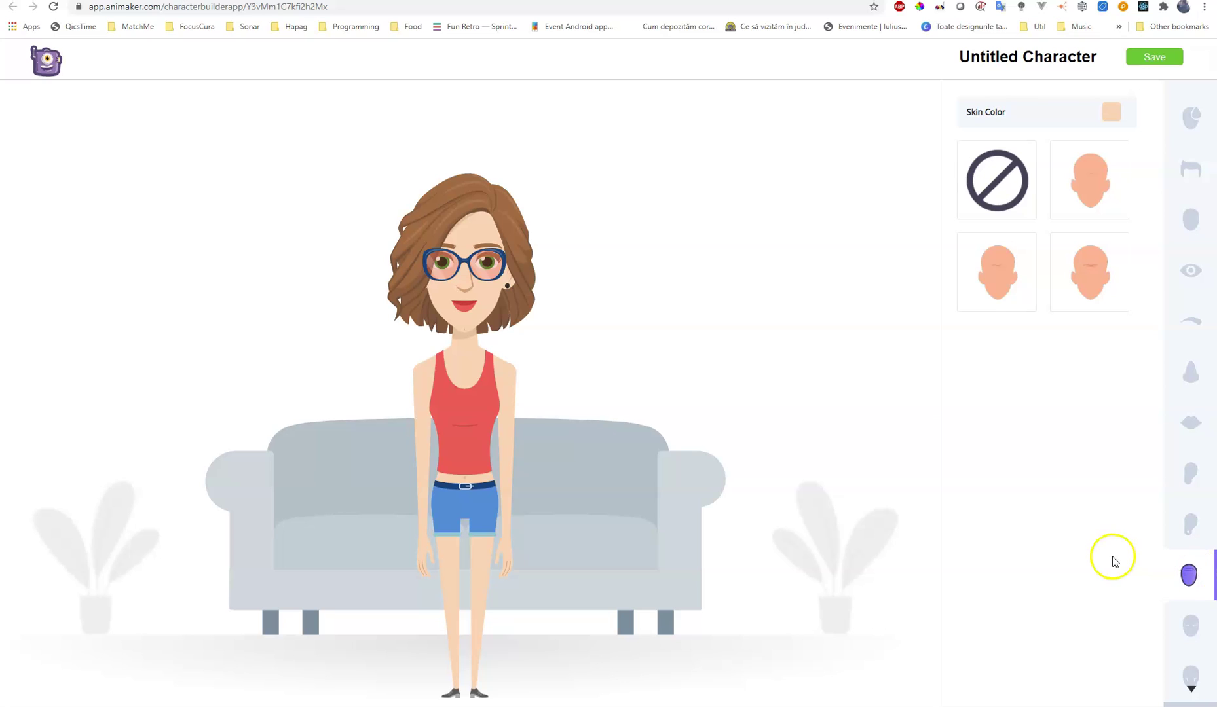
click(1089, 271)
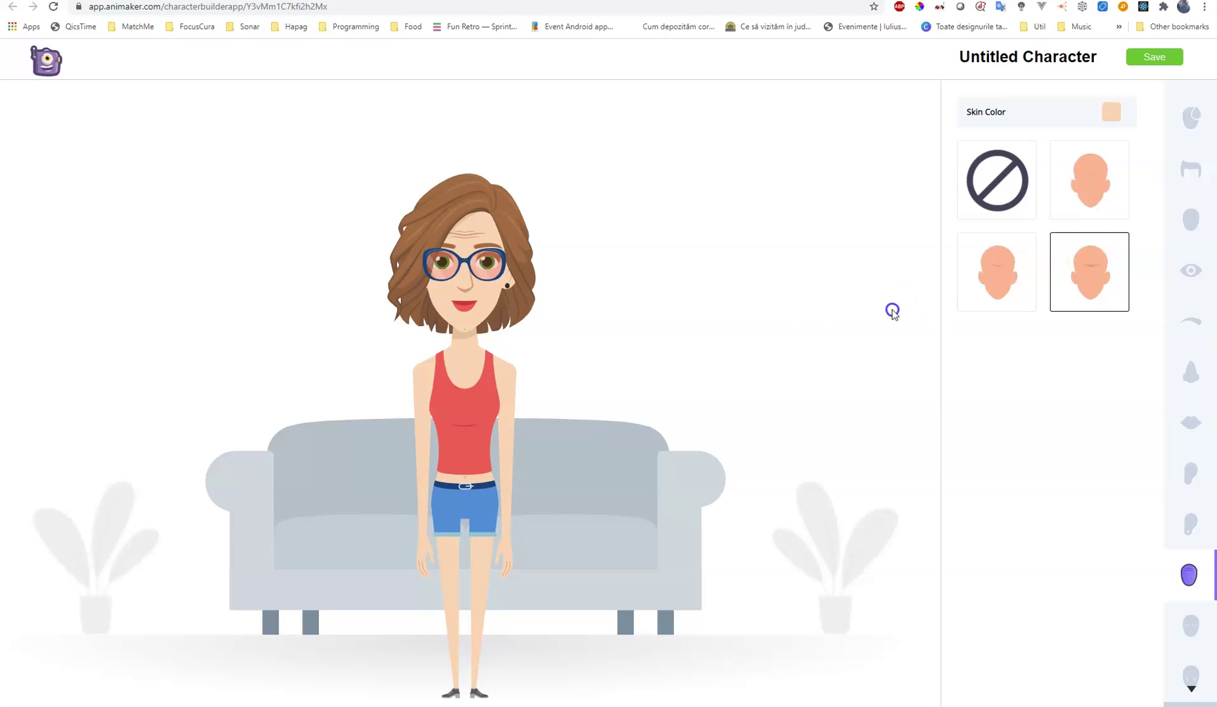
click(1084, 147)
click(1005, 184)
Try the under-eye line styles on the character's face and remove them again
scroll(1196, 543, down, 2)
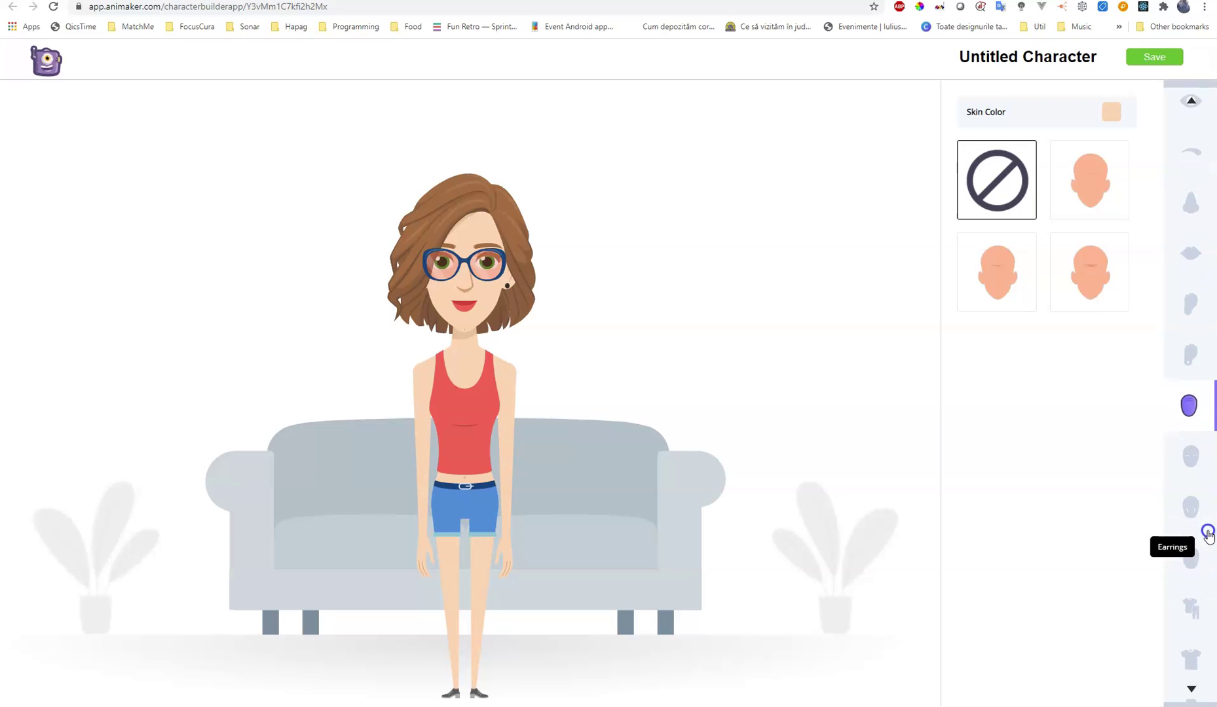
click(1203, 456)
click(1093, 205)
click(1087, 265)
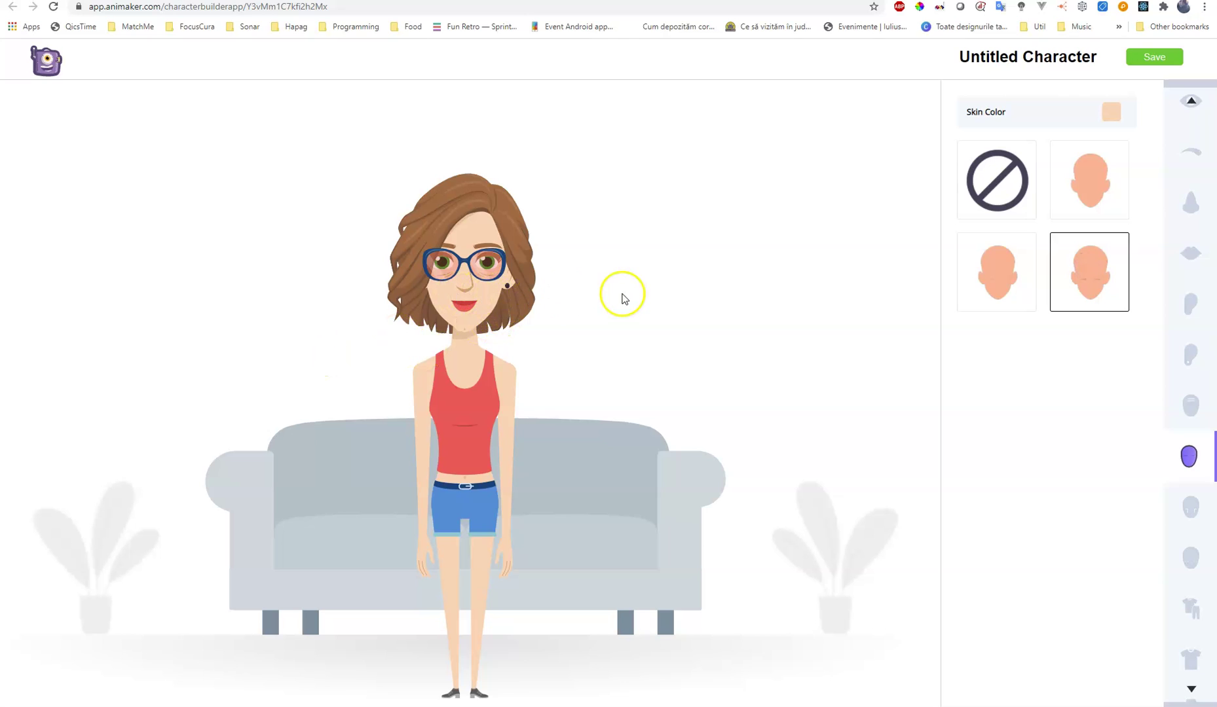
click(1023, 301)
click(1009, 185)
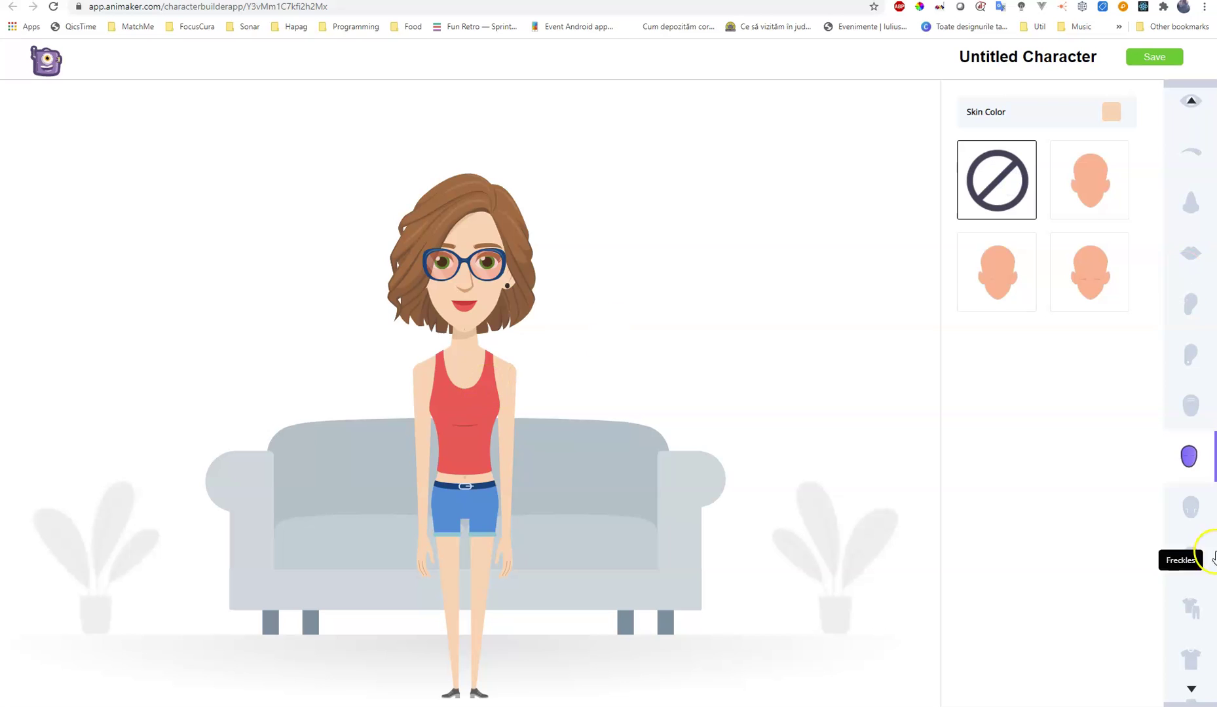
Try the last smile lines style on the character and remove it again
click(1201, 516)
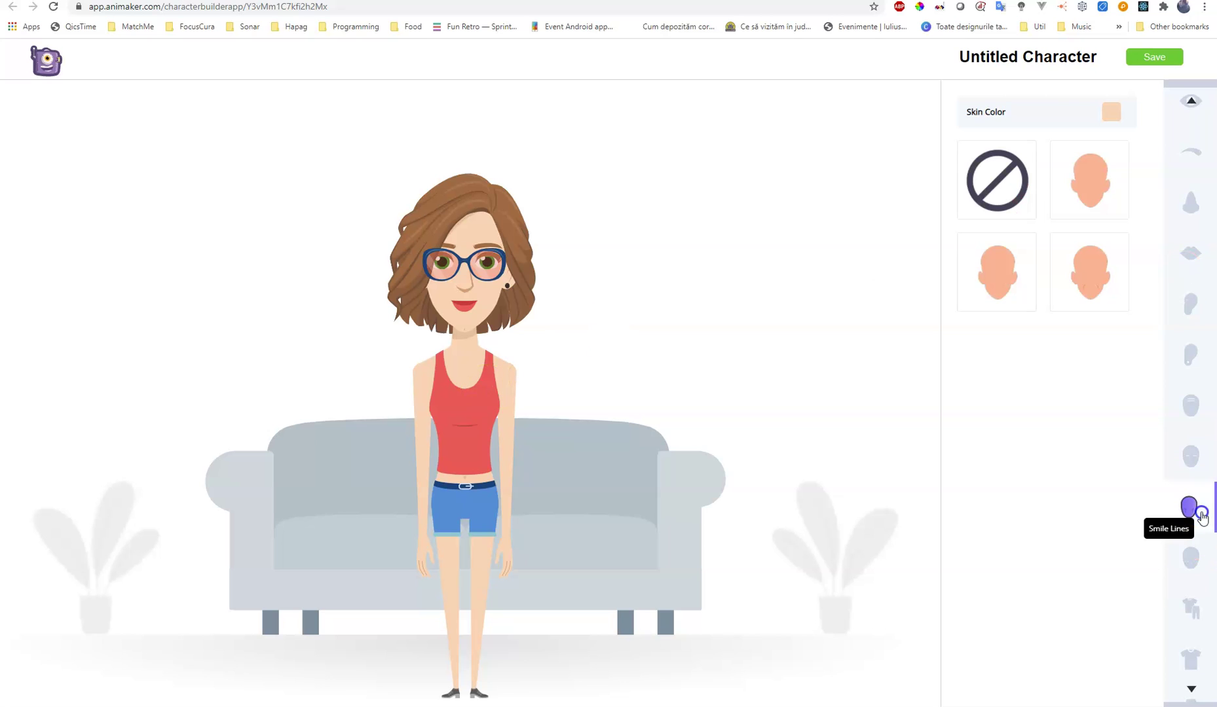
click(1089, 289)
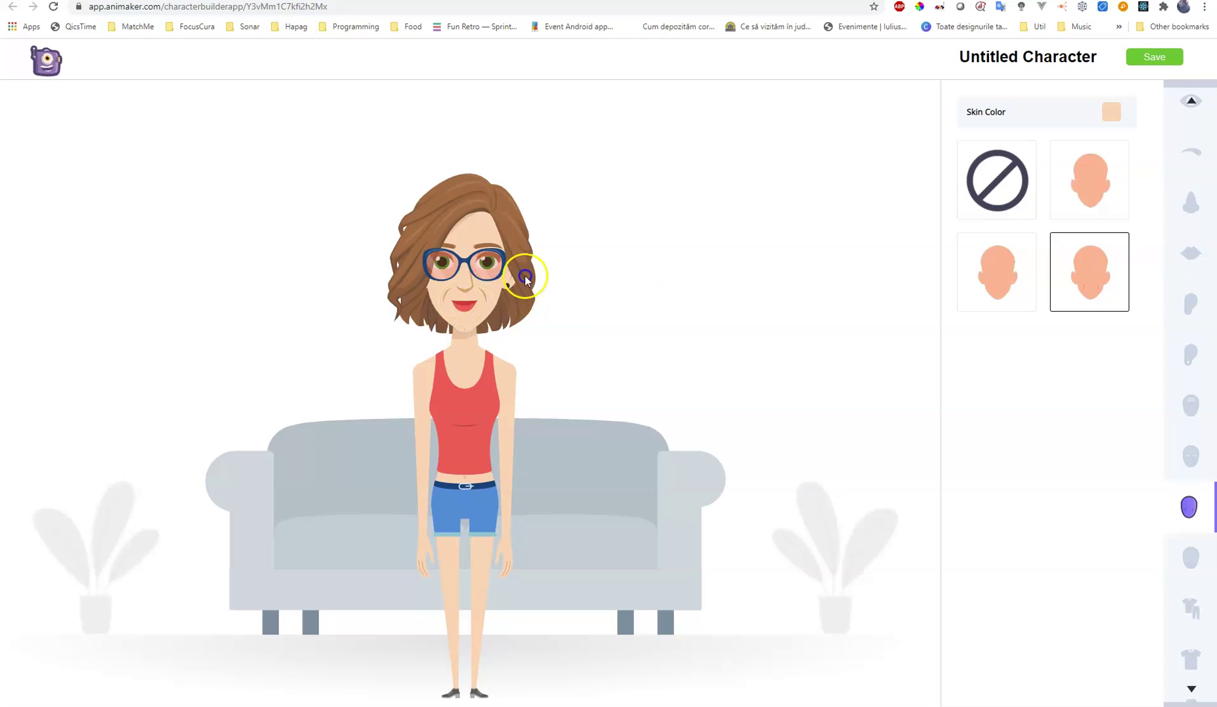
click(1010, 190)
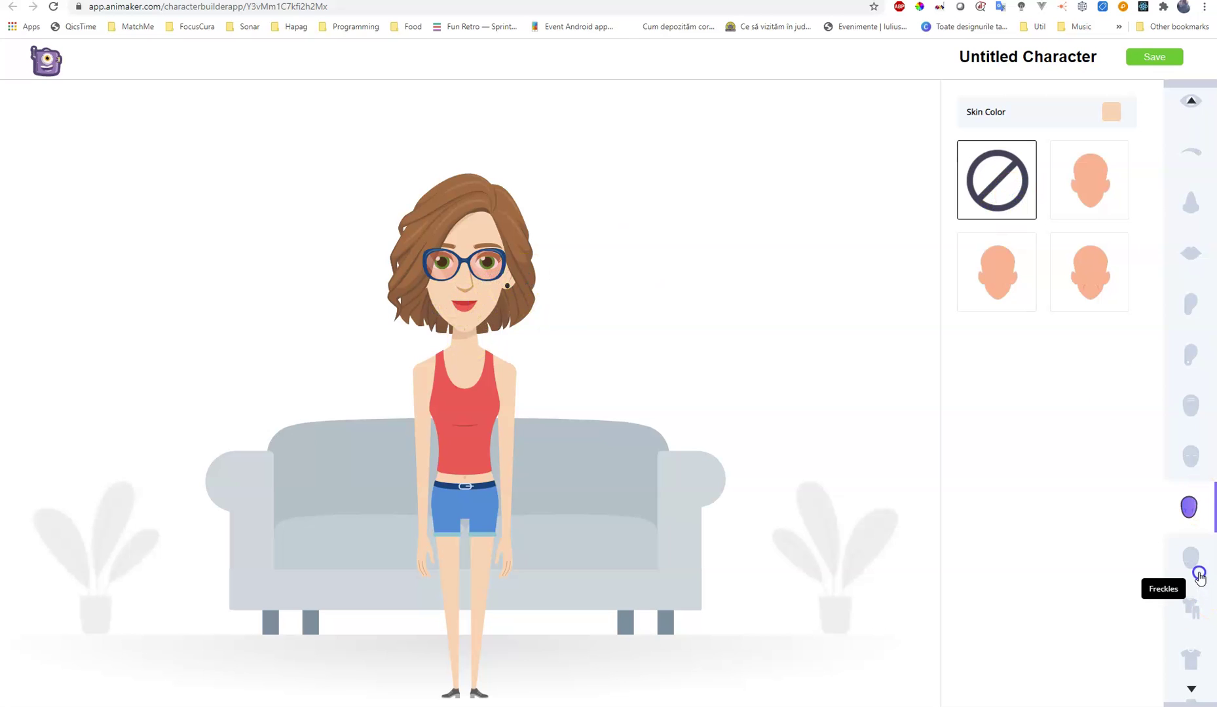
Try the last freckles style on the character's cheeks and remove it again
click(1191, 558)
click(1088, 265)
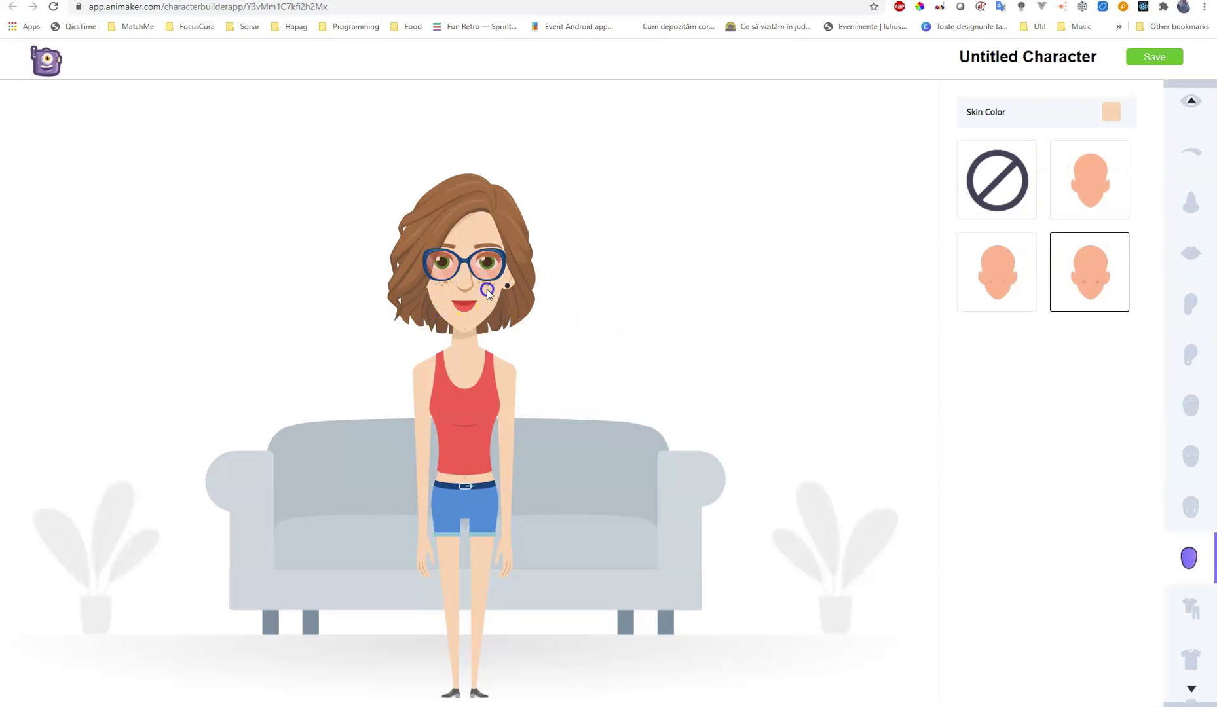
click(996, 181)
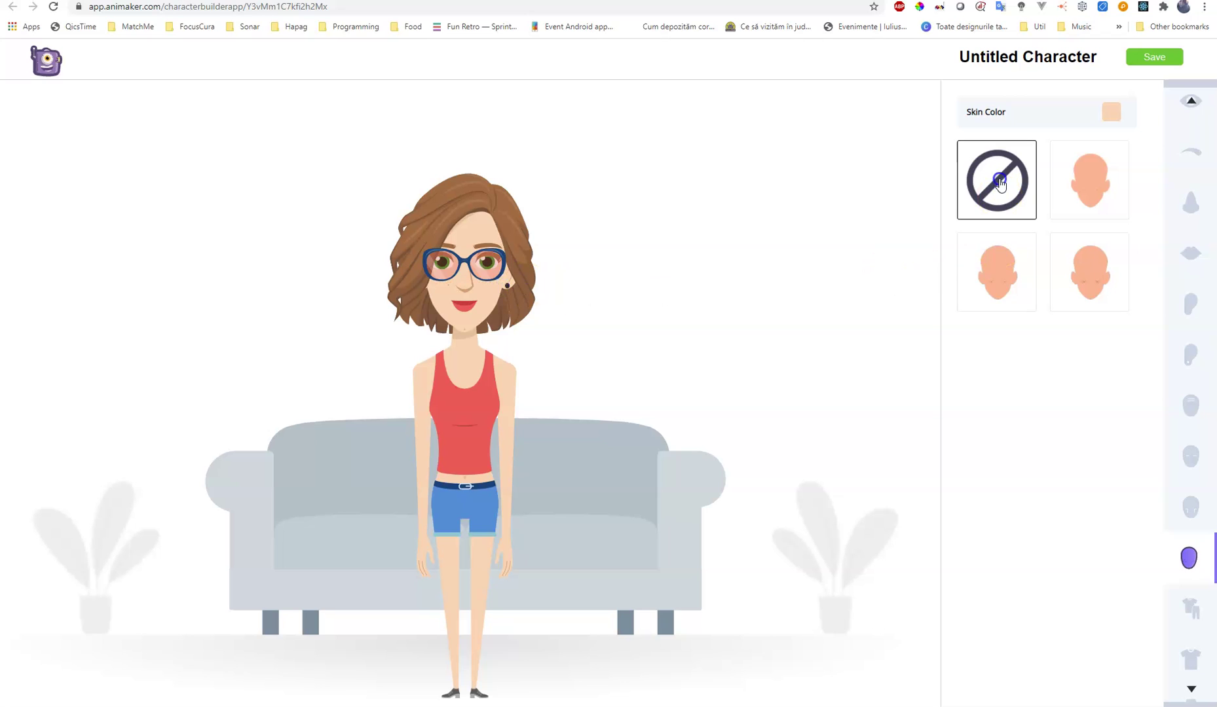
click(983, 186)
Try the olive floral dress, the pink jacket with shorts, and the light blue hoodie with jeans as complete outfits
scroll(1183, 544, down, 3)
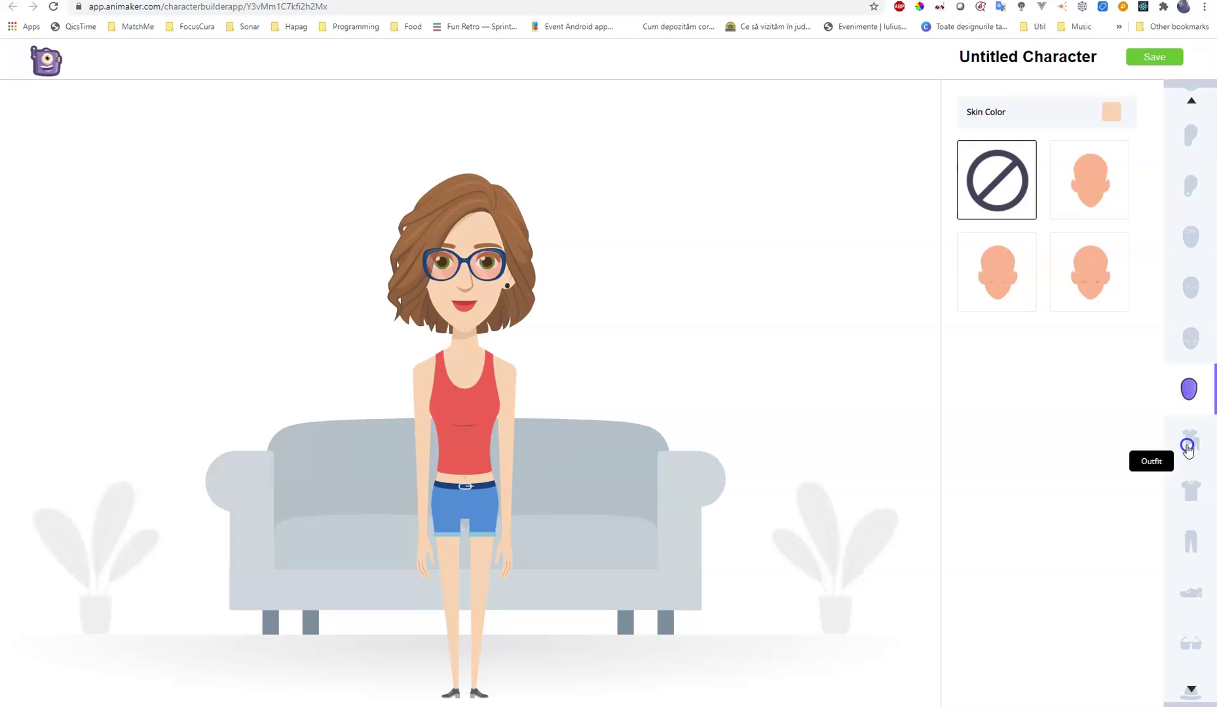
click(1188, 448)
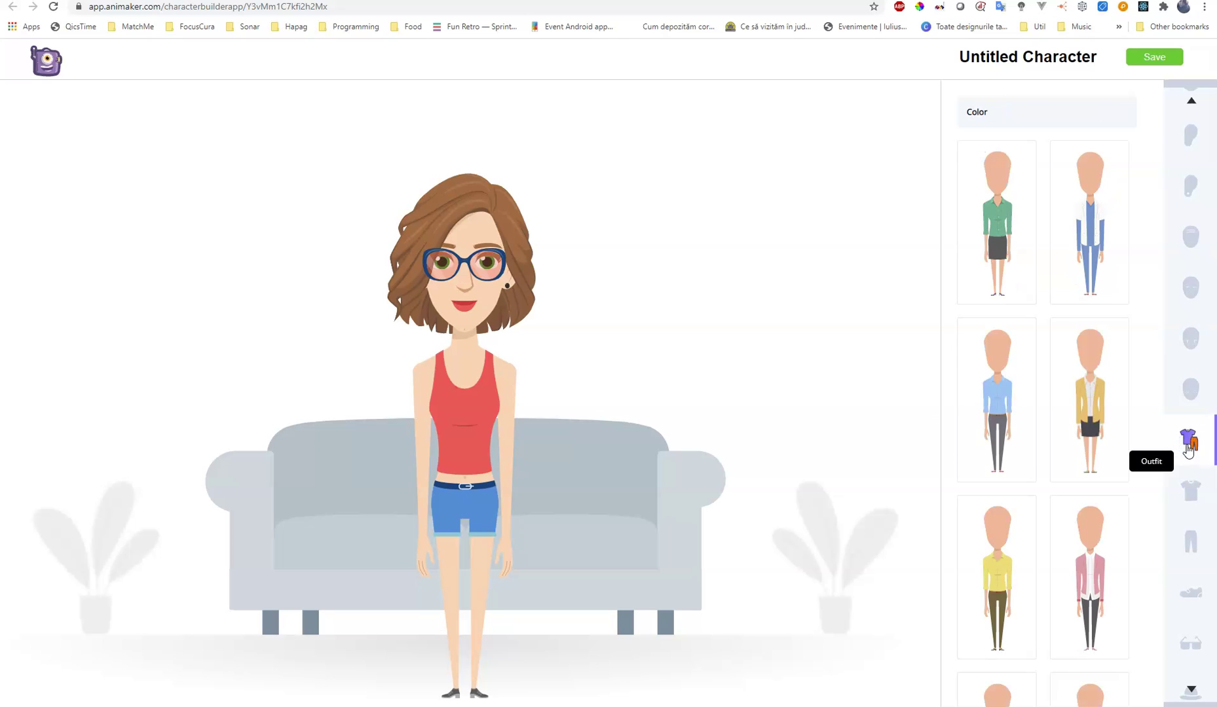
click(1192, 437)
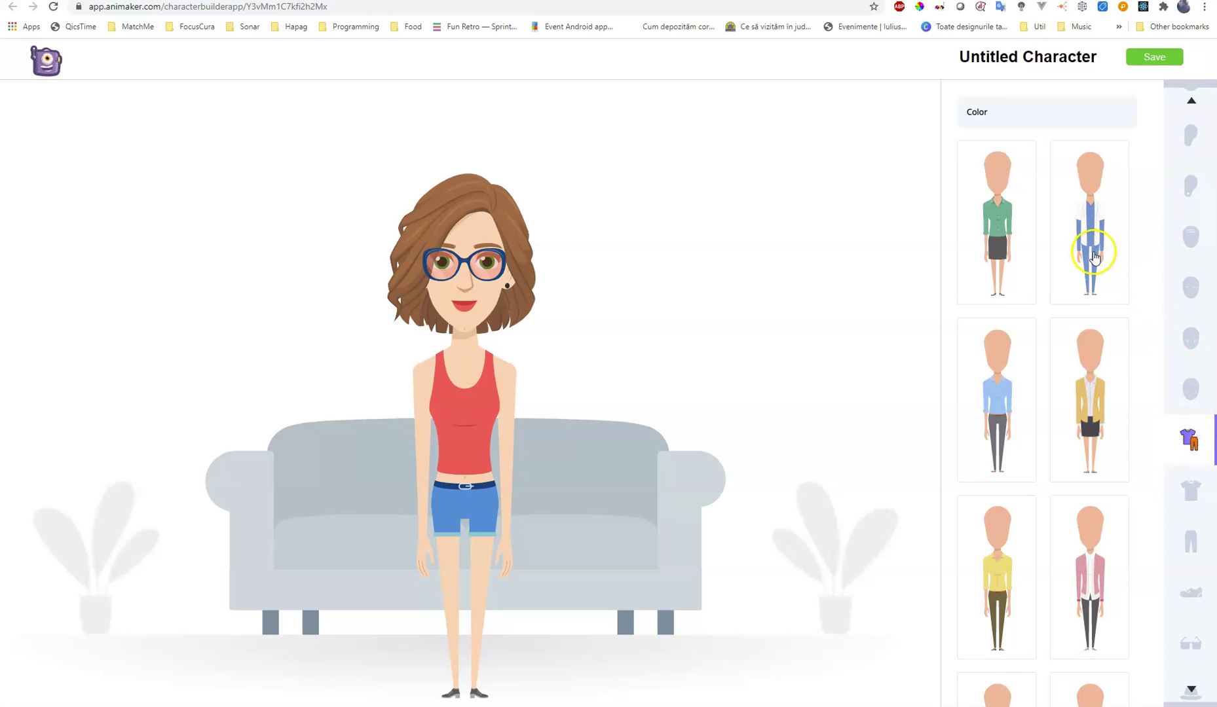
scroll(1098, 269, down, 3)
scroll(1095, 413, down, 6)
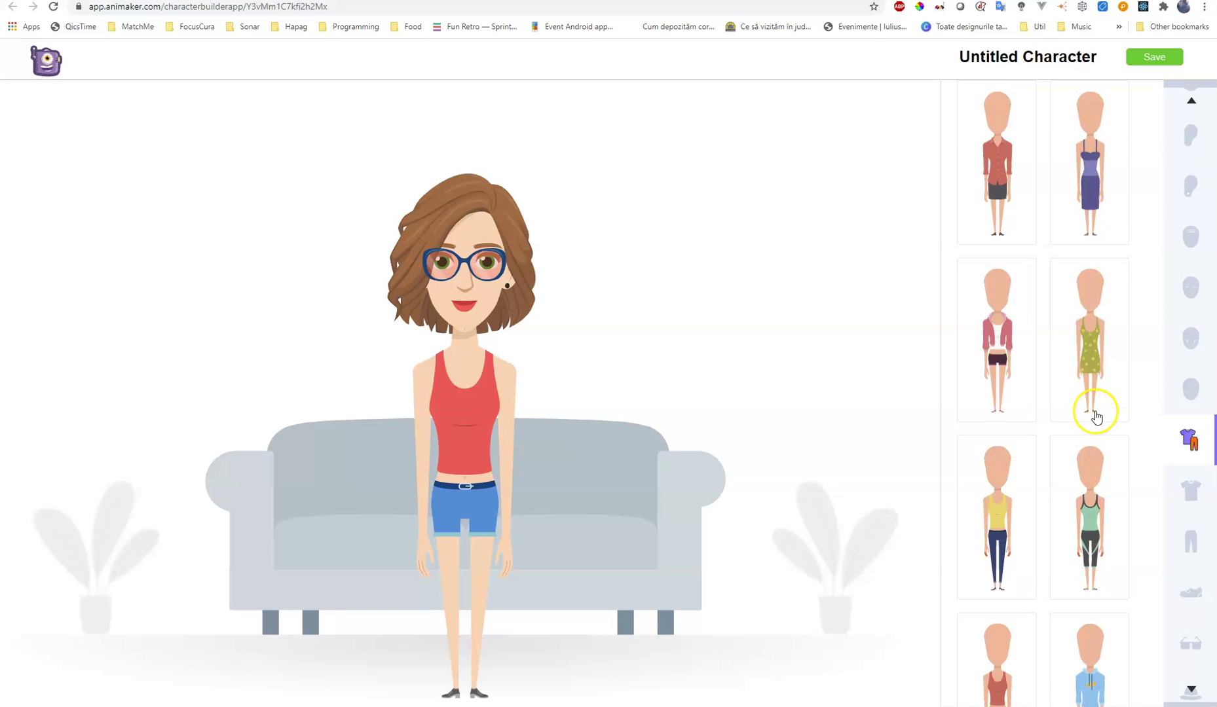
click(1089, 361)
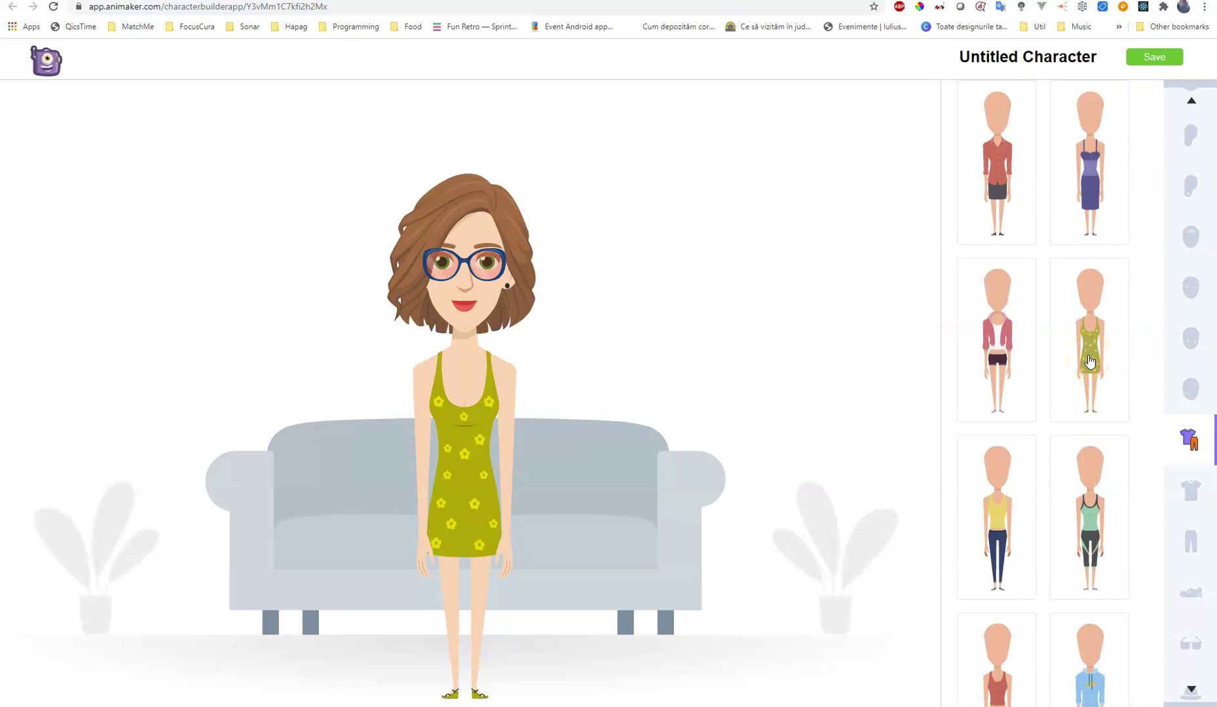
click(993, 362)
scroll(992, 364, down, 9)
scroll(989, 363, up, 1)
click(1073, 265)
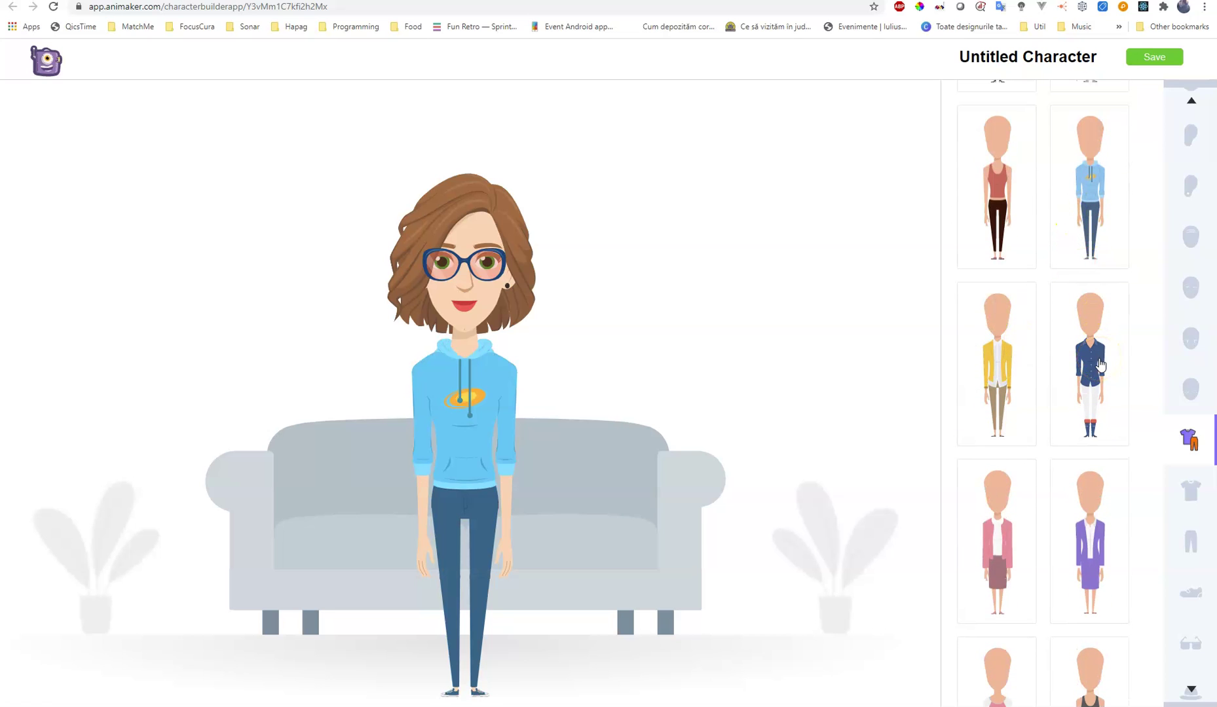
Dress the character in the last outfit of the collection, the blue sportswear with purple sleeves
scroll(1101, 365, down, 7)
click(1015, 618)
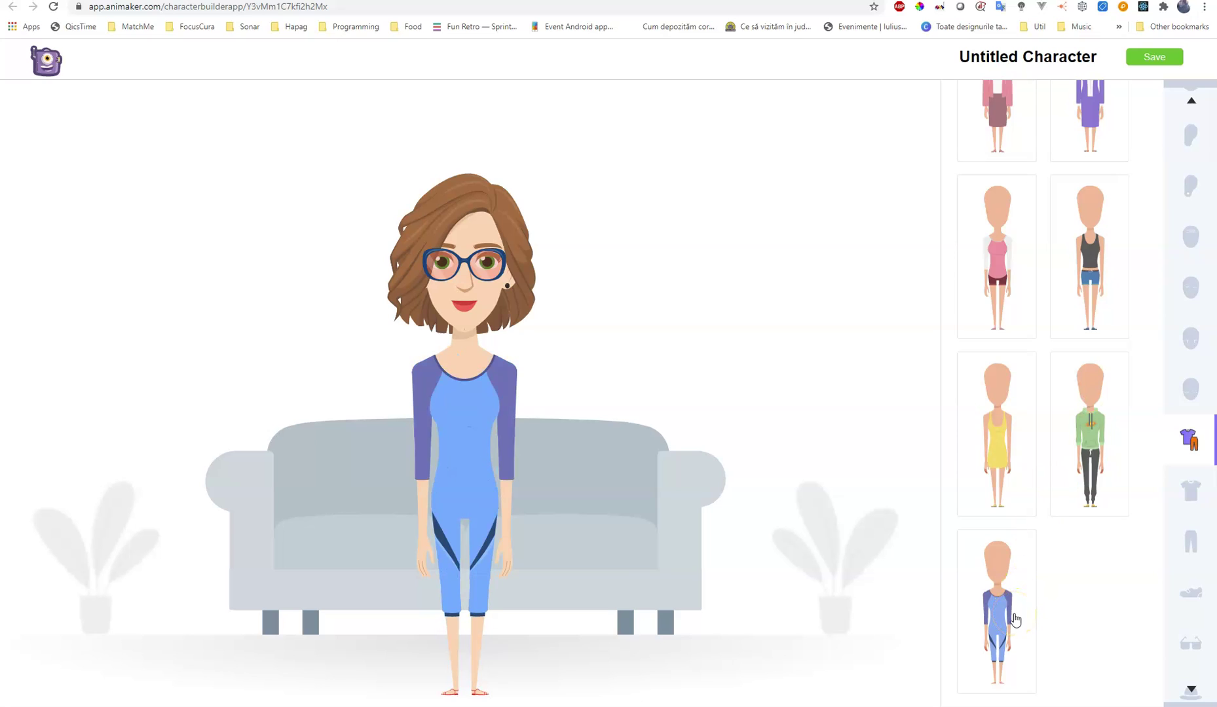
click(1085, 615)
scroll(1084, 618, up, 4)
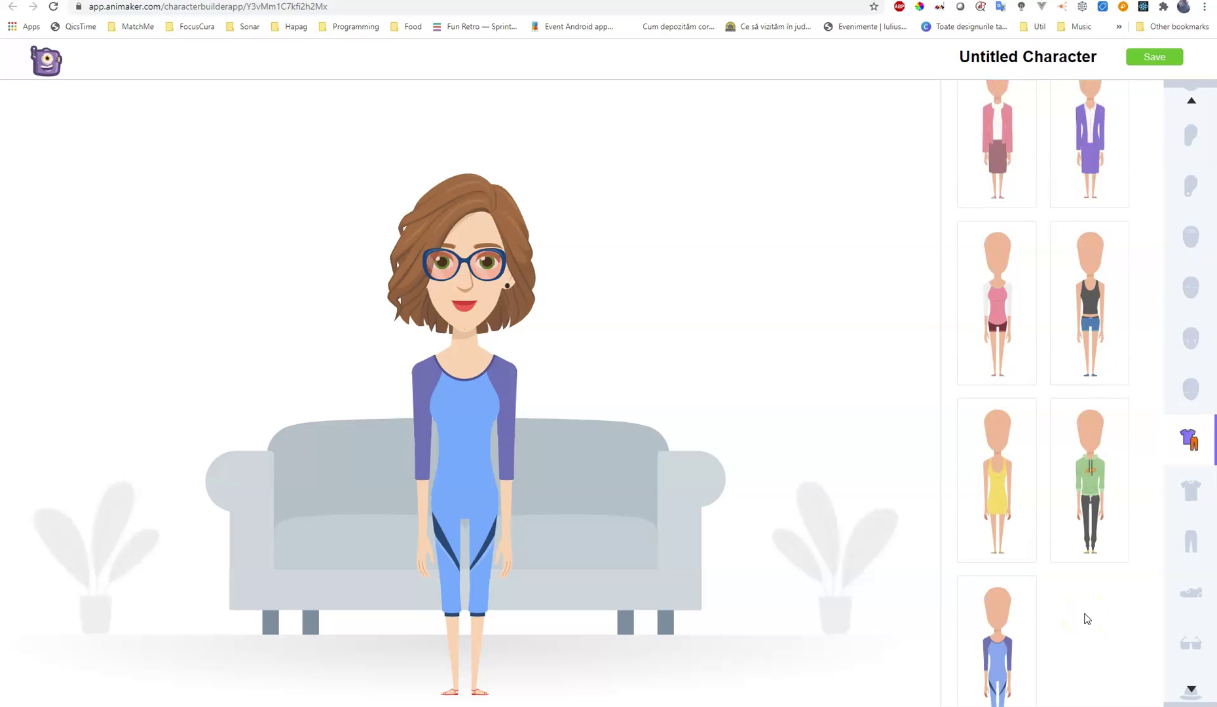
Change the character's topwear to the yellow blazer over a white shirt
click(1183, 502)
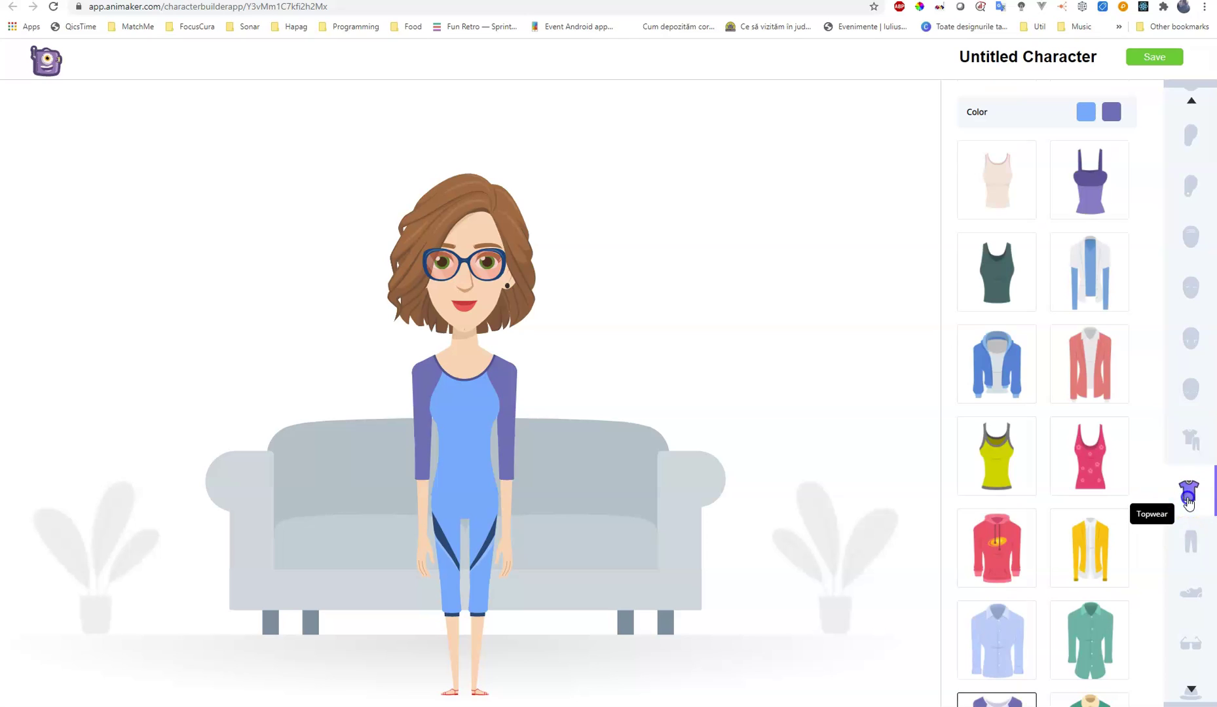
click(1164, 514)
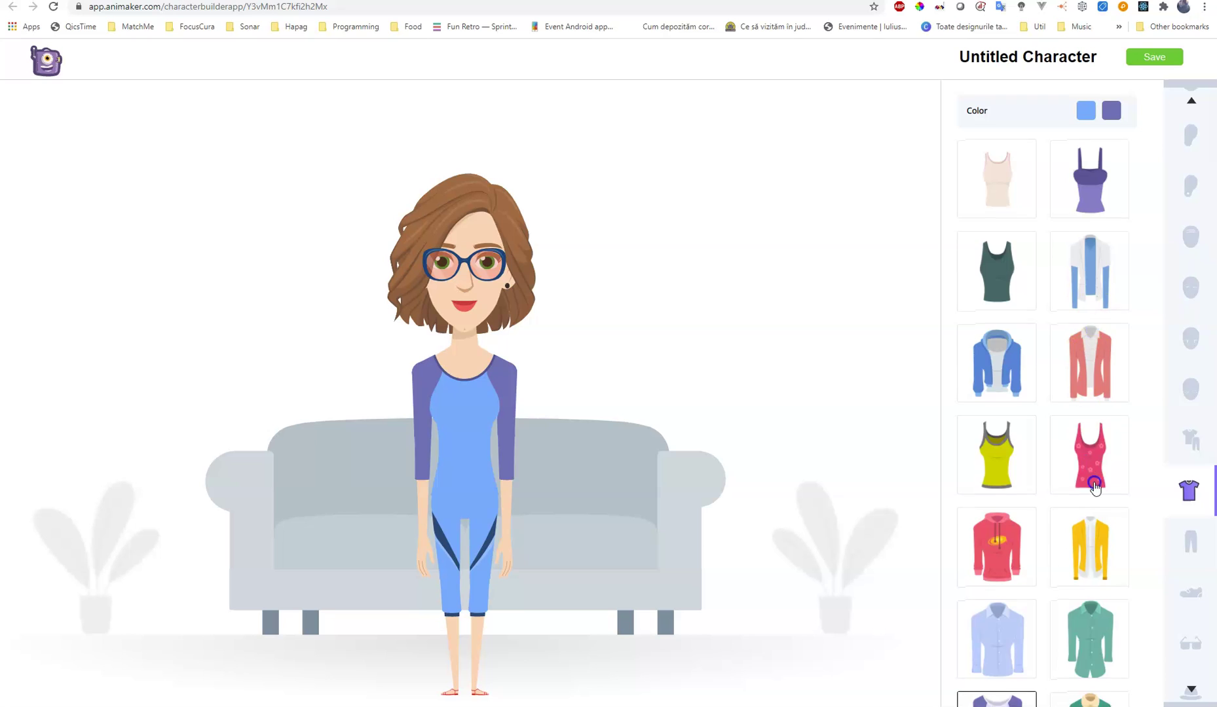
scroll(1080, 423, down, 4)
click(1073, 317)
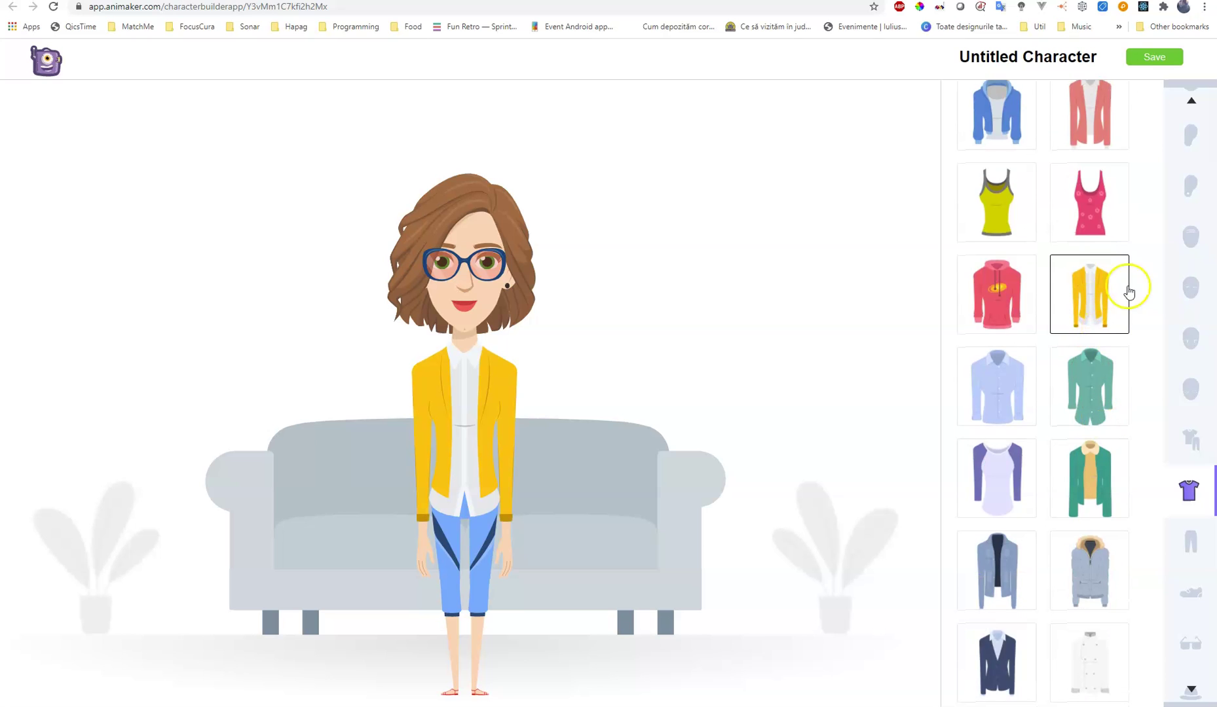
Try a bright green blazer colour and settle on the dark green from the colour palette
scroll(1106, 483, up, 3)
scroll(1106, 483, up, 2)
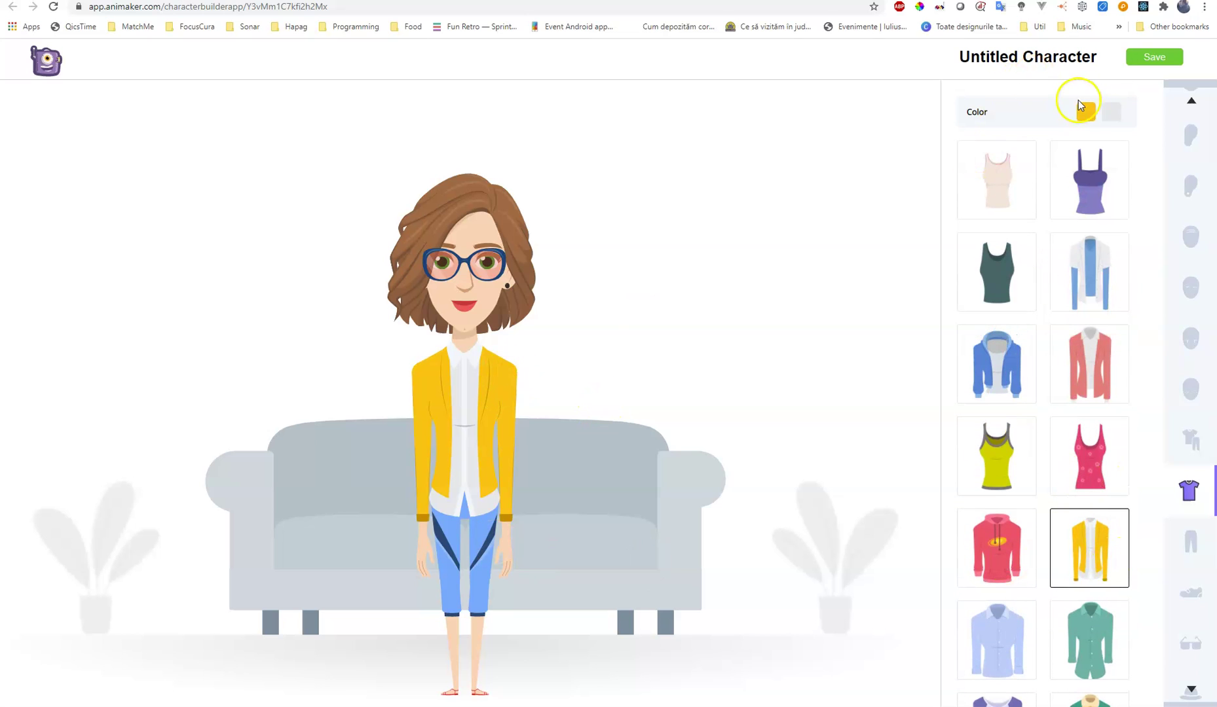
click(1086, 116)
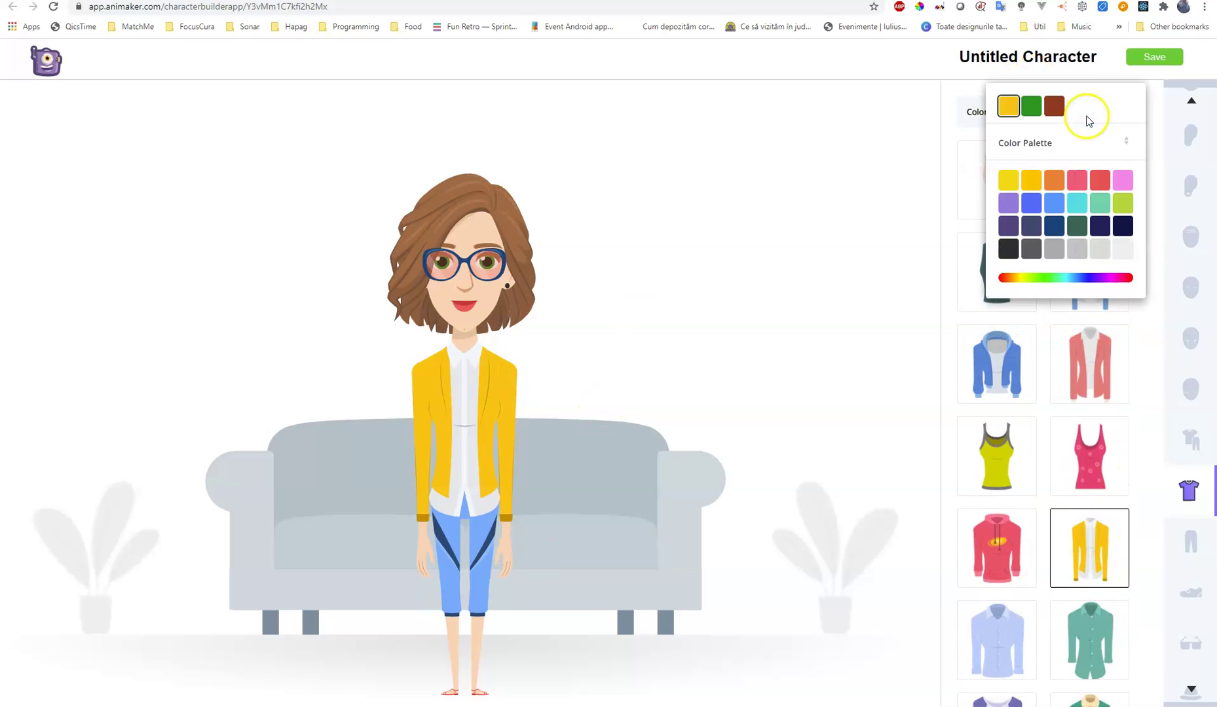
click(1033, 110)
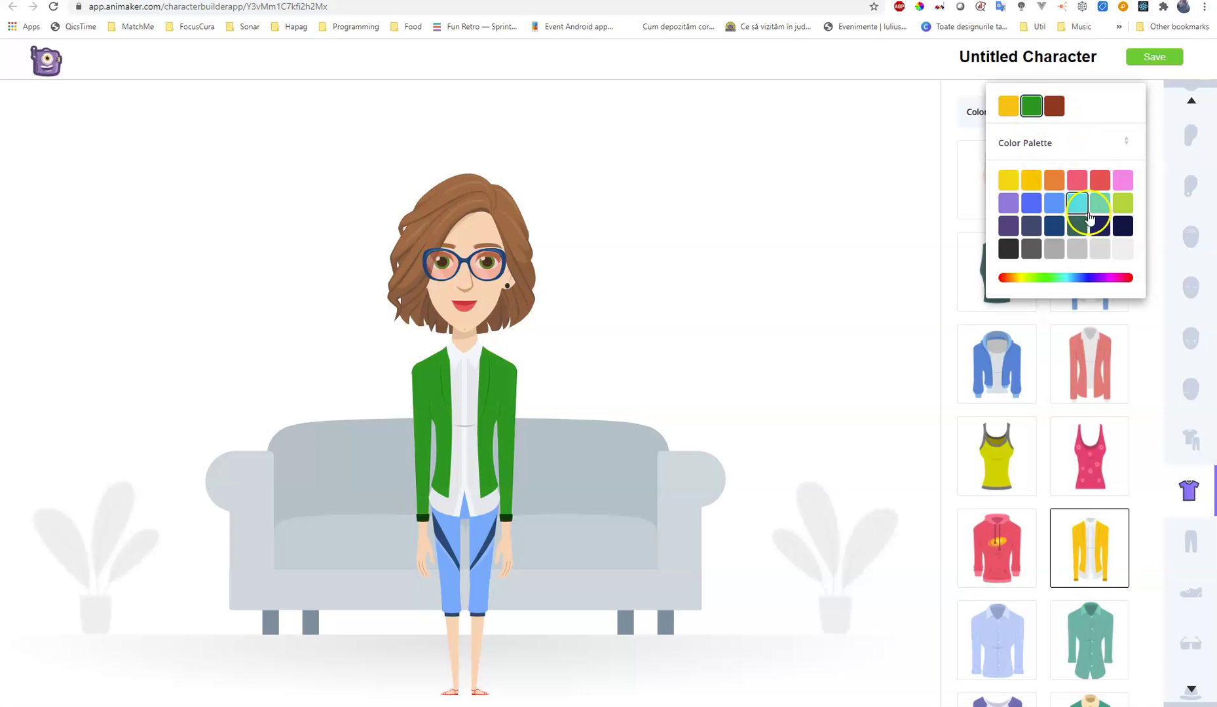
click(1092, 226)
click(1076, 227)
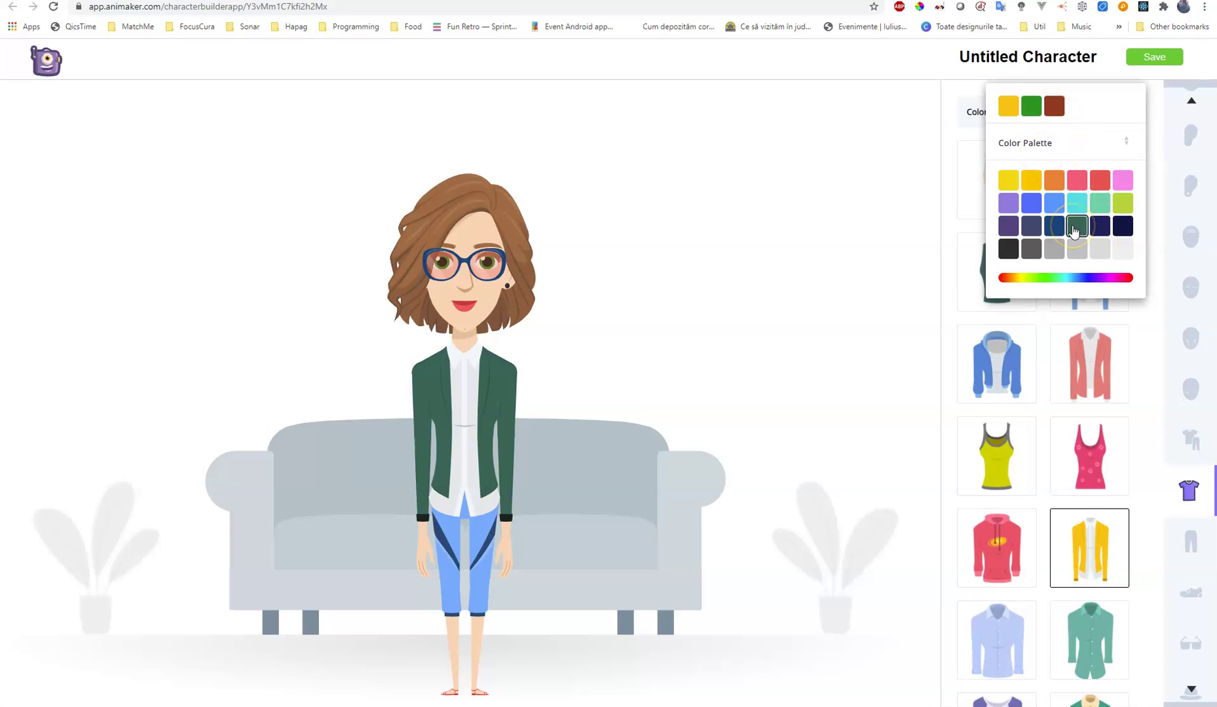
Try the blue trousers and the pink floral skirt as bottomwear, and choose the tan trousers
click(1190, 553)
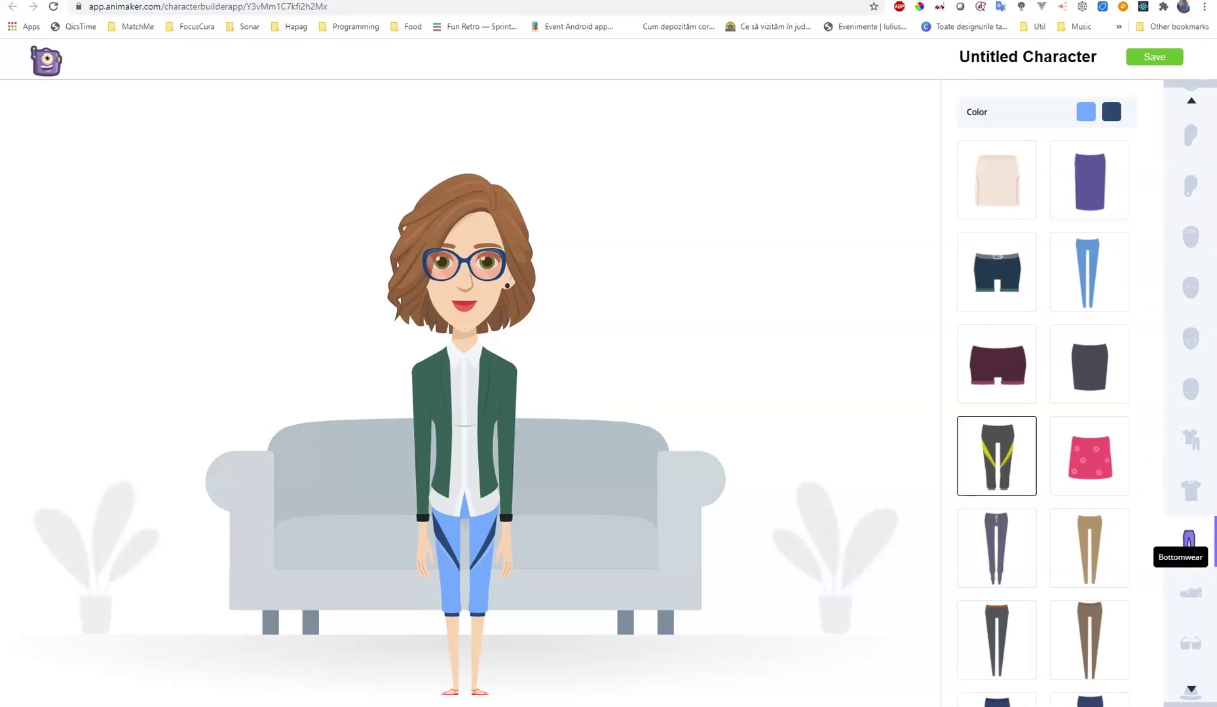
click(1086, 268)
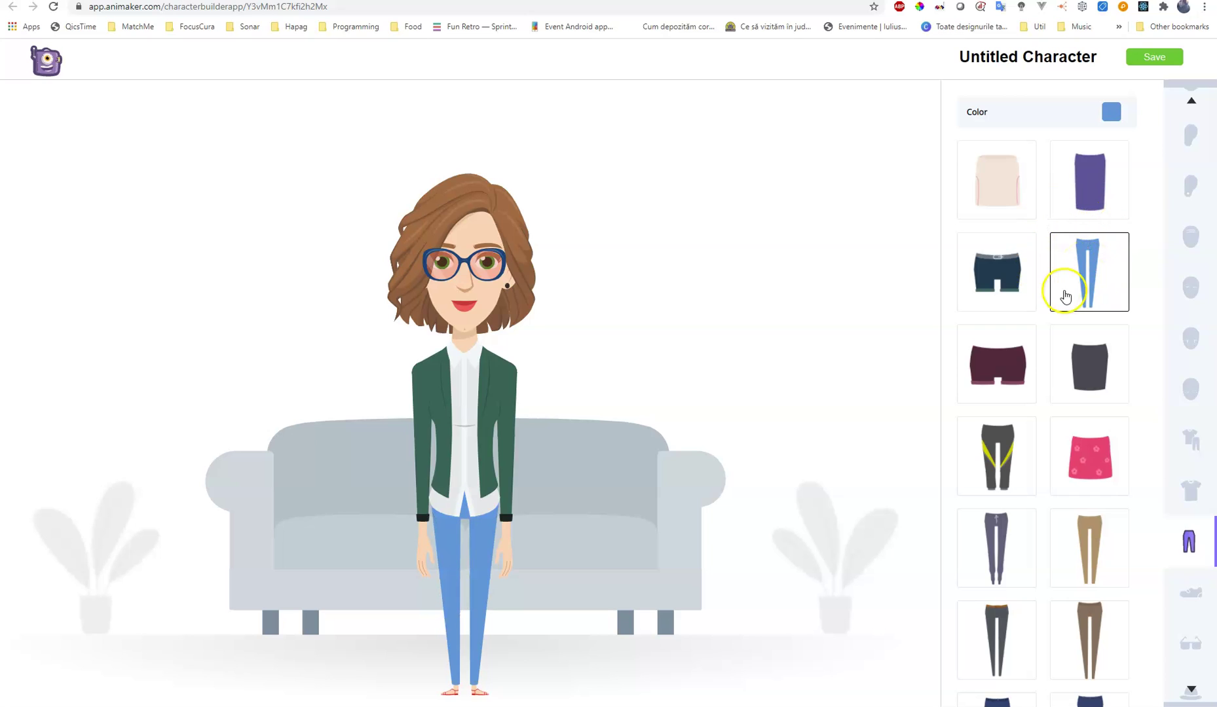
click(1096, 472)
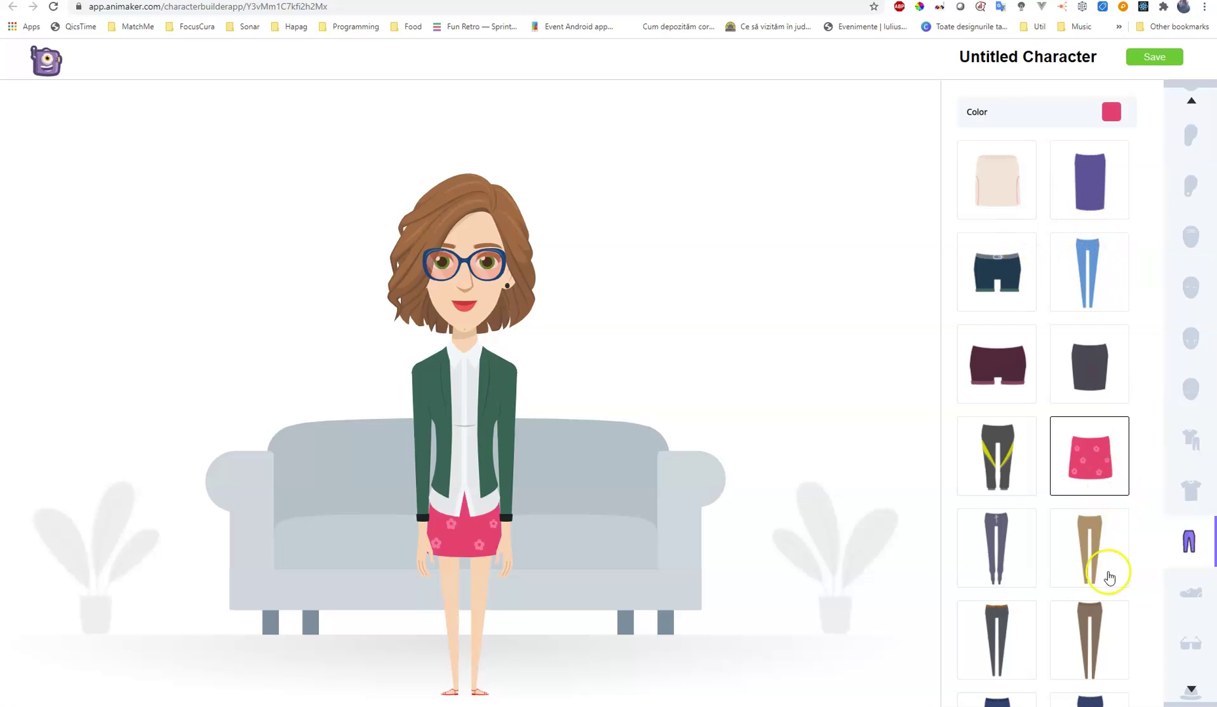
click(1086, 561)
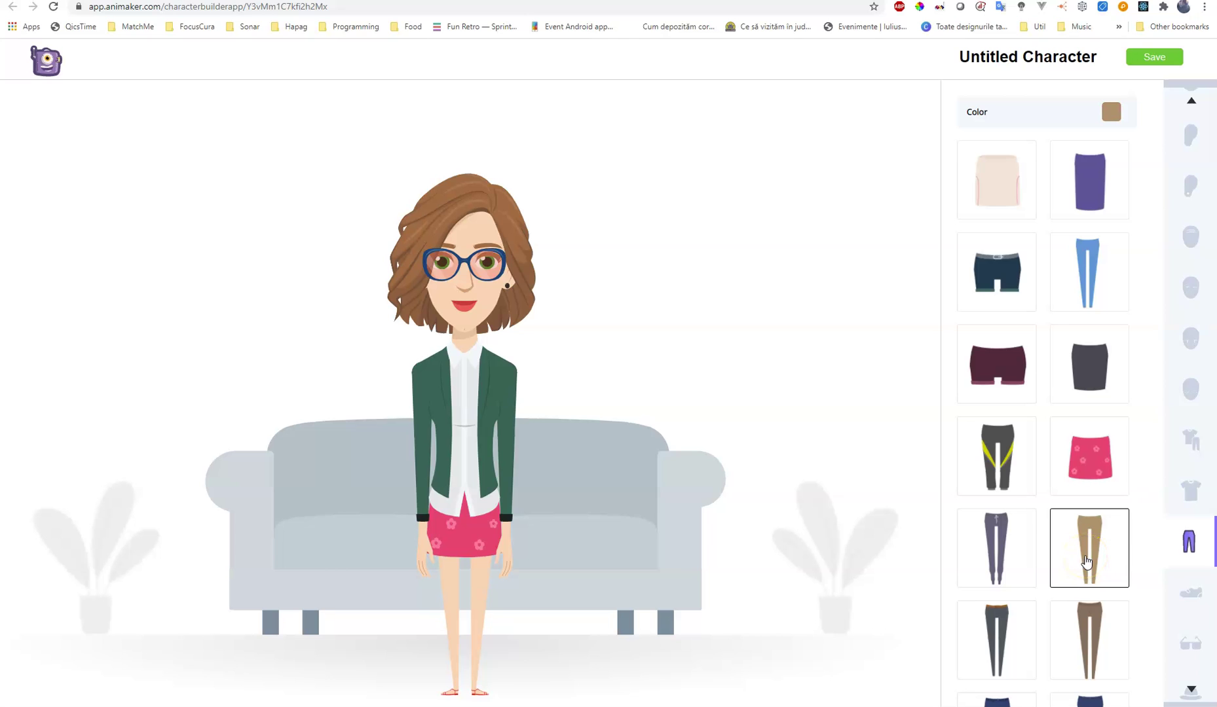
Try the brown trousers as bottomwear and settle on the dark grey trousers with the brown waistband
scroll(1086, 551, down, 3)
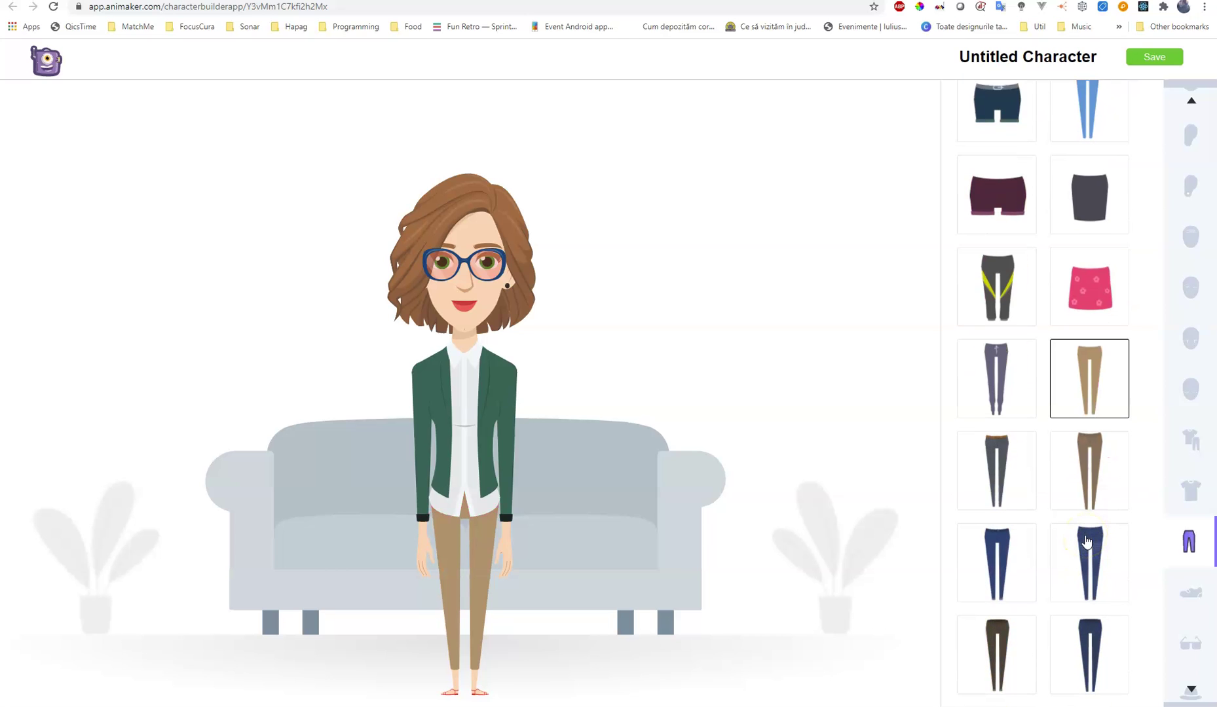
click(1082, 492)
click(1099, 585)
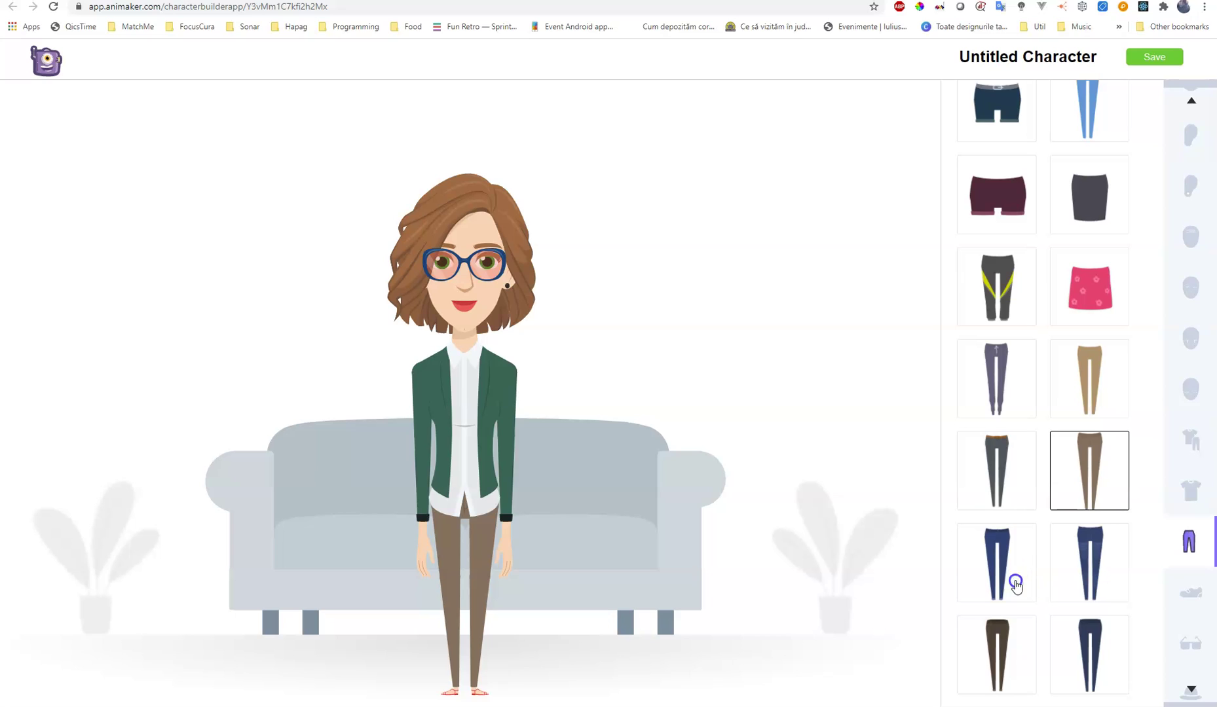
click(991, 470)
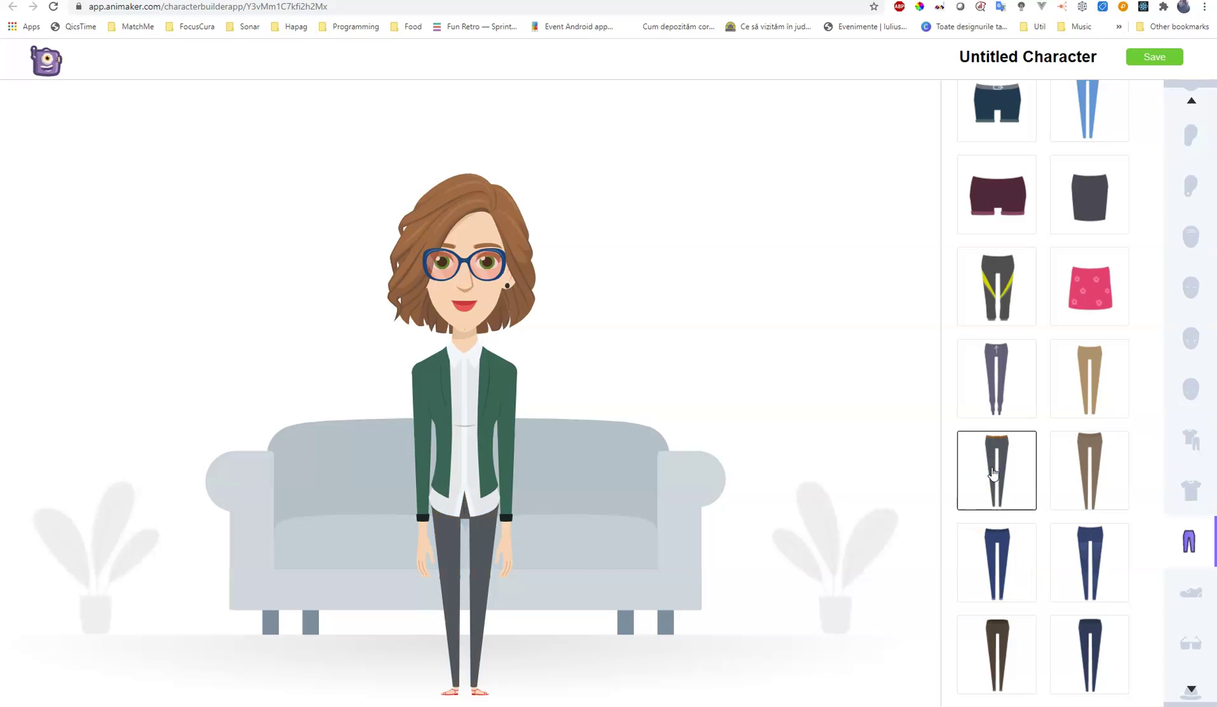
click(1001, 498)
scroll(1020, 285, up, 3)
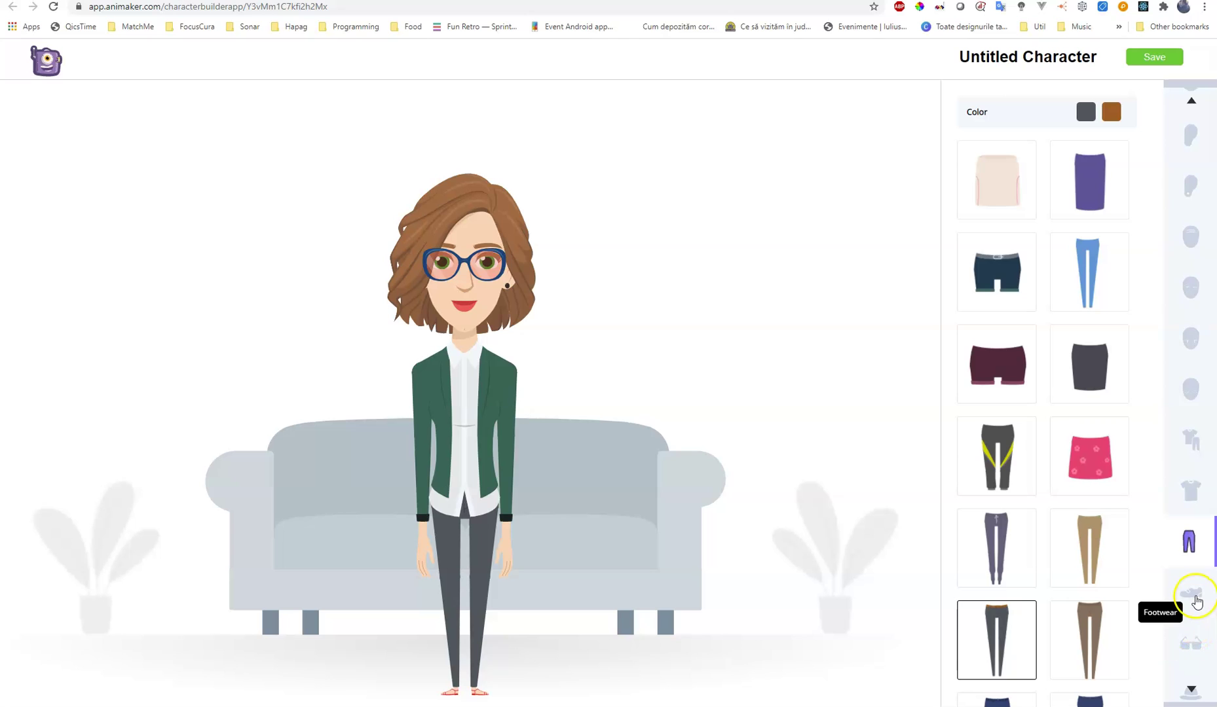
Try the red trainers, yellow boots and blue heels as footwear, and settle on the pink canvas sneakers recoloured dark grey
click(1191, 594)
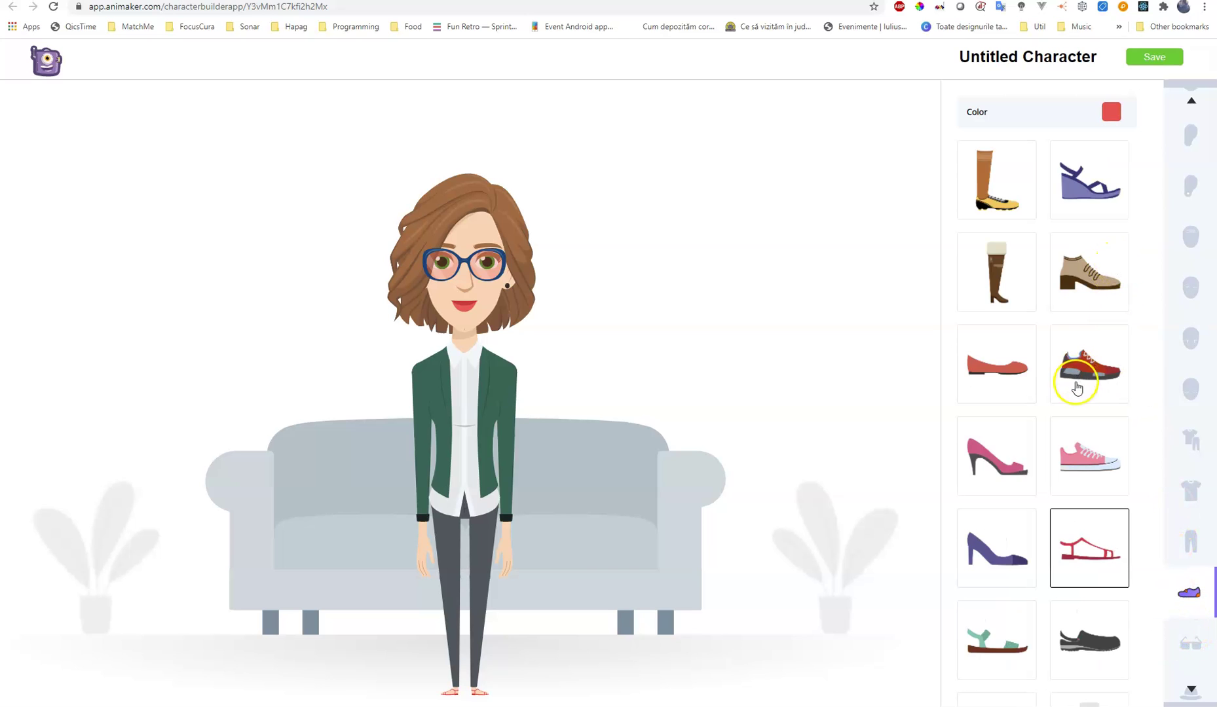
click(1076, 386)
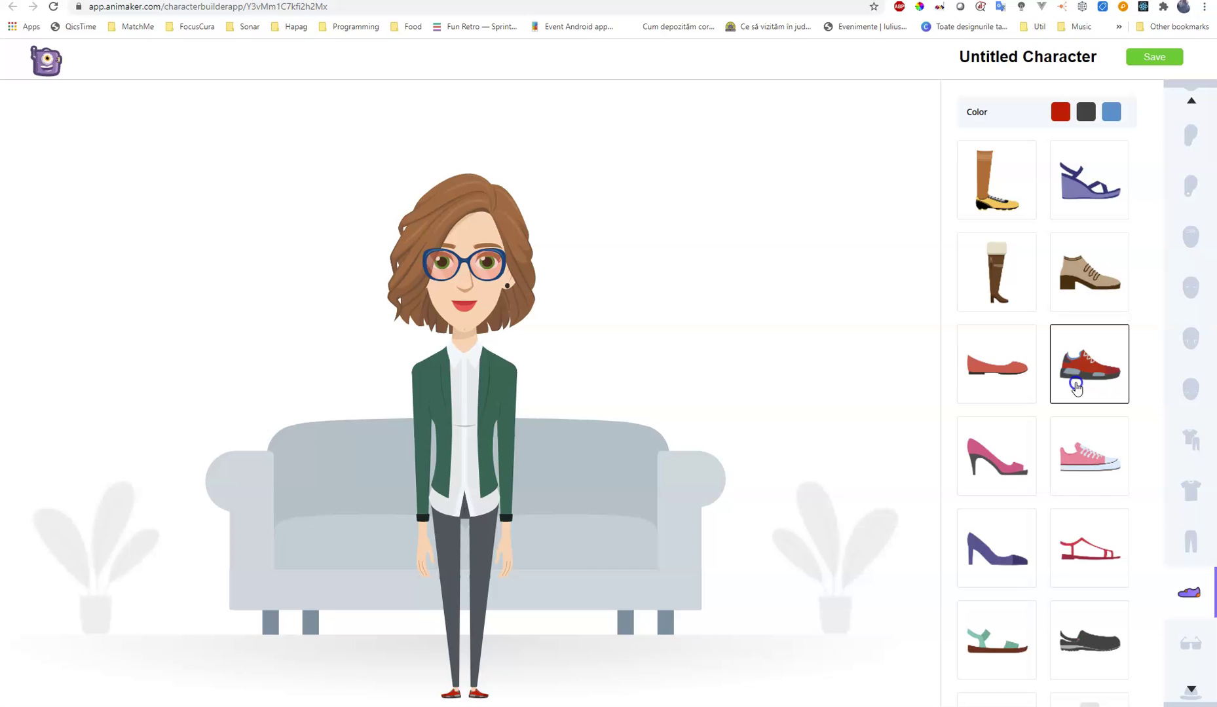
scroll(1046, 638, down, 5)
click(985, 587)
click(1100, 593)
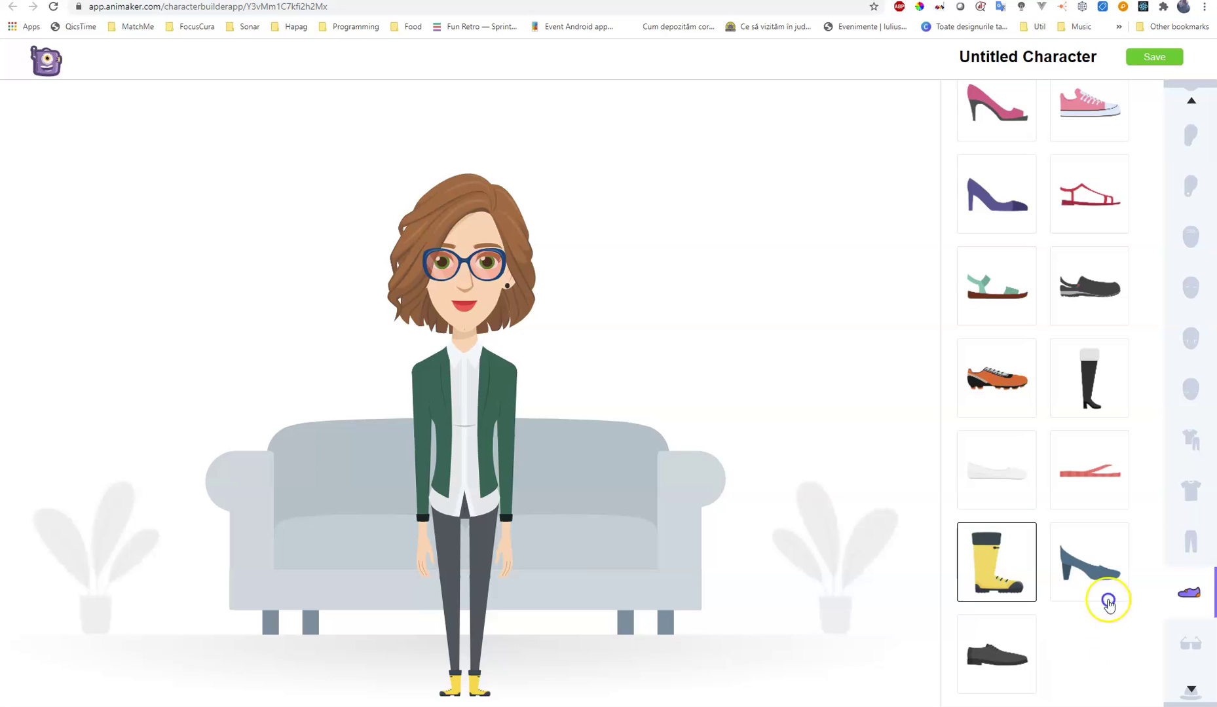
scroll(1109, 667, up, 5)
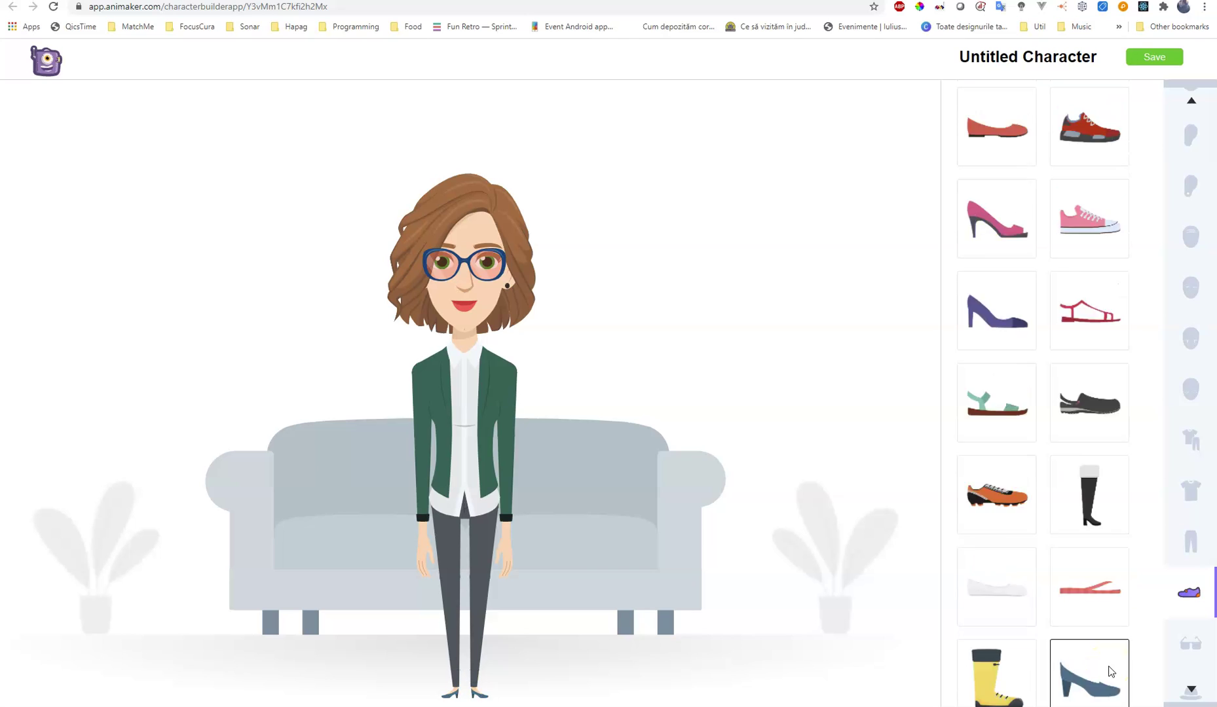
click(1100, 463)
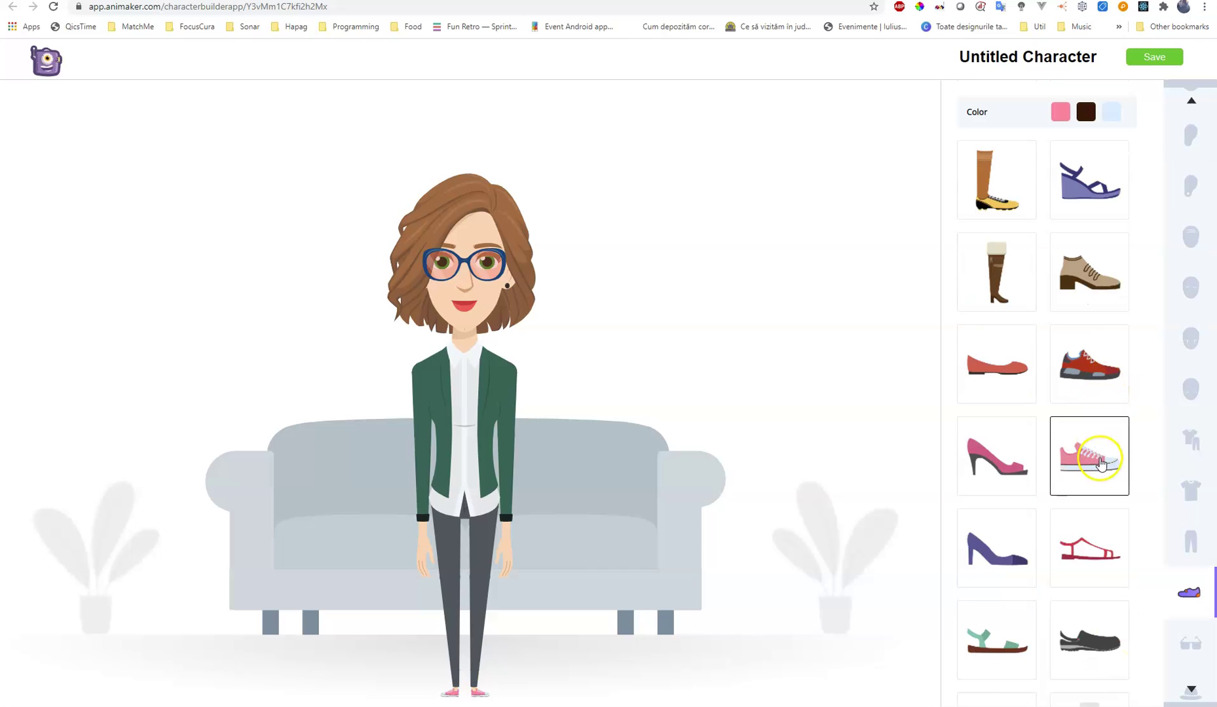
click(1056, 112)
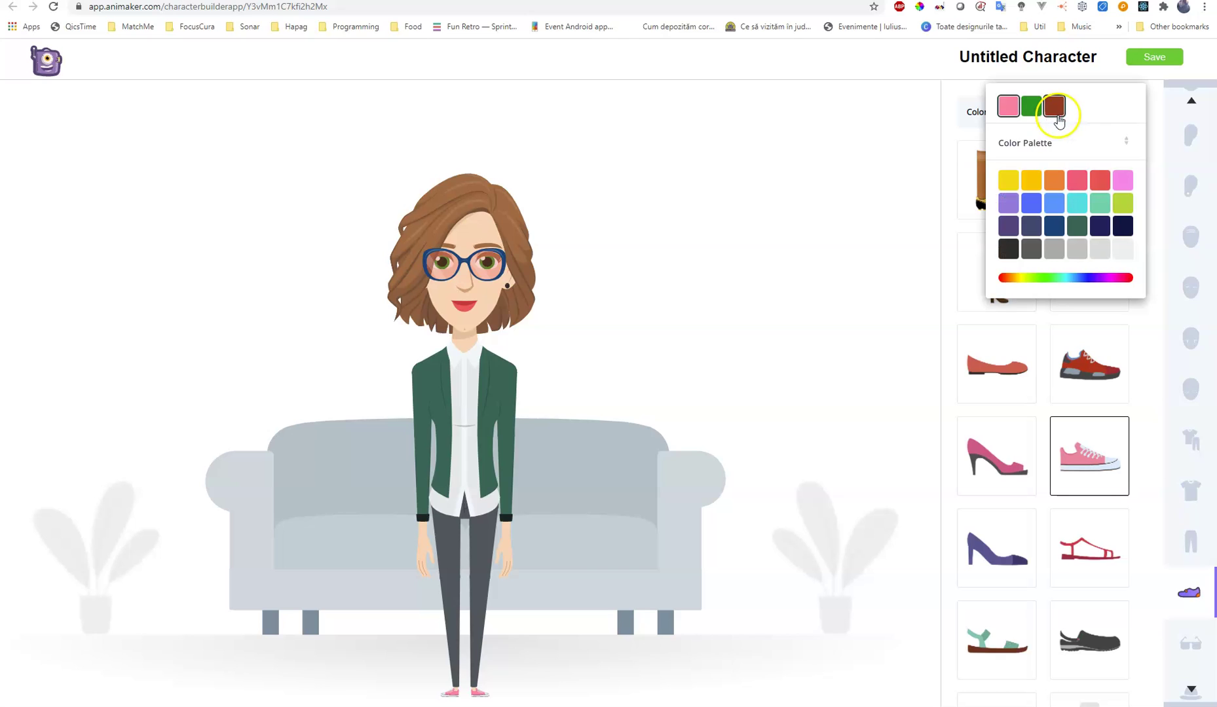
click(1027, 252)
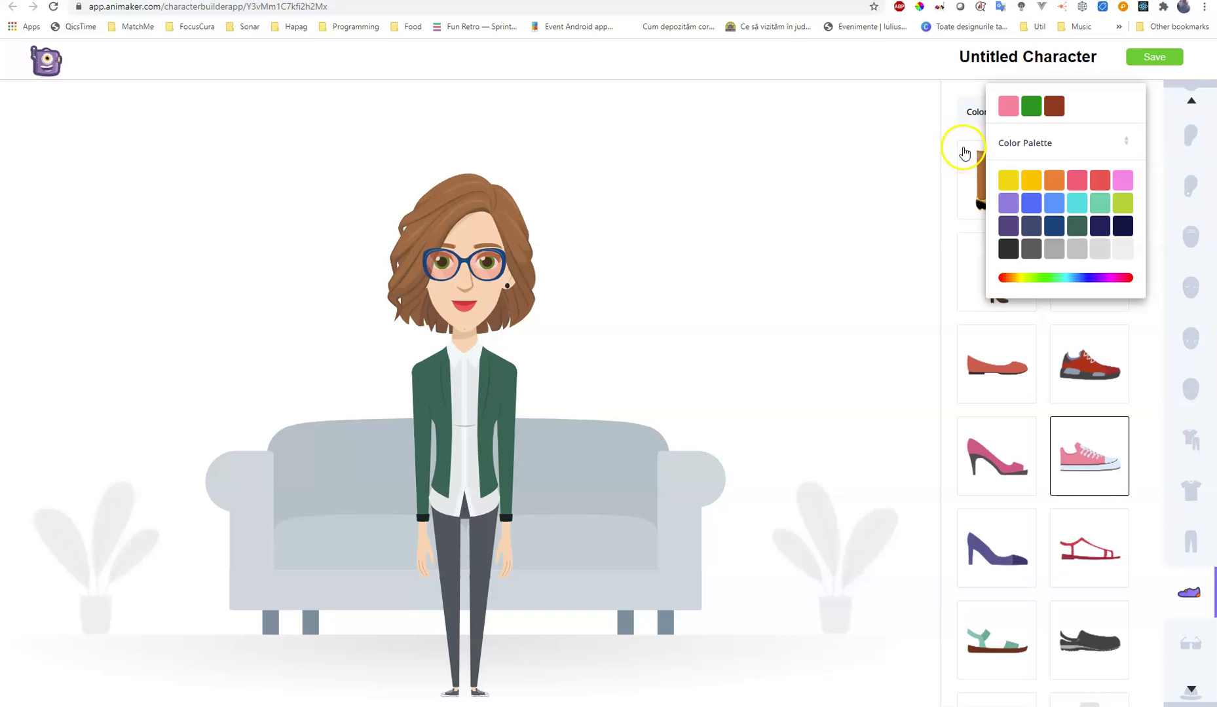
Remove the character's blue-framed glasses by setting the eyewear to none
click(1202, 654)
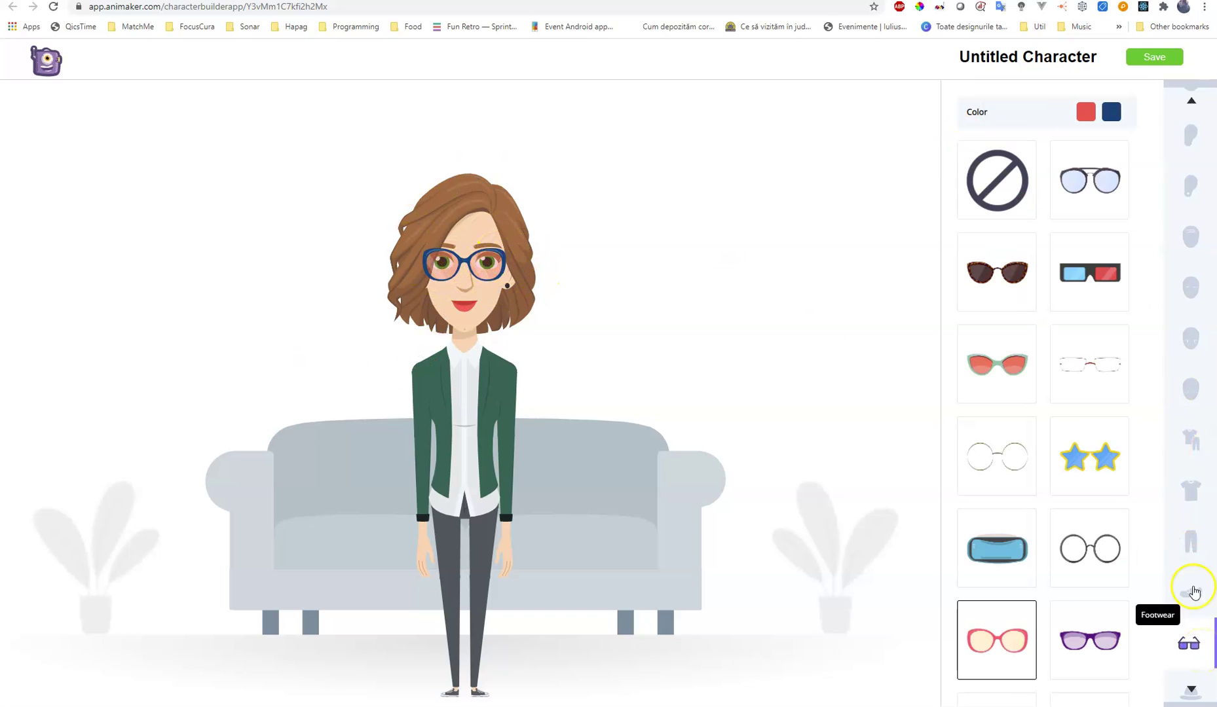
click(999, 189)
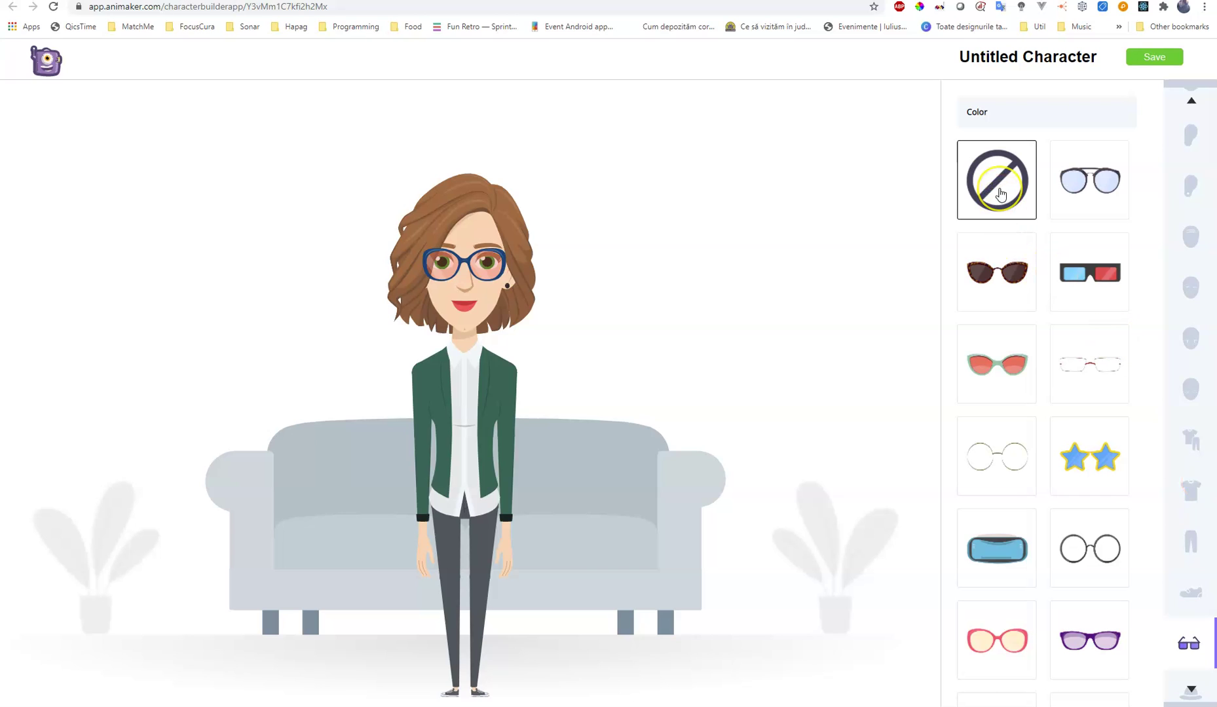
click(1204, 647)
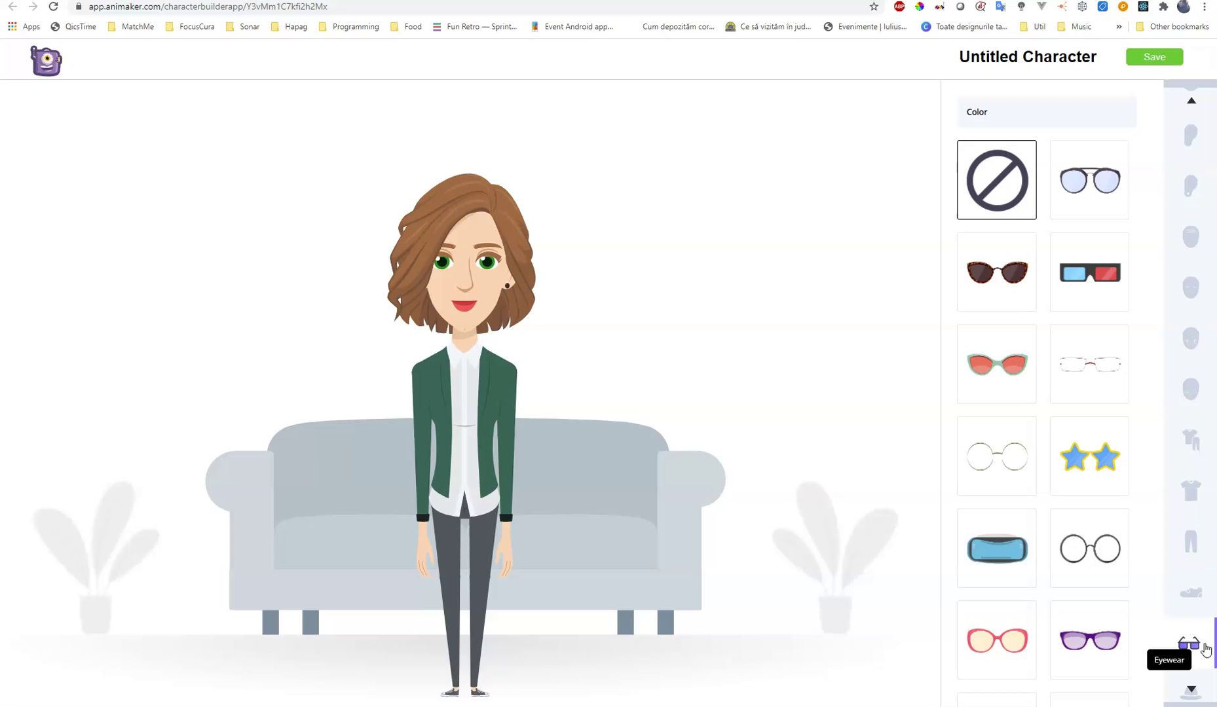
Try the blue VR headset, the 3D glasses and the black half-rim glasses as the character's eyewear
click(1033, 553)
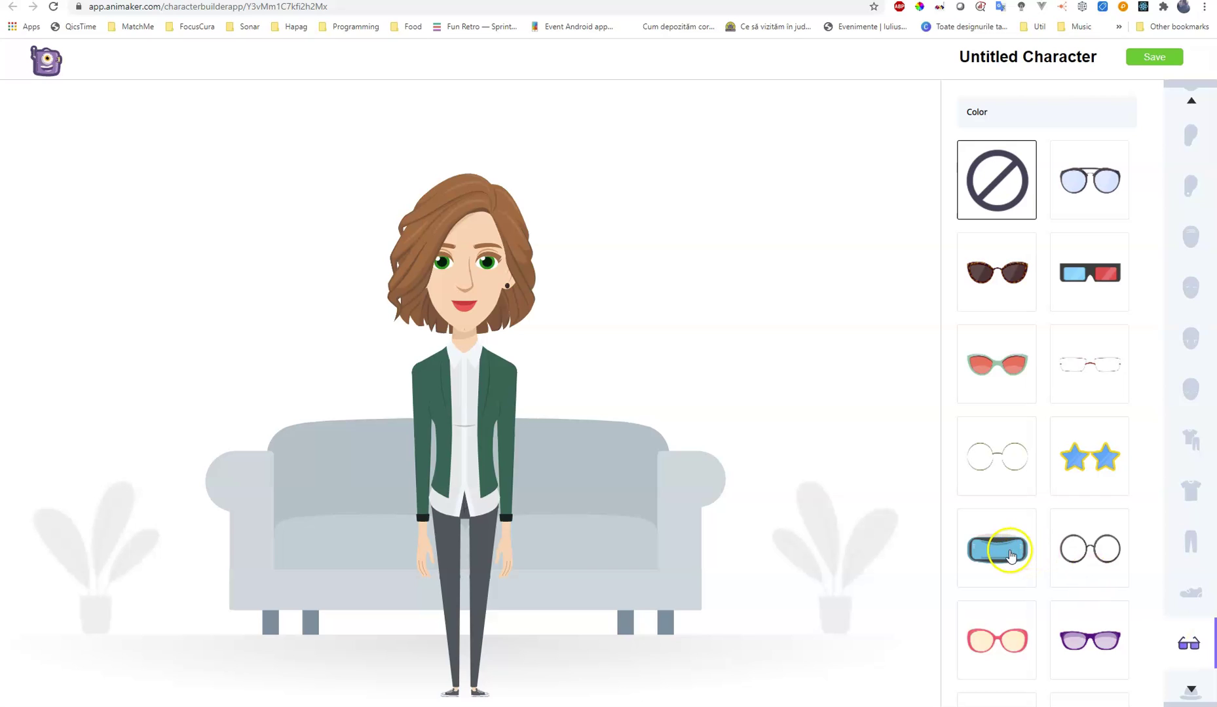
click(1118, 593)
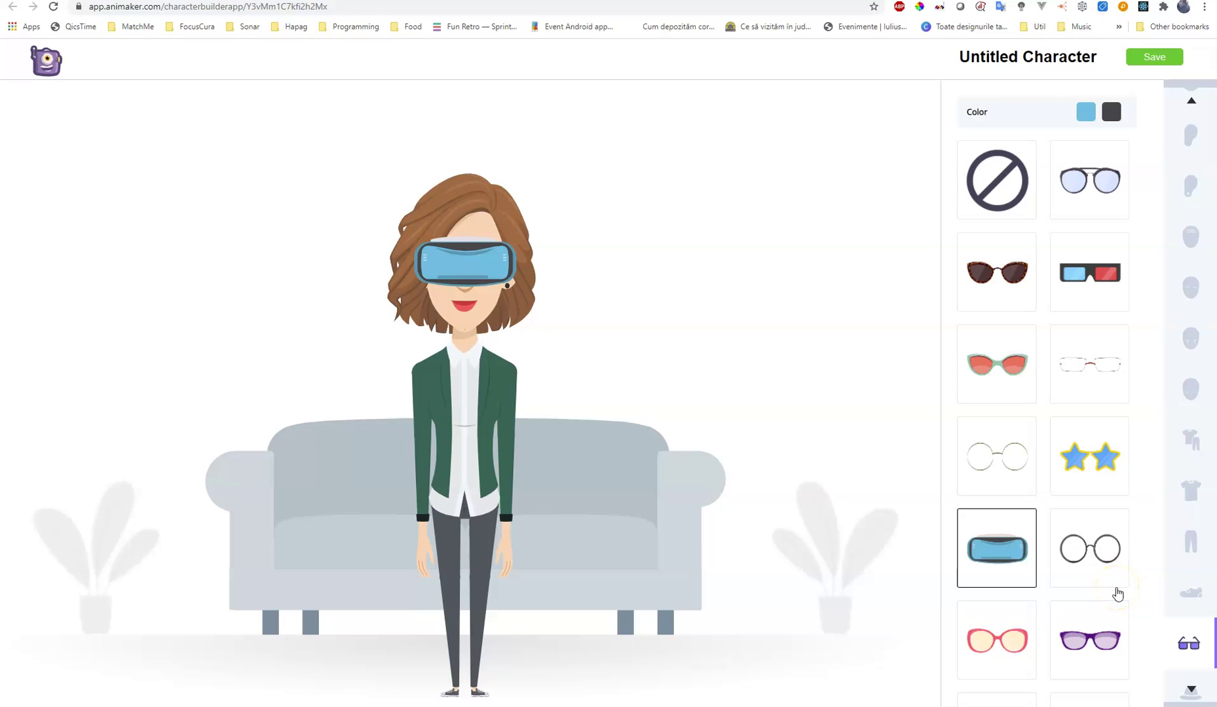
scroll(1108, 604, down, 5)
scroll(1052, 243, up, 5)
click(1090, 270)
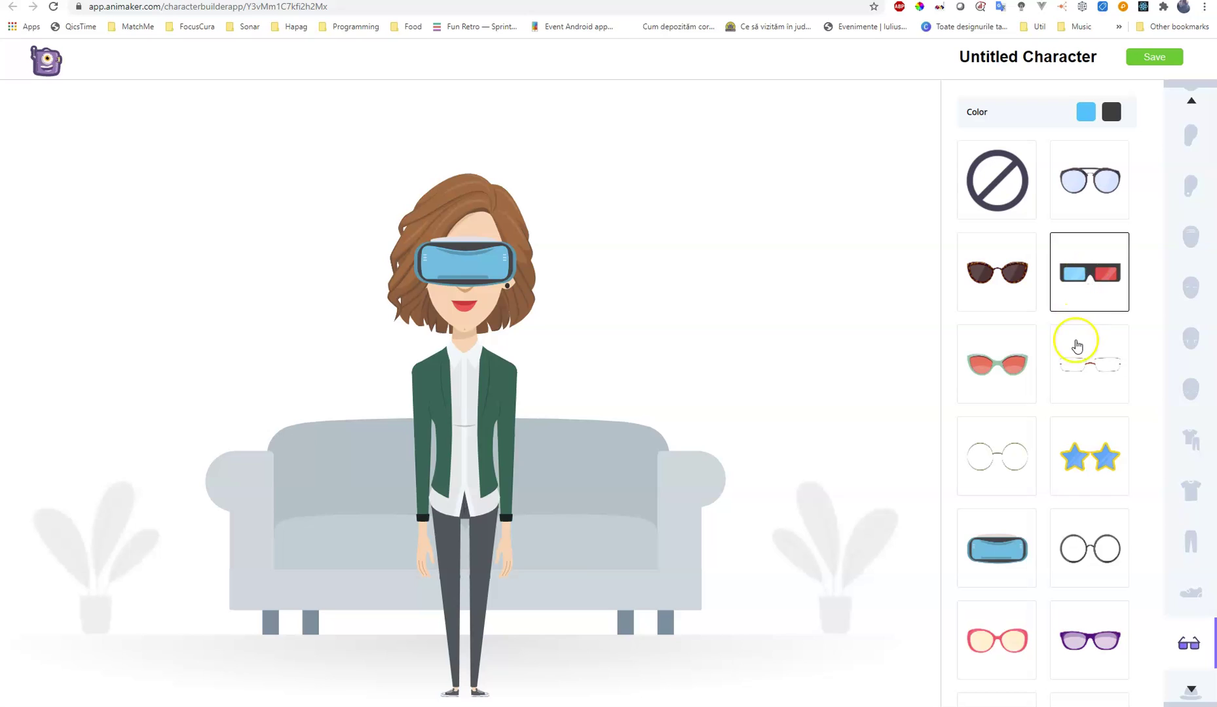
scroll(1075, 354, down, 5)
click(1087, 501)
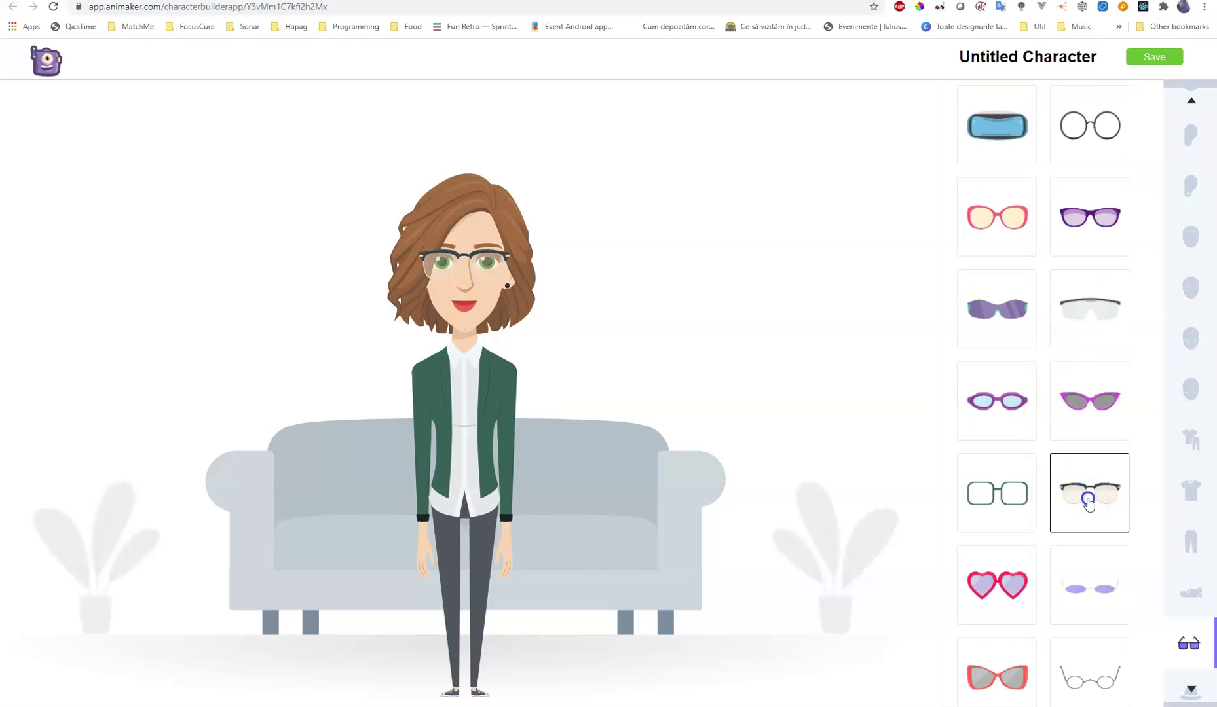
Try the eye patch, the black mask and the purple feathered mask, and set the eyewear back to none
scroll(1034, 647, down, 4)
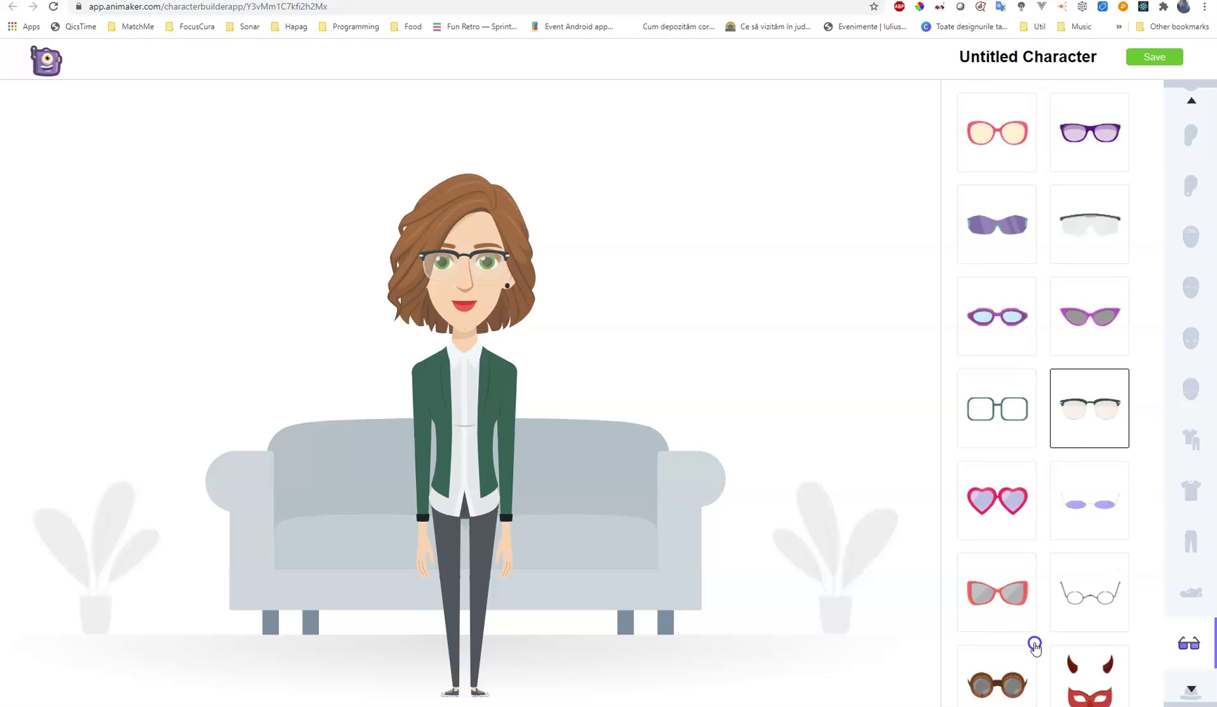
click(969, 573)
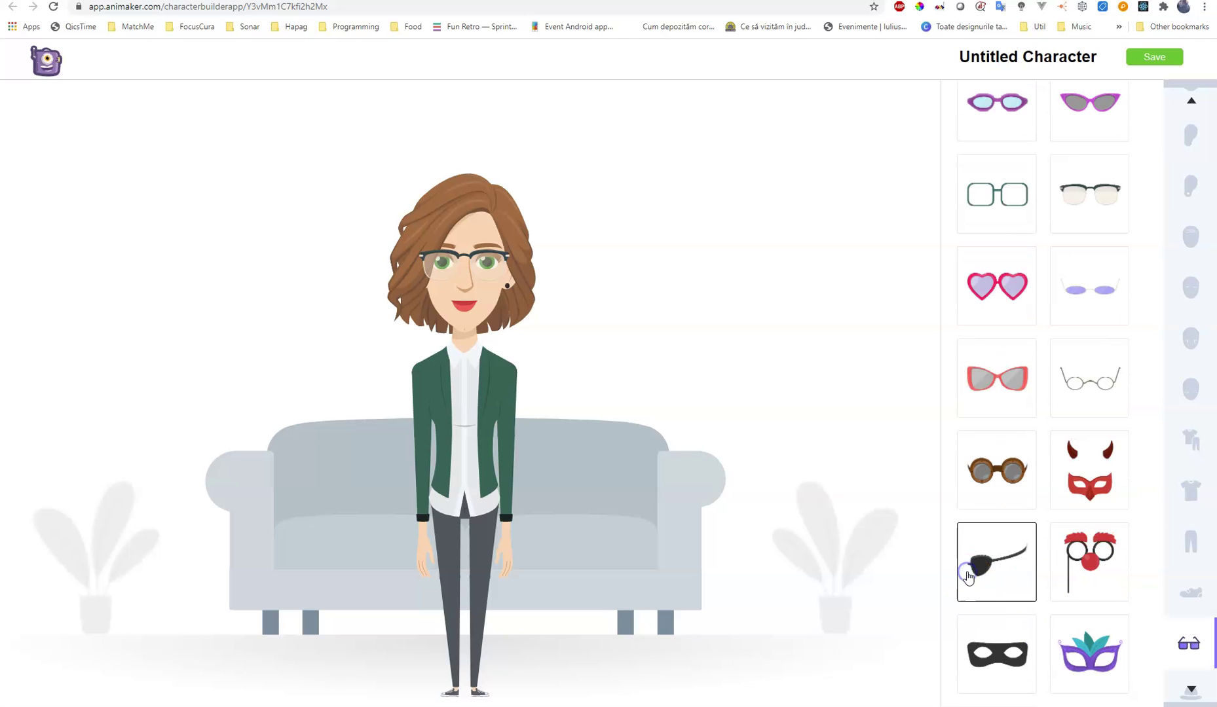
click(970, 571)
click(528, 258)
click(437, 263)
click(1019, 644)
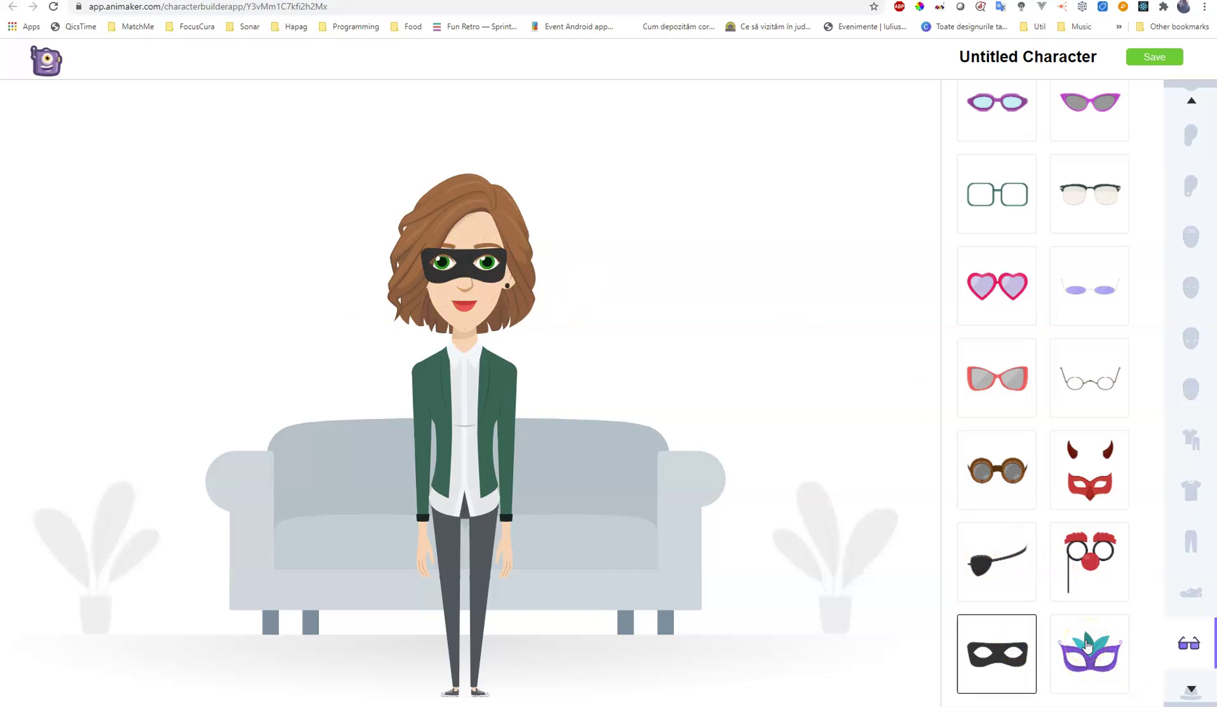
click(1086, 645)
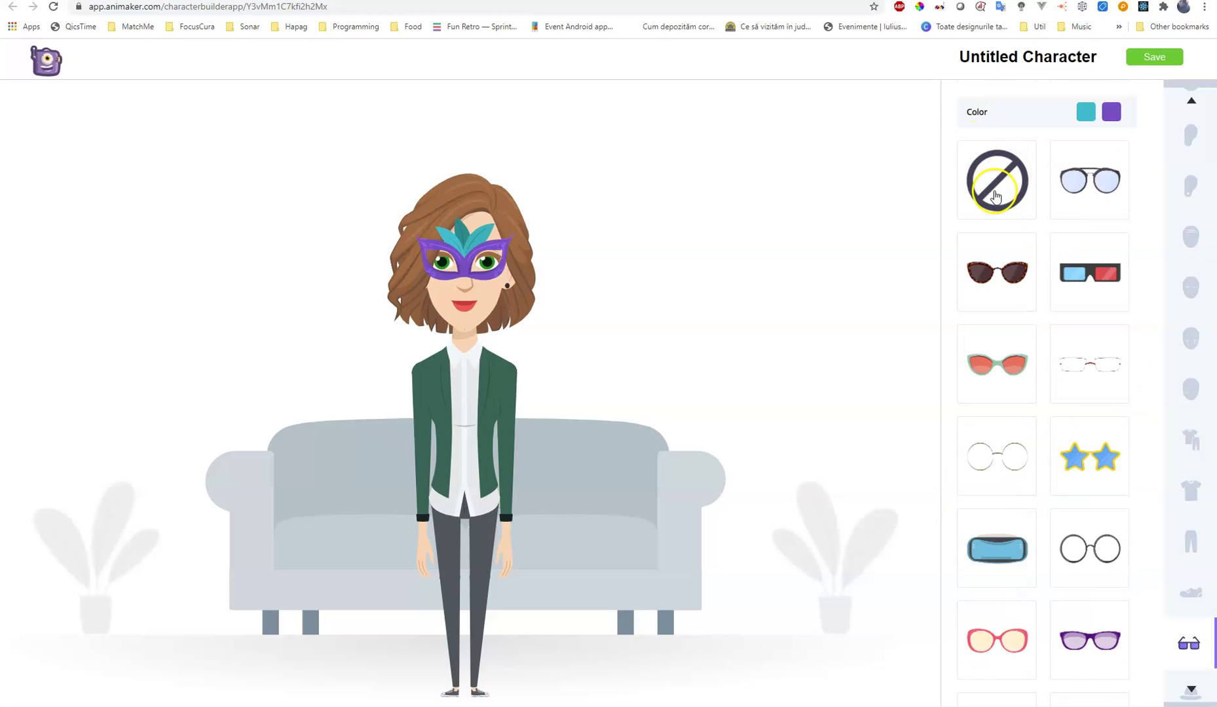
click(996, 196)
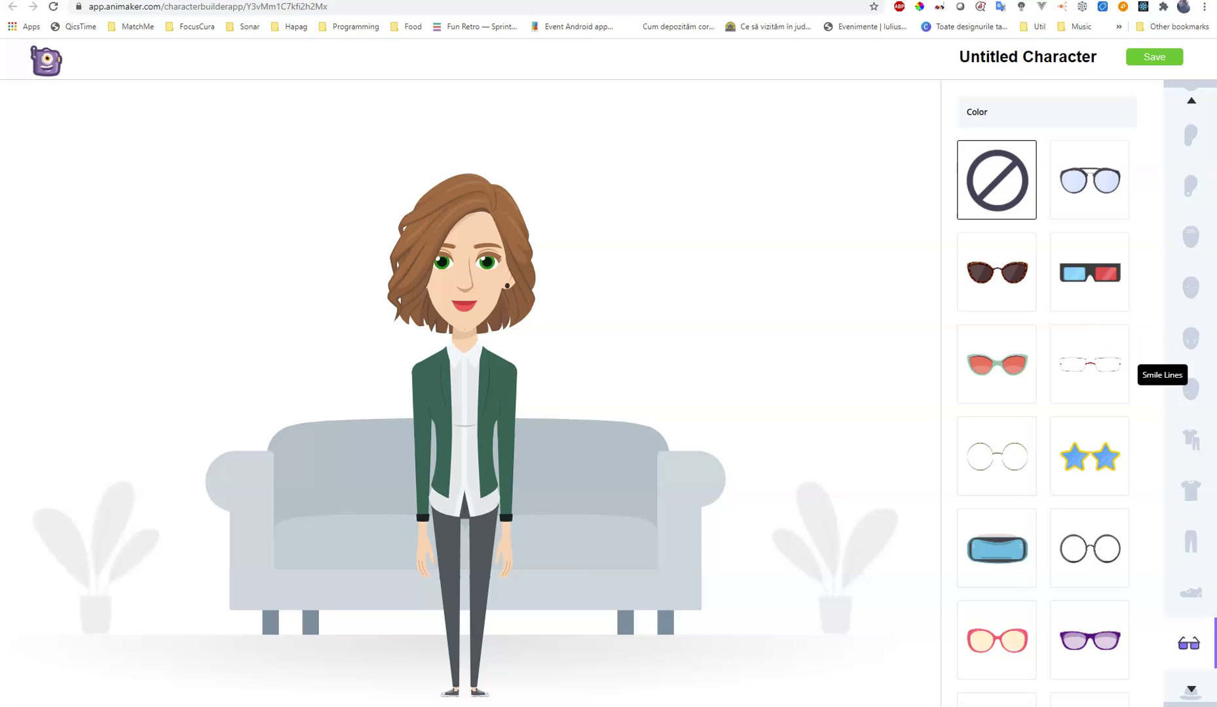
Look through the available hats, headphones, and ties and scarves for the character
scroll(1204, 617, down, 5)
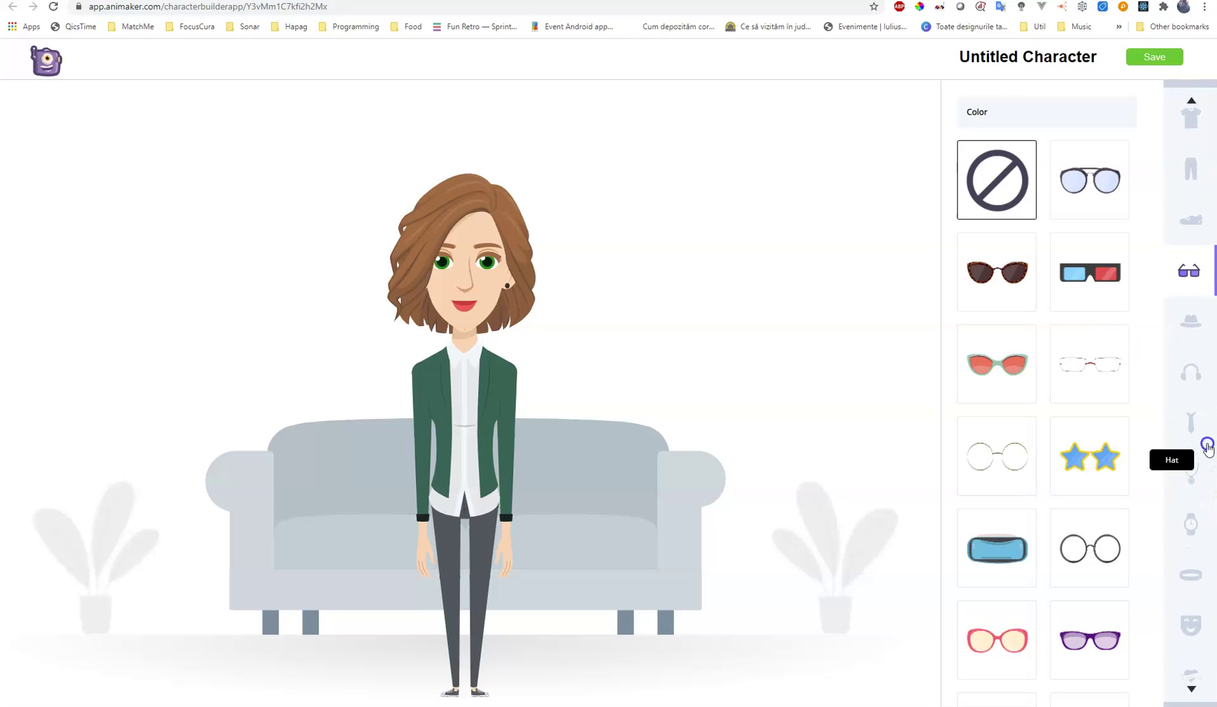
click(1198, 312)
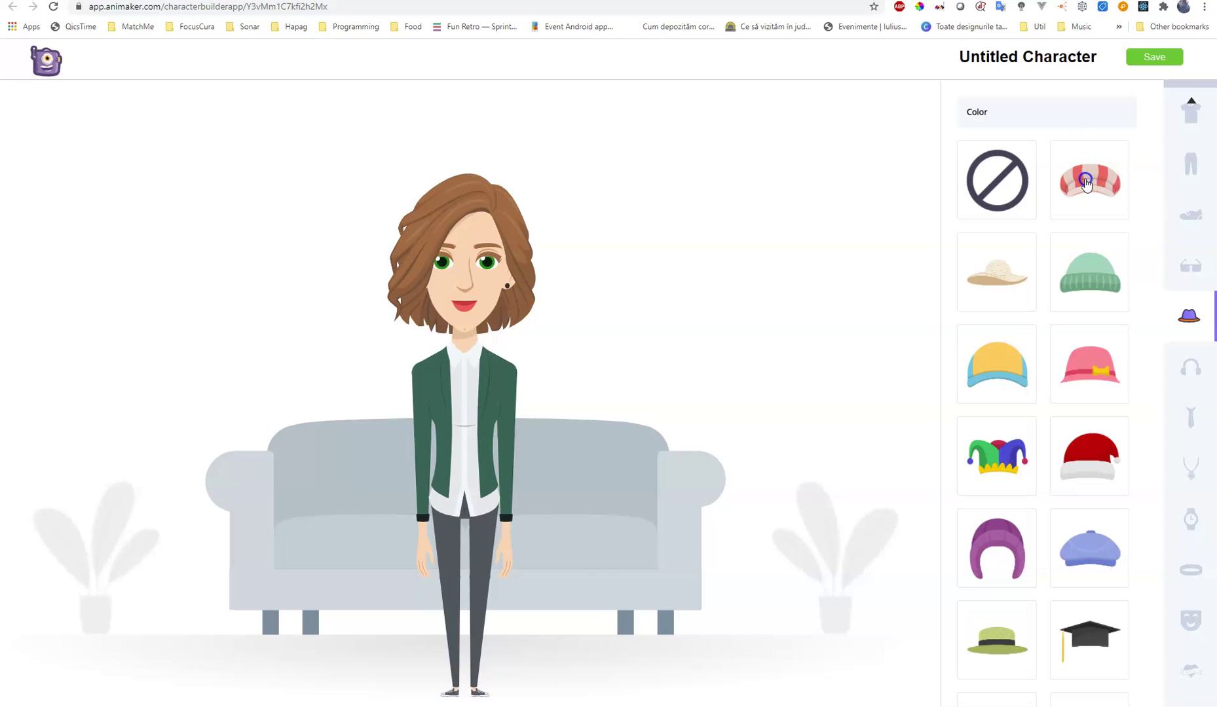
click(1015, 427)
scroll(1090, 534, down, 4)
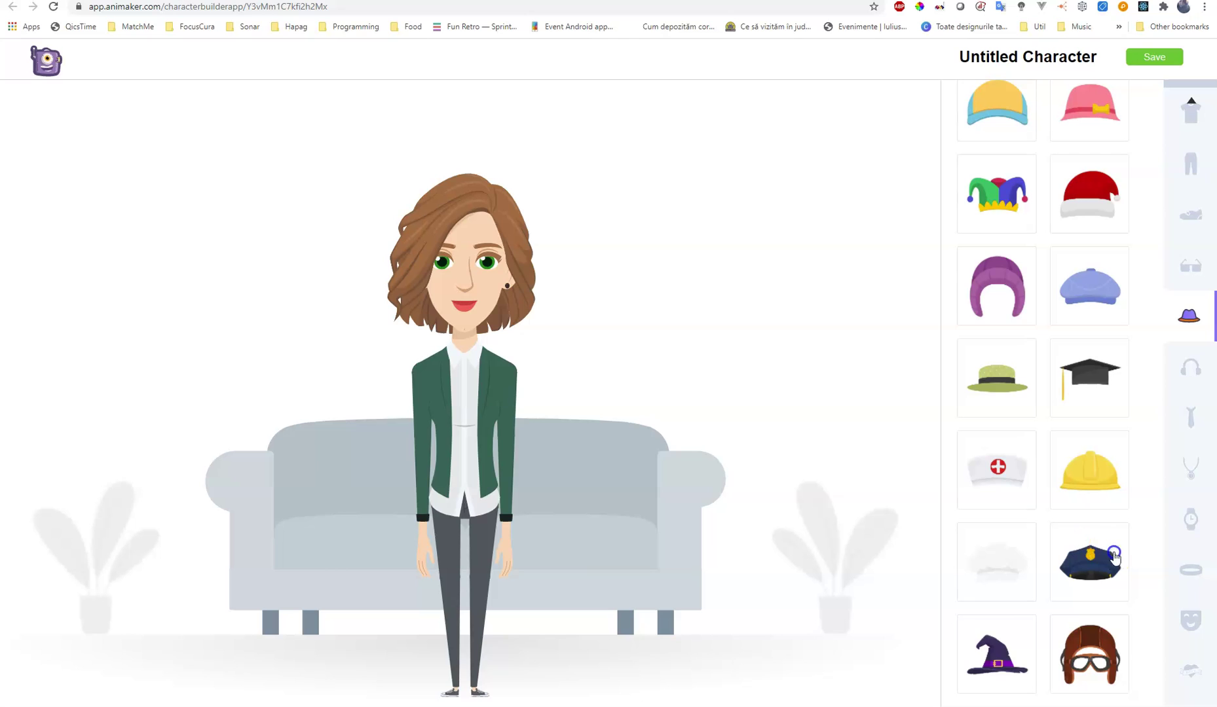
click(1200, 361)
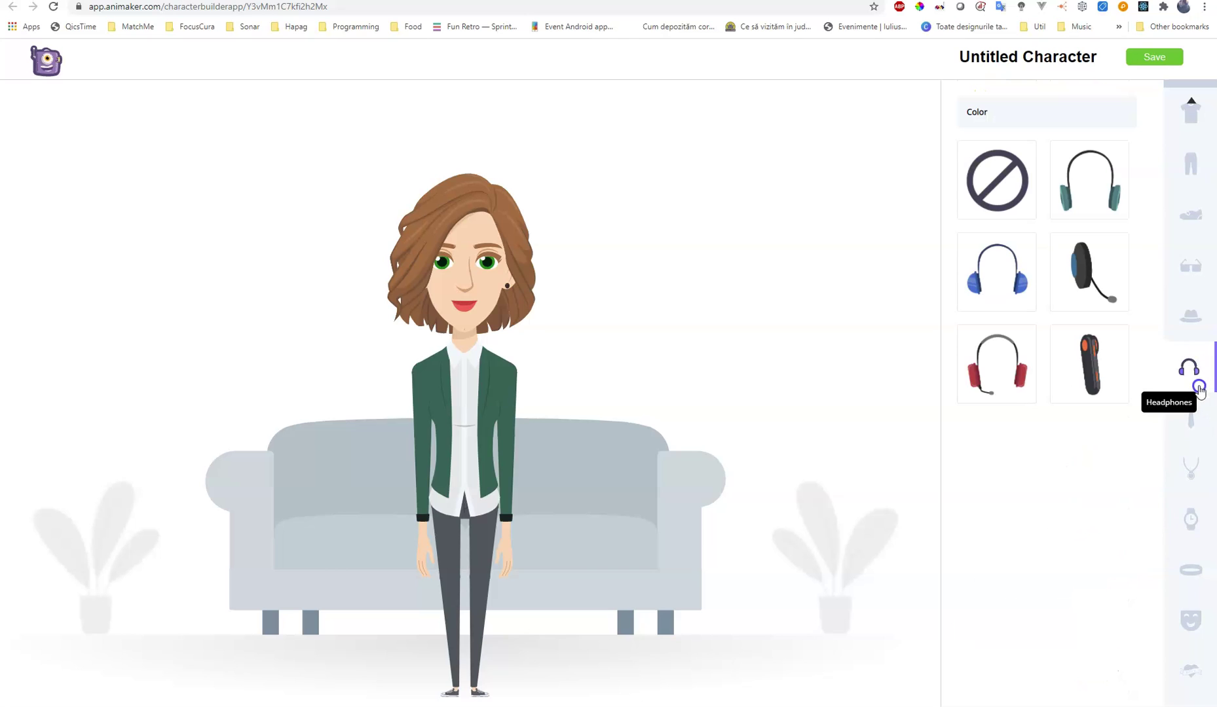
click(1192, 423)
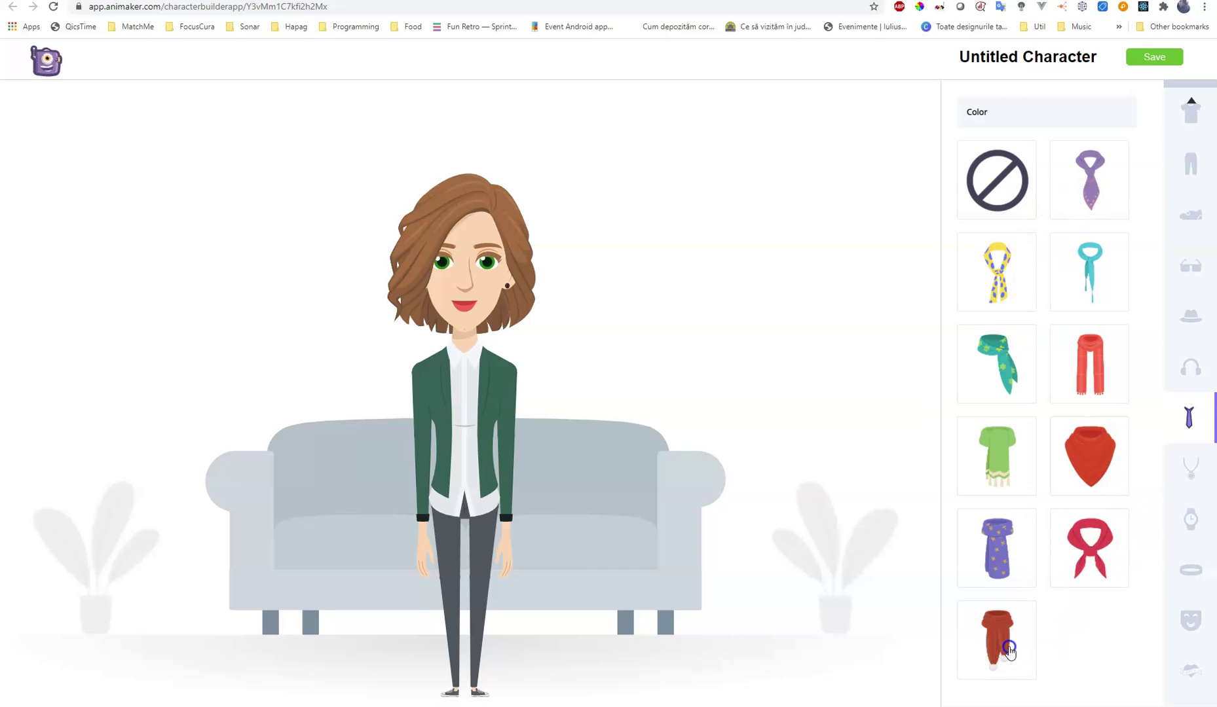
Give the character the blue choker with red charms and recolour its band dark grey
click(1209, 458)
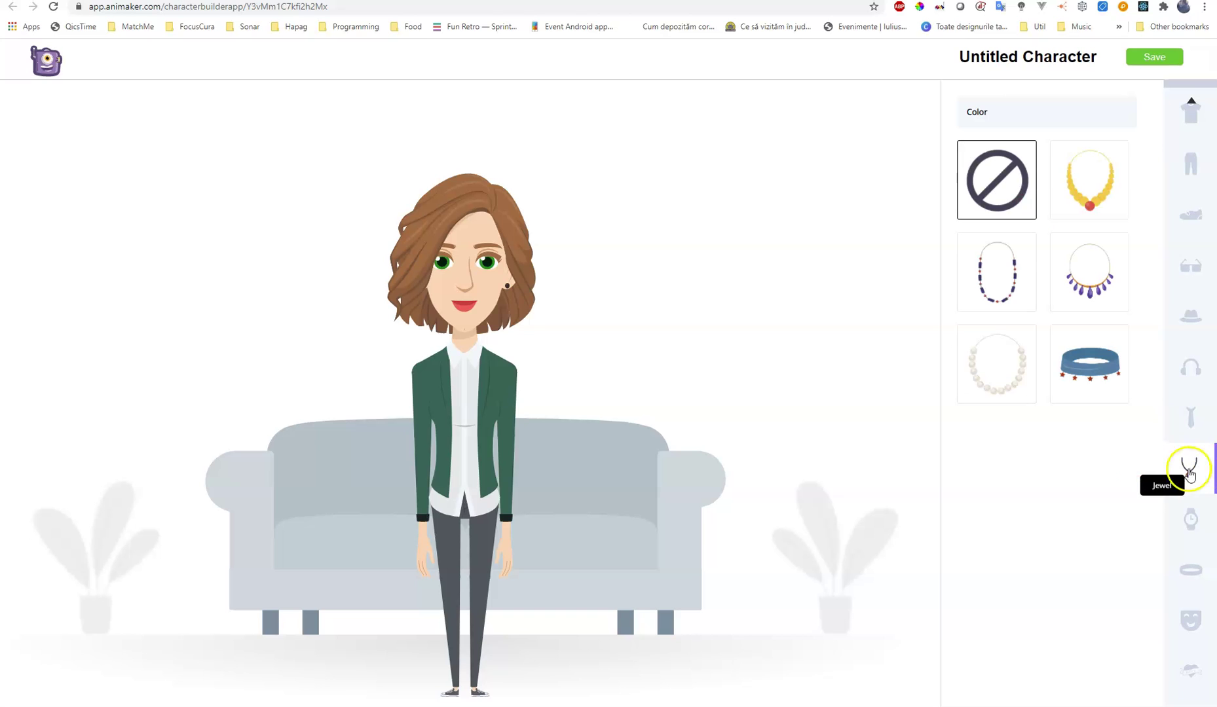
click(1100, 368)
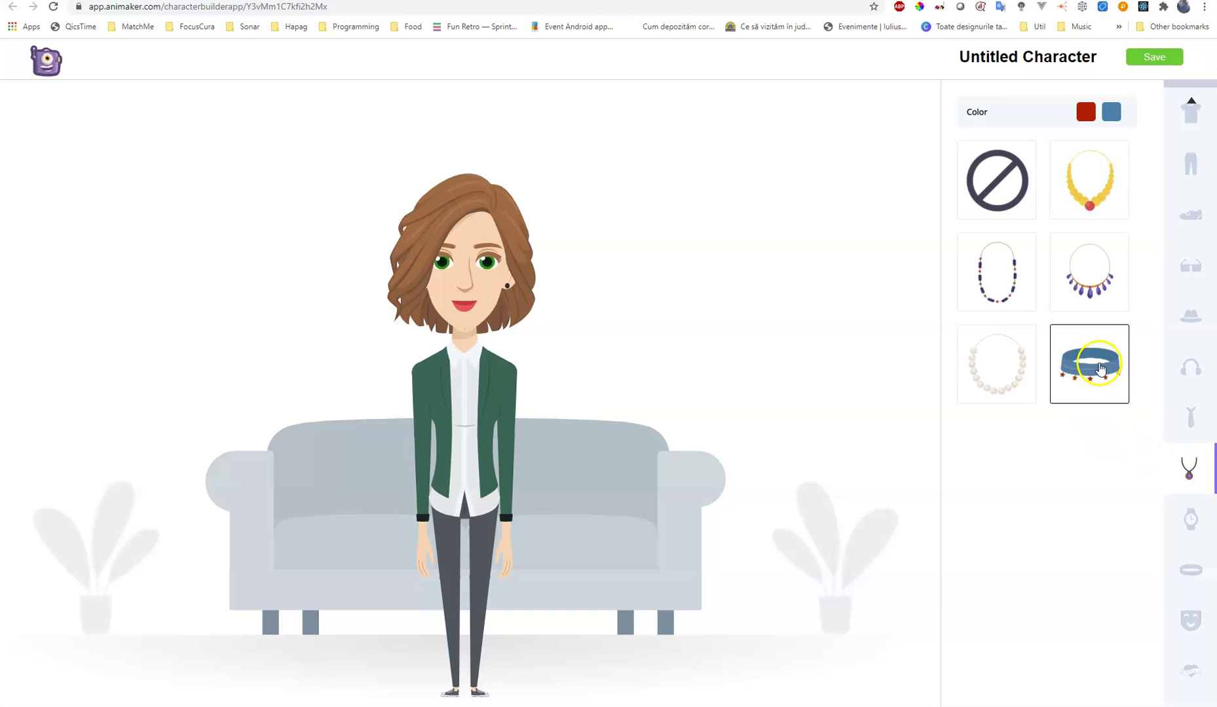
click(1111, 112)
click(1120, 230)
click(1030, 249)
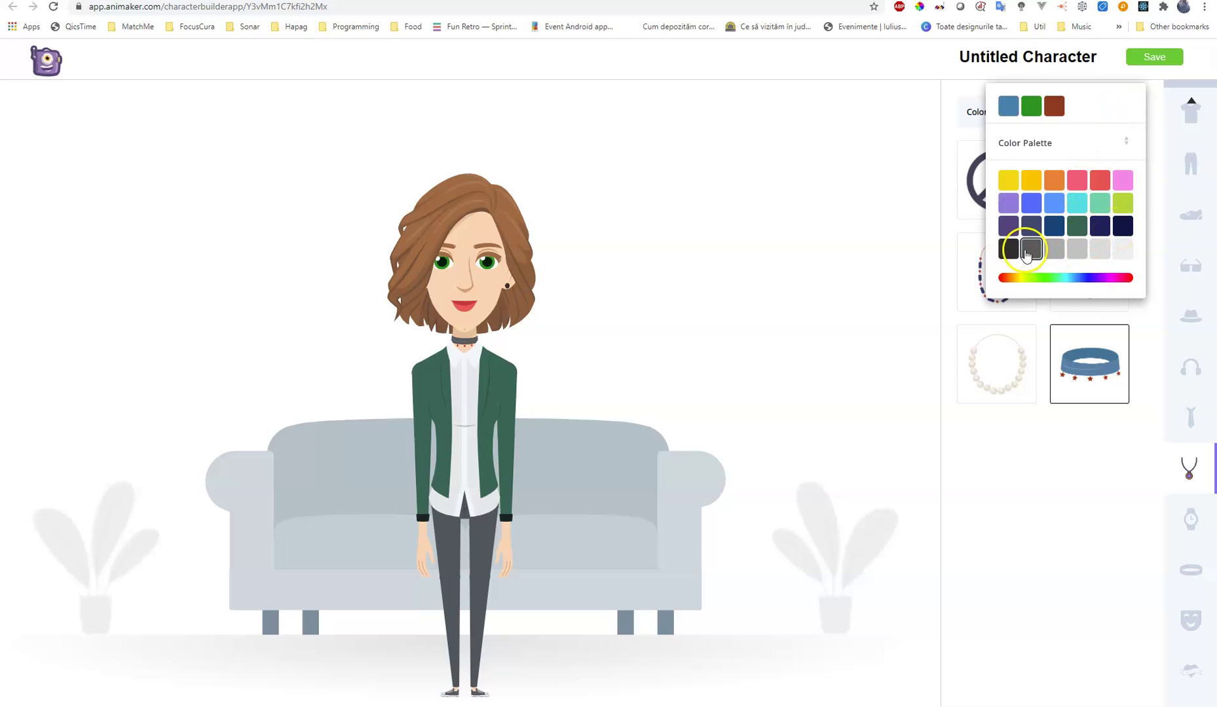
click(1053, 542)
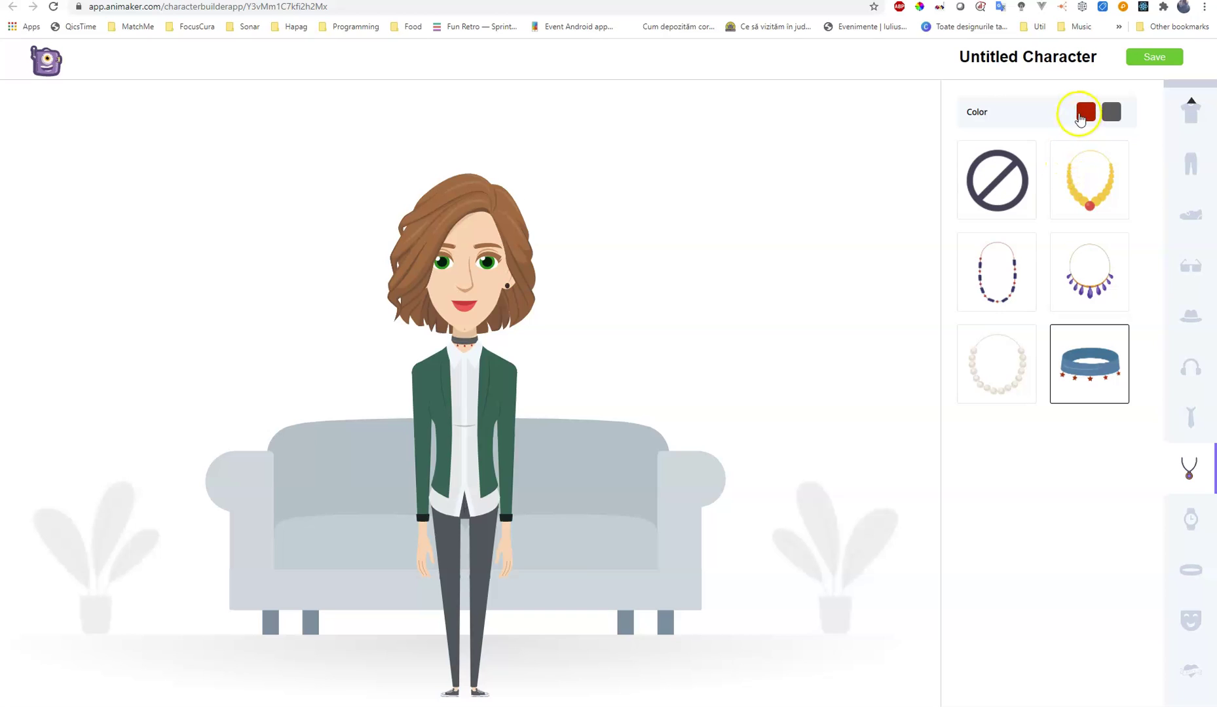
Recolour the choker's red charms dark green from the colour palette
click(1084, 112)
click(1077, 229)
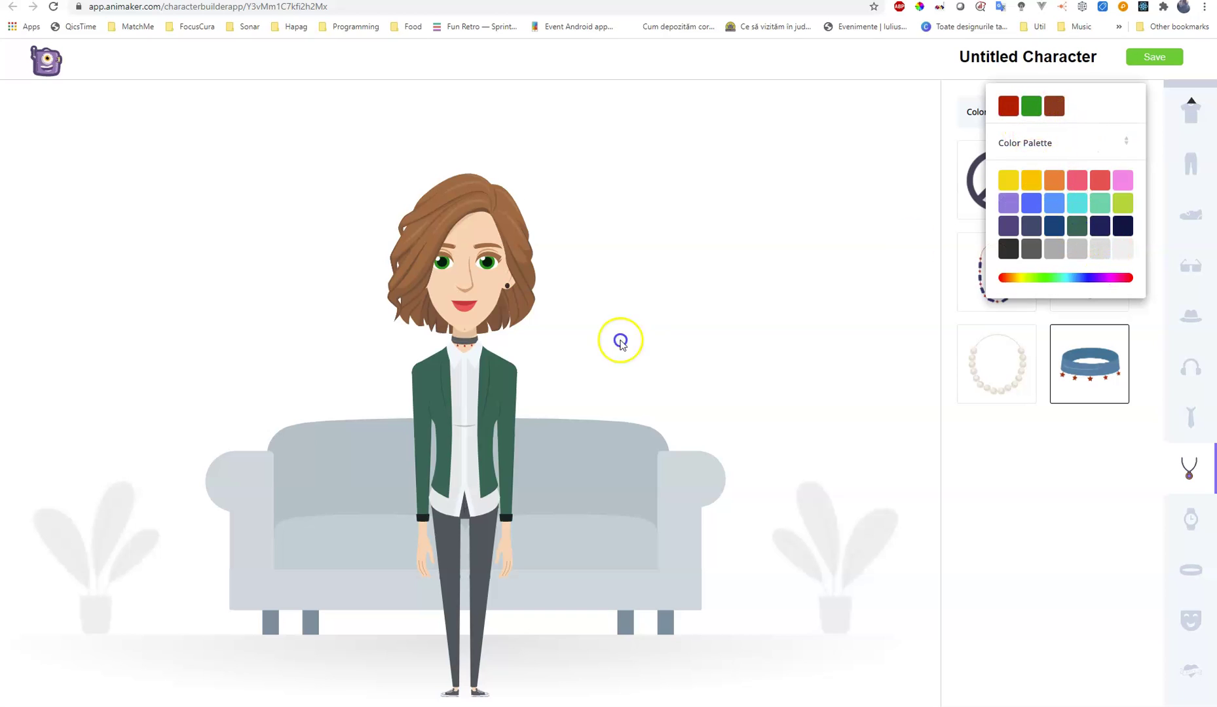
click(1157, 541)
Add the black fitness band with the cyan display as the character's wristwear
click(1189, 519)
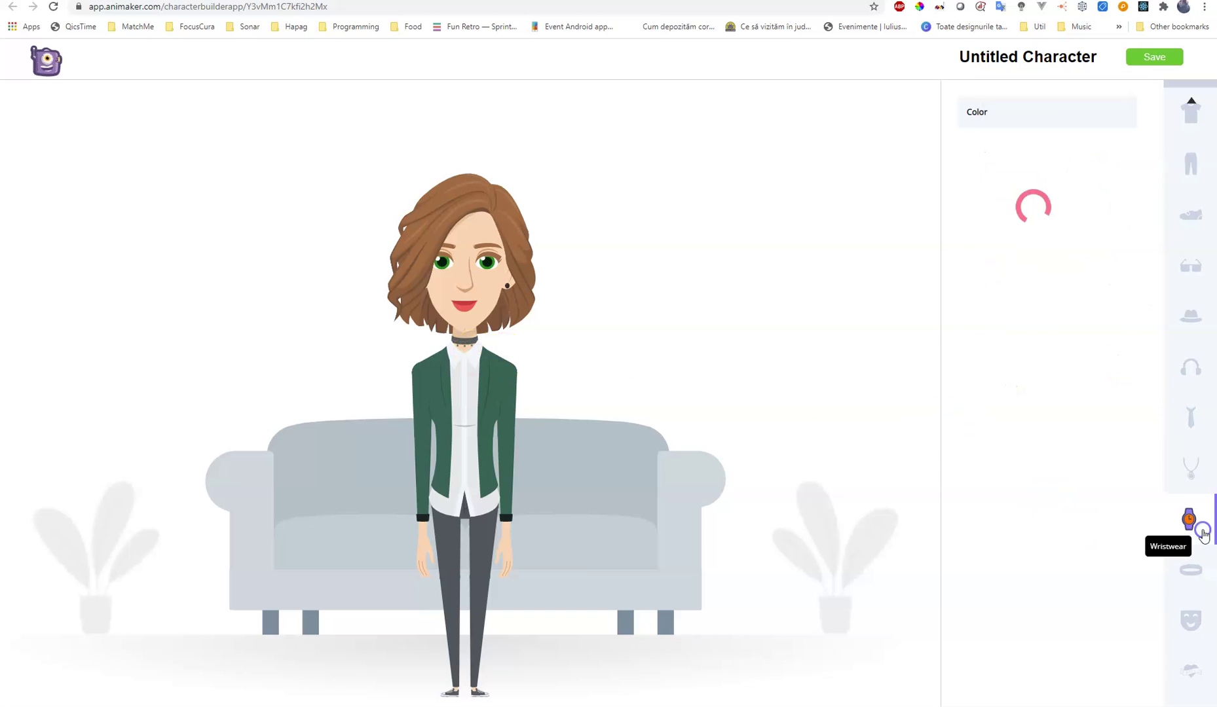
click(1099, 365)
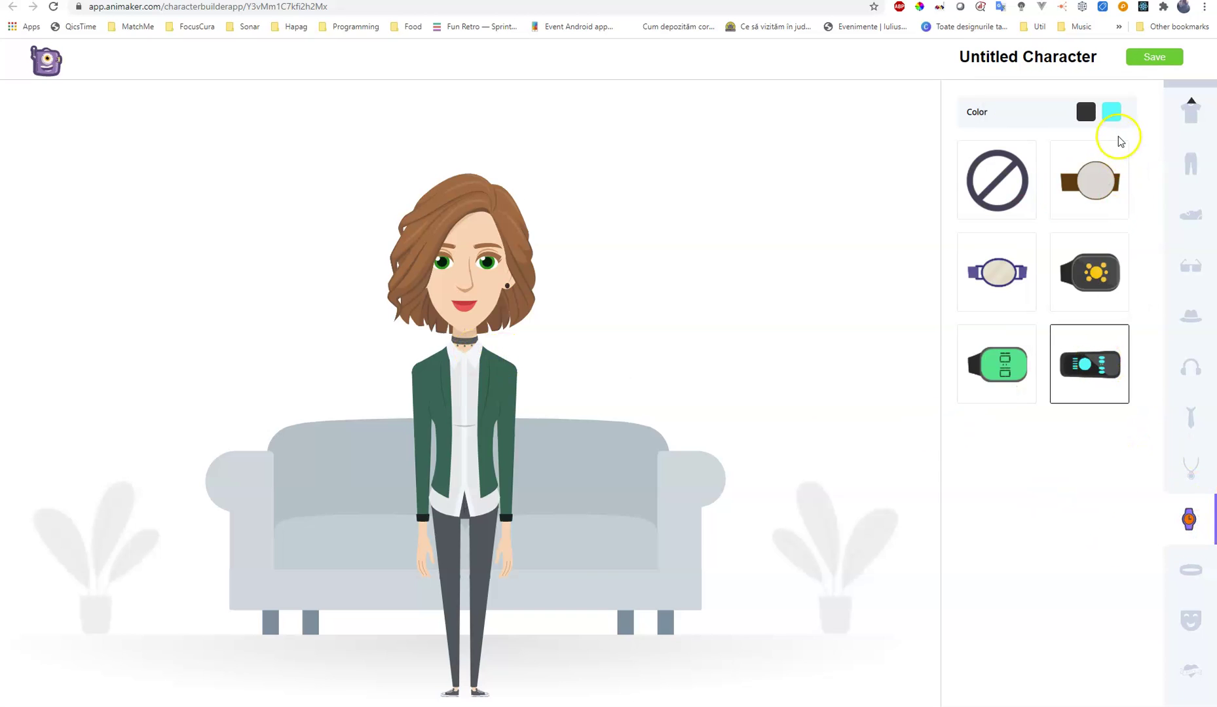
Recolour the fitness band's cyan display grey
click(1112, 113)
click(1053, 252)
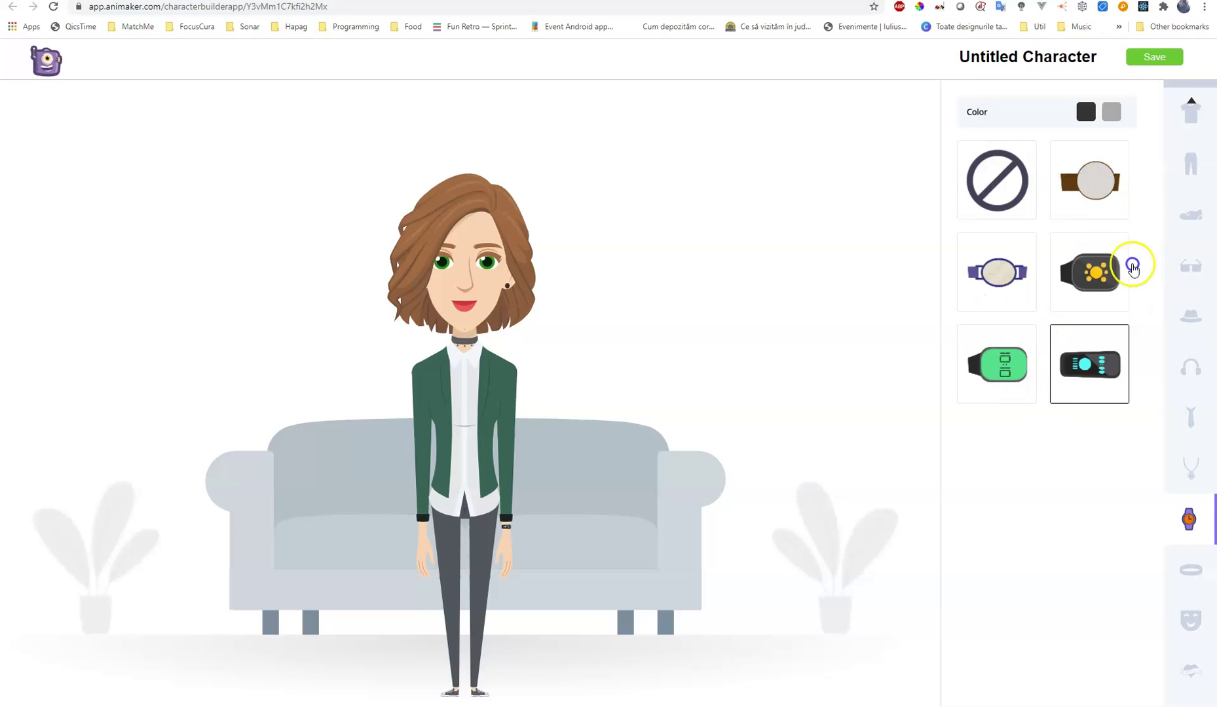
Look through the hand bands, masks and tattoos, trying the light blue surgical mask on the character and removing it
click(1198, 581)
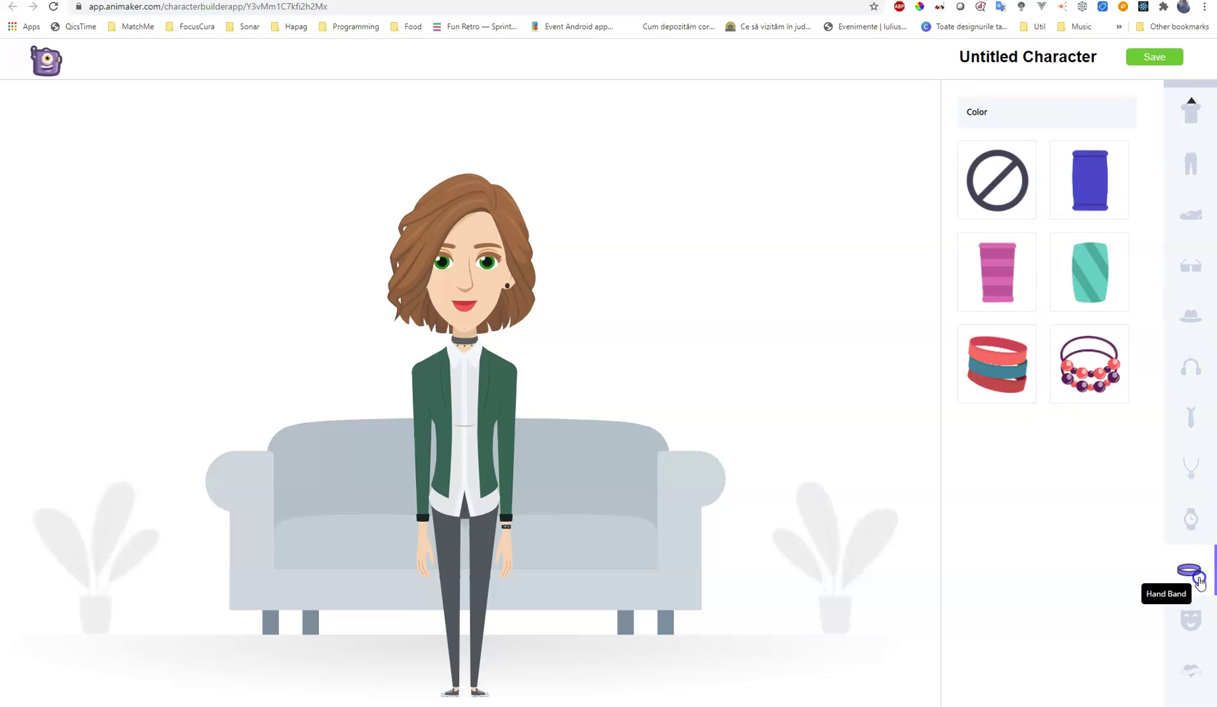
click(1198, 619)
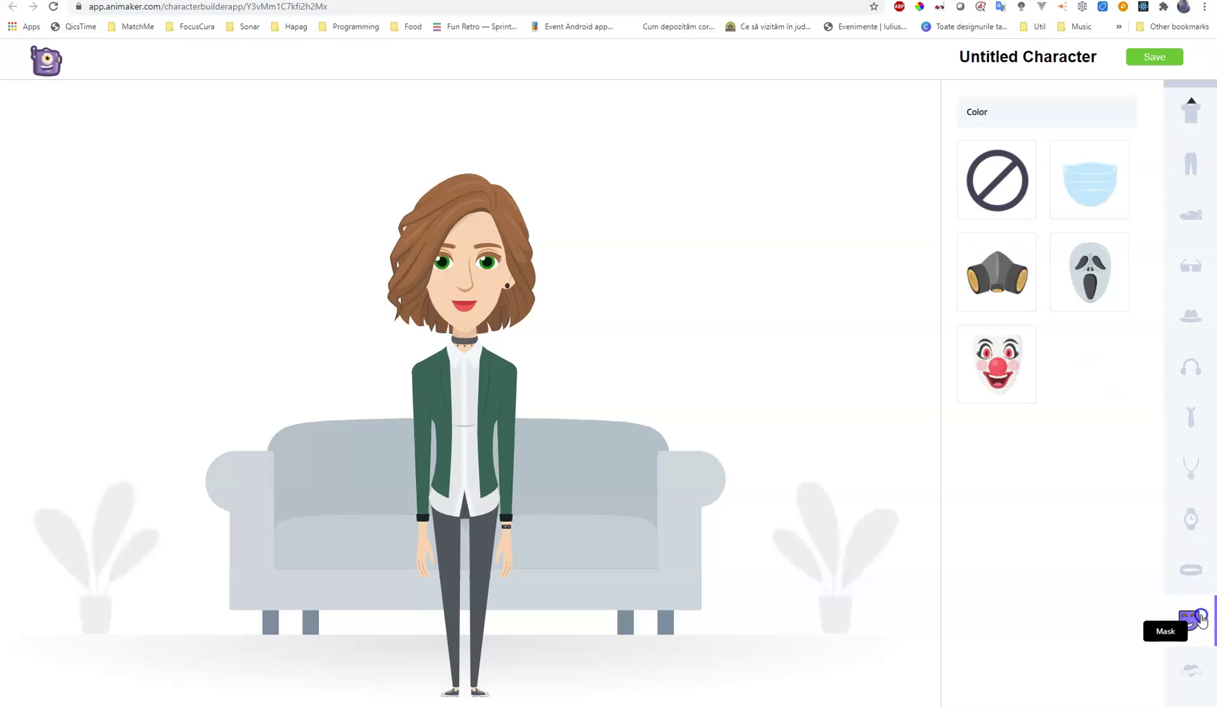
click(1075, 194)
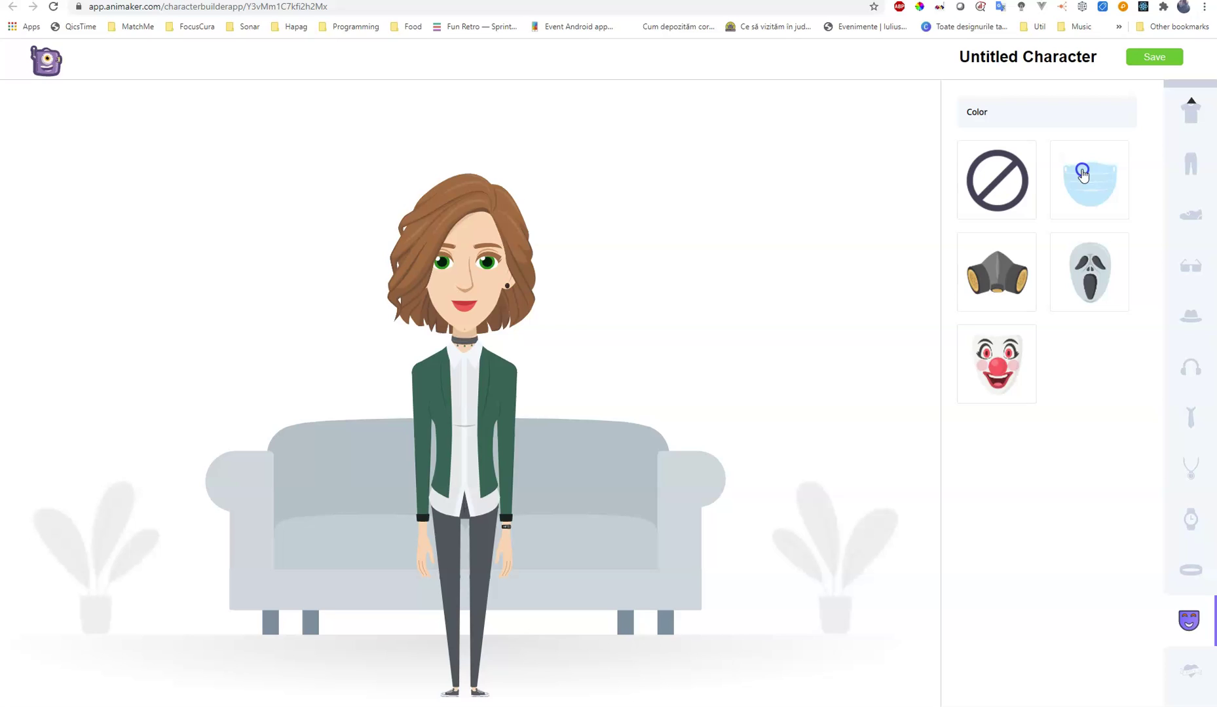
click(1084, 187)
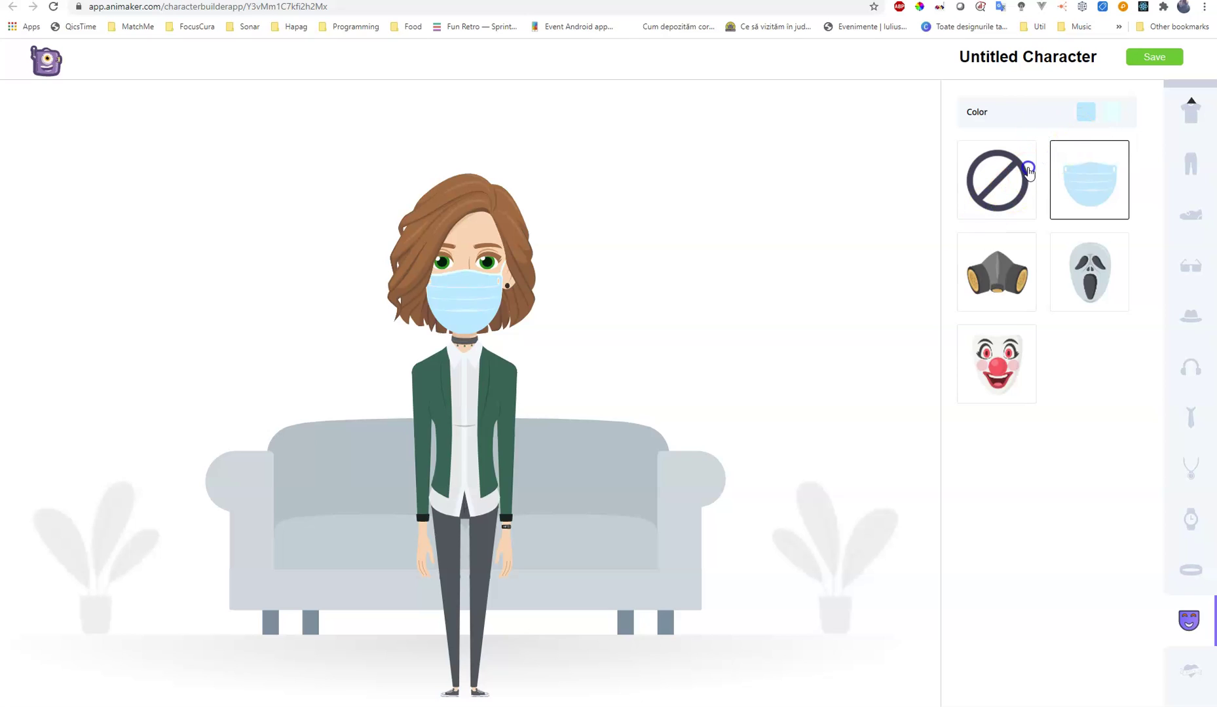
click(1028, 171)
click(1191, 672)
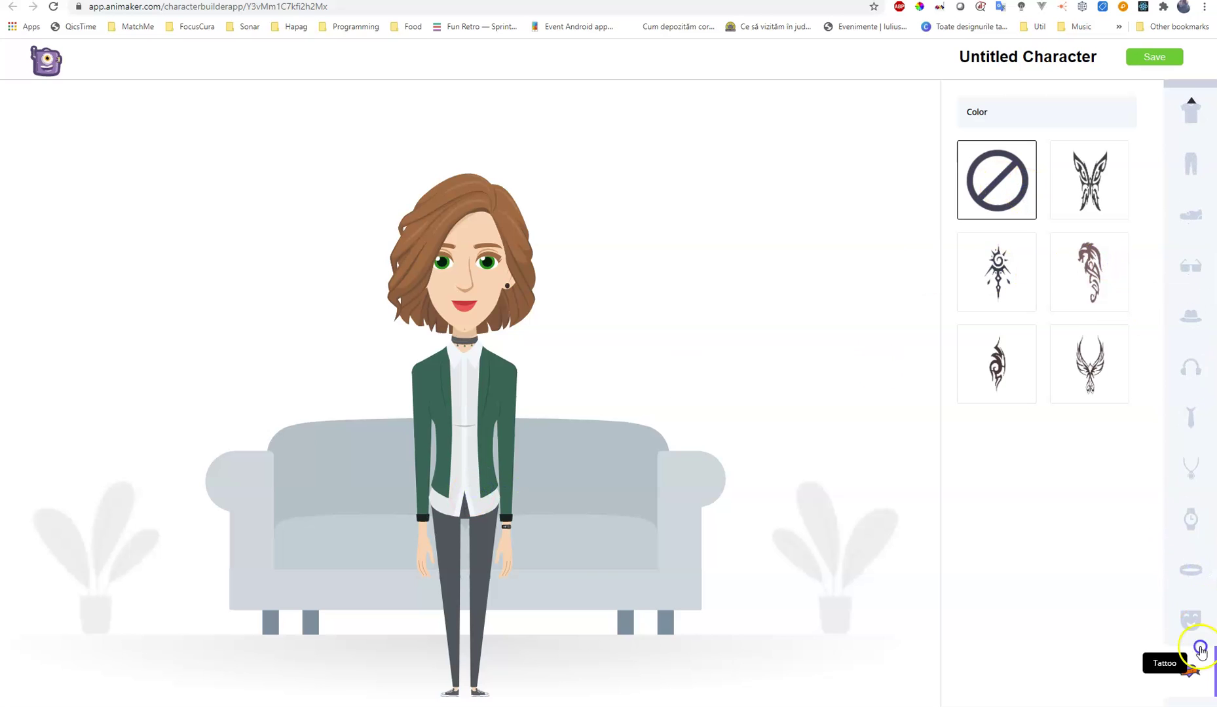
scroll(1200, 648, up, 5)
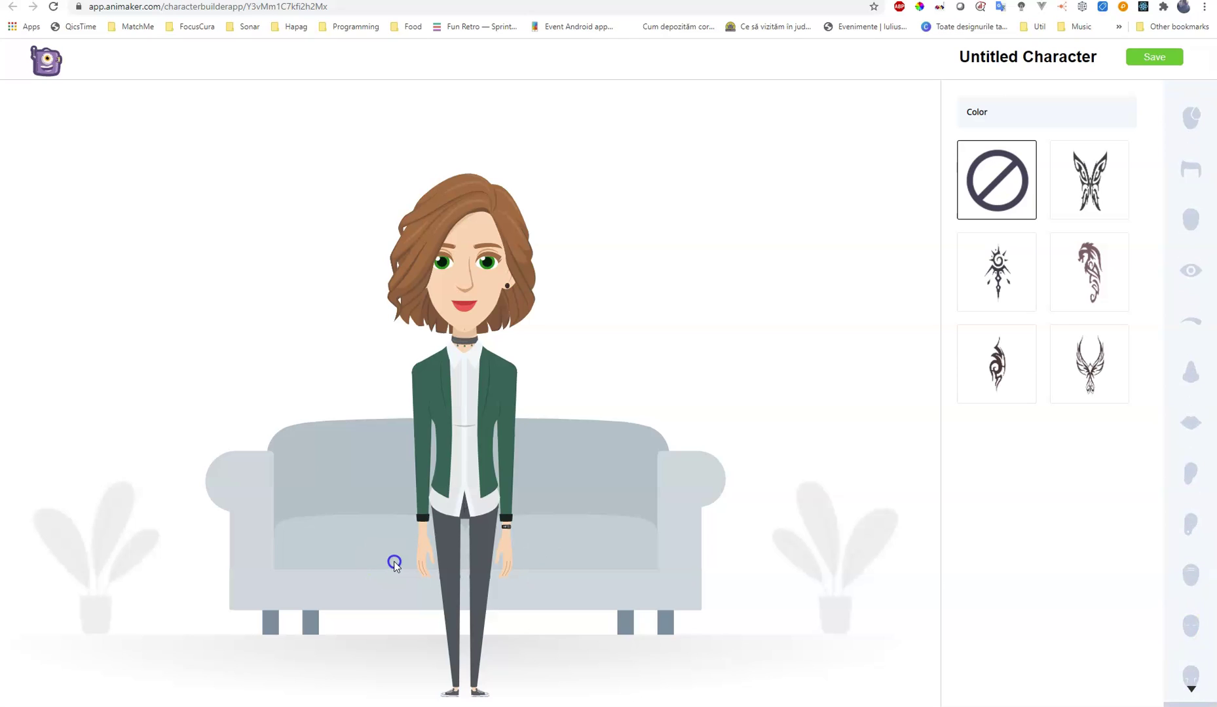
Replace the default character title with the character's short name and save the character
triple_click(1020, 49)
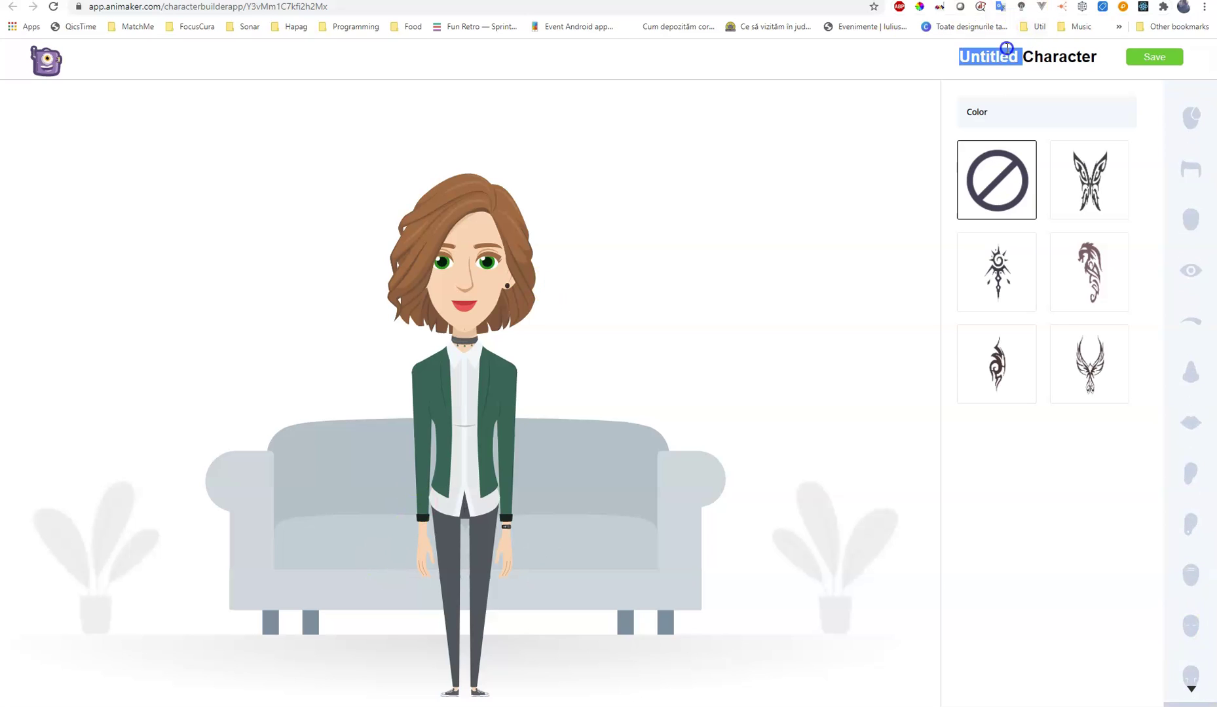
text(Rox)
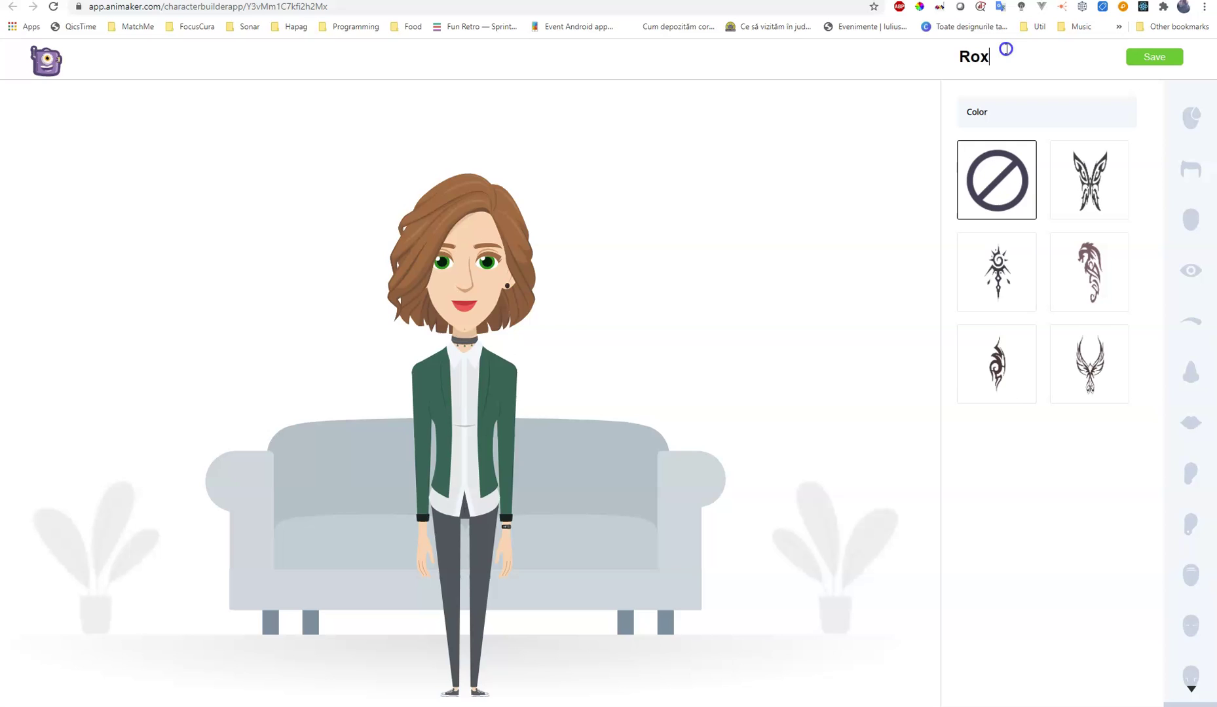
click(1142, 60)
click(1151, 62)
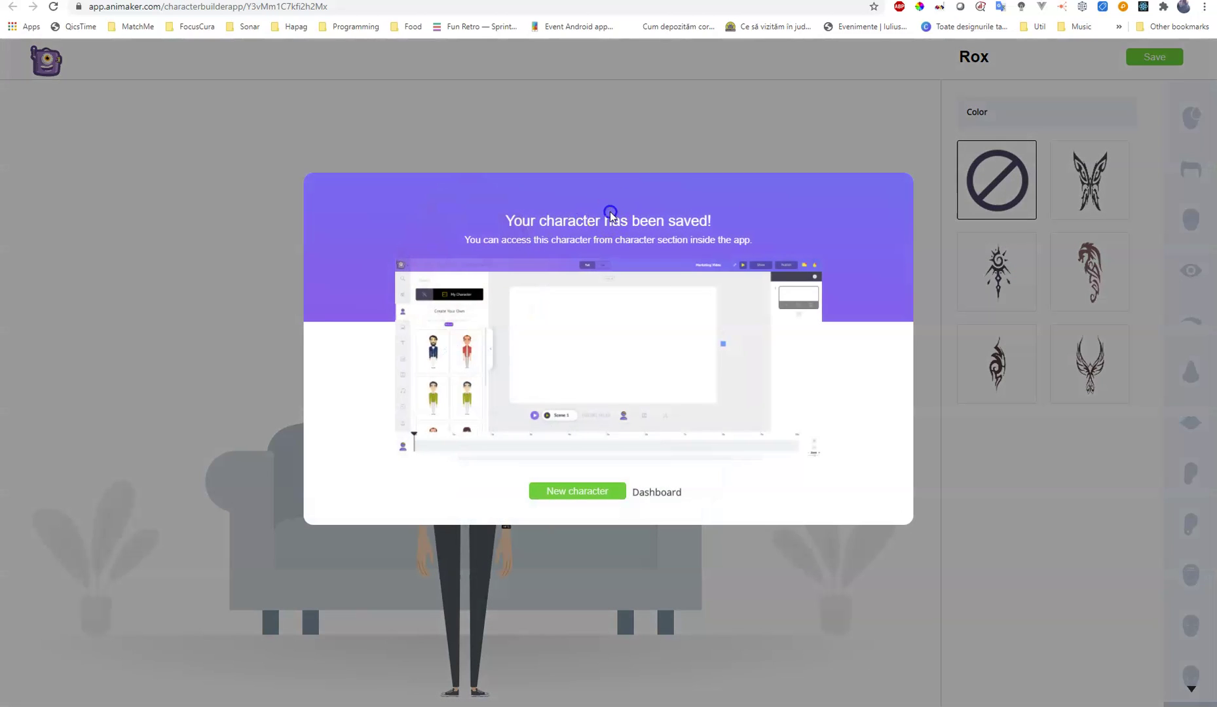
Read the message about the saved character and return to the dashboard
drag(545, 213, 750, 217)
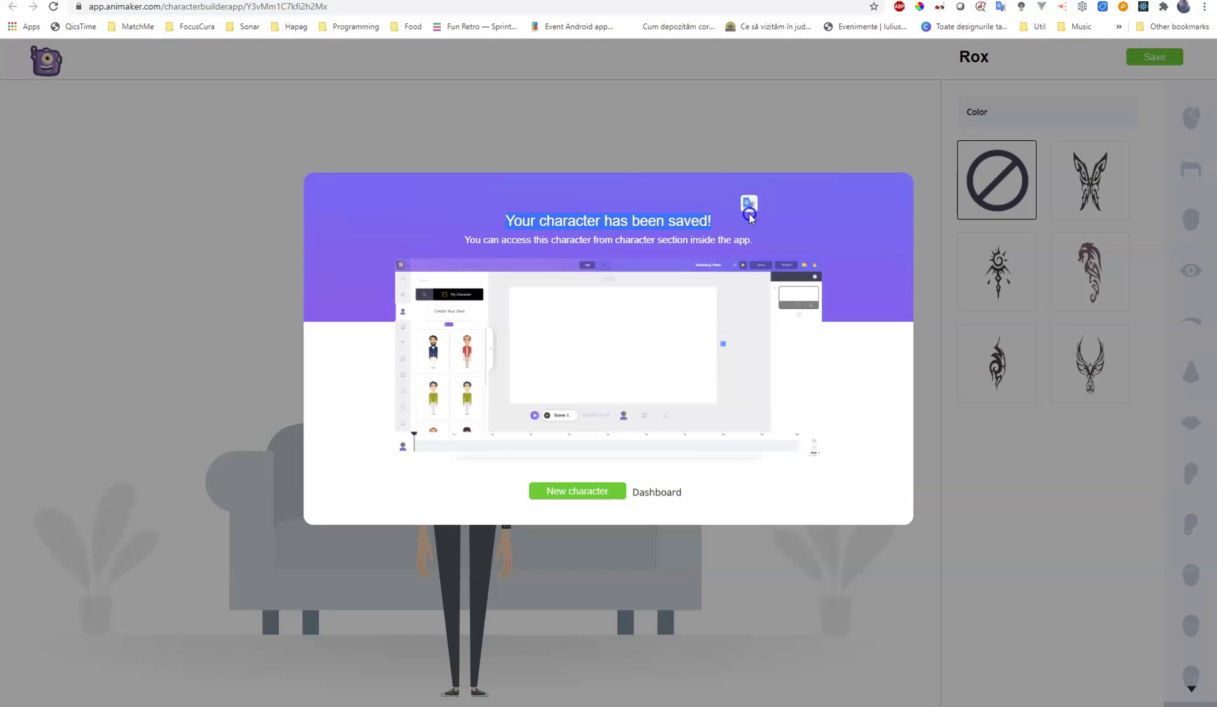
drag(459, 245, 781, 242)
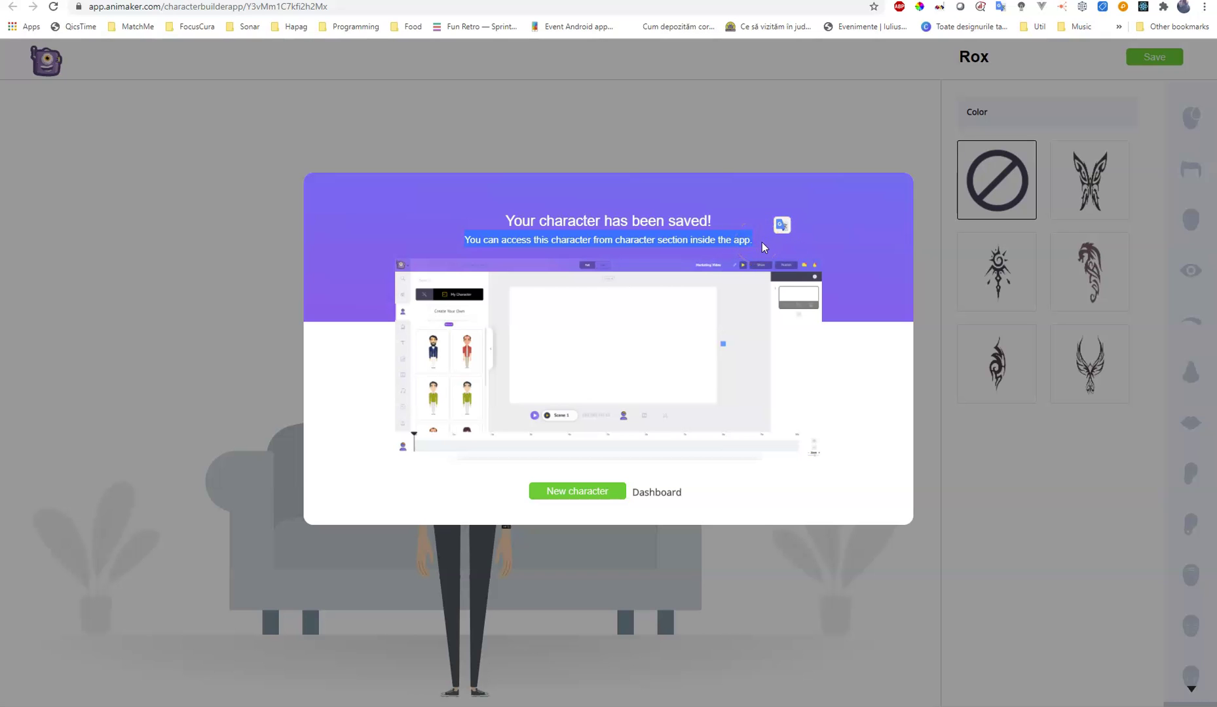
click(547, 499)
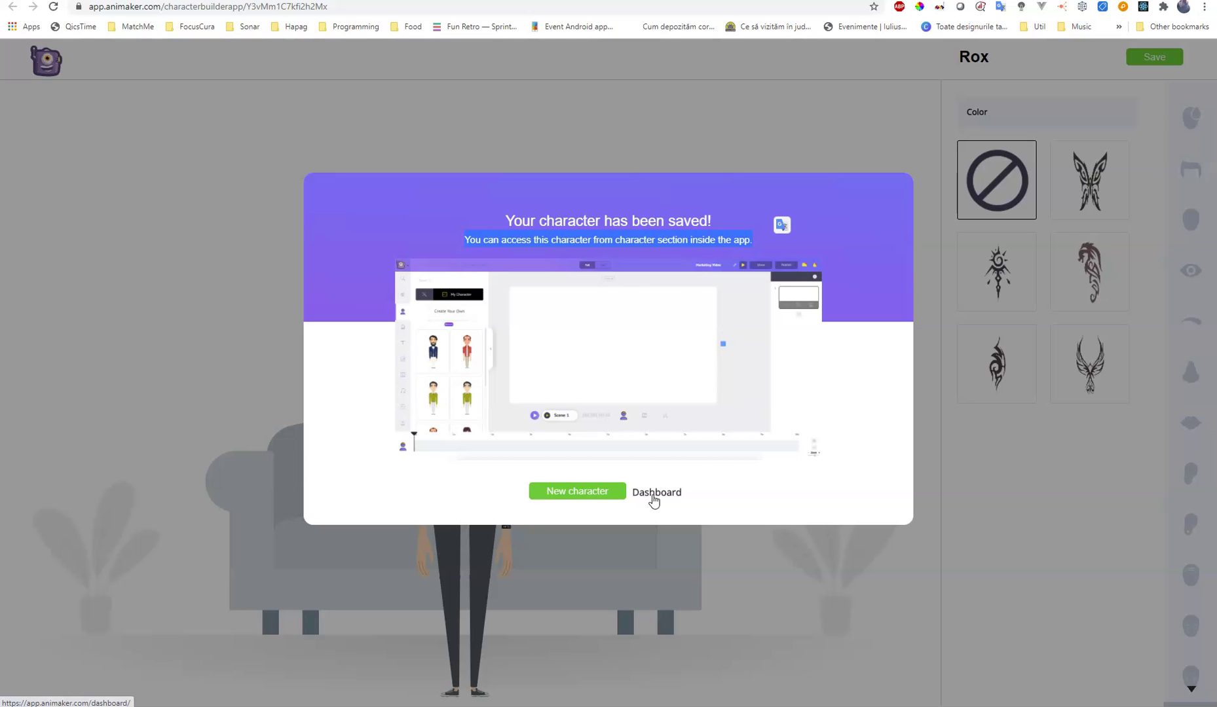
click(653, 499)
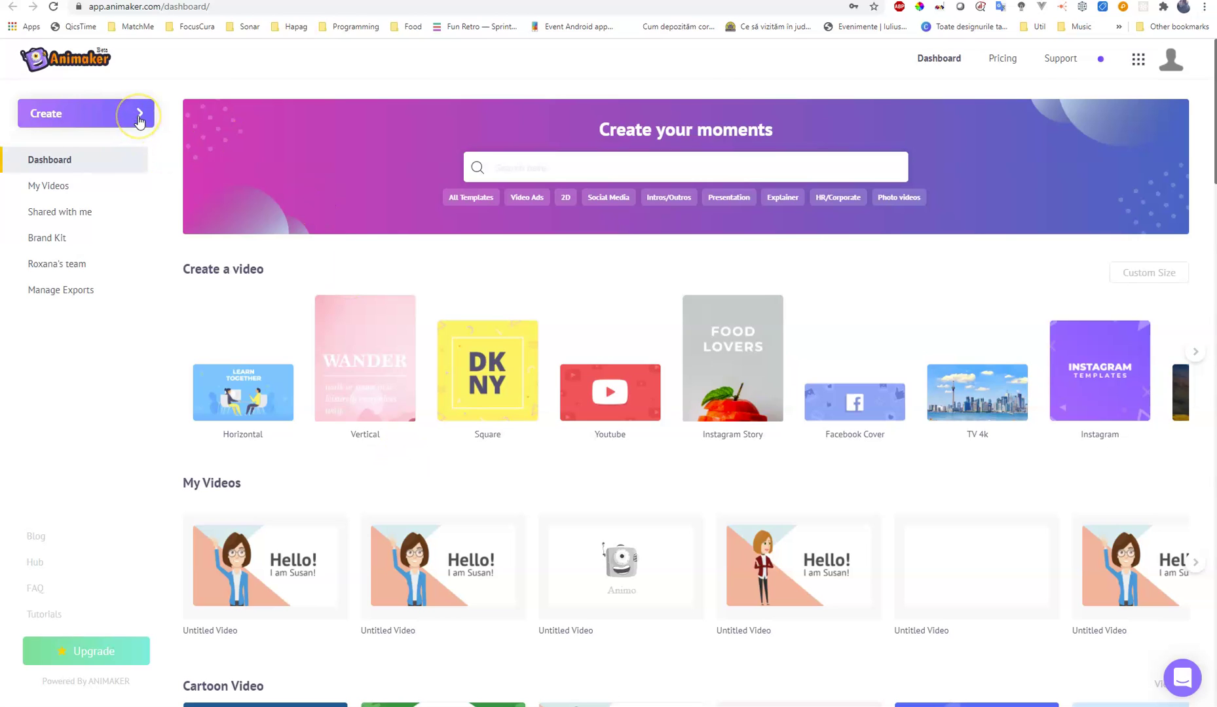
Start creating a video from a template and browse the template gallery
click(140, 118)
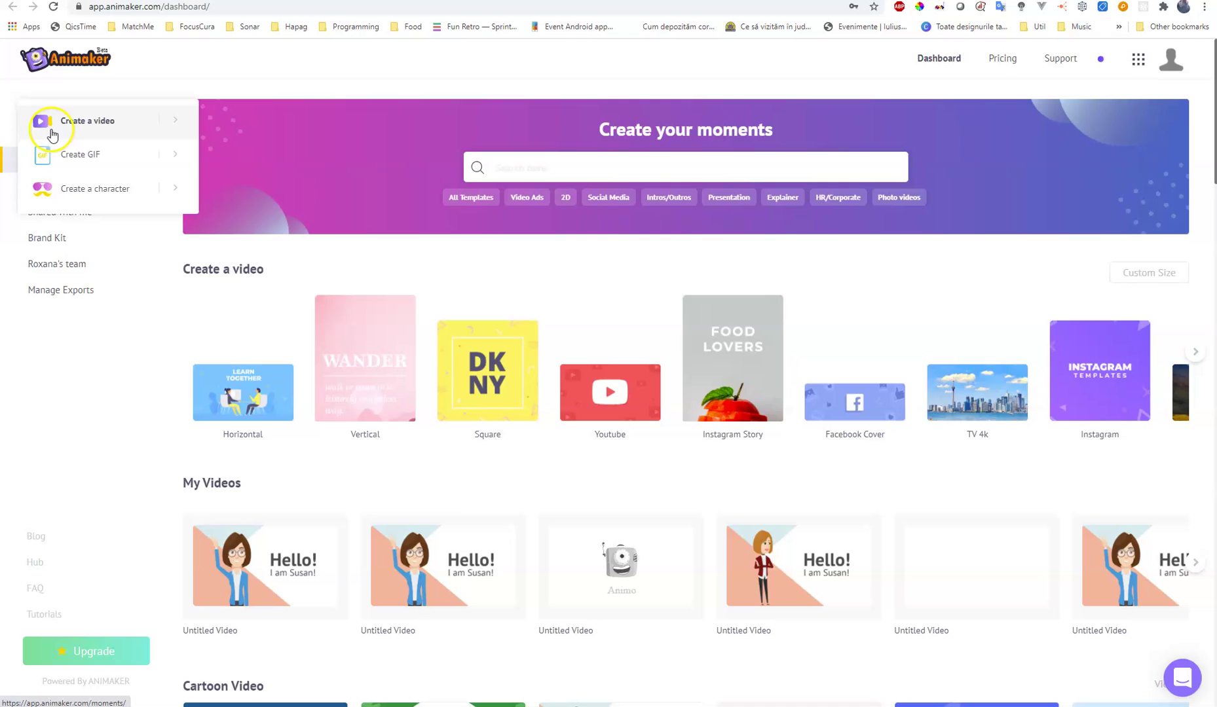
click(171, 129)
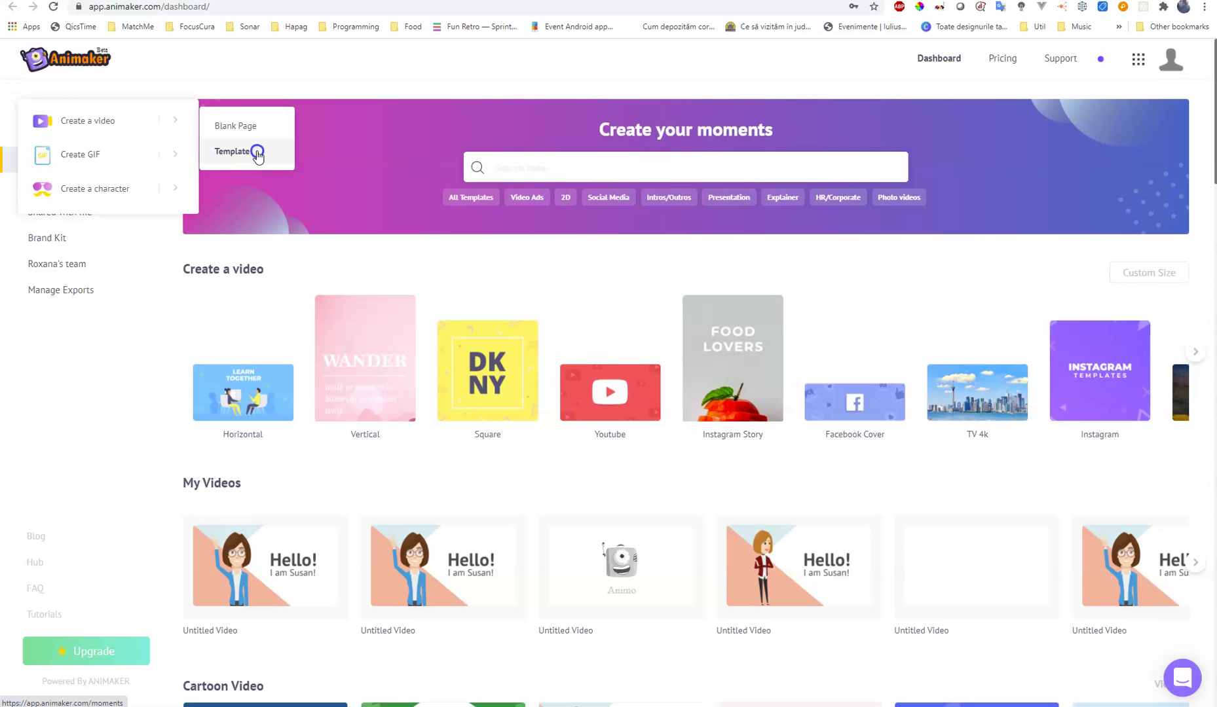
click(258, 152)
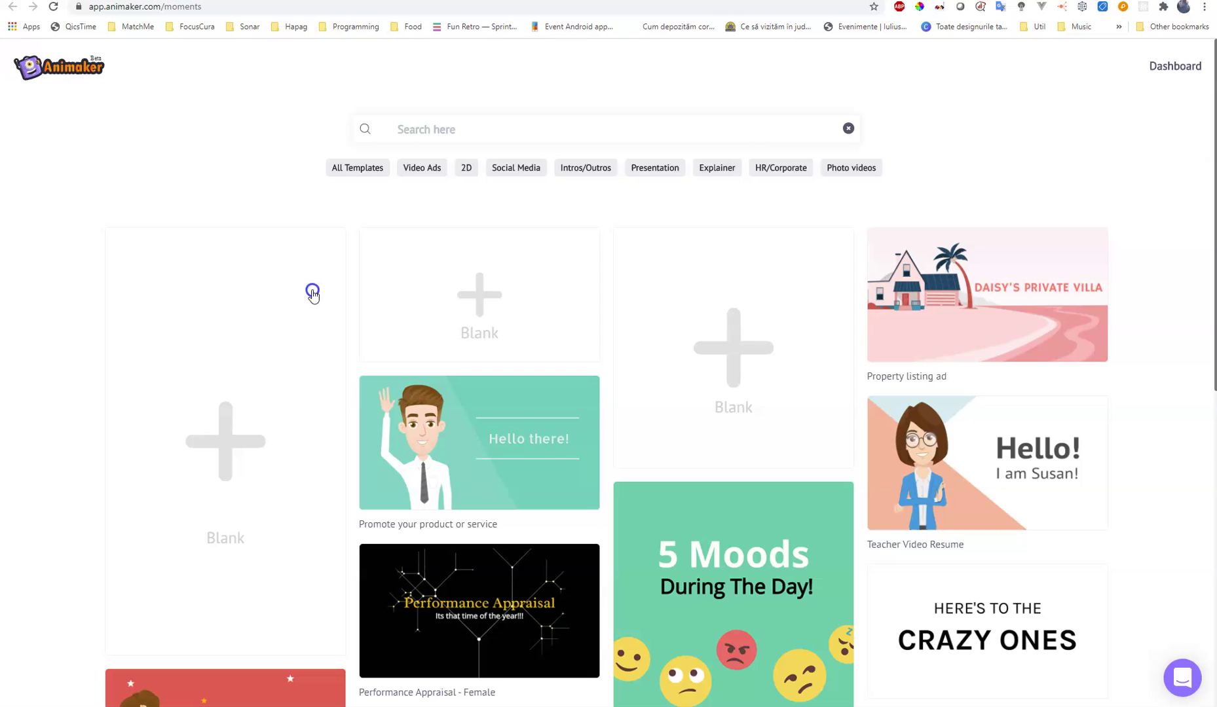
scroll(130, 189, down, 1)
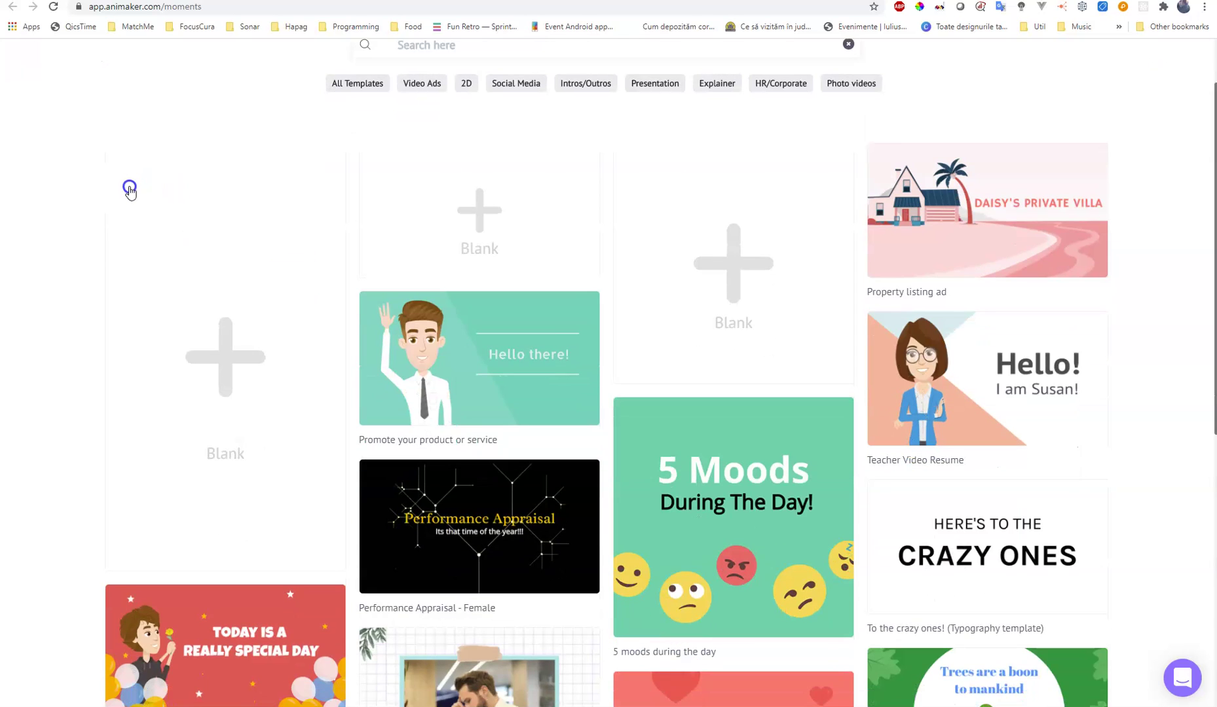
scroll(129, 189, up, 1)
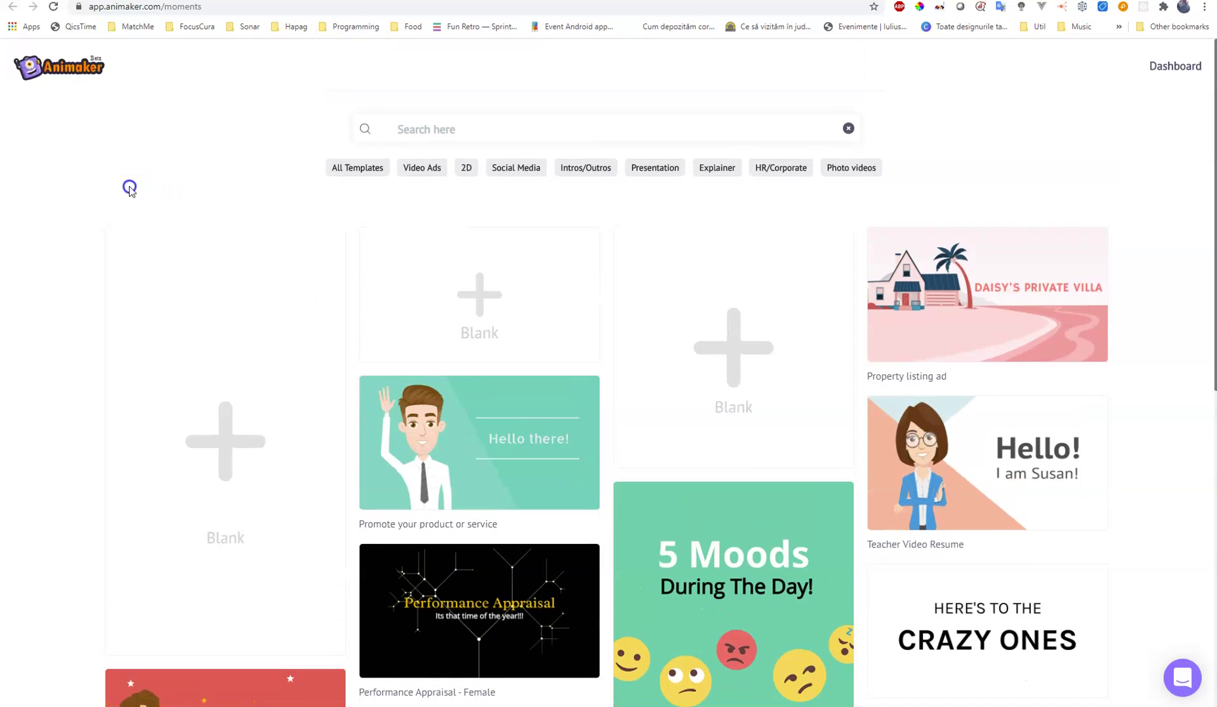
scroll(209, 198, down, 1)
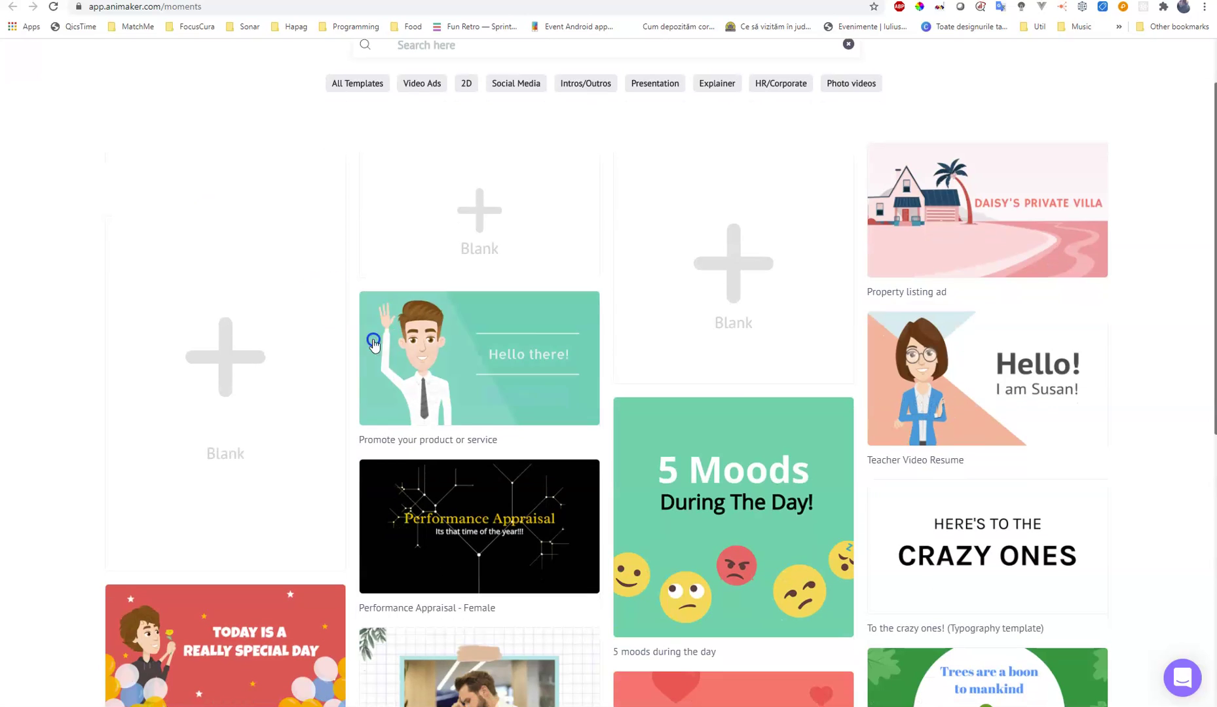
Preview the Property listing ad template, skipping ahead through its video, and close the preview
mouse_move(996, 247)
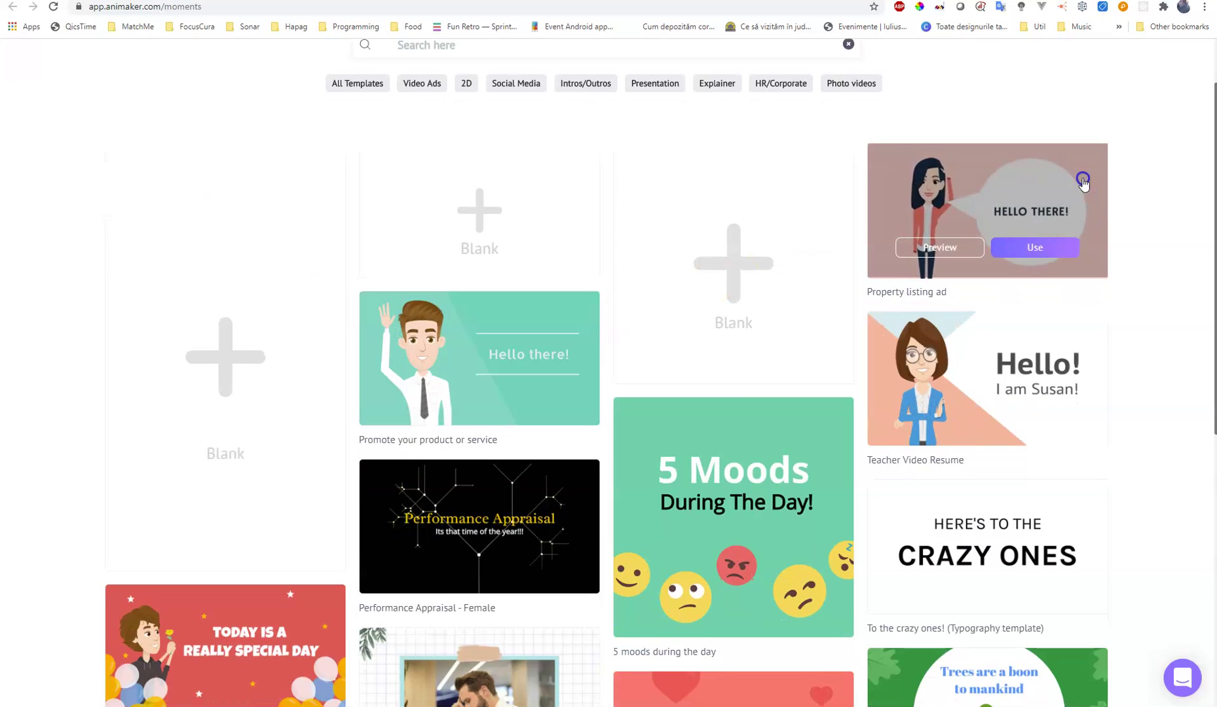
click(943, 249)
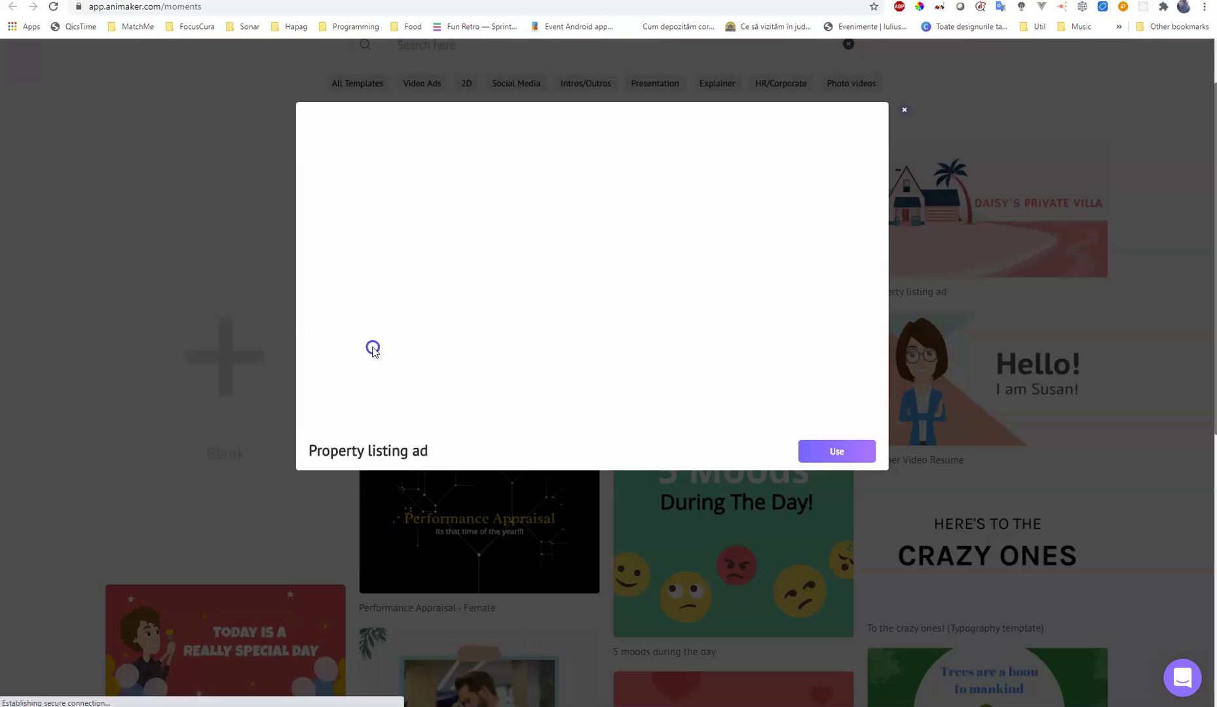
click(303, 421)
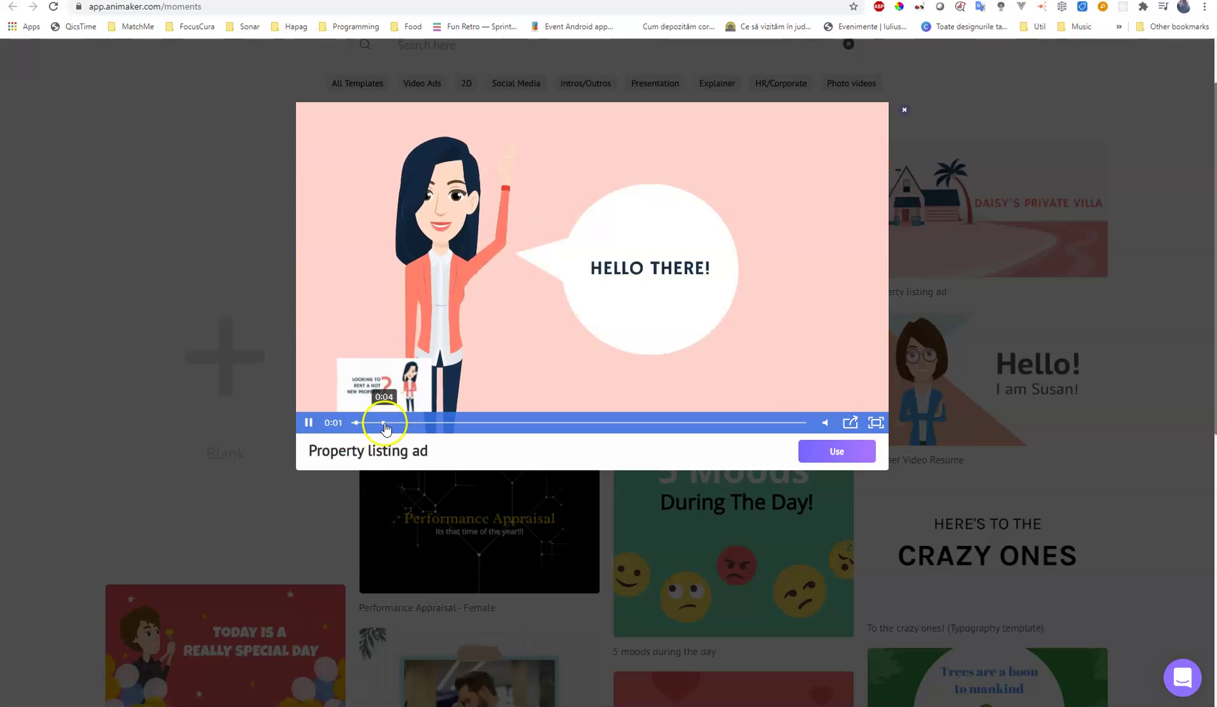
click(385, 423)
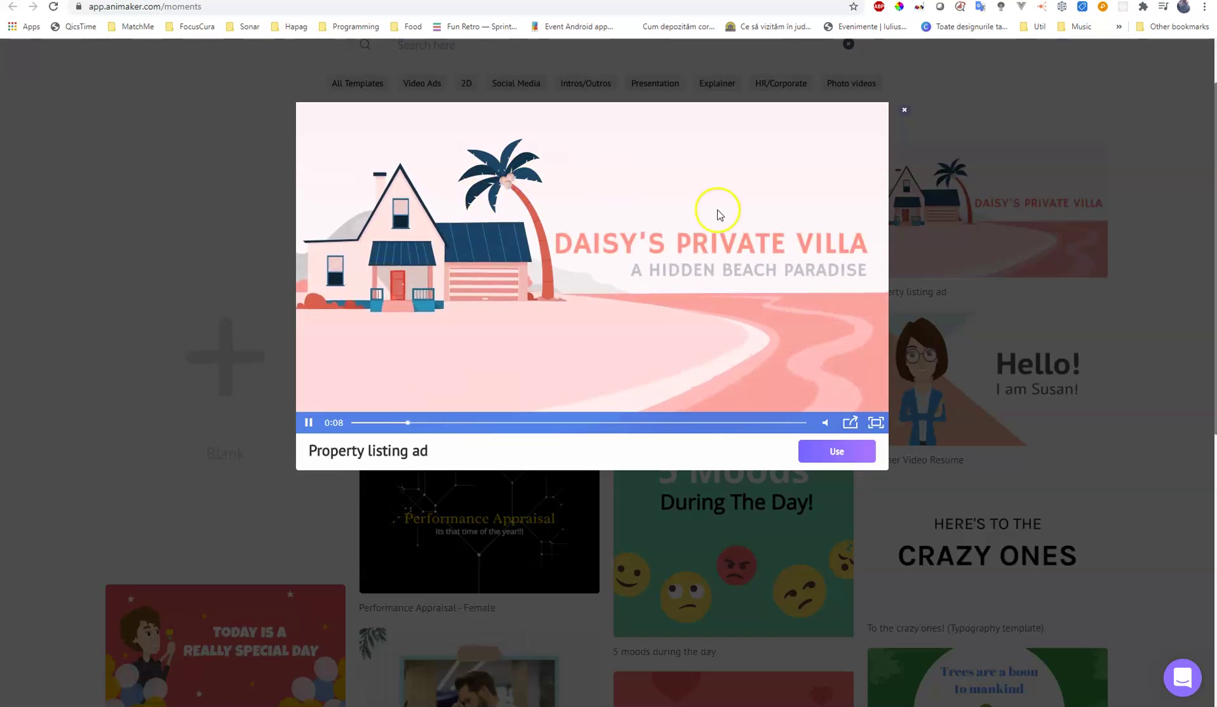
click(551, 424)
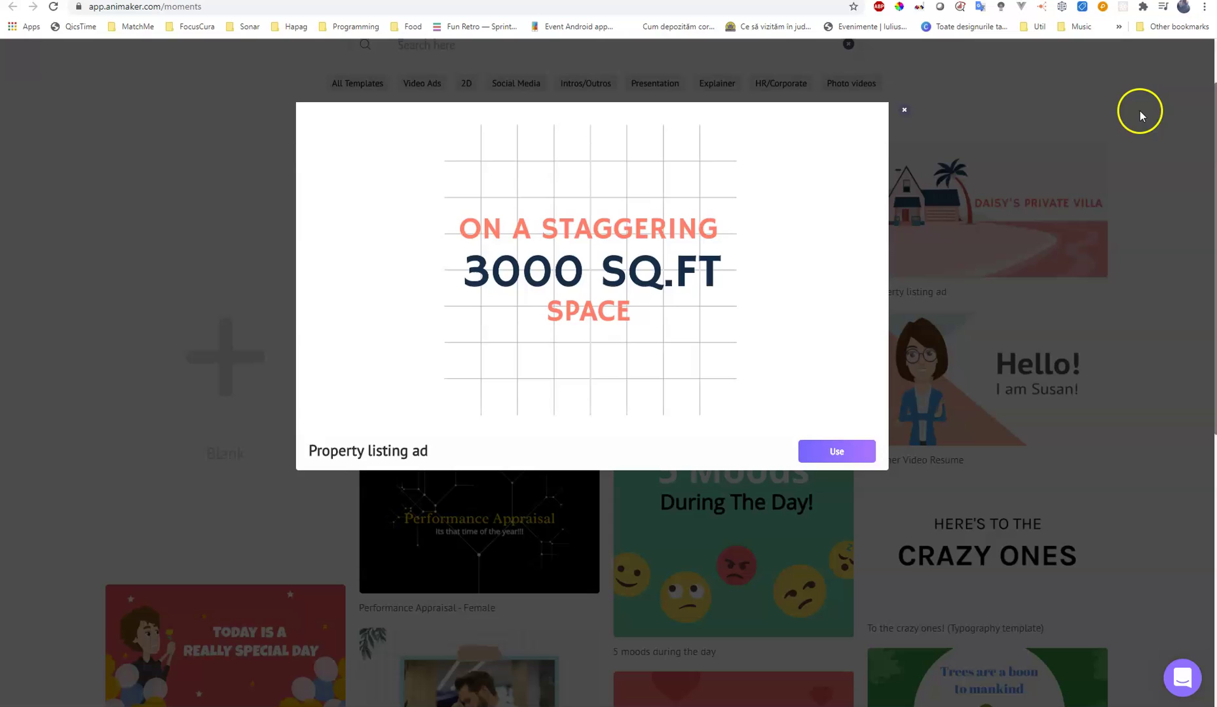
click(905, 113)
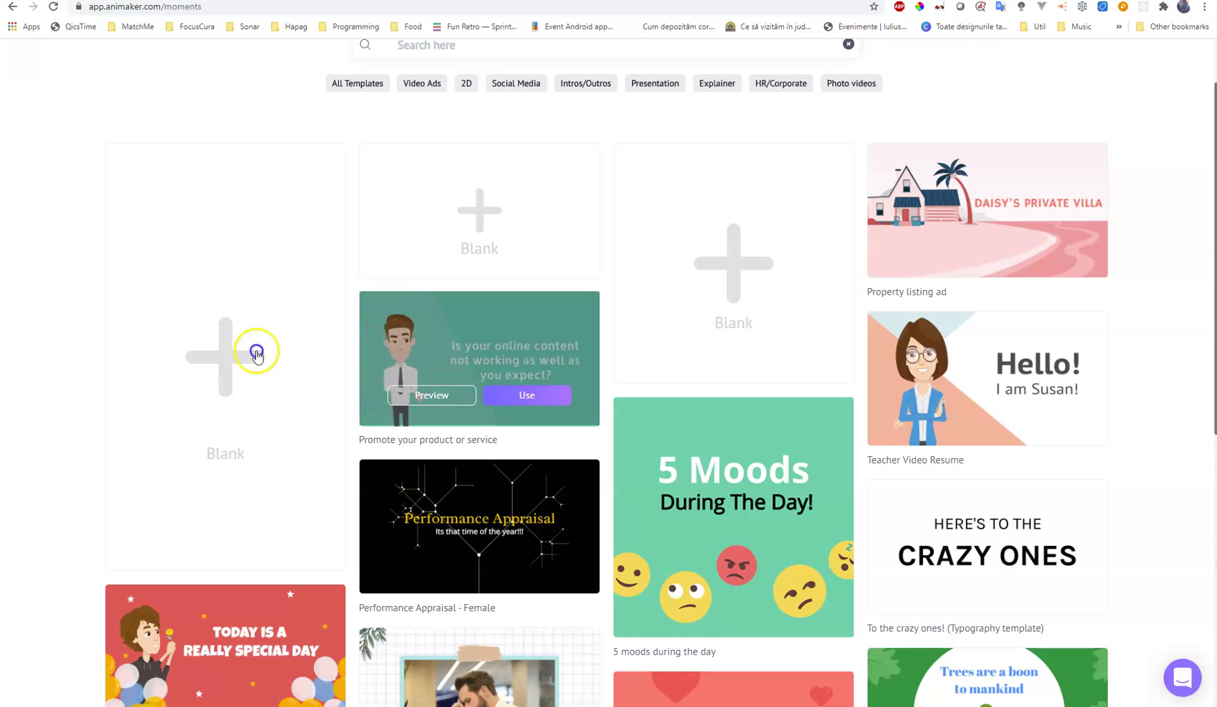
Preview the Teacher Video Resume template and play its video
scroll(253, 348, down, 3)
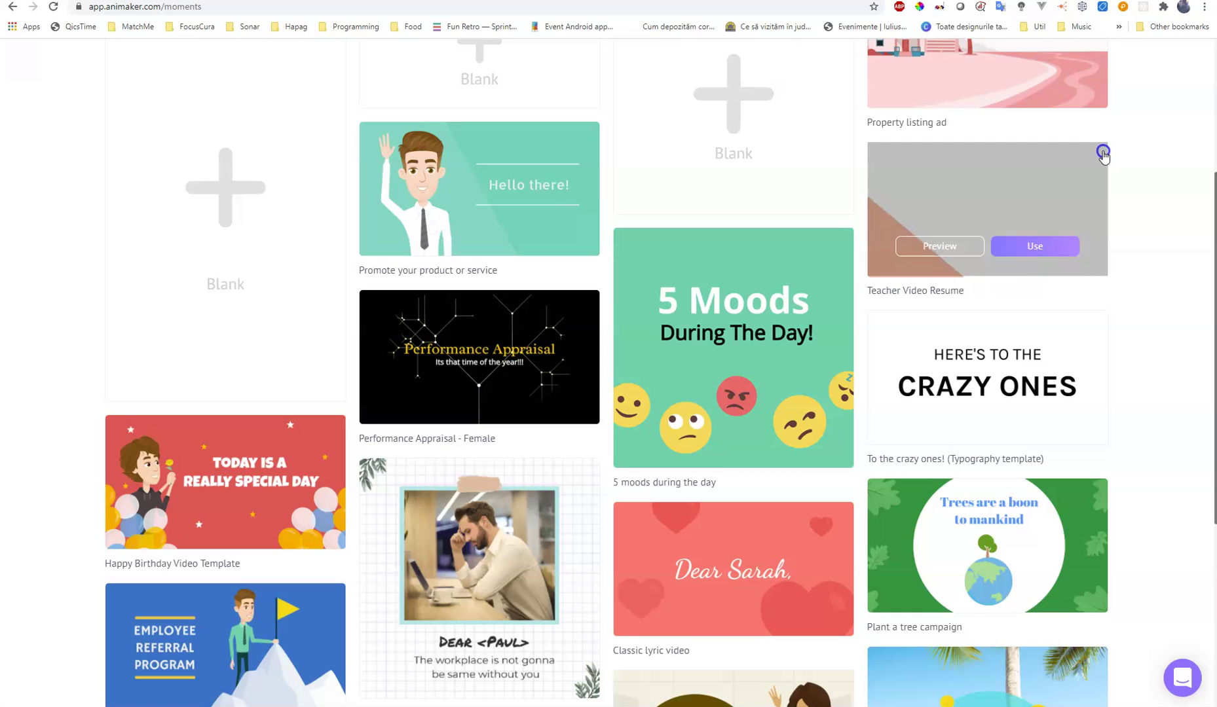
scroll(1127, 306, up, 3)
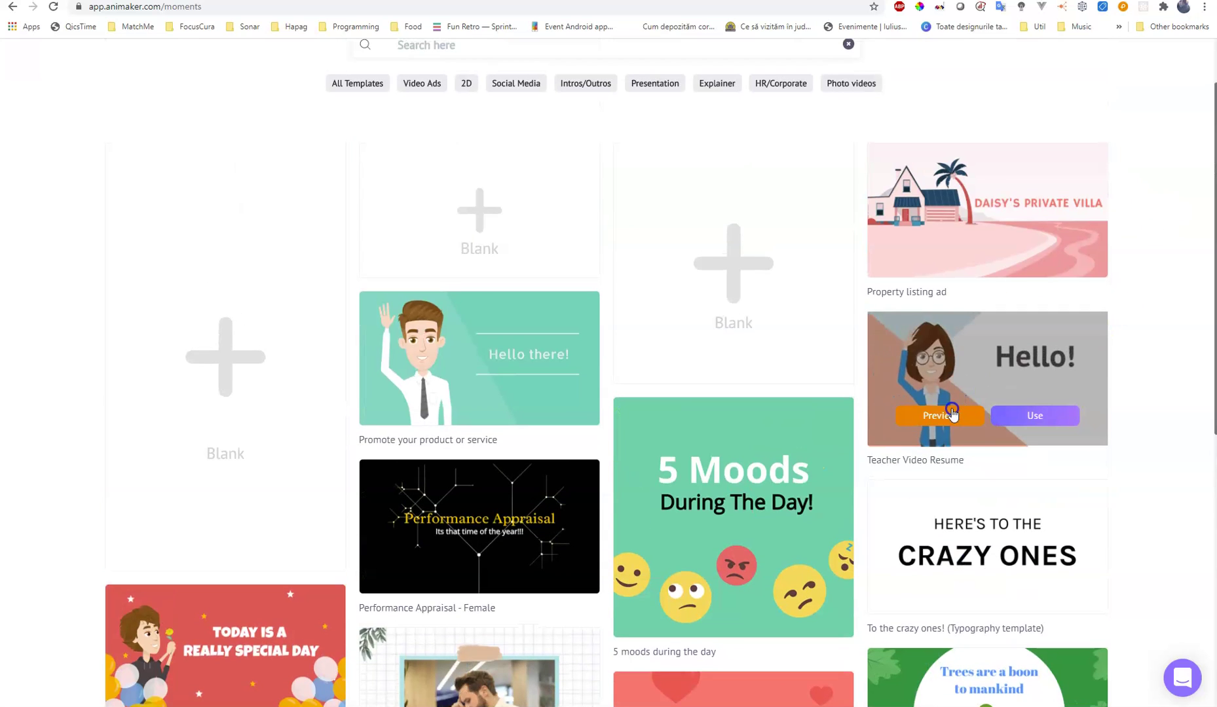
click(950, 409)
click(332, 418)
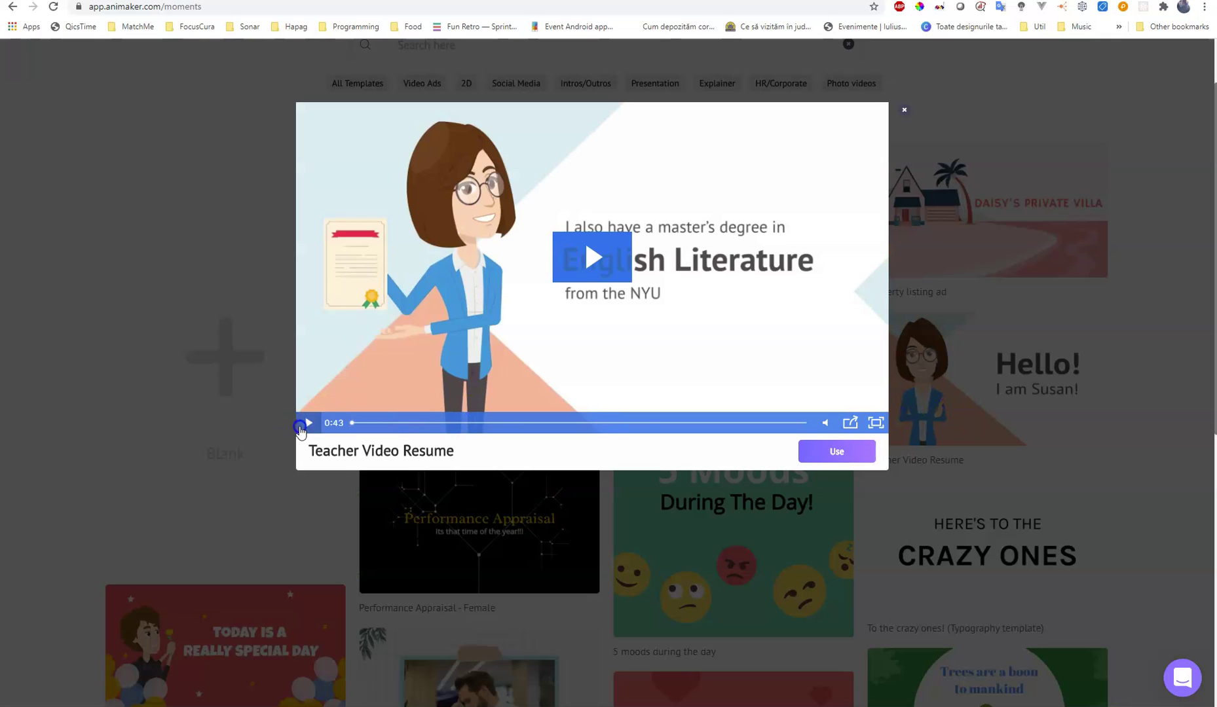
click(300, 427)
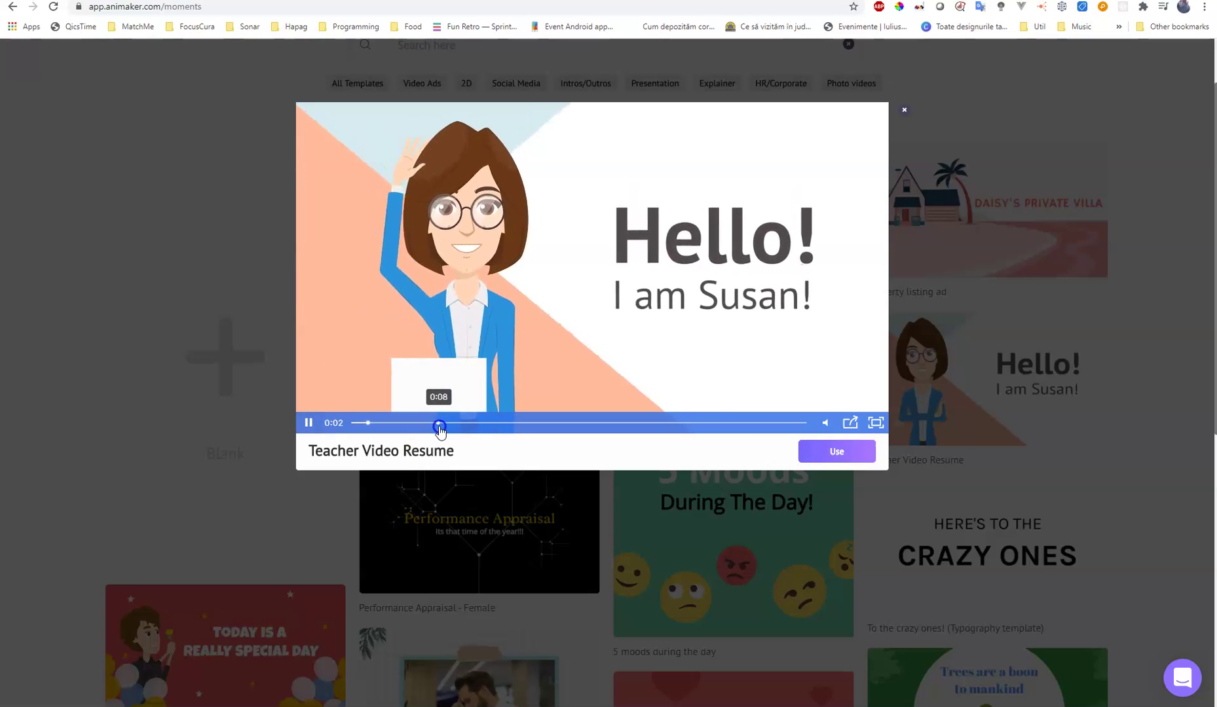
mouse_move(825, 422)
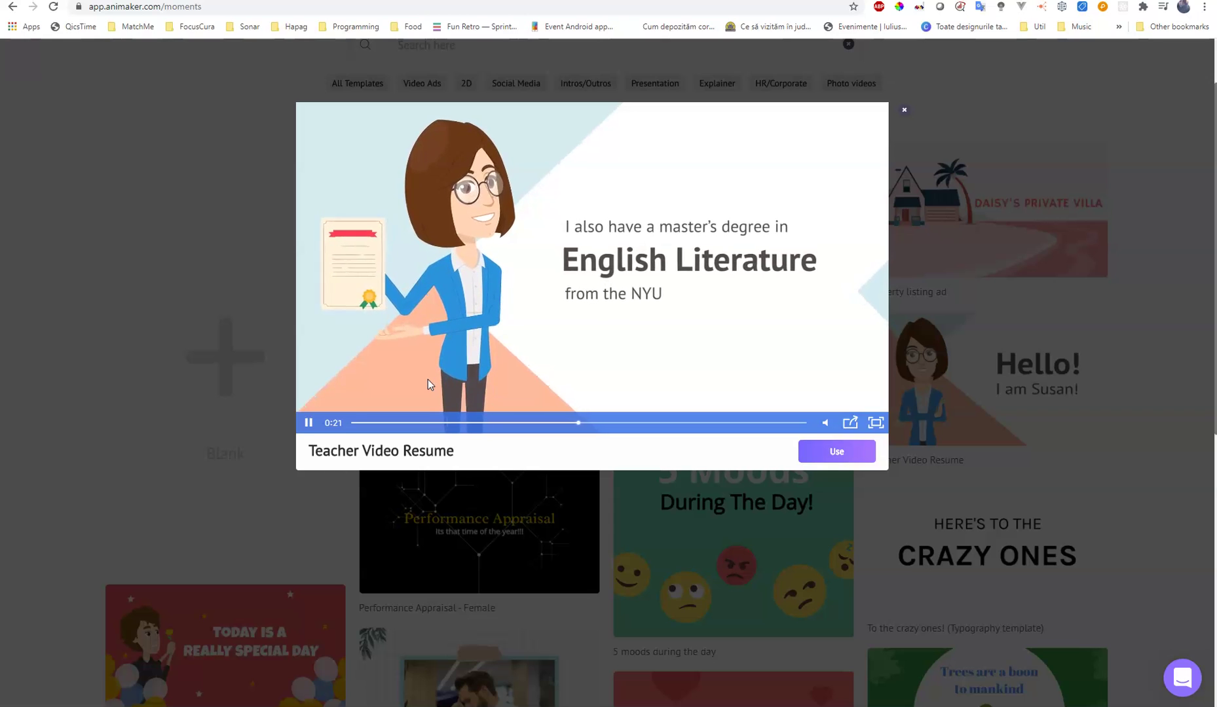
click(583, 314)
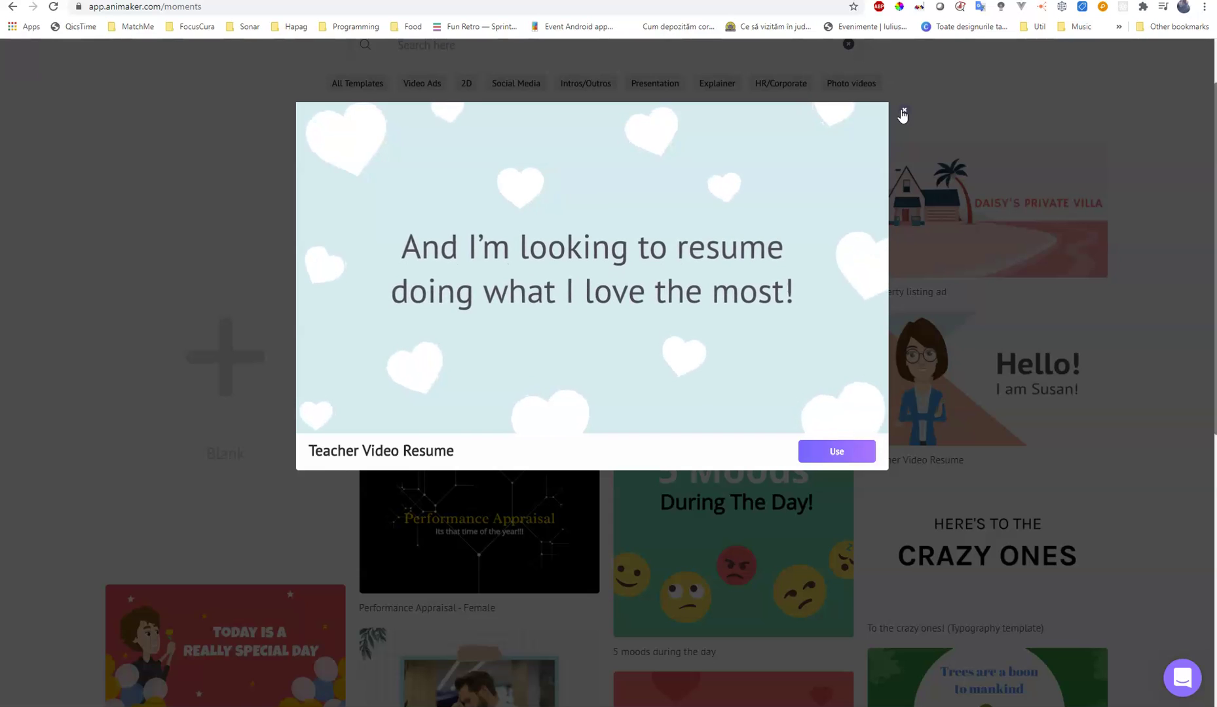
Use the Teacher Video Resume template for a new video project and select Scene 1 in the editor
click(837, 453)
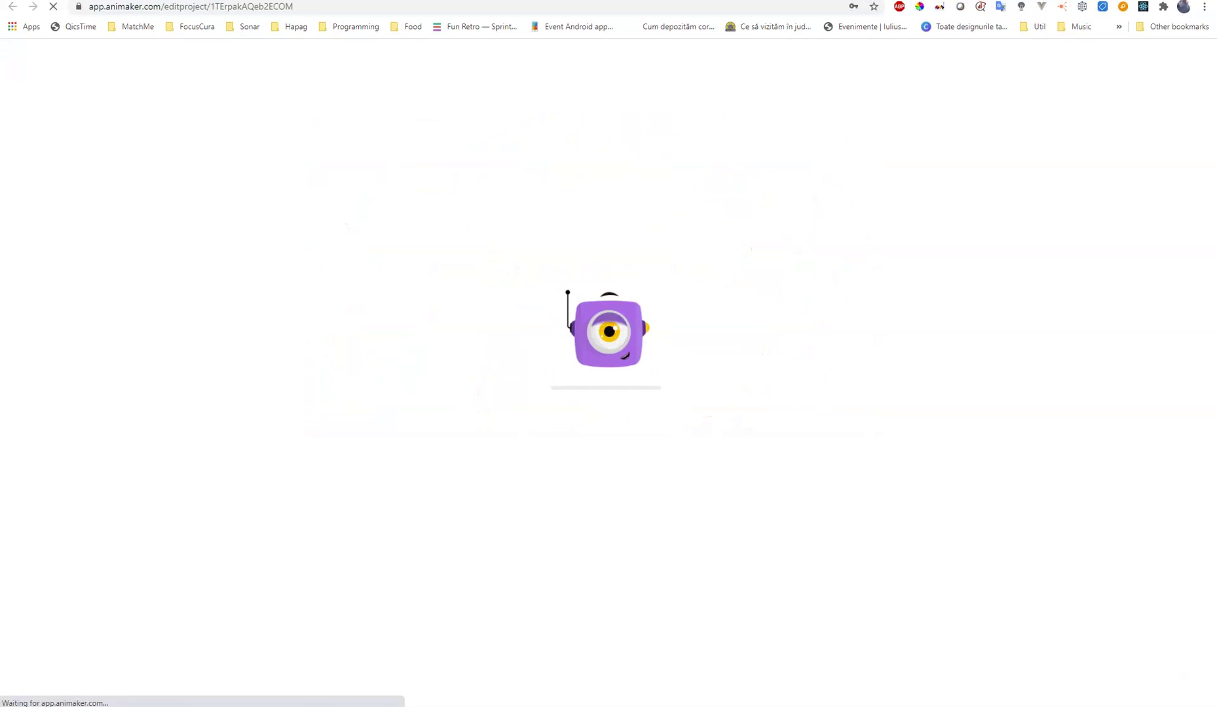
click(560, 222)
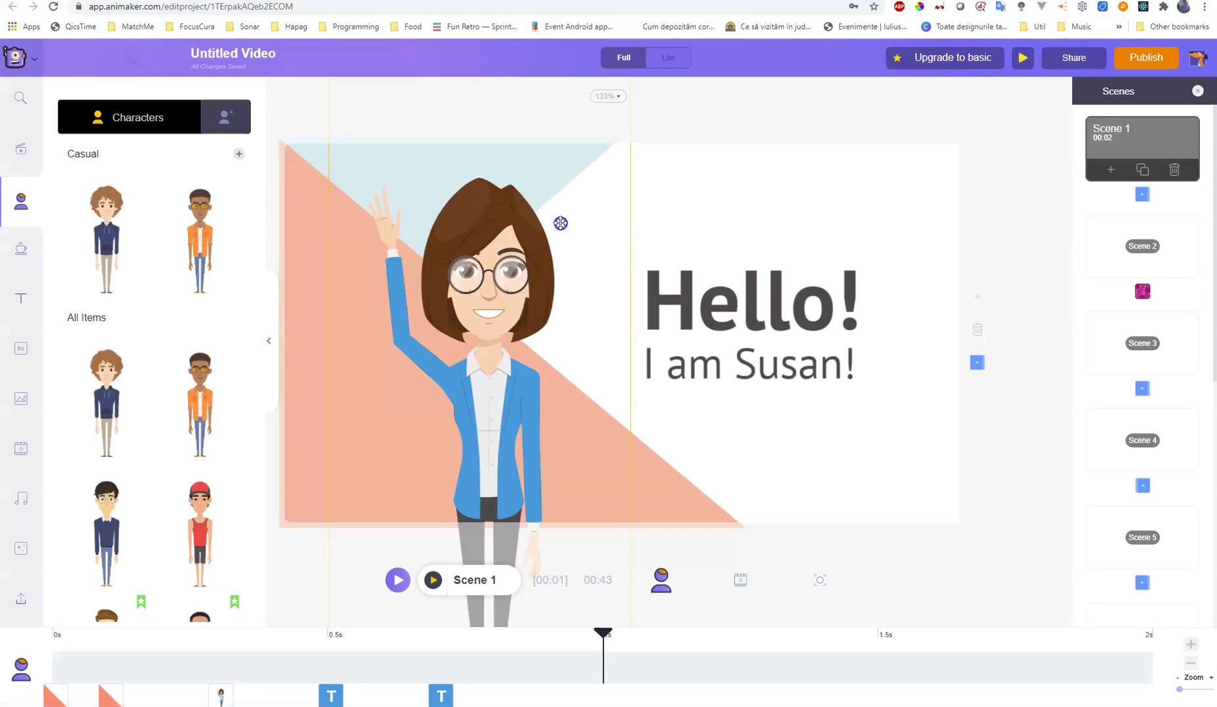
click(1121, 141)
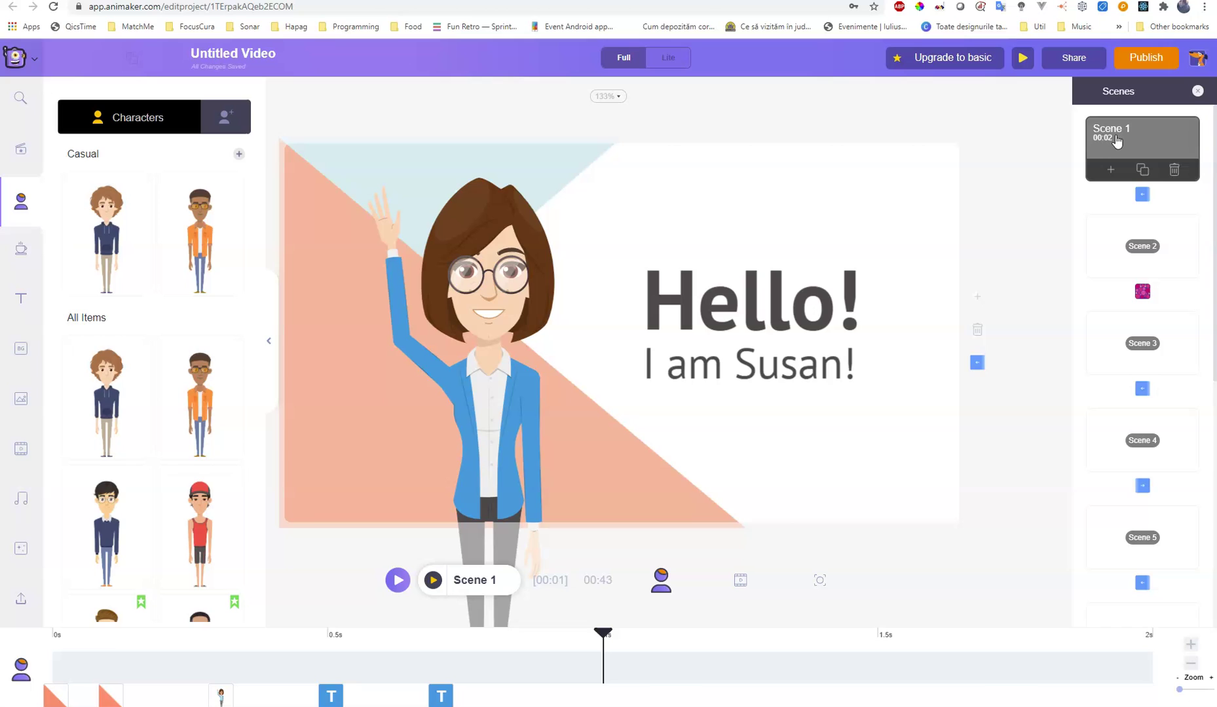
Look through Scenes 1 to 6 of the template to review their characters and text, and return to Scene 1
click(1127, 140)
click(1151, 230)
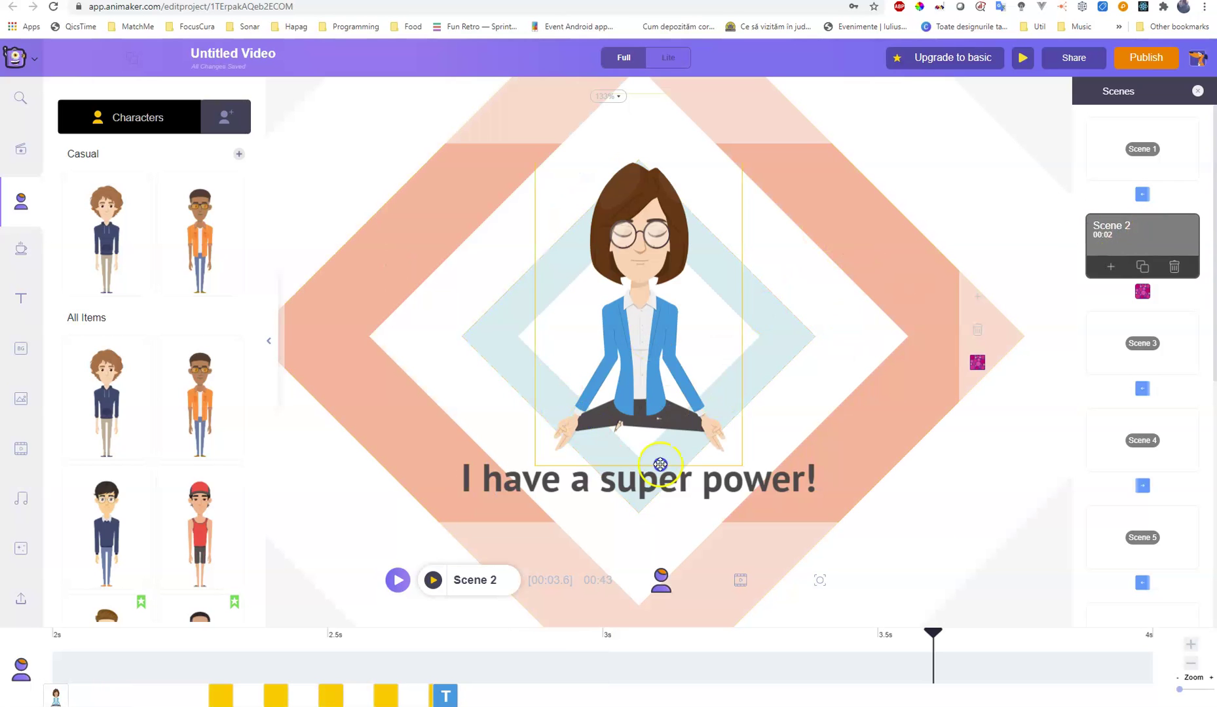
click(860, 489)
click(1156, 324)
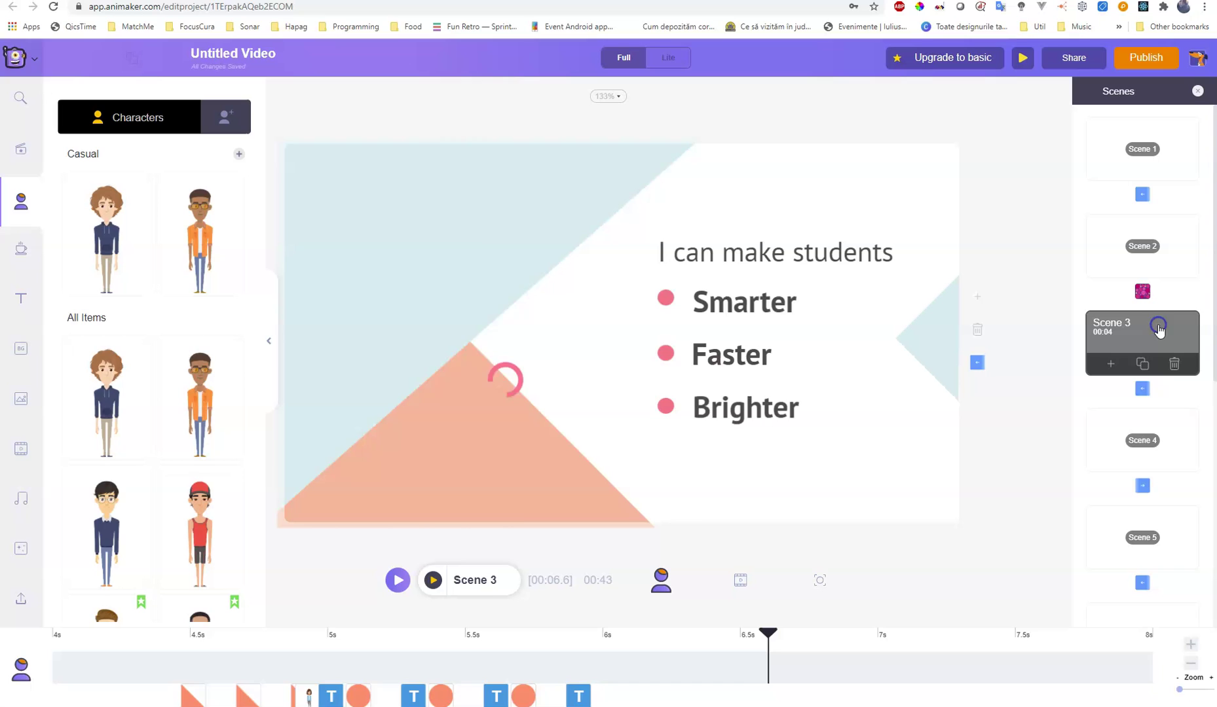
click(745, 202)
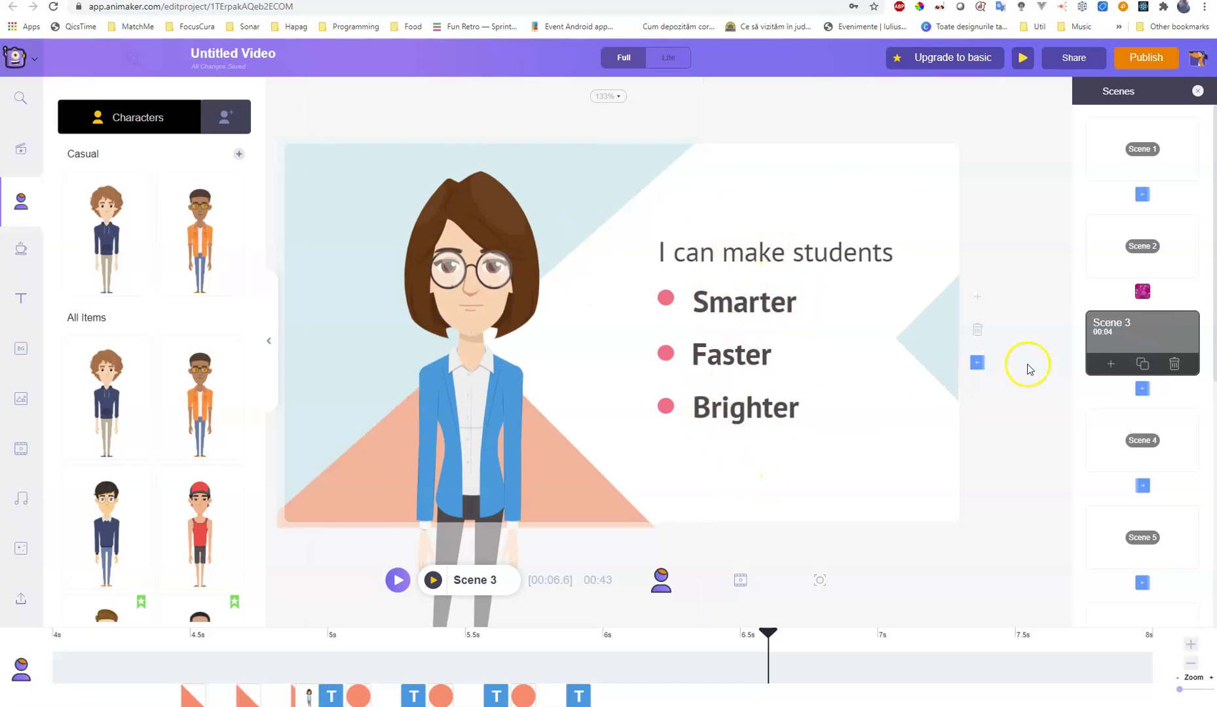
click(1177, 421)
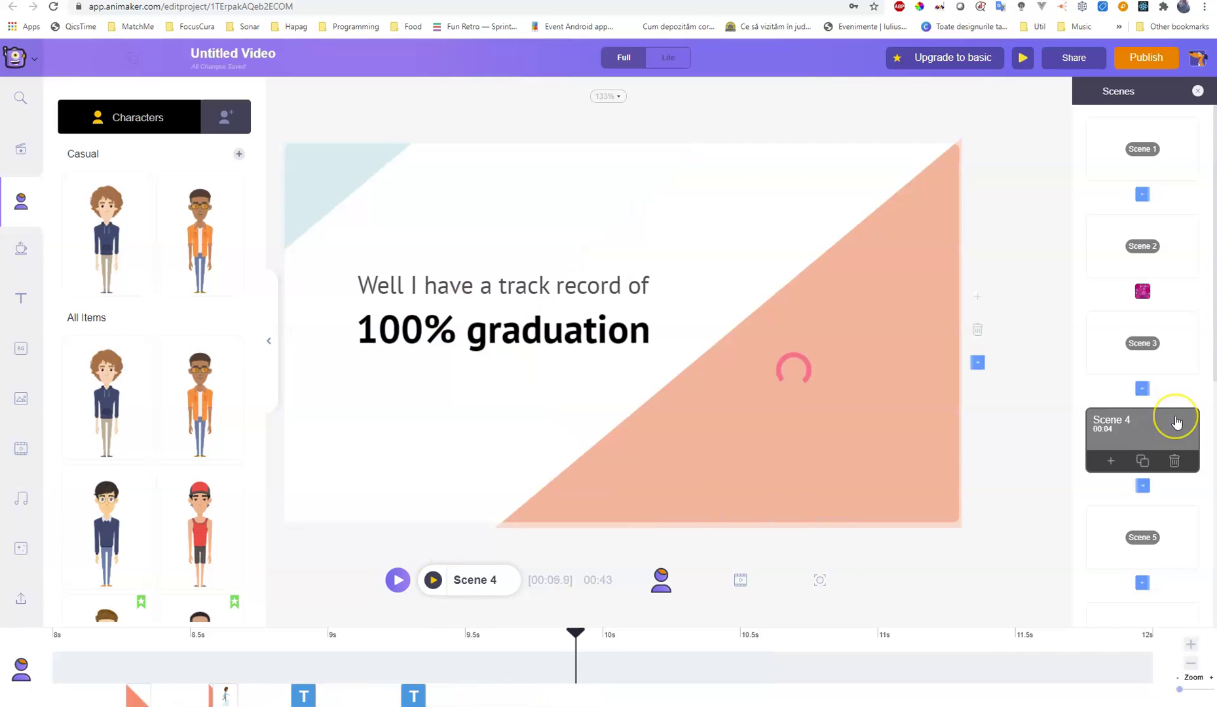
click(1172, 535)
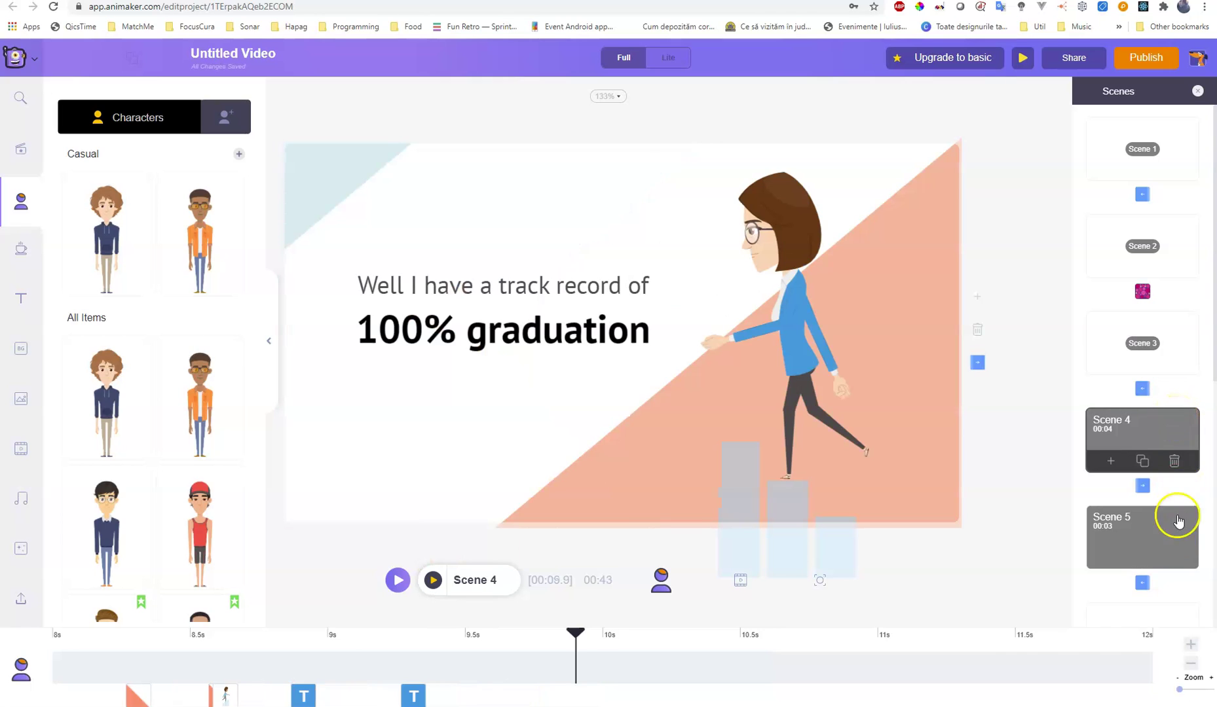
scroll(1170, 538, down, 2)
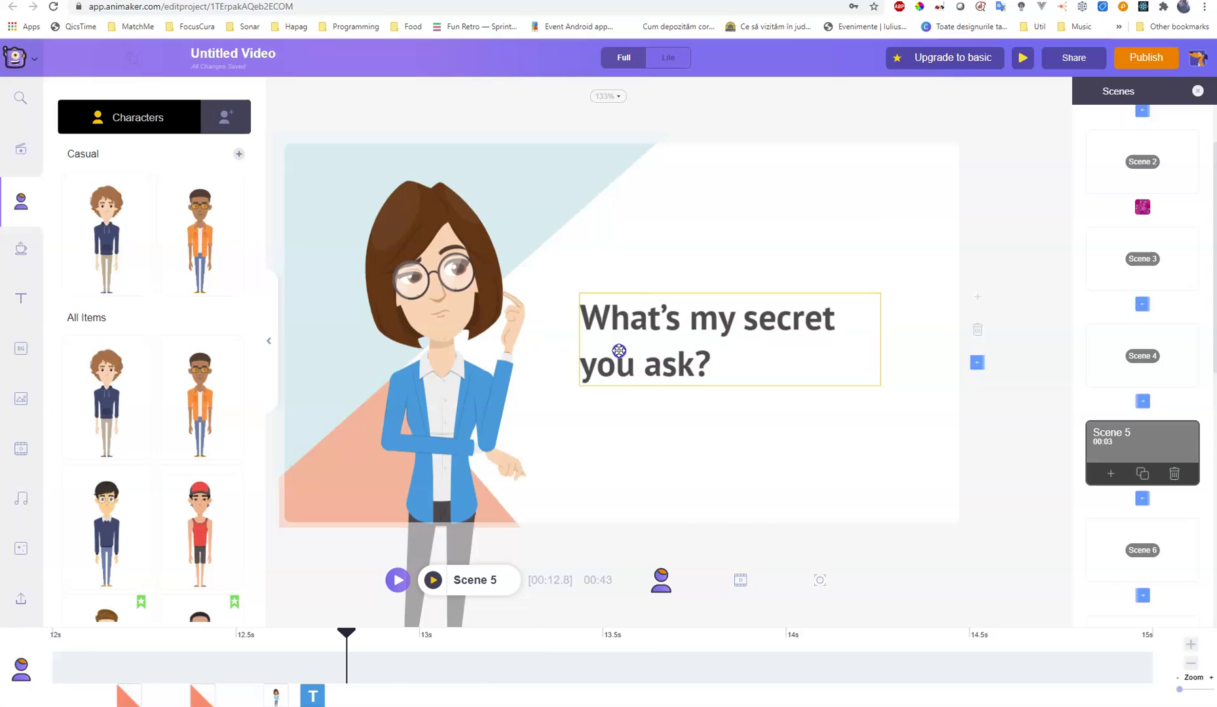
click(1122, 529)
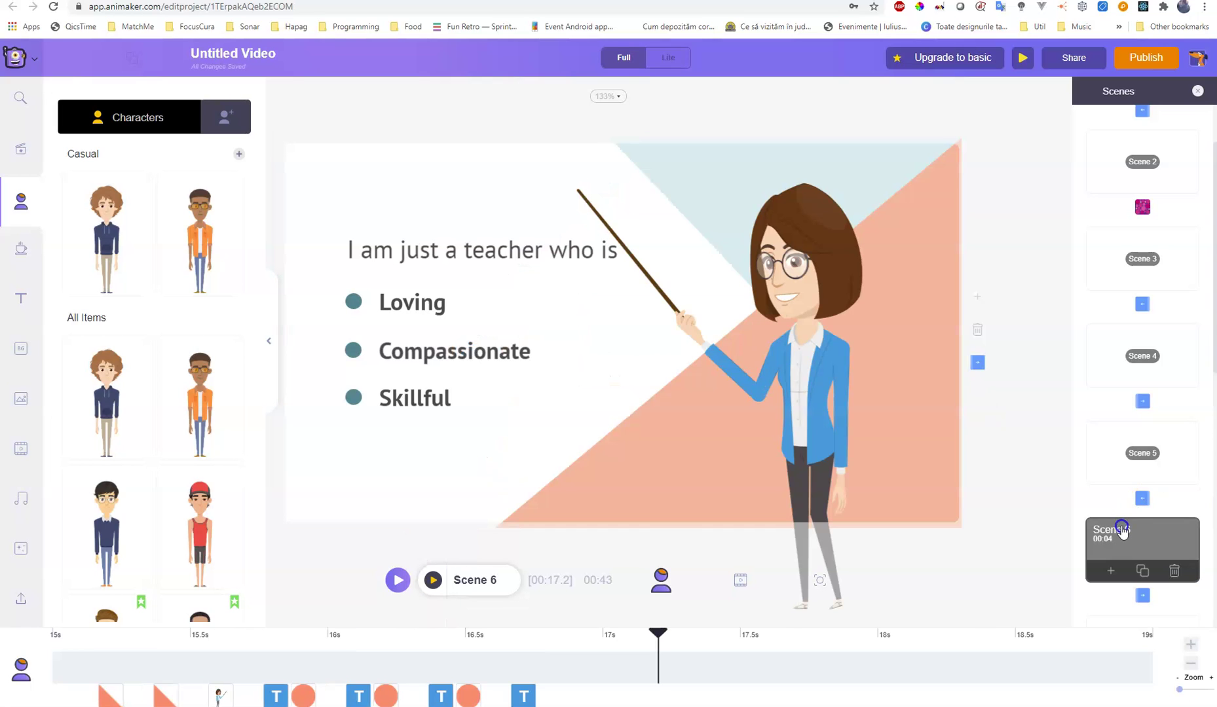
scroll(1122, 529, down, 3)
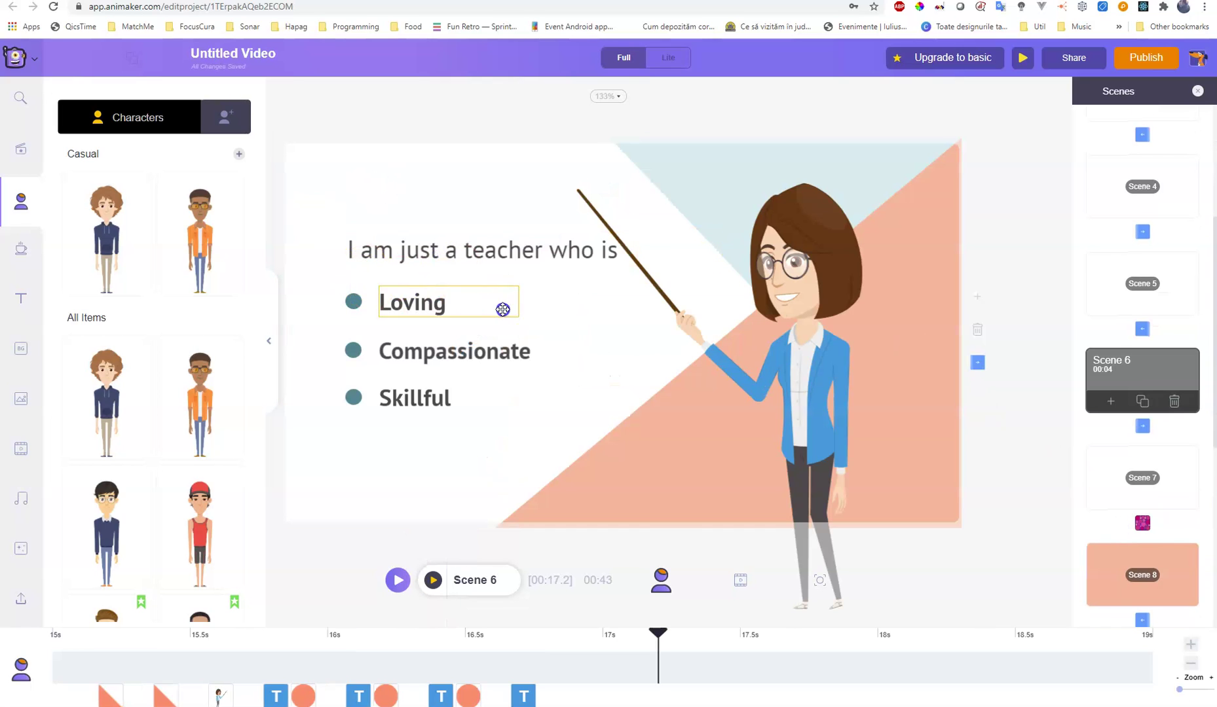
scroll(1115, 488, up, 2)
scroll(1115, 488, up, 3)
click(1143, 141)
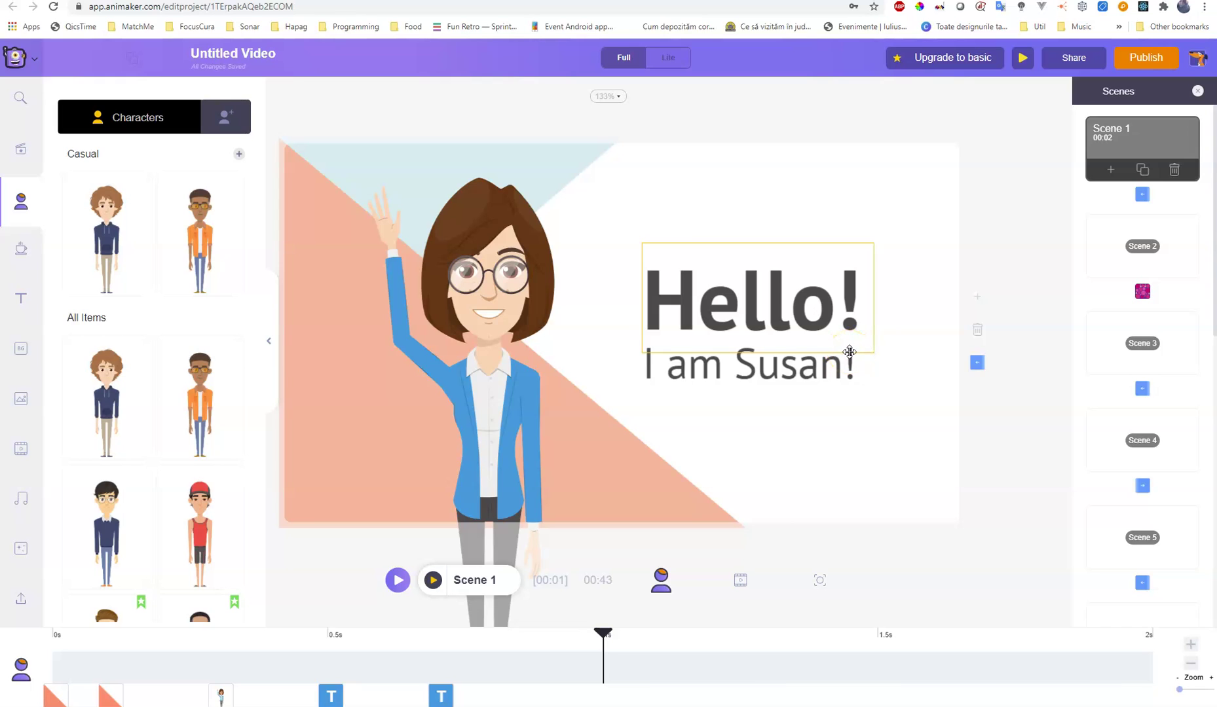
Browse the available characters and add the saved custom woman in the green jacket to Scene 1
click(515, 332)
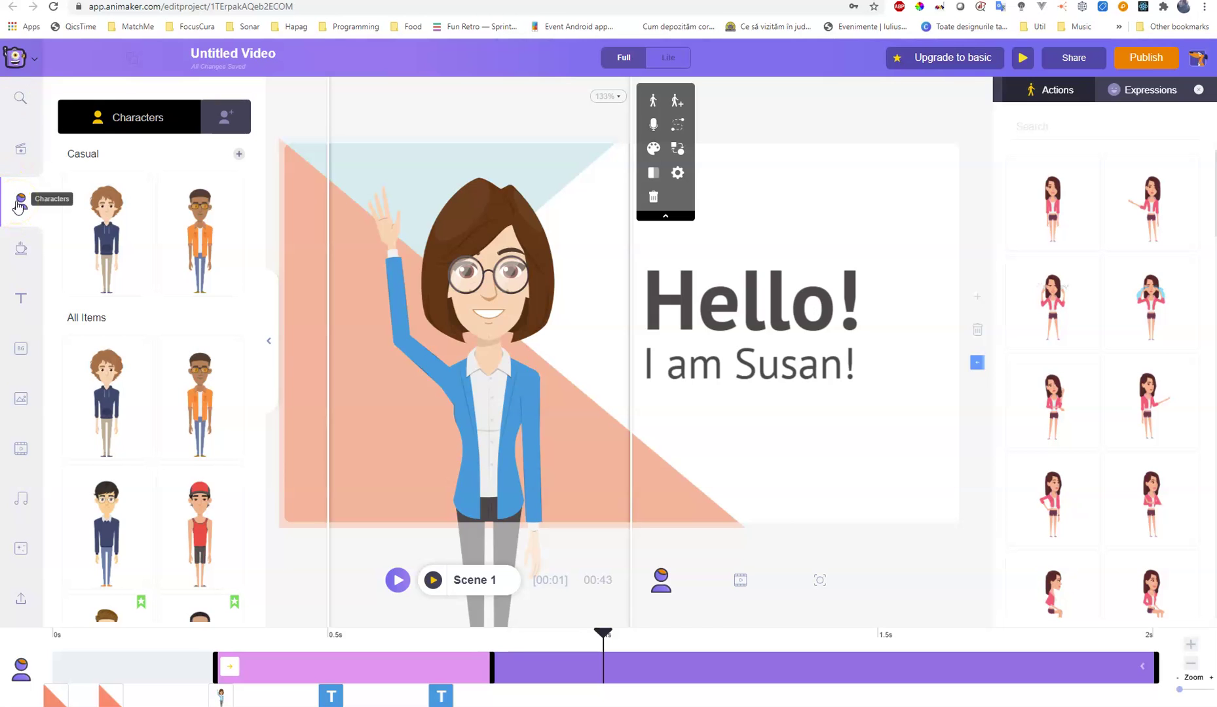
scroll(133, 283, down, 5)
scroll(137, 289, up, 5)
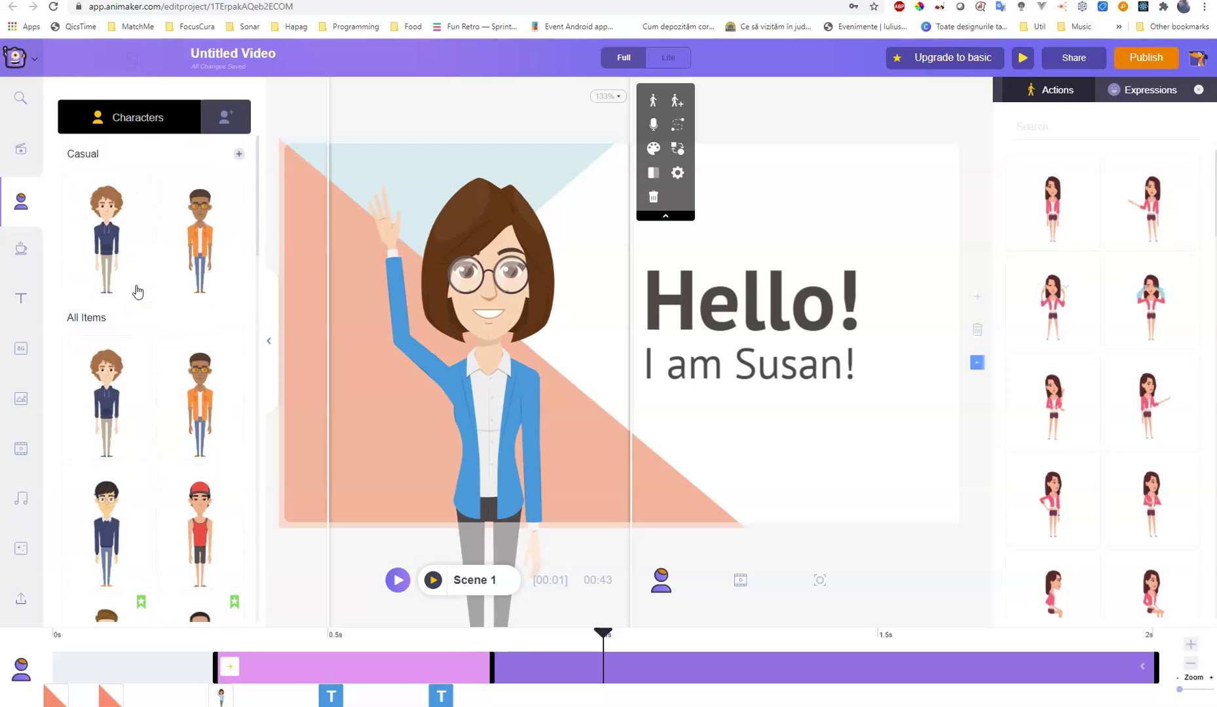
scroll(138, 291, down, 1)
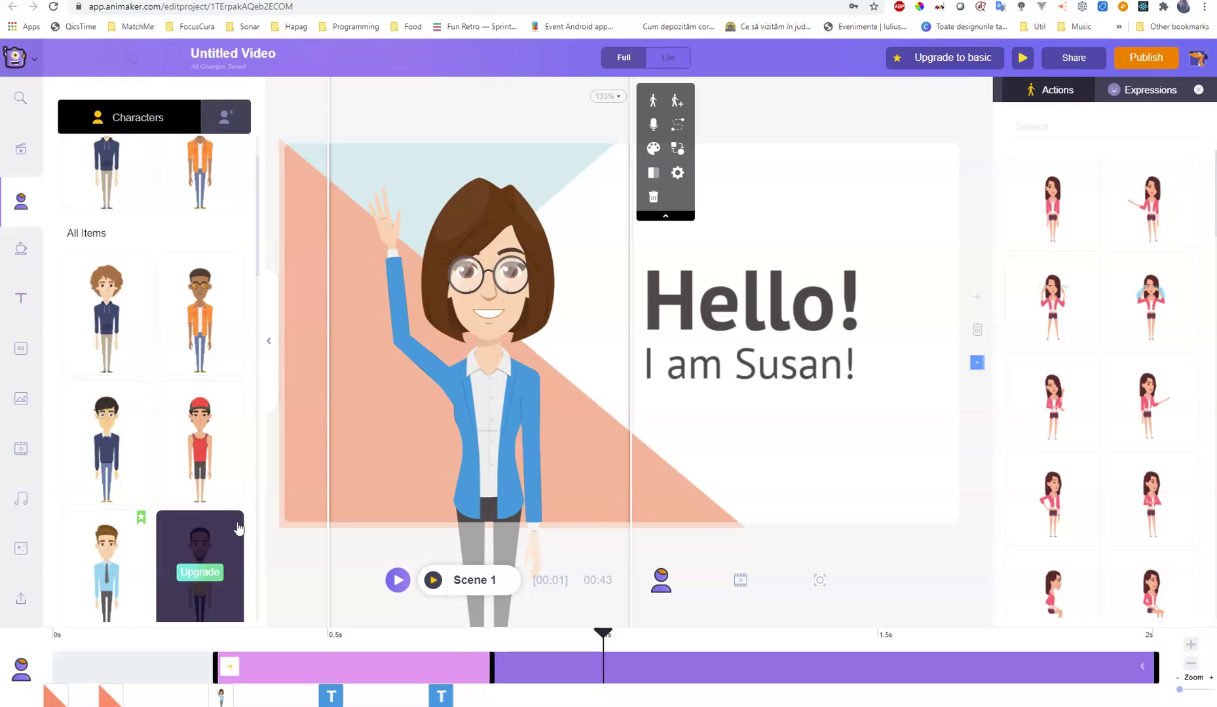
click(232, 112)
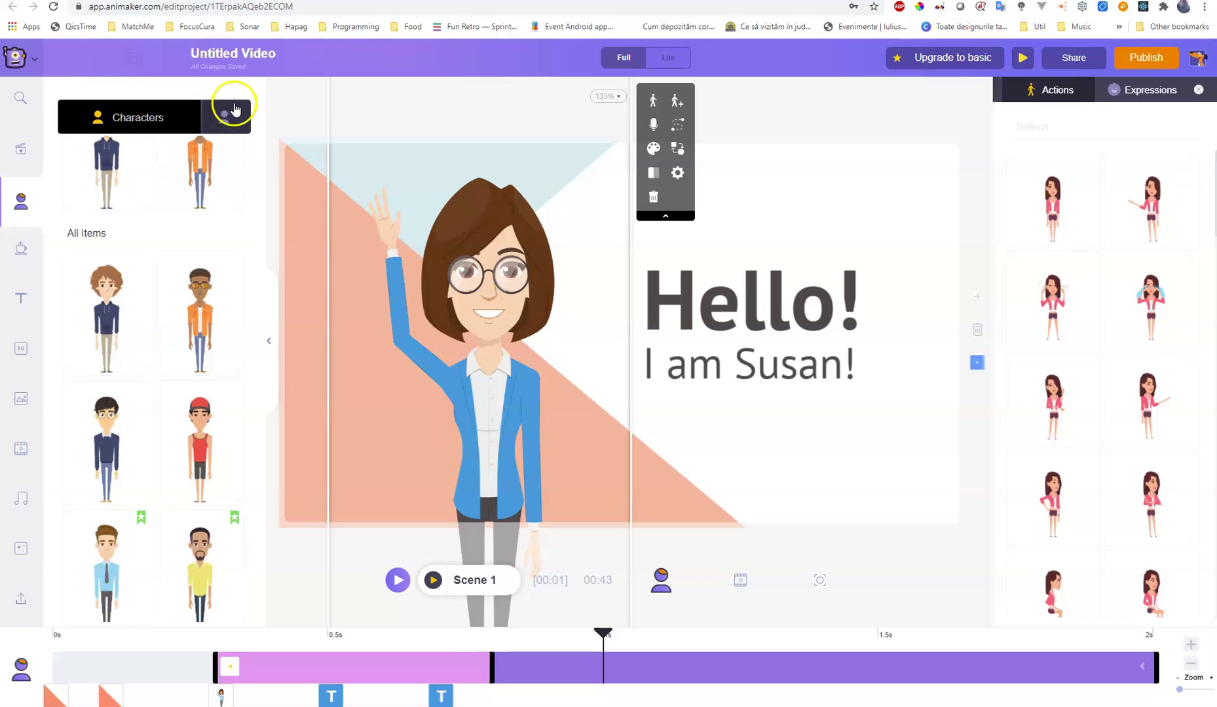
click(223, 123)
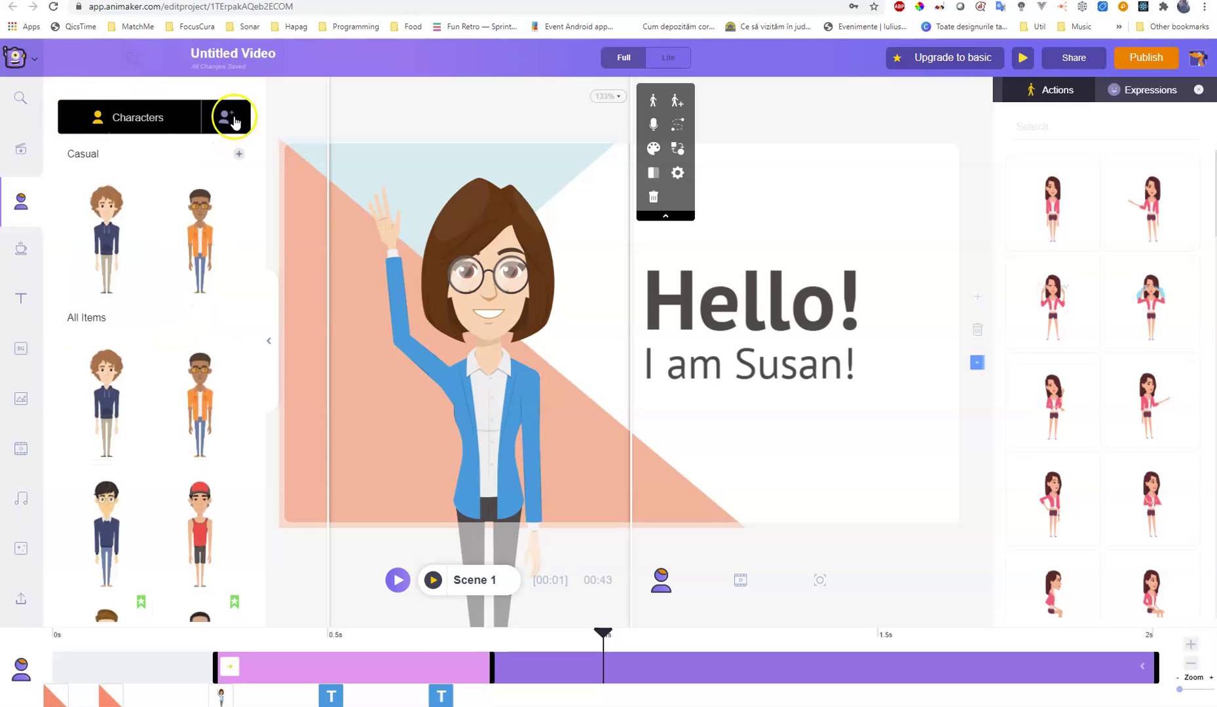
click(233, 121)
click(121, 261)
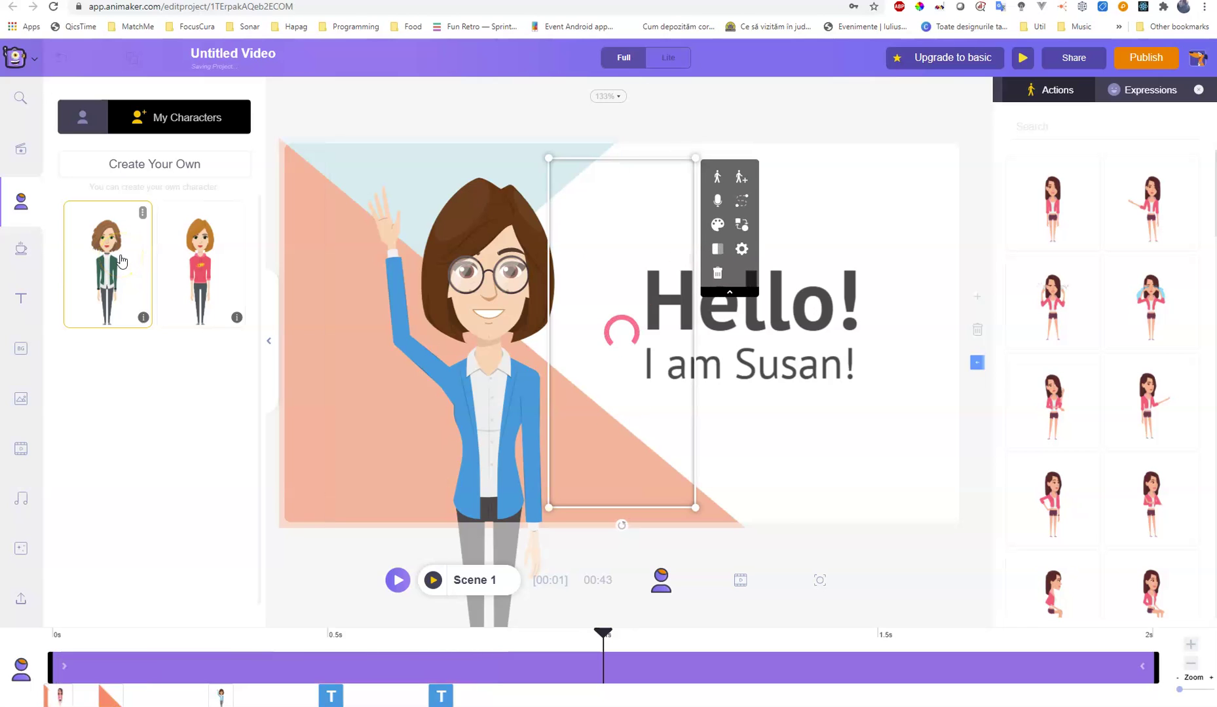
Delete the template's waving woman in the blue jacket from Scene 1
click(574, 269)
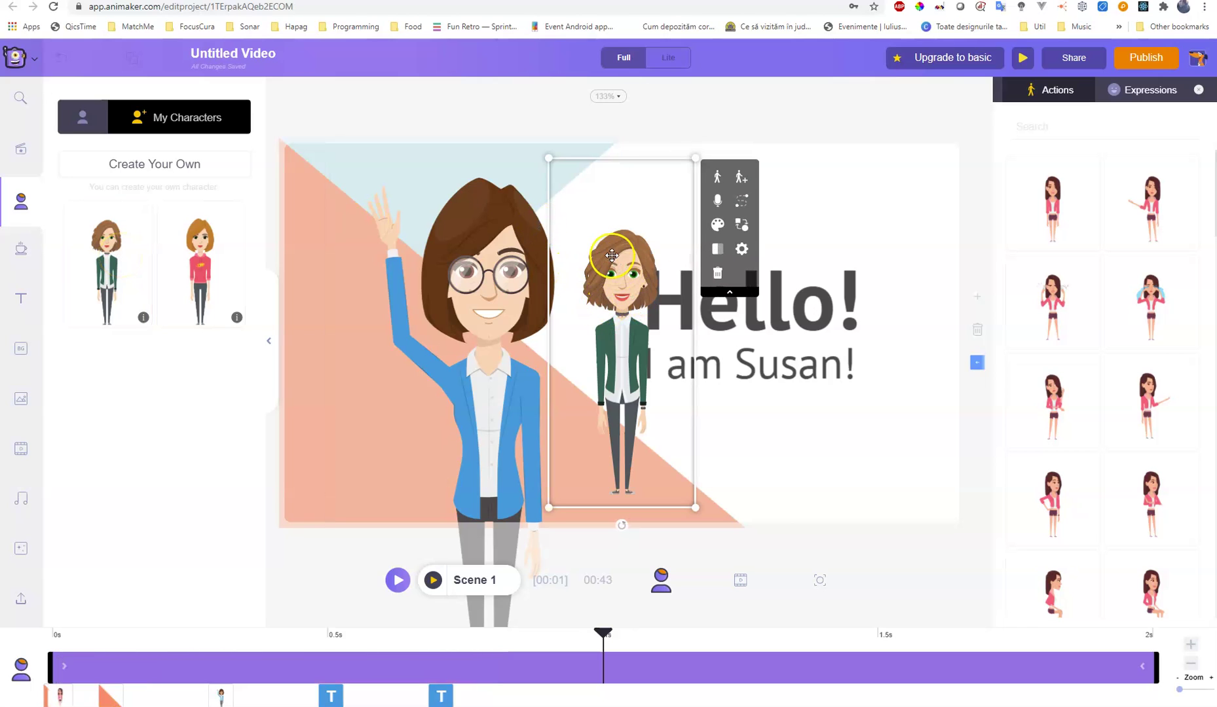
click(496, 258)
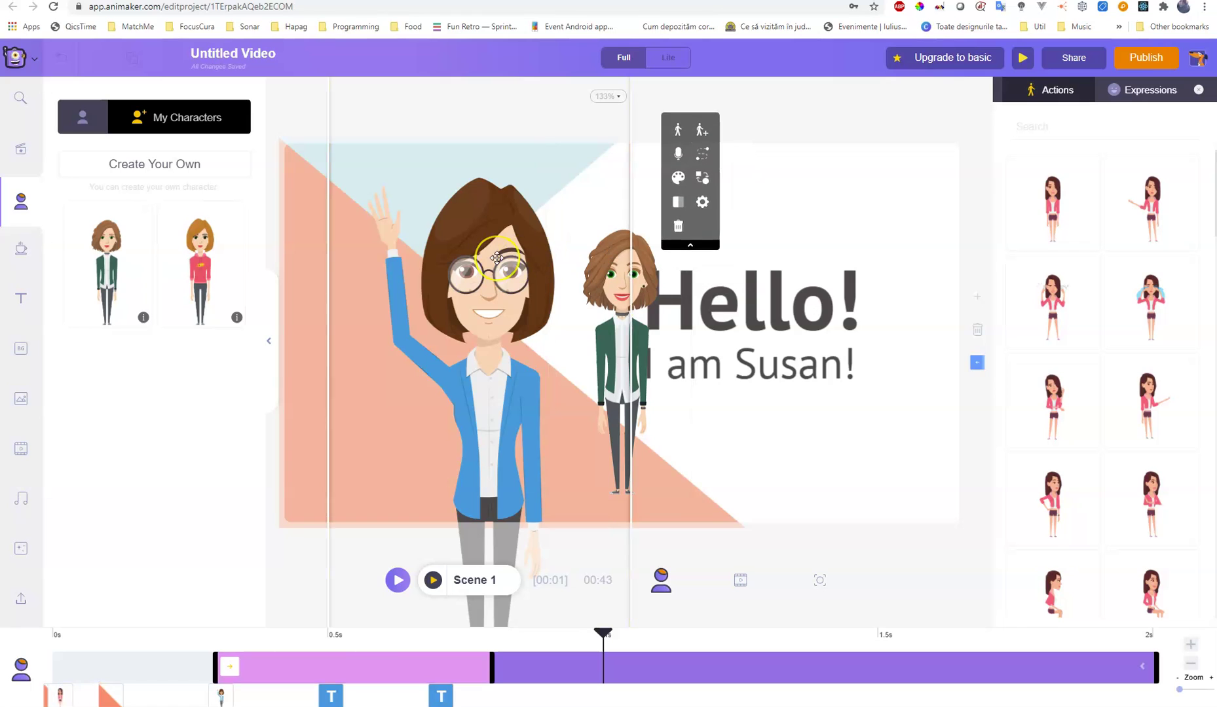
click(622, 275)
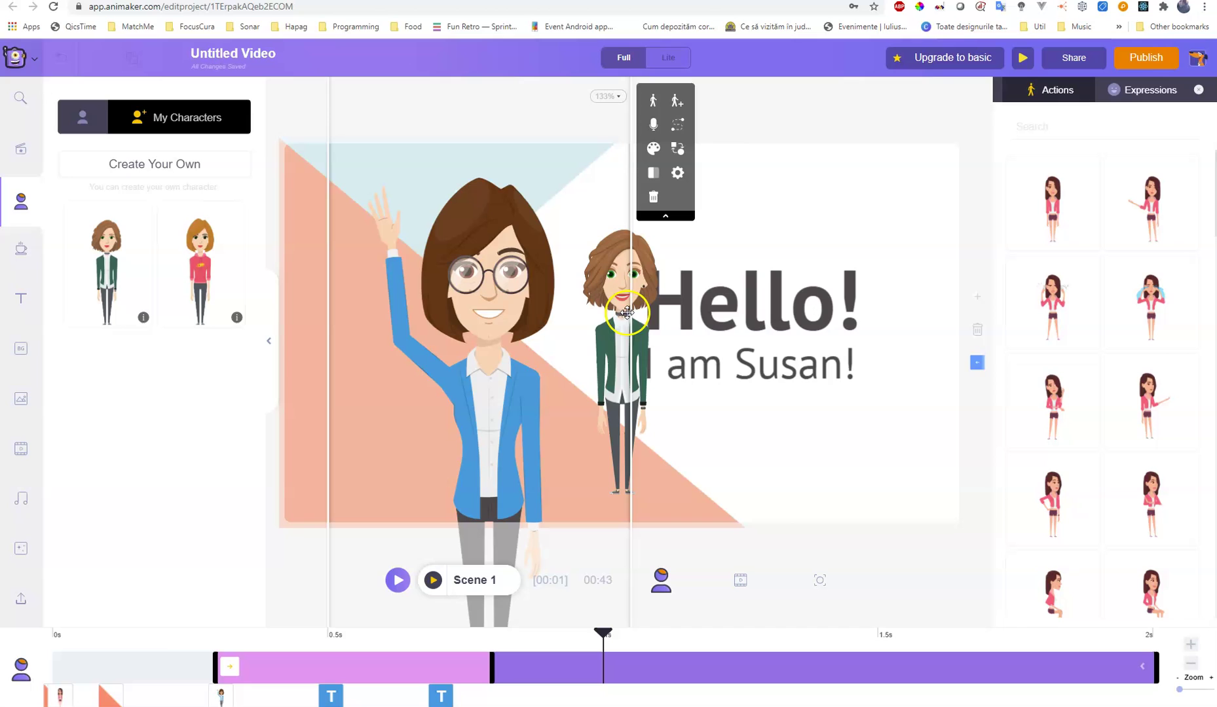
click(641, 403)
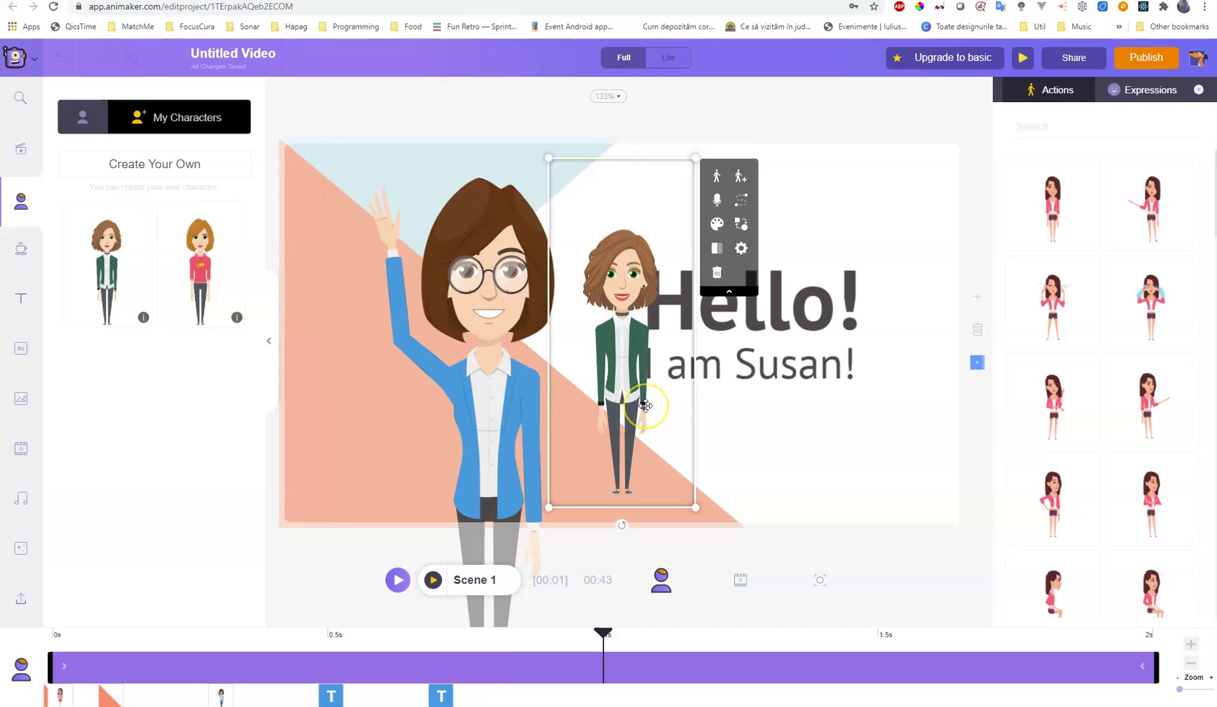
click(511, 282)
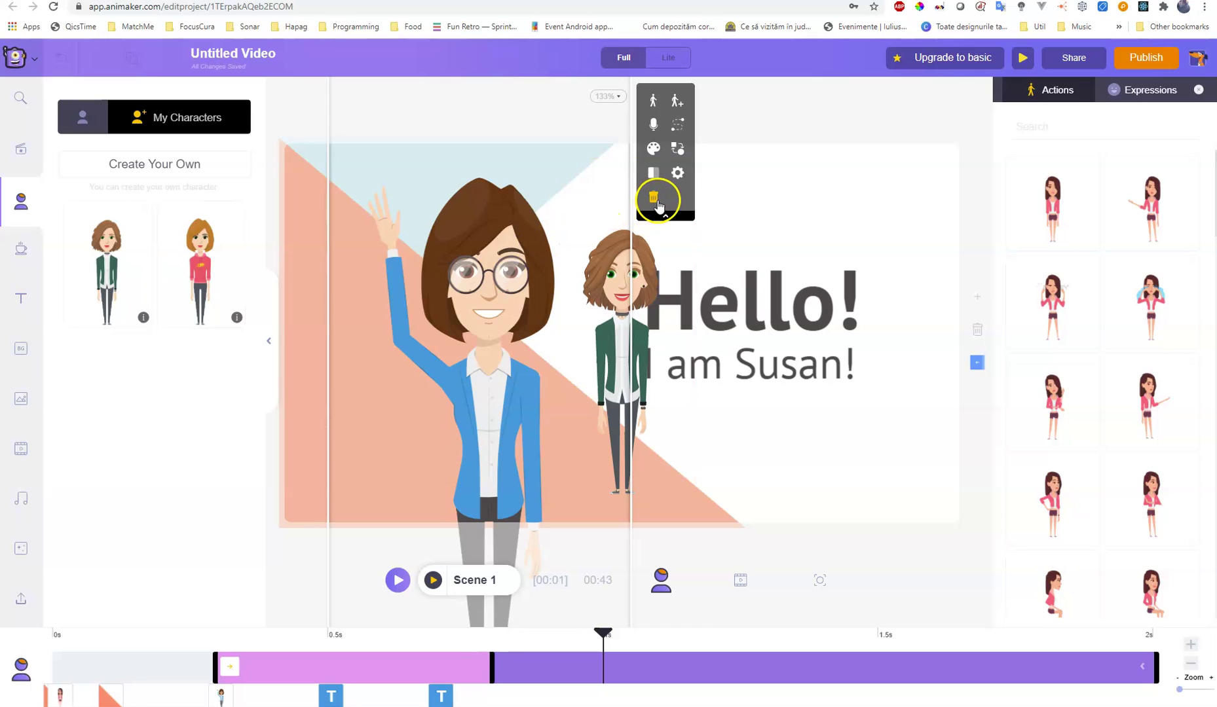
click(465, 307)
click(653, 198)
Move the green-jacket character onto the orange triangle and enlarge her to nearly the full height of the scene
click(475, 287)
drag(474, 287, 394, 302)
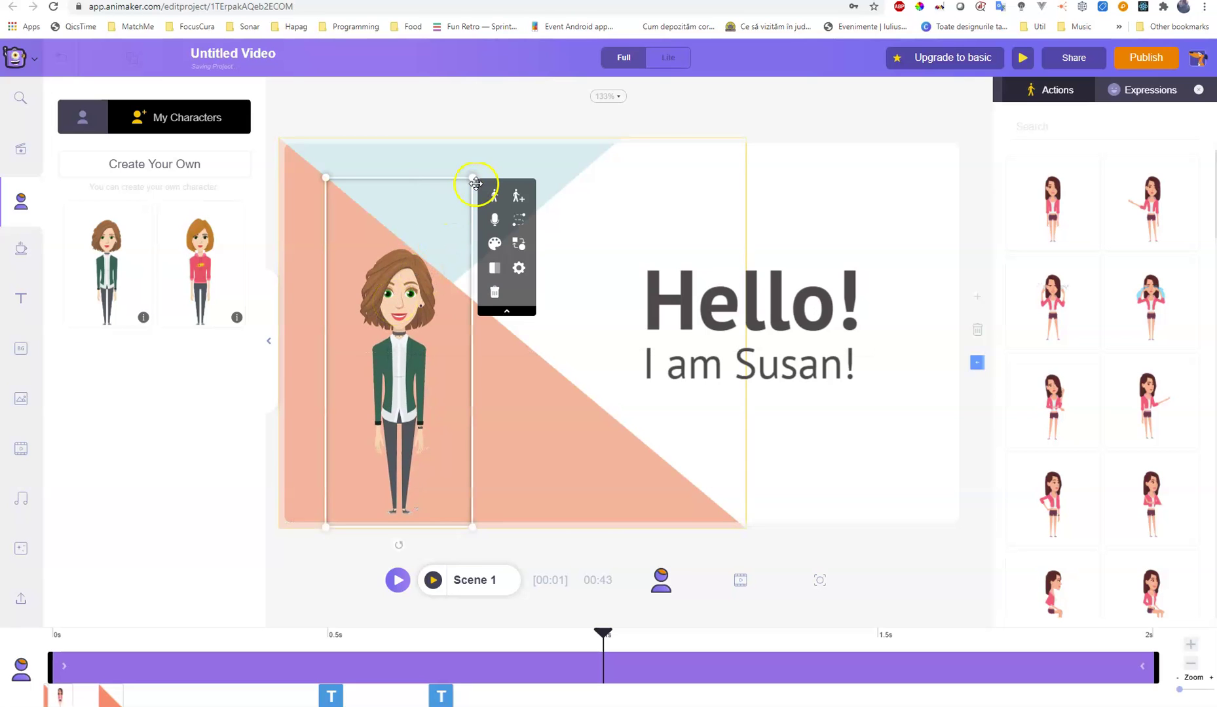
drag(473, 180, 533, 166)
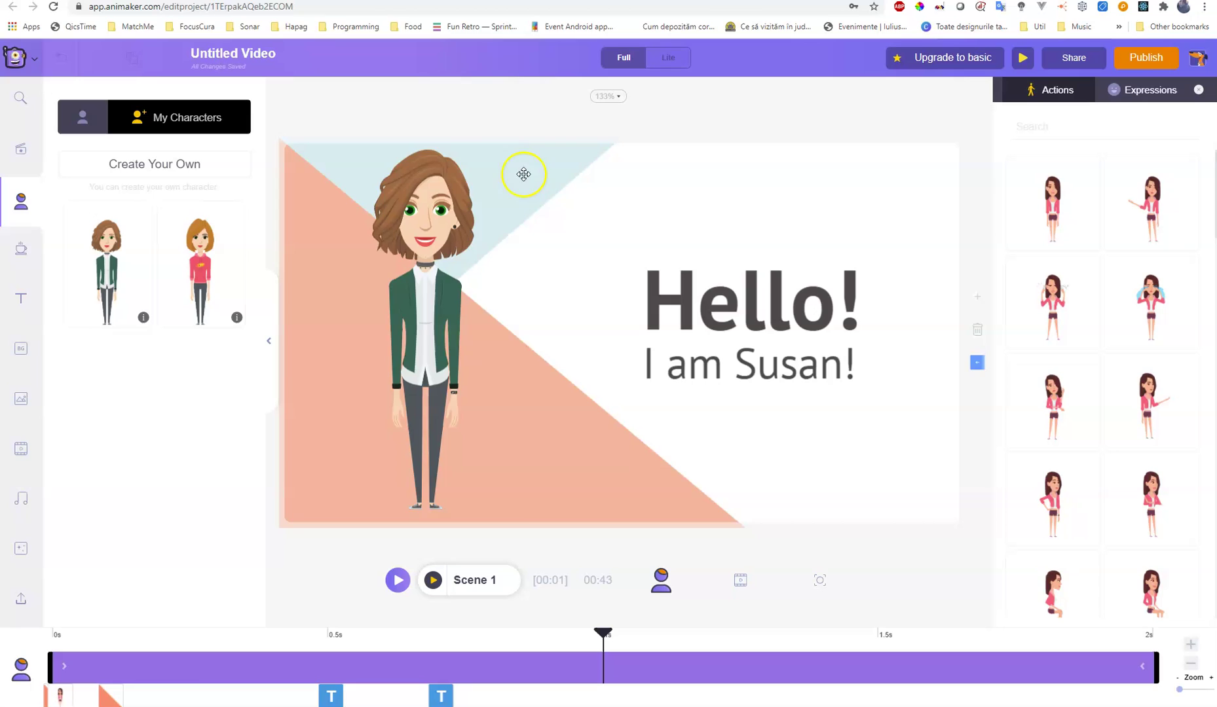
drag(445, 221, 461, 223)
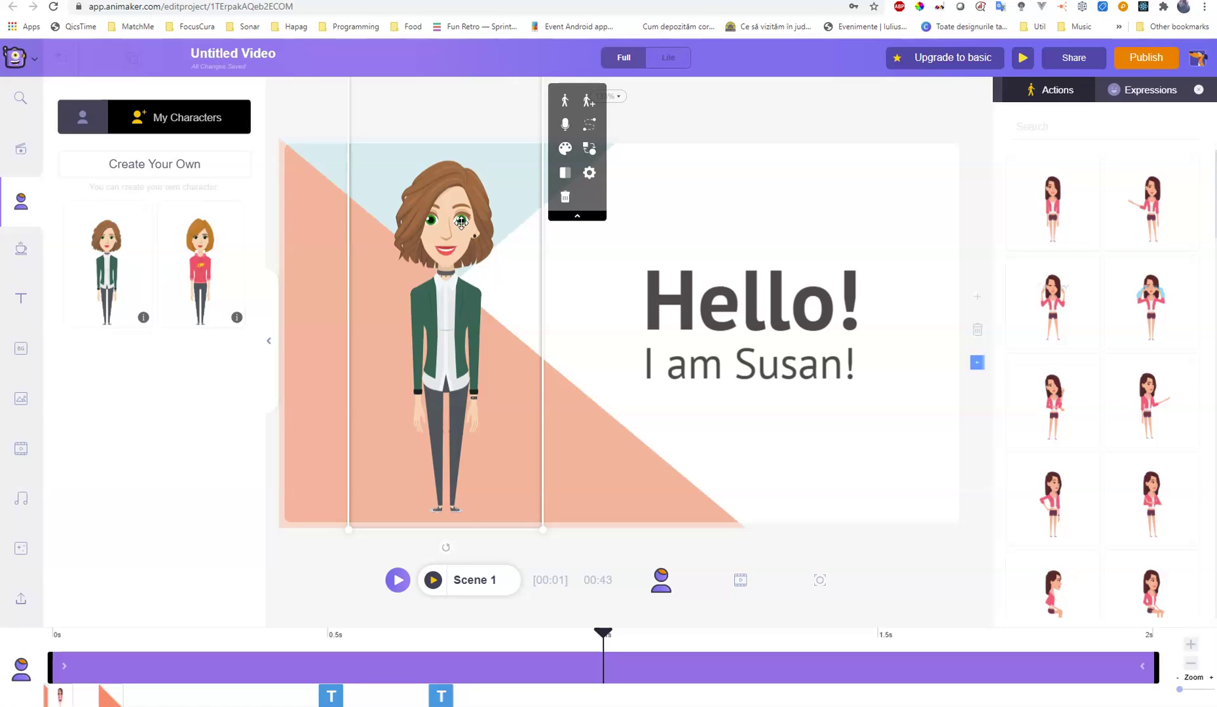
click(538, 285)
Apply the action of pointing sideways with a stick to the green-jacket character in Scene 1
click(409, 216)
click(1066, 222)
click(1079, 315)
click(1166, 313)
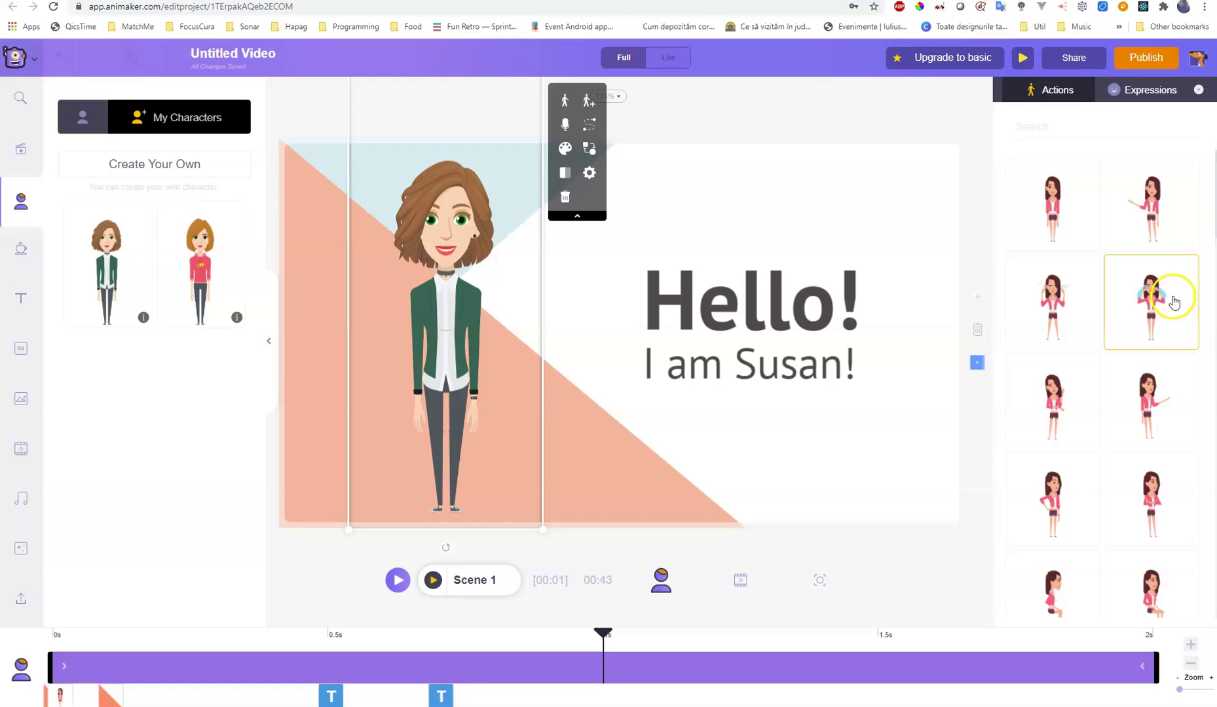
click(1173, 414)
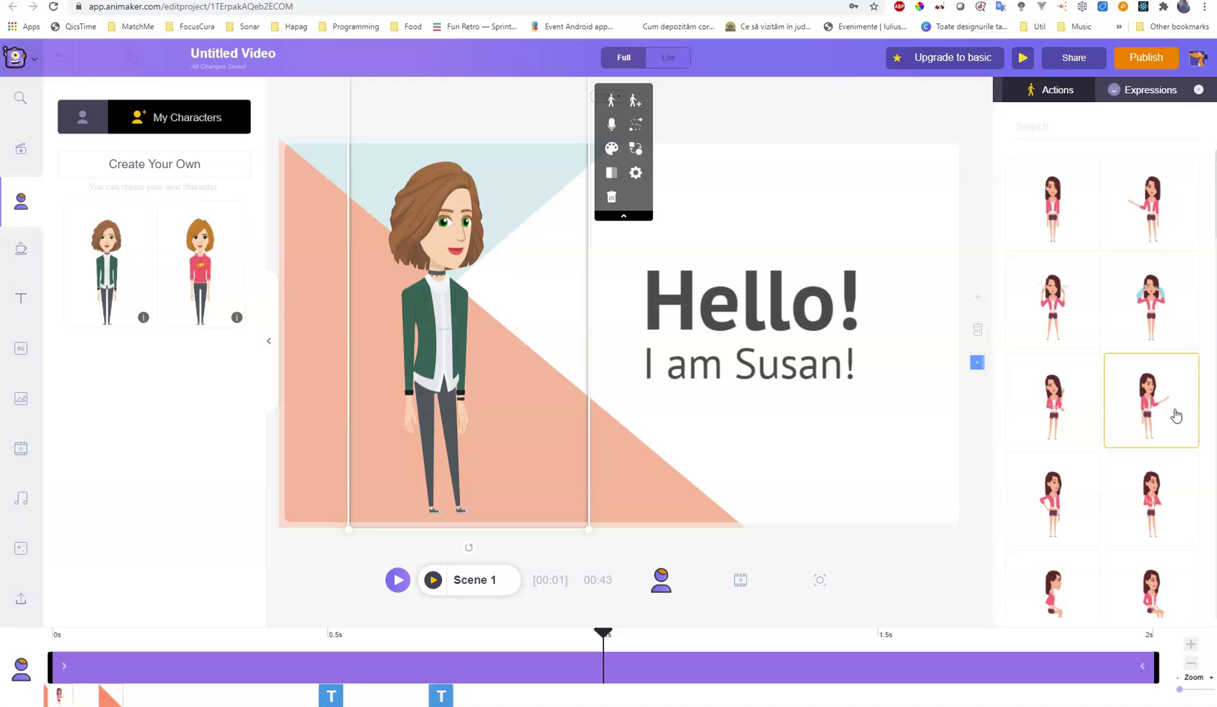
click(1154, 414)
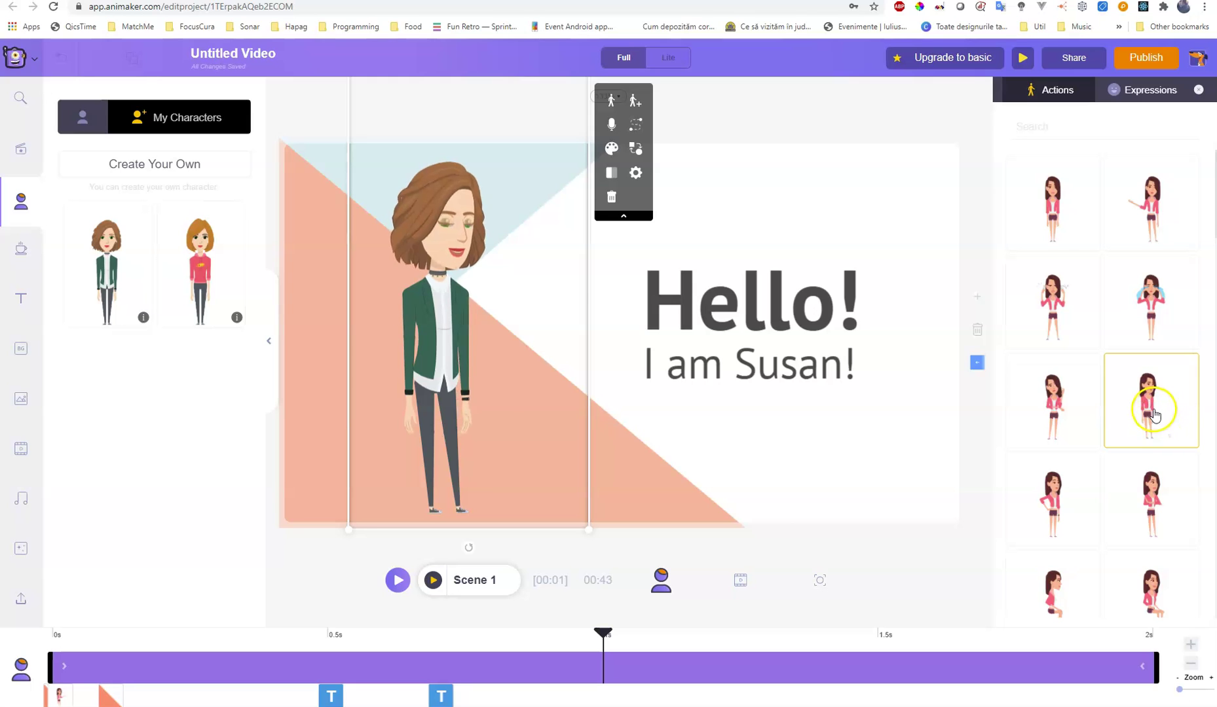
Replace the "Hello!" heading in Scene 1 with "Salut!"
click(734, 299)
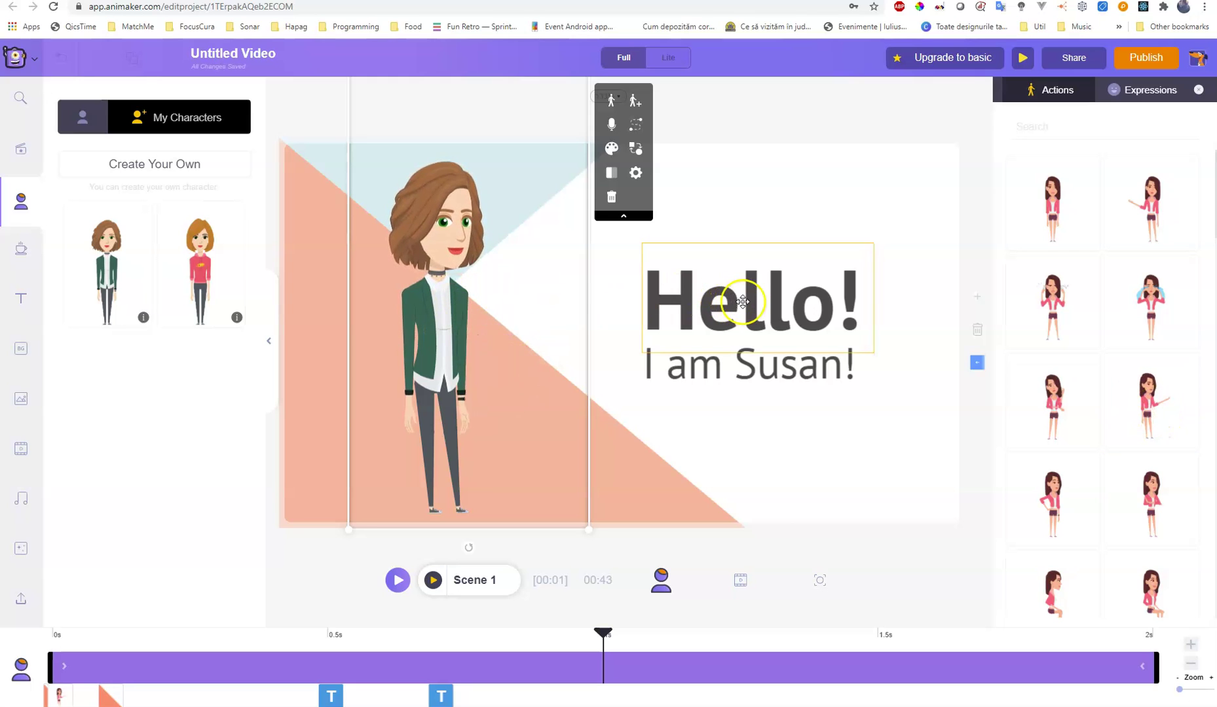
double_click(747, 302)
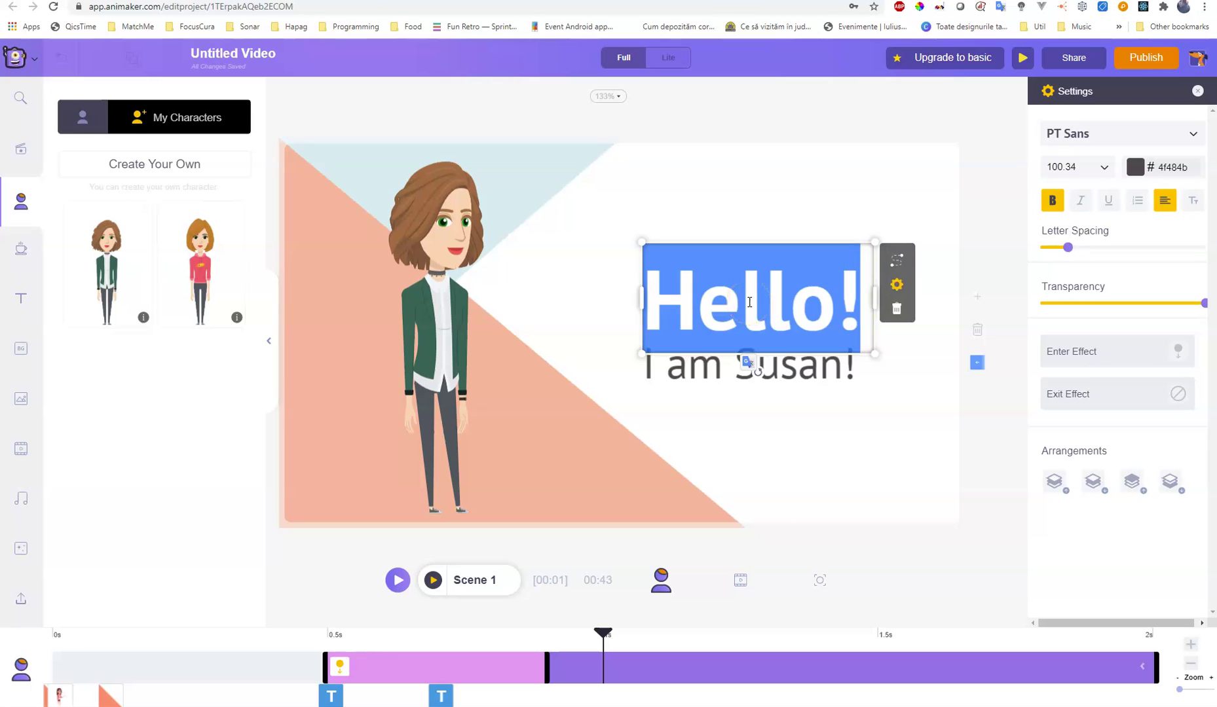
text(Salut!)
click(781, 476)
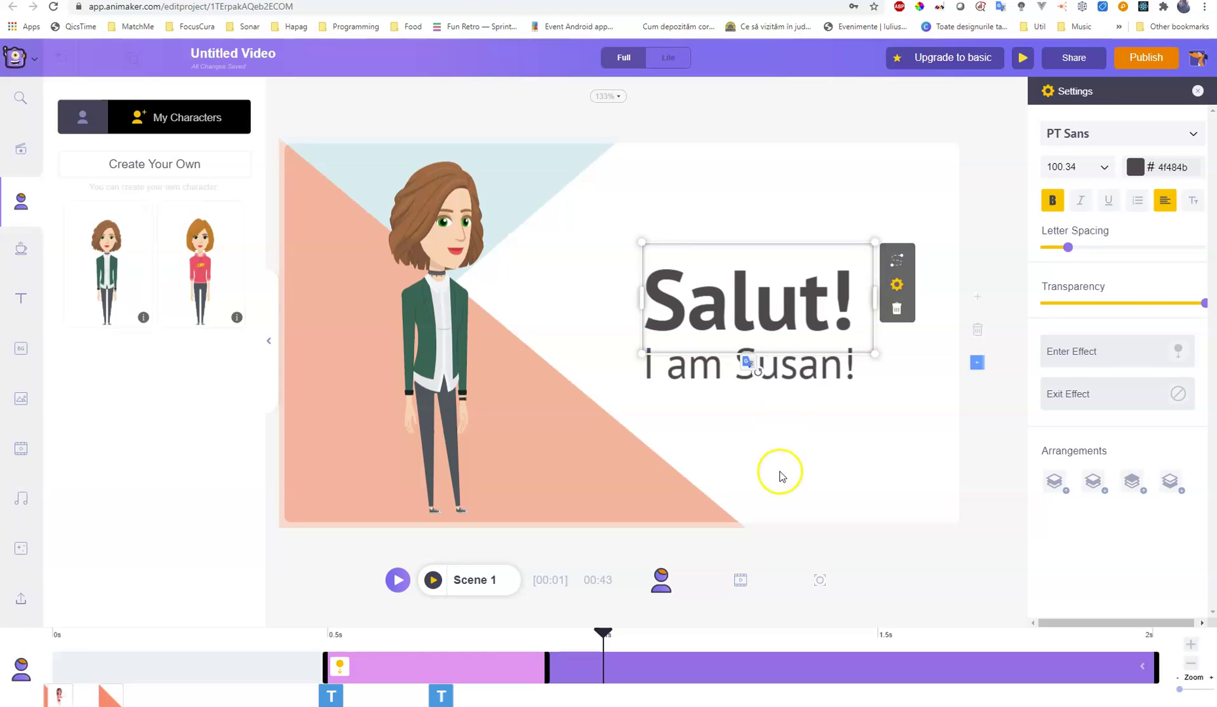
Replace the introduction line under the heading with "Eu sunt" followed by the character's first name
double_click(687, 364)
text(Eu sunt Roxana)
click(769, 185)
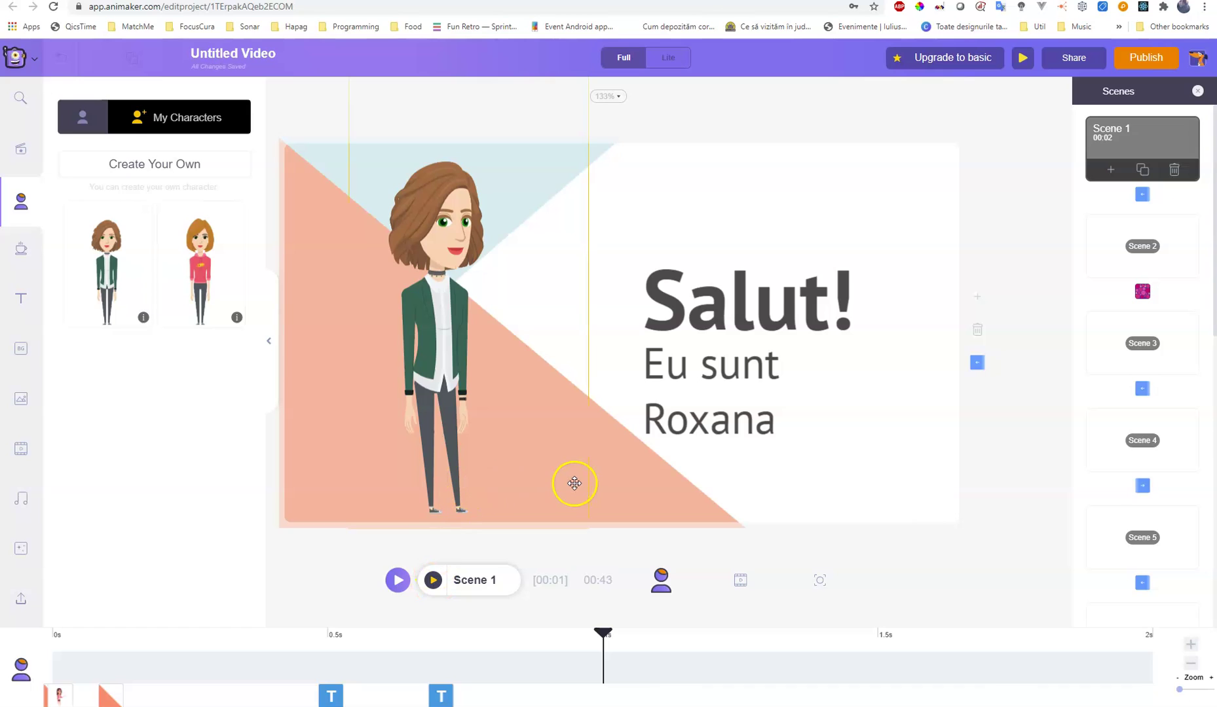
Play the edited Scene 1, recheck its introduction text, and compare the scene with Scene 2
click(433, 580)
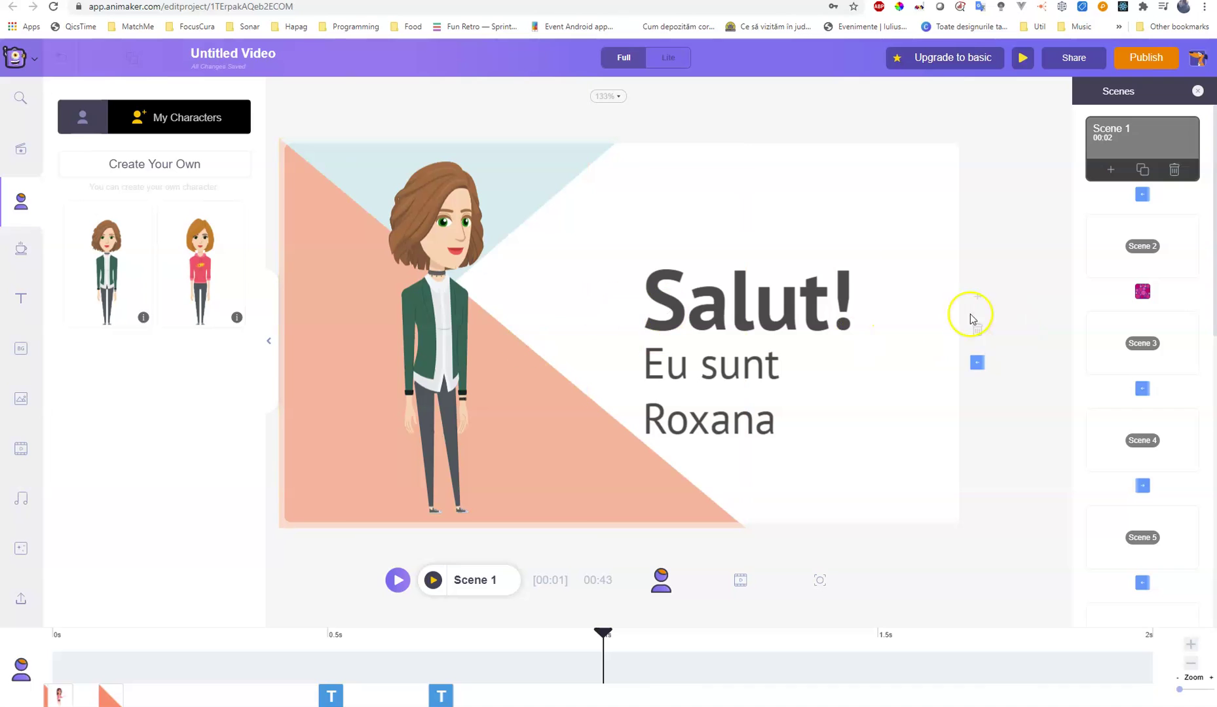
double_click(698, 425)
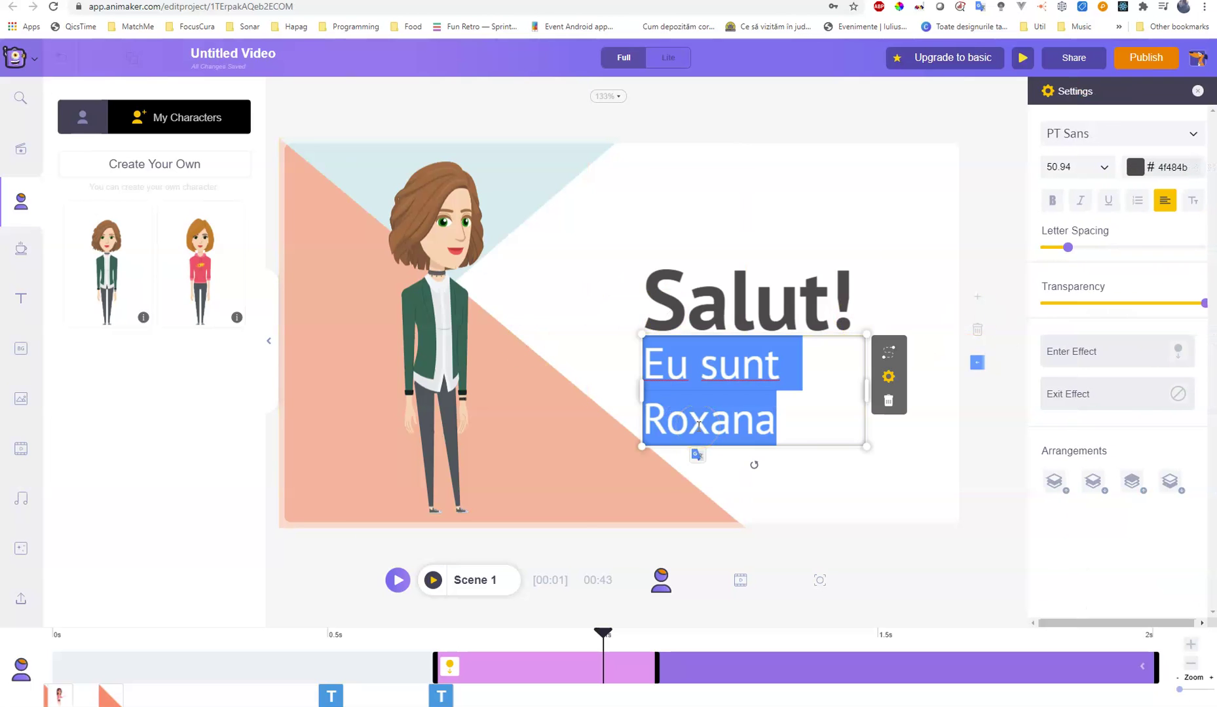
click(927, 462)
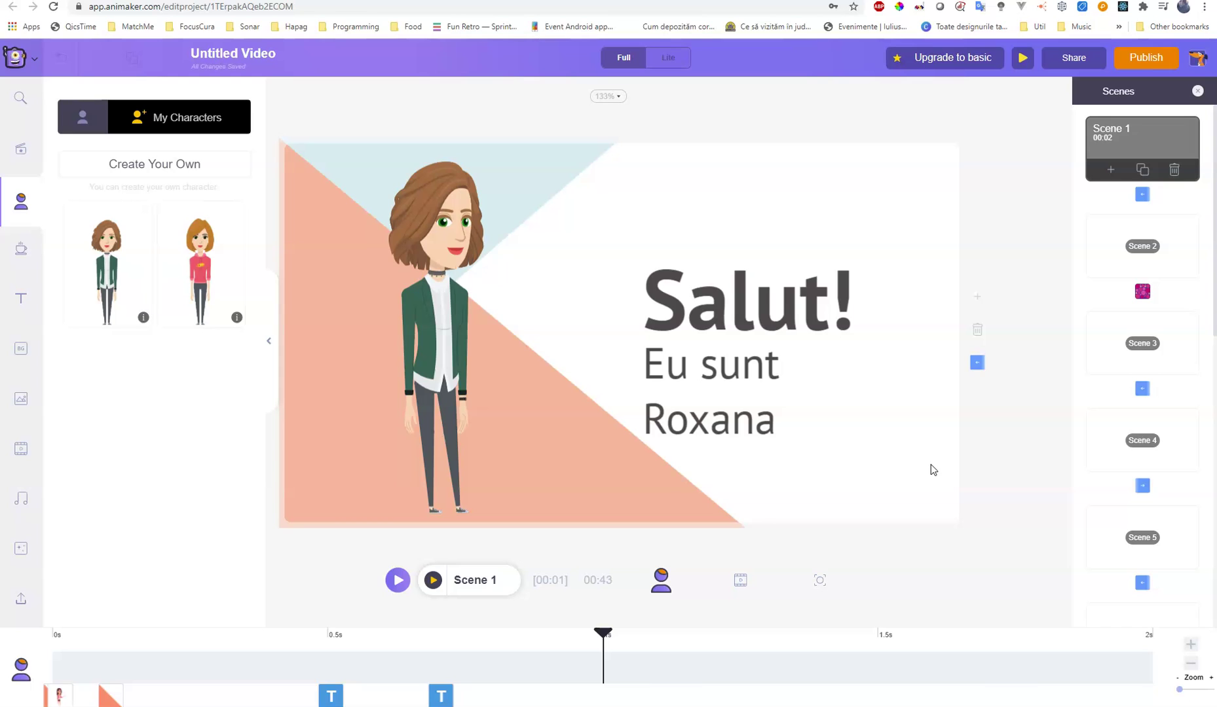
click(1140, 131)
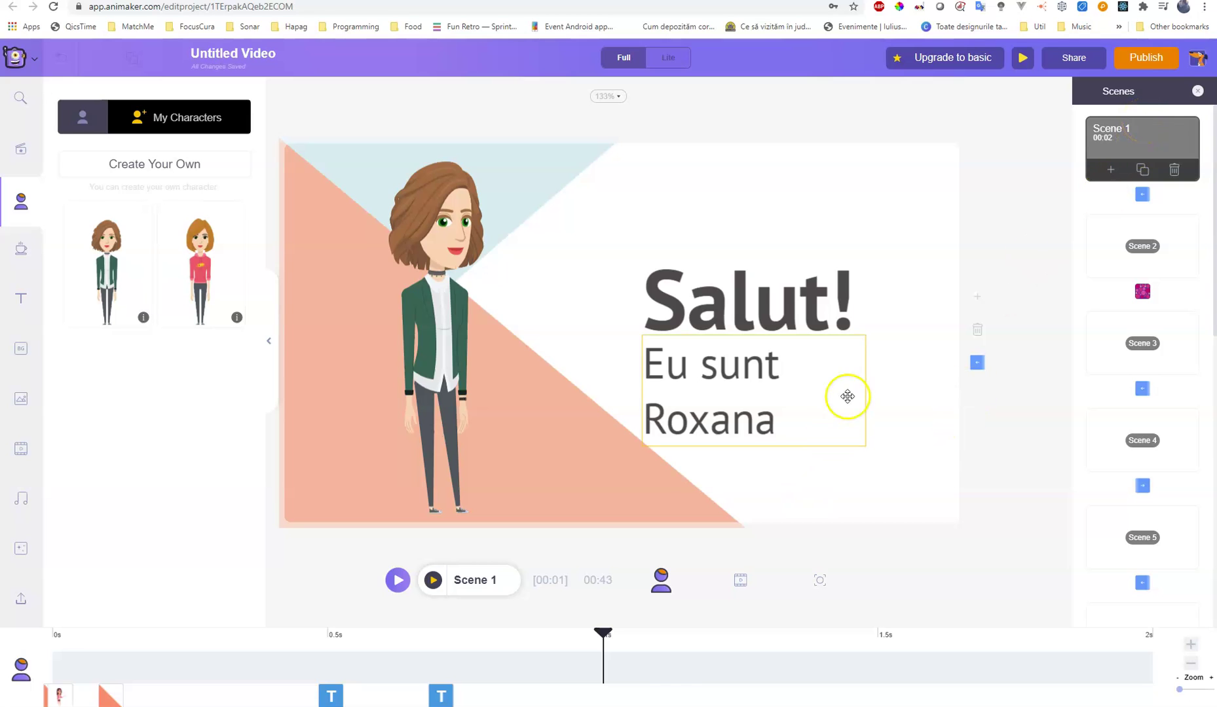
click(1151, 245)
click(1168, 156)
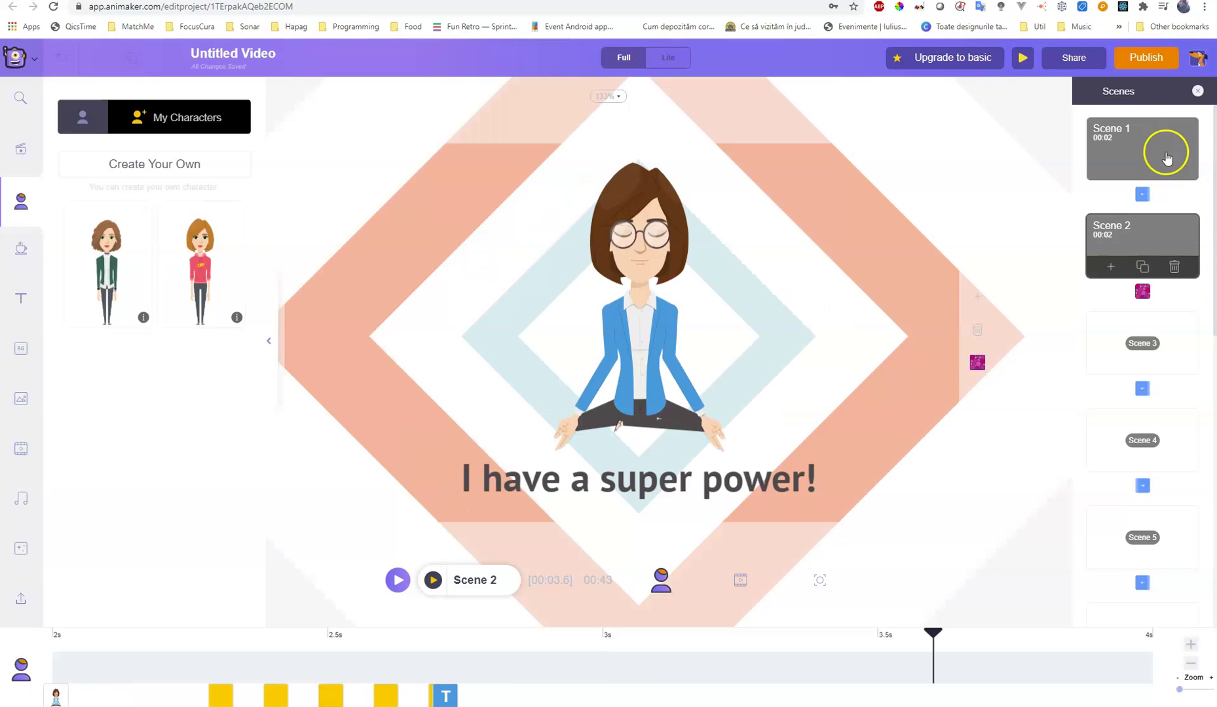
Replace the "I can make students" heading in Scene 3 with "Am 27 de ani și îmi place să:"
click(1168, 223)
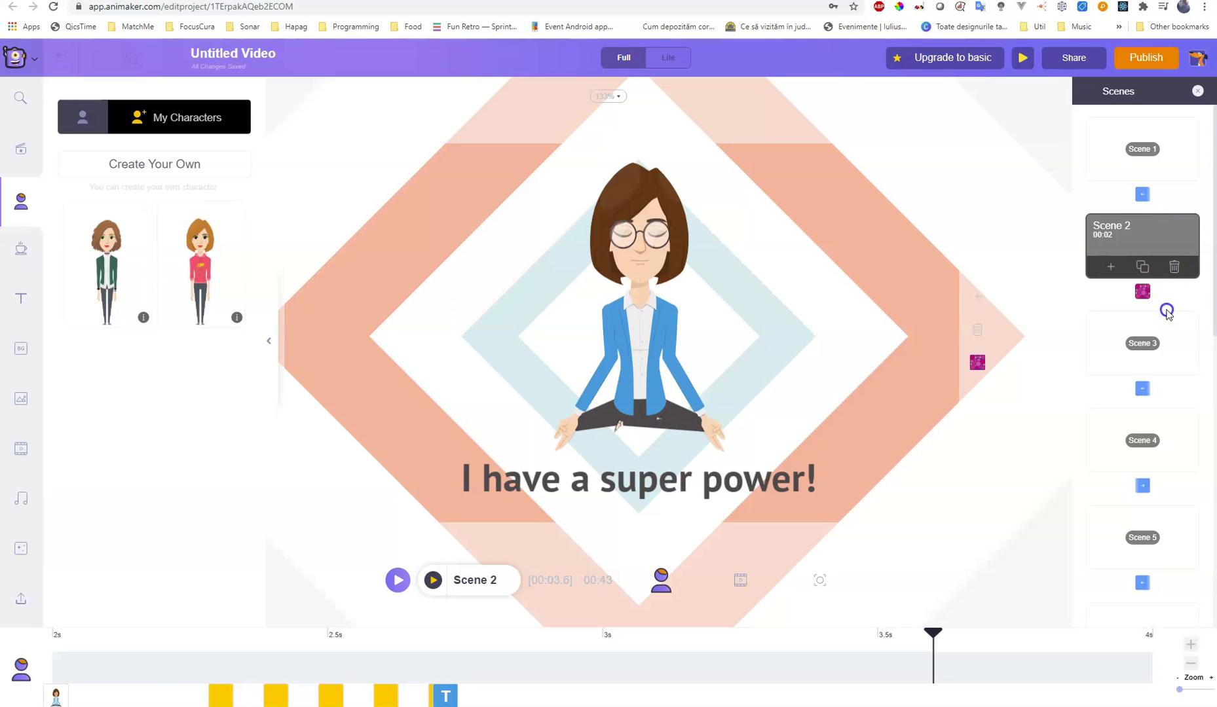
click(1166, 335)
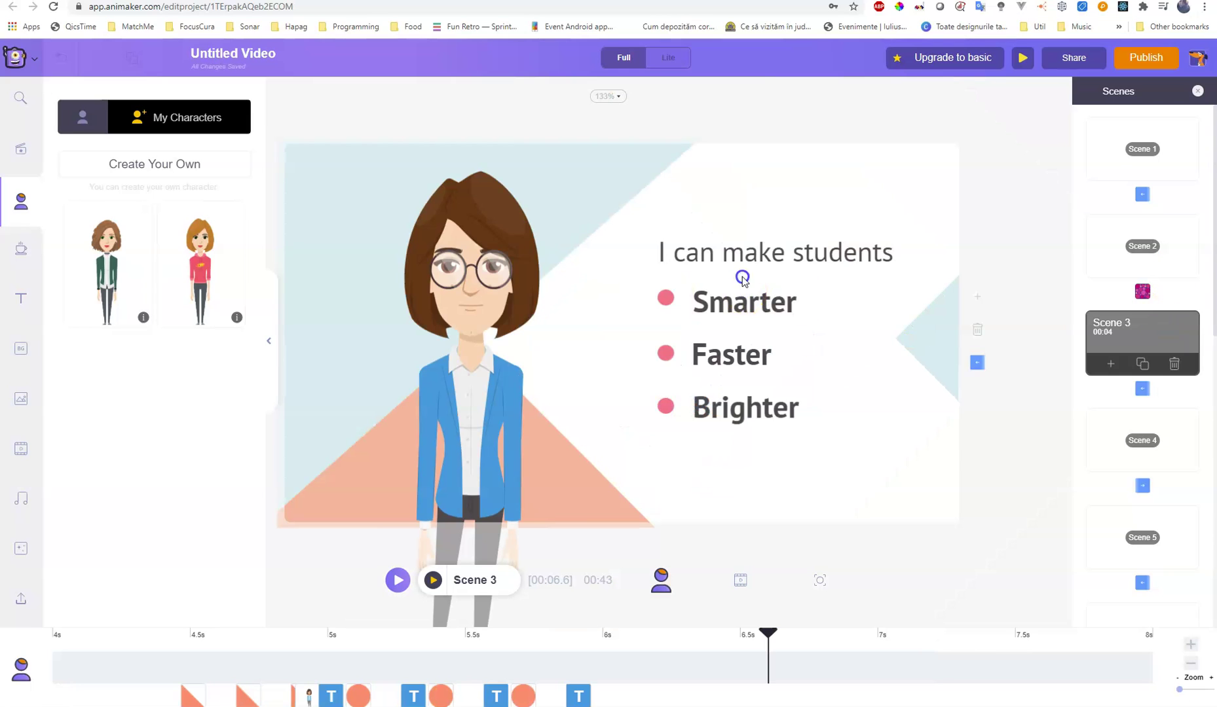
double_click(760, 258)
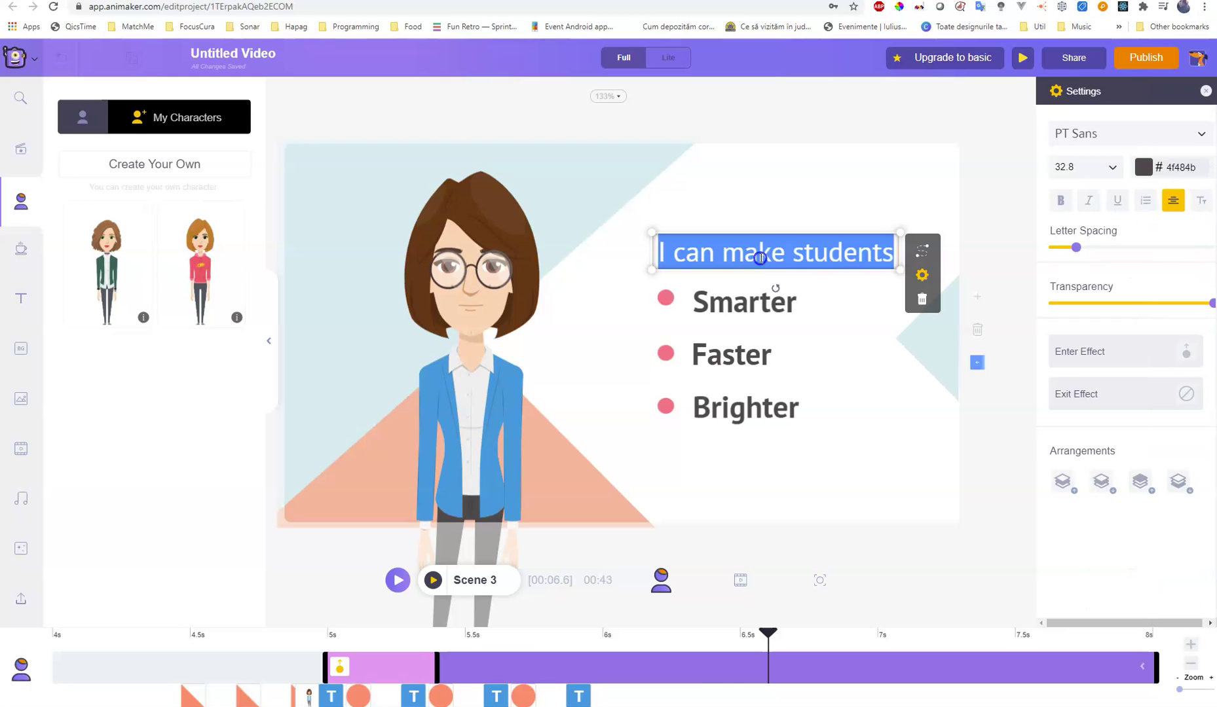
text(27 de ani și îmi place să:)
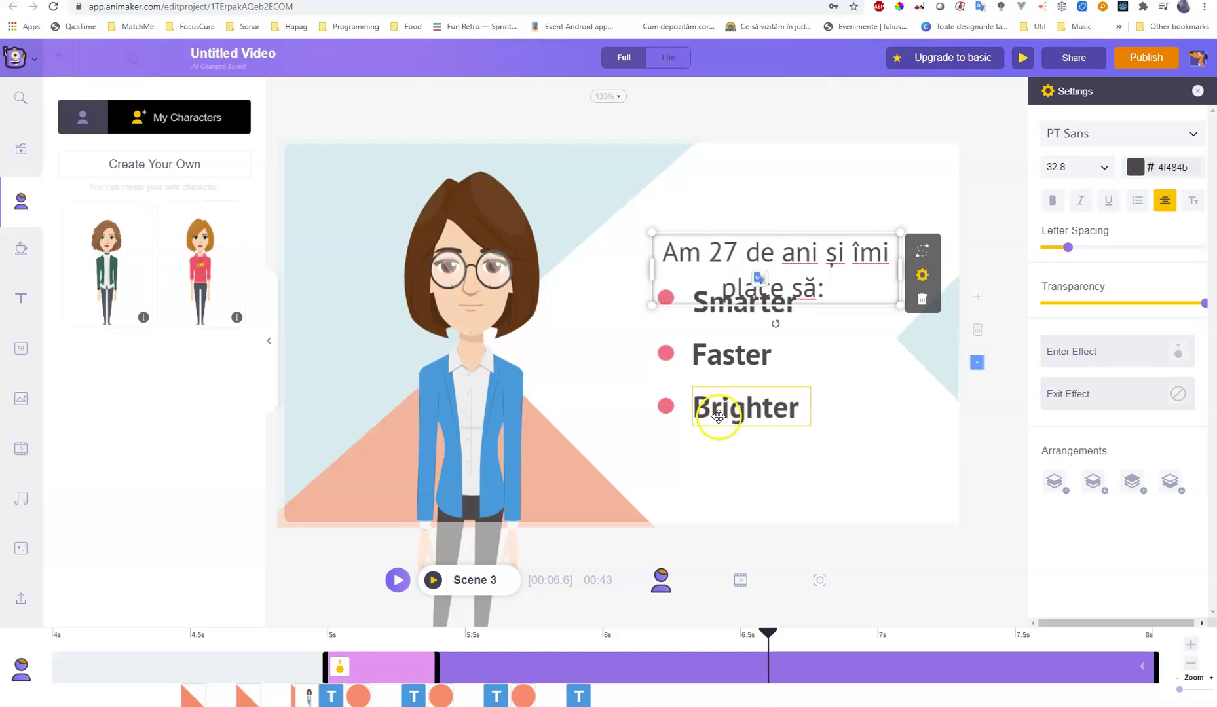
Move the two-line heading in Scene 3 slightly upward so it clears the first bullet item
double_click(727, 350)
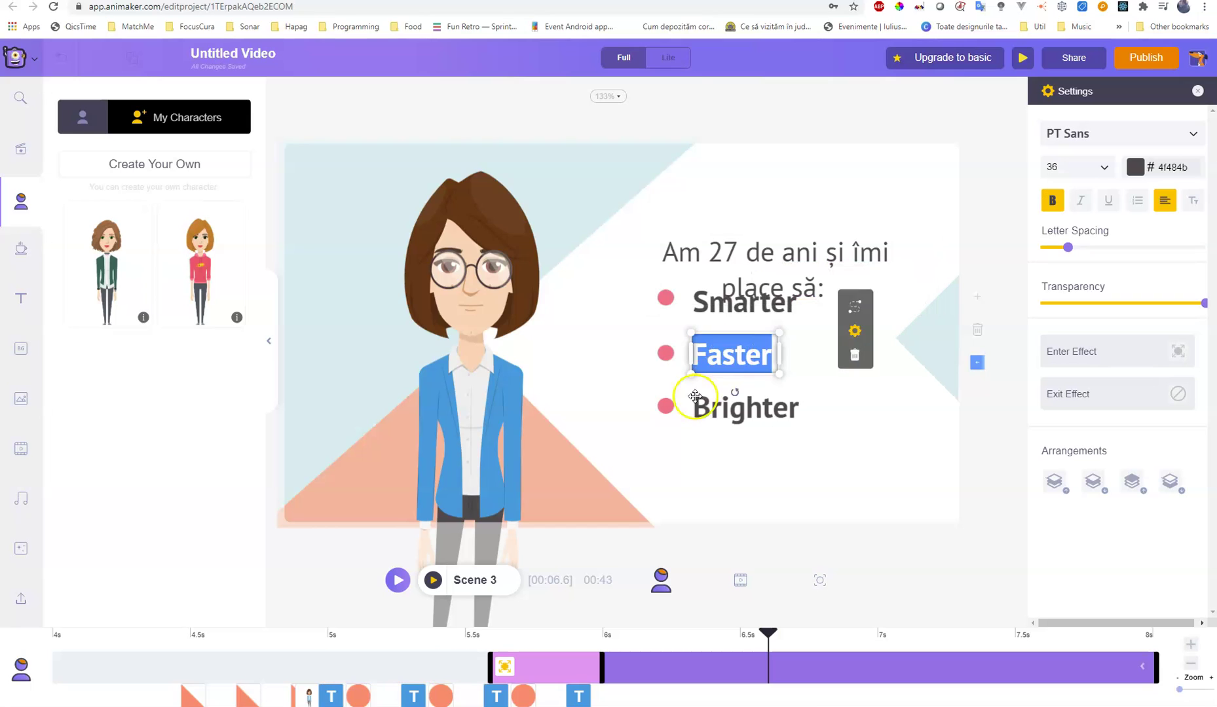
click(664, 298)
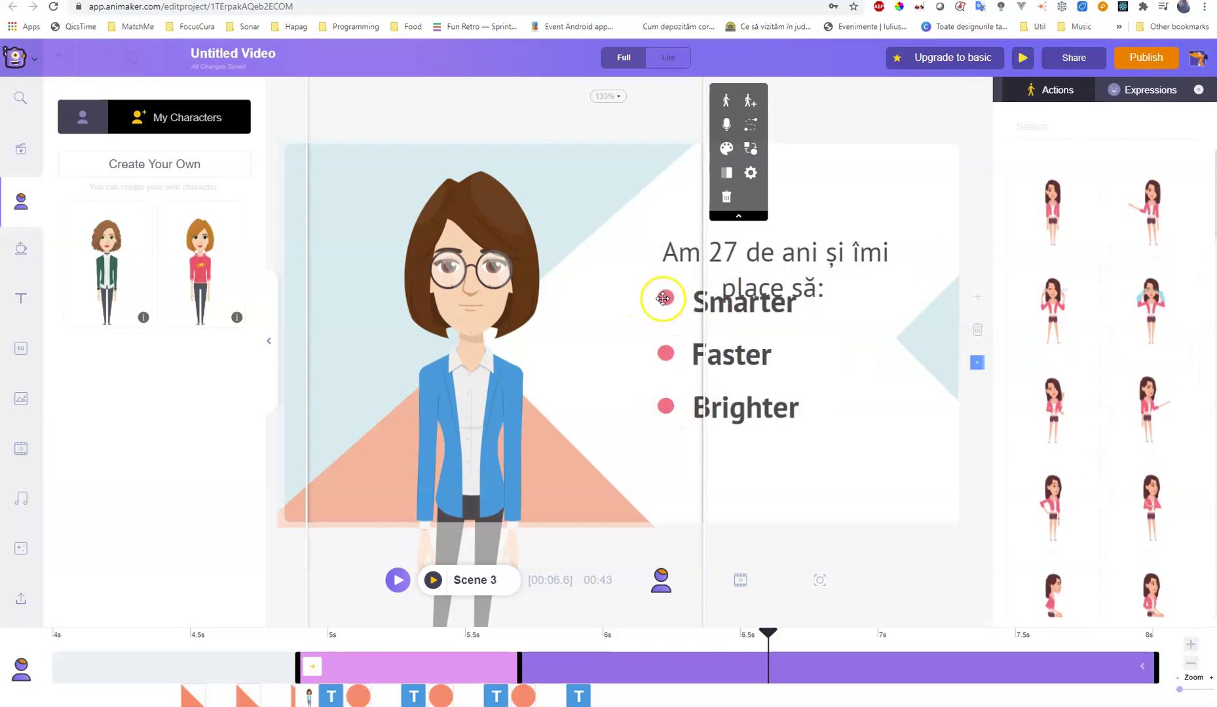
click(845, 342)
double_click(814, 254)
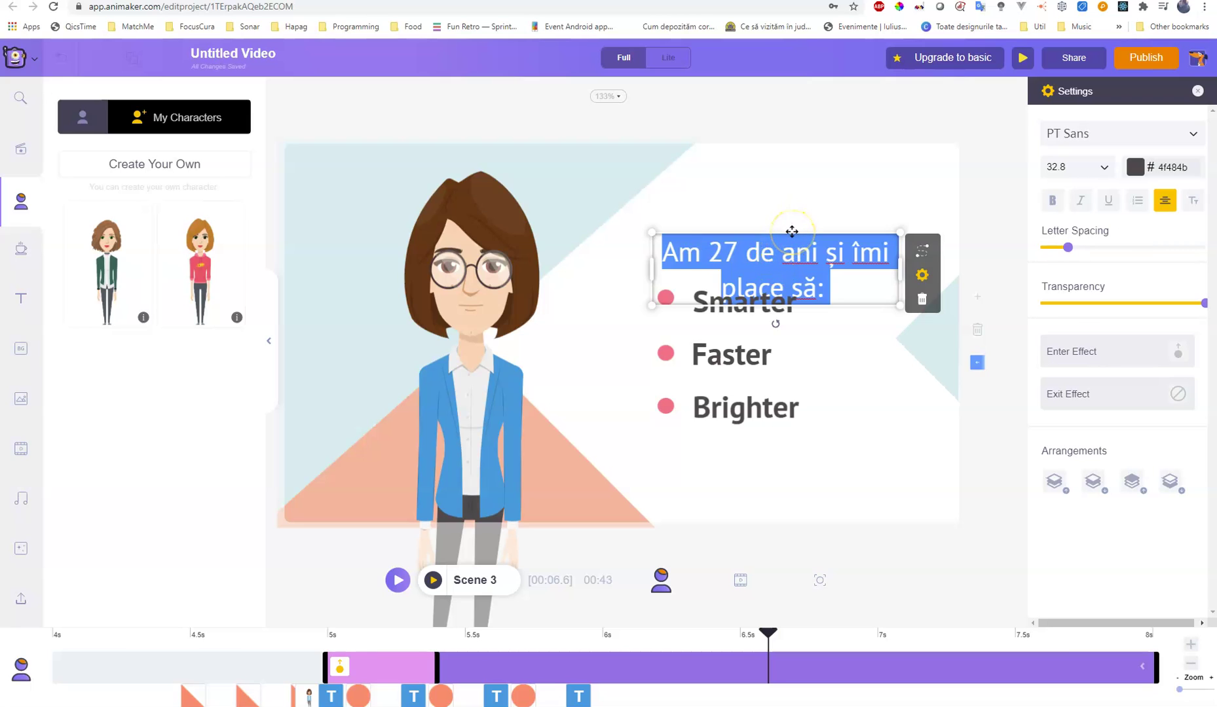
click(784, 265)
double_click(784, 265)
drag(784, 232, 788, 204)
click(892, 440)
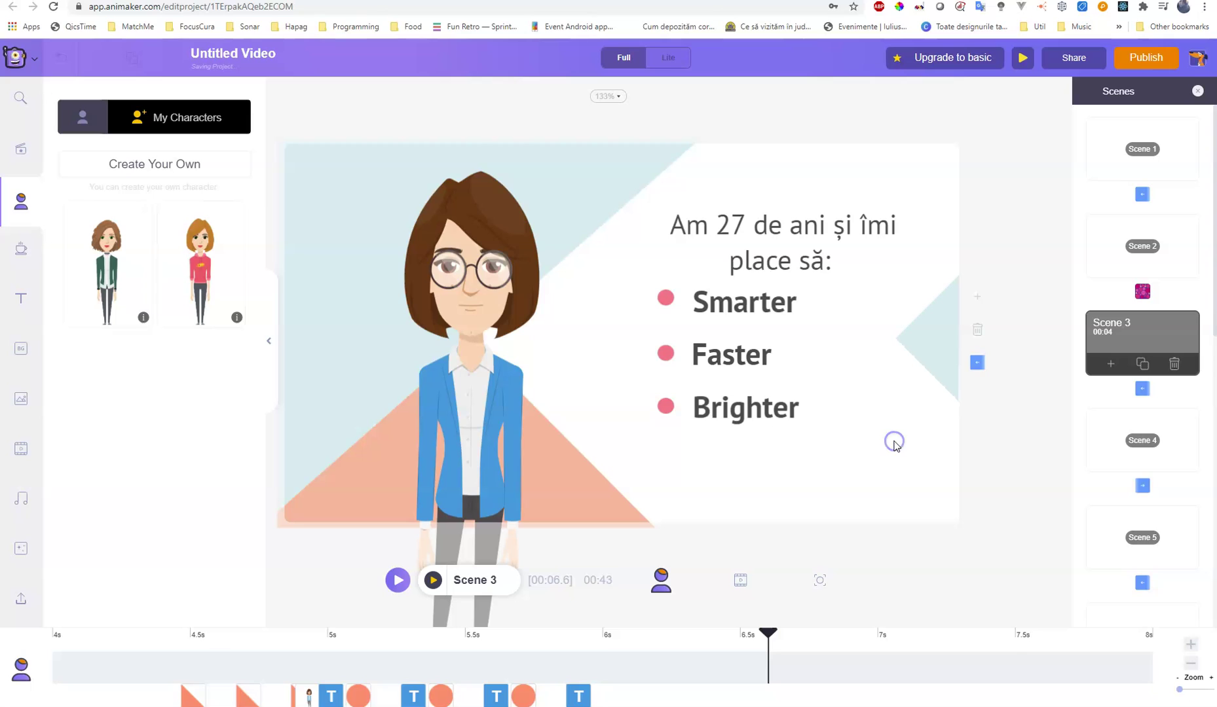
Replace the "Smarter" bullet text in Scene 3 with "Cânt" and the "Faster" bullet text with "Călătoresc"
double_click(745, 313)
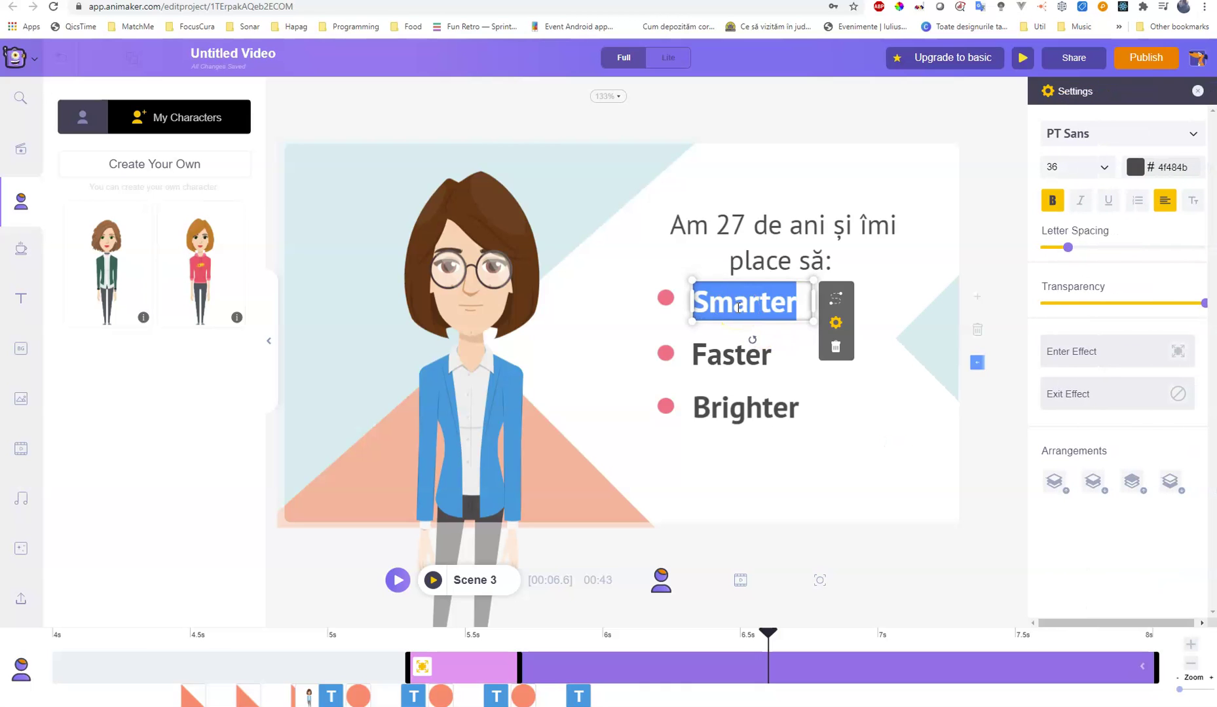
text(Cânt)
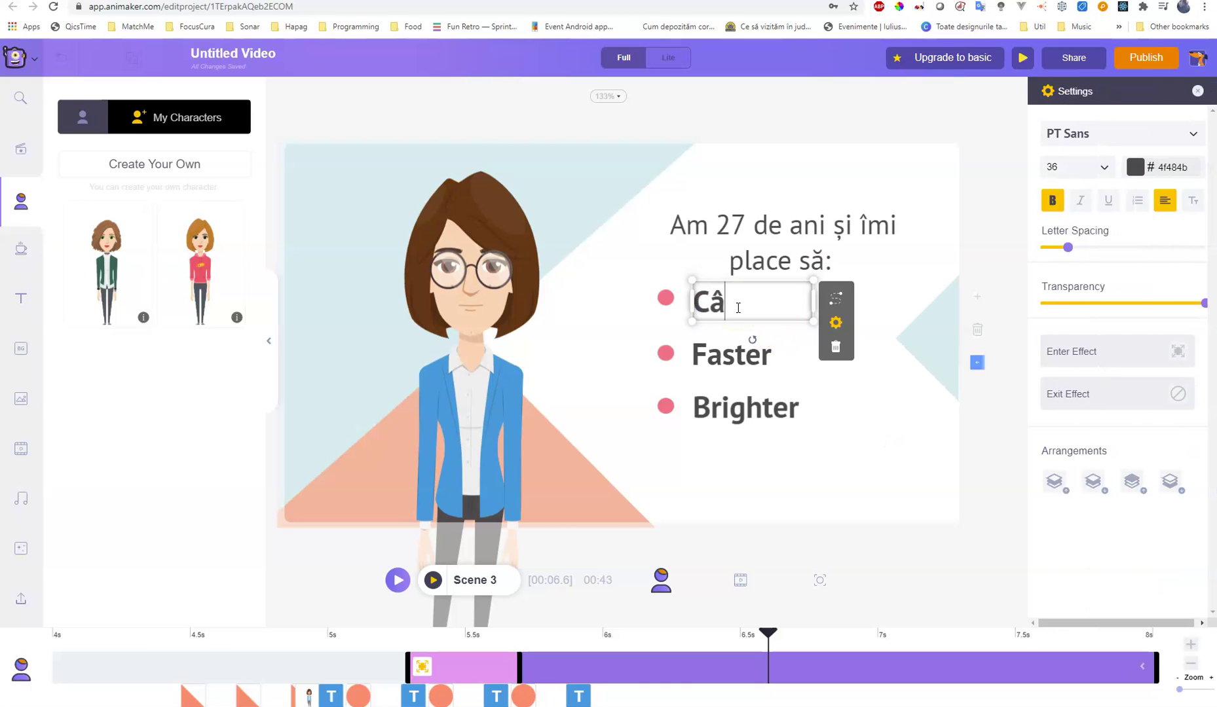
double_click(728, 360)
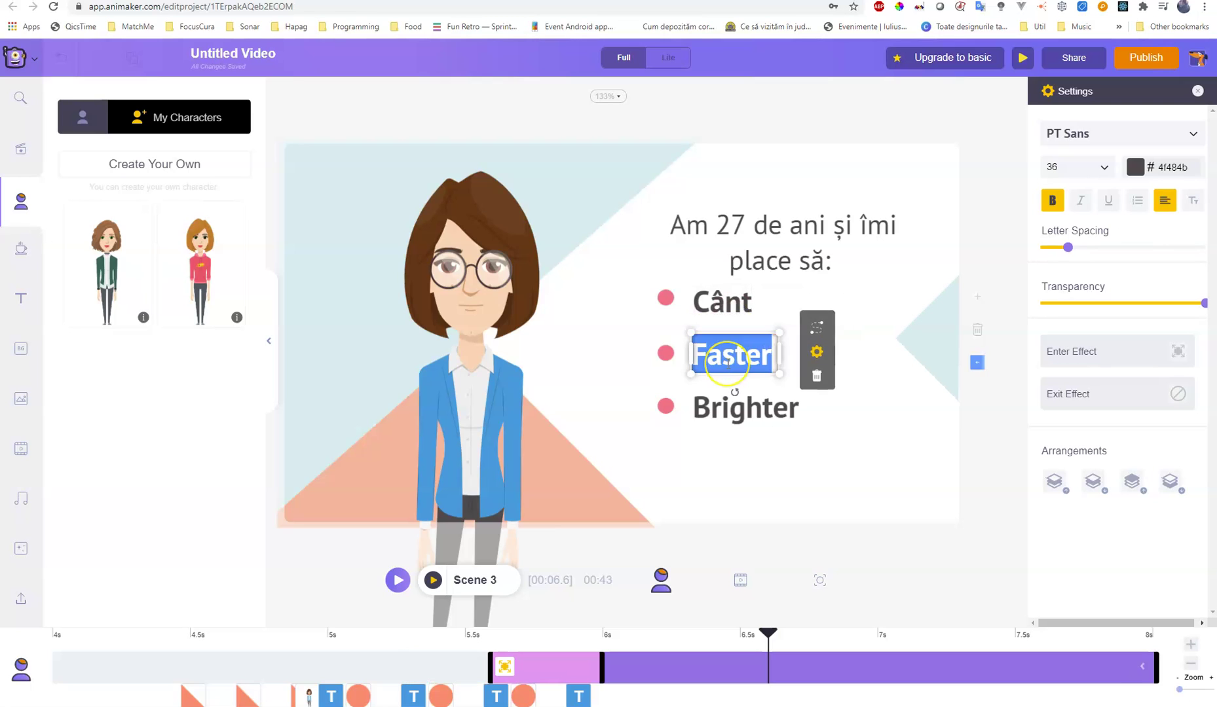
text(C)
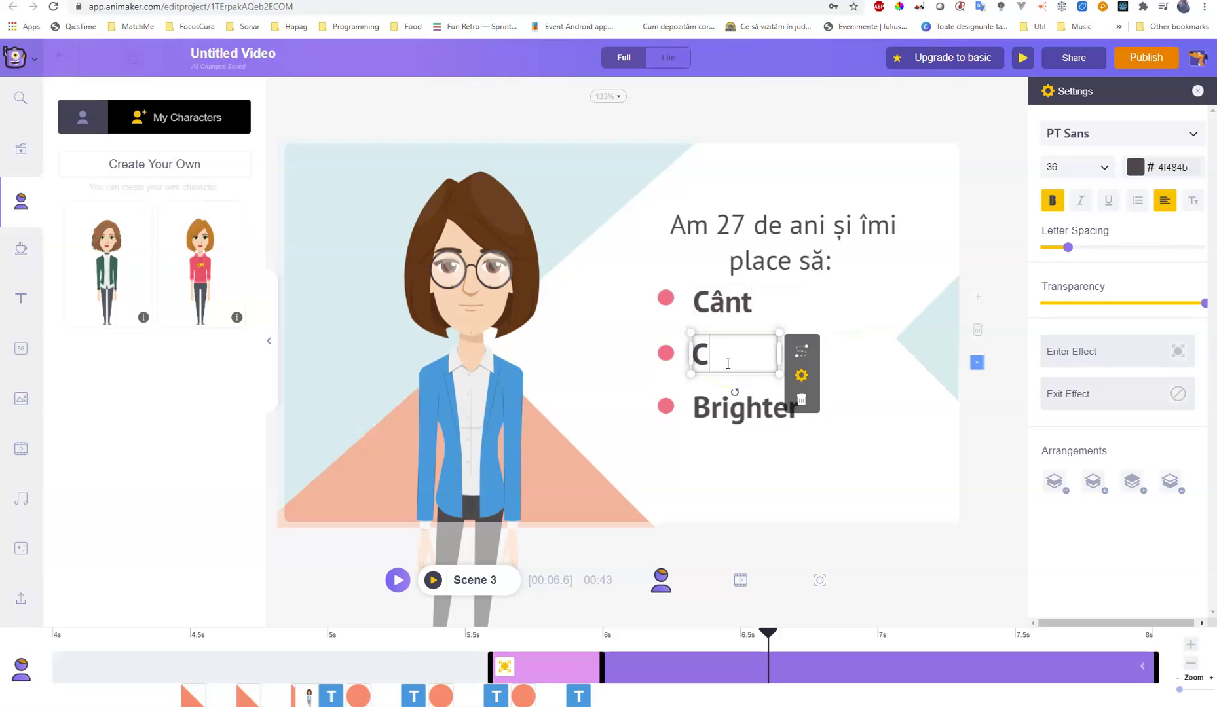
text(ălătoresc)
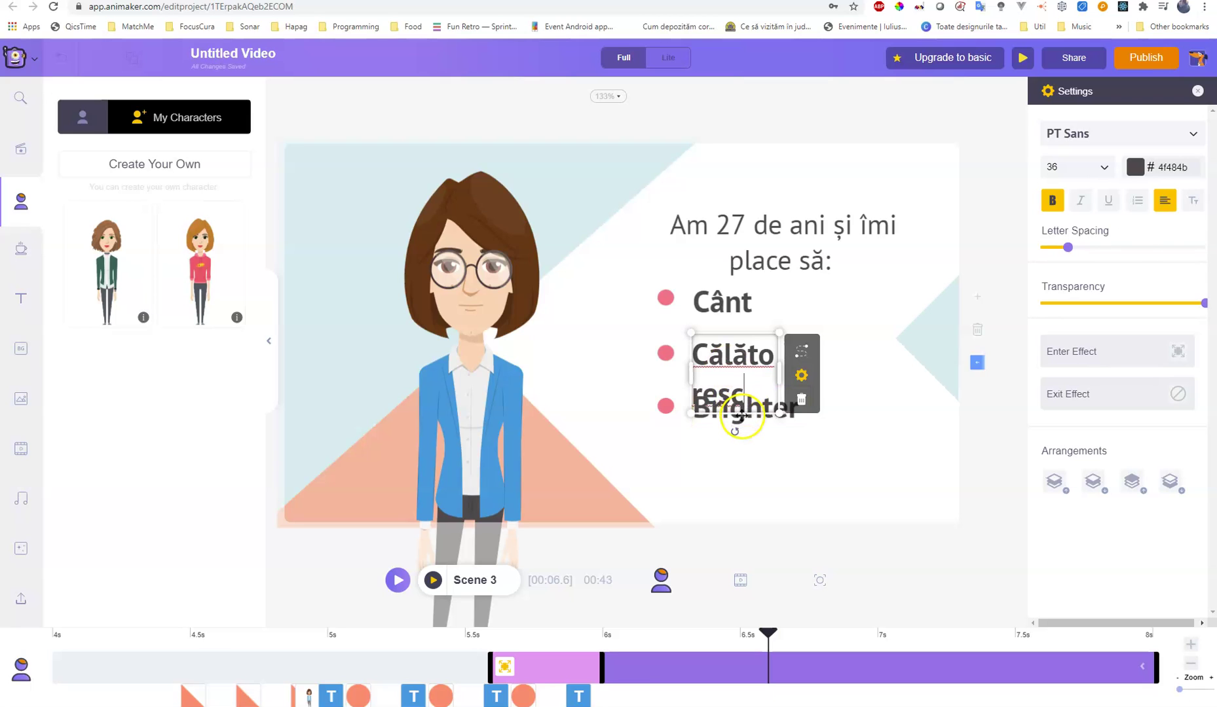
click(742, 450)
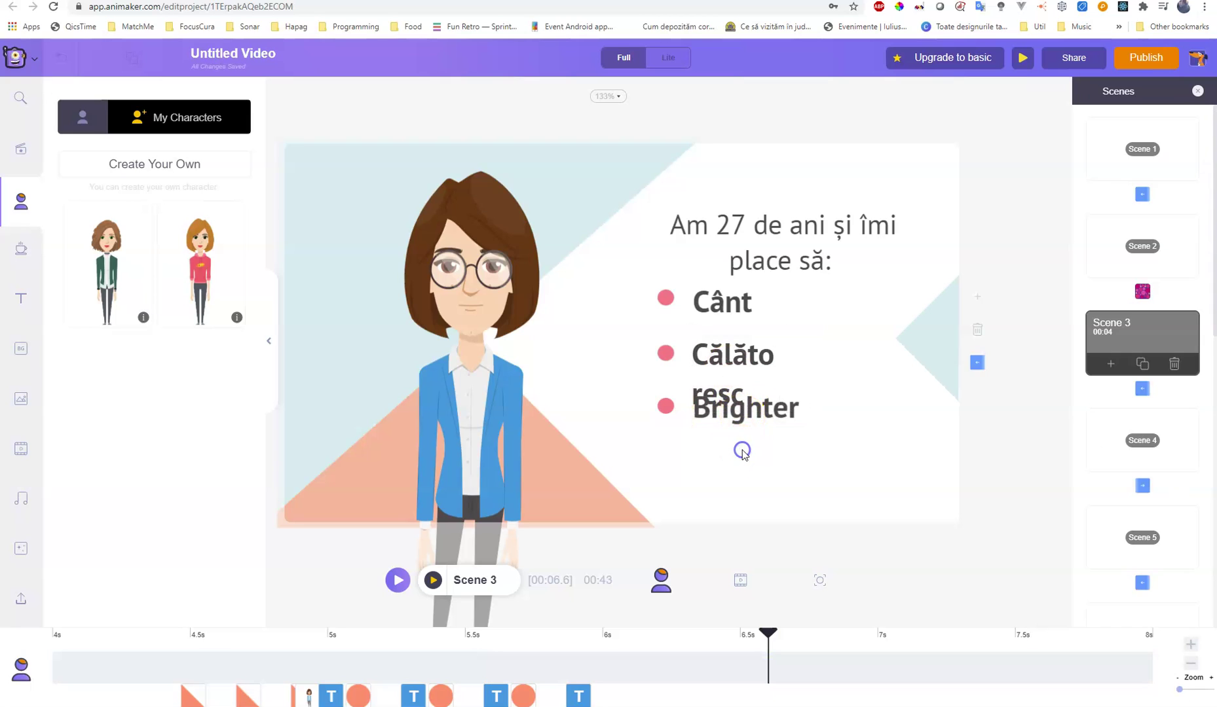
double_click(741, 353)
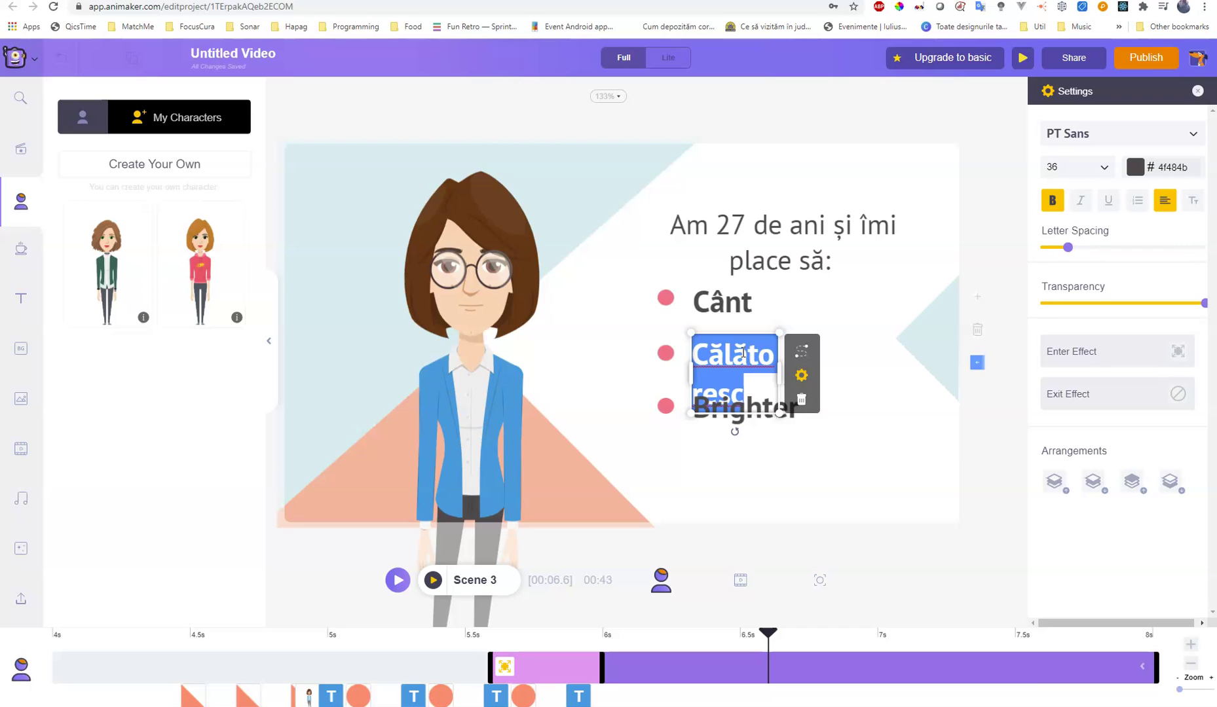
click(782, 520)
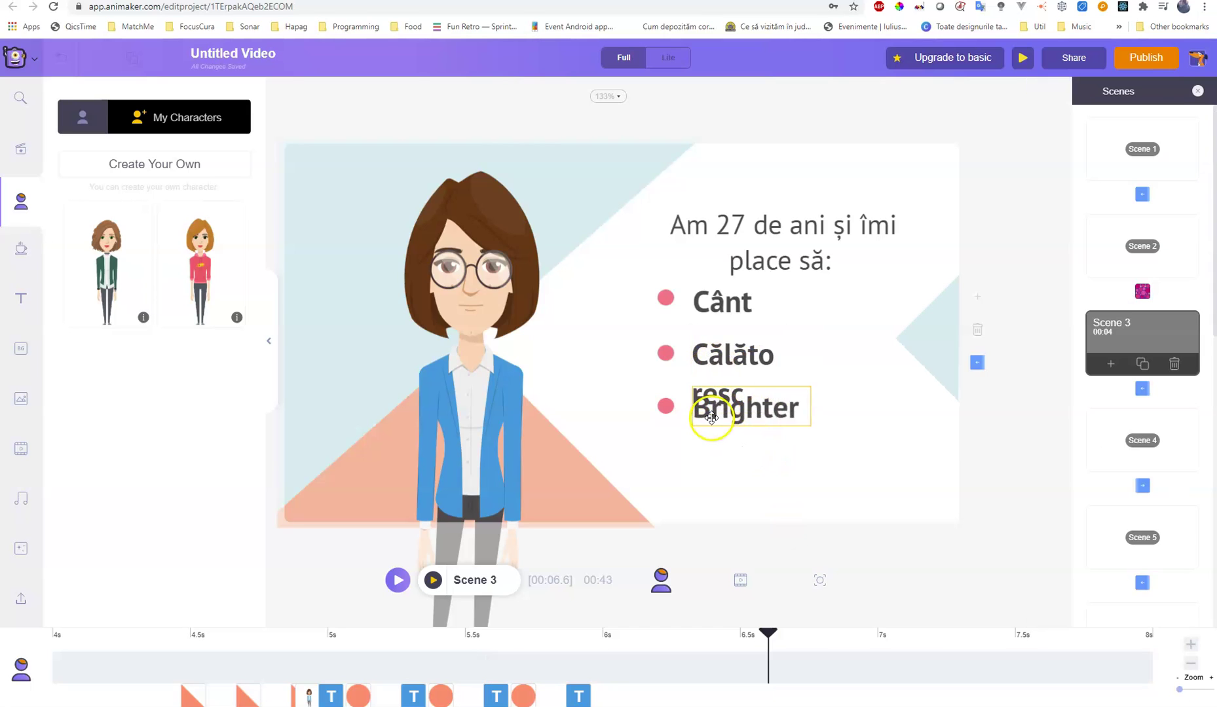
Widen the "Călătoresc" text box so the word fits on a single line
double_click(722, 356)
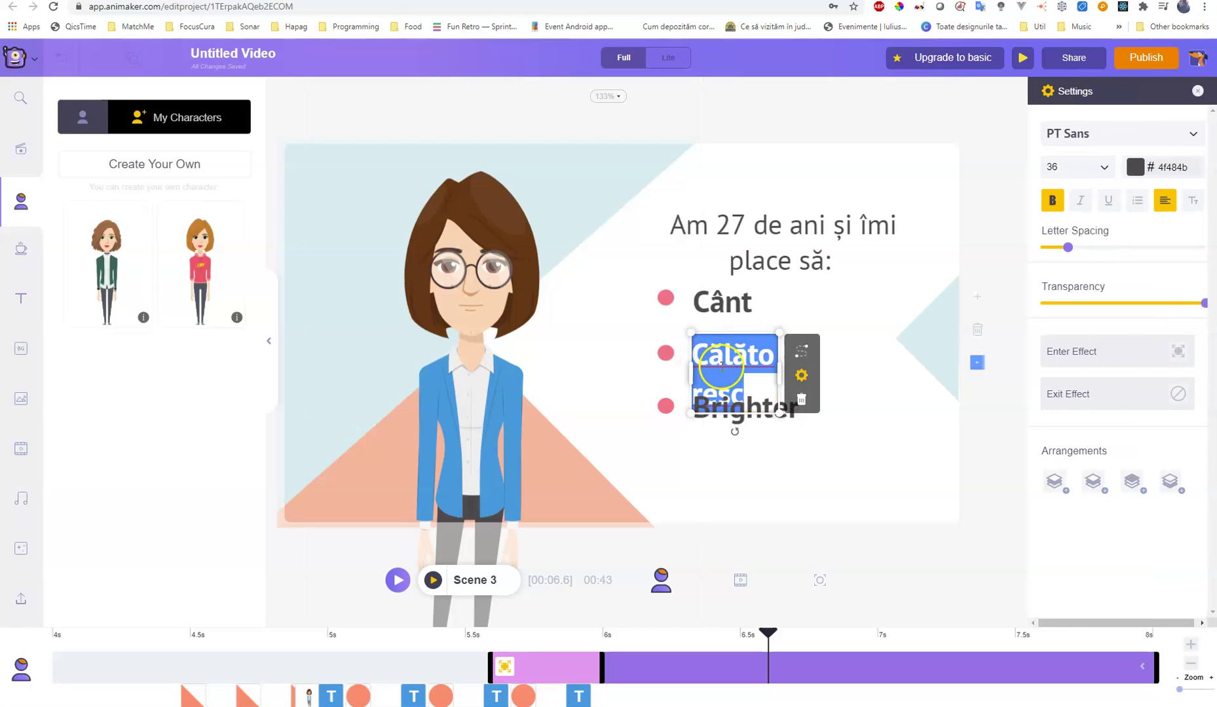
click(779, 370)
drag(779, 370, 816, 338)
click(904, 467)
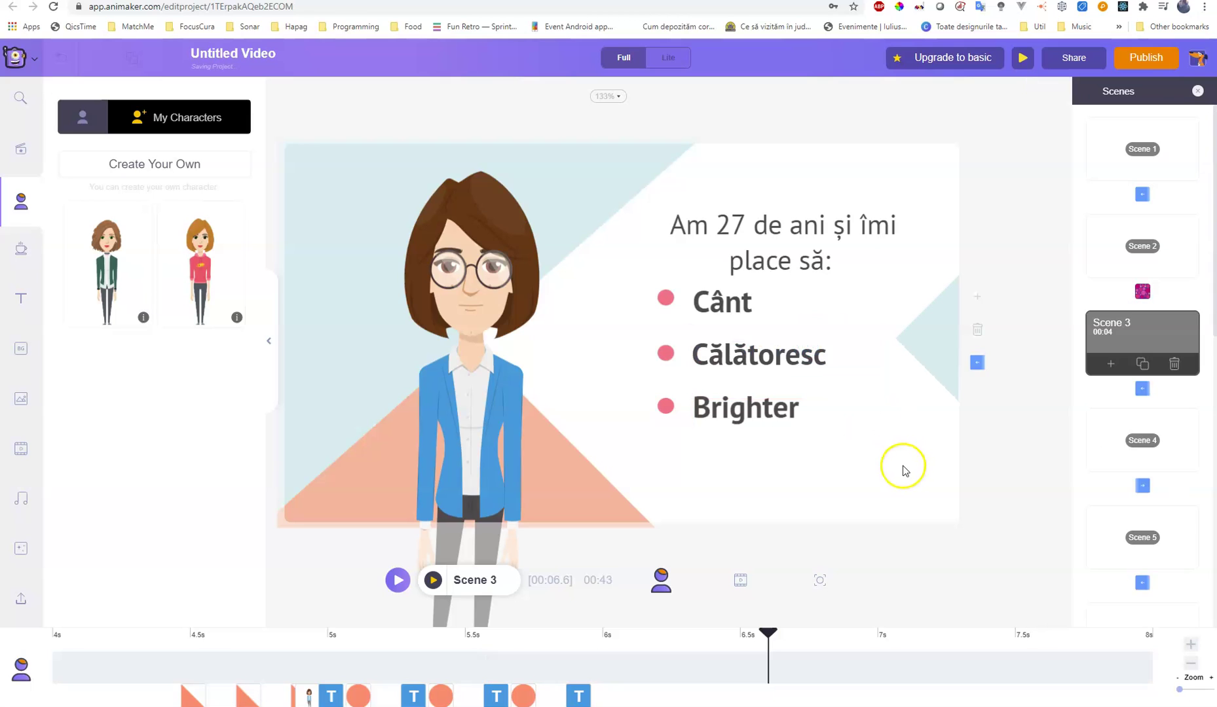
Replace the third bullet's text "Brighter" with "Citesc"
double_click(732, 403)
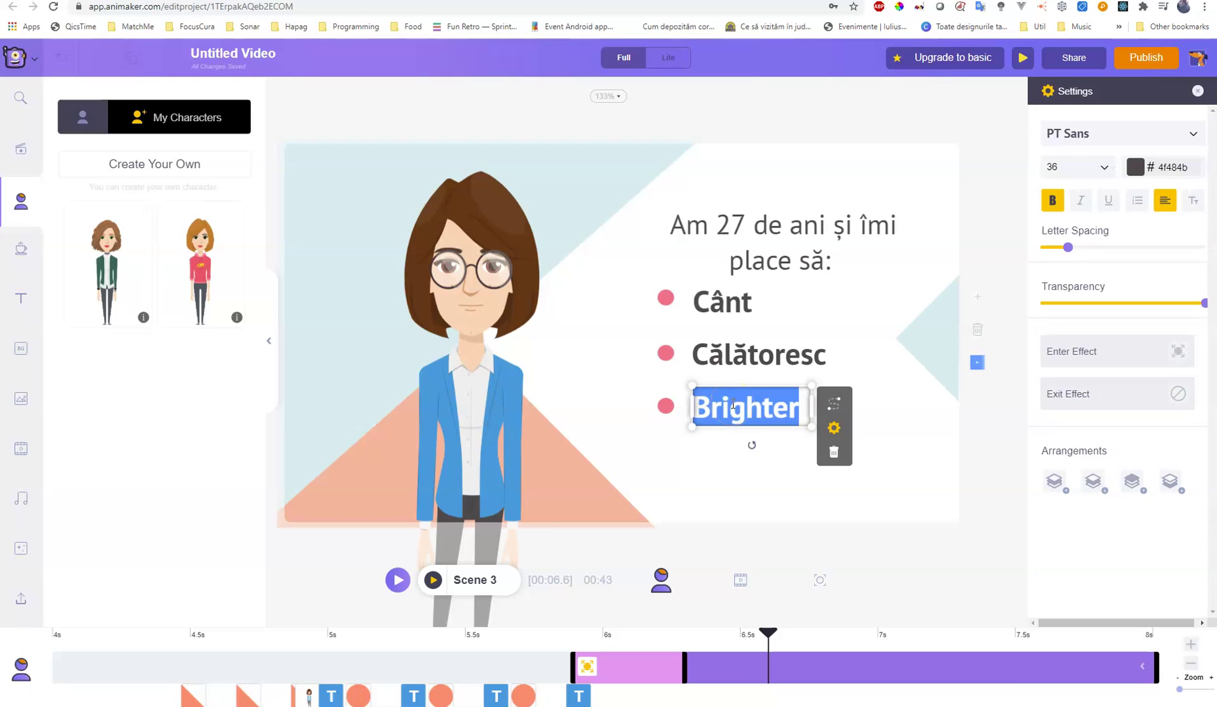
text(cit)
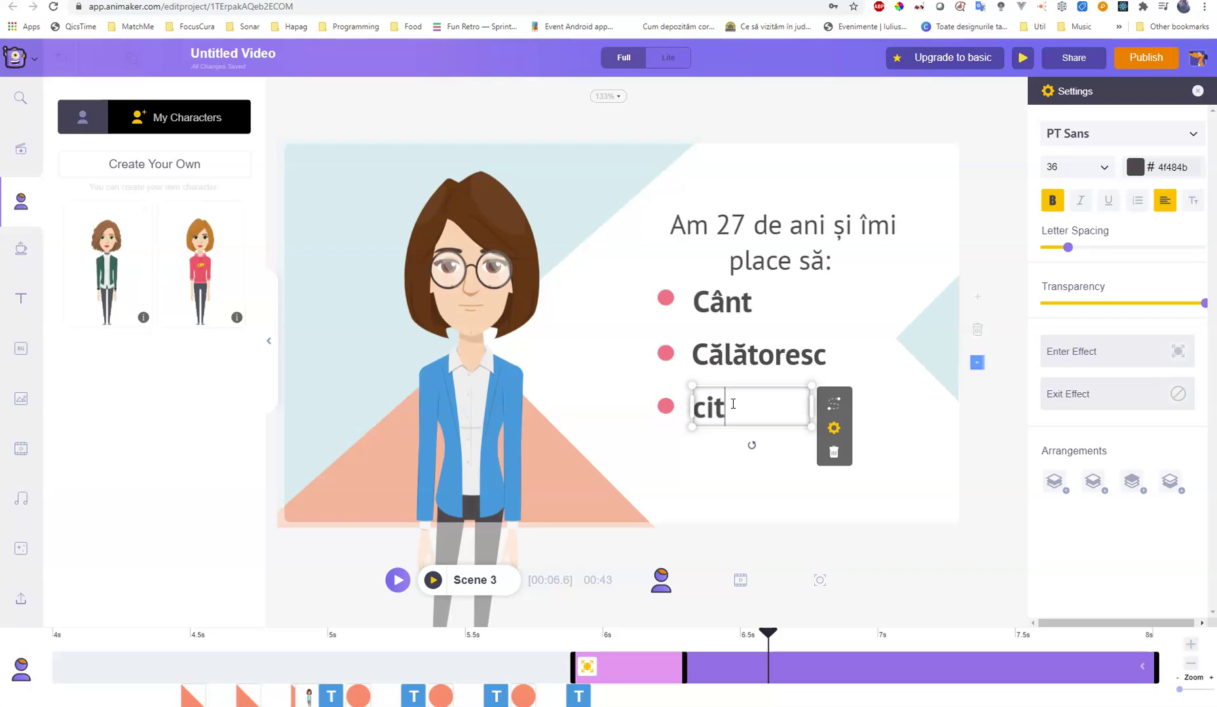
text(esc)
click(737, 301)
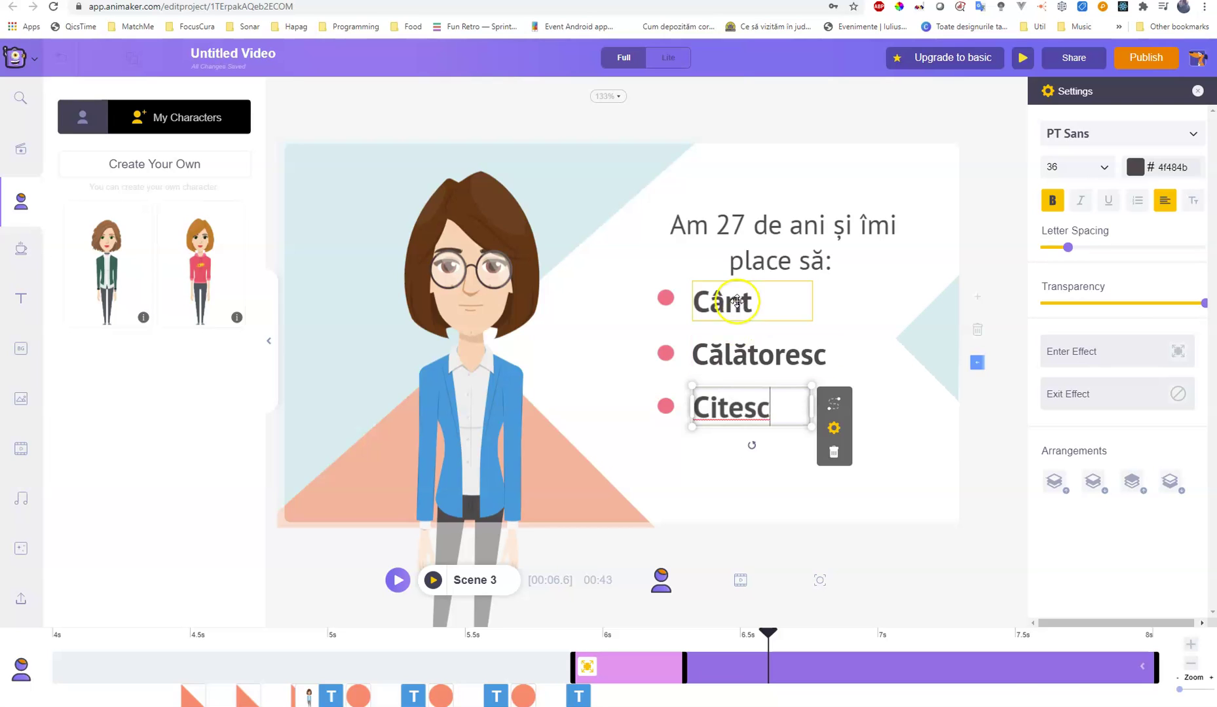
Replace the character with glasses by the custom green-jacket character, enlarged and placed in front of the orange triangle
click(494, 289)
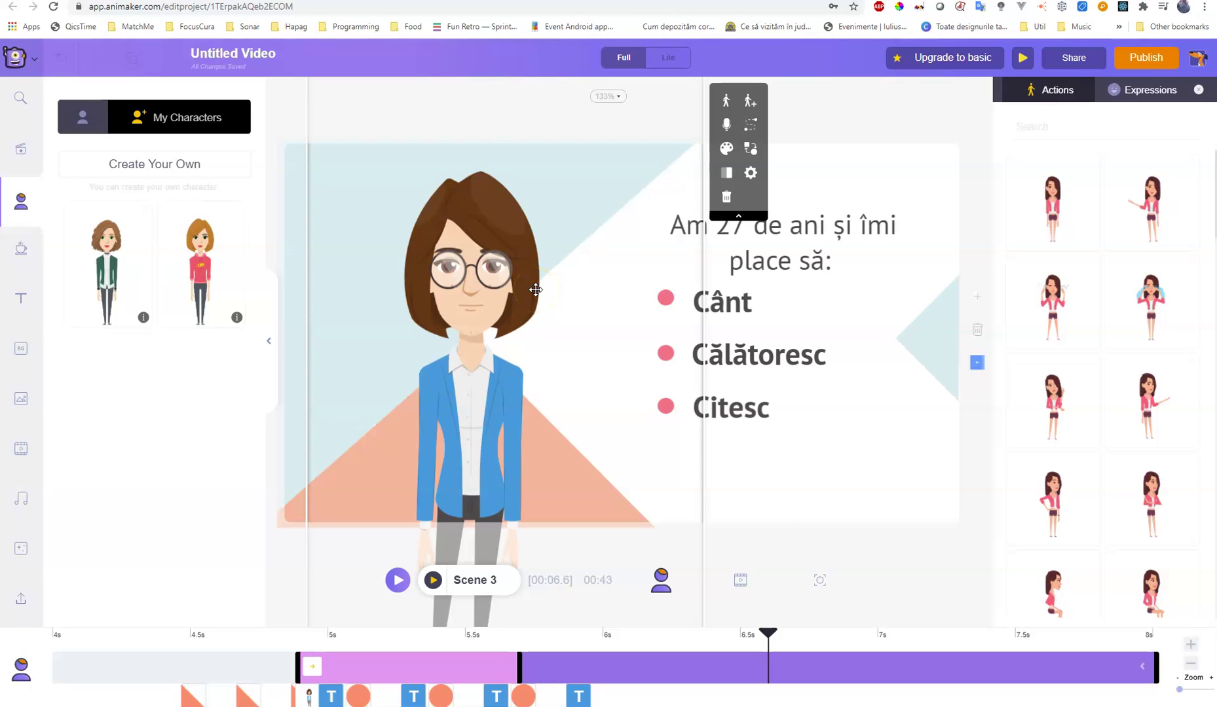
key(Delete)
click(107, 272)
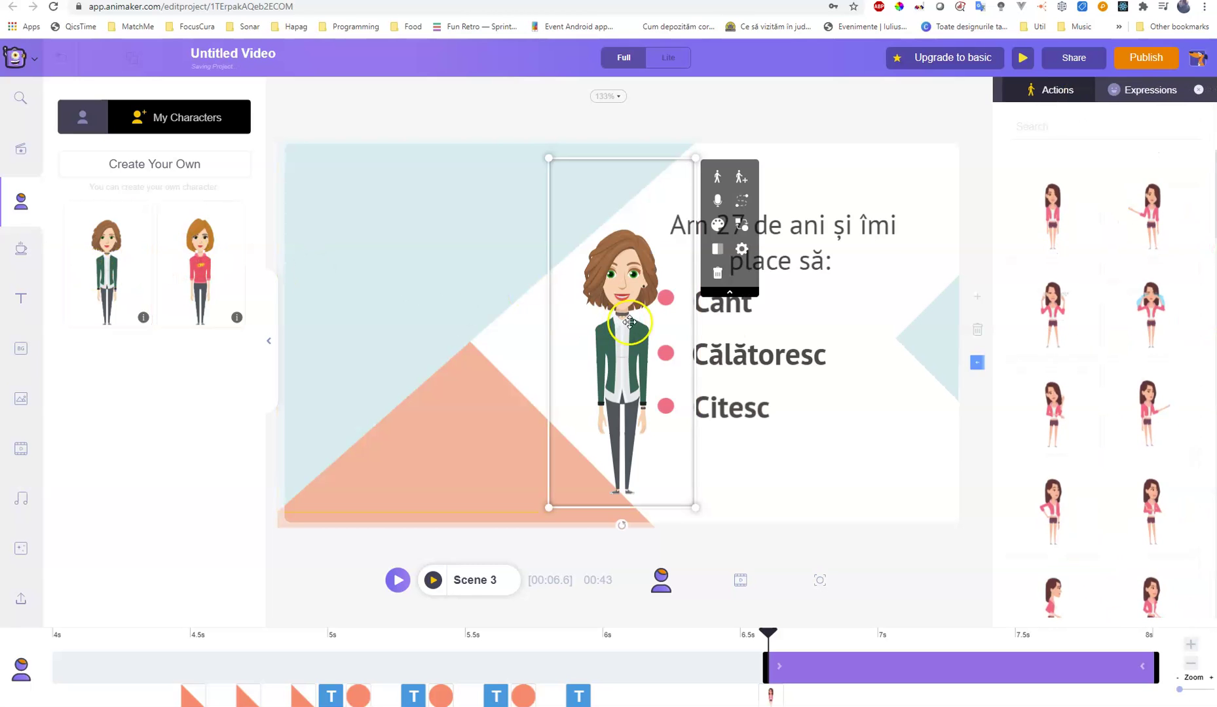
drag(629, 321, 420, 332)
drag(485, 179, 533, 198)
mouse_move(478, 235)
mouse_down()
mouse_move(464, 246)
mouse_move(477, 246)
mouse_up()
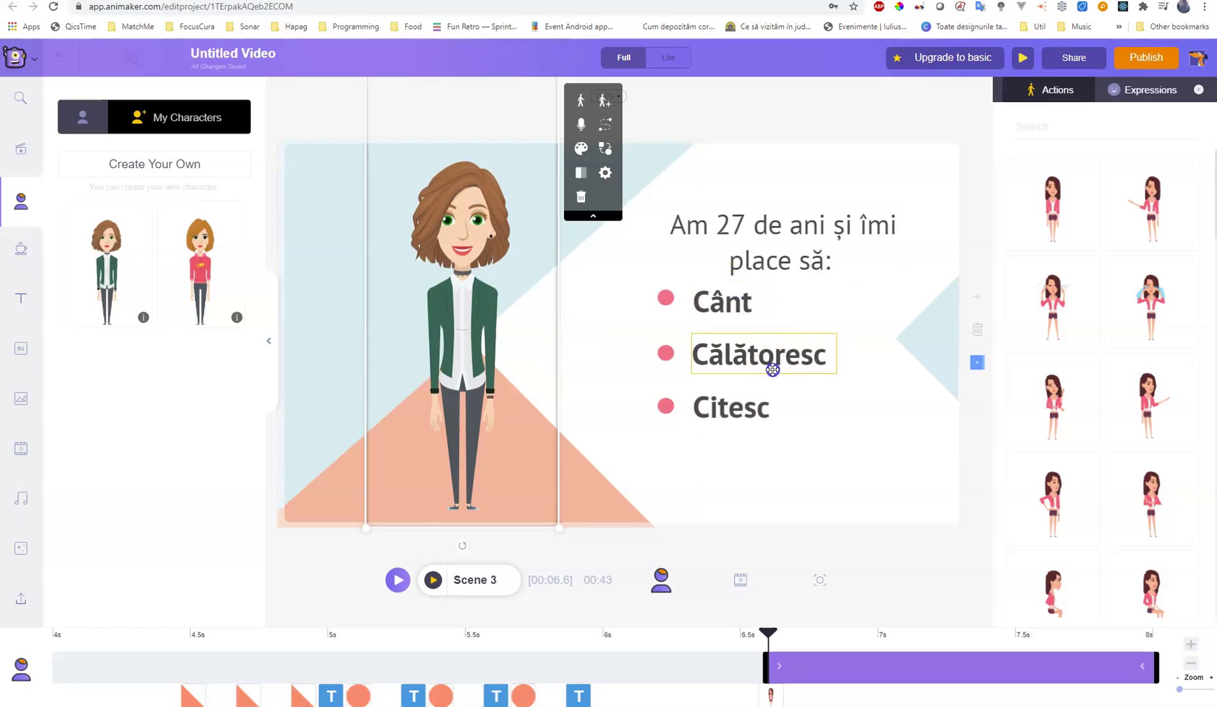
Examine the available character actions for one that suits the listed hobbies
click(1048, 307)
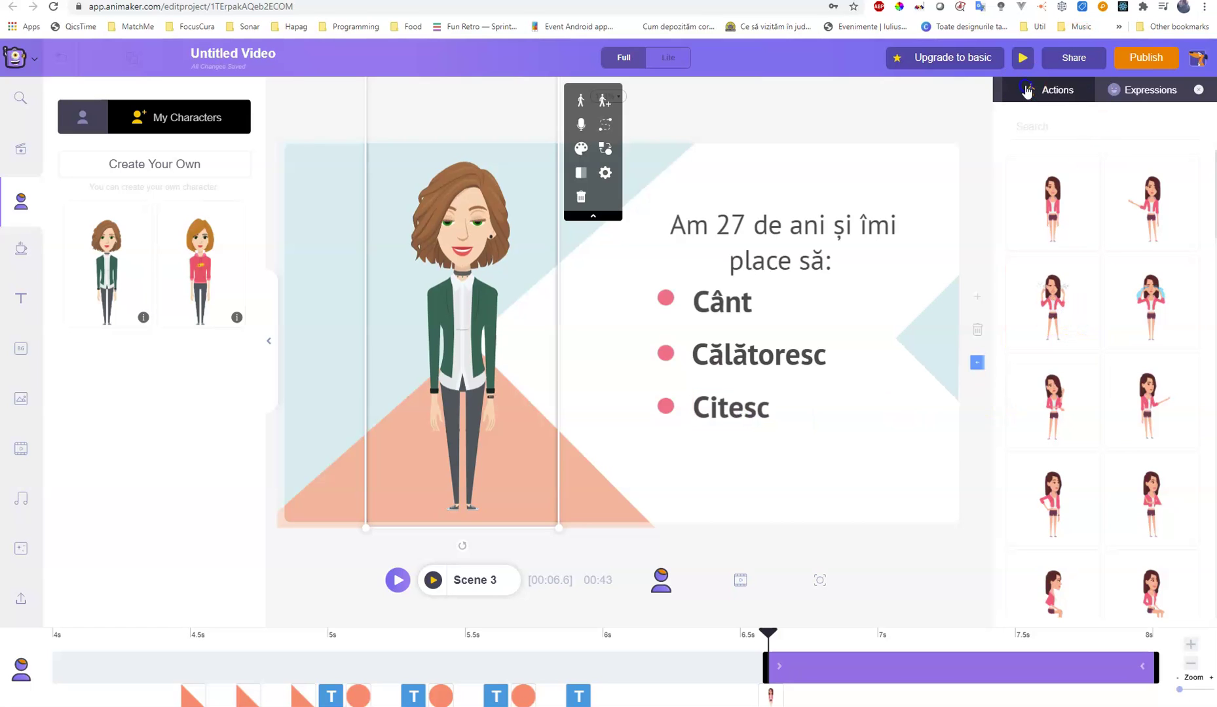
click(1115, 313)
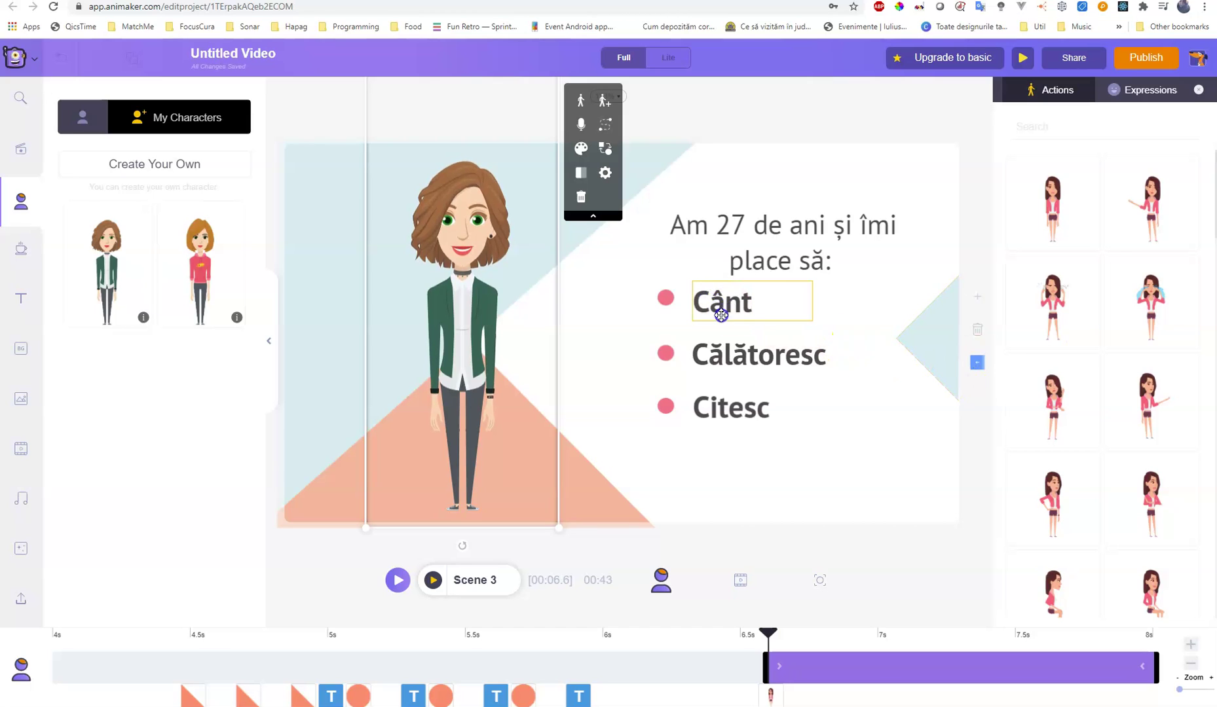
click(1193, 436)
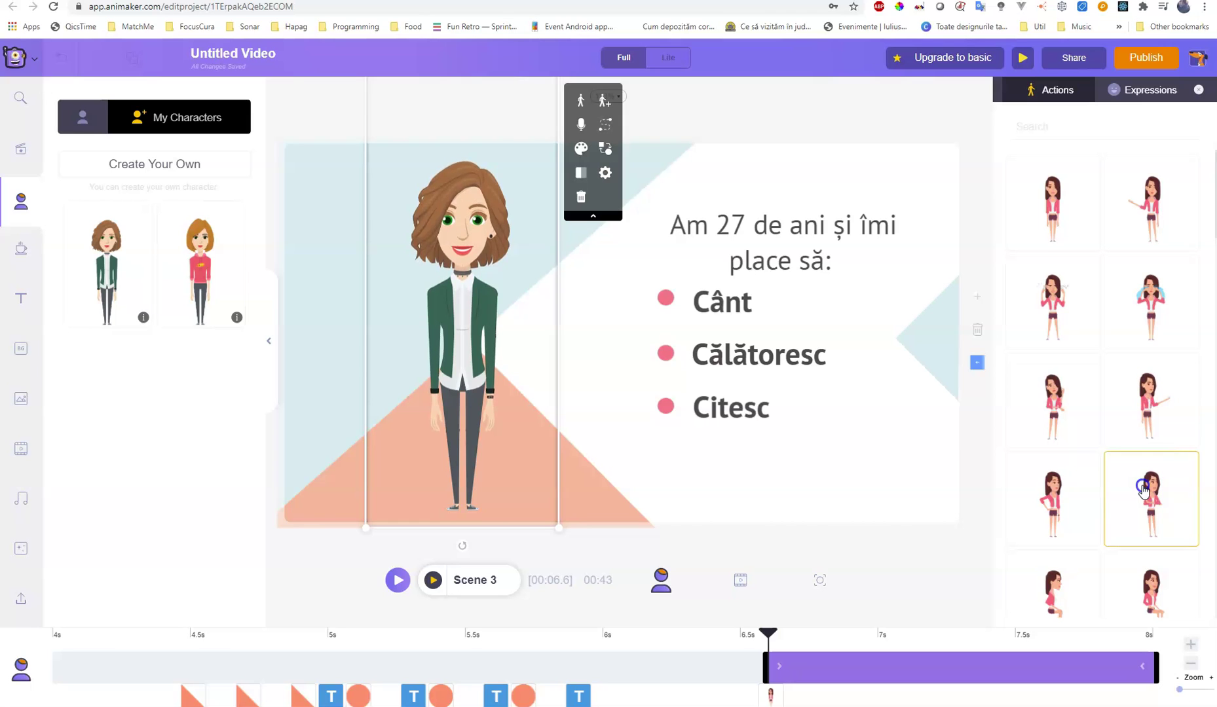
scroll(1146, 485, down, 3)
scroll(1143, 492, down, 5)
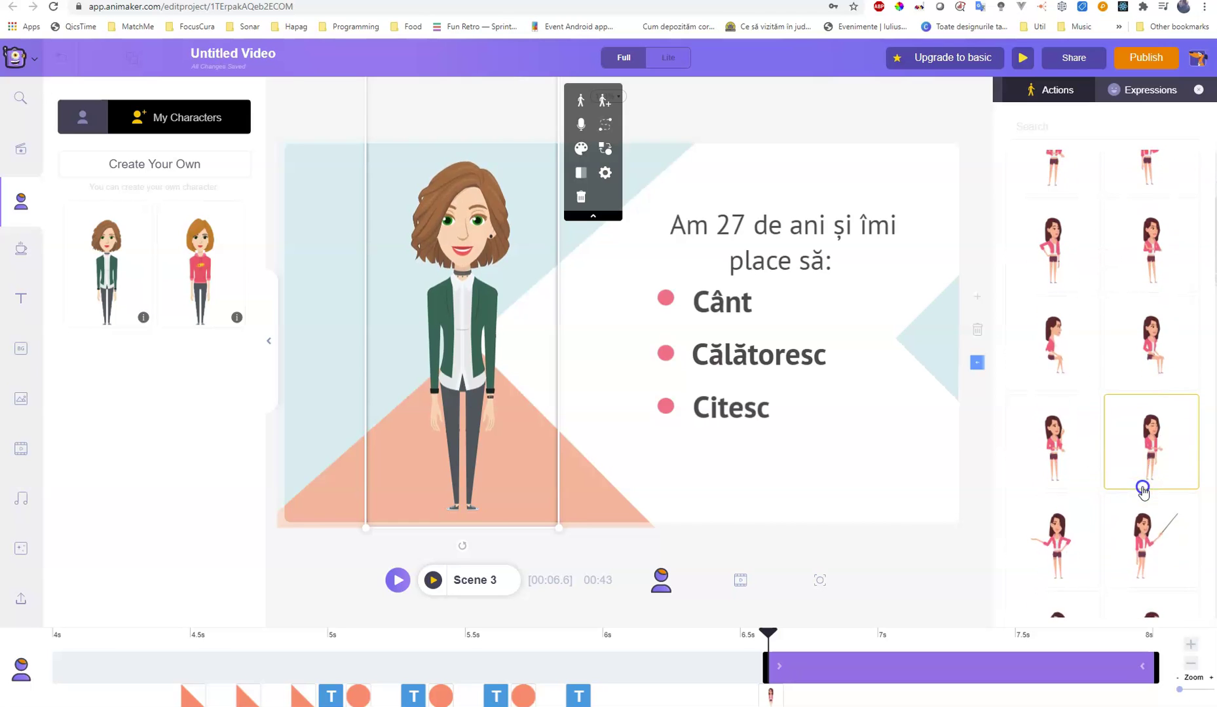
scroll(1068, 484, down, 1)
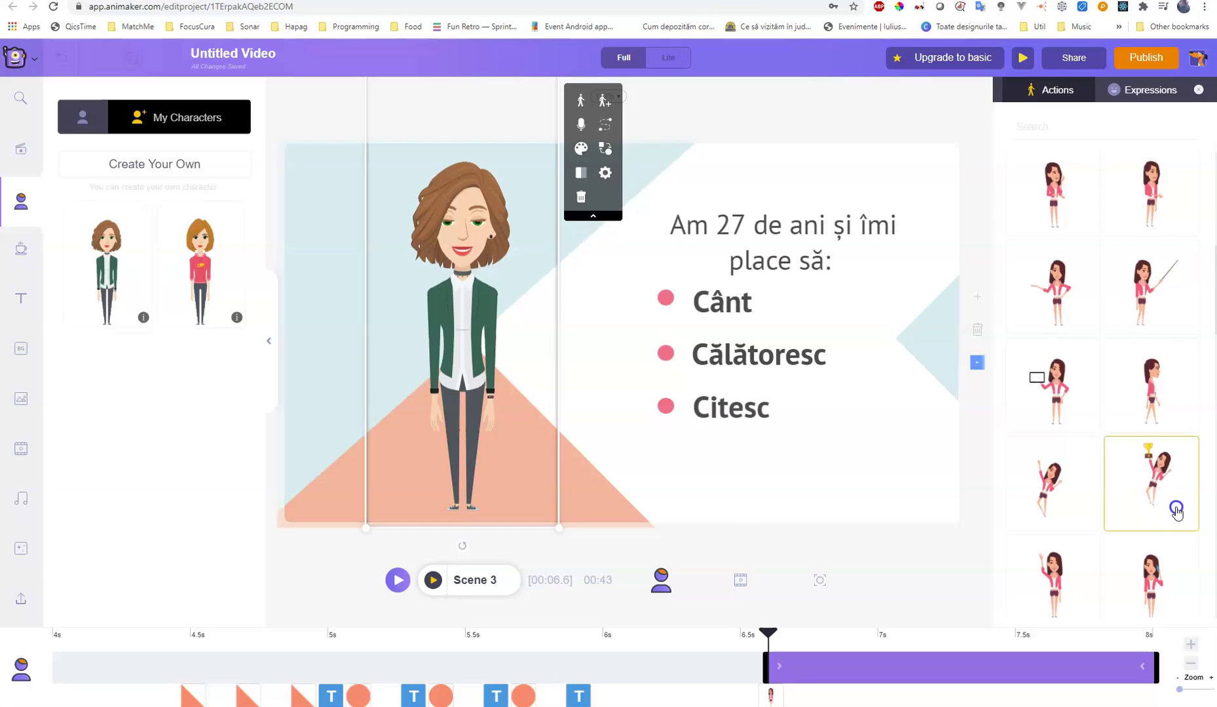
scroll(1126, 493, down, 2)
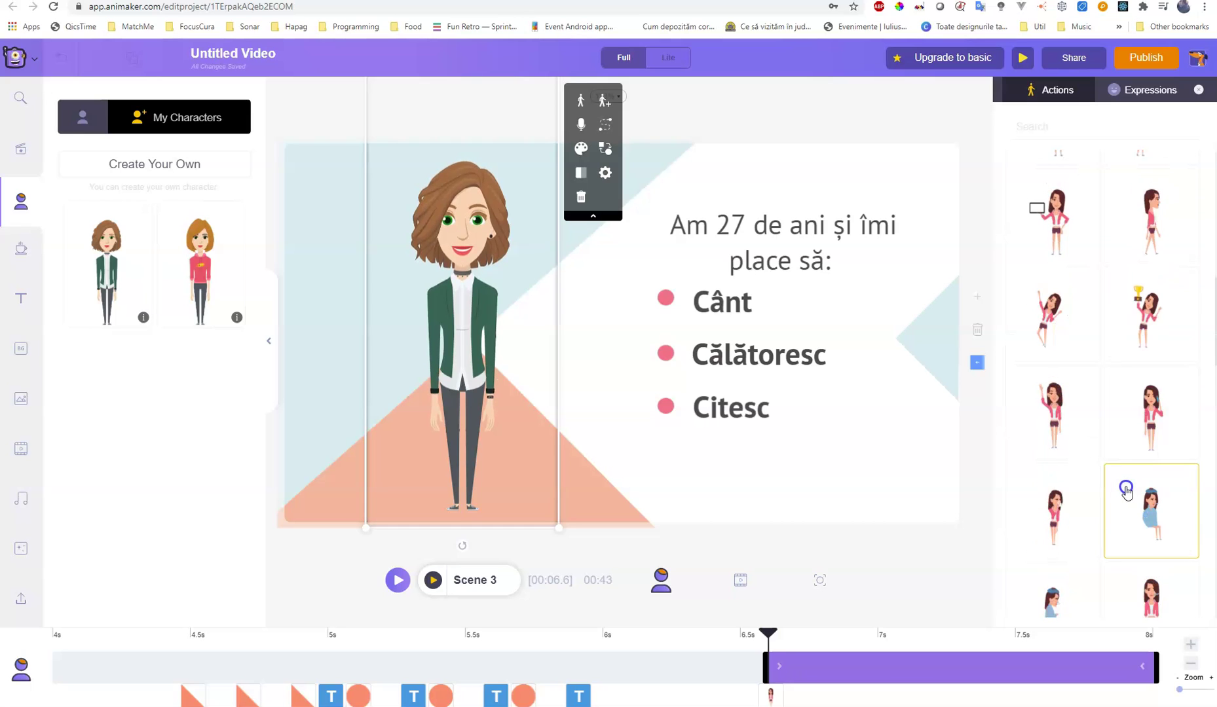
scroll(1125, 493, down, 1)
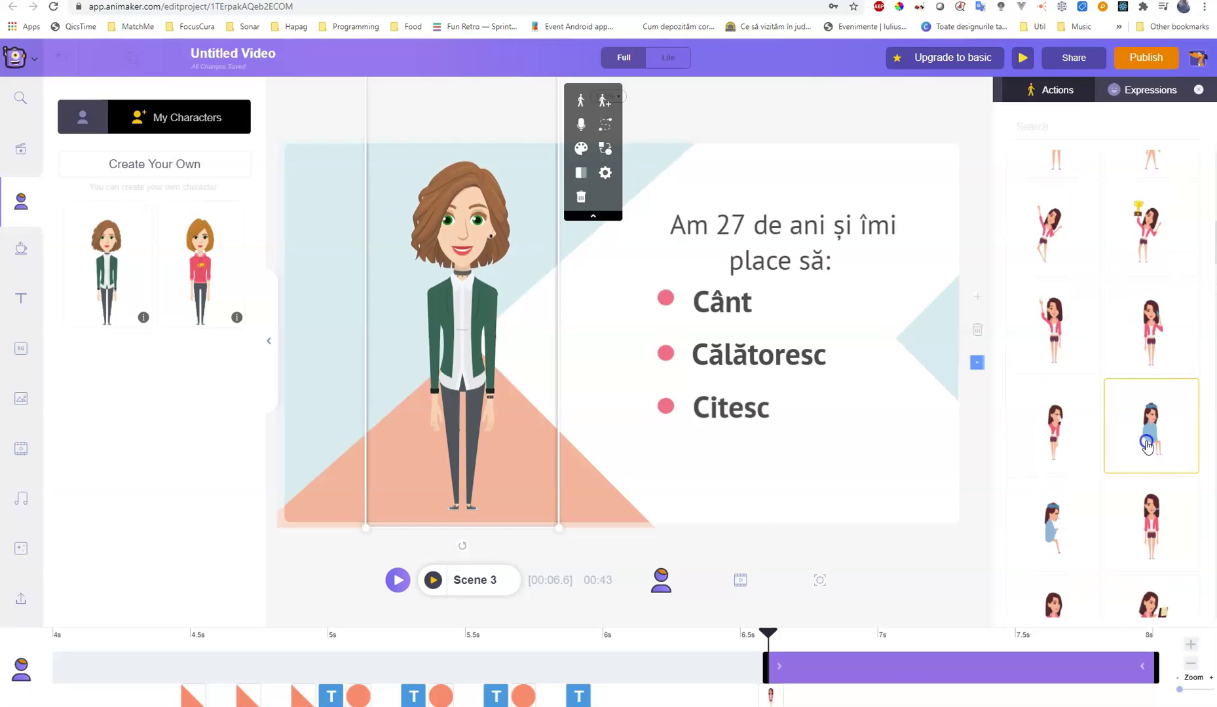
scroll(1146, 445, down, 2)
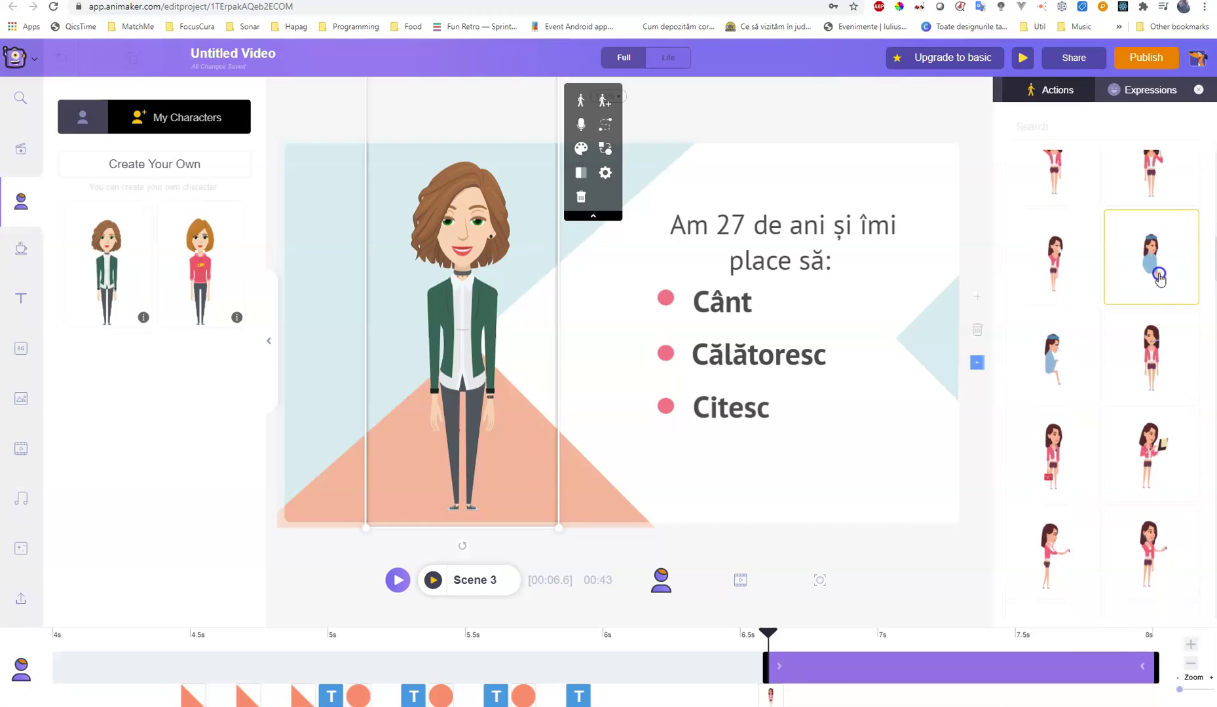
scroll(1141, 506, down, 3)
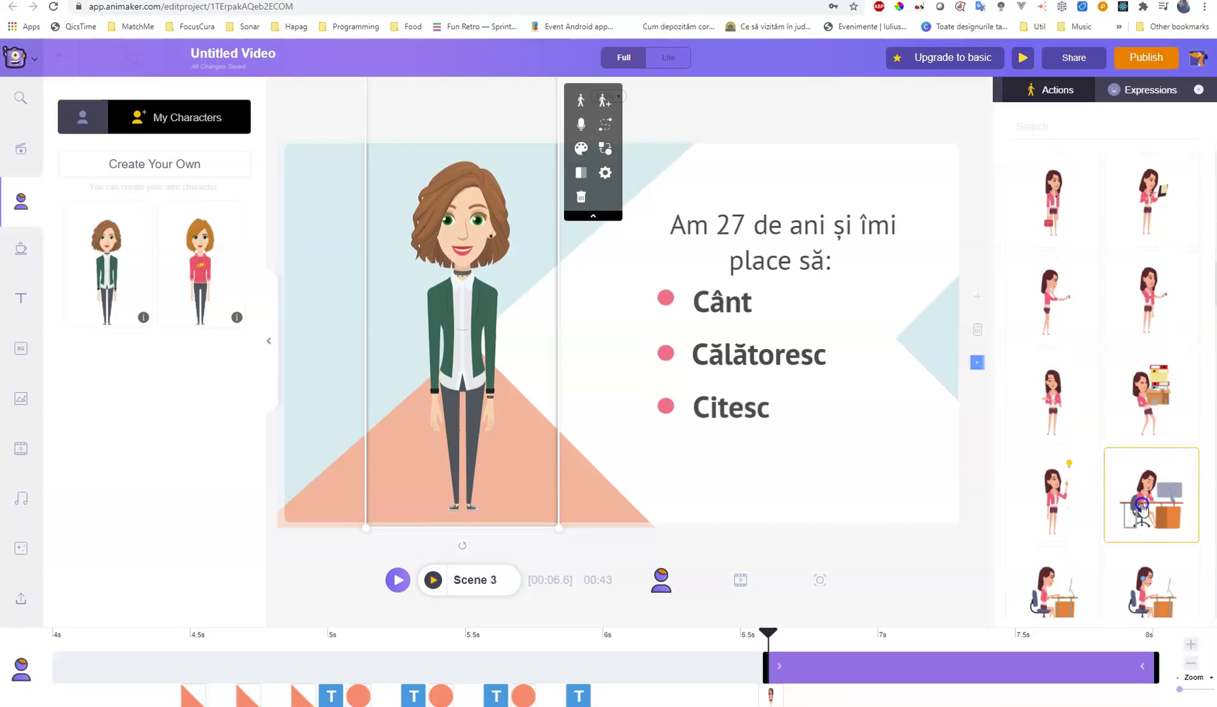
scroll(1142, 508, down, 3)
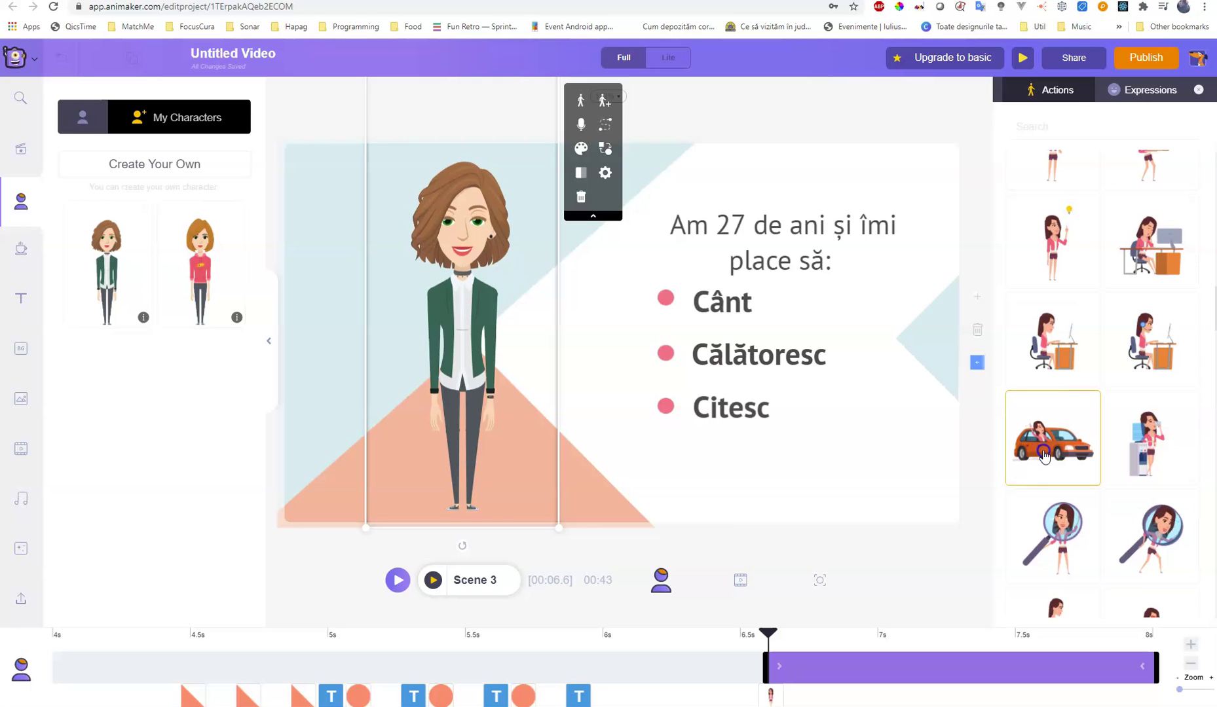
scroll(1044, 457, down, 2)
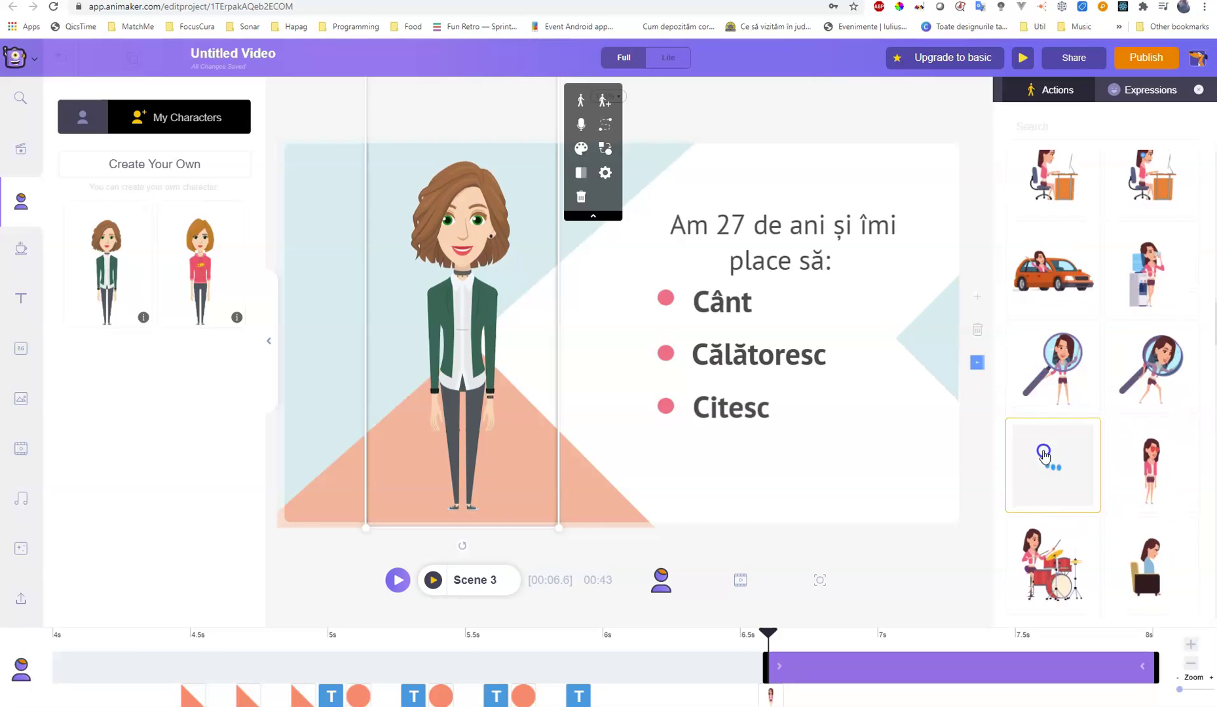
scroll(1041, 438, down, 2)
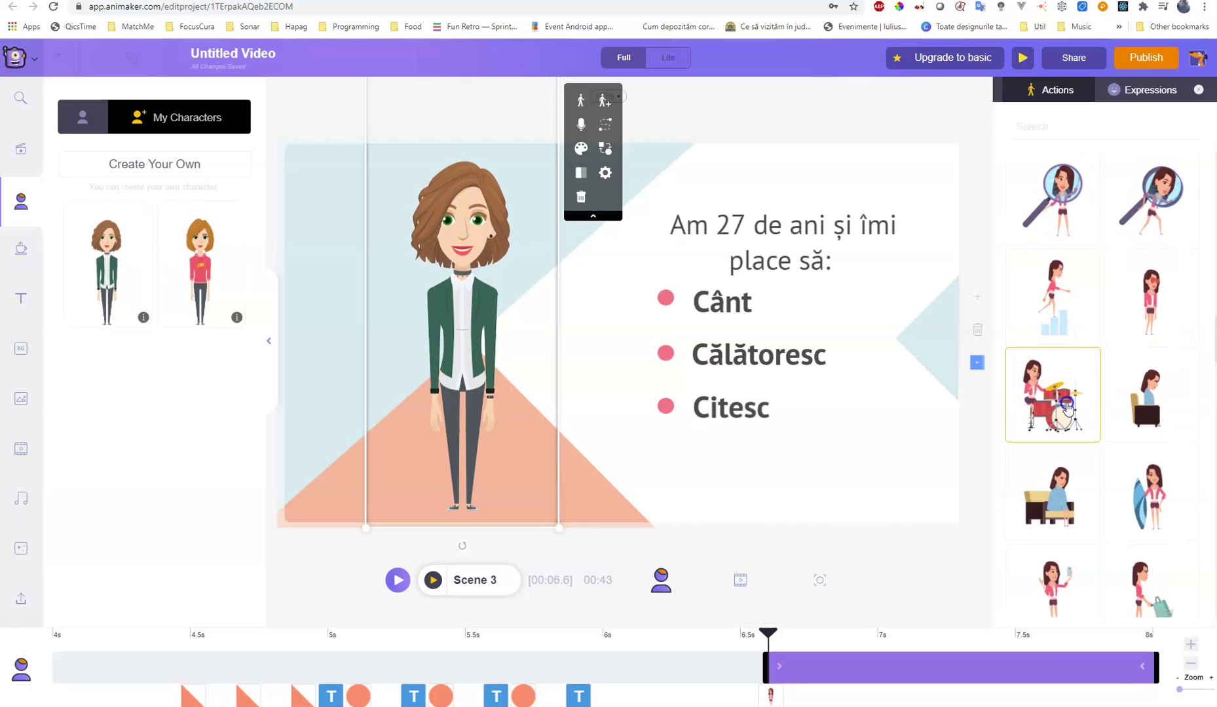
click(1061, 411)
scroll(1052, 414, down, 1)
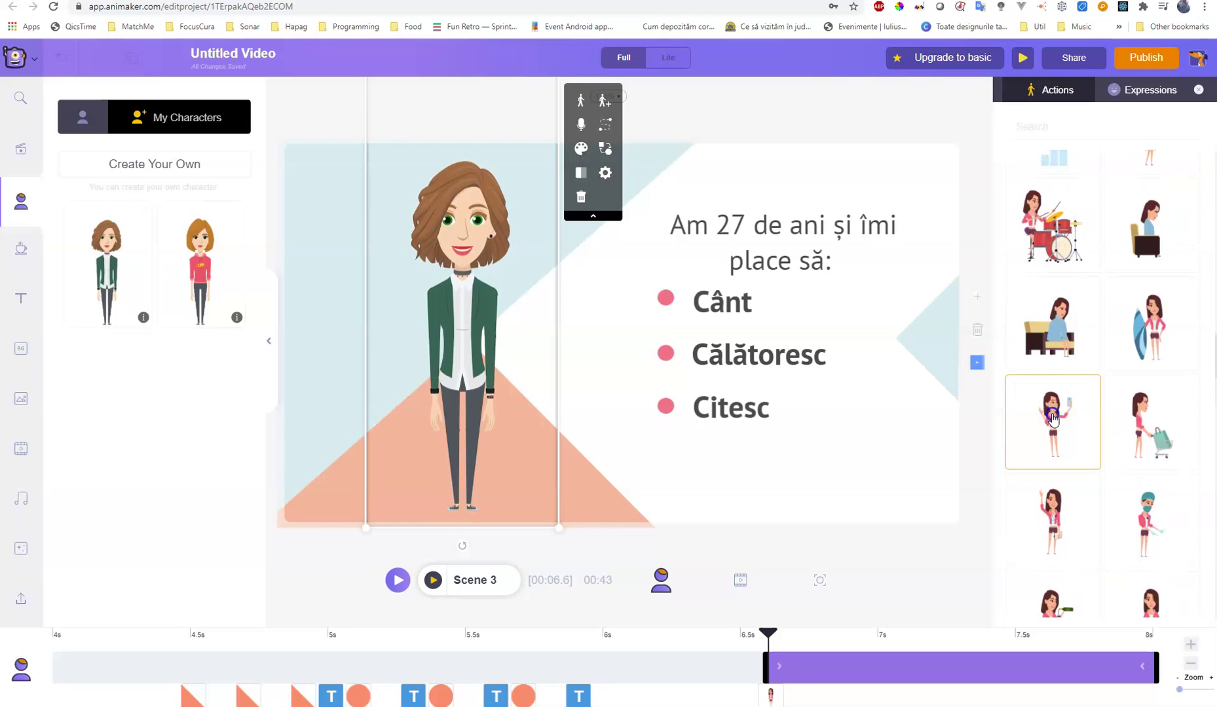
scroll(1078, 463, down, 3)
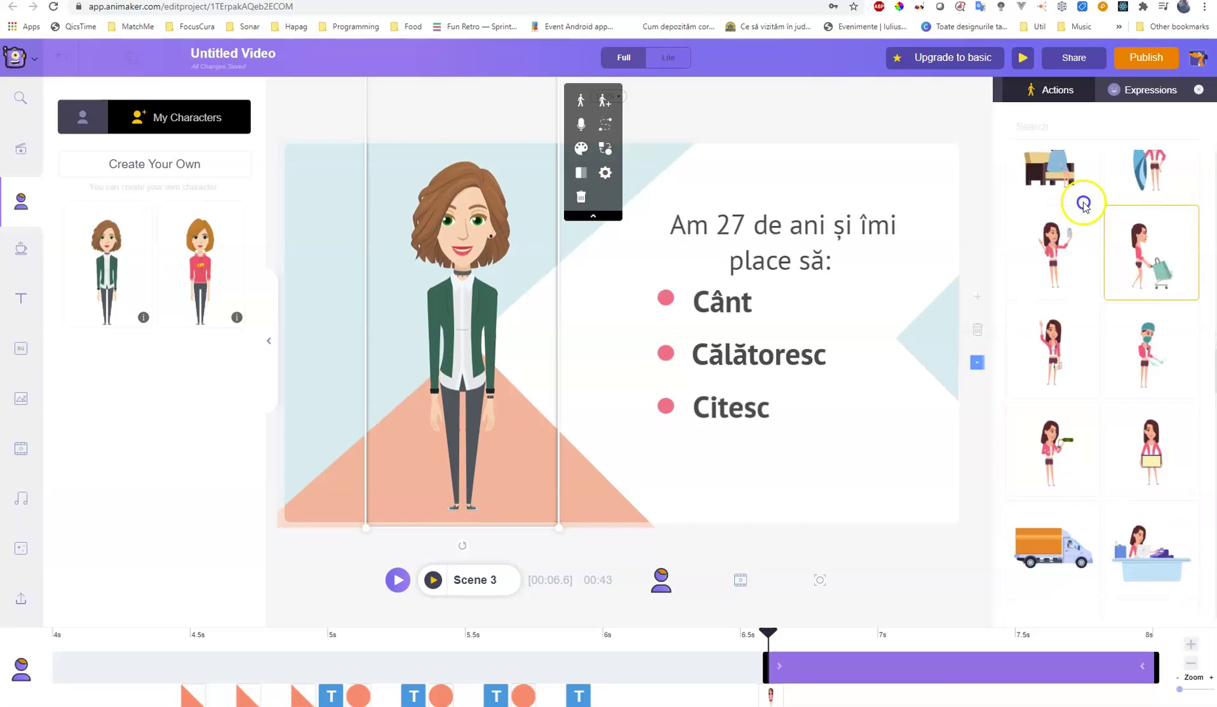
Search the actions for "guitar", apply the guitar-playing action to the character, and shift the character away from the bullets
click(1016, 124)
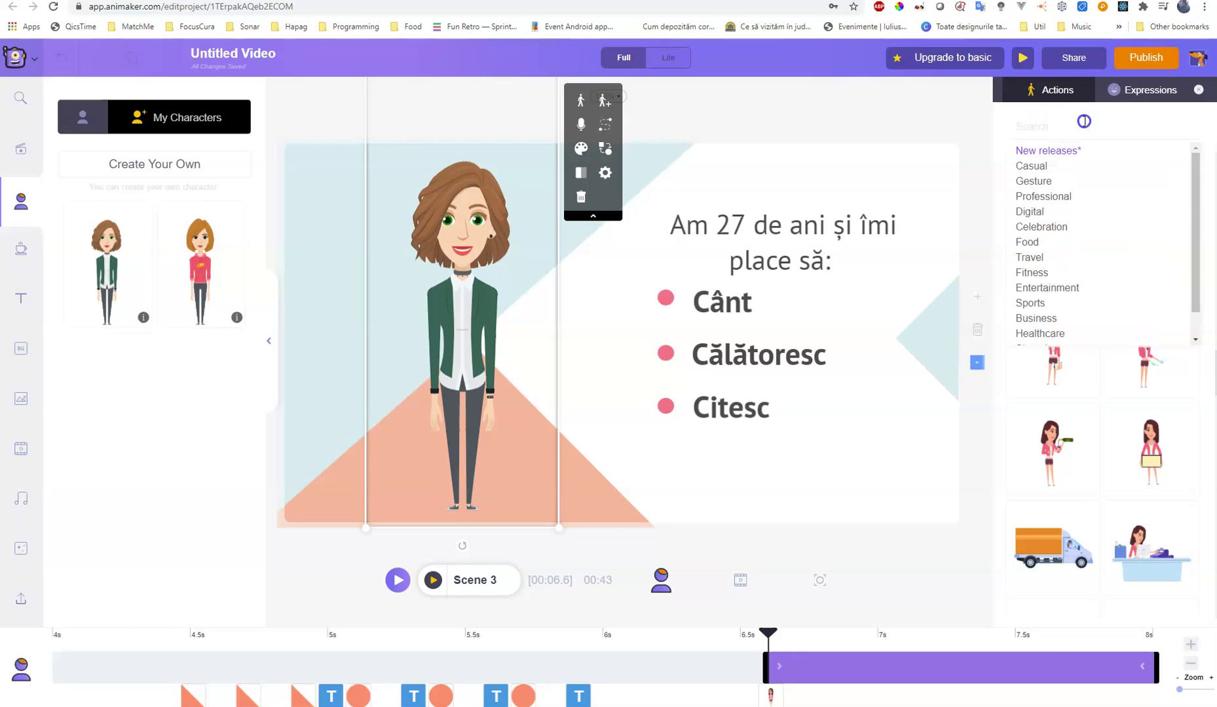
text(guitar)
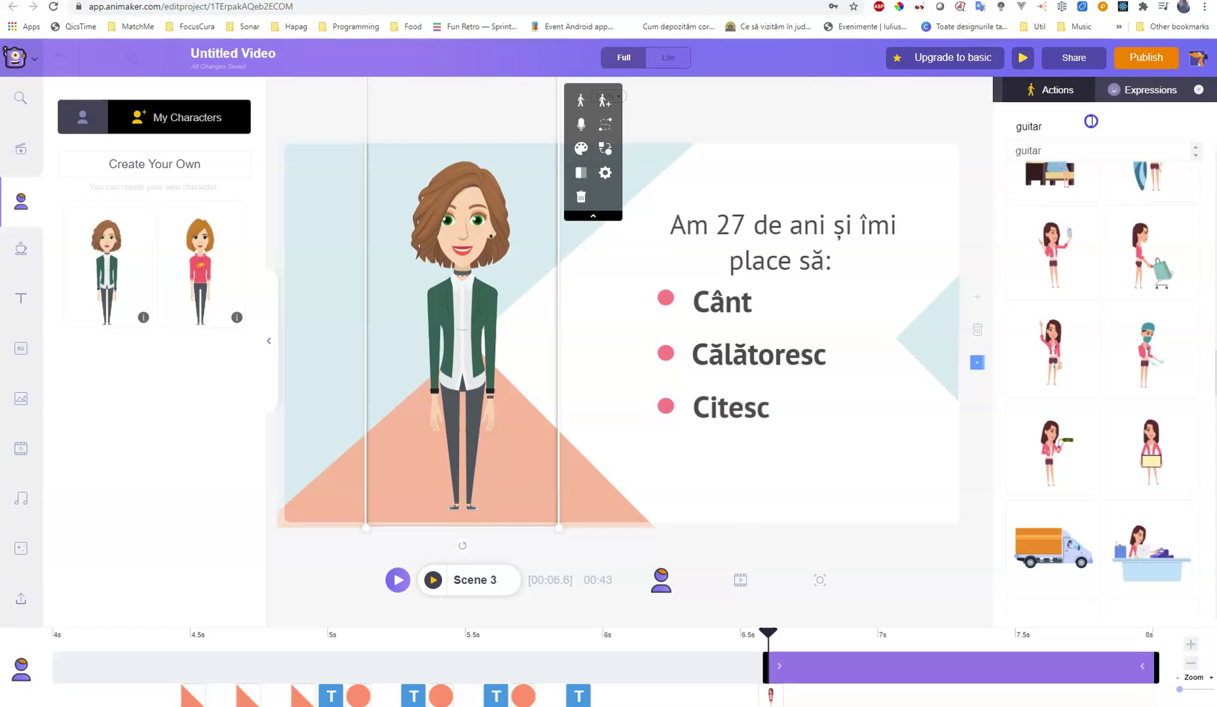
key(Return)
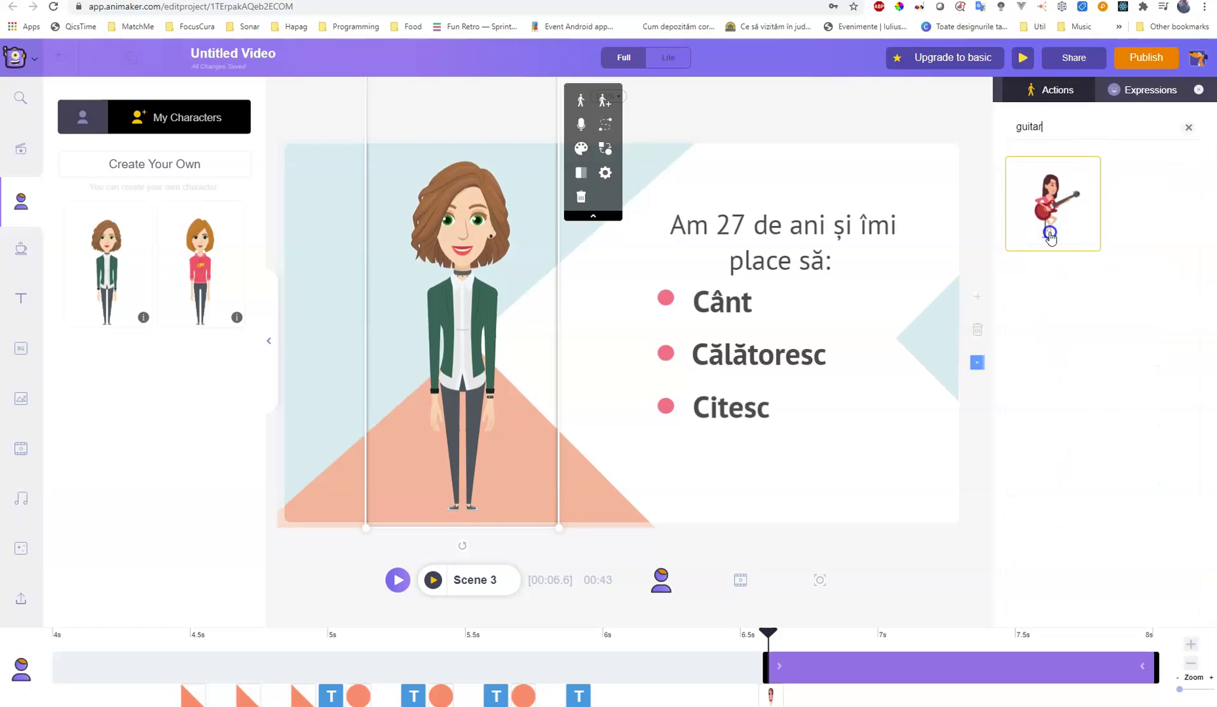
click(1048, 211)
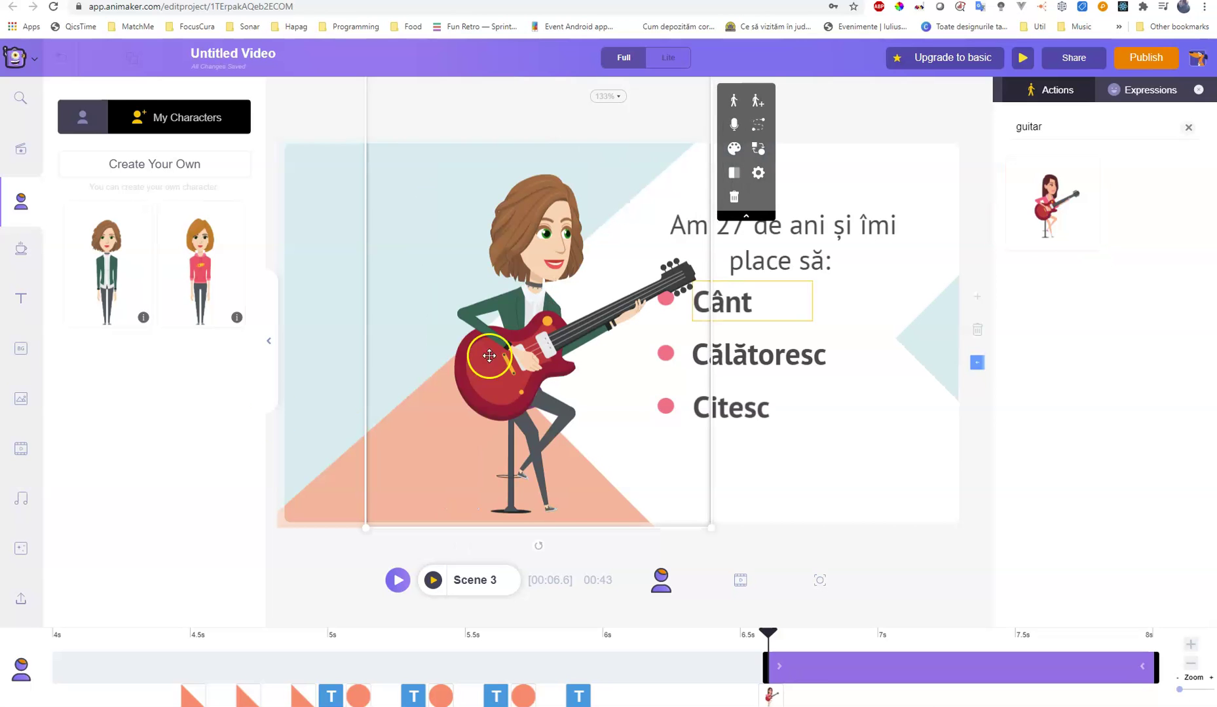
drag(482, 350, 427, 350)
click(862, 491)
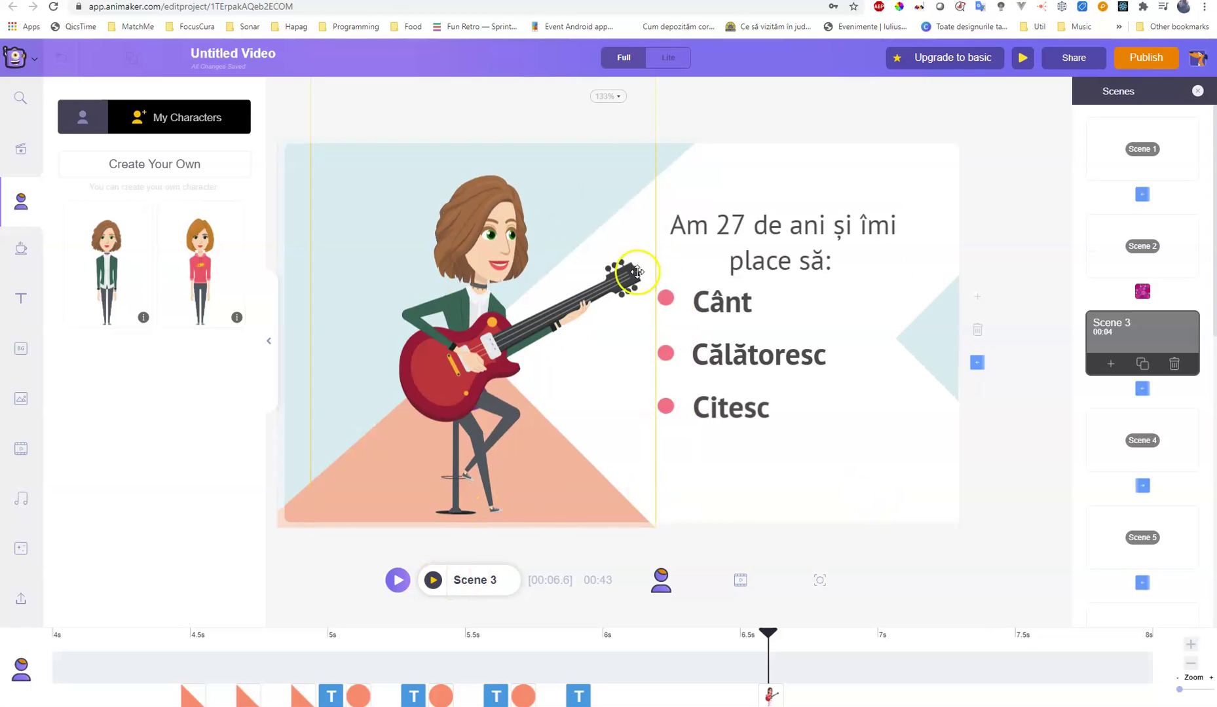
Preview Scene 3 with the guitar-playing character, and check the heading text box
click(434, 581)
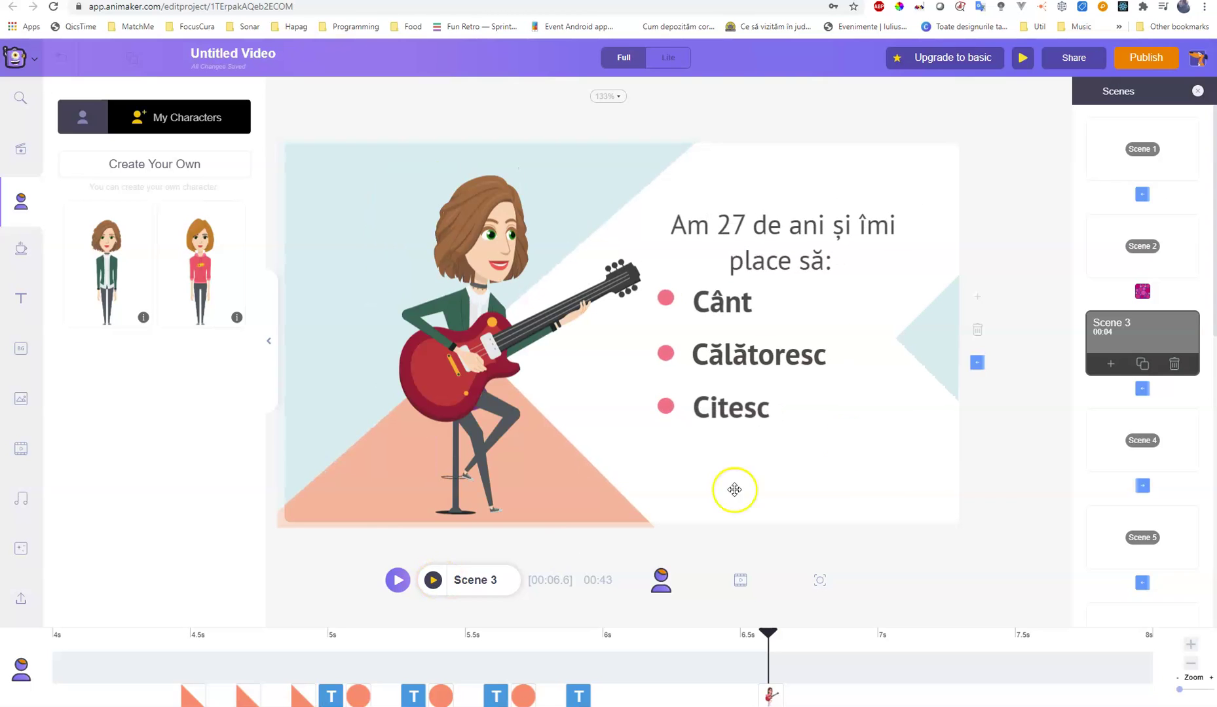
double_click(780, 244)
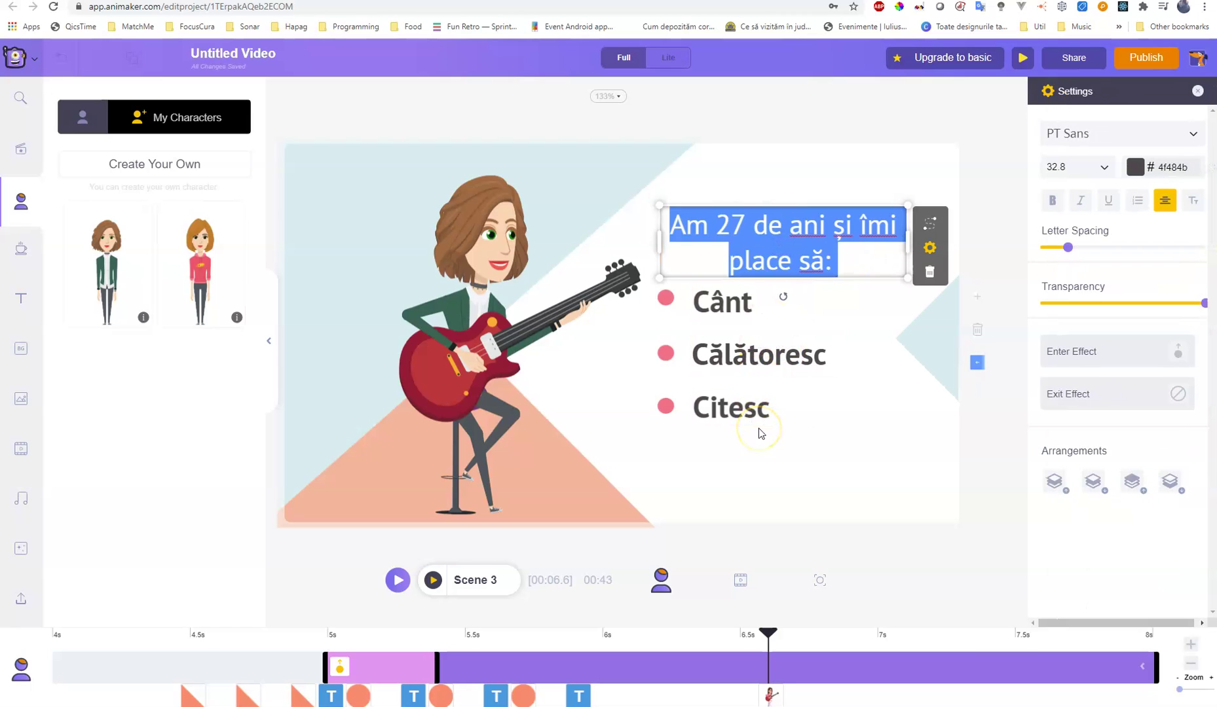
click(825, 445)
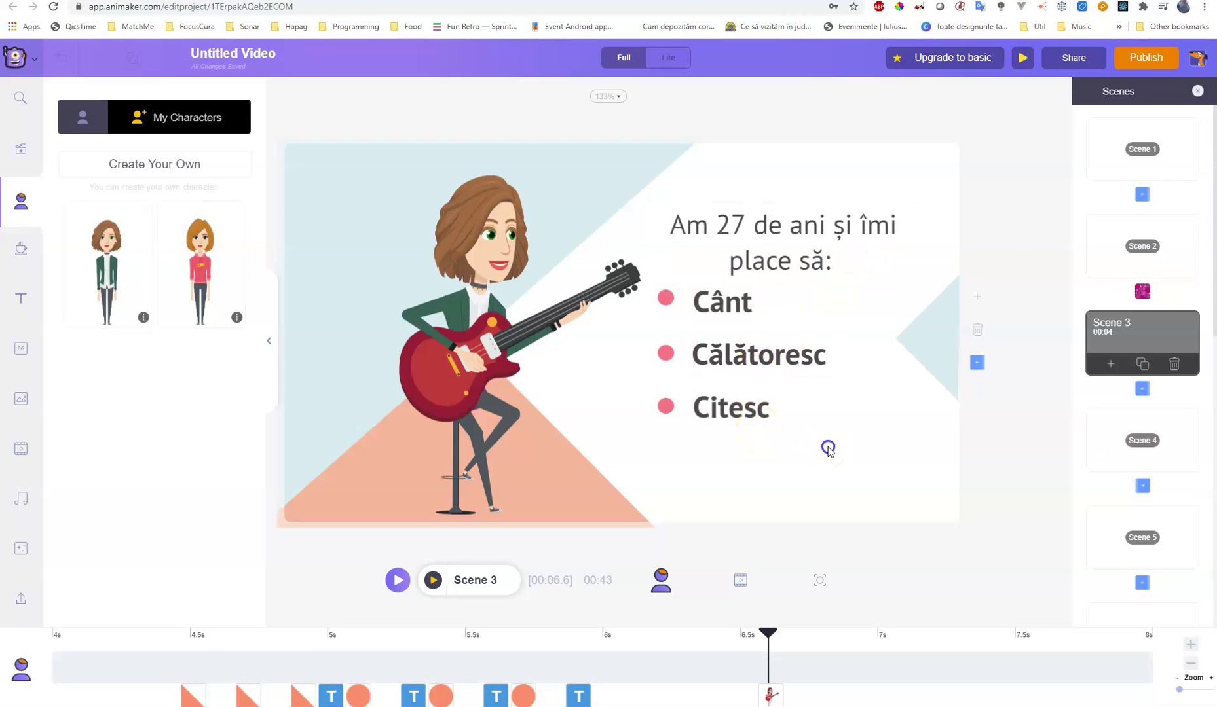
Examine when the character, triangles, heading, bullets and hobby texts of Scene 3 each appear on the timeline
click(478, 336)
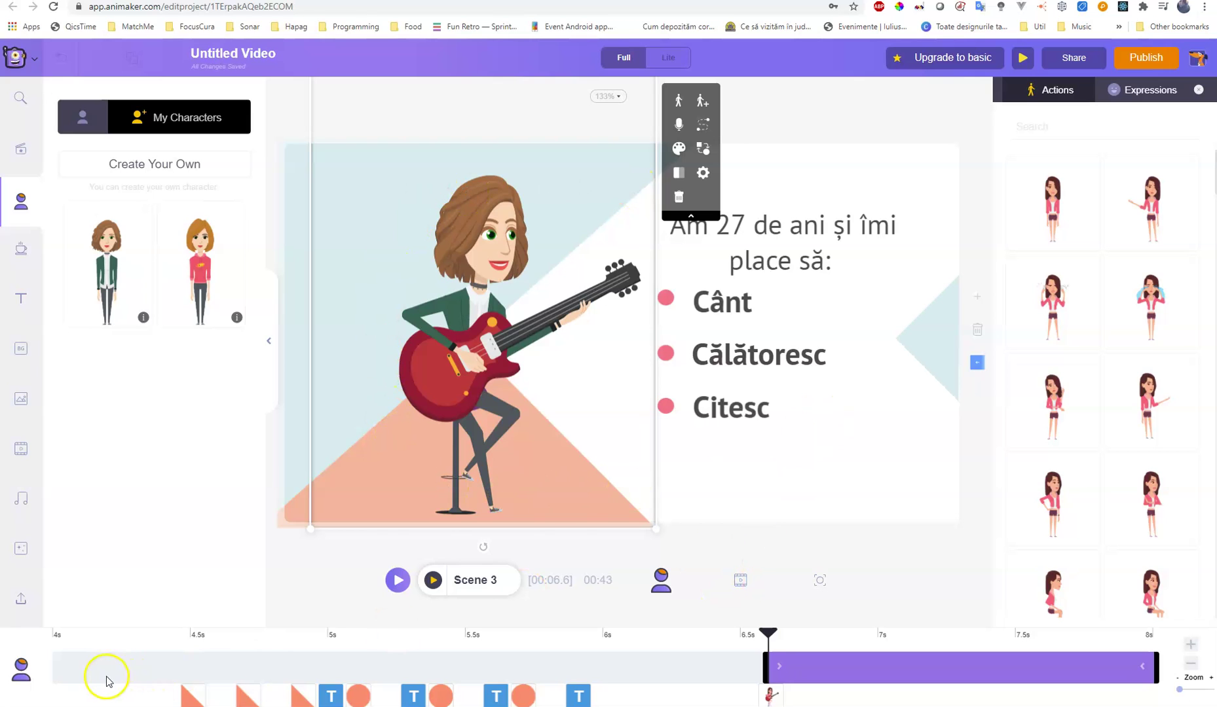
click(192, 696)
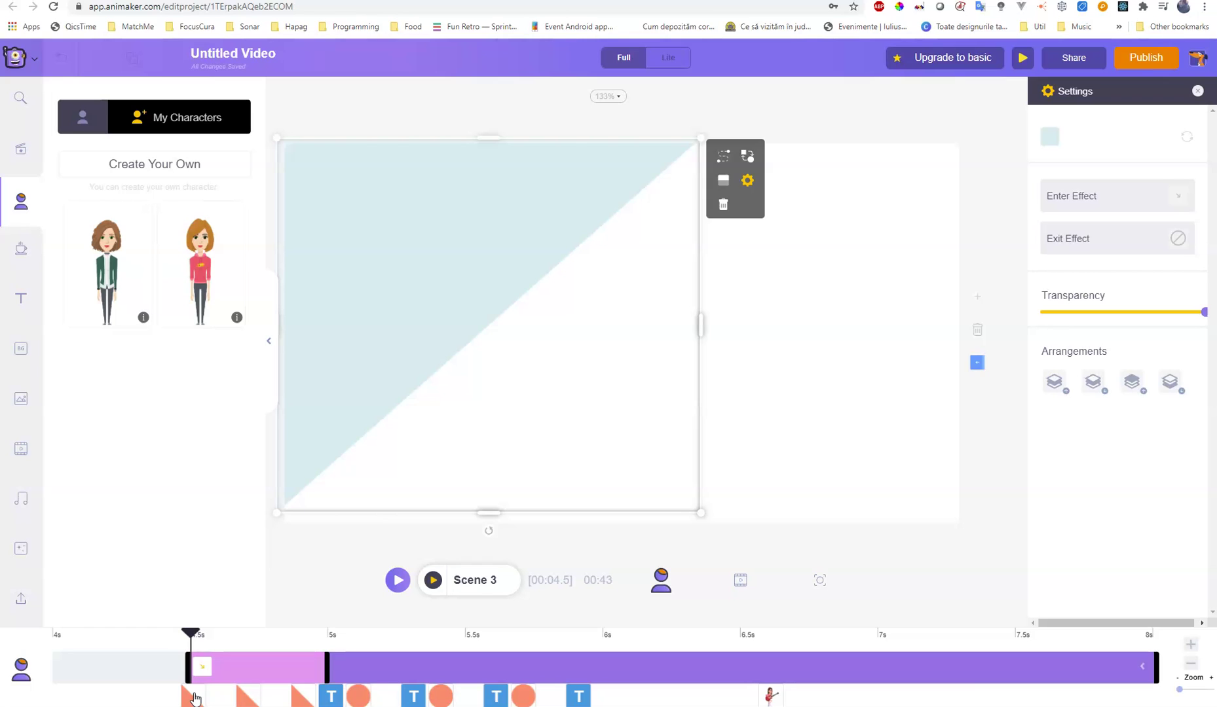
click(243, 697)
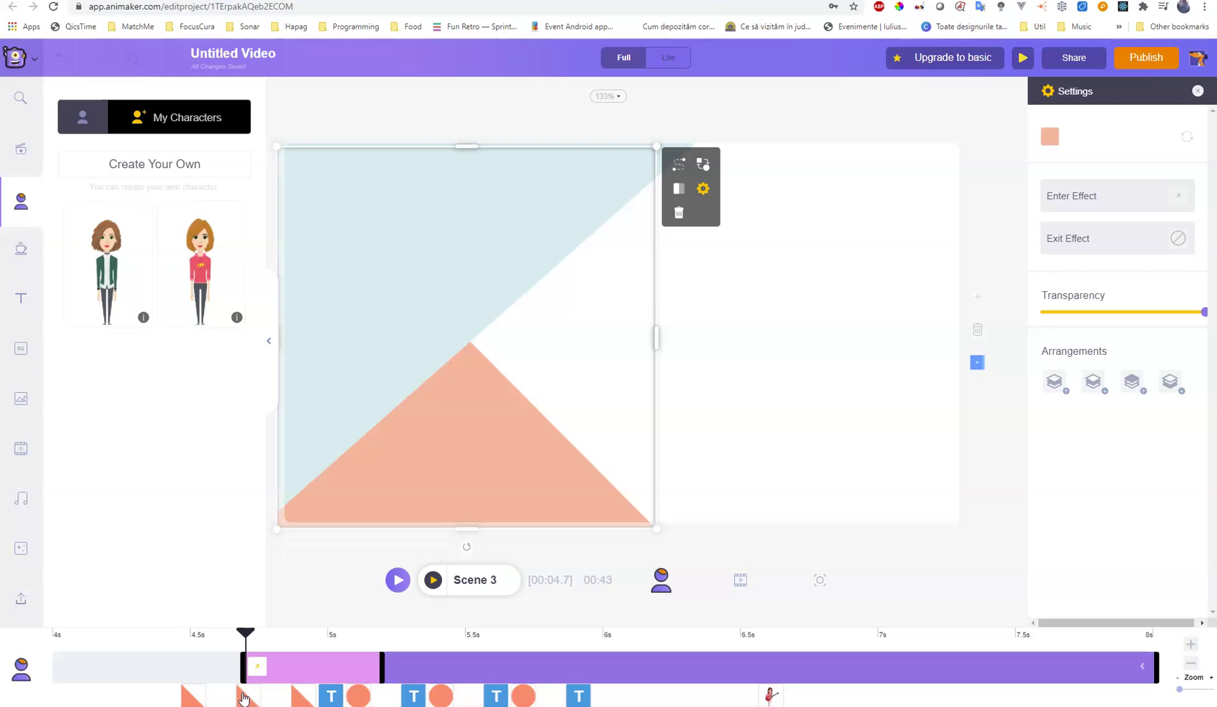
click(301, 696)
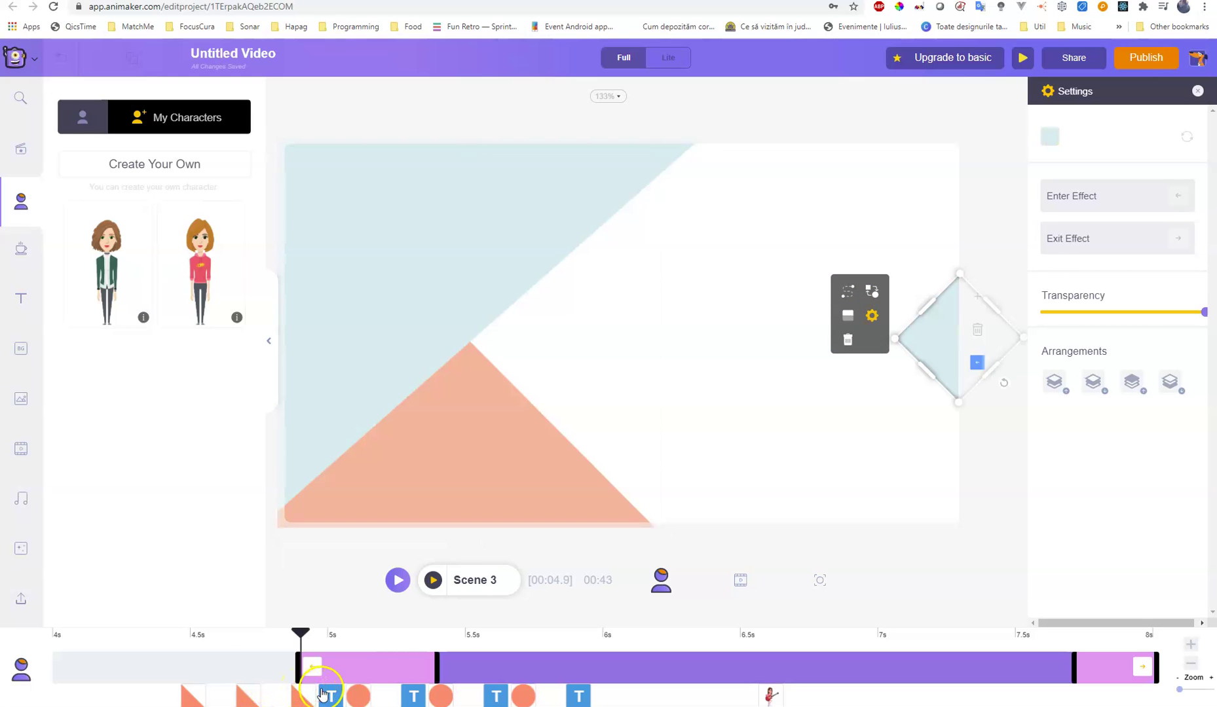
click(332, 696)
click(355, 695)
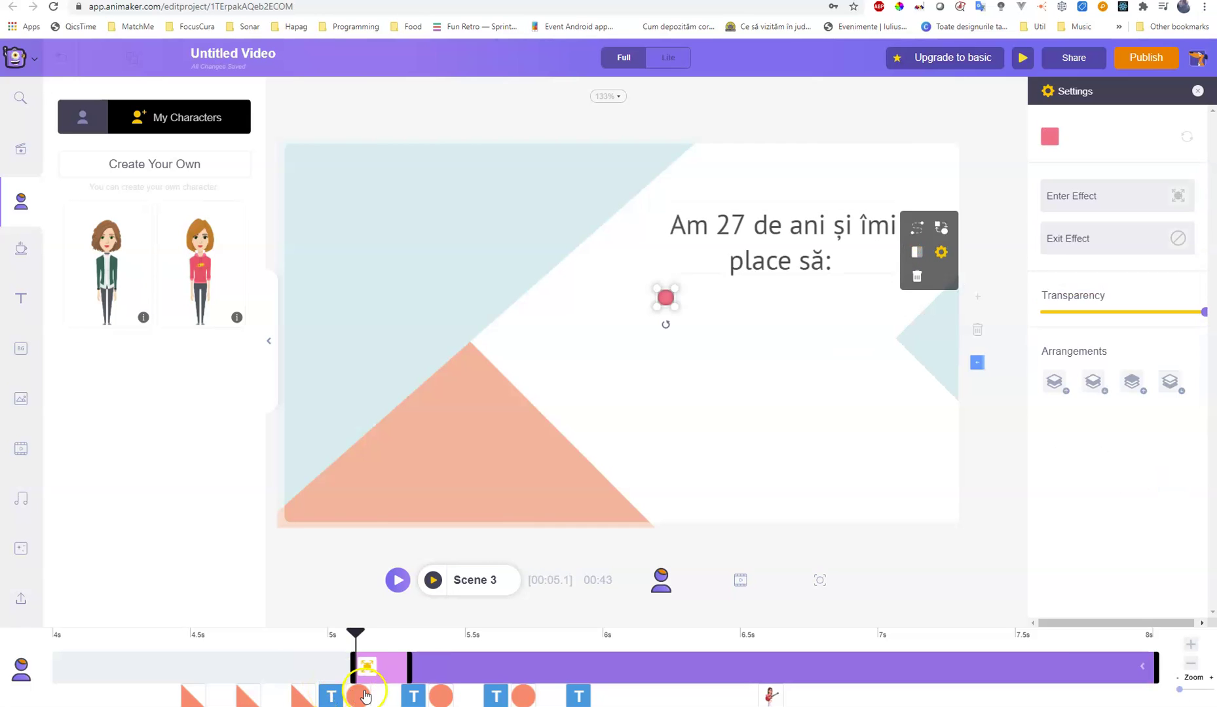
click(415, 696)
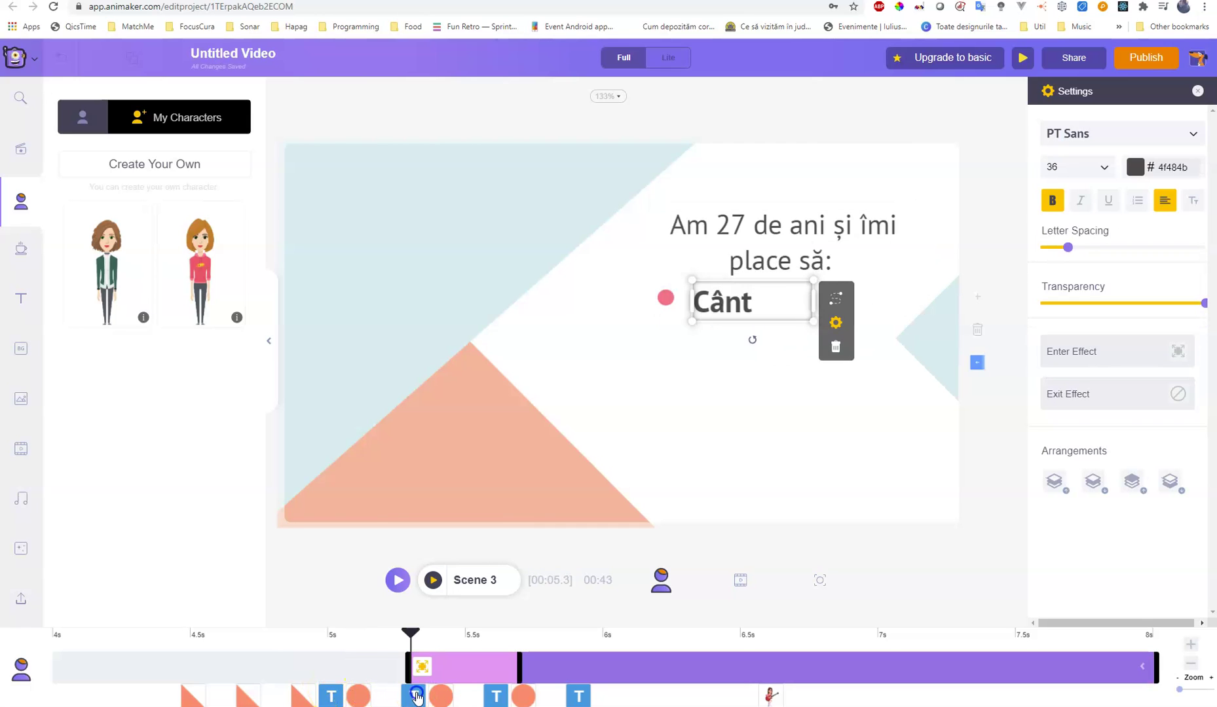
click(474, 695)
click(496, 696)
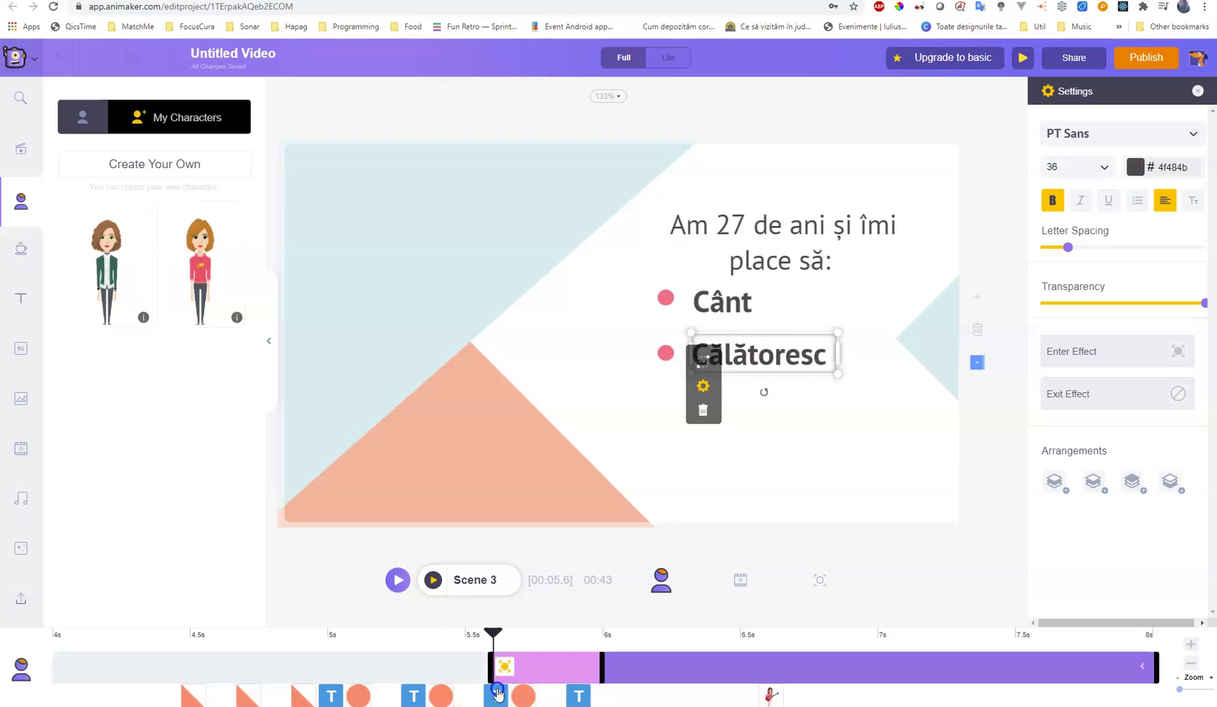
click(523, 695)
click(577, 699)
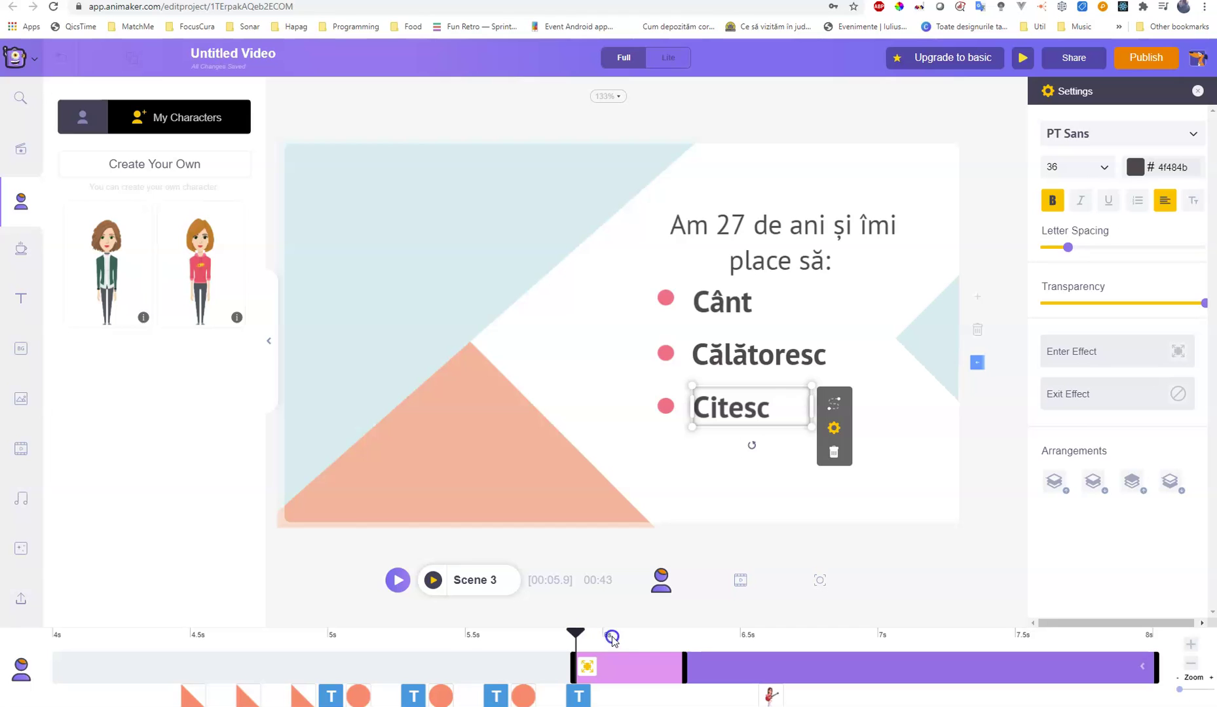
Extend the guitar-playing character's timing back to the start of Scene 3 at 4s, and preview the scene
click(778, 698)
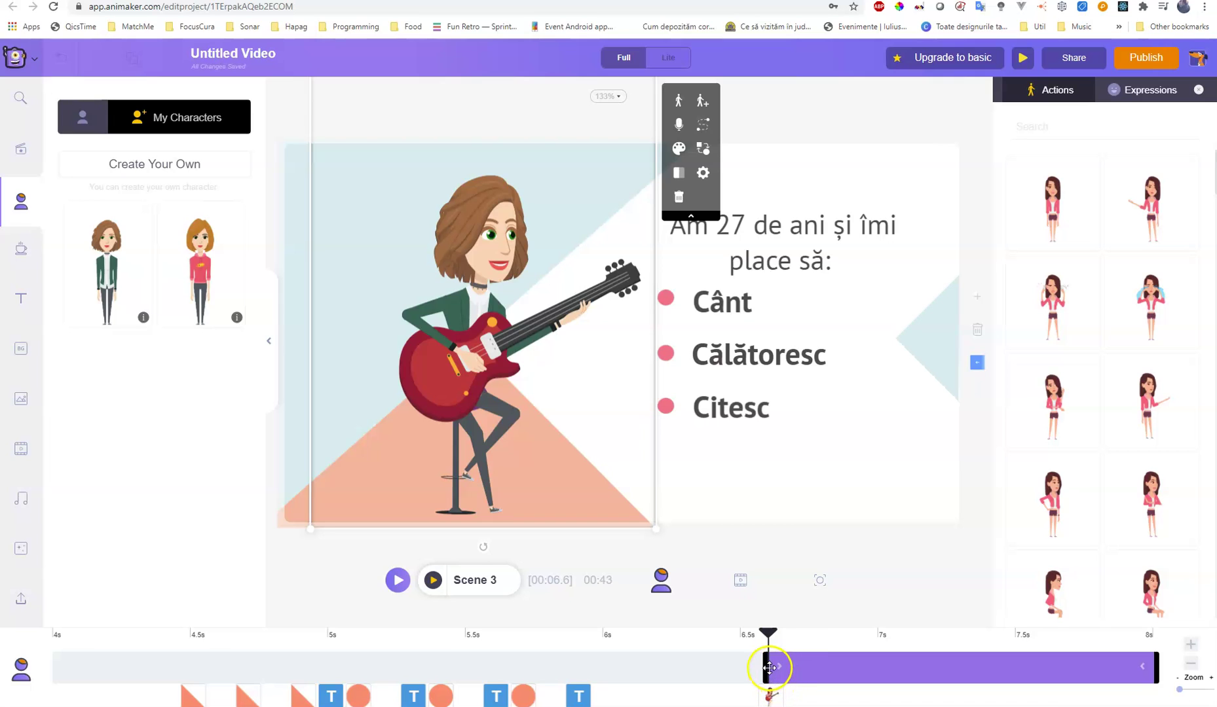
drag(765, 667, 59, 666)
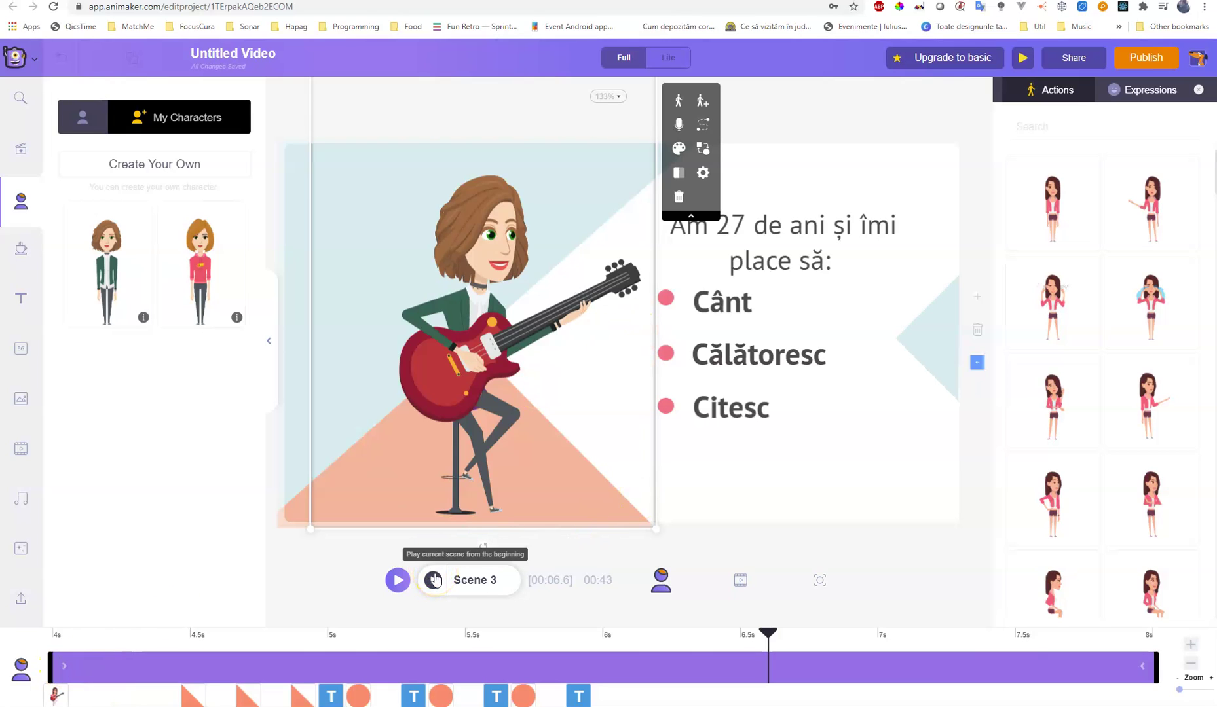
click(435, 579)
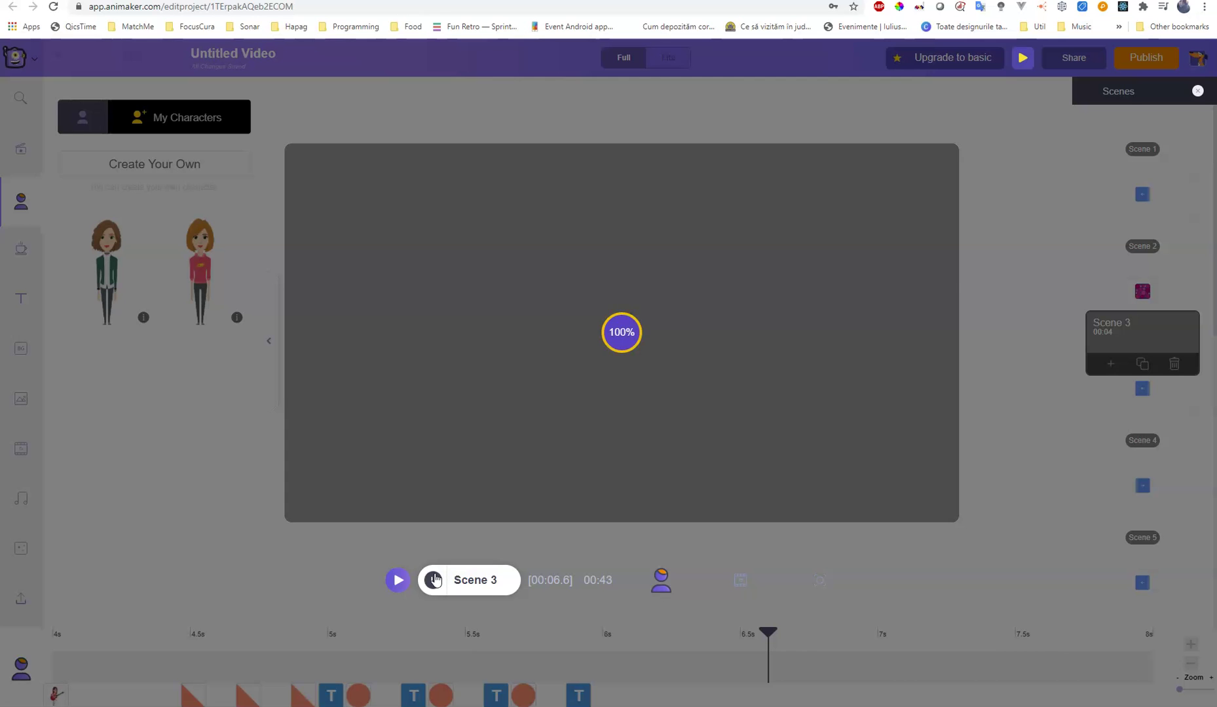
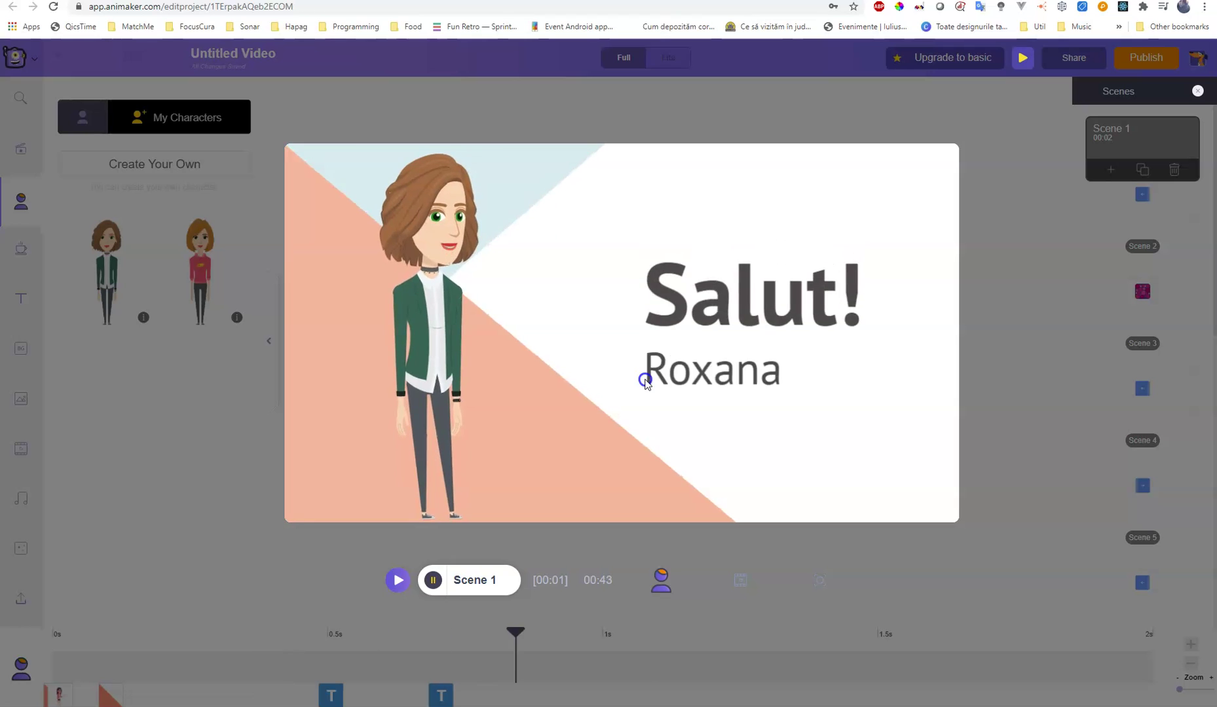
Stop the preview and move the hobbies scene ahead of the "I have a super power!" scene, directly after Scene 1
click(645, 380)
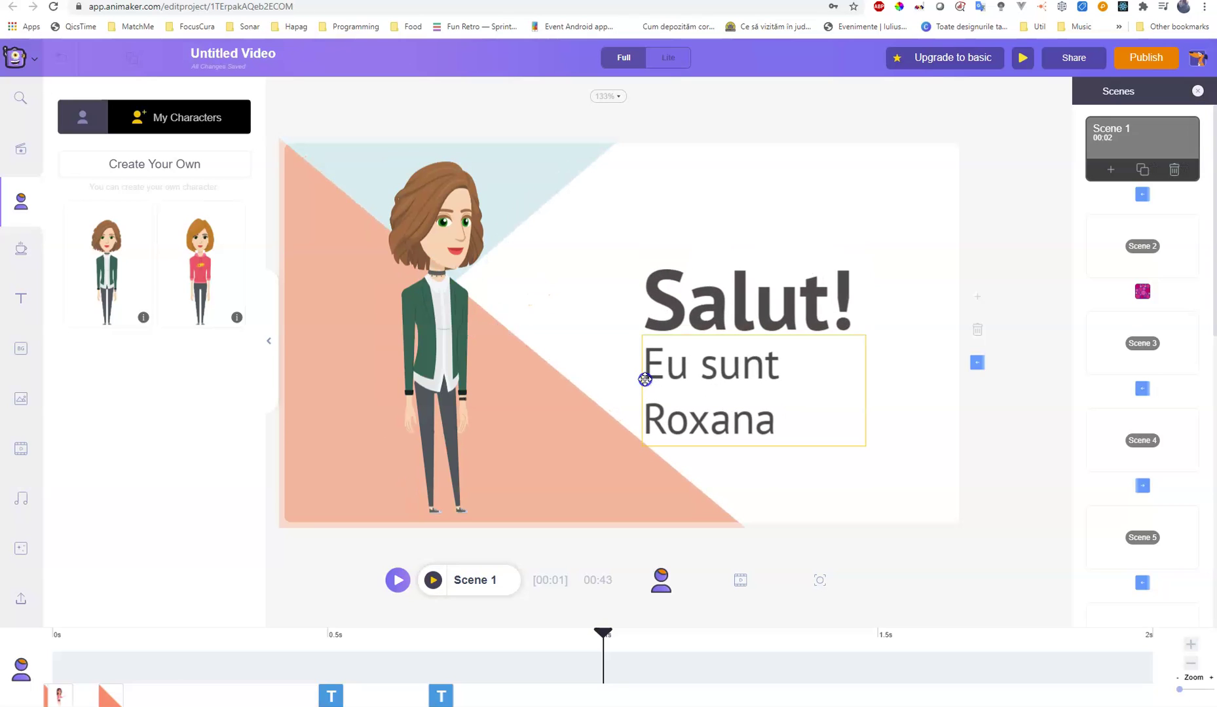
click(1140, 244)
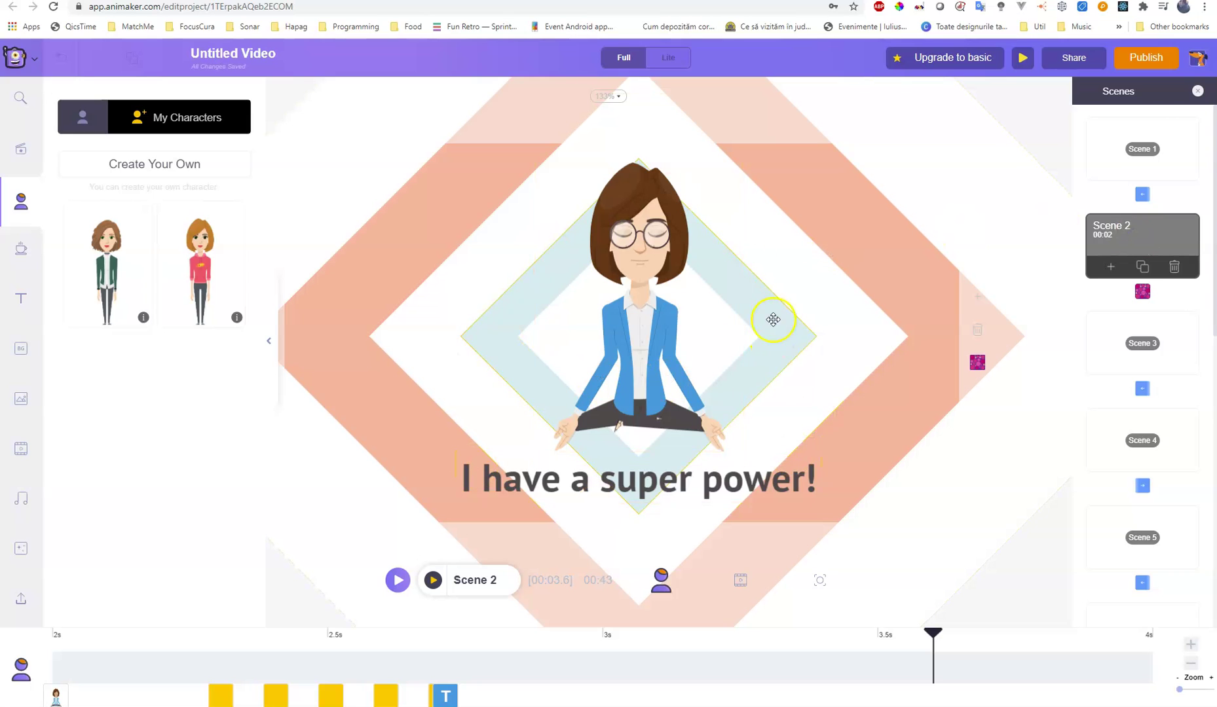
click(1163, 340)
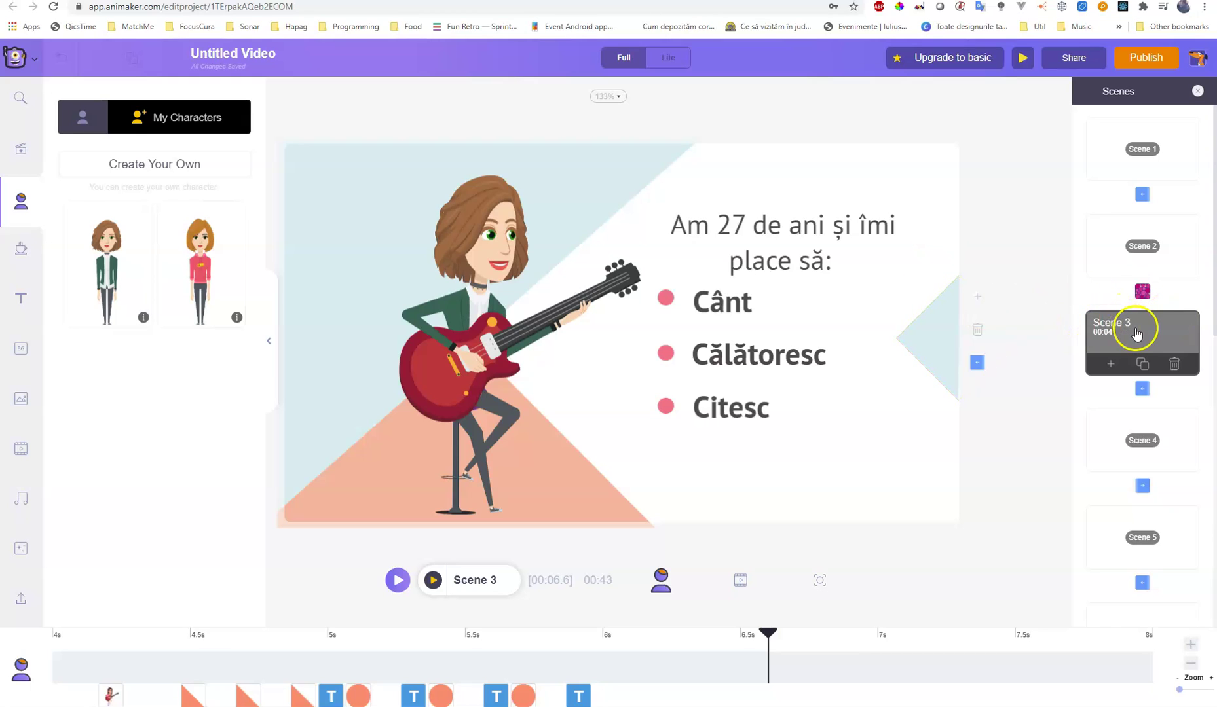
drag(1136, 334, 1141, 157)
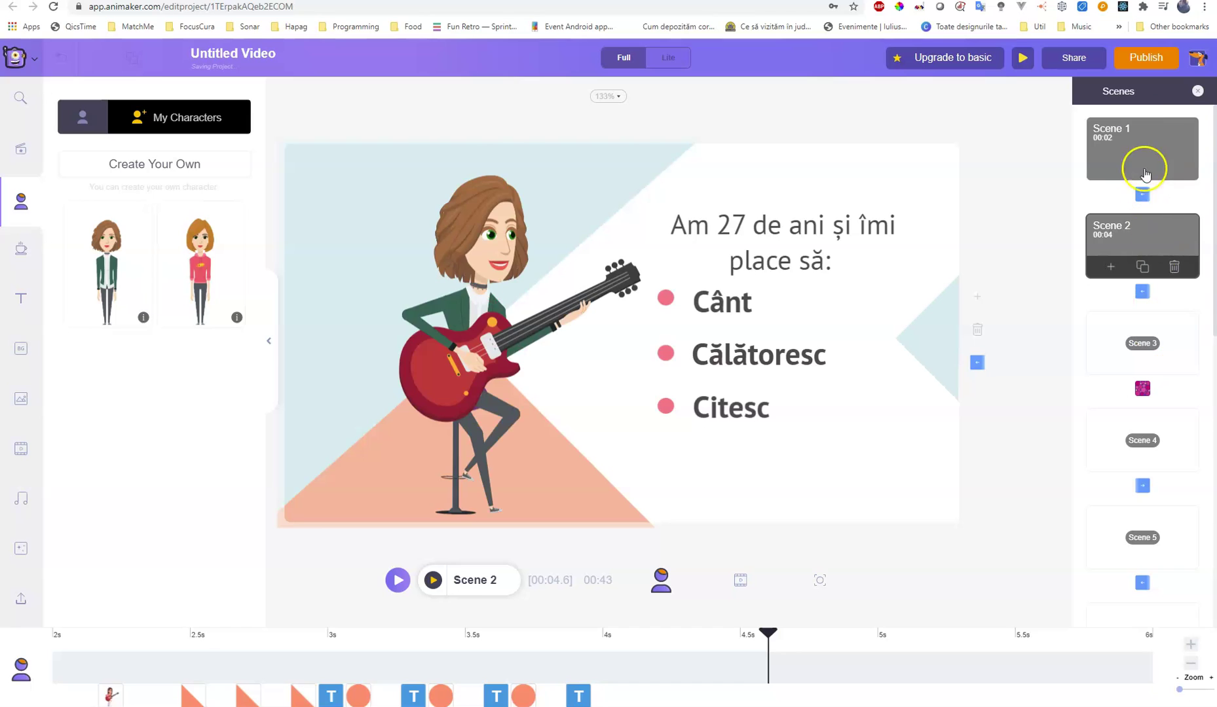
Review Scenes 1 to 4 in their new order
click(1154, 135)
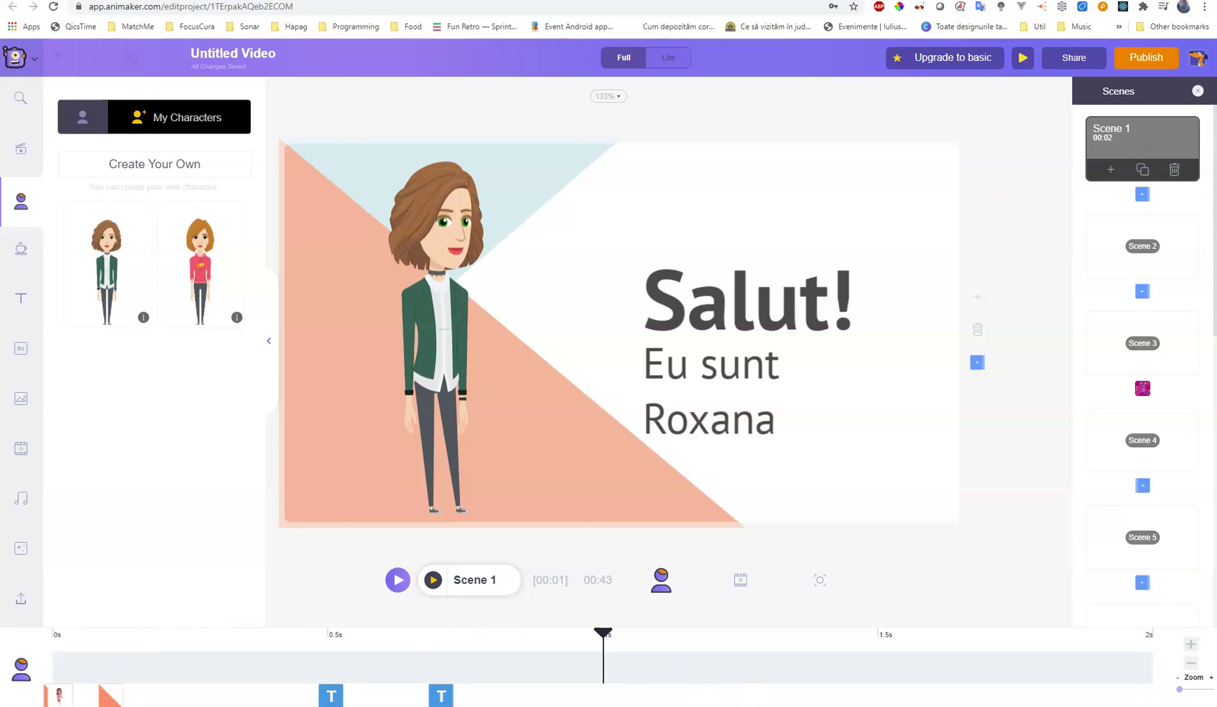
click(1140, 228)
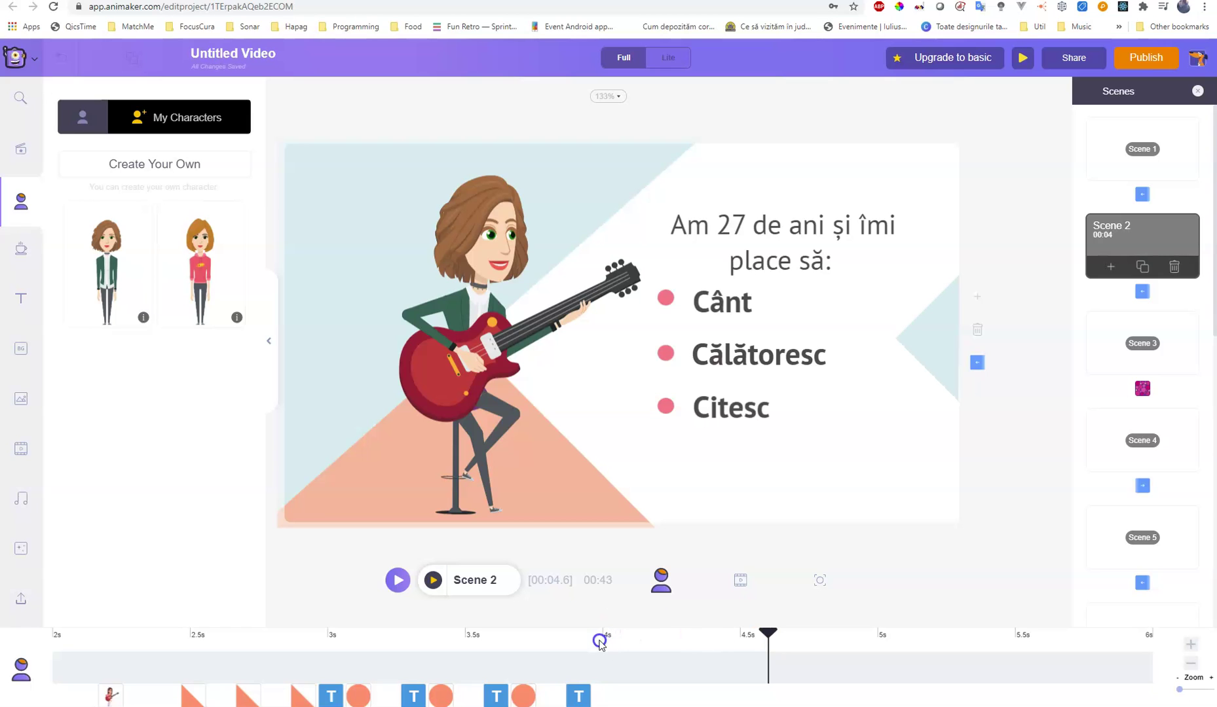
click(1105, 335)
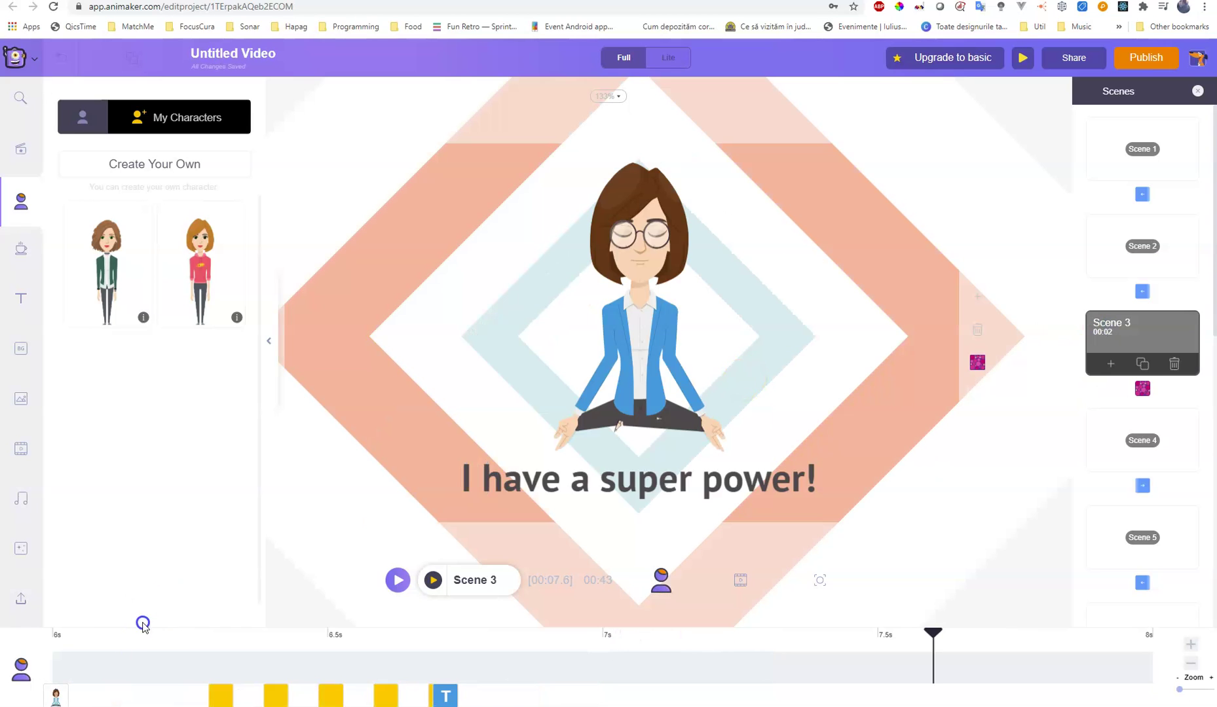
click(1122, 259)
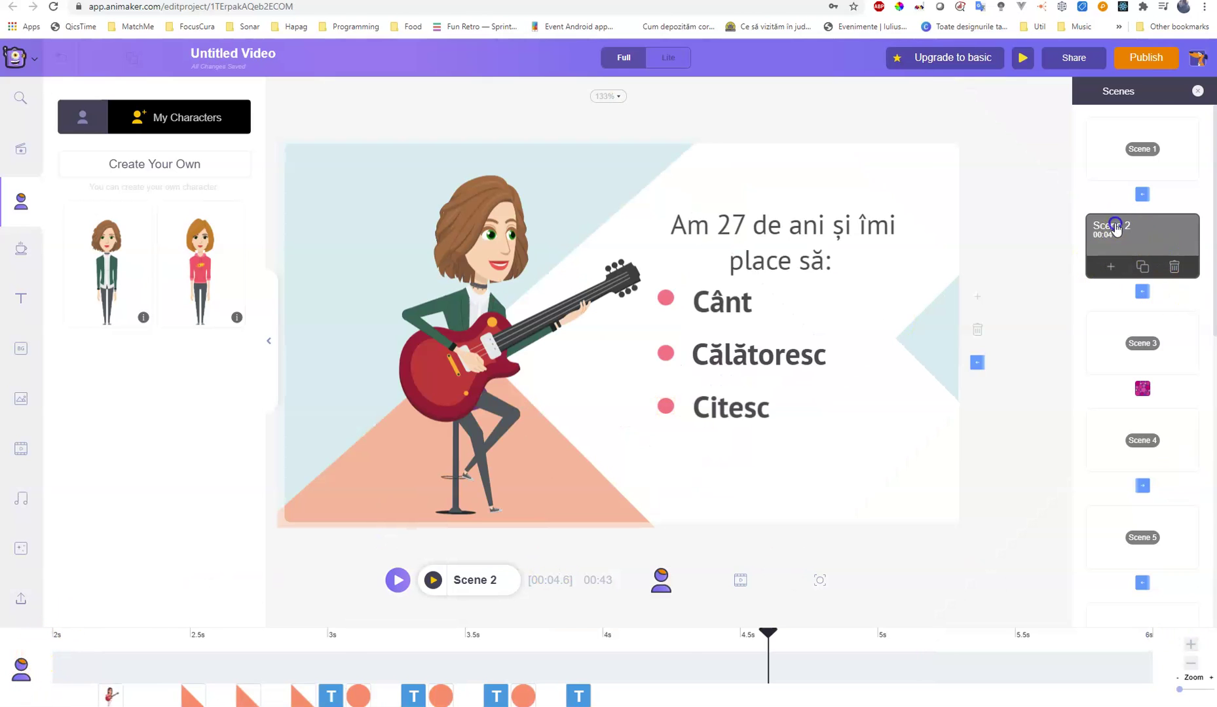
click(1160, 335)
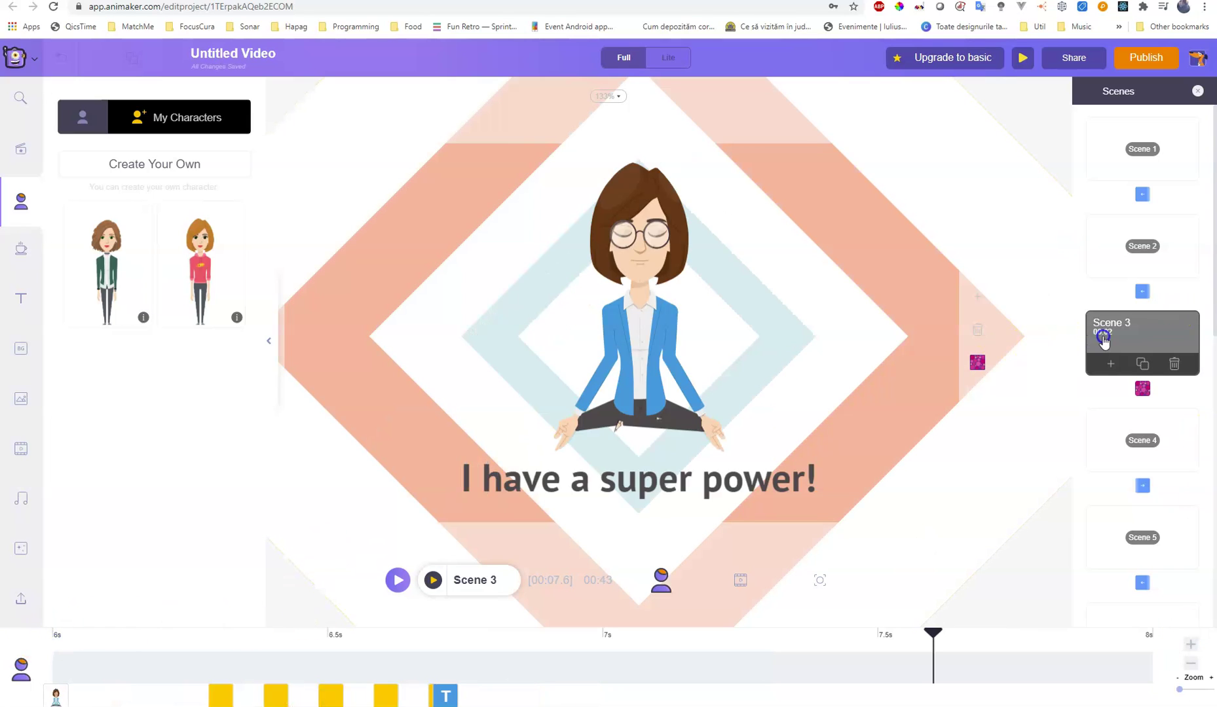
click(1123, 429)
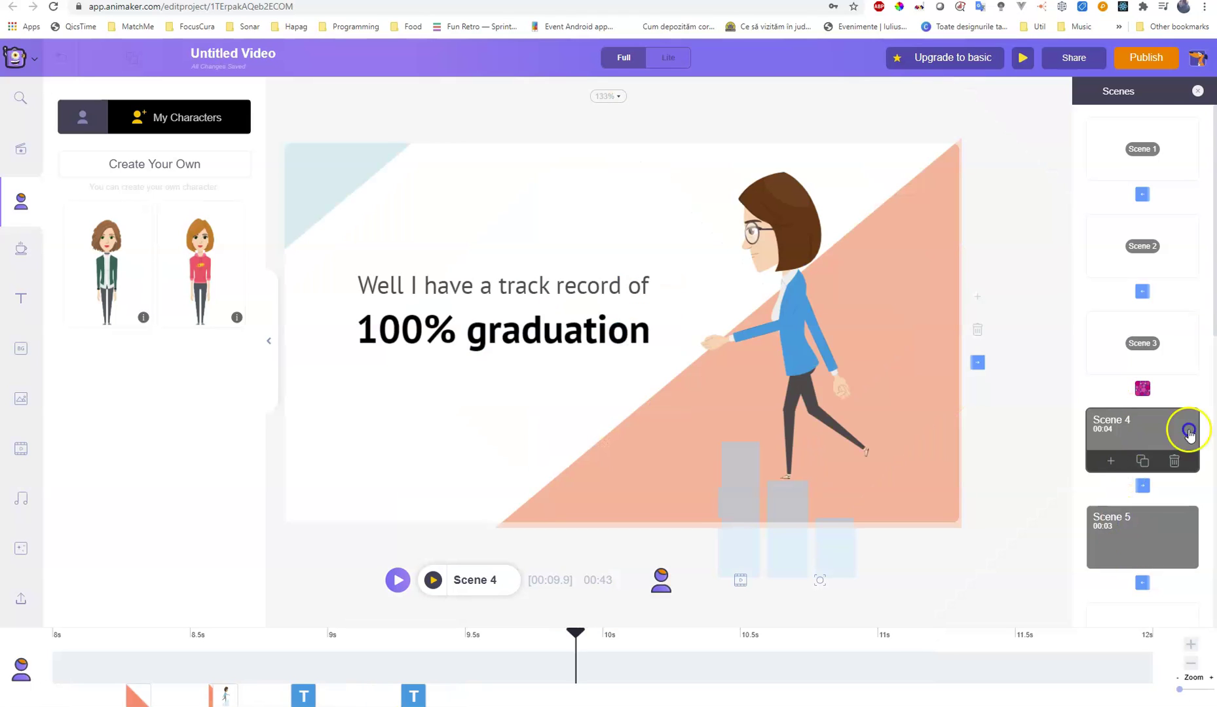
Examine the timeline timing of Scene 1's triangles, "Salut!" heading and introduction text
click(1144, 139)
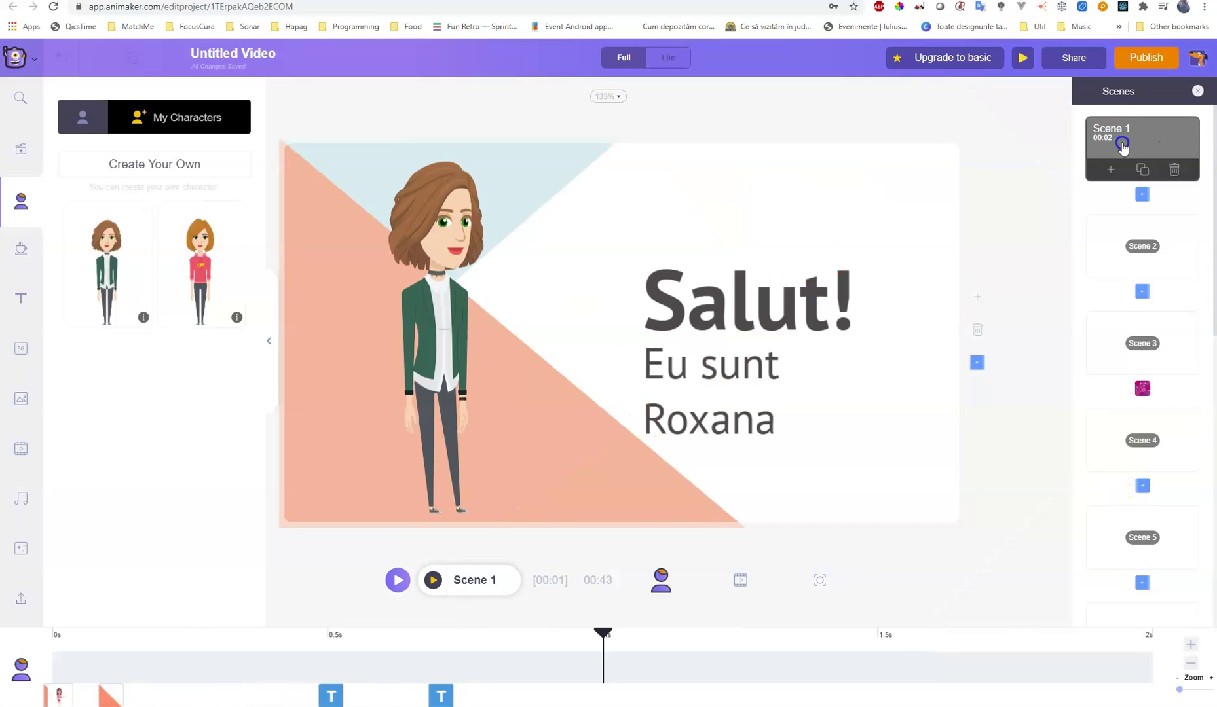
click(61, 697)
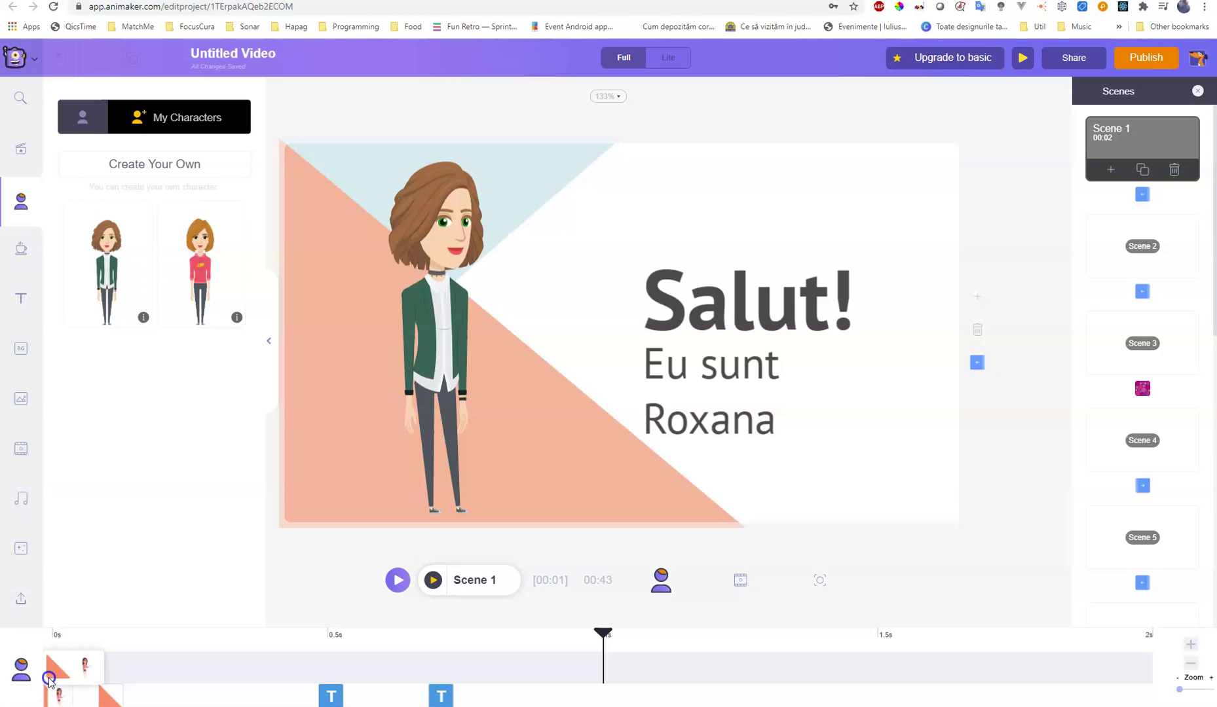
click(56, 667)
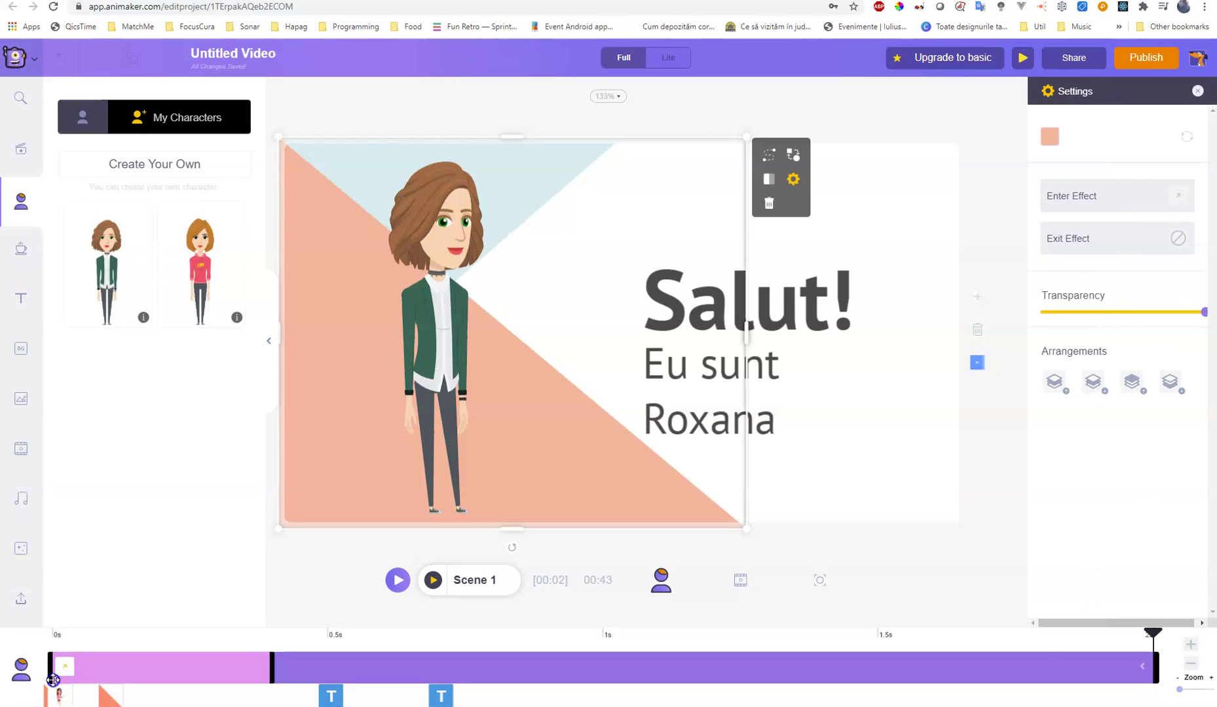
click(52, 696)
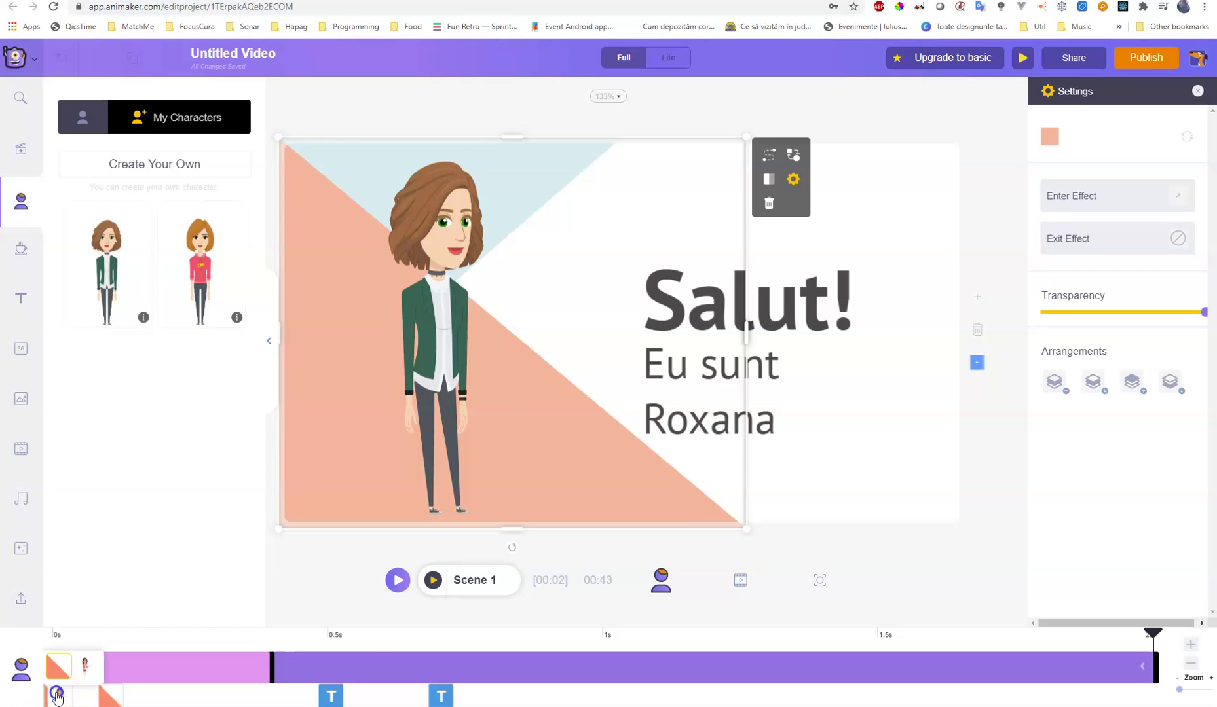
click(104, 699)
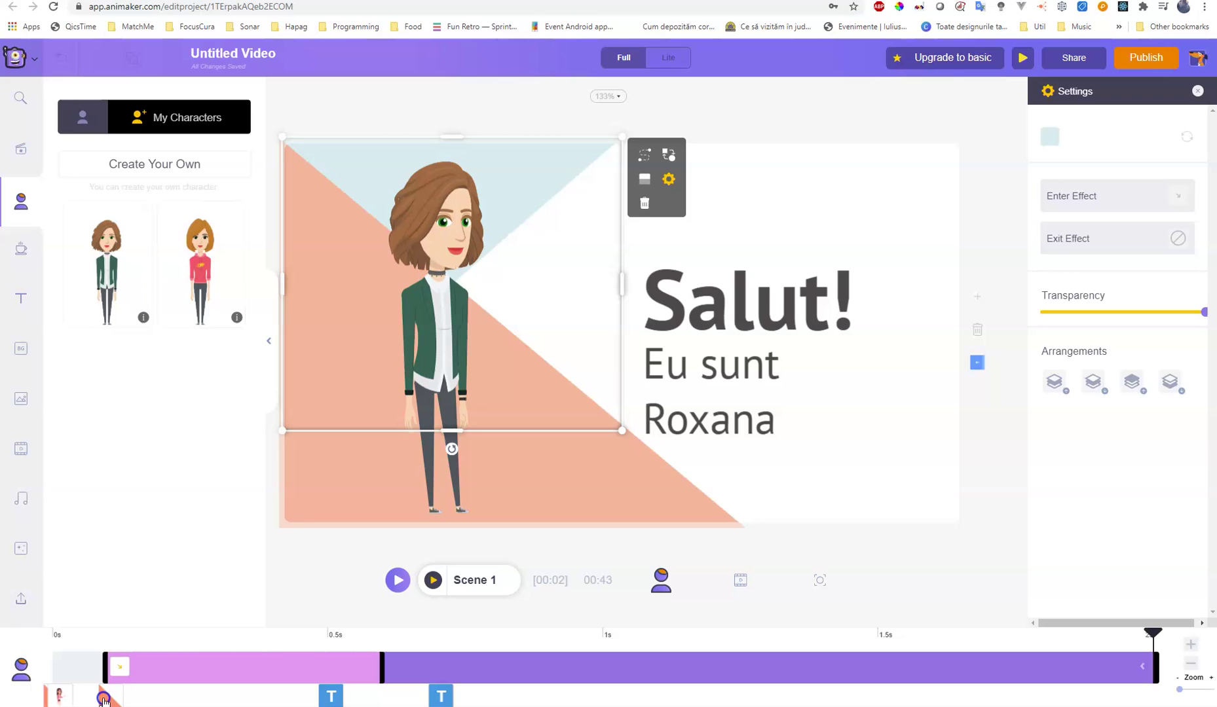
click(331, 695)
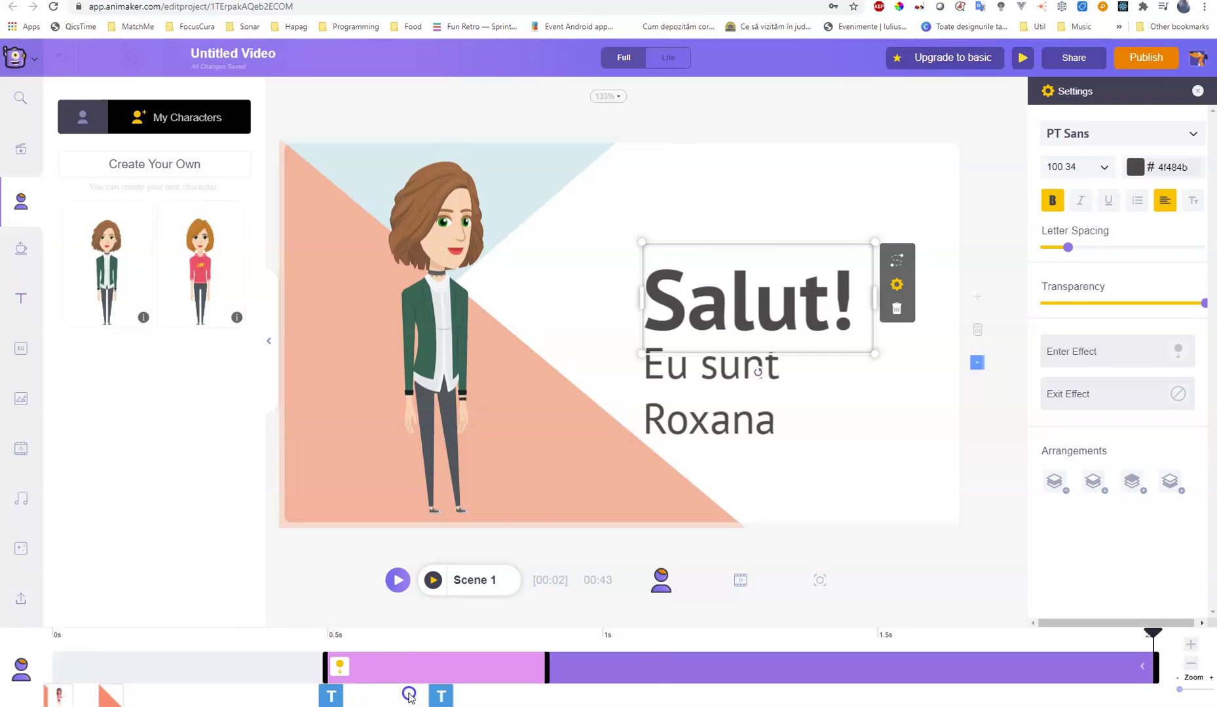
click(440, 696)
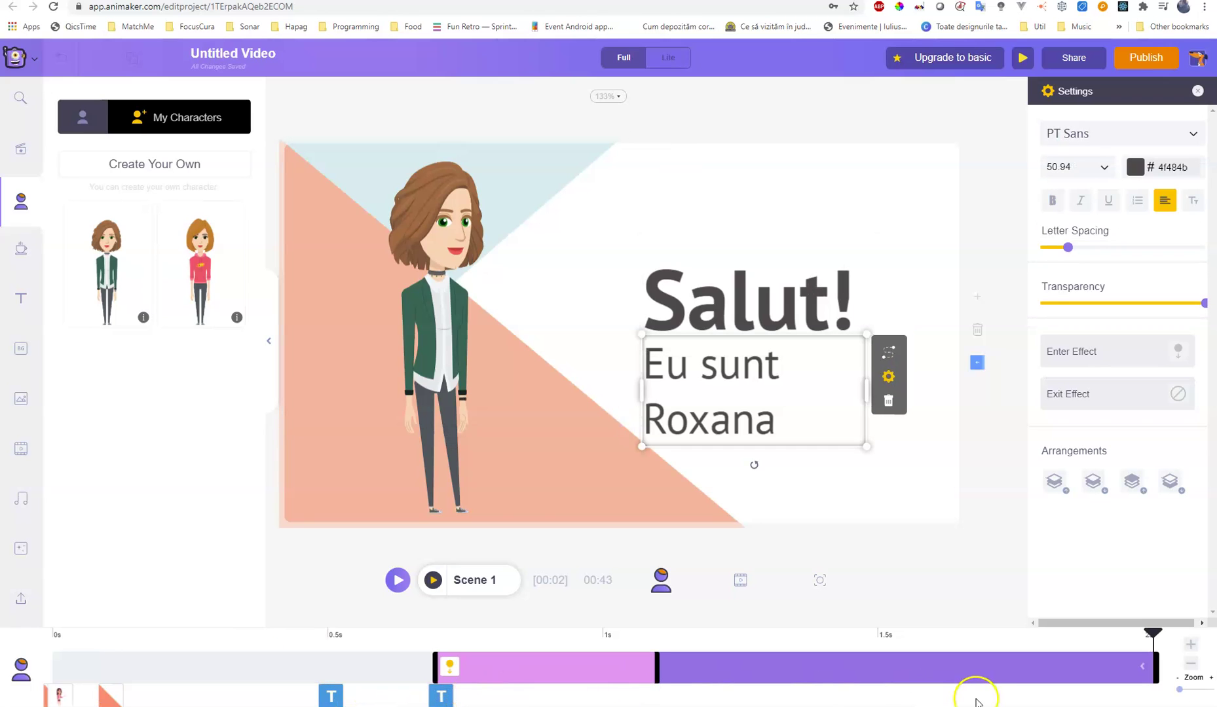
click(997, 579)
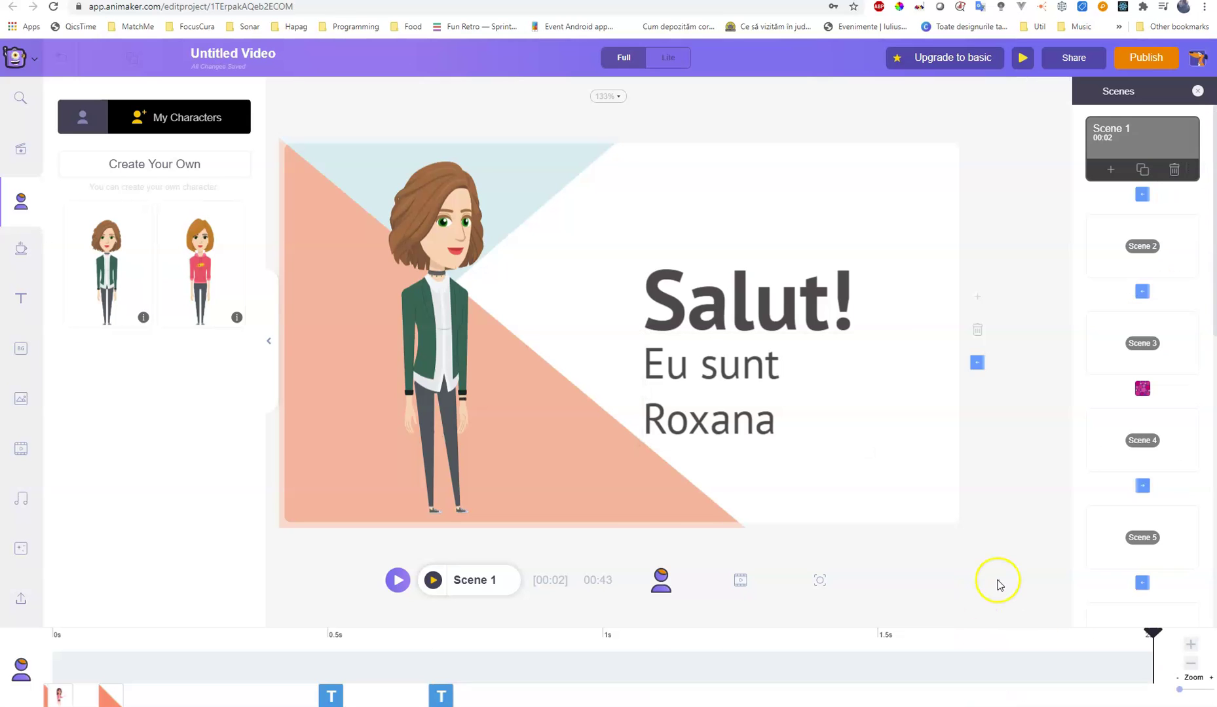
Examine the timeline timing of the guitar-playing character, triangles, heading and first bullet in Scene 2
click(1132, 253)
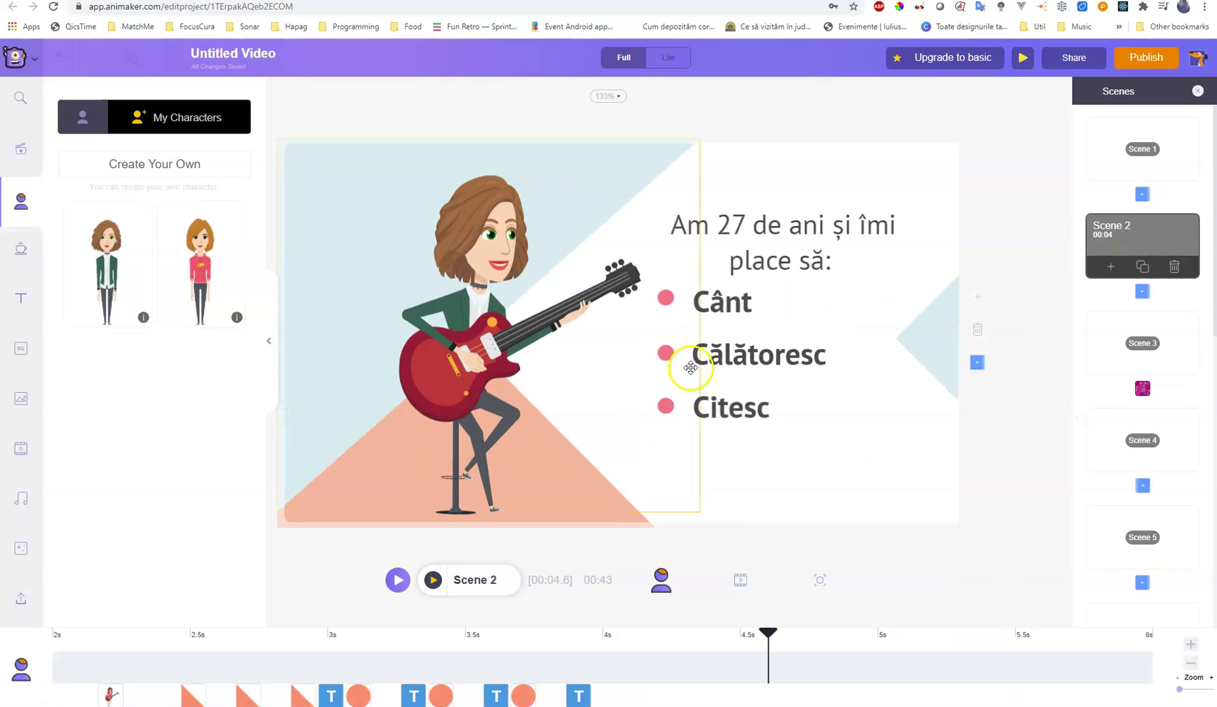
click(112, 698)
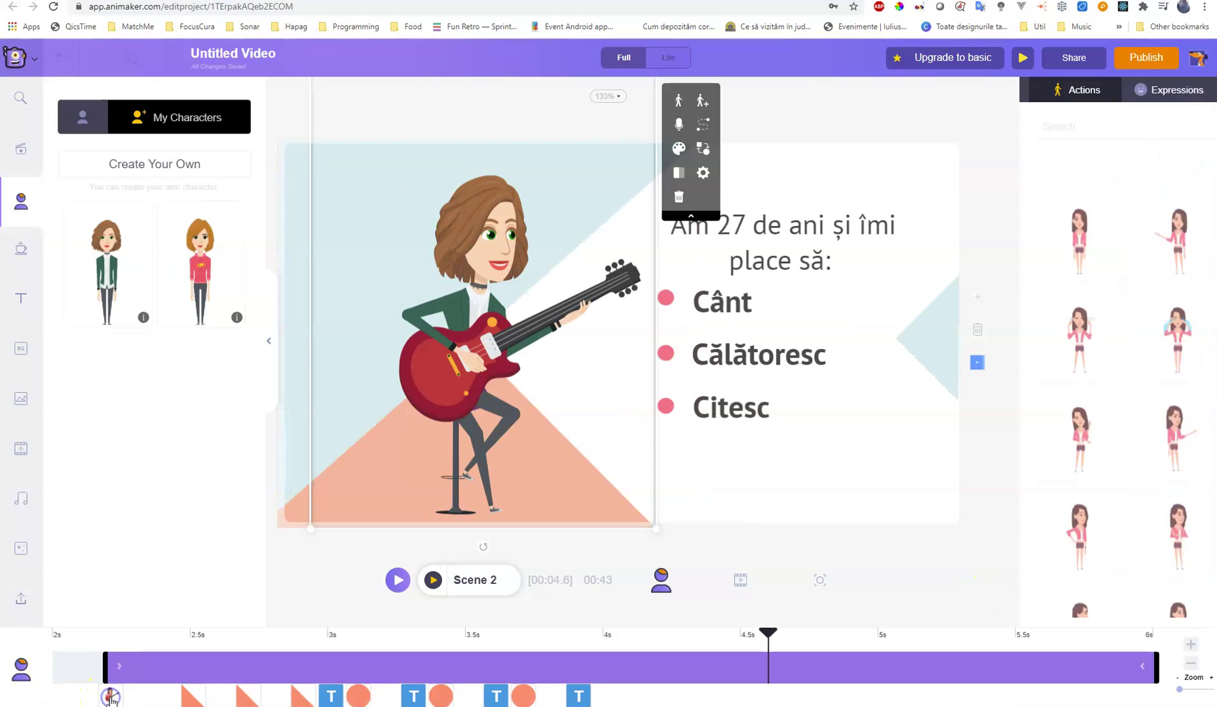
click(199, 699)
click(251, 697)
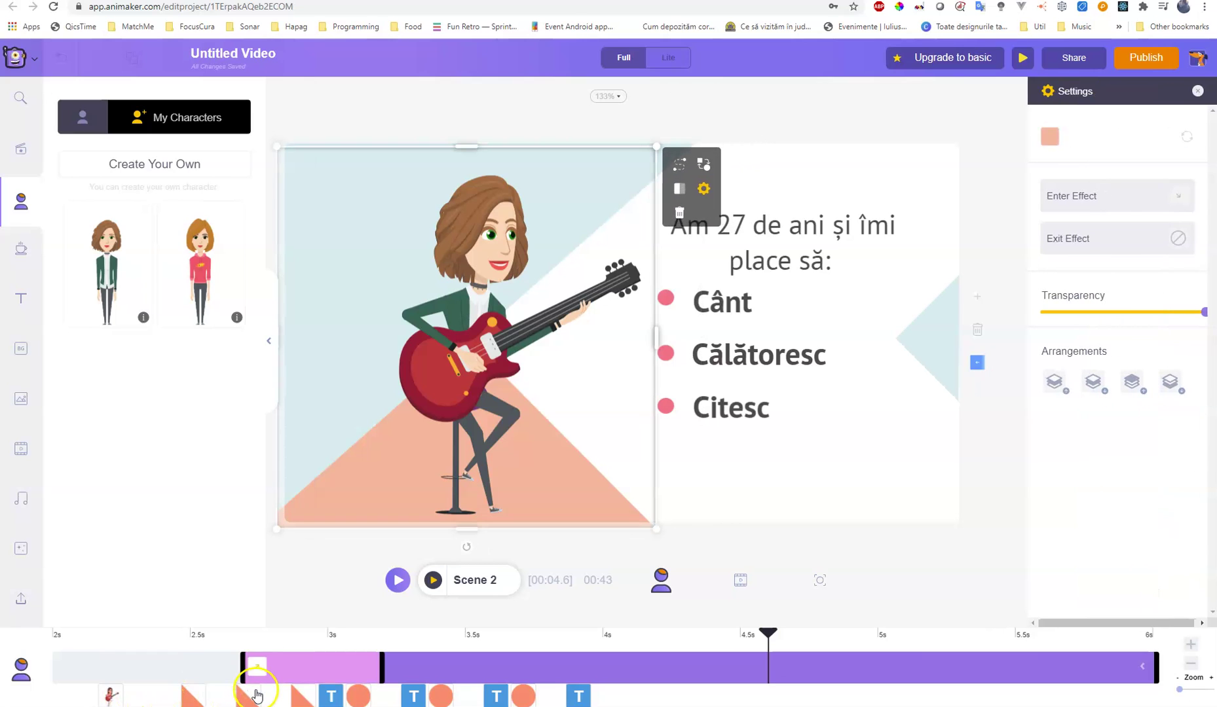
click(298, 695)
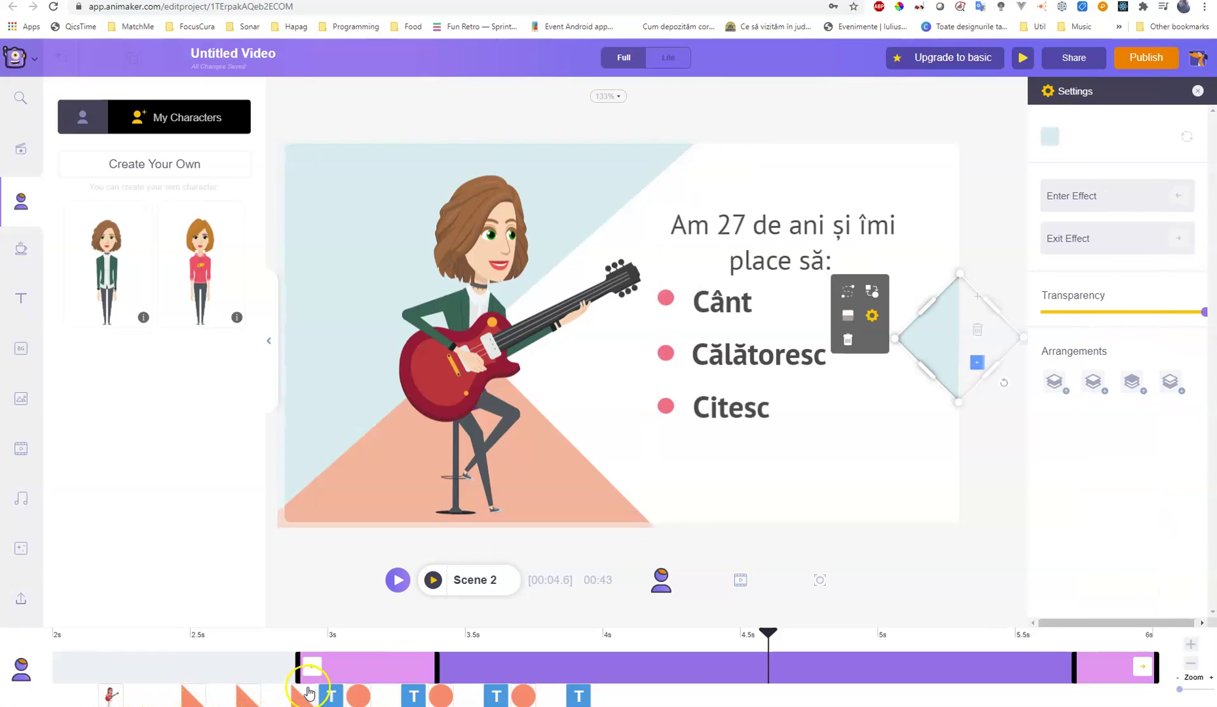
click(331, 695)
click(359, 695)
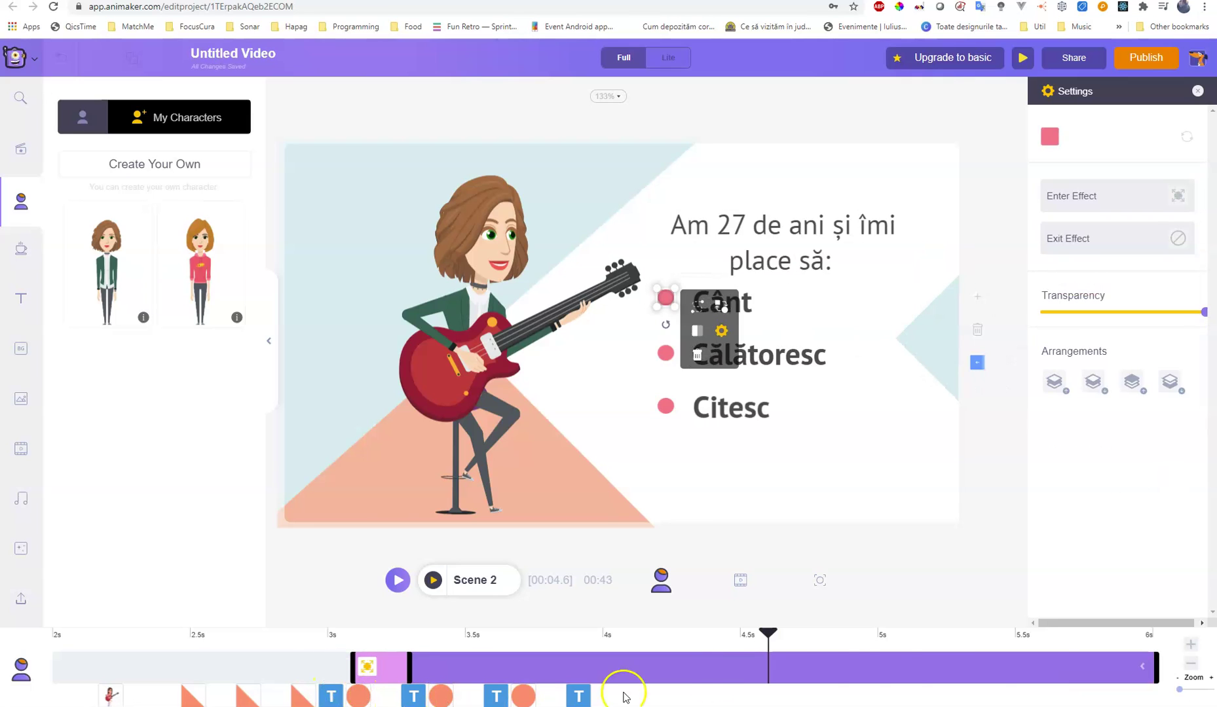
Review the content of Scenes 3 to 12 in the template
click(995, 541)
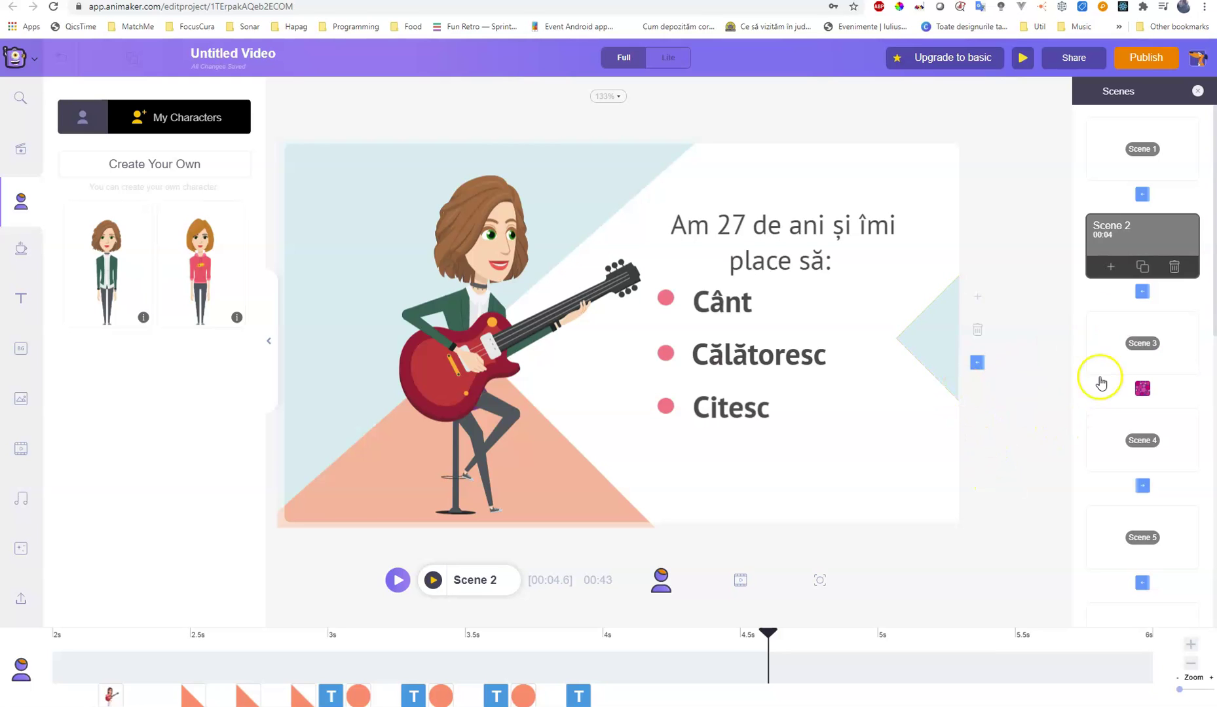
click(1108, 340)
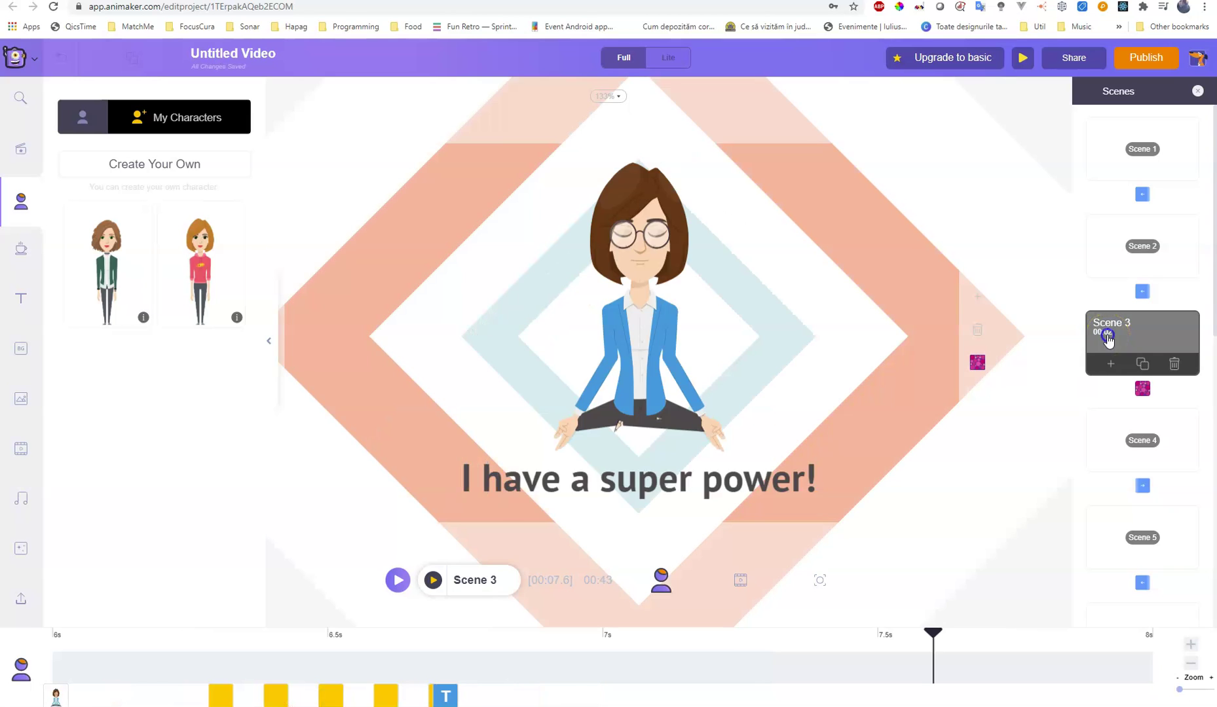
click(1106, 436)
click(1127, 524)
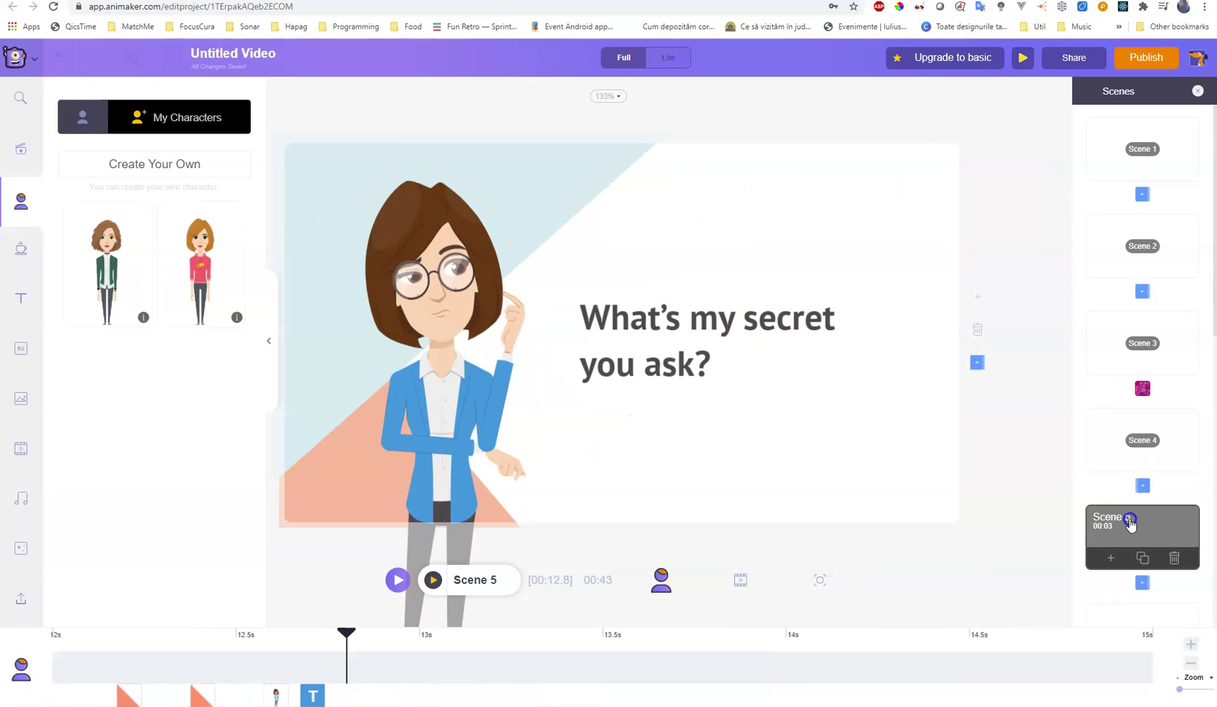
scroll(1128, 516, down, 2)
click(1135, 463)
scroll(1135, 463, down, 2)
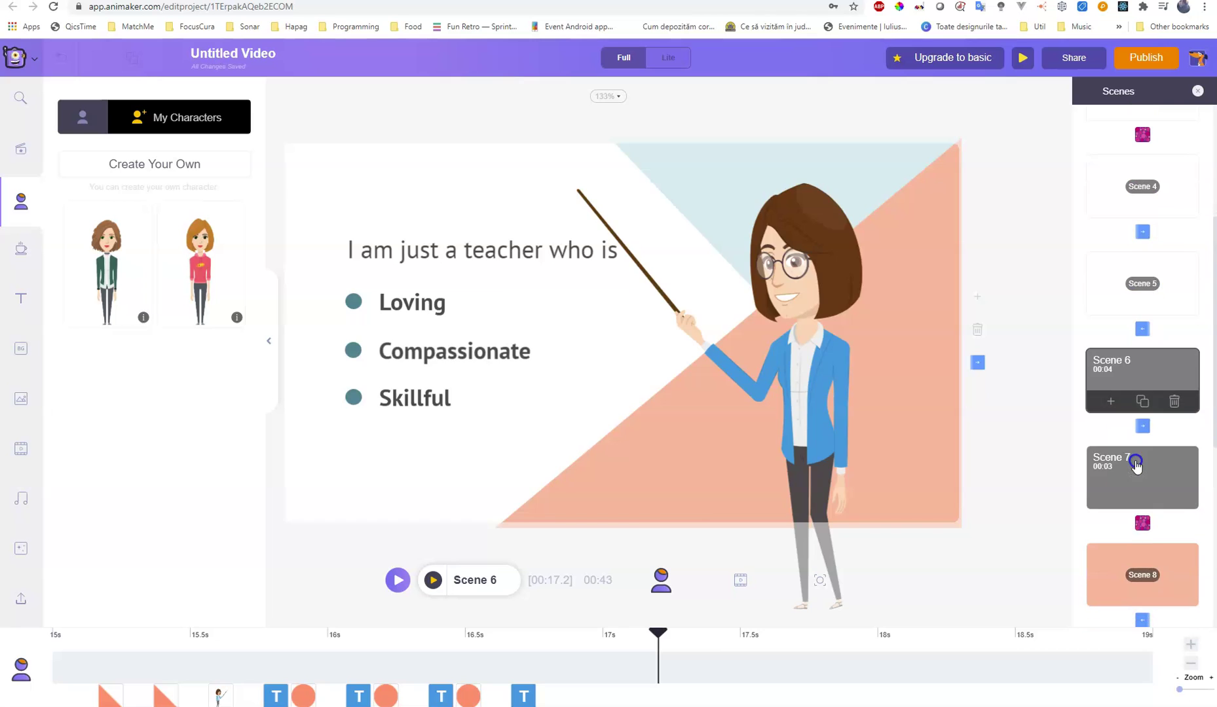
click(1135, 463)
scroll(1135, 463, down, 2)
click(1135, 463)
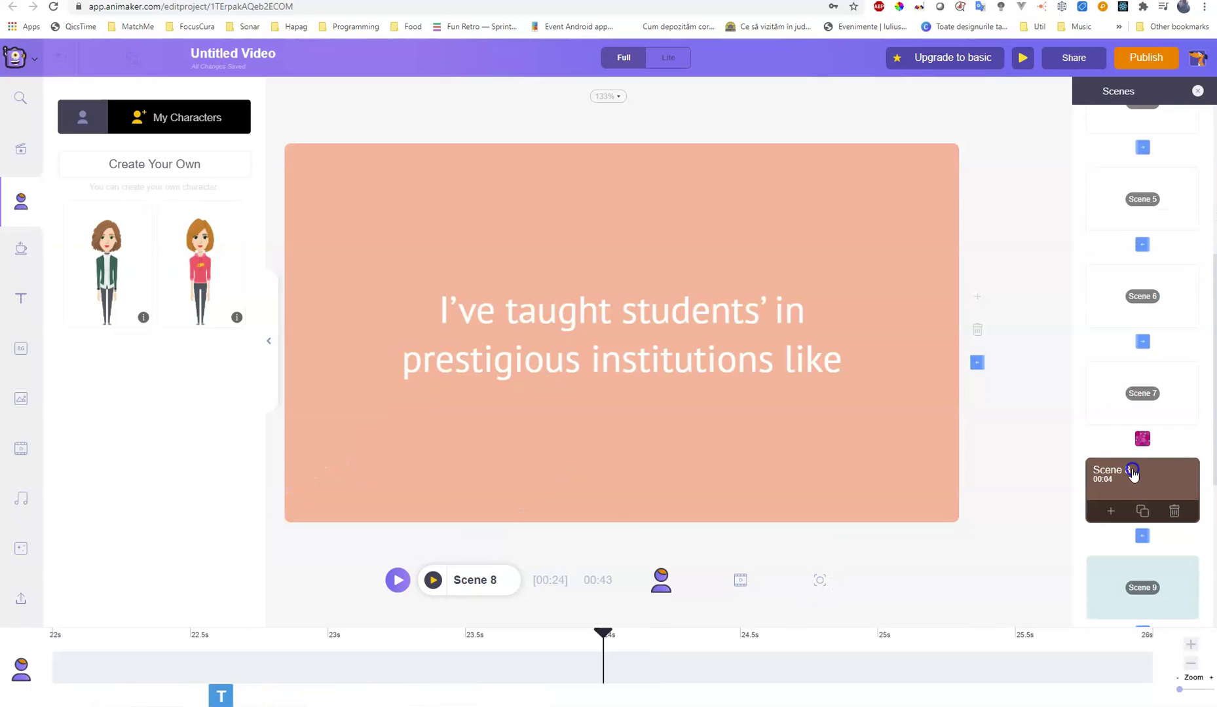
scroll(1133, 466, down, 2)
click(1123, 493)
scroll(1123, 493, down, 2)
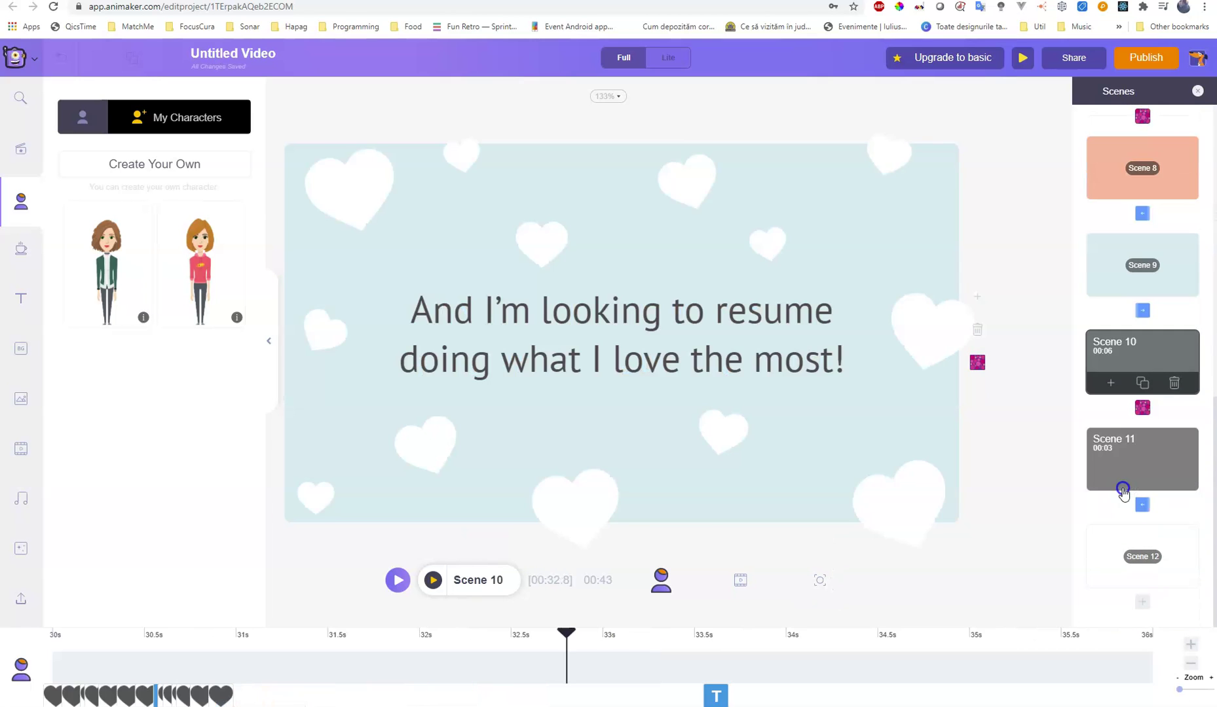
click(1117, 547)
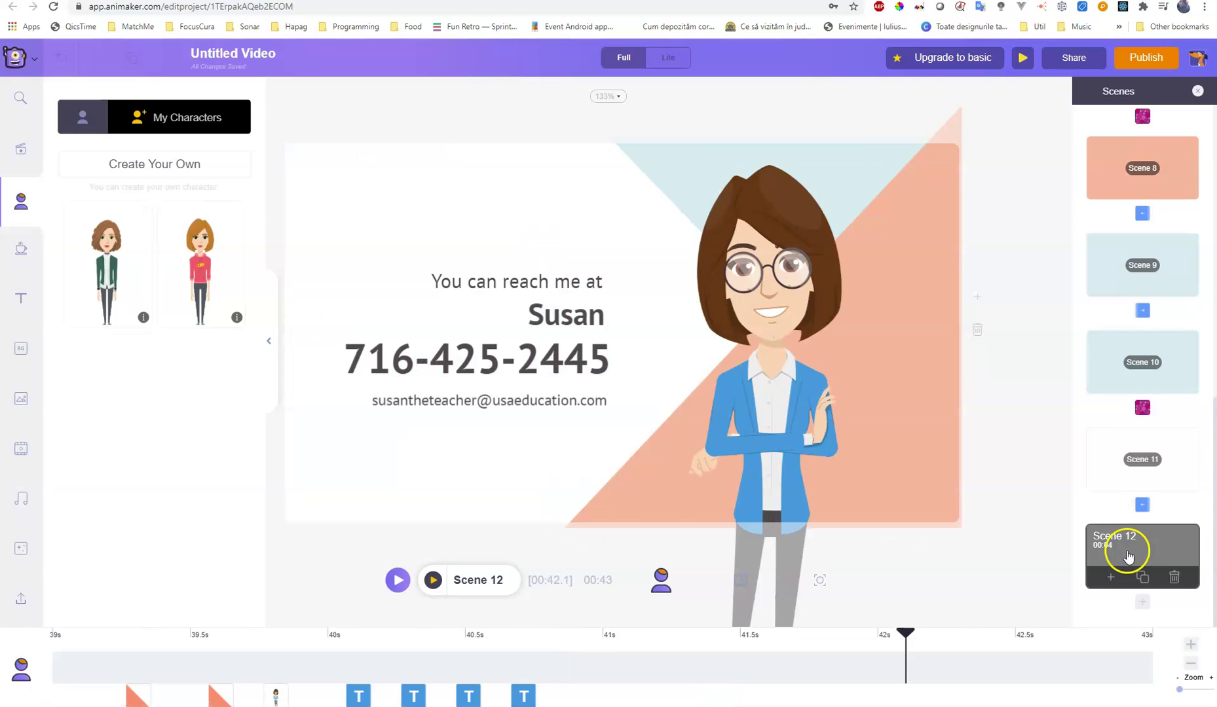
click(1141, 444)
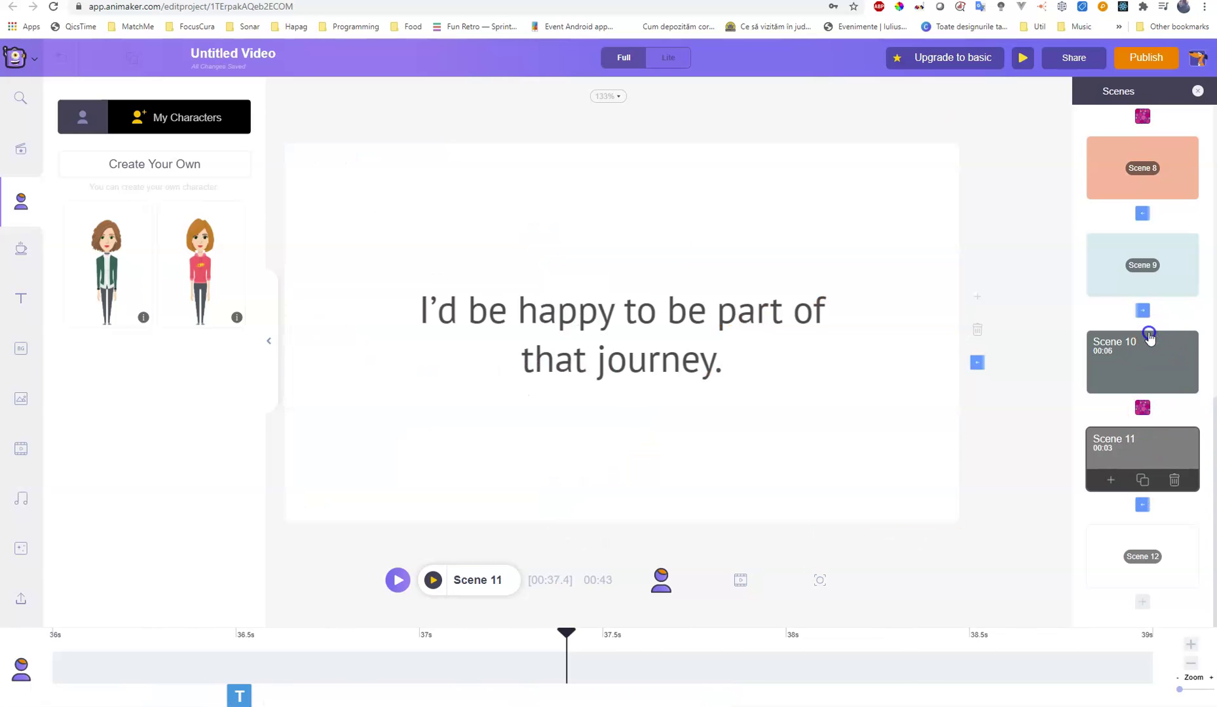
click(1137, 367)
Look through Scenes 3 to 7 once more and open Scene 8
scroll(1135, 419, up, 8)
click(1136, 443)
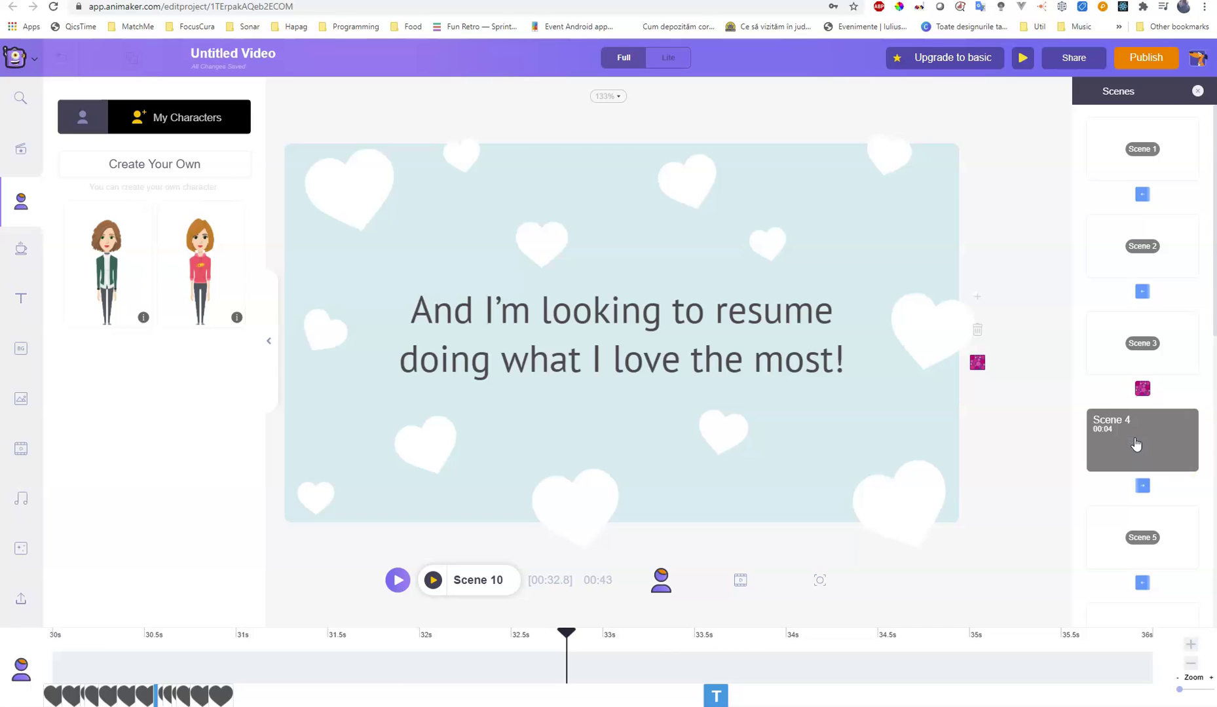
click(1170, 432)
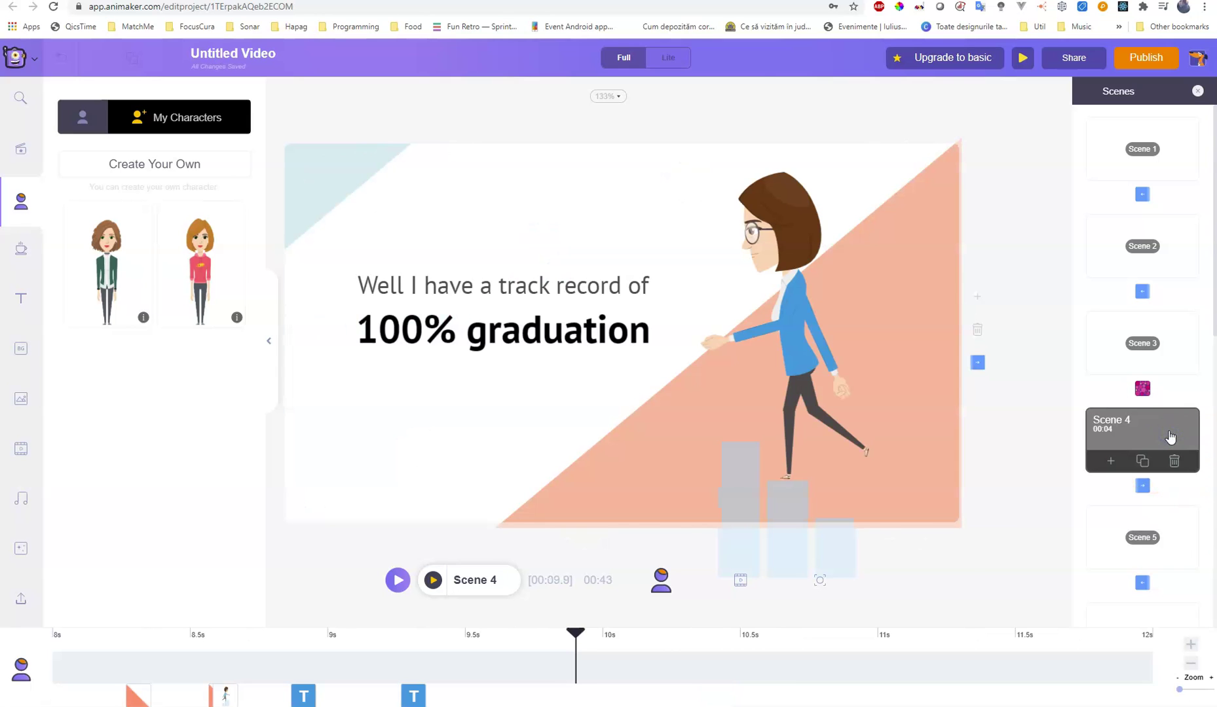
click(1148, 342)
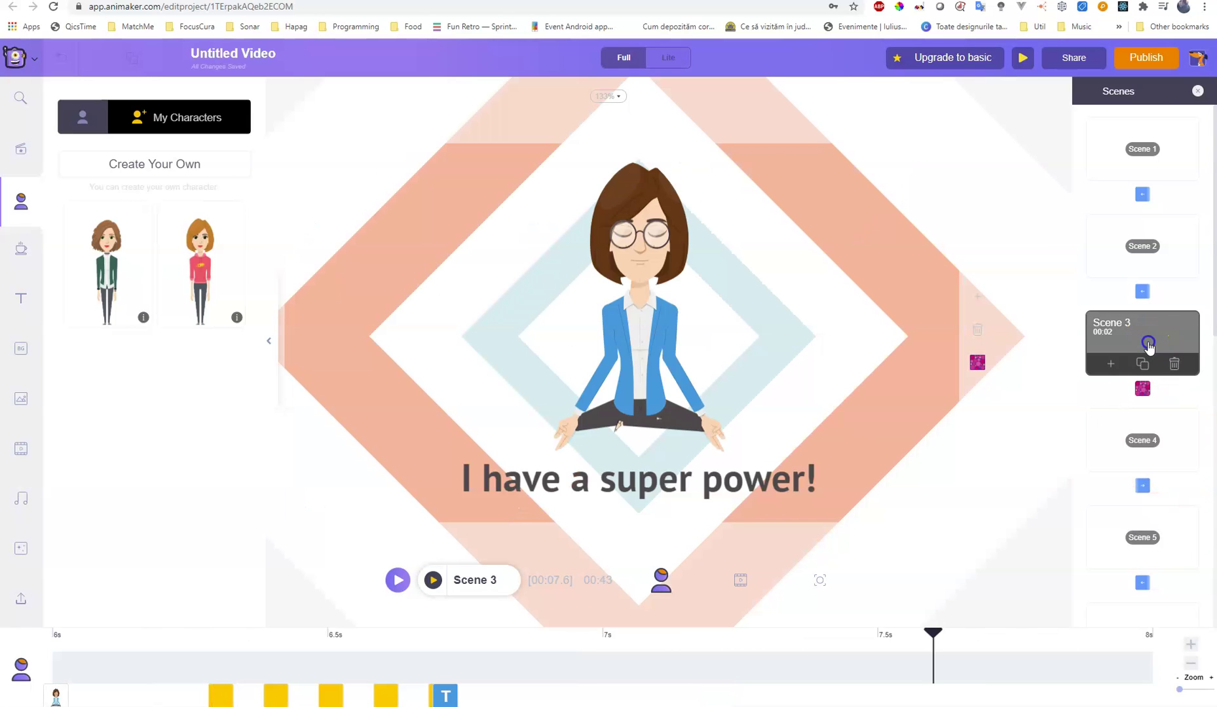
click(1138, 436)
click(1152, 545)
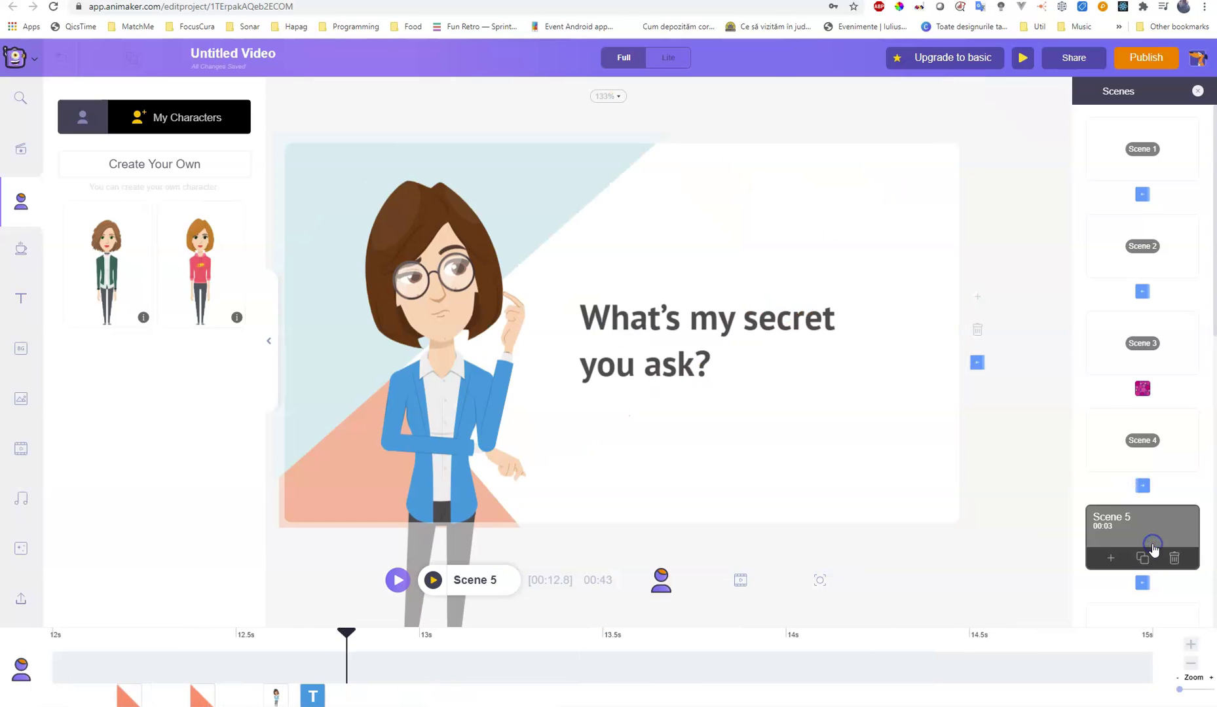
scroll(1153, 547, down, 5)
click(1148, 376)
click(1142, 418)
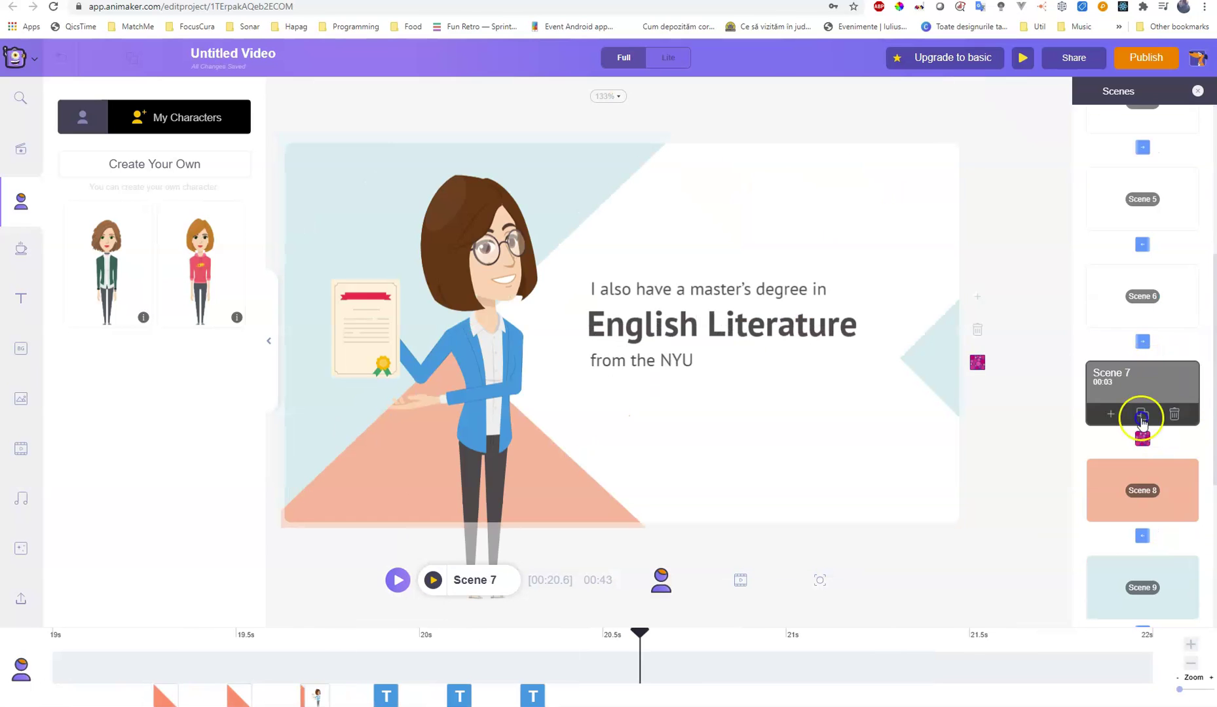
click(1153, 467)
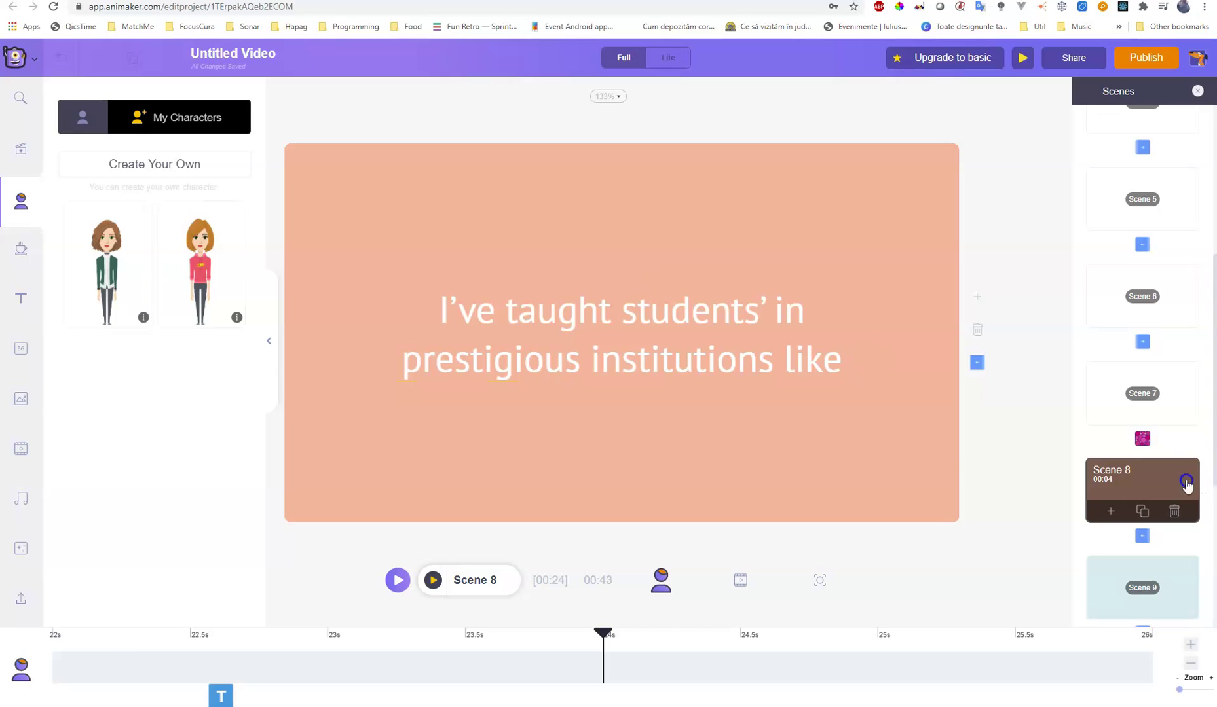
Replace Scene 8's text about teaching at prestigious institutions with "Mâncarea mea preferată este:"
click(578, 318)
click(582, 319)
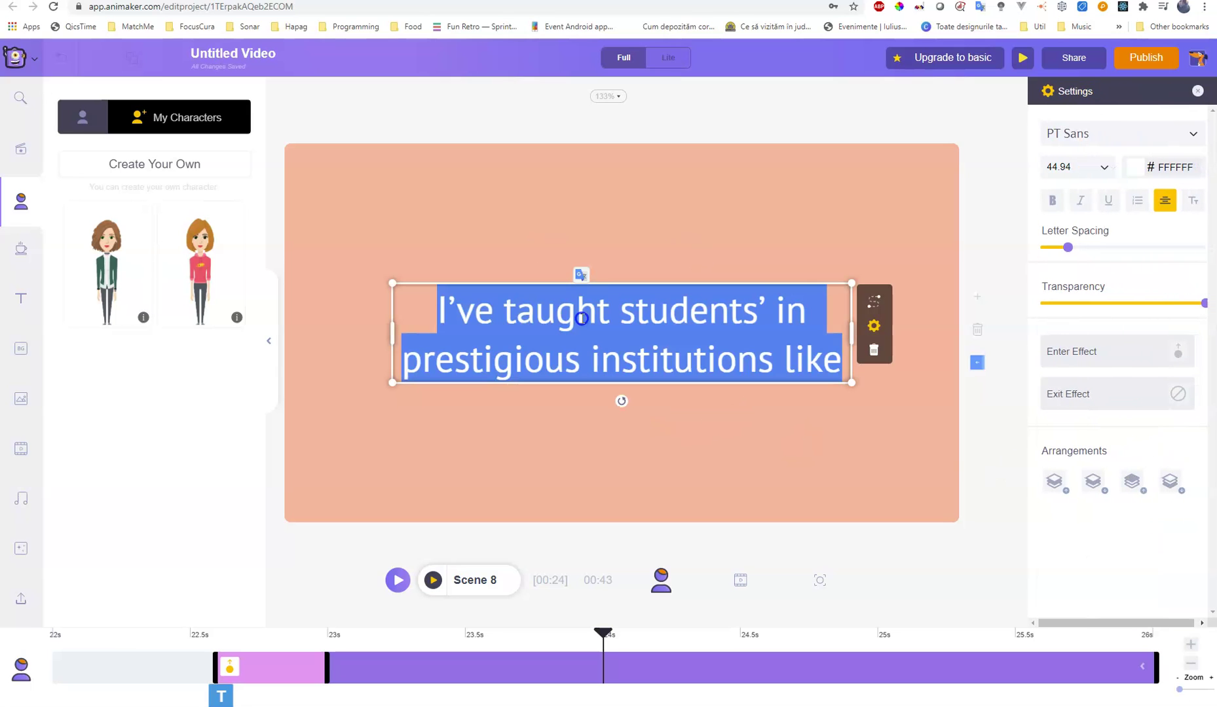
text(Mâ)
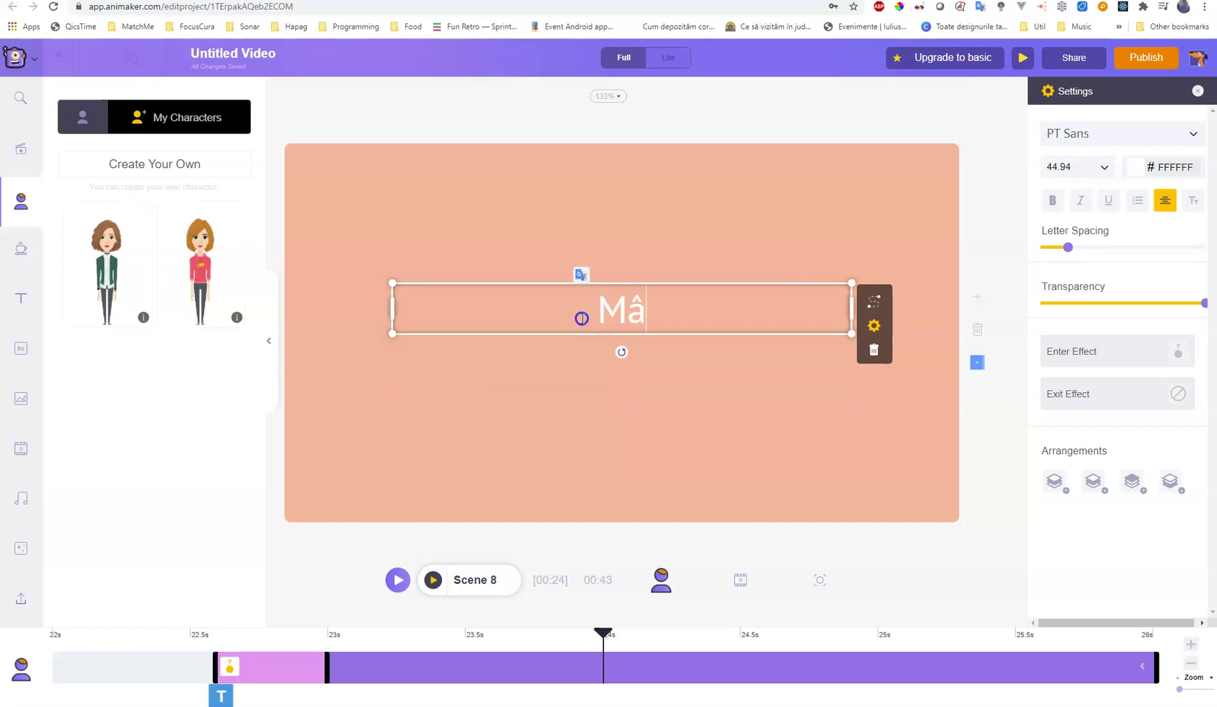
text(ncarea mea prefert)
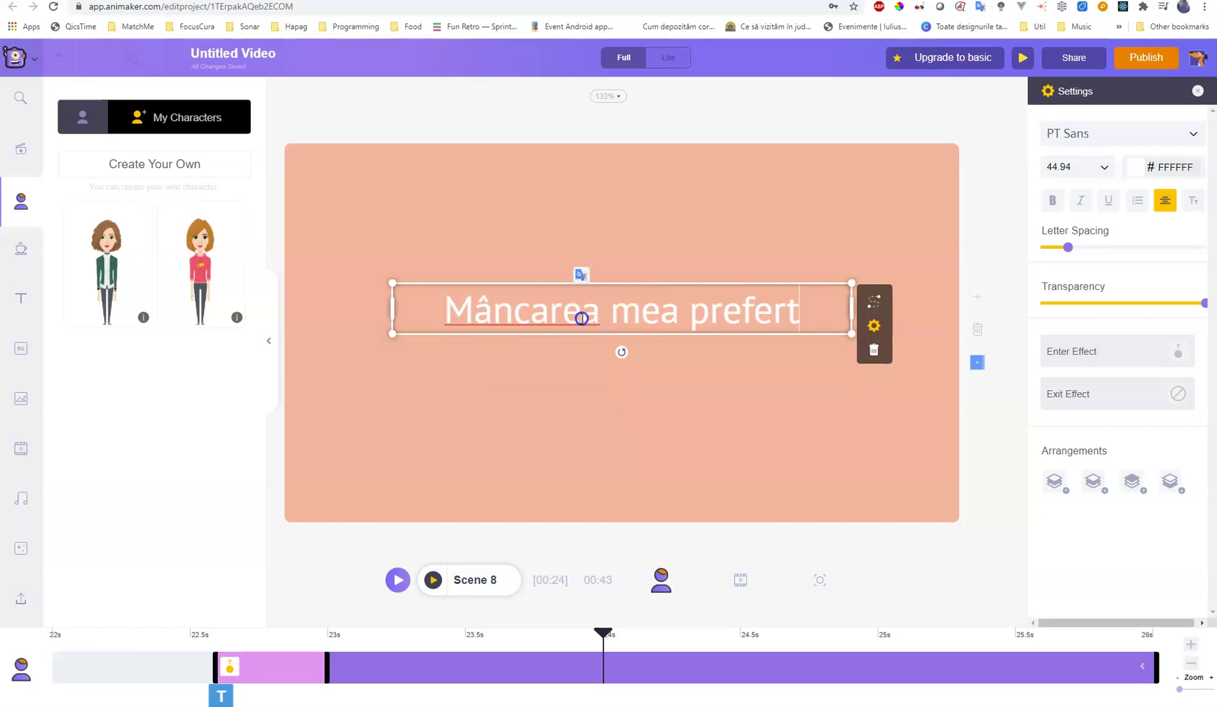
key(BackSpace)
text(ată este:)
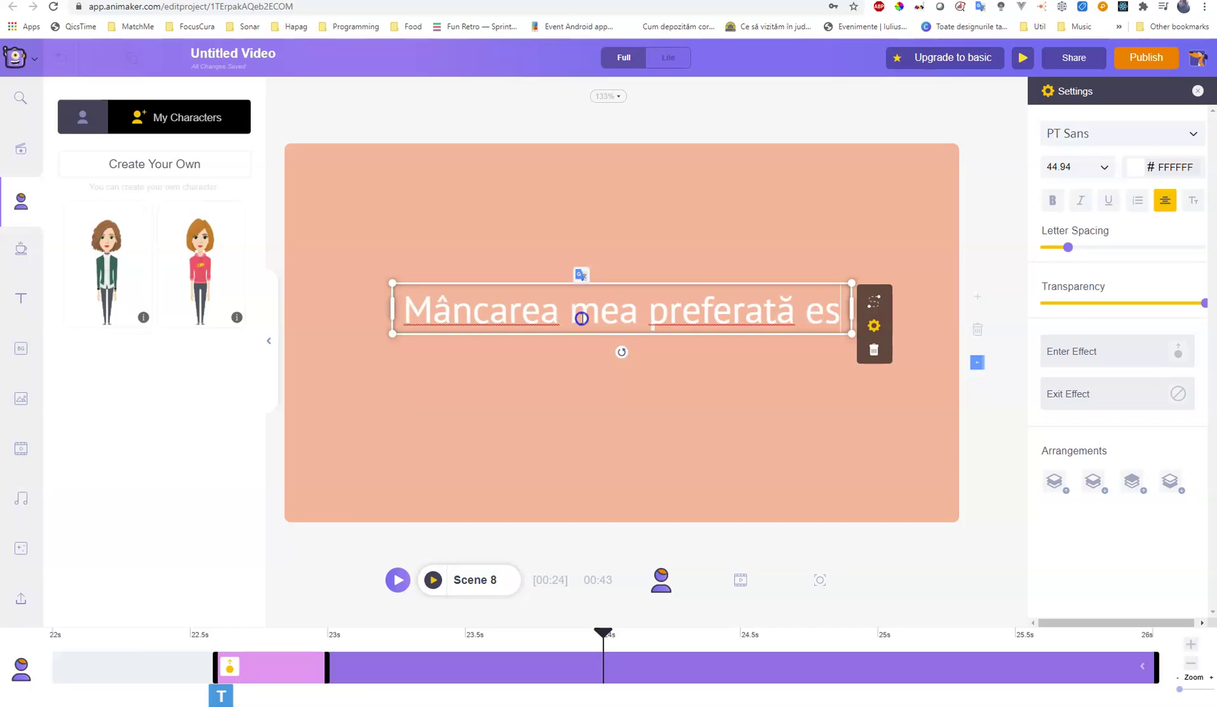
click(762, 472)
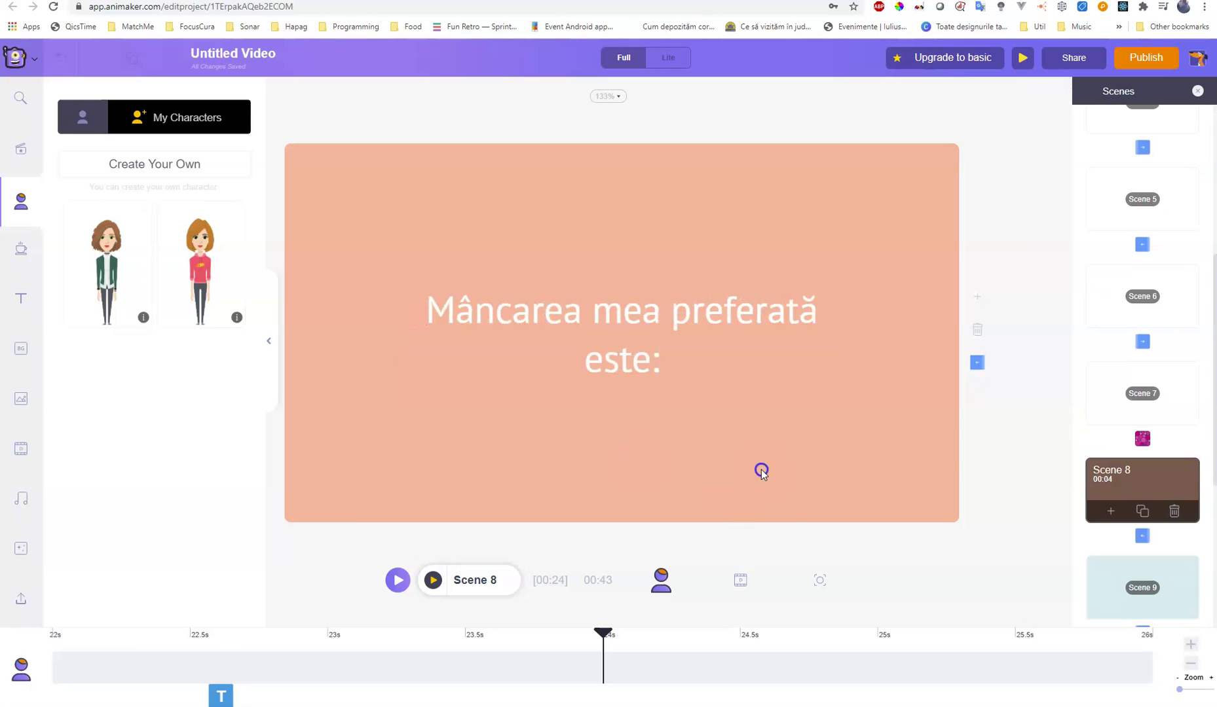
Move the "Mâncarea mea preferată este:" text up to the upper part of Scene 8 and deselect it
double_click(665, 330)
click(575, 247)
double_click(616, 294)
drag(643, 293, 643, 169)
click(625, 396)
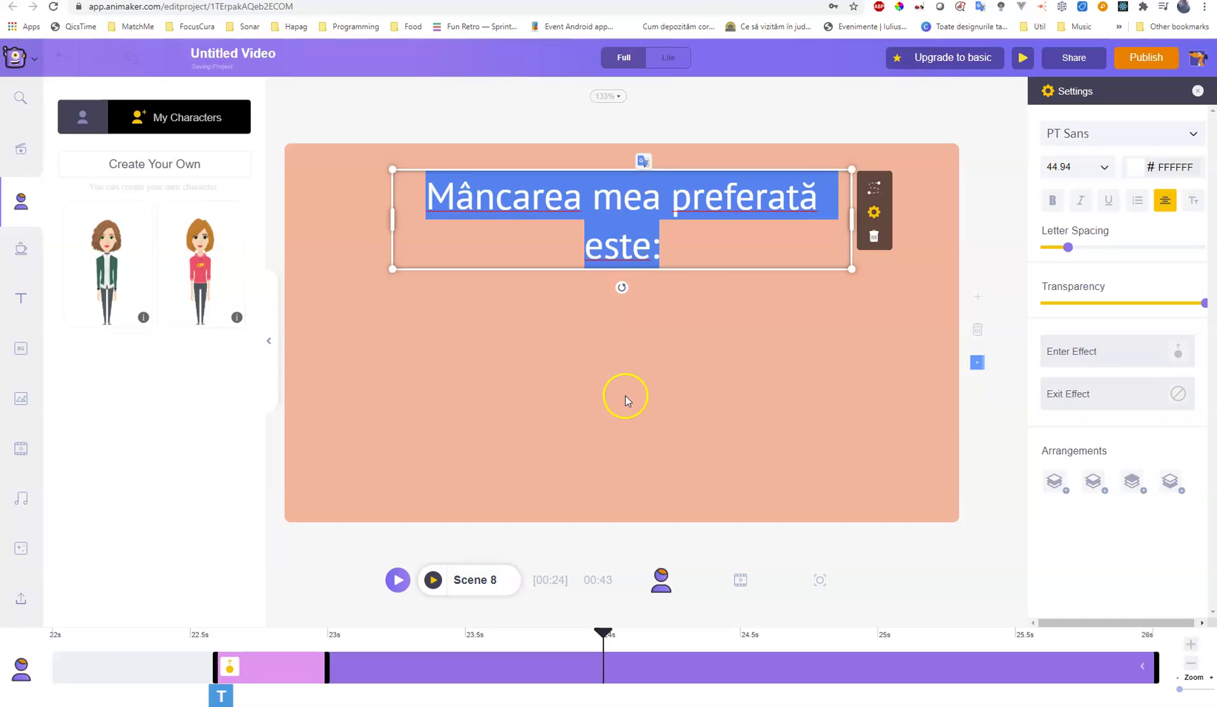
click(171, 347)
click(641, 386)
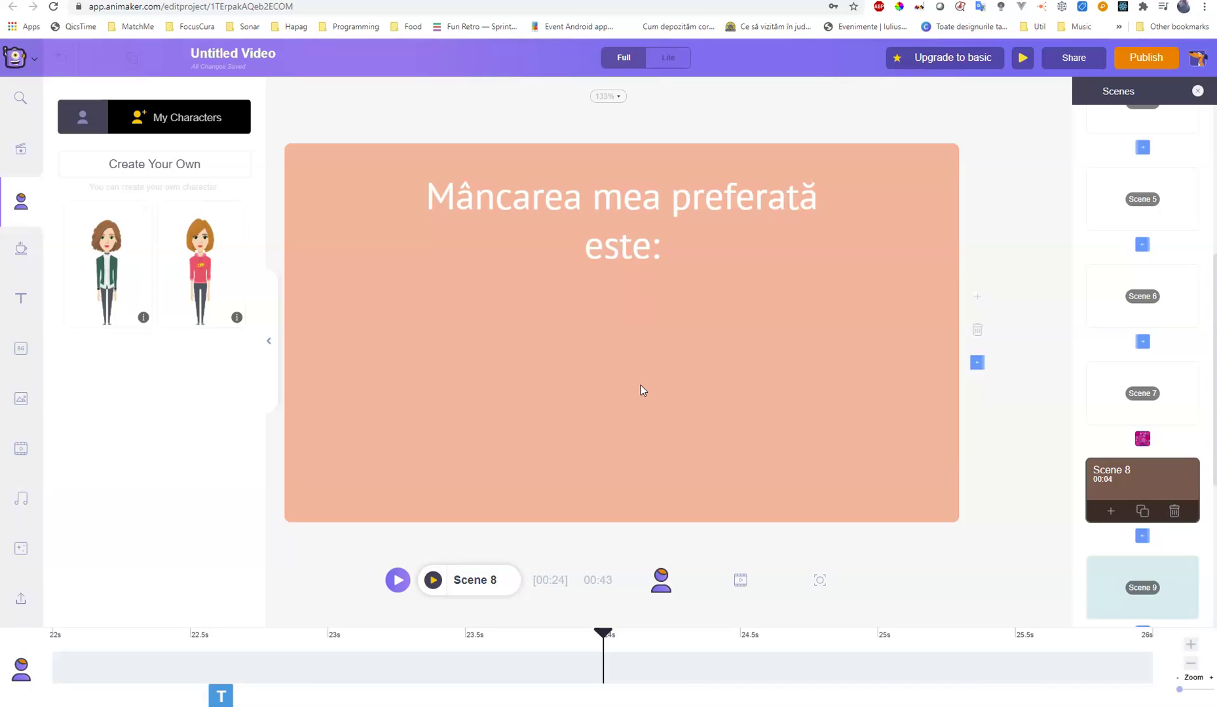
click(666, 383)
click(705, 372)
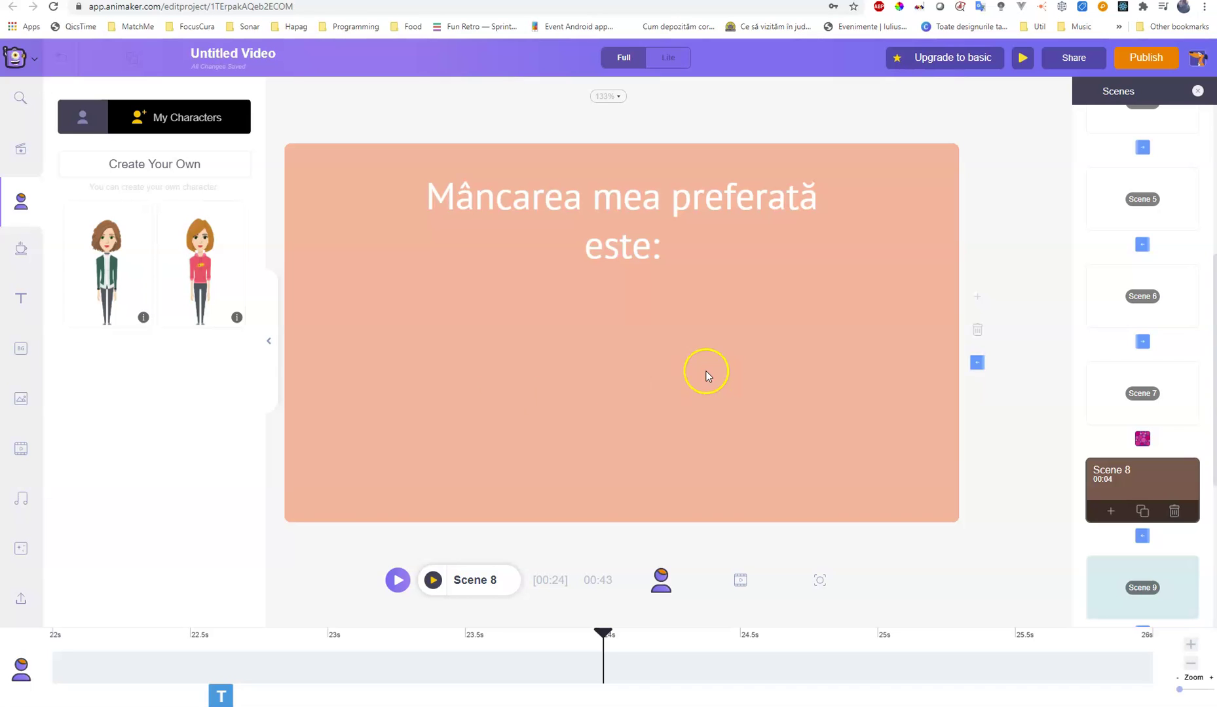
Browse the available properties, characters and text styles for Scene 8
click(28, 252)
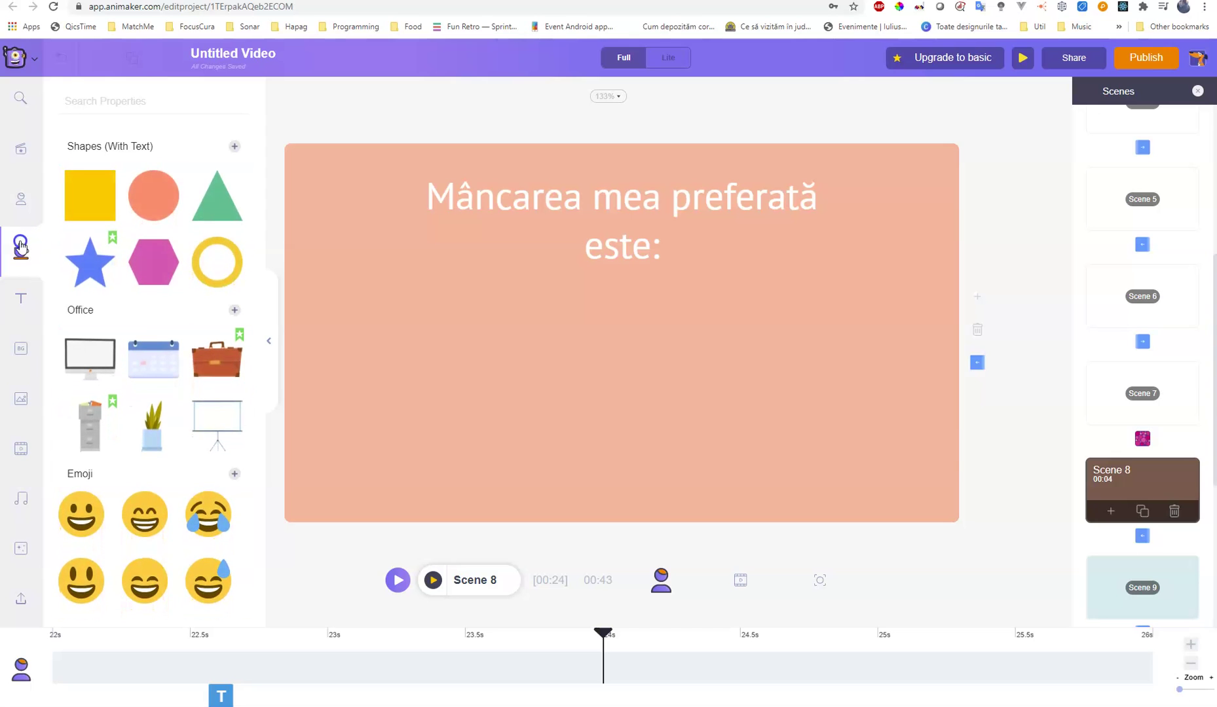
click(19, 204)
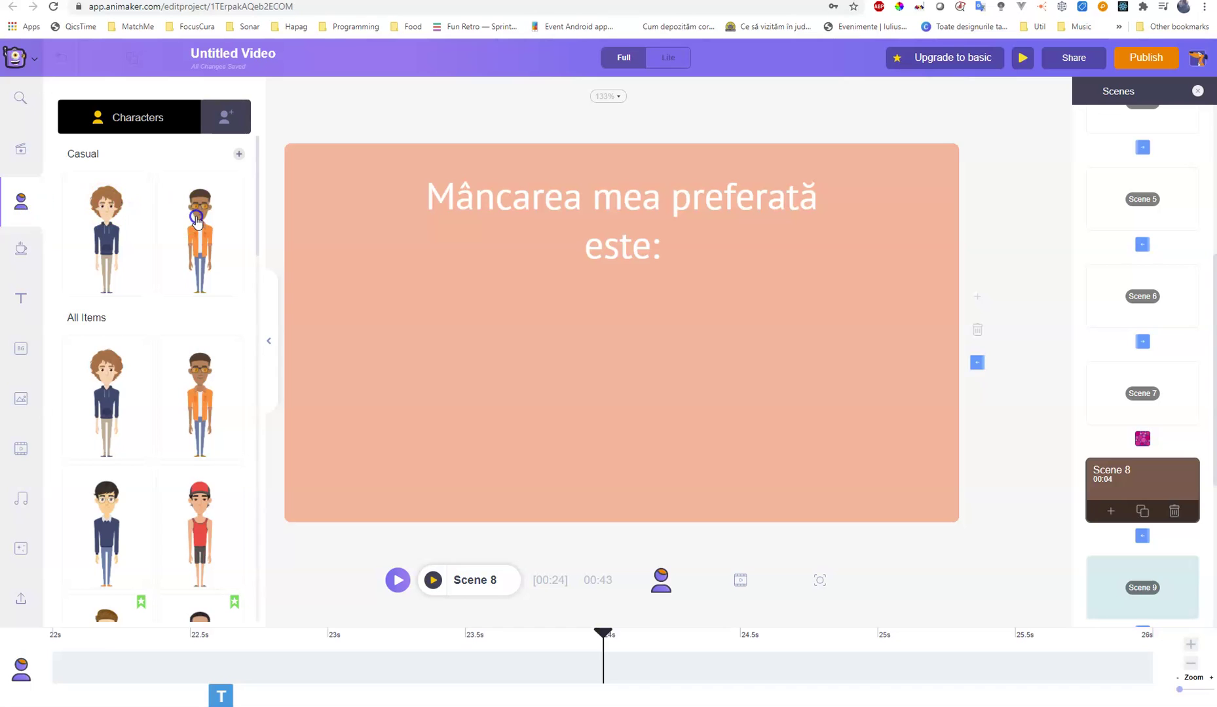
click(27, 257)
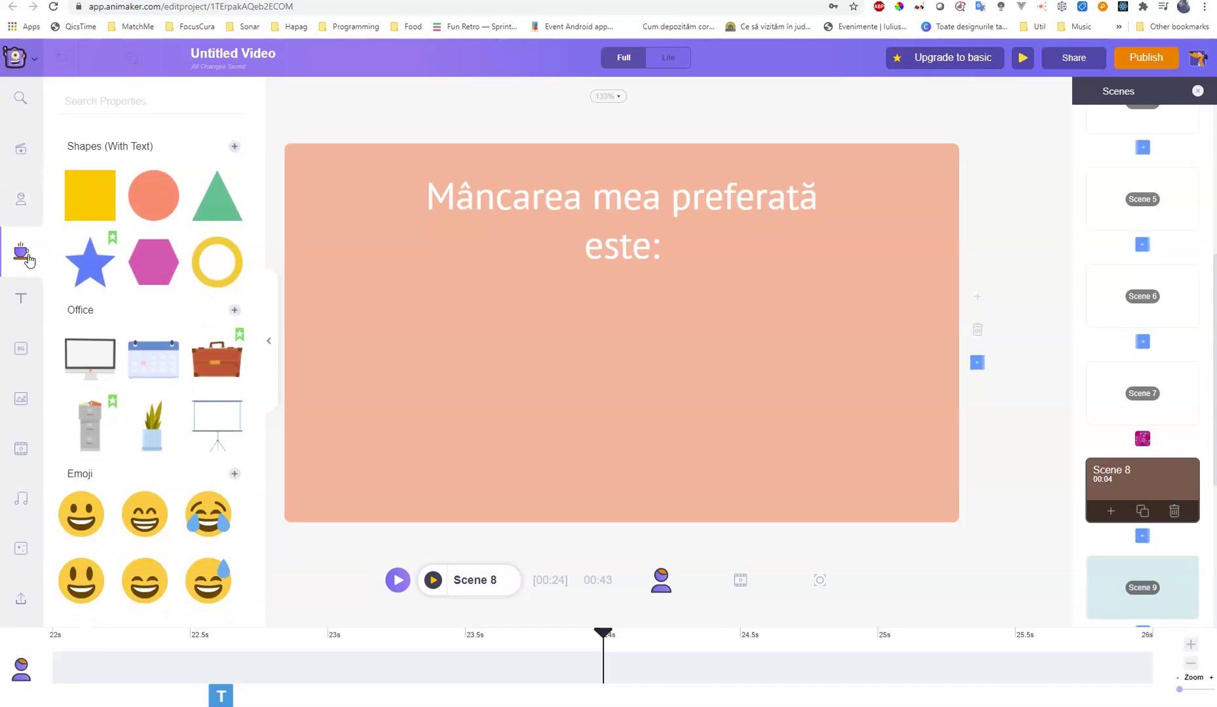
scroll(185, 485, down, 5)
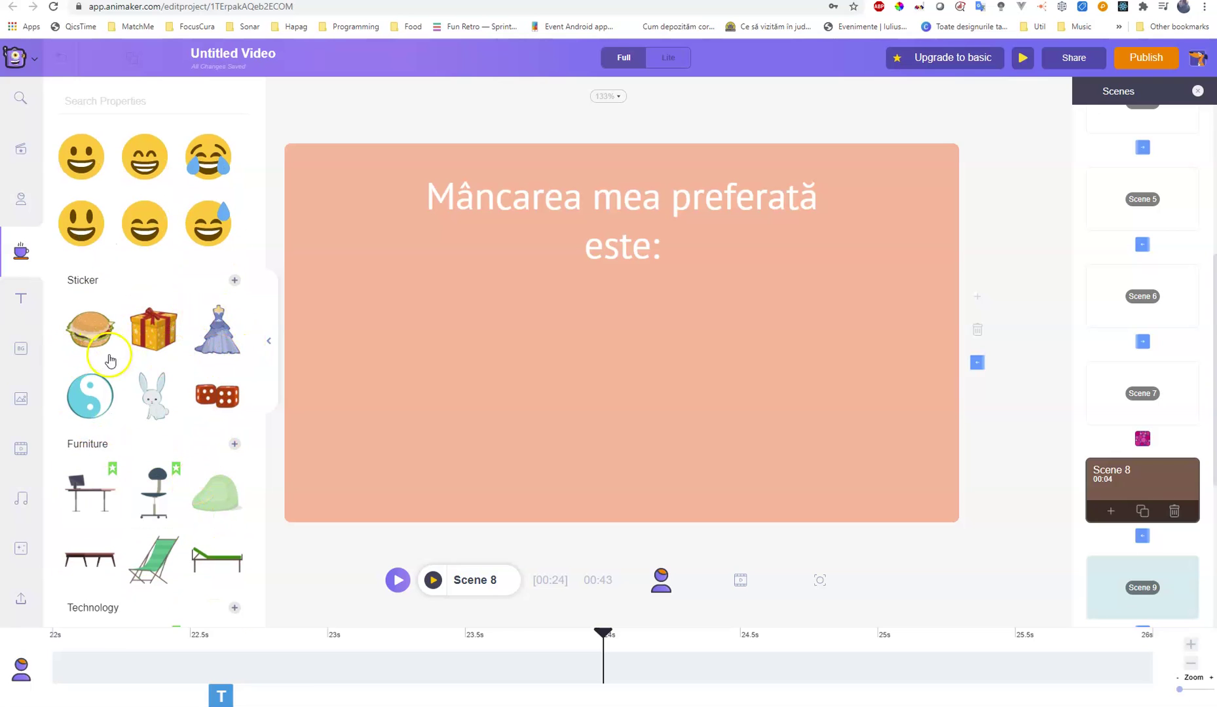
scroll(110, 360, down, 5)
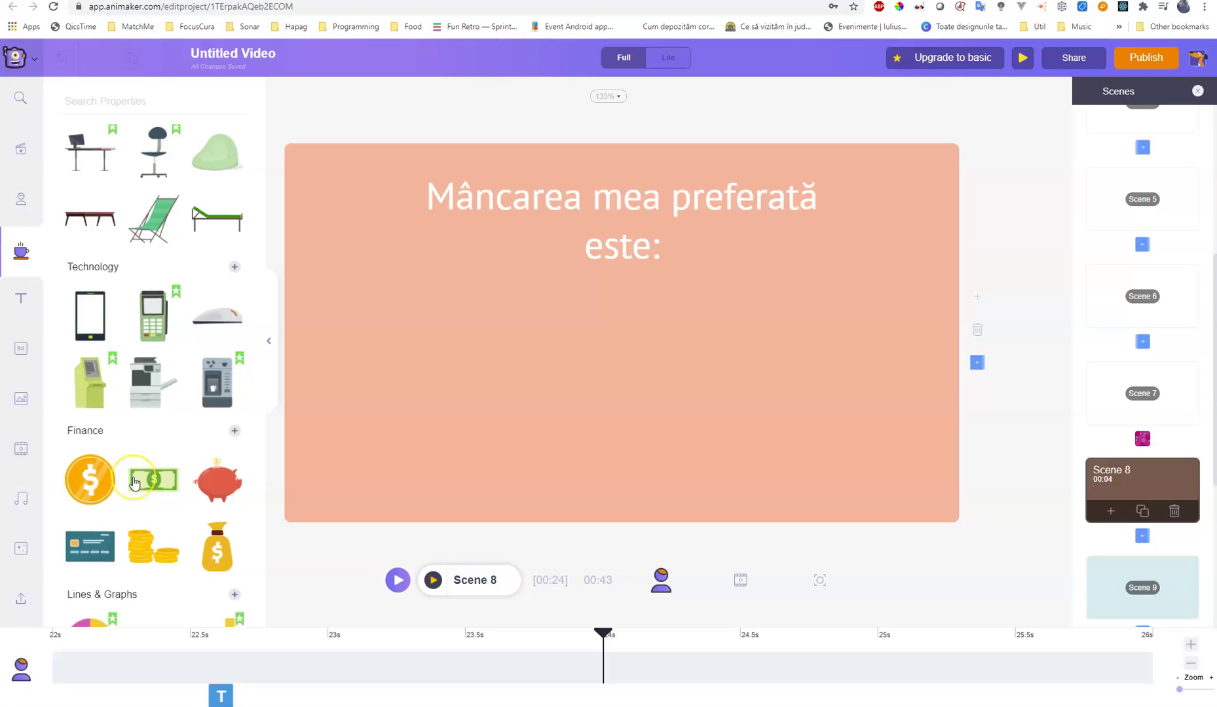
scroll(134, 483, down, 10)
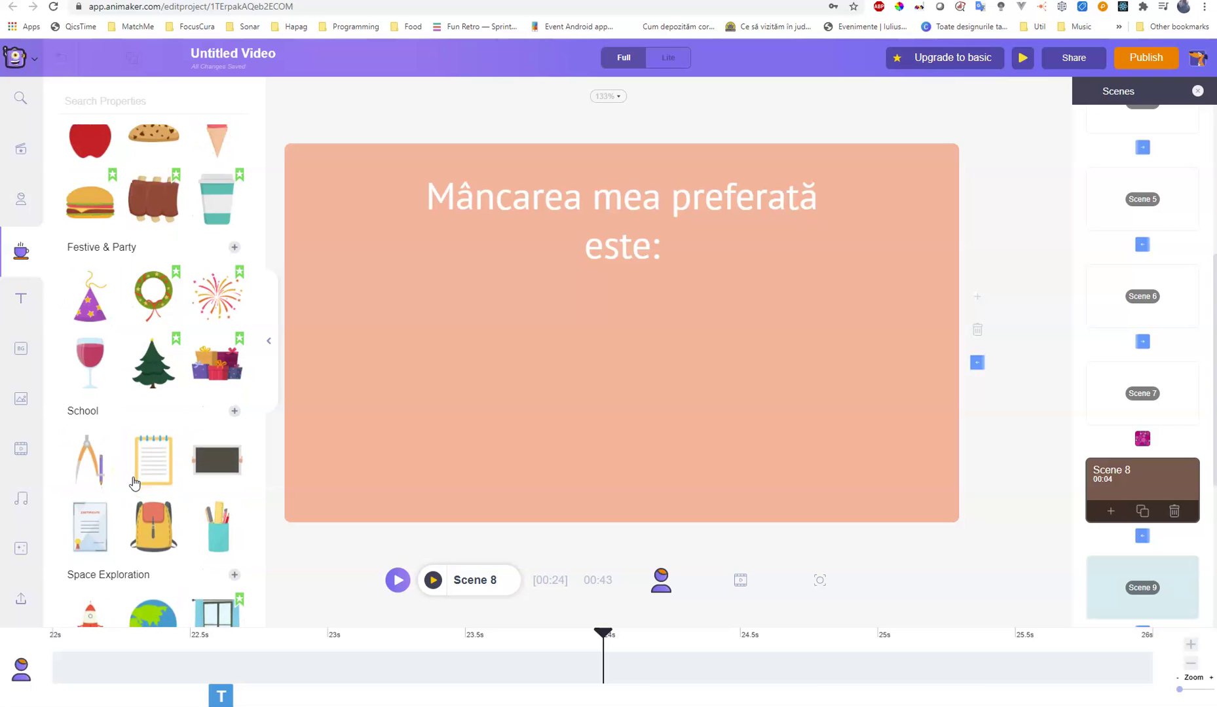
click(18, 295)
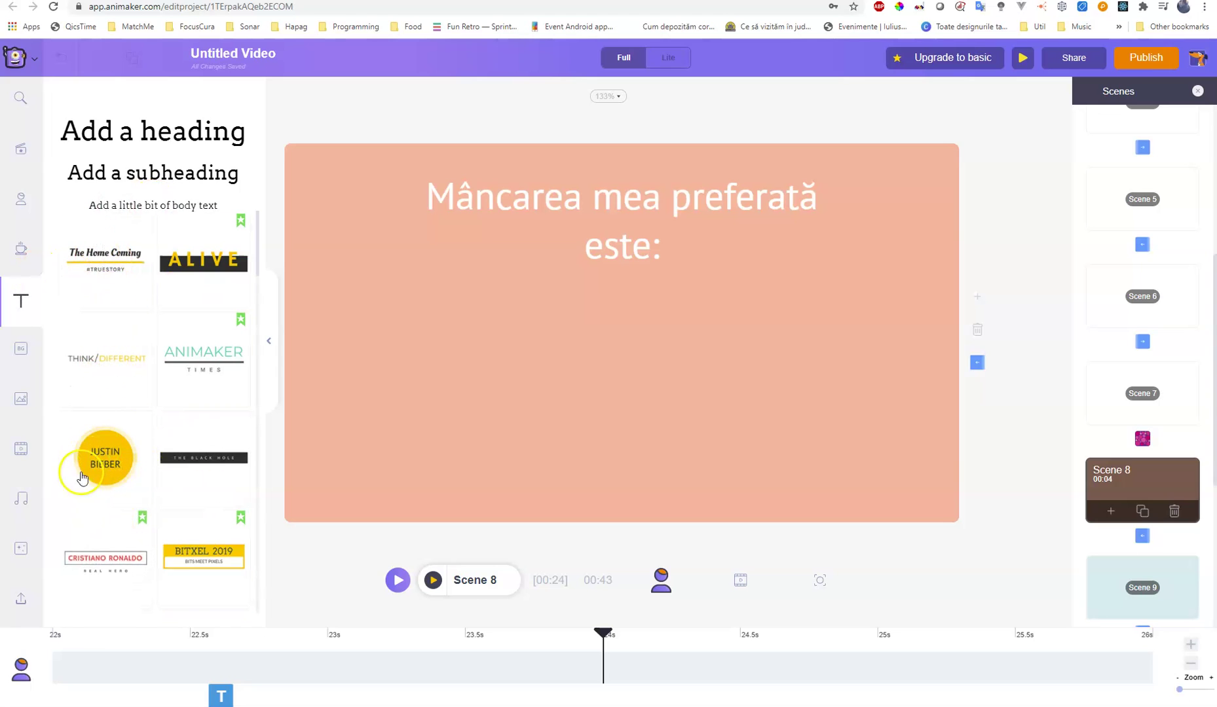
Try the autumn-leaves photo, lightning video and green gradient backgrounds on Scene 8, and apply the blue-to-beige gradient
click(21, 363)
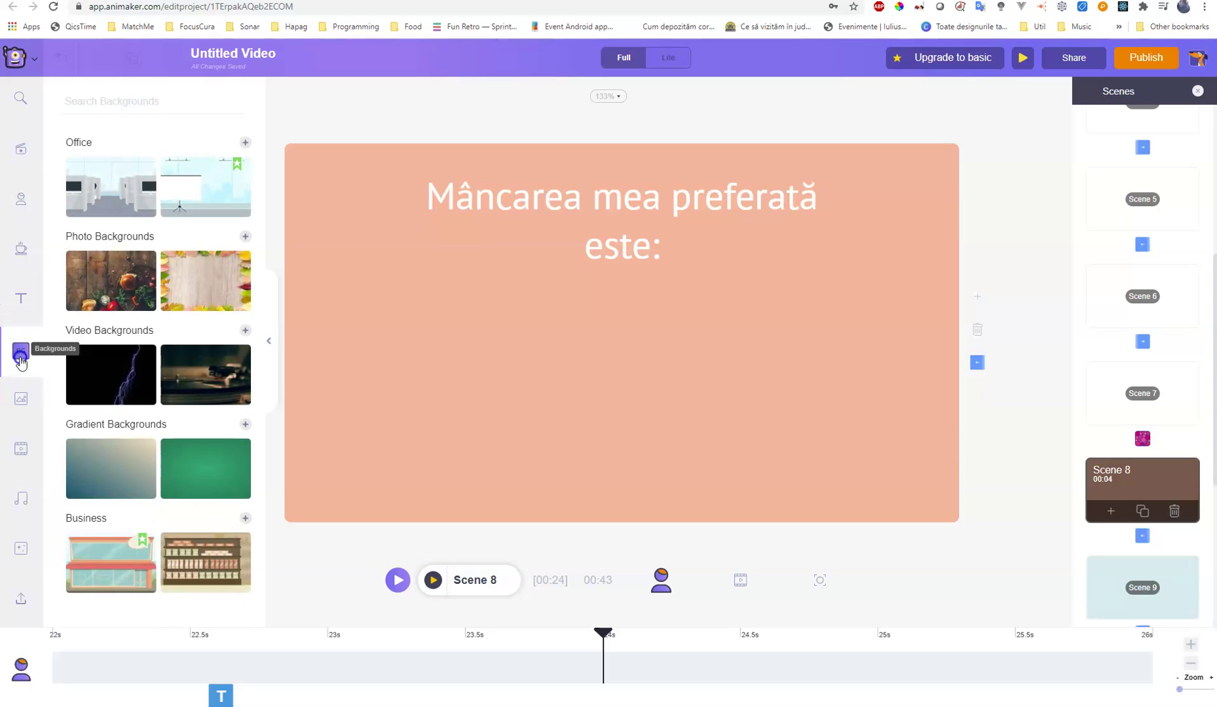
click(198, 280)
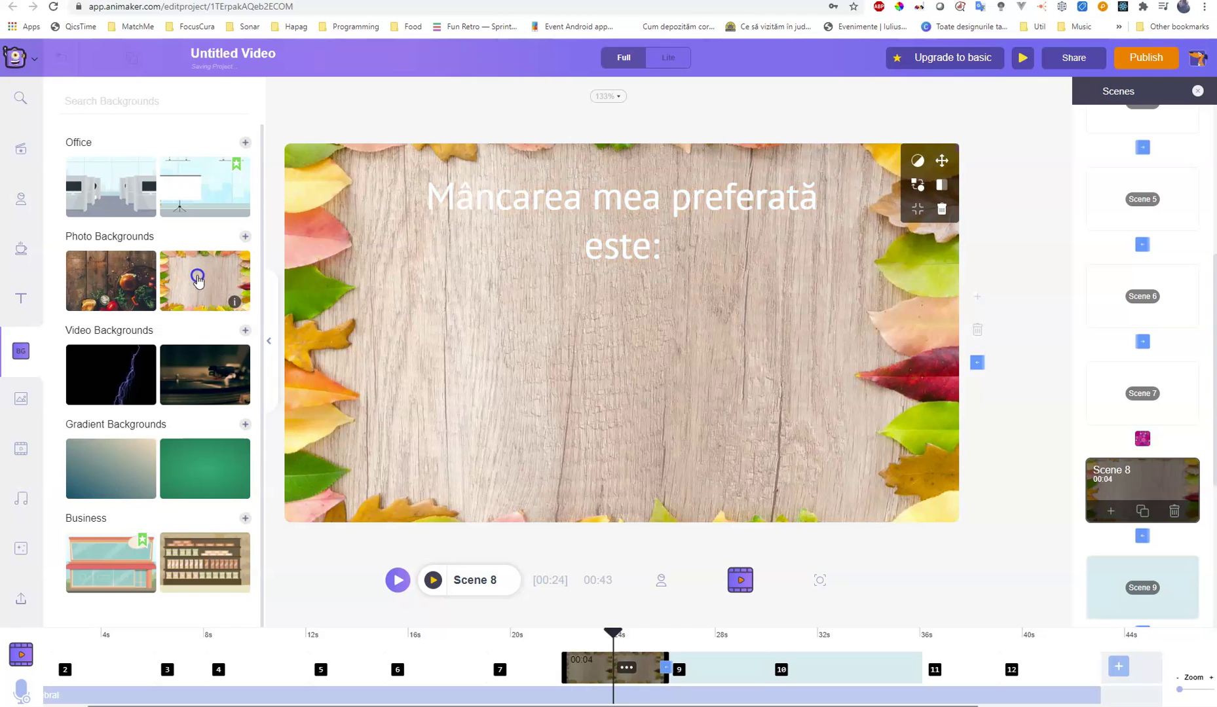
click(221, 365)
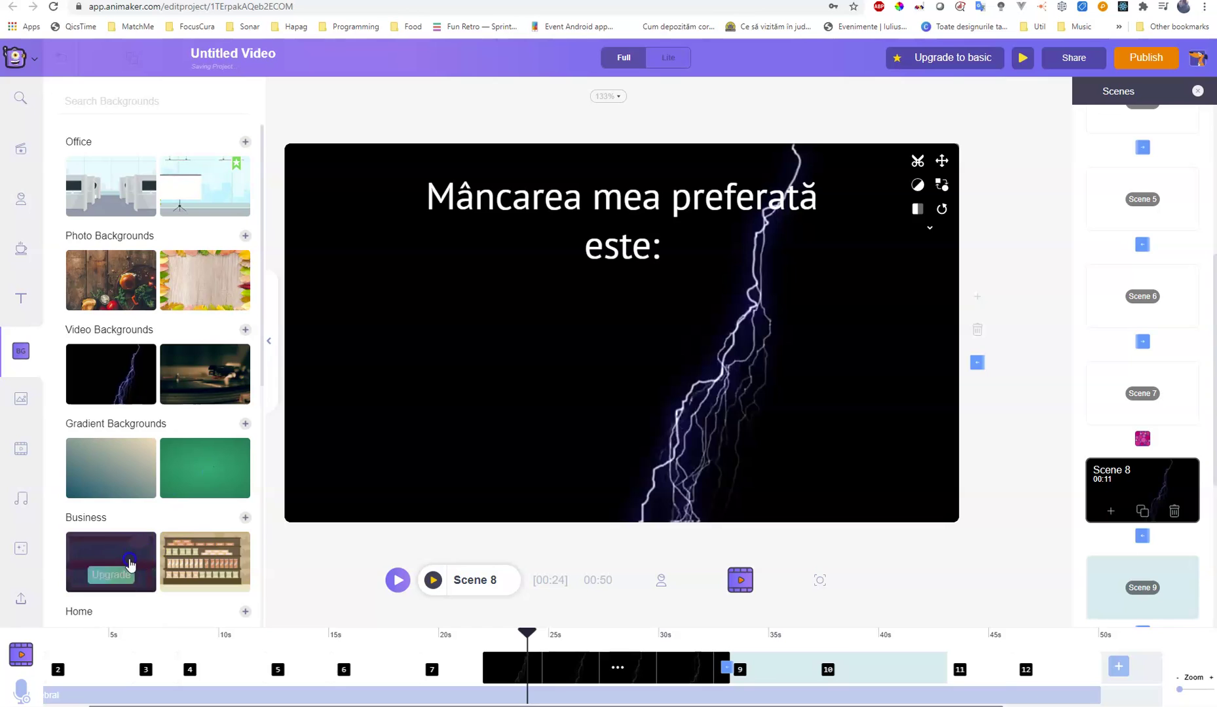
click(212, 443)
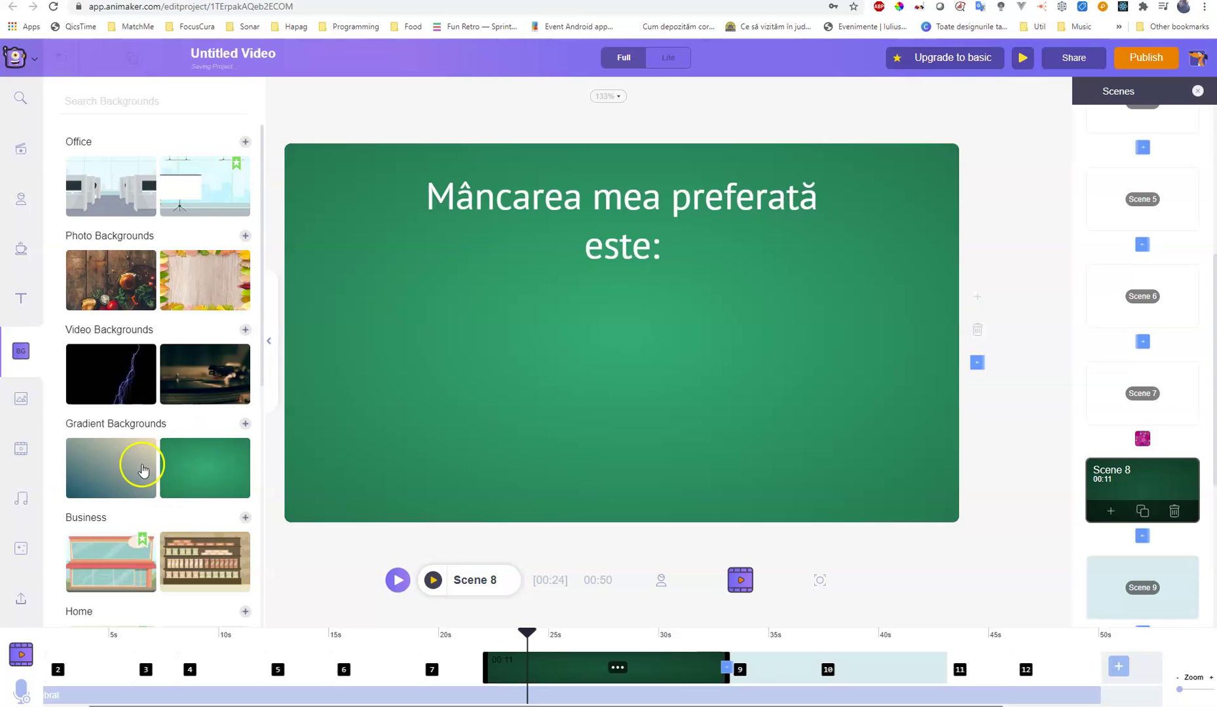
click(143, 470)
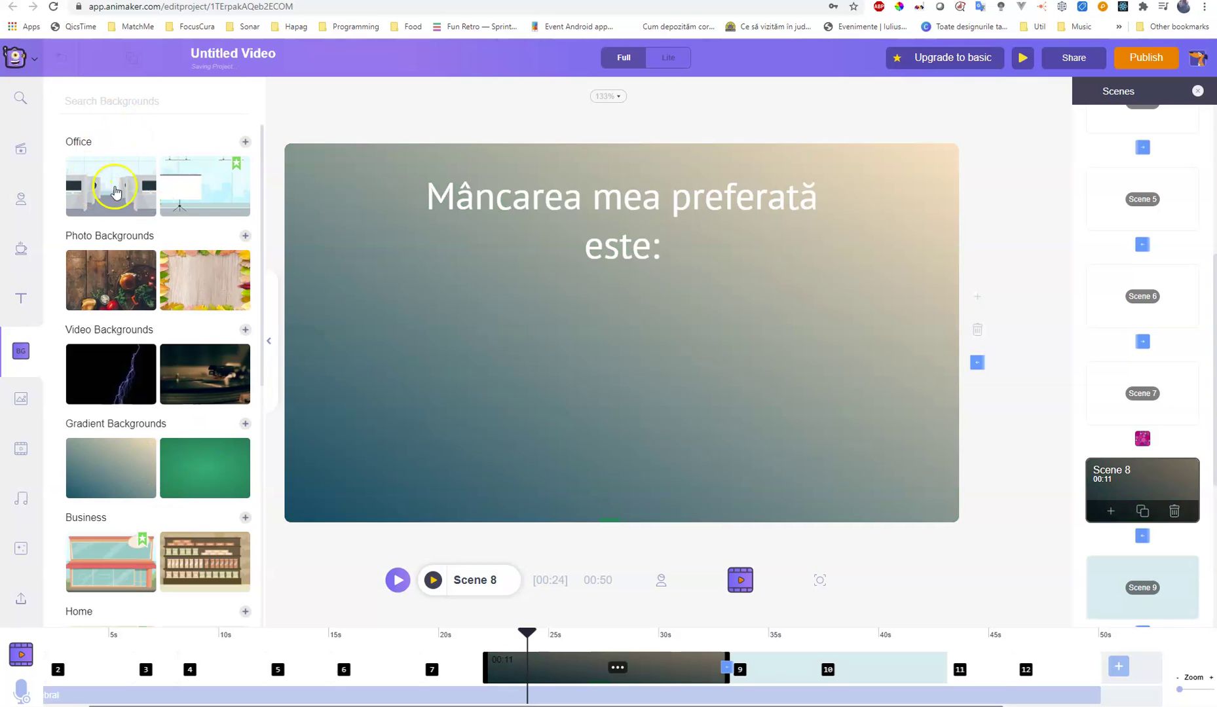
Search the backgrounds for "food" and apply the beige café interior with the counter and pink chairs to Scene 8
click(245, 236)
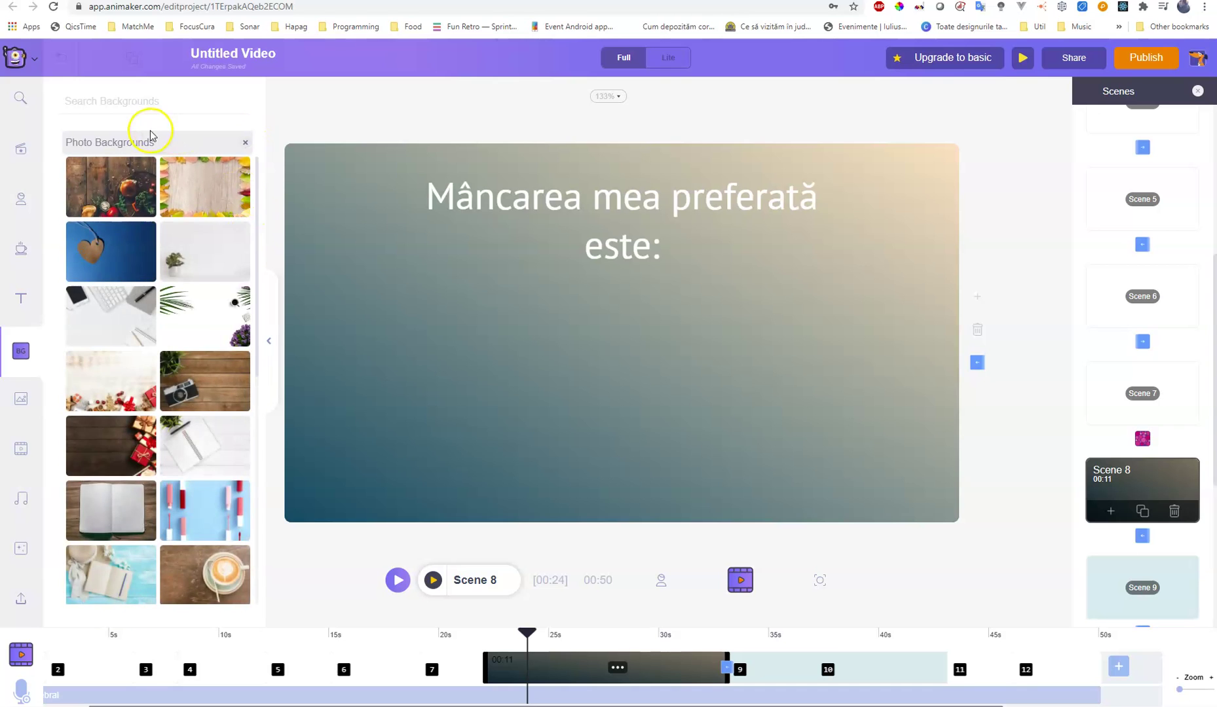
click(144, 143)
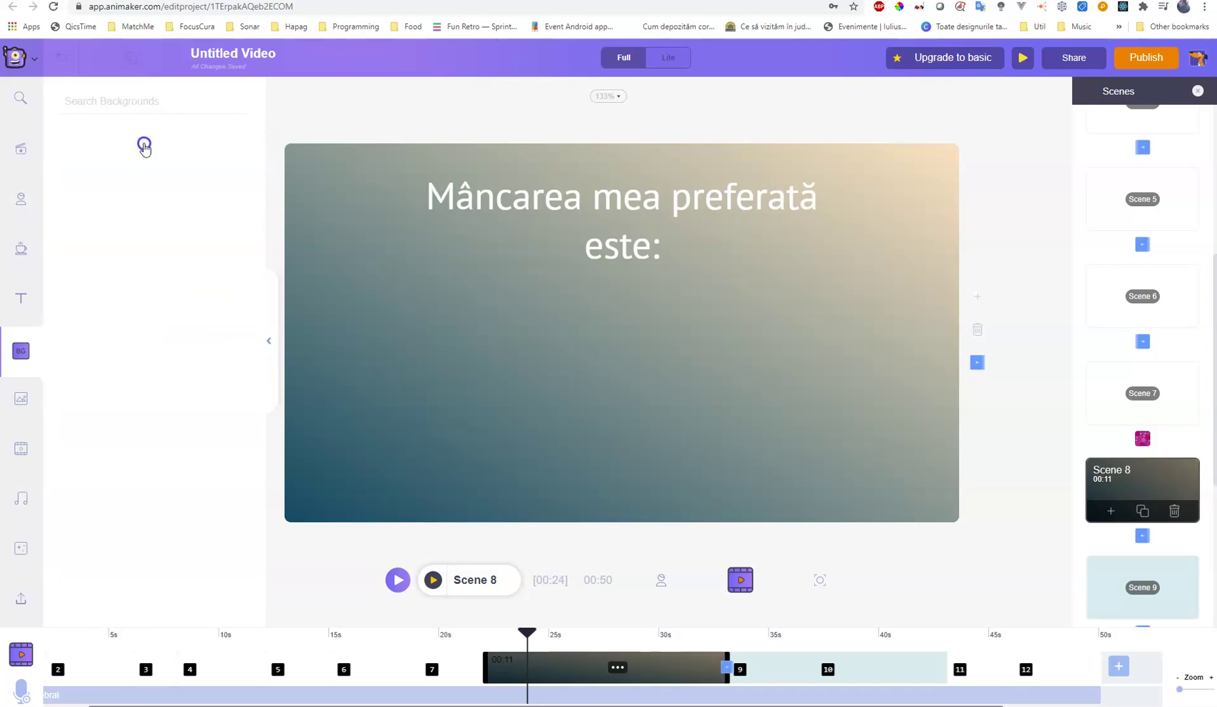
click(108, 101)
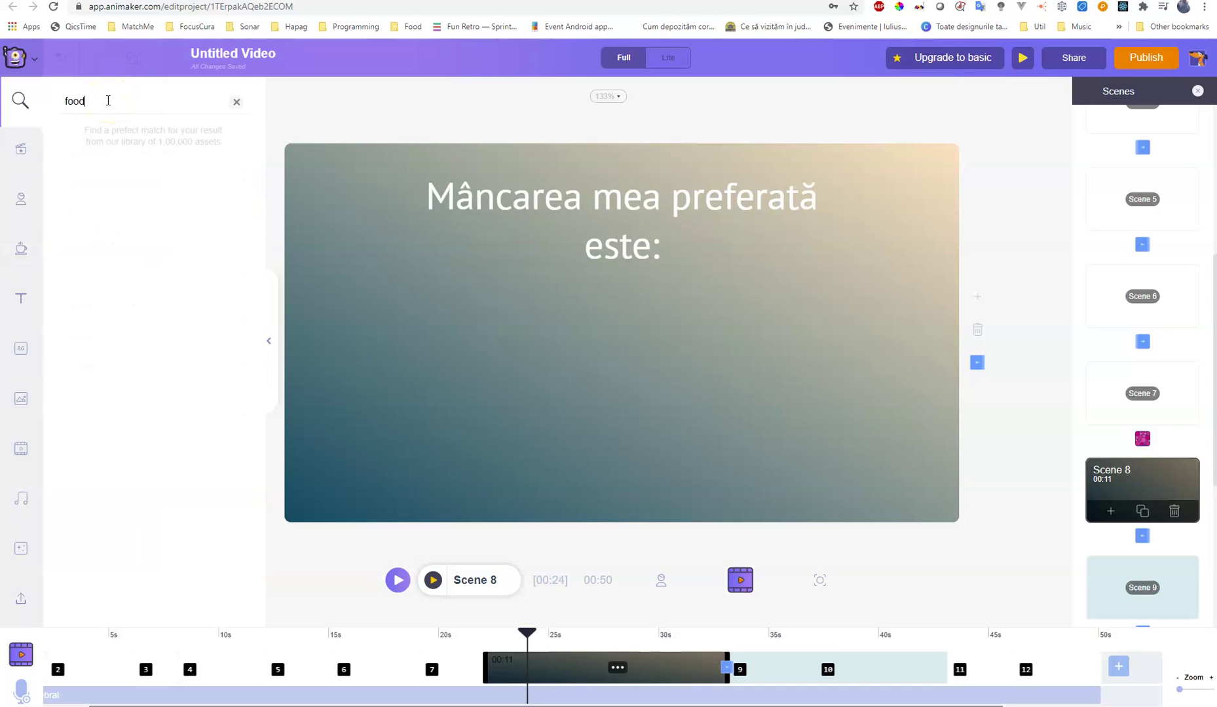
text(food)
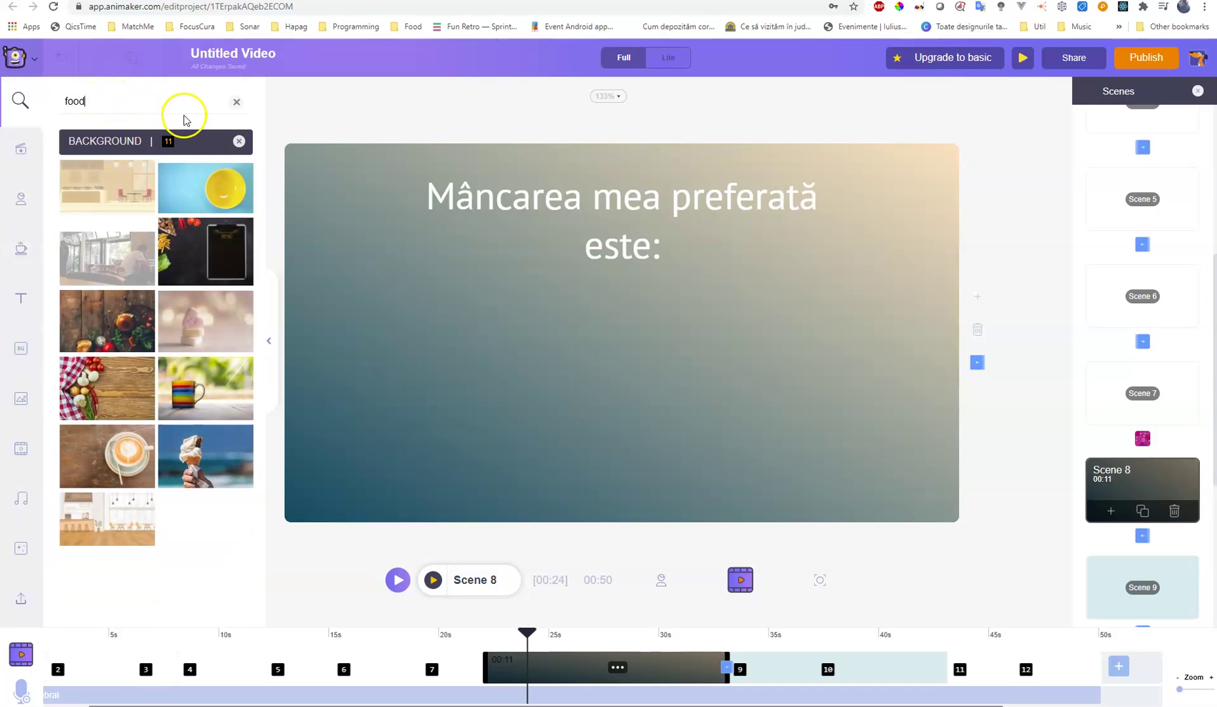
click(118, 175)
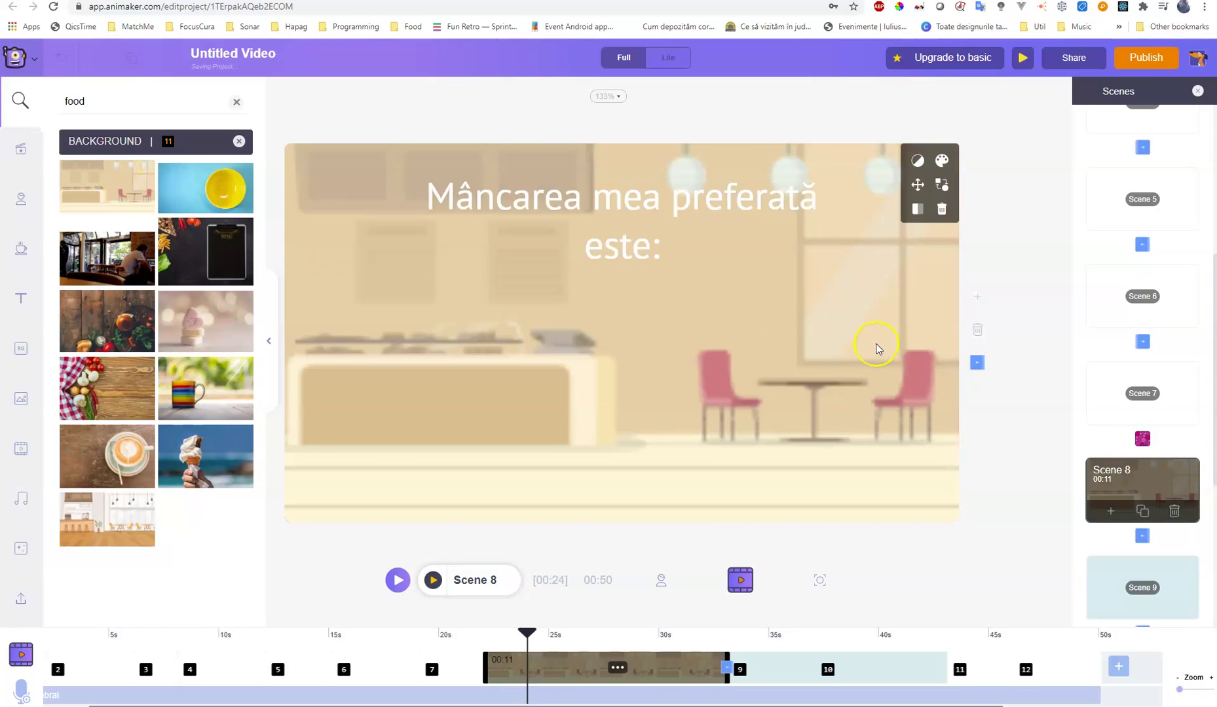
Change the colour of Scene 8's "Mâncarea mea preferată este:" text to dark grey and deselect it
click(606, 203)
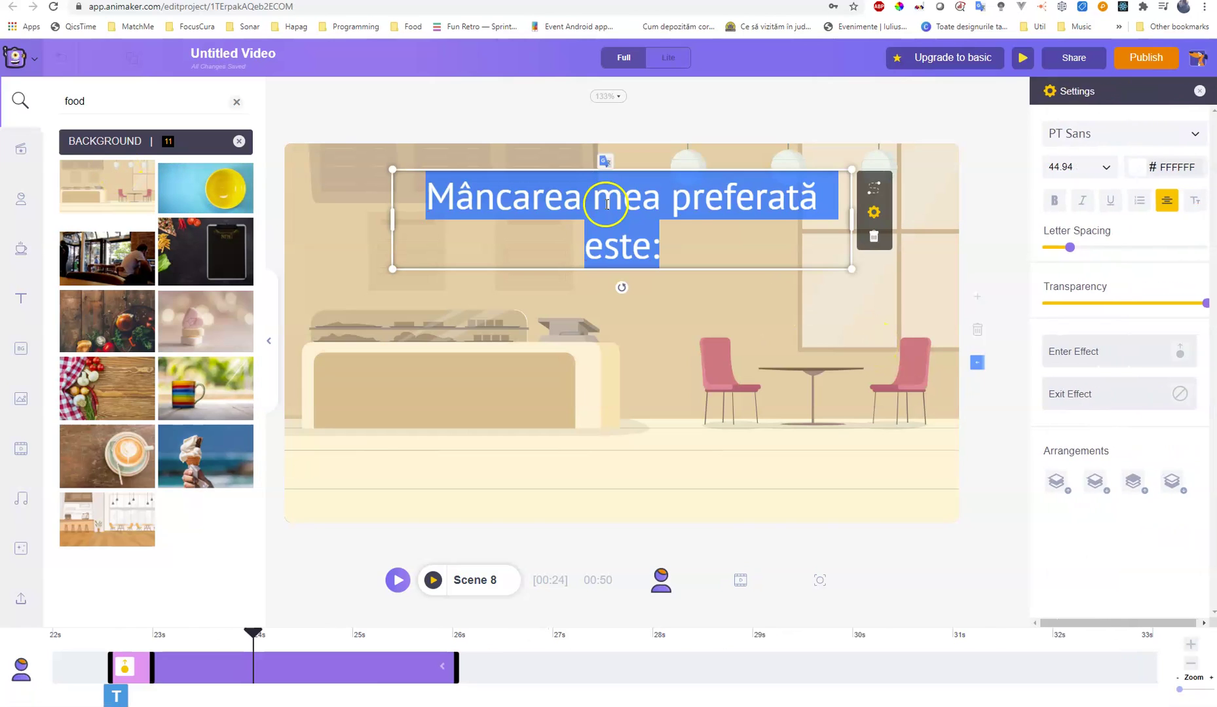
click(687, 426)
click(601, 213)
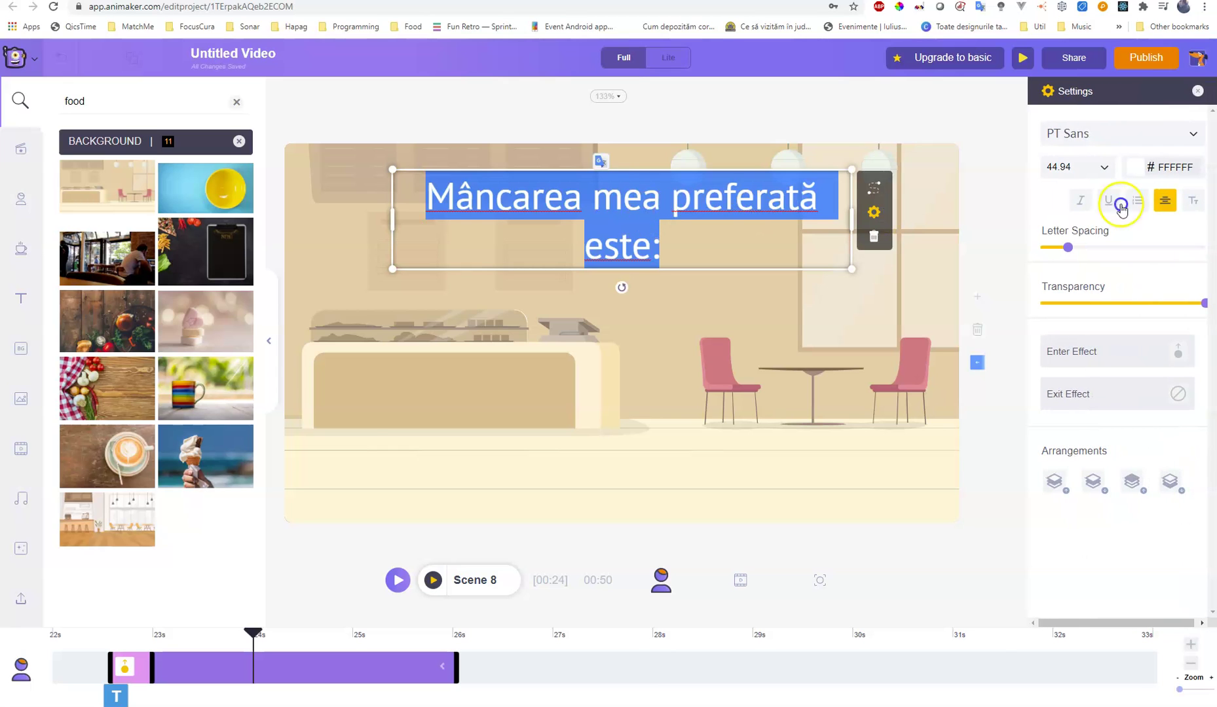
click(586, 351)
click(620, 201)
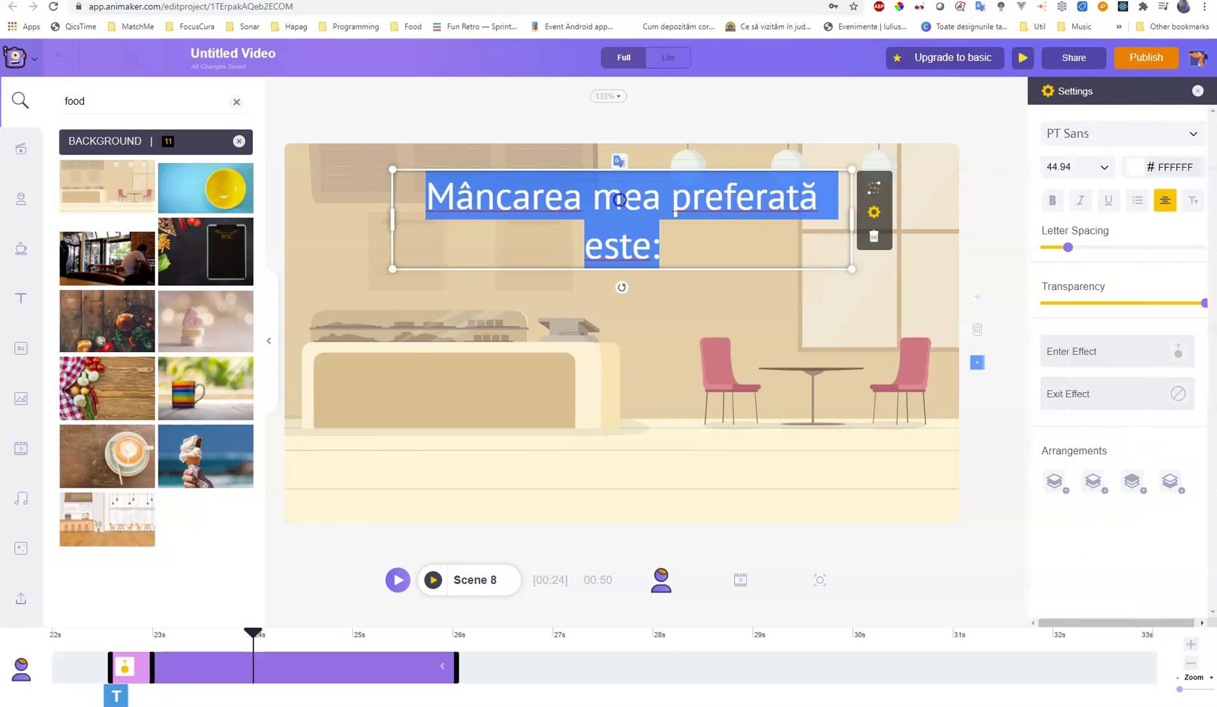
click(1135, 168)
click(1065, 336)
click(697, 324)
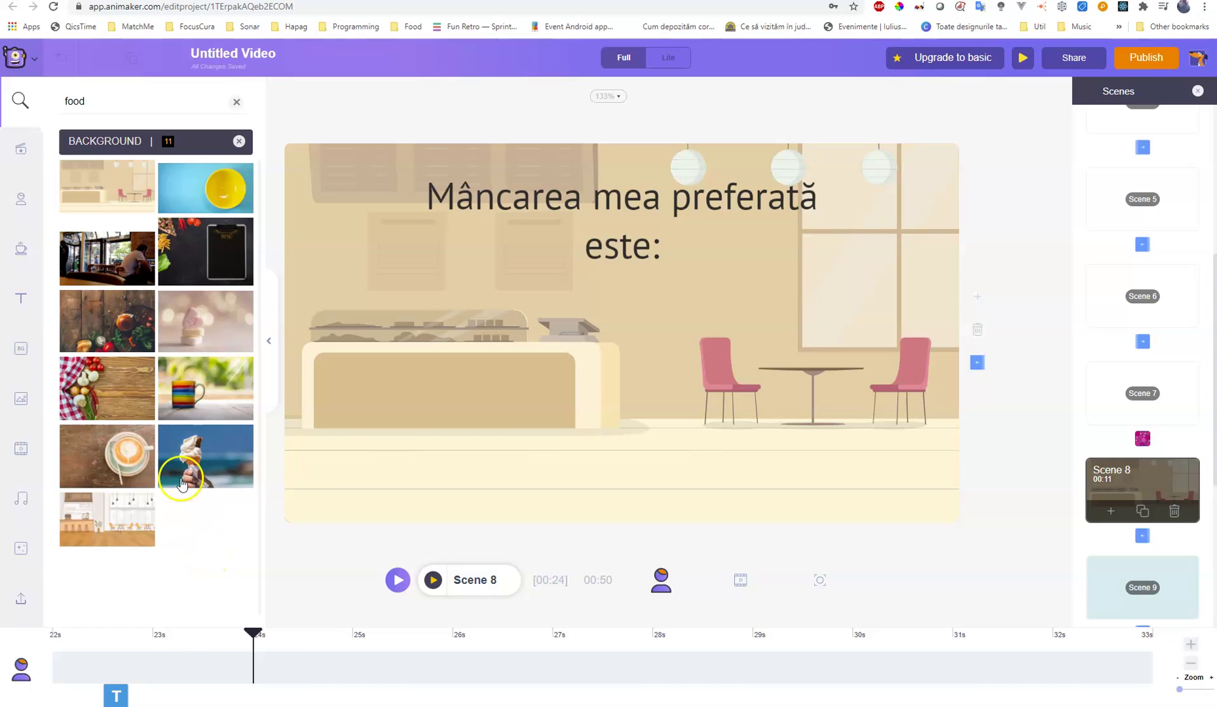
Browse the available images, videos and music tracks for Scene 8
click(18, 403)
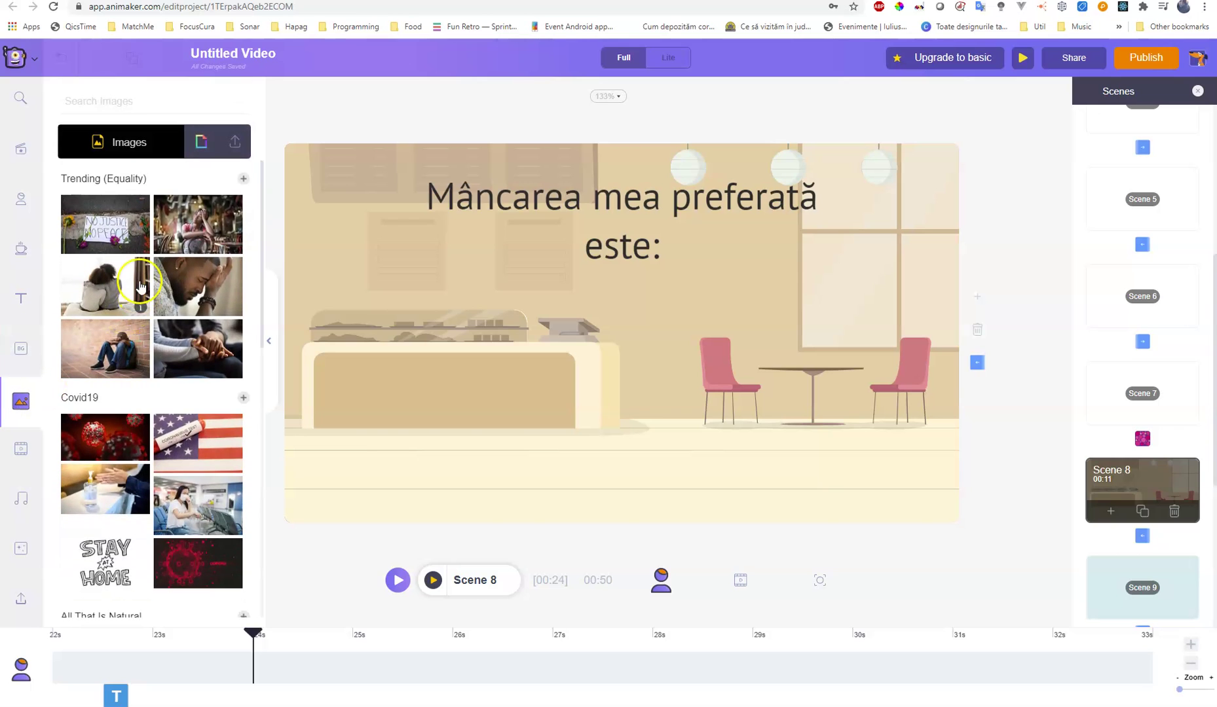
scroll(137, 497, down, 10)
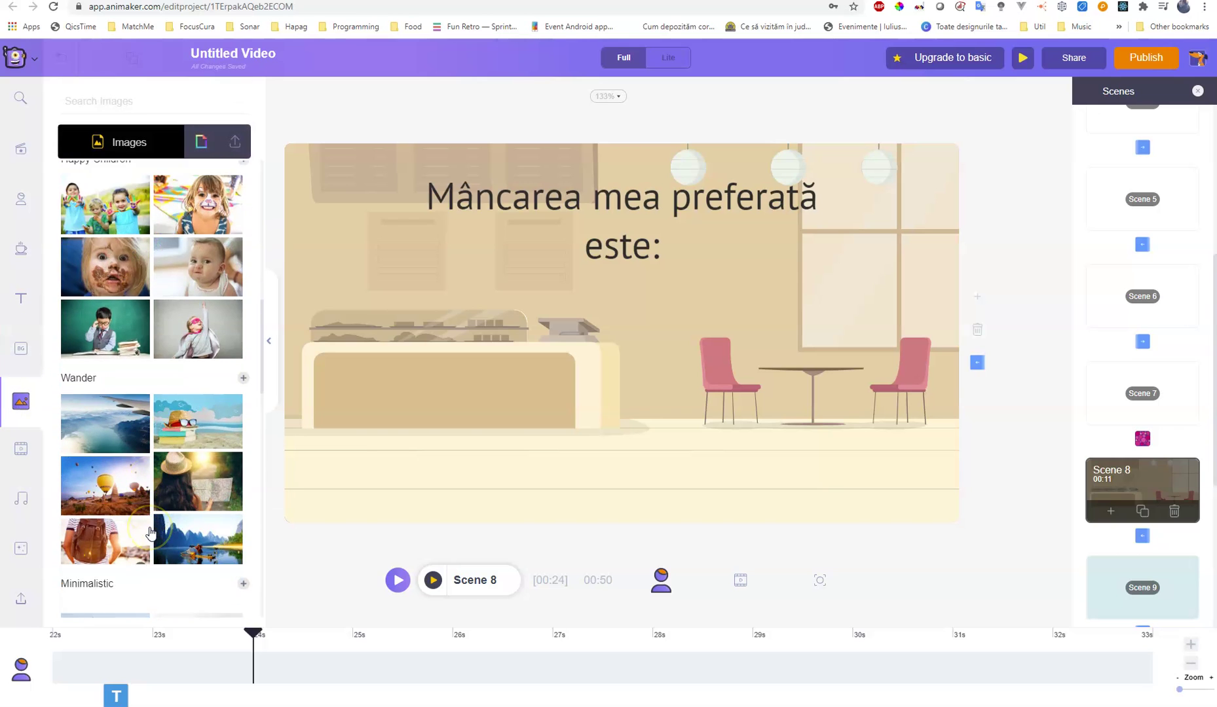
scroll(150, 532, down, 5)
scroll(150, 532, down, 5)
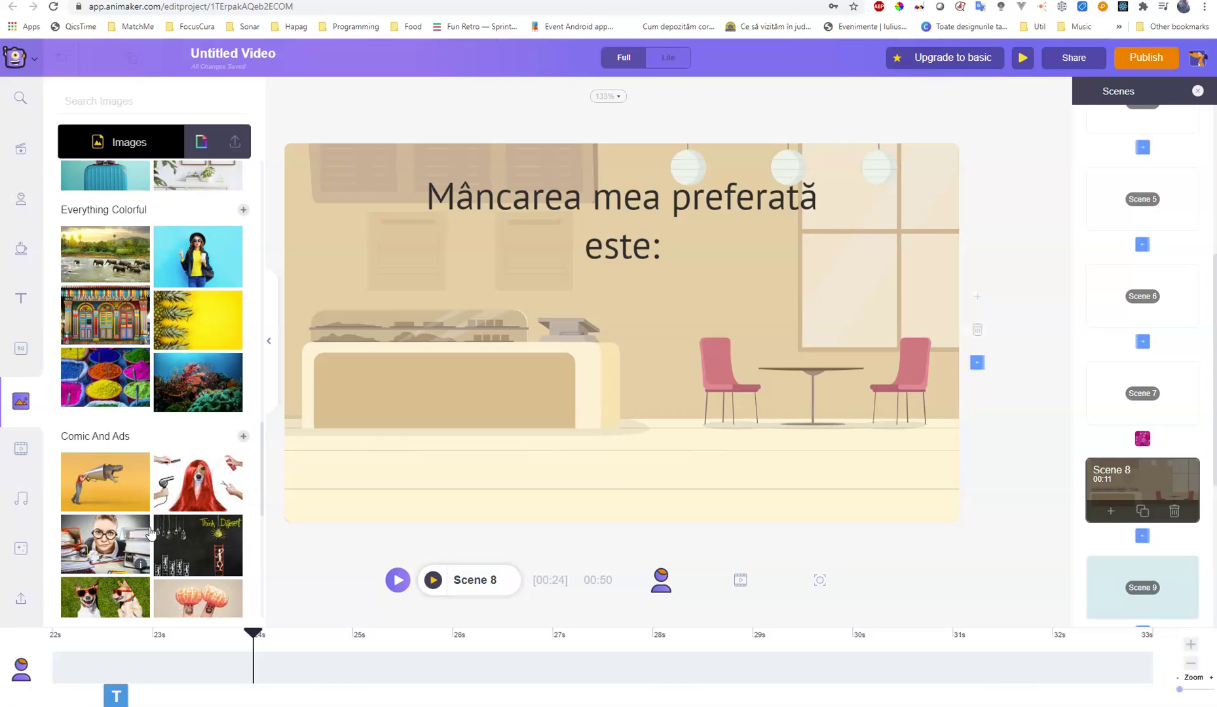
click(21, 453)
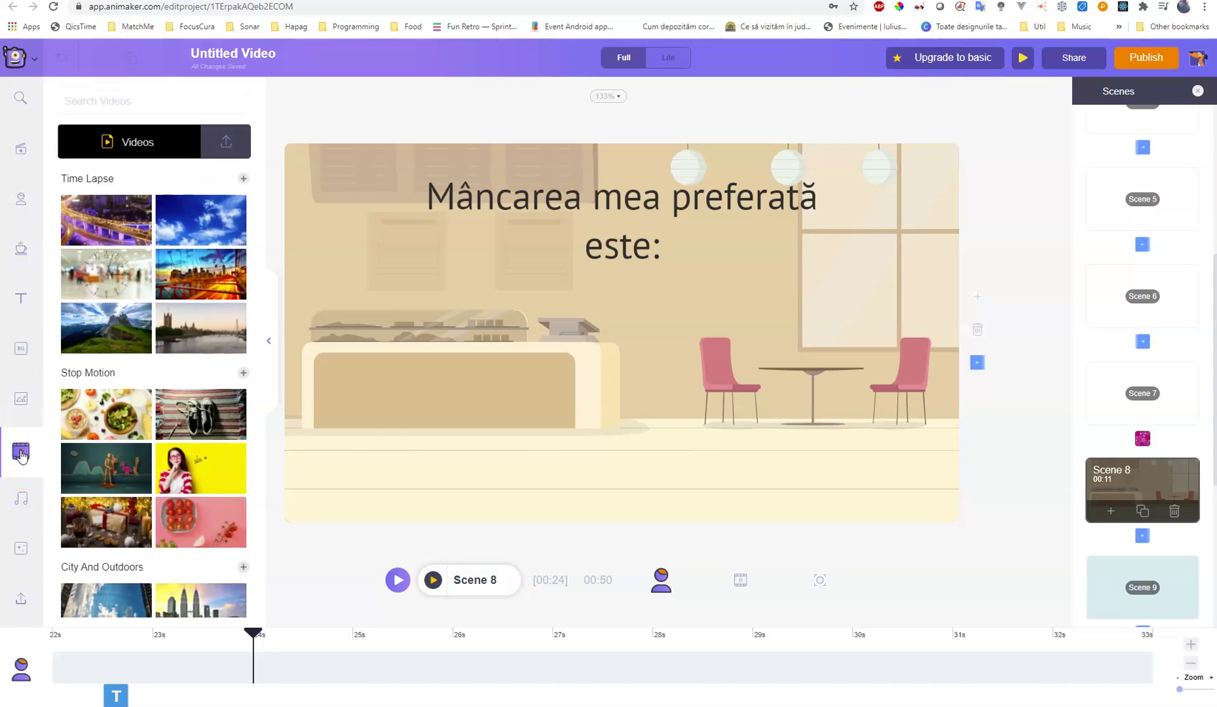
scroll(185, 561, down, 5)
click(22, 500)
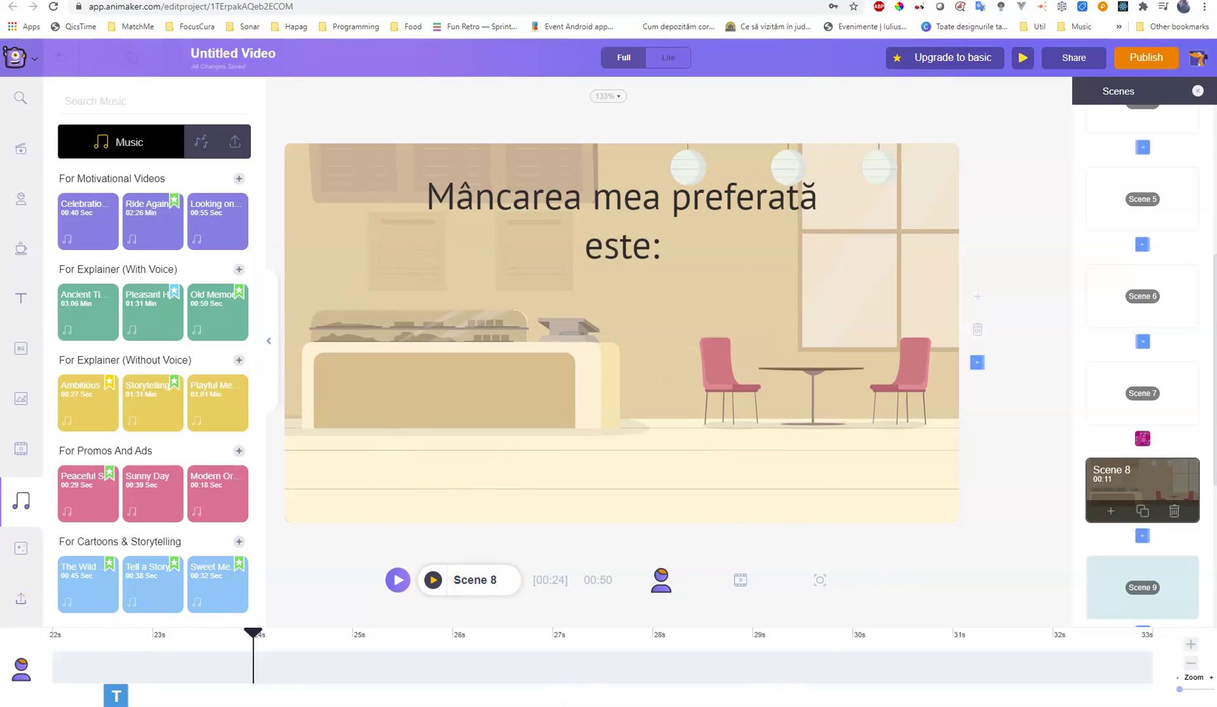
Try the effect with orange cups around the frame on Scene 8, remove it and browse the other effects
click(18, 554)
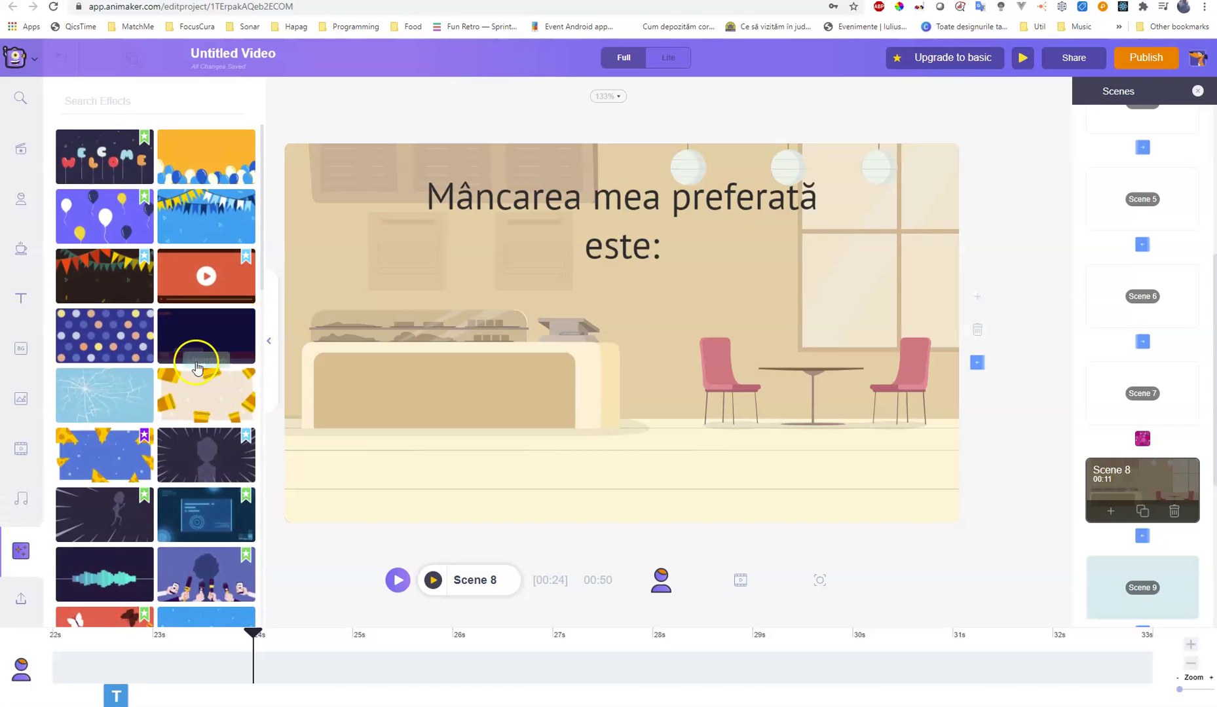
click(186, 391)
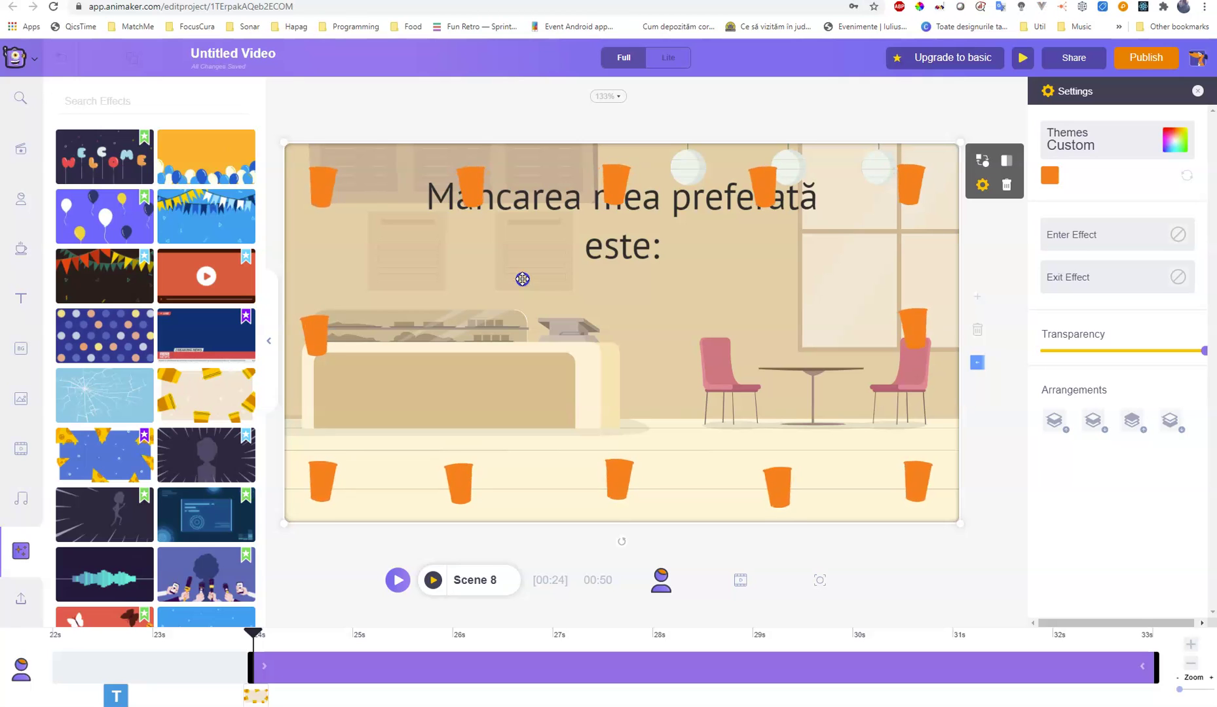
key(Delete)
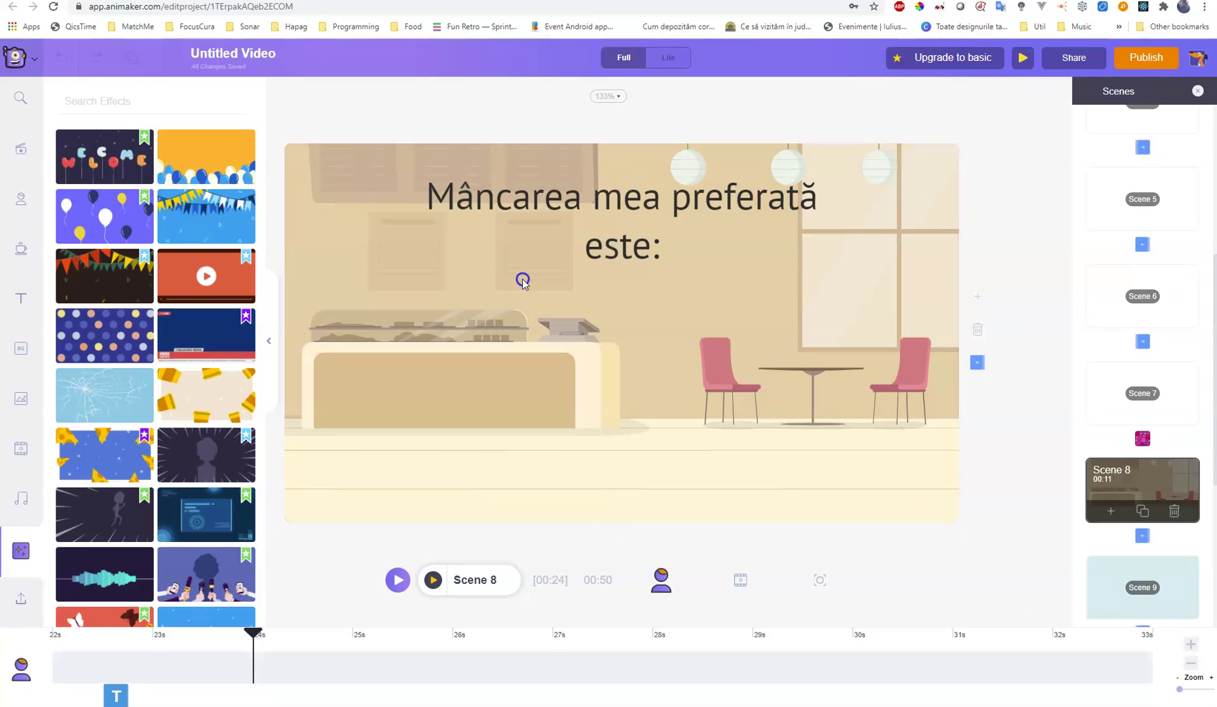
scroll(174, 503, down, 10)
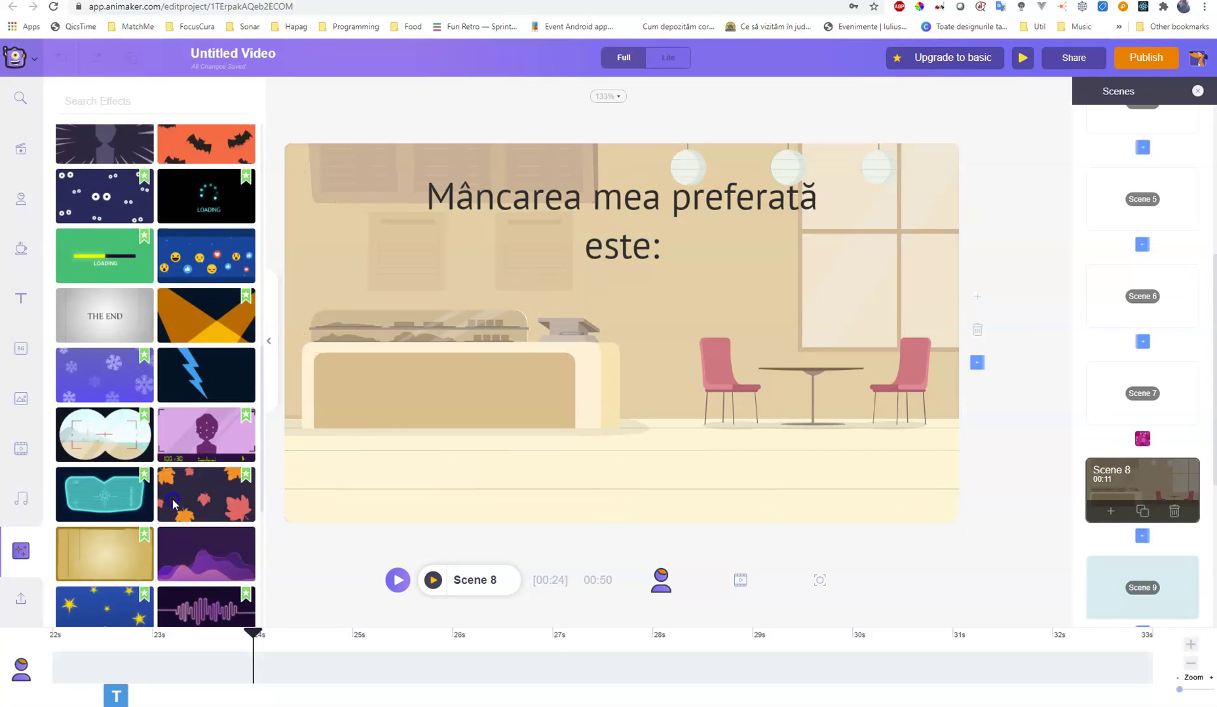
scroll(173, 503, up, 4)
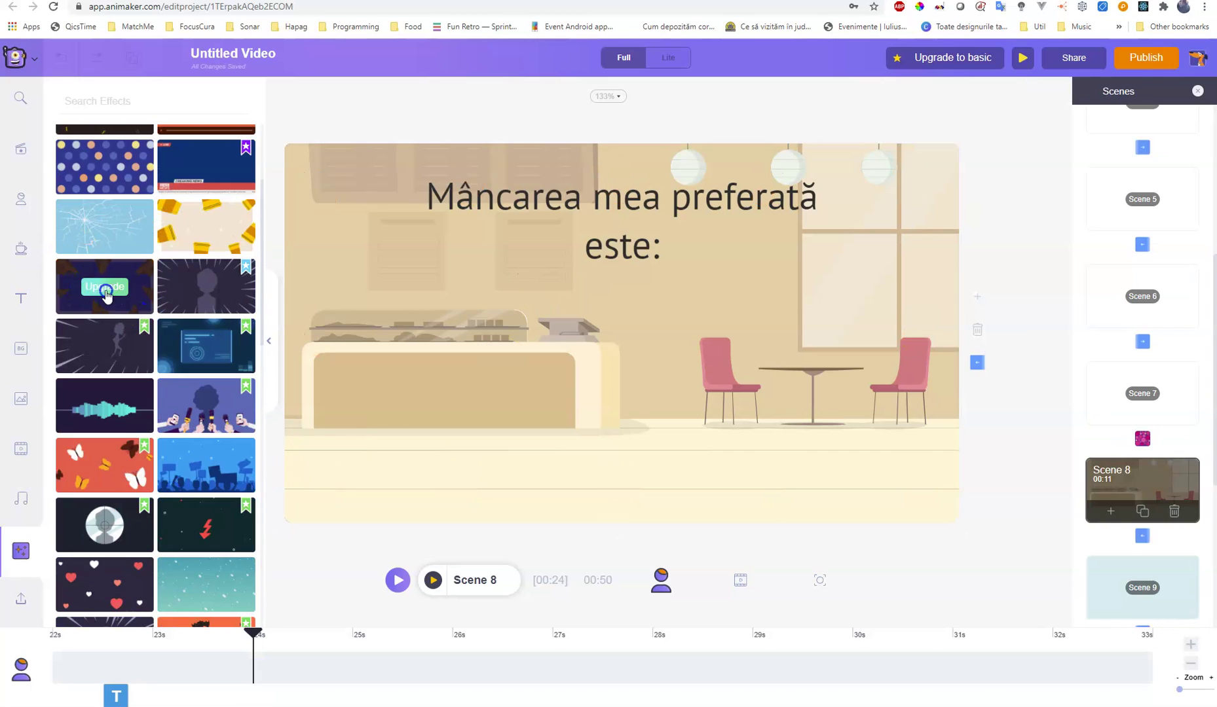
scroll(129, 251, up, 3)
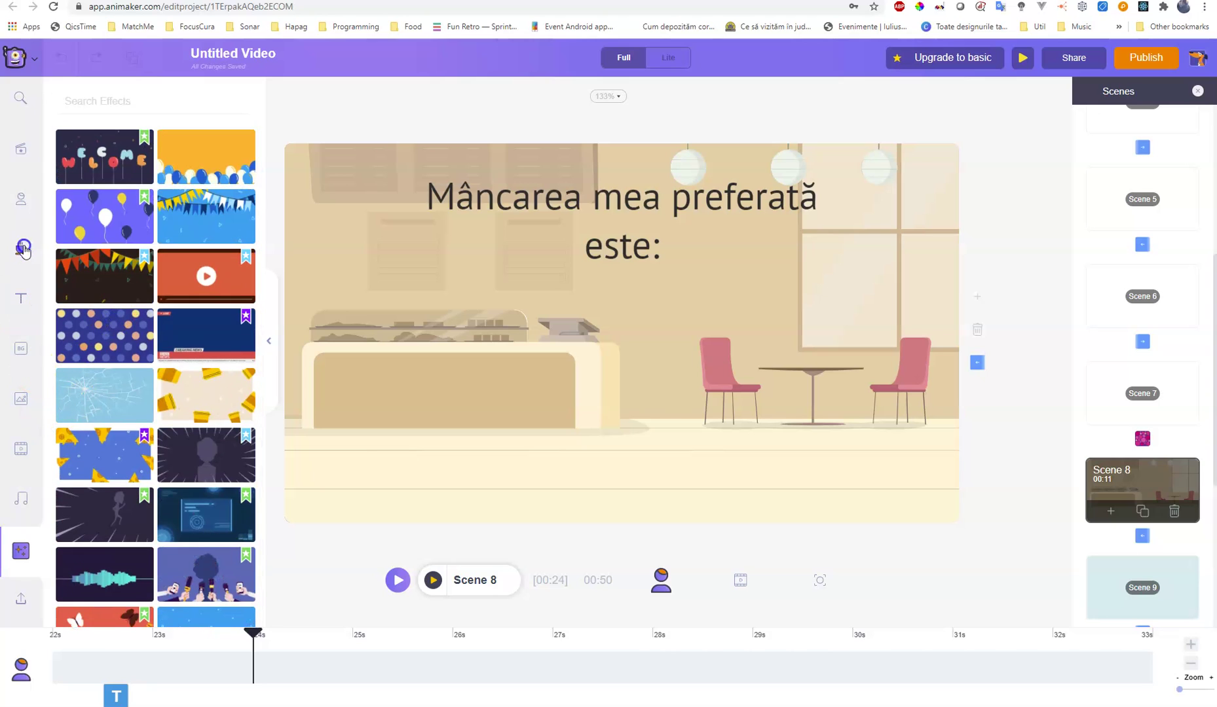
Search the properties for "pizza", add the pizza with one cut slice to Scene 8, shrink it and centre it below the text
click(25, 351)
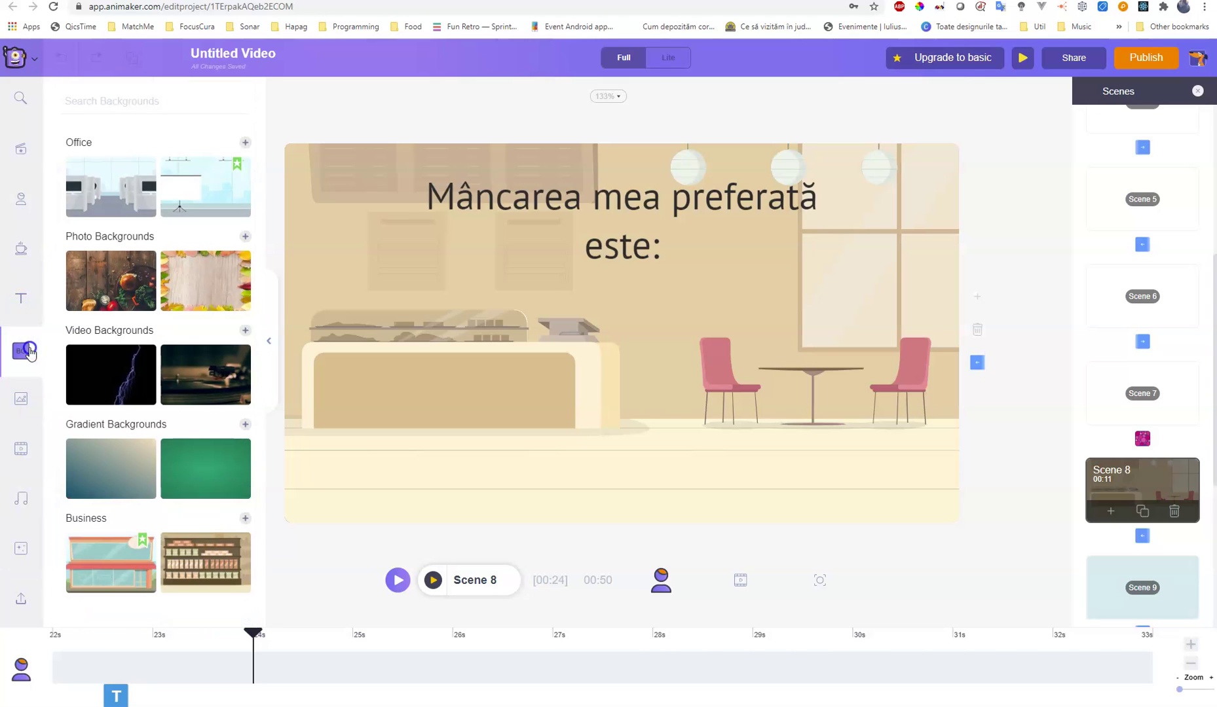
click(31, 236)
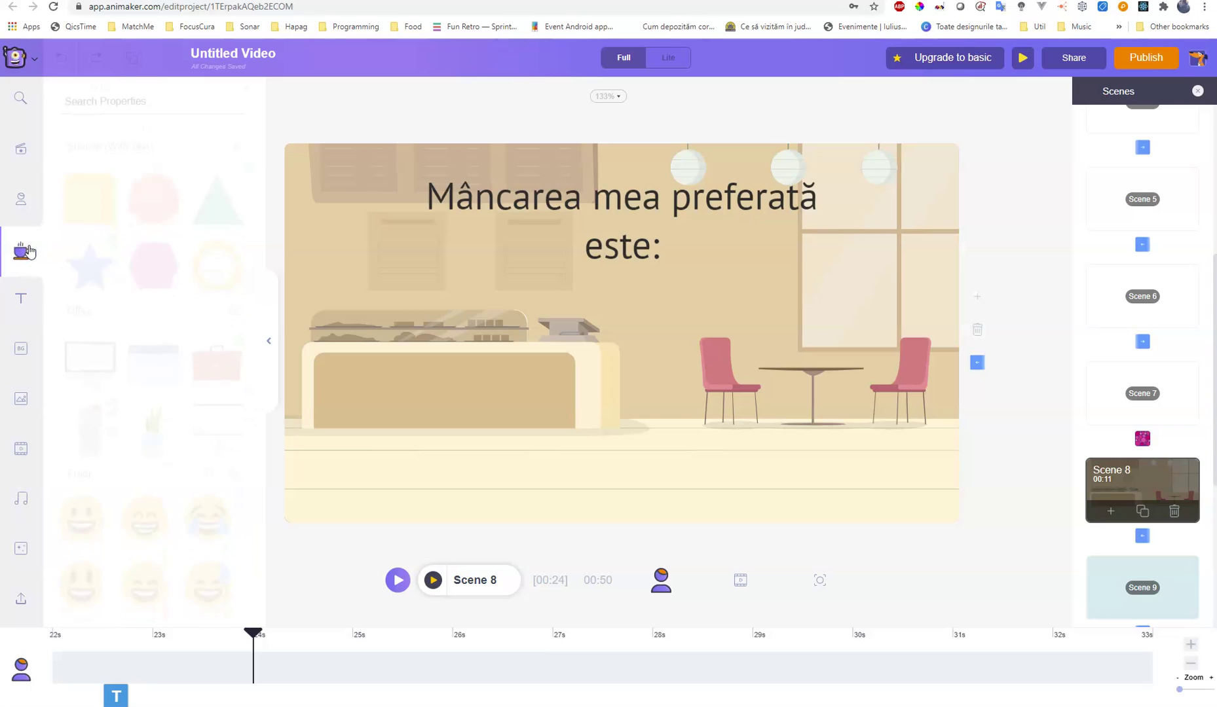
click(104, 108)
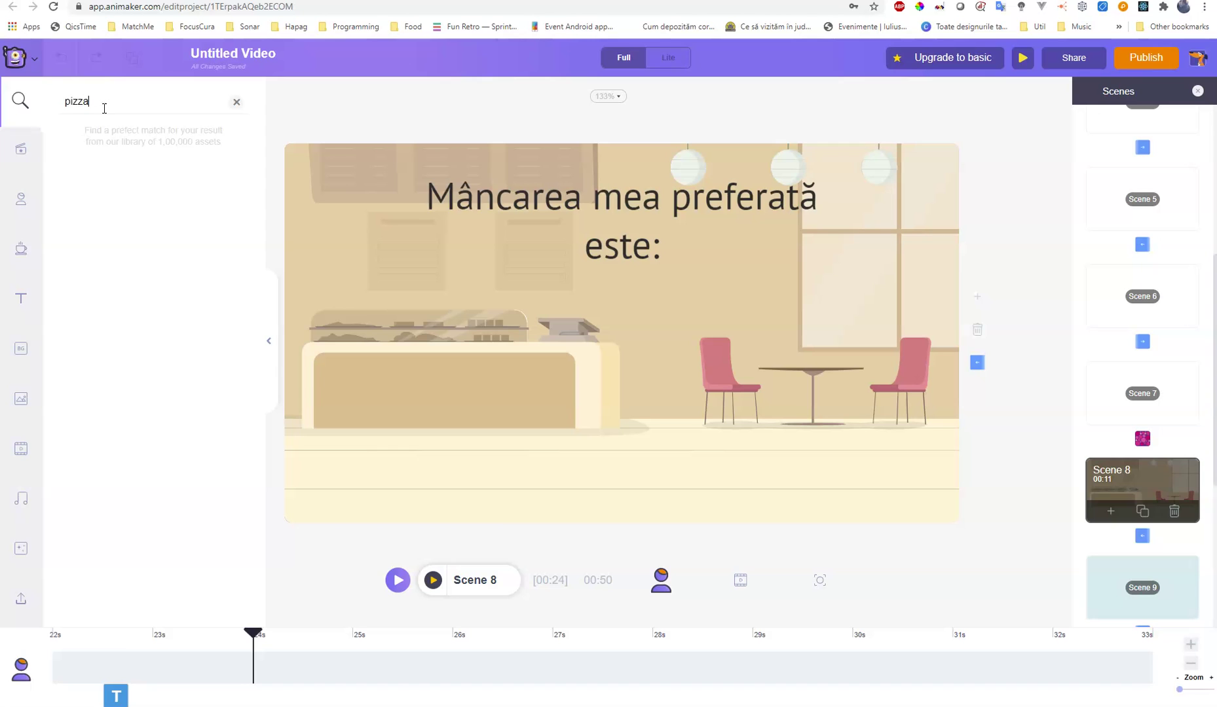
key(Return)
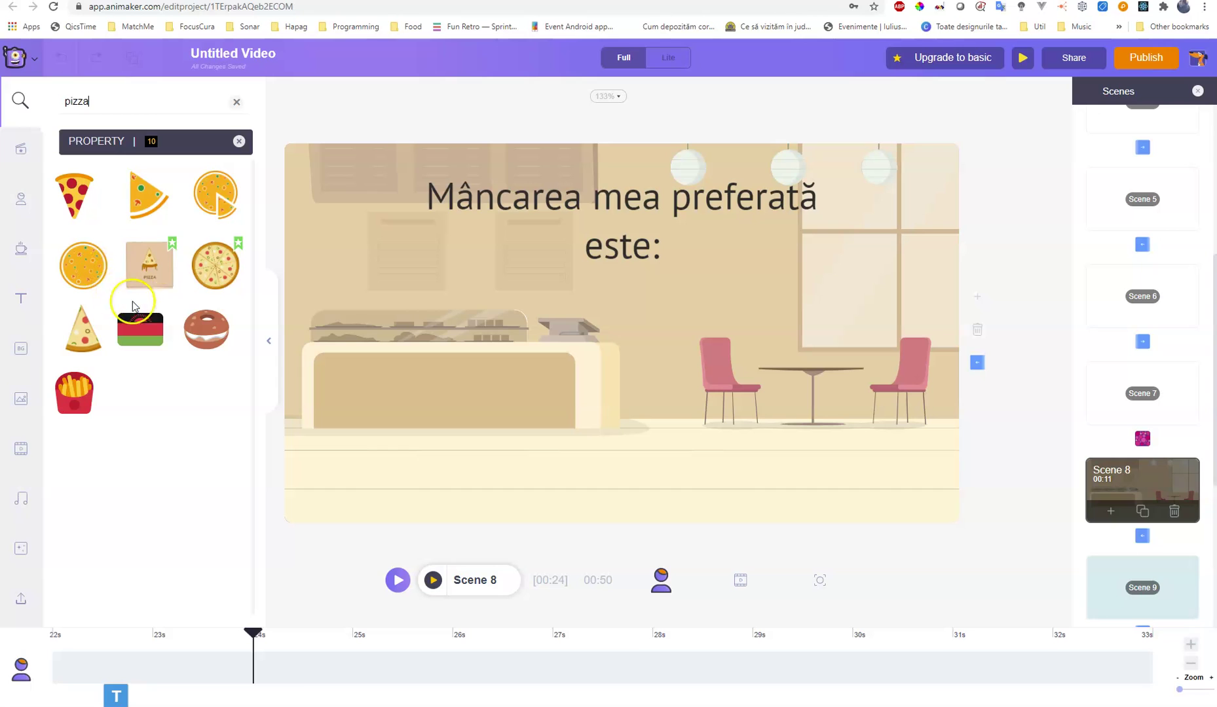
click(212, 201)
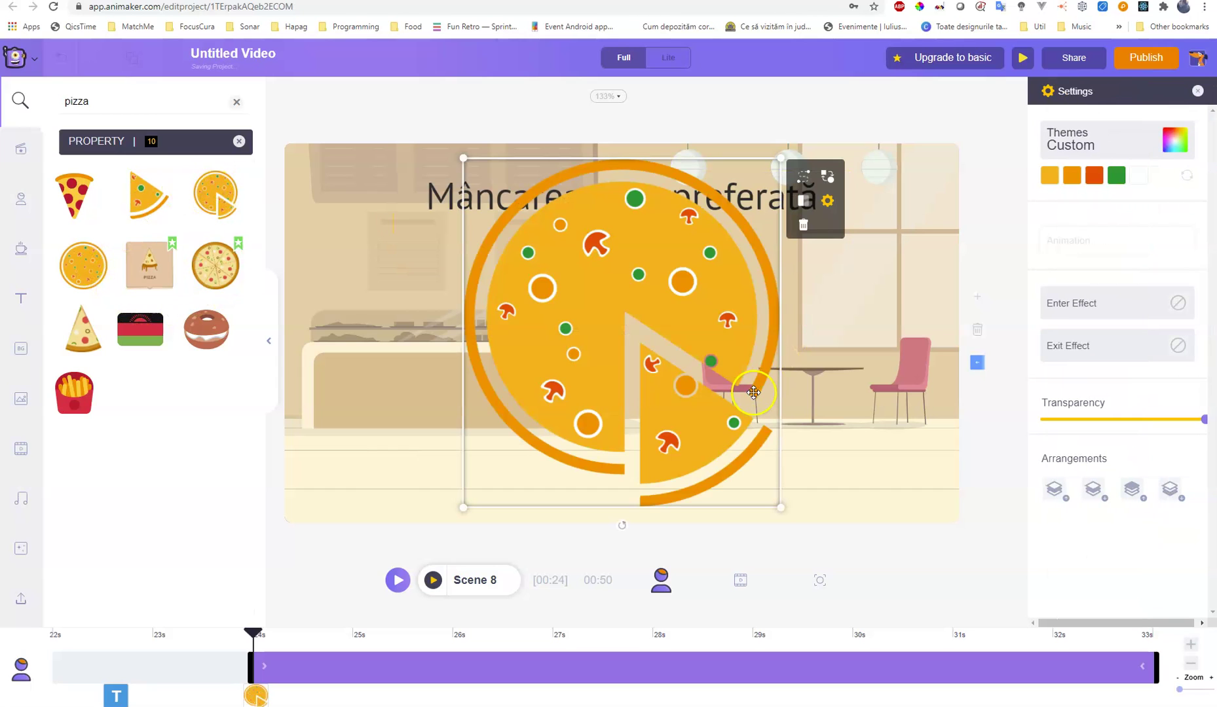
drag(782, 159, 672, 282)
drag(593, 396, 648, 397)
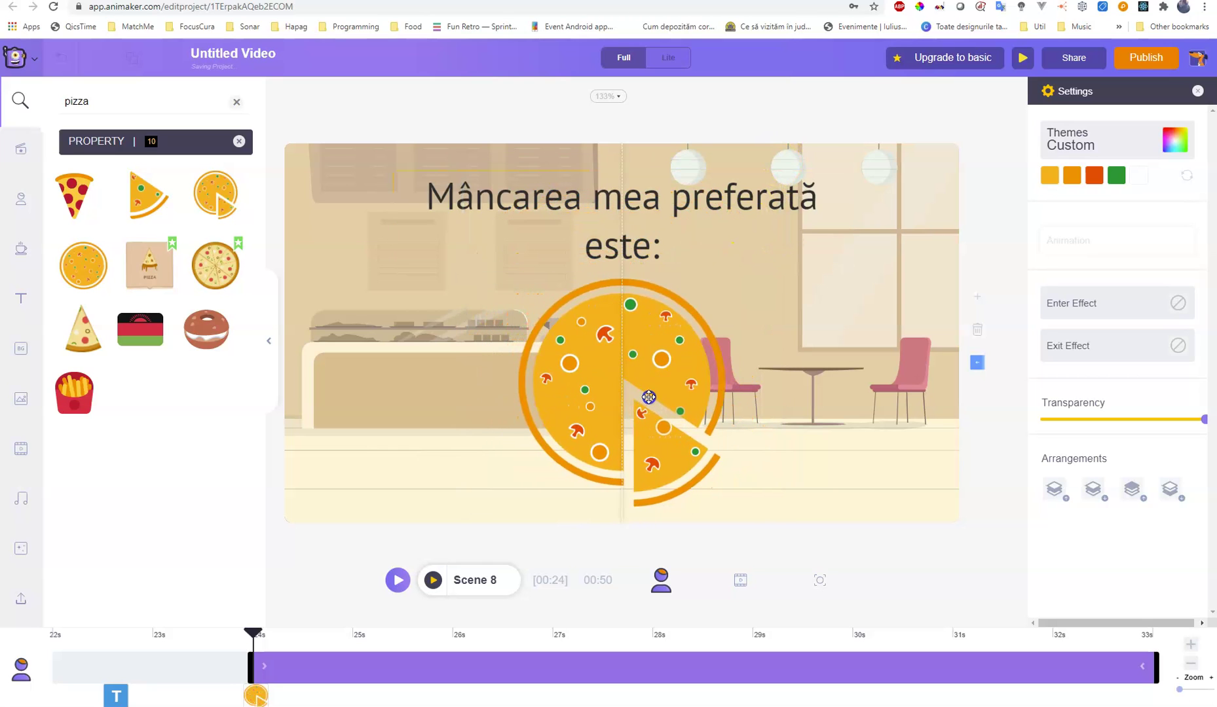
click(834, 456)
click(865, 363)
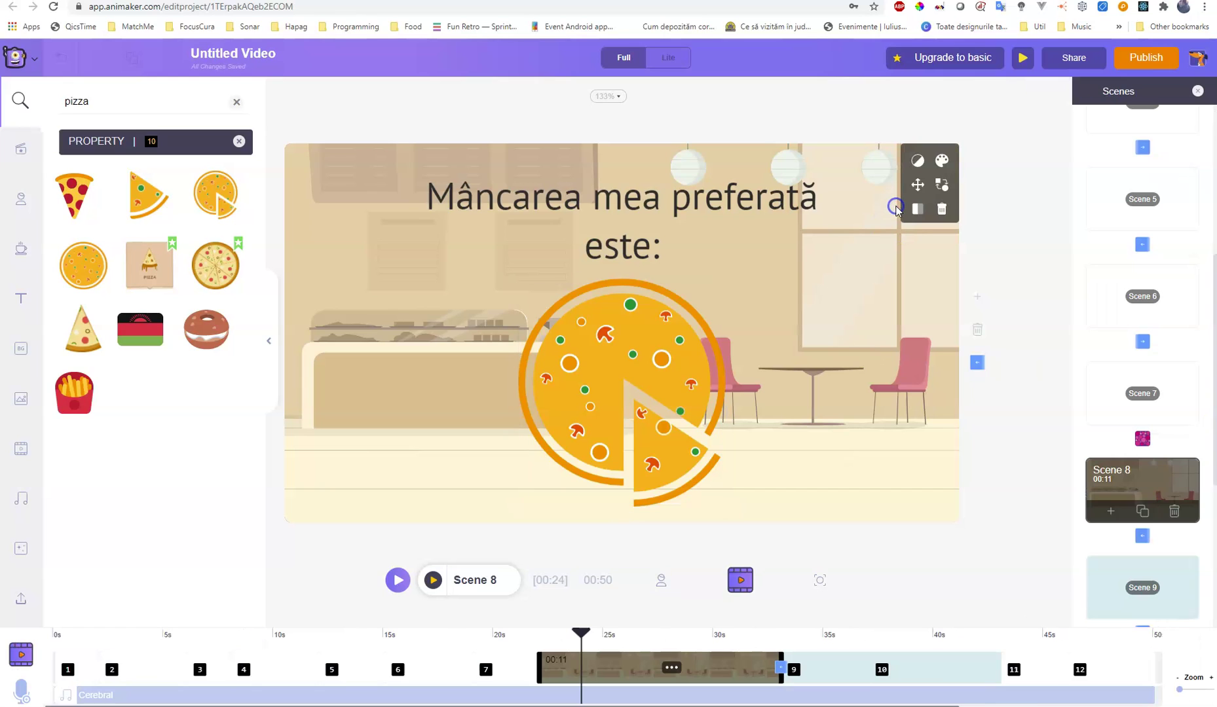
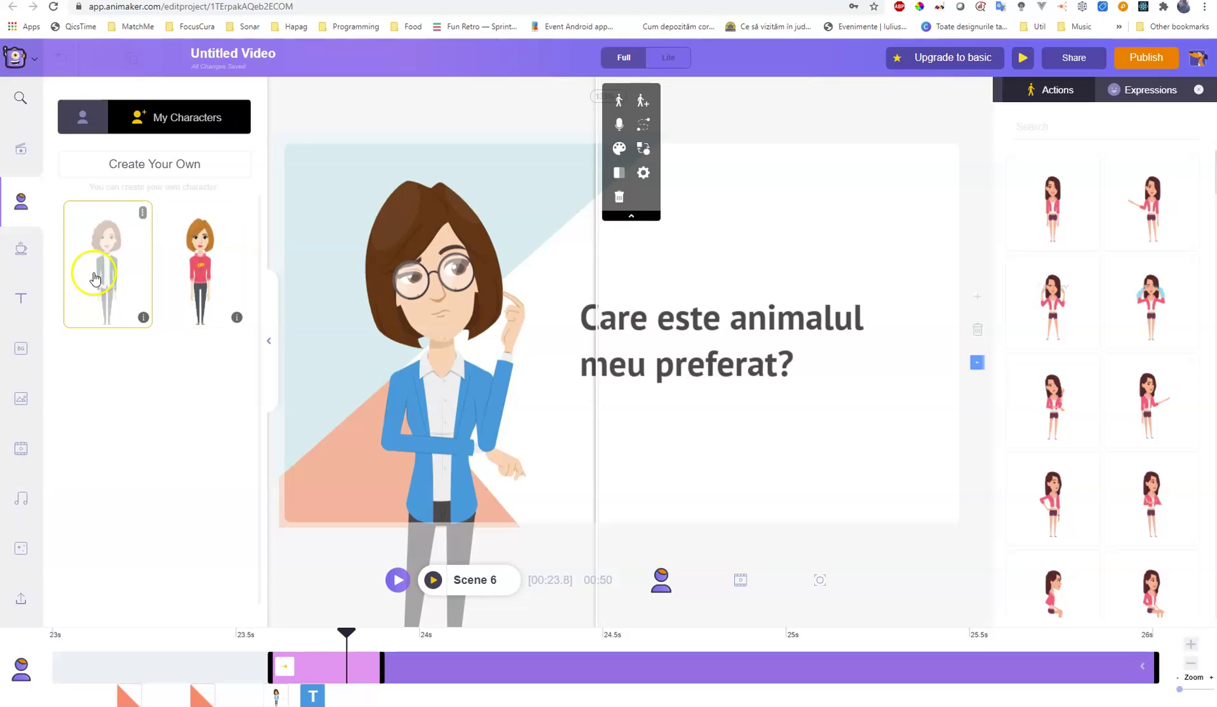
Replace Scene 6's character with glasses by the custom character in the green jacket, enlarged and placed beside the question text
click(451, 319)
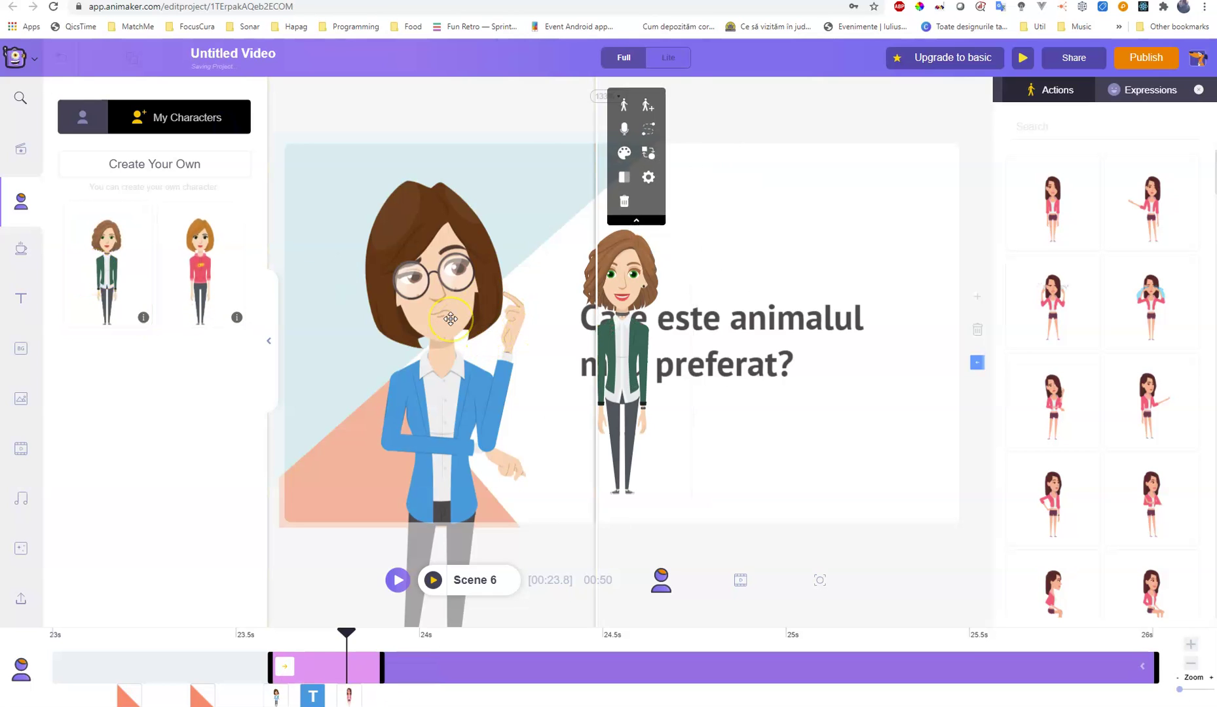
drag(576, 315, 378, 355)
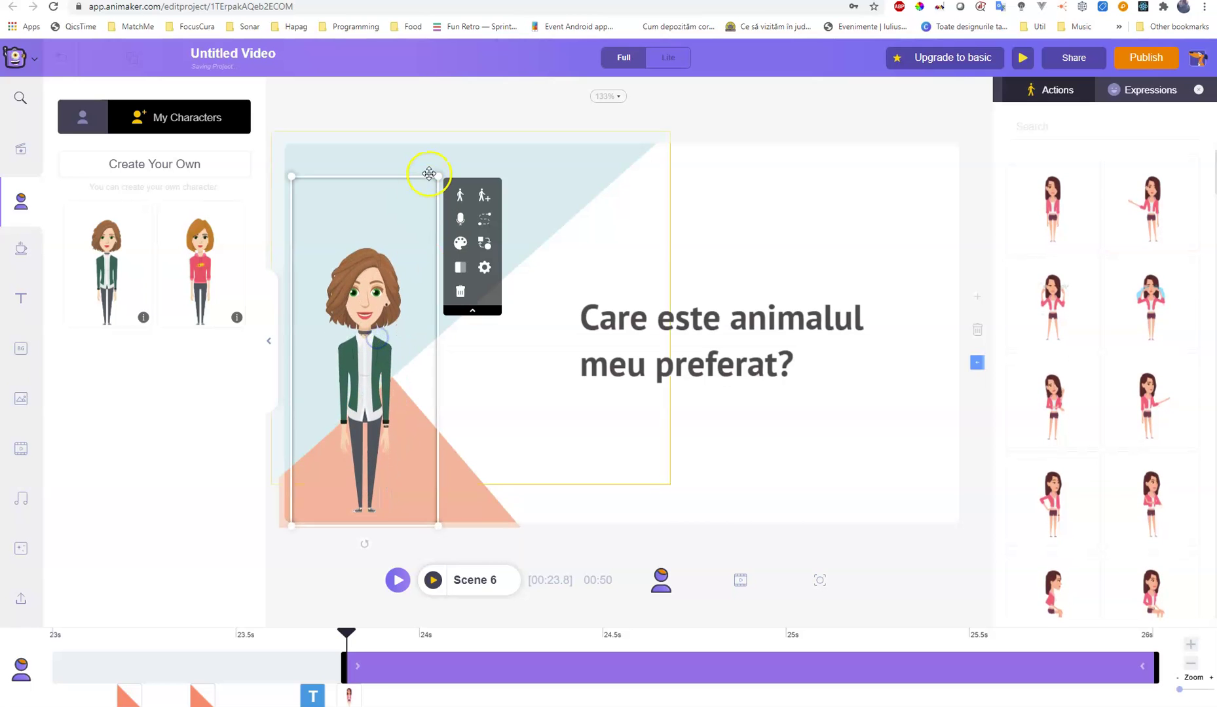
drag(437, 176, 488, 211)
drag(400, 256, 409, 255)
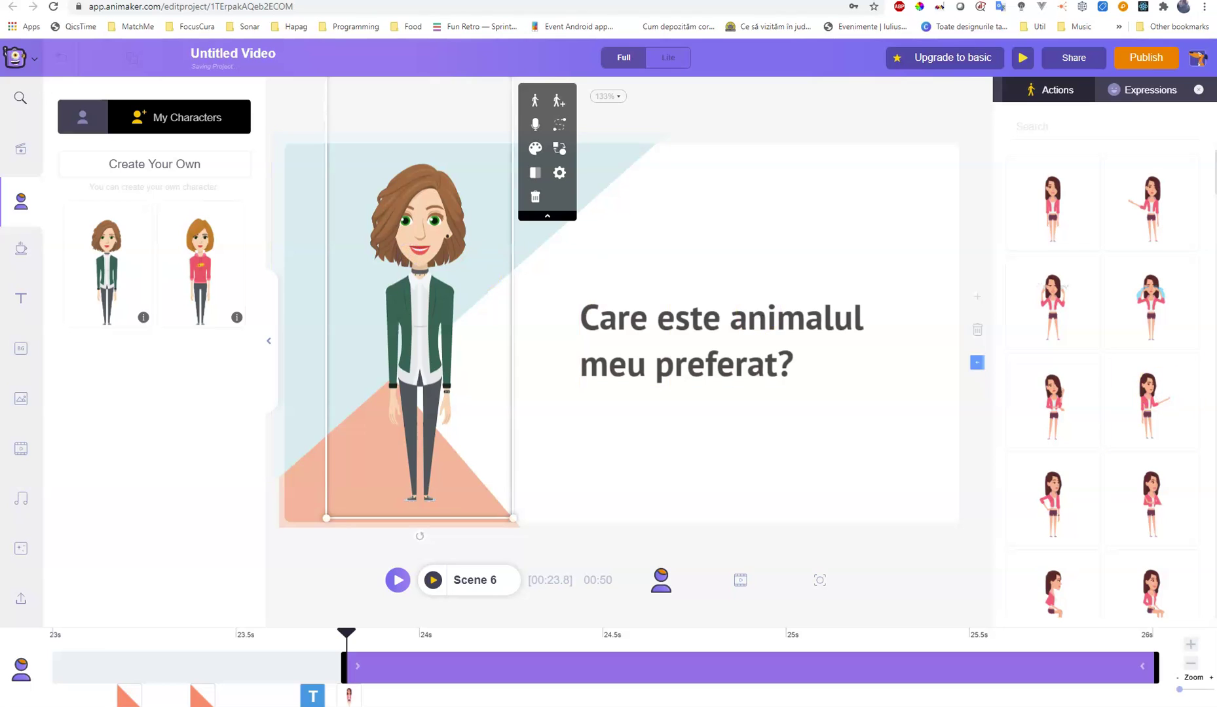
Give Scene 6's green-jacket character the thinking pose and shift its timeline bar to start at about 23.5 s
scroll(1173, 427, down, 3)
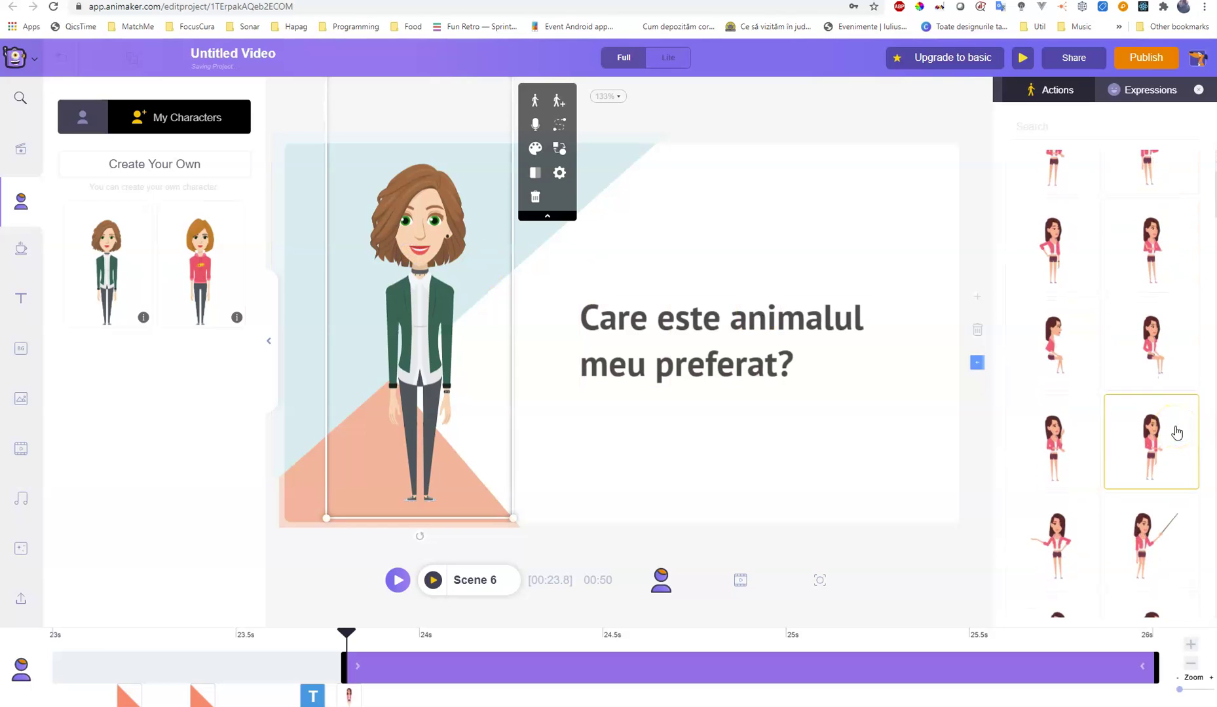
click(1080, 437)
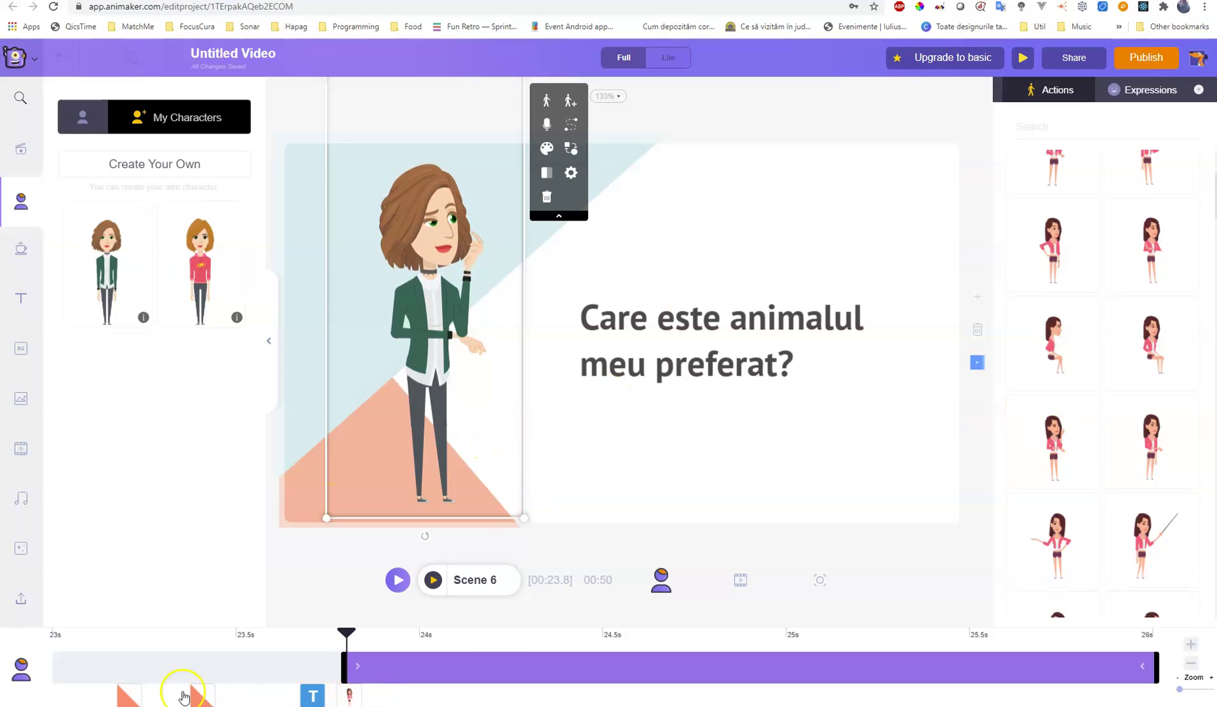
drag(351, 666, 226, 666)
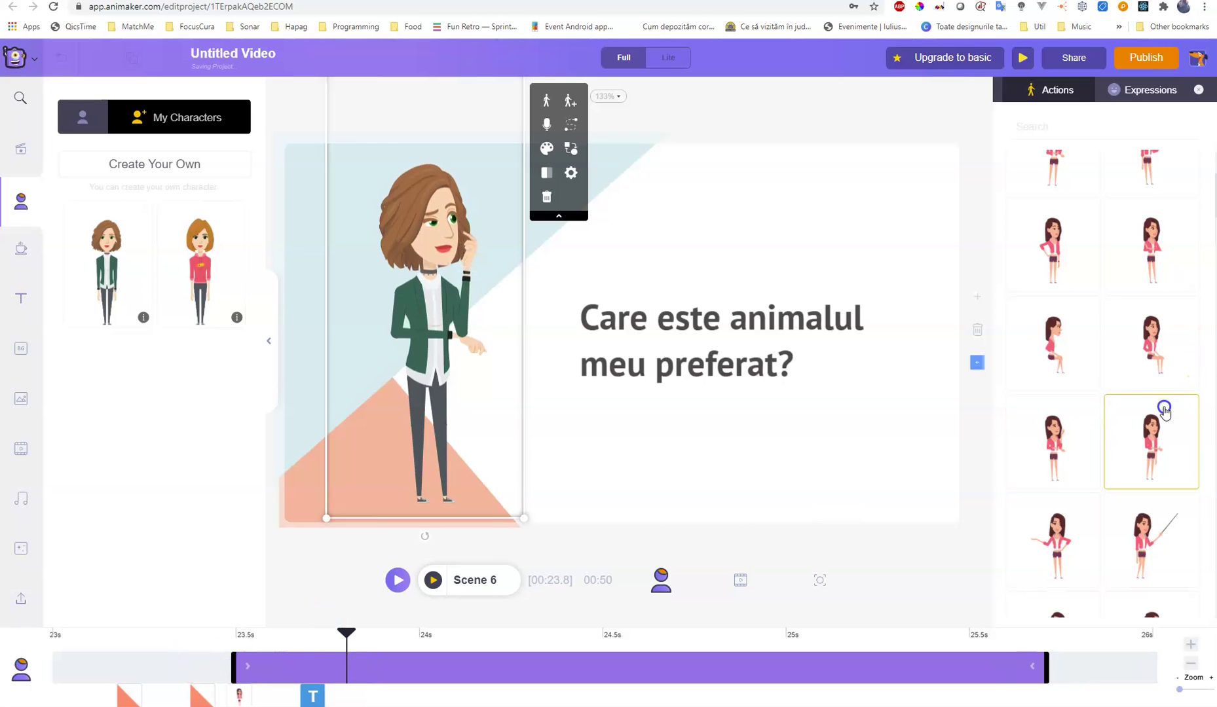
scroll(1163, 412, down, 1)
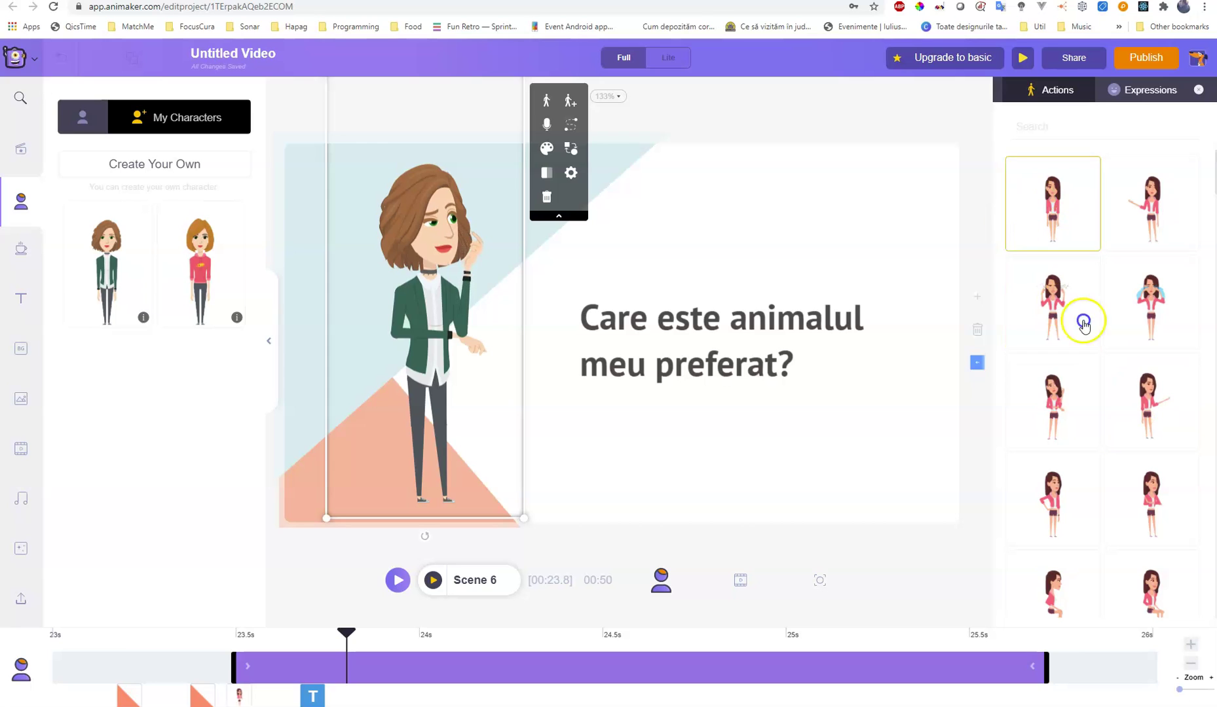
Move Scene 6, with the favourite-animal question, to directly after Scene 3
click(944, 120)
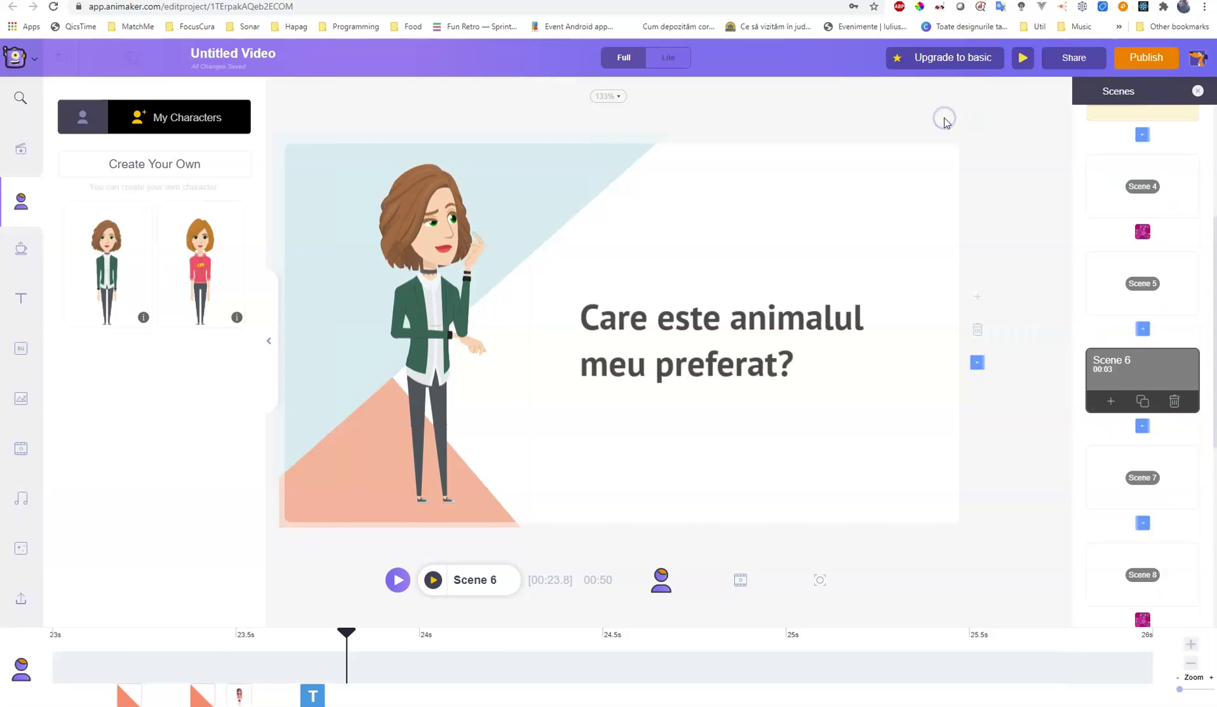
drag(1145, 361, 1138, 152)
scroll(1154, 239, up, 4)
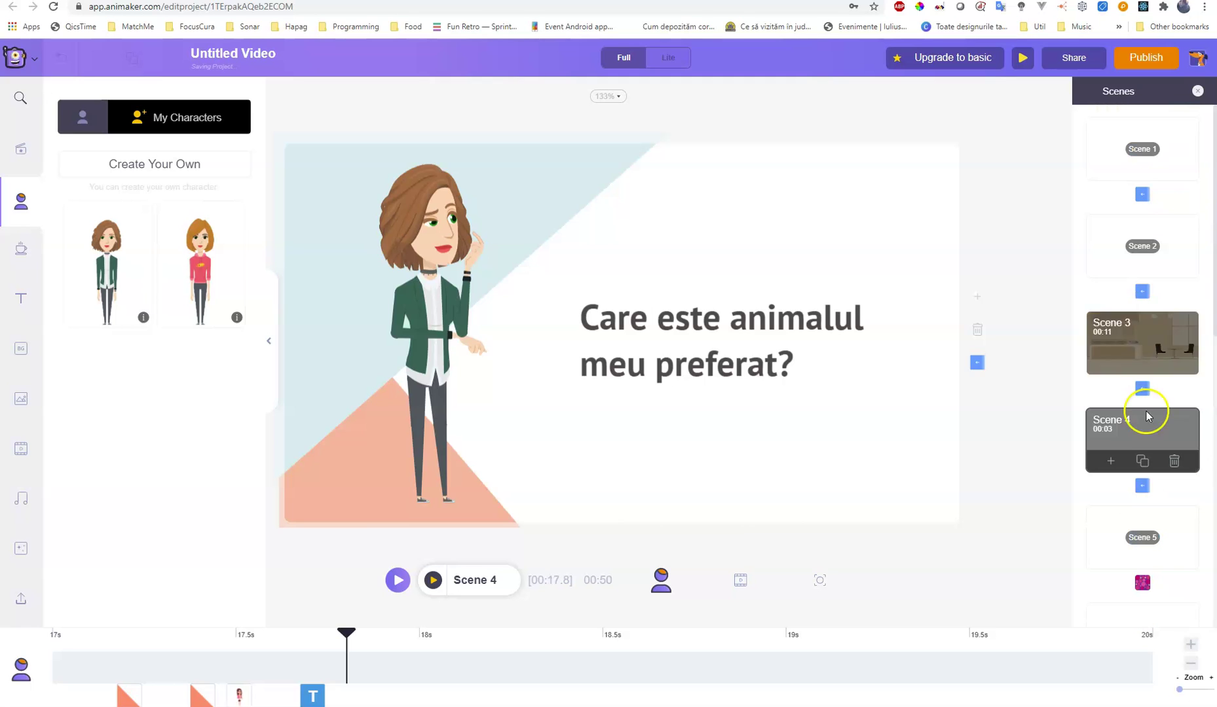
scroll(1145, 436, down, 3)
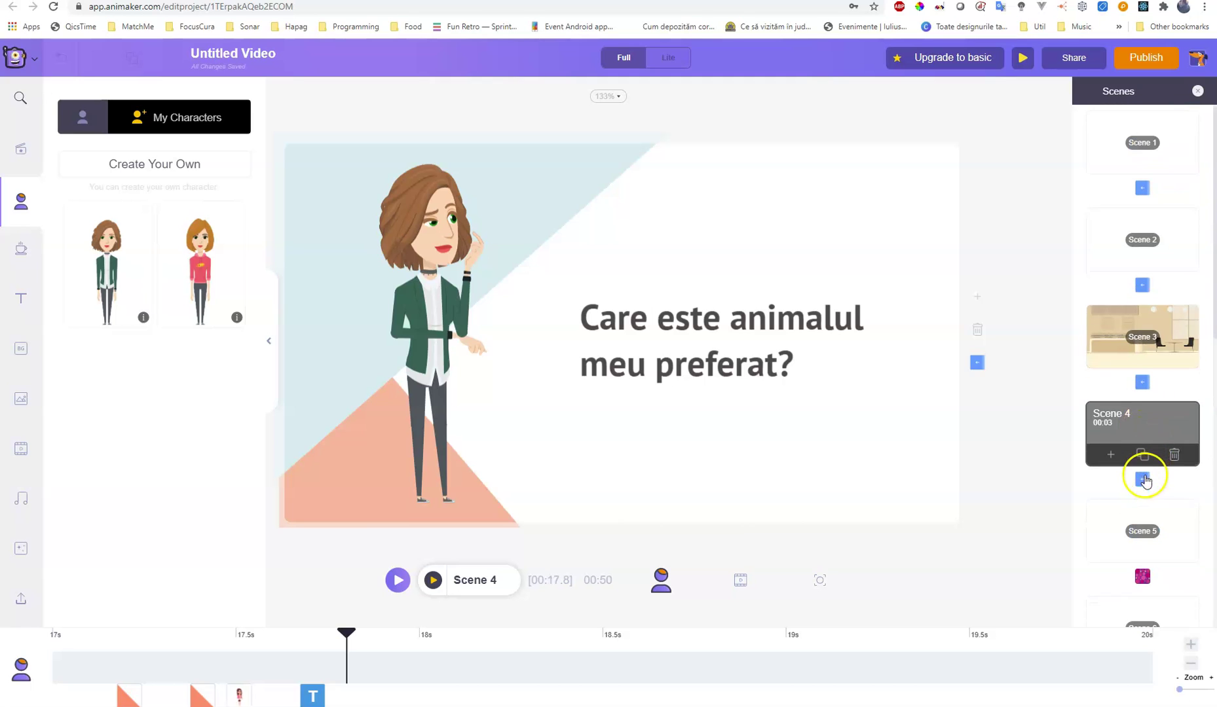
Look through the following scenes and move Scene 9, with the two school buildings, to directly after Scene 4
click(1151, 364)
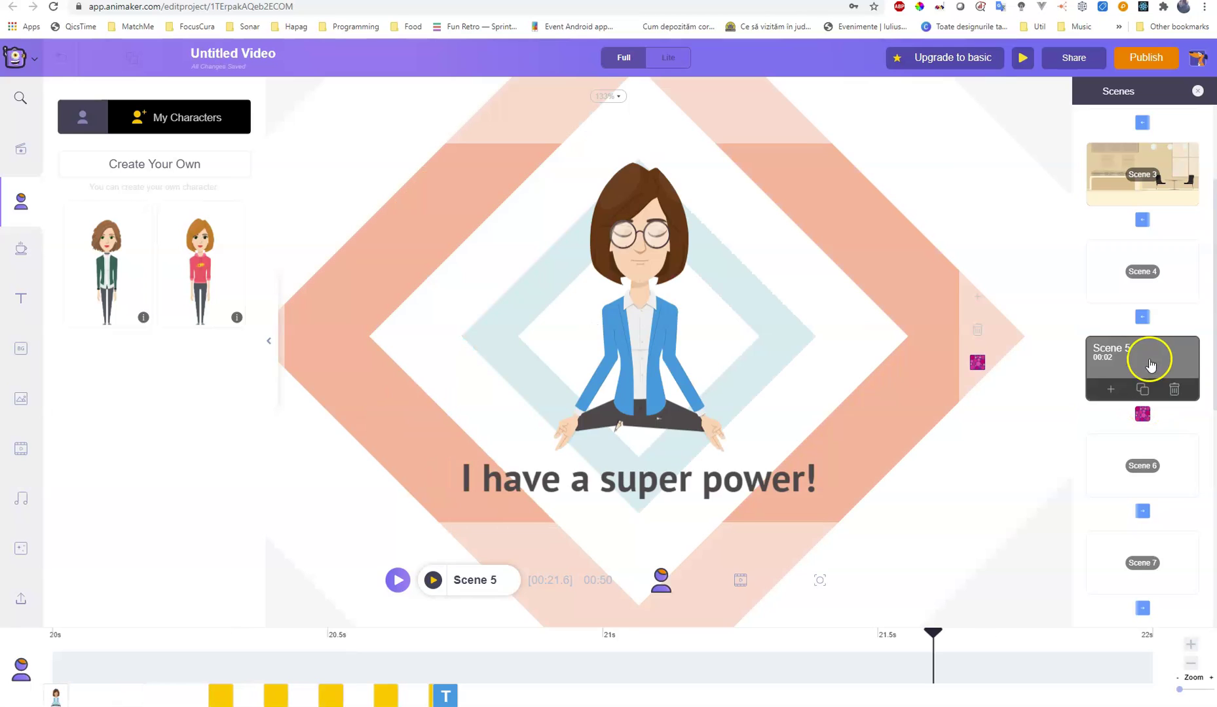
click(1145, 442)
click(1142, 544)
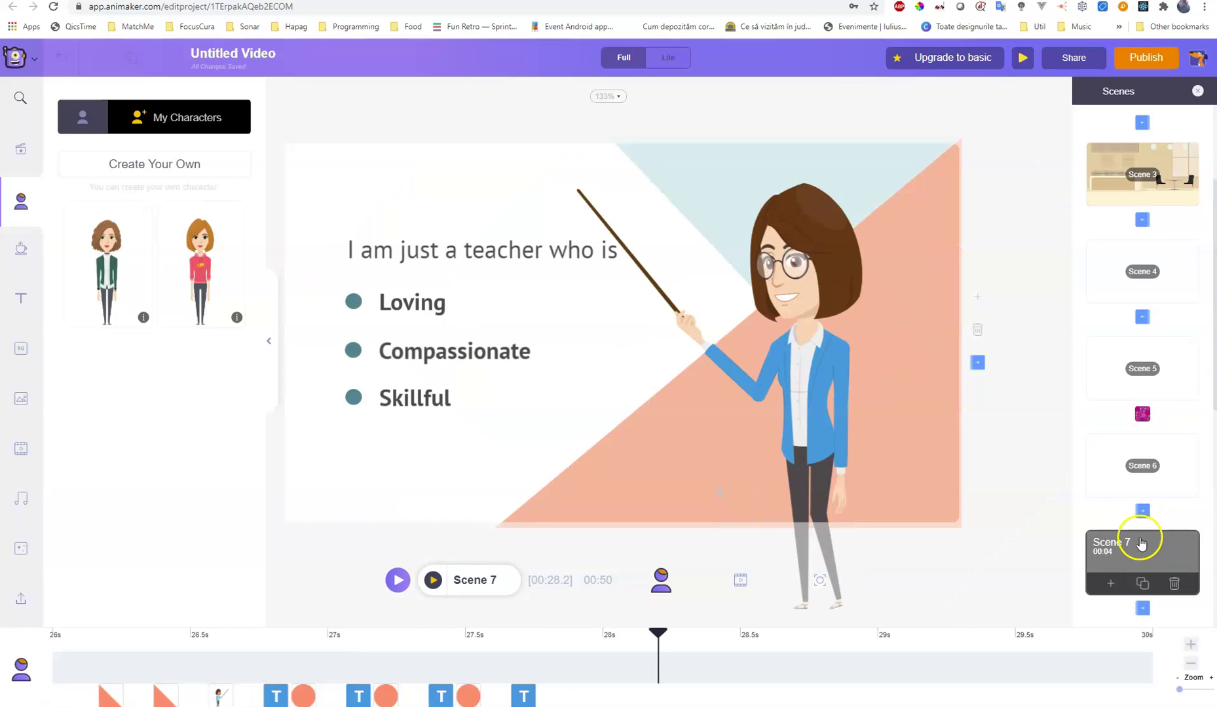
scroll(1141, 544, down, 4)
click(1154, 510)
scroll(1146, 459, down, 2)
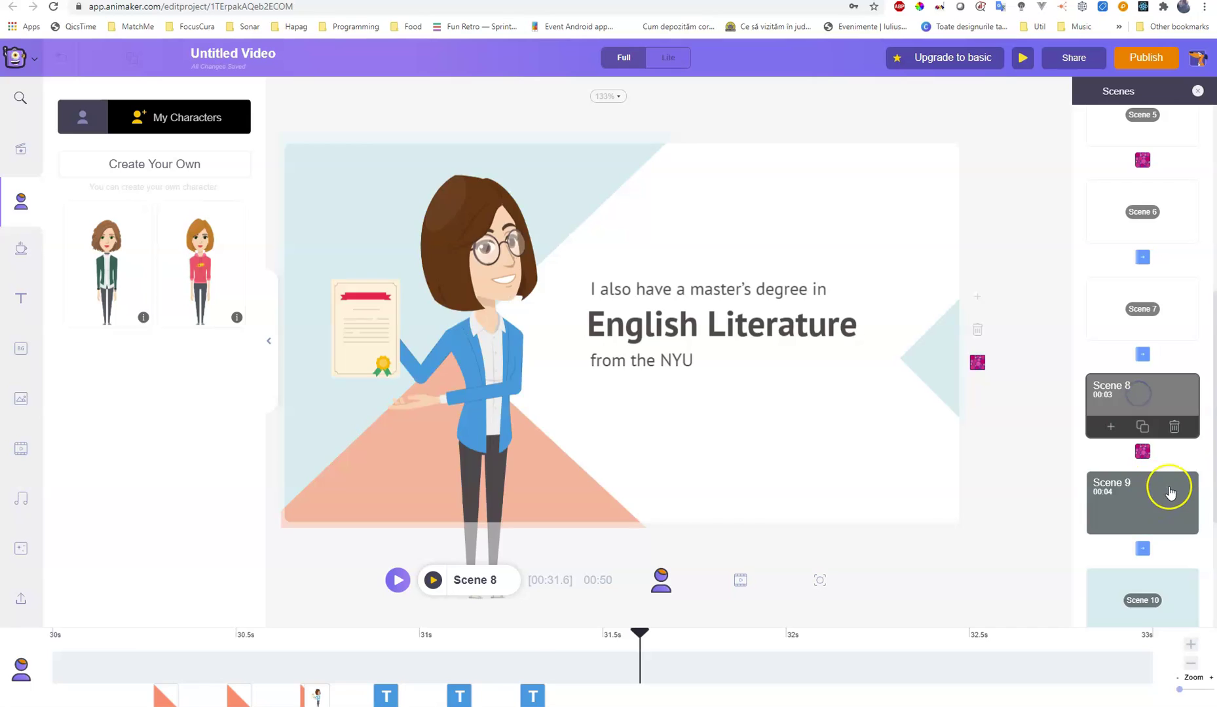
click(1170, 491)
drag(1167, 490, 1150, 136)
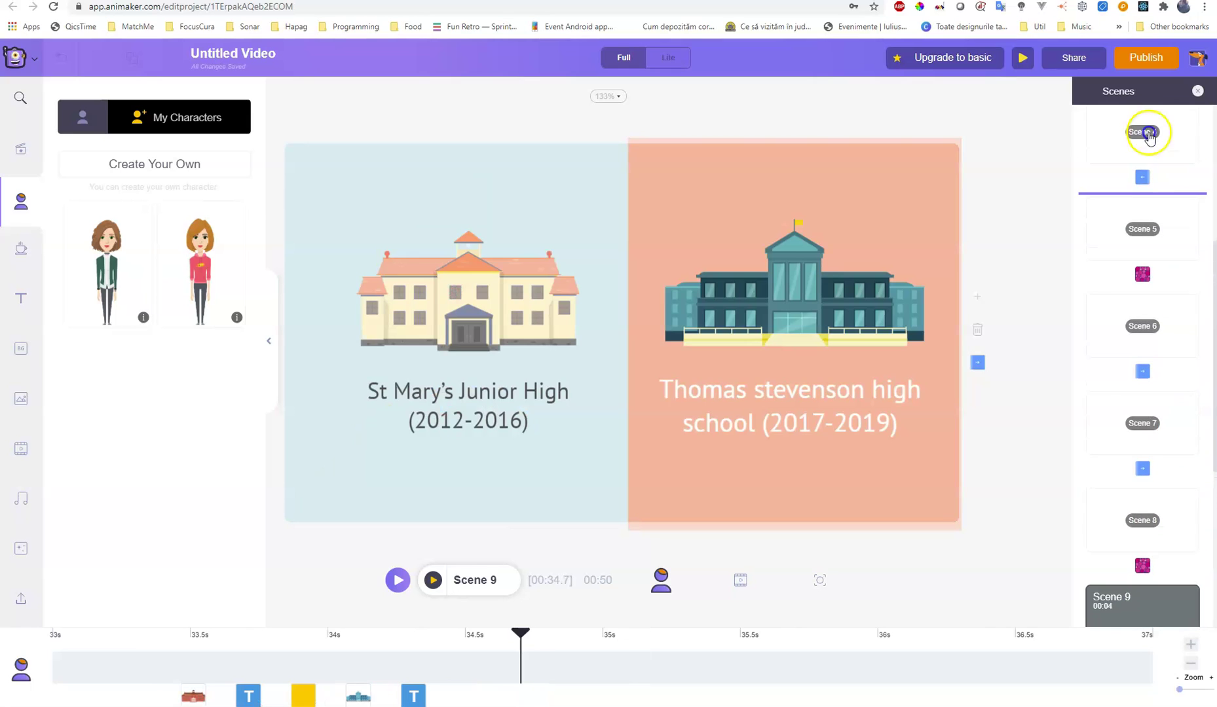
drag(1153, 194, 1154, 212)
click(1149, 307)
click(1150, 396)
Remove the cream school building from Scene 5 and replace the two school captions with "Câinele" and "Pisica"
click(438, 306)
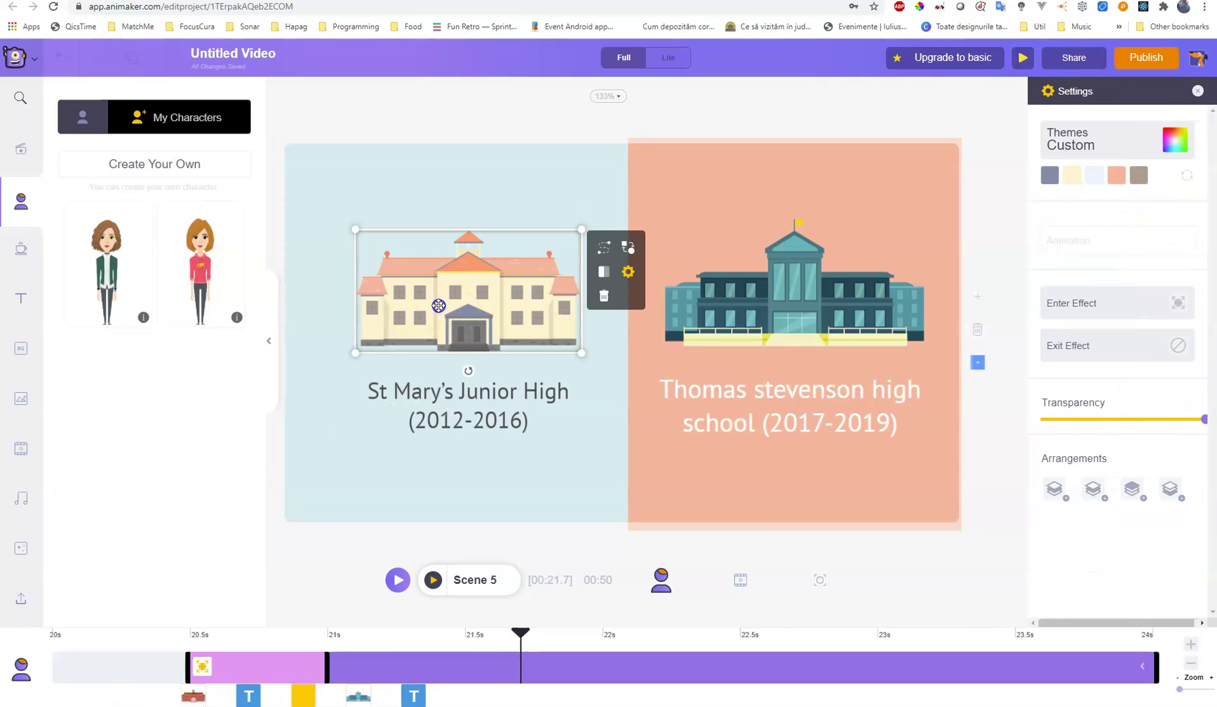
click(443, 463)
double_click(453, 396)
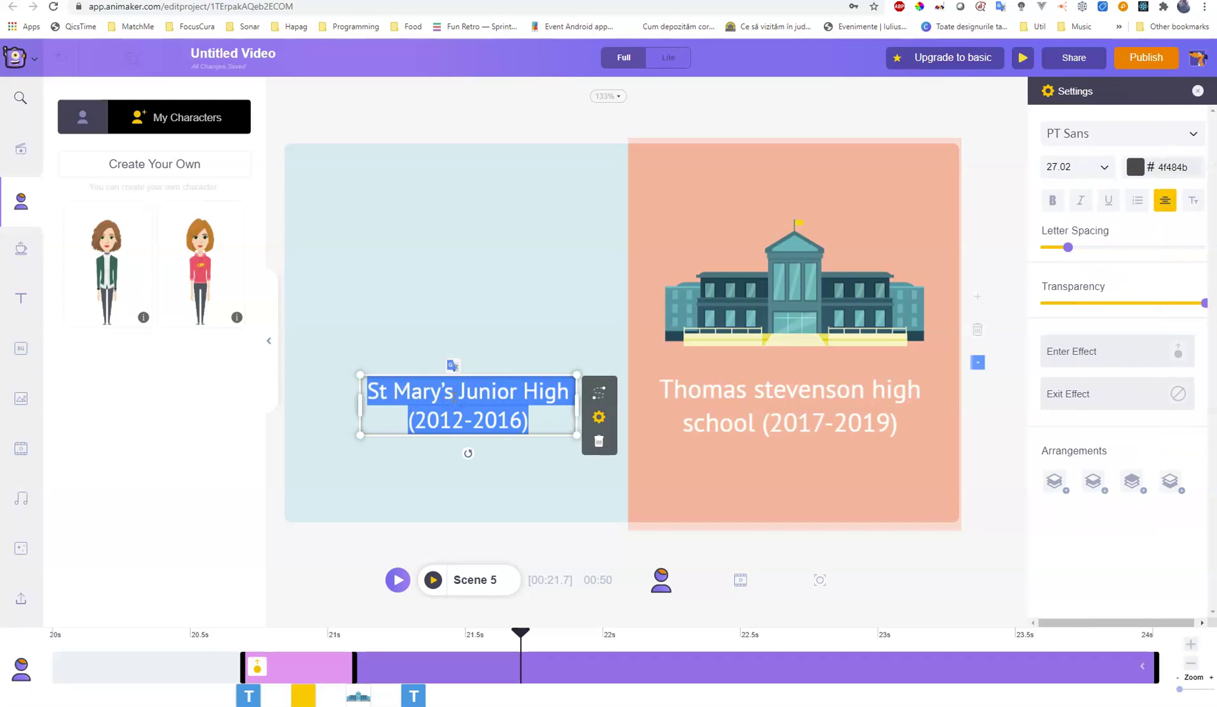
text(Câinele)
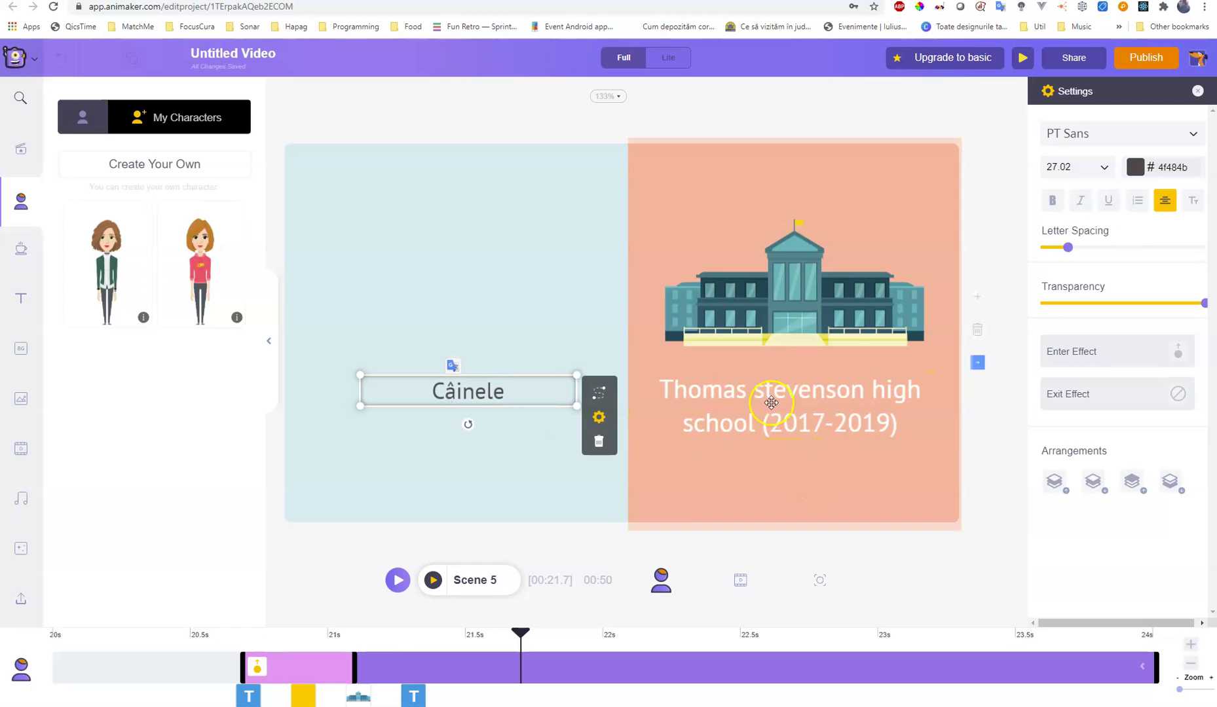
double_click(770, 402)
text(Pisica)
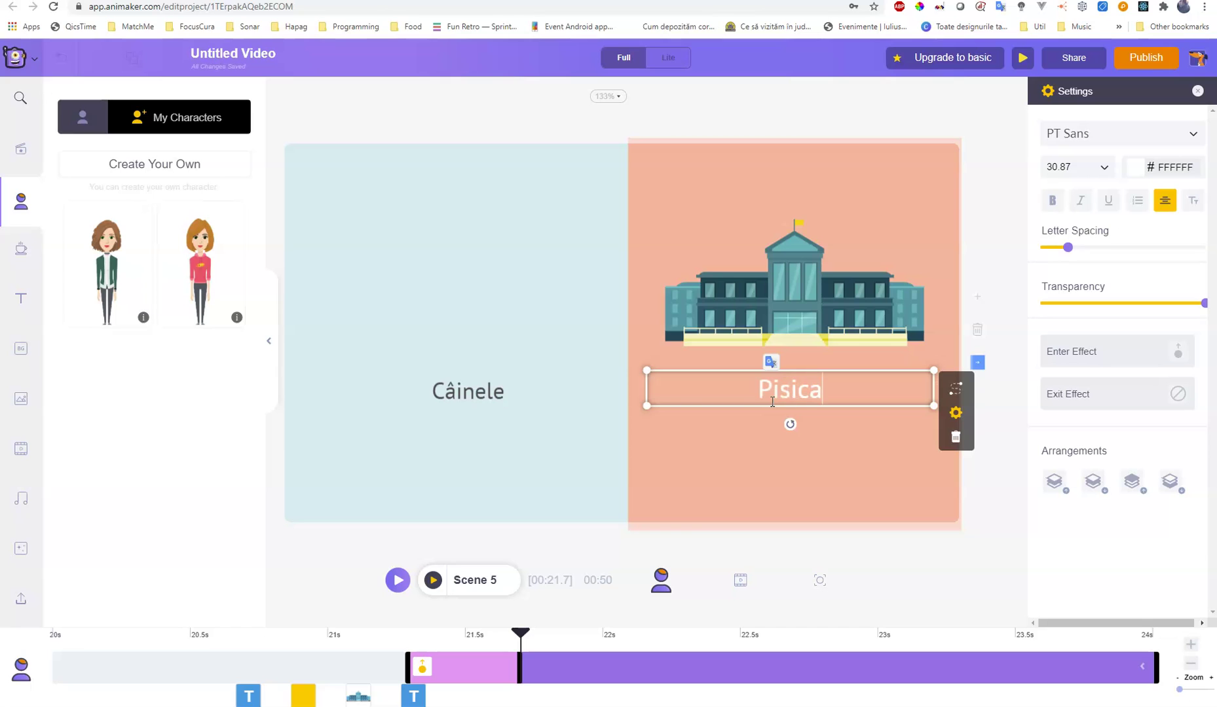
Move the captions "Câinele" and "Pisica" near the lower edge of their halves and delete the teal school building
double_click(464, 396)
drag(511, 376, 509, 467)
double_click(838, 374)
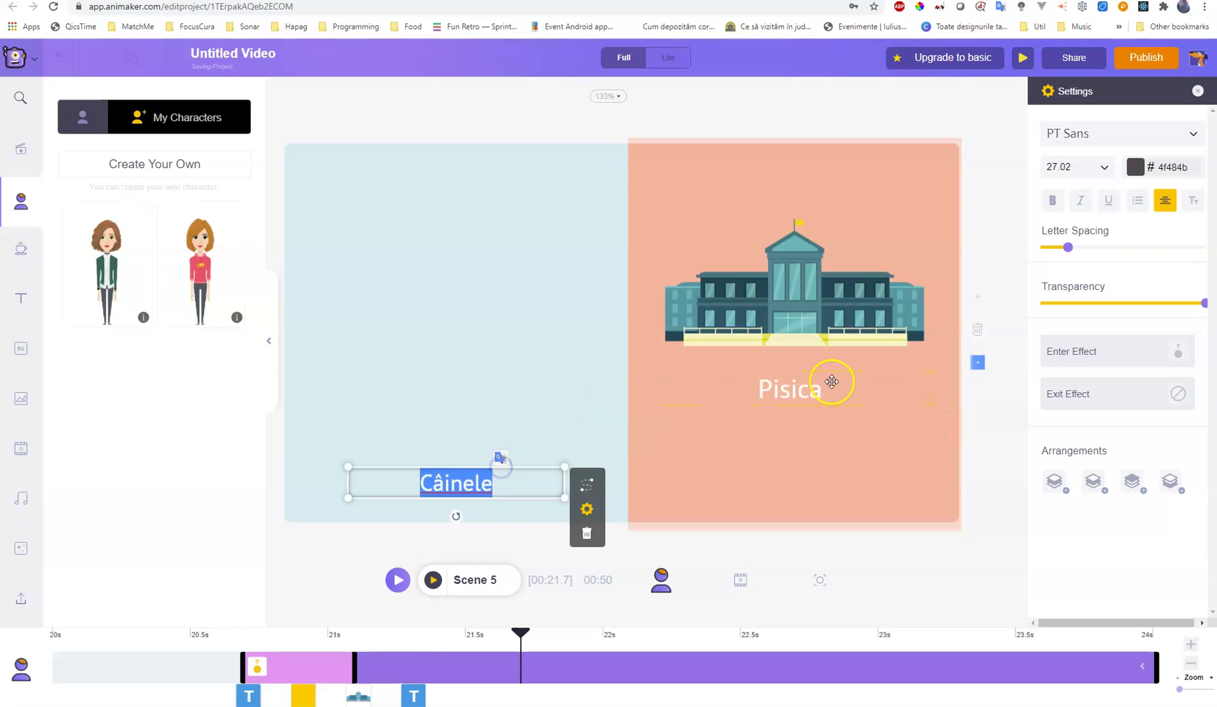
drag(853, 368, 858, 464)
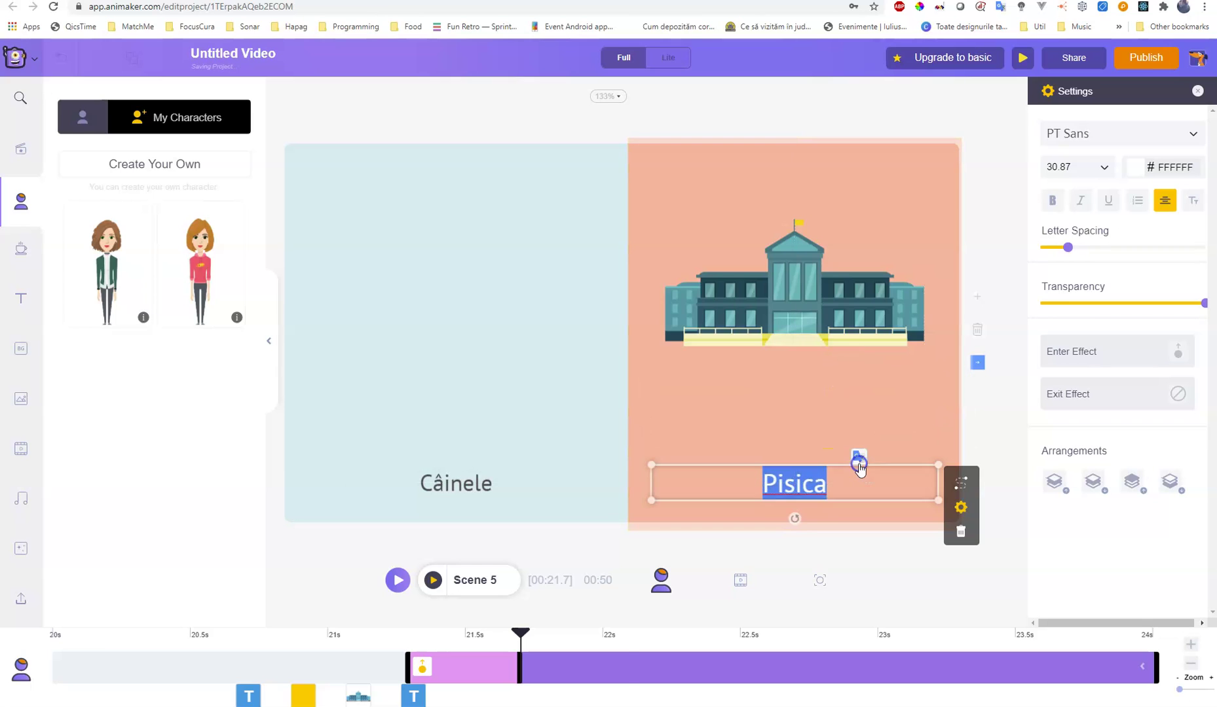
click(810, 300)
key(Delete)
click(558, 331)
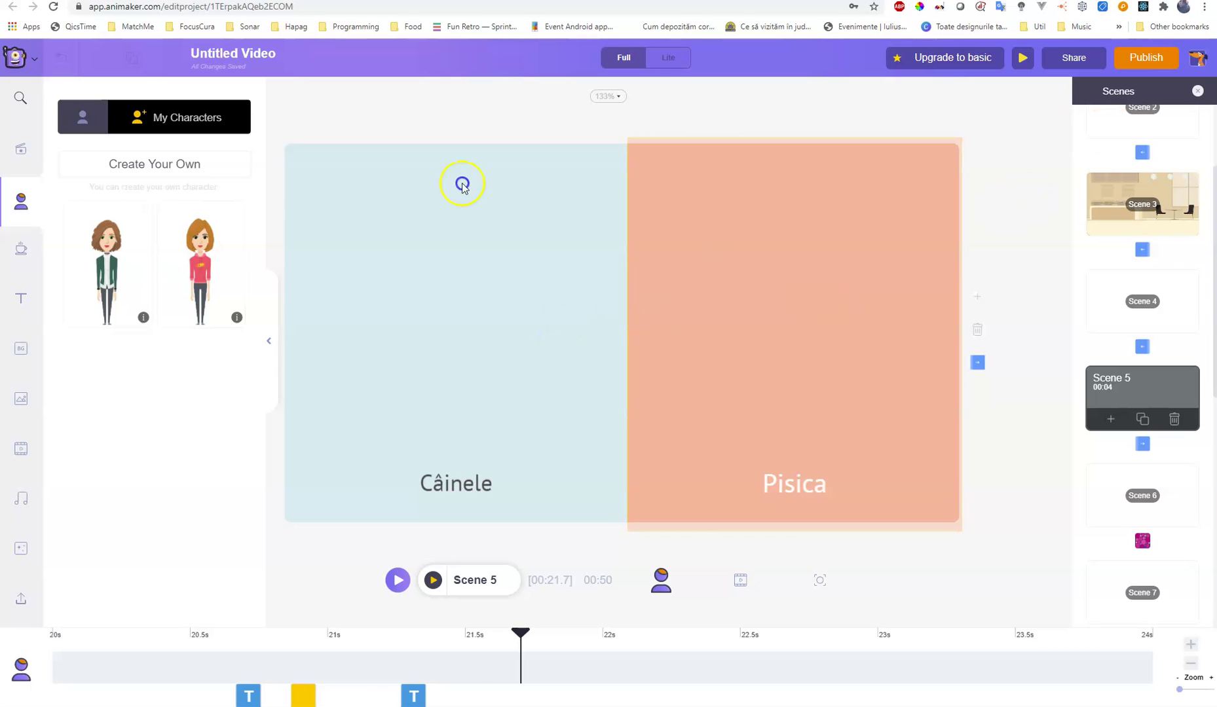
Add the custom character in the green jacket above "Câinele" in Scene 5 and search its actions for "dog"
drag(94, 242, 454, 294)
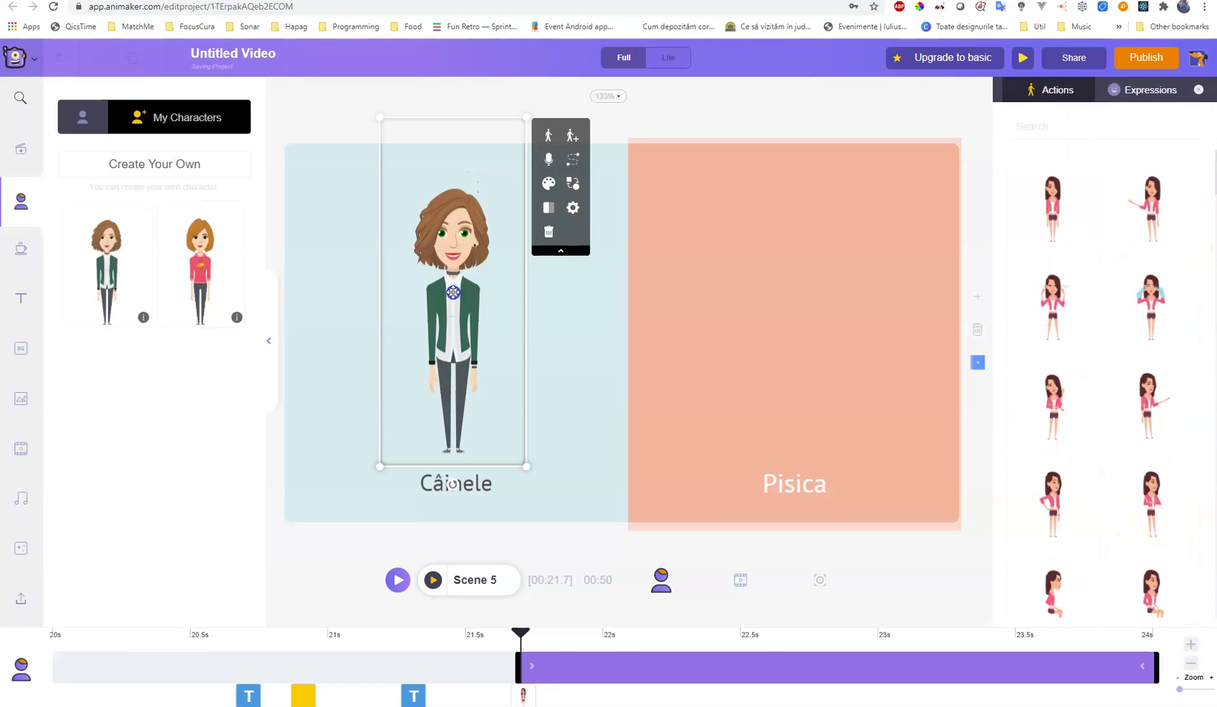
click(1049, 136)
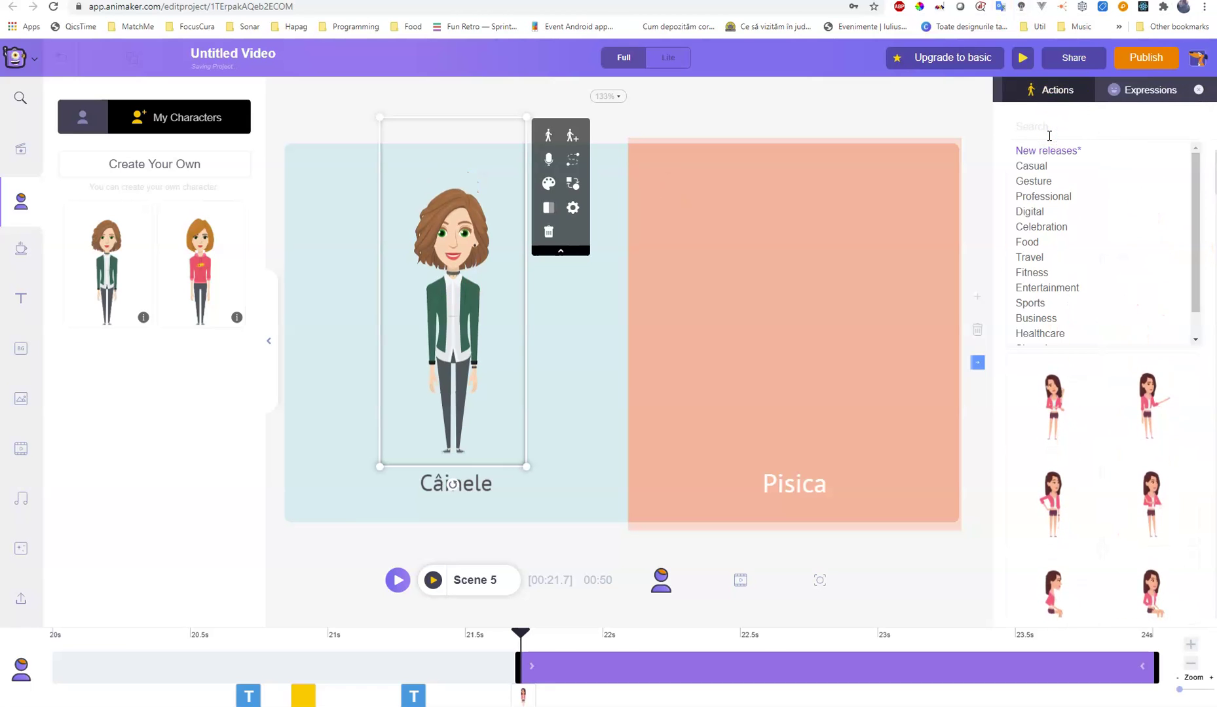
text(dog)
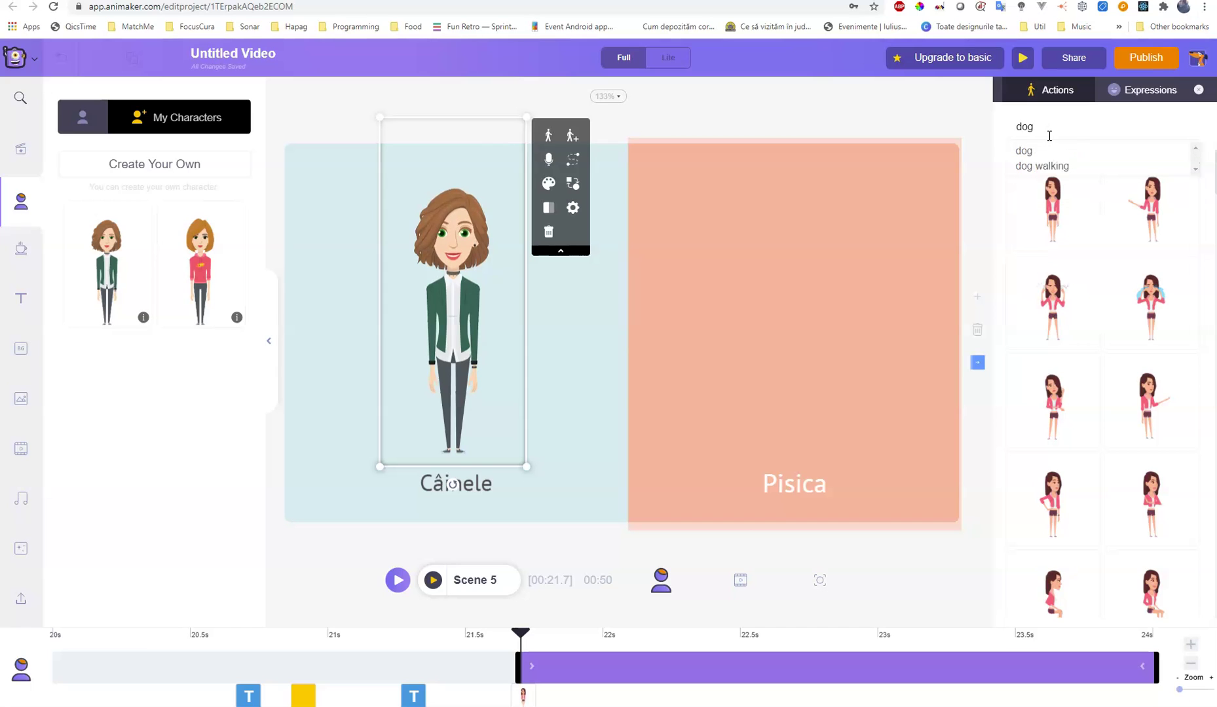
key(Return)
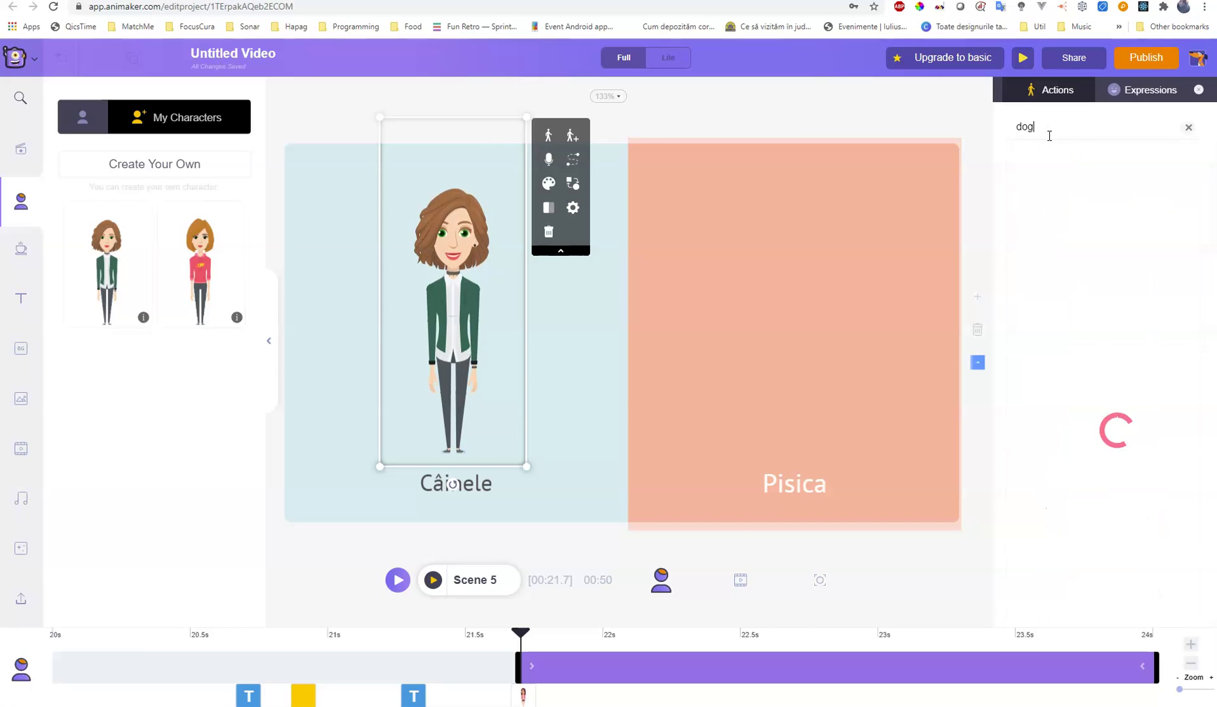
Compare the dog poses, apply the one kneeling beside the sitting dog and shift the character slightly to centre it over "Câinele"
click(1056, 202)
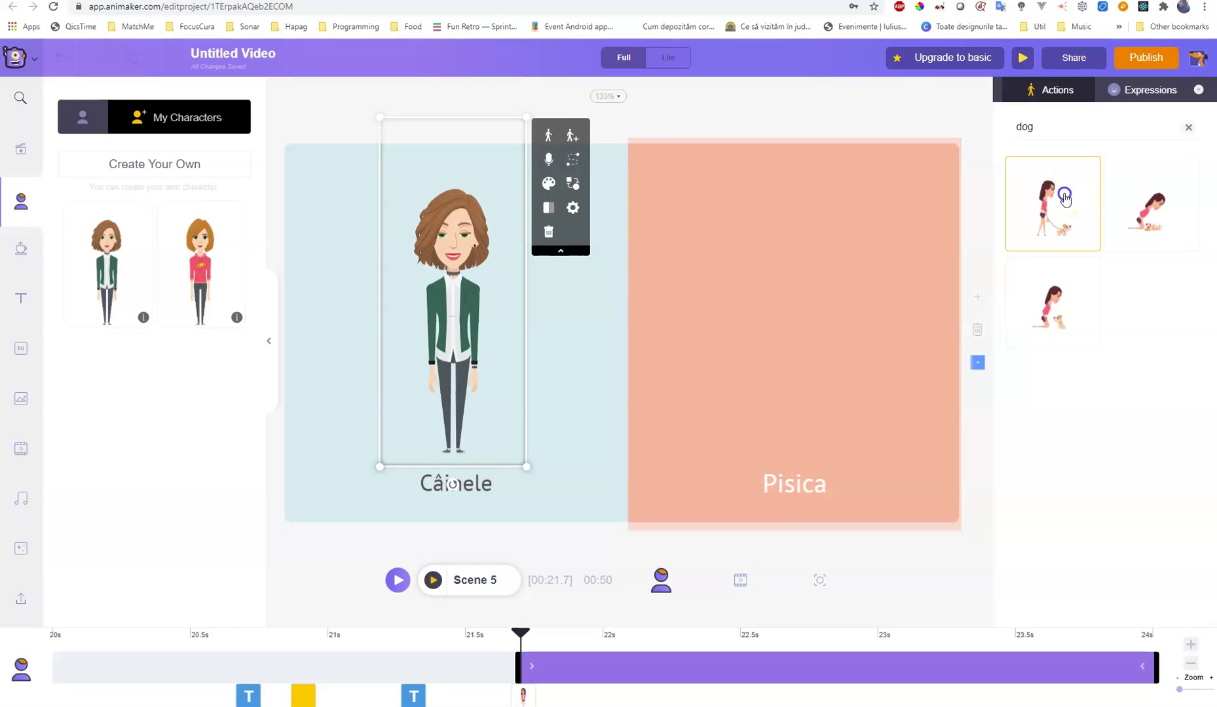
click(1065, 199)
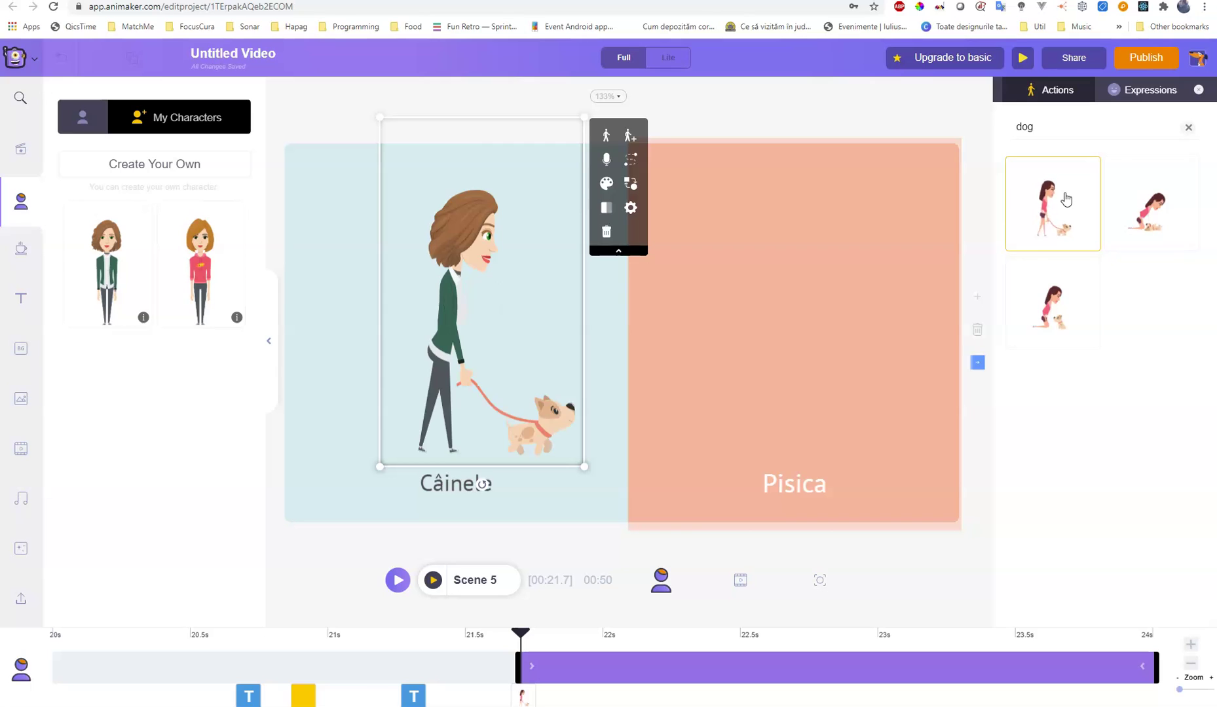
click(1178, 209)
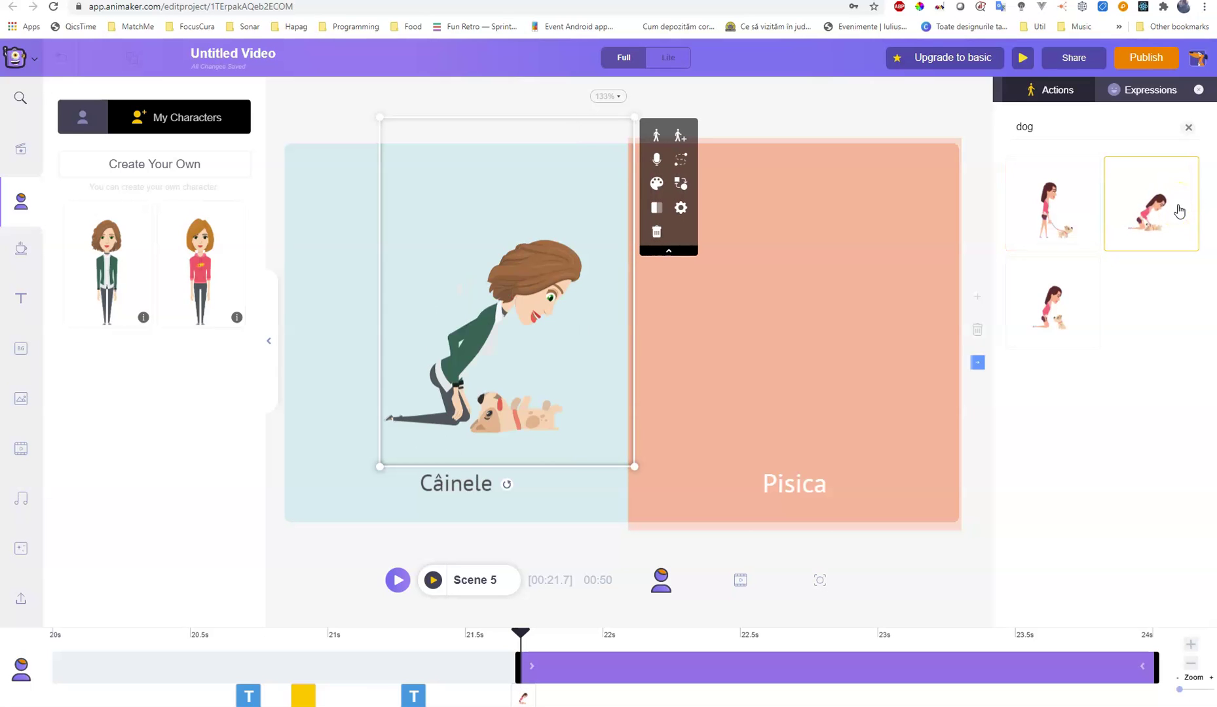
click(1054, 294)
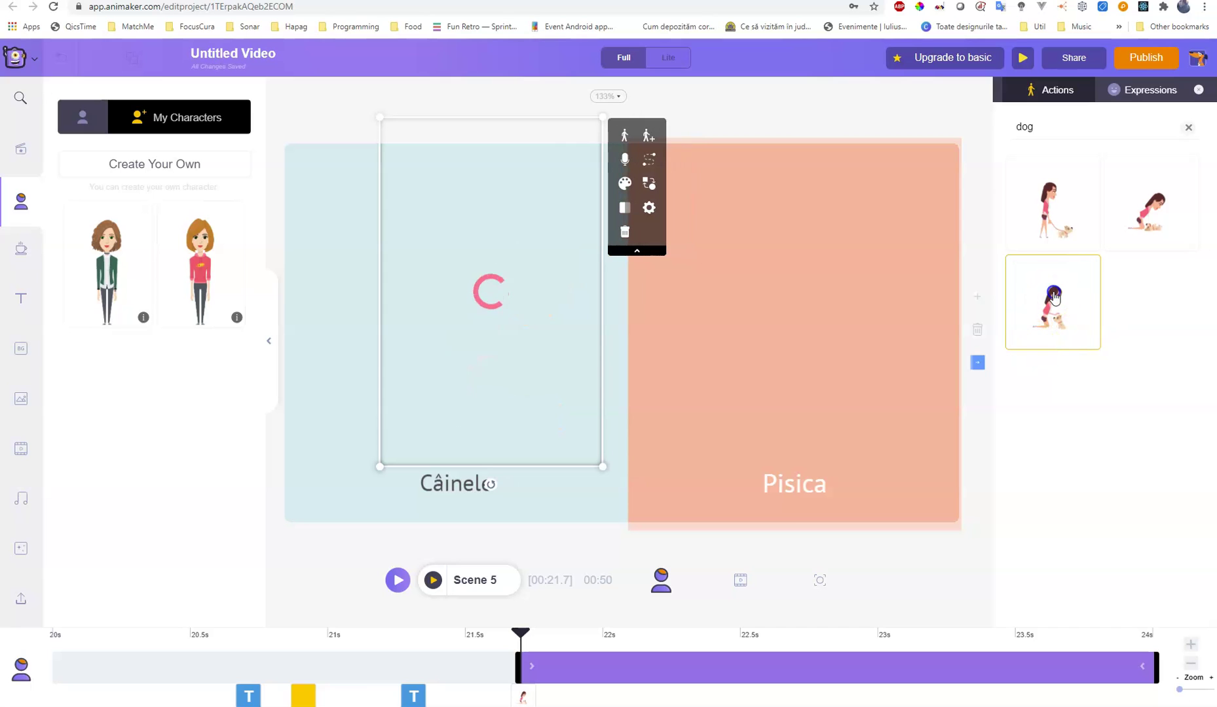
click(1080, 325)
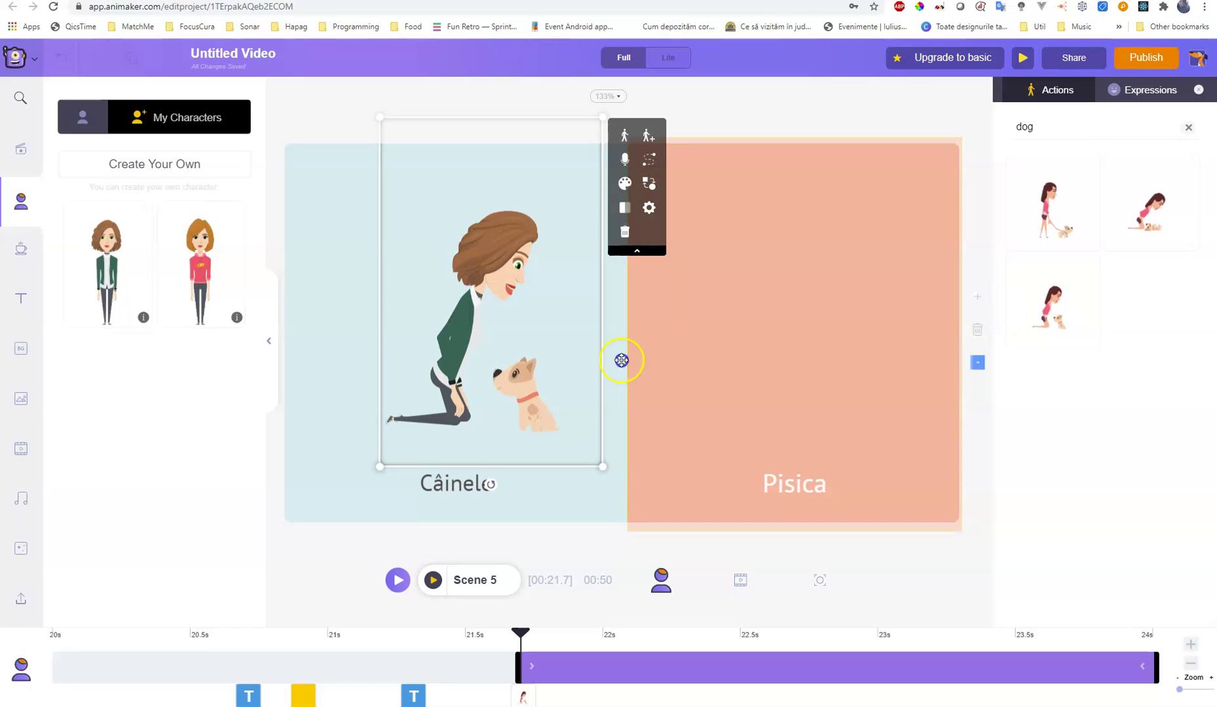
drag(500, 336, 477, 340)
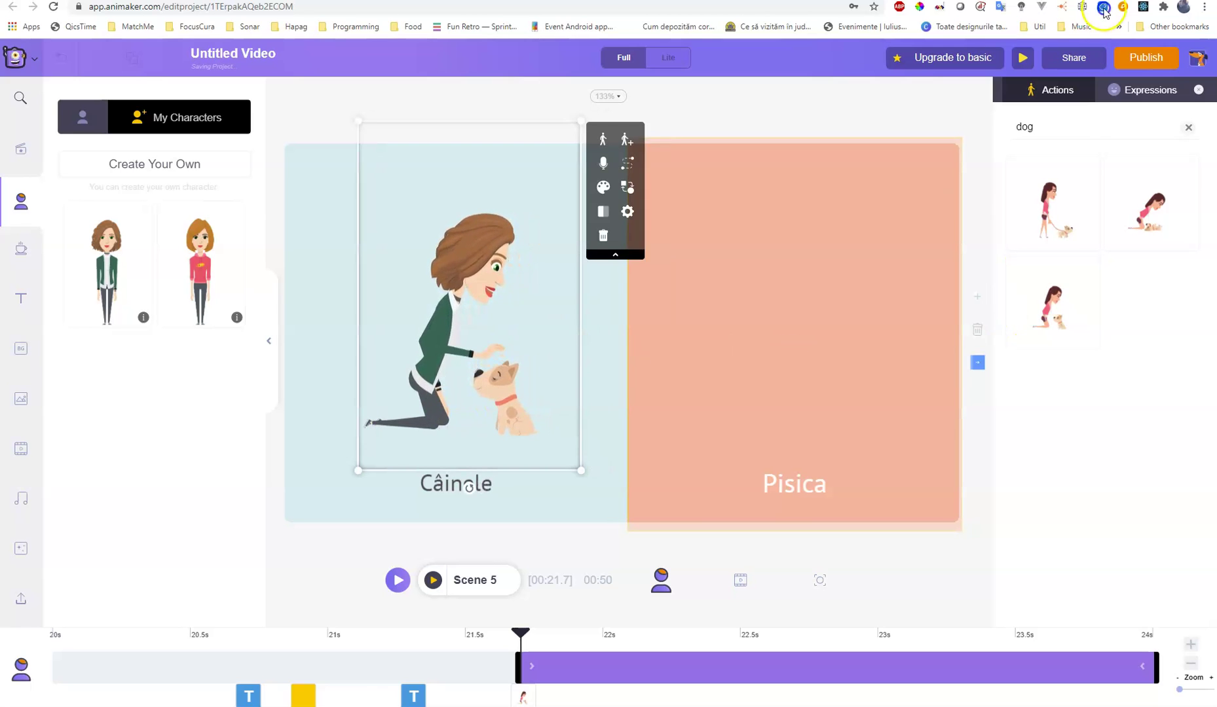
Add a second green-jacket custom character to Scene 5 and place it in the orange half above "Pisica"
click(1124, 133)
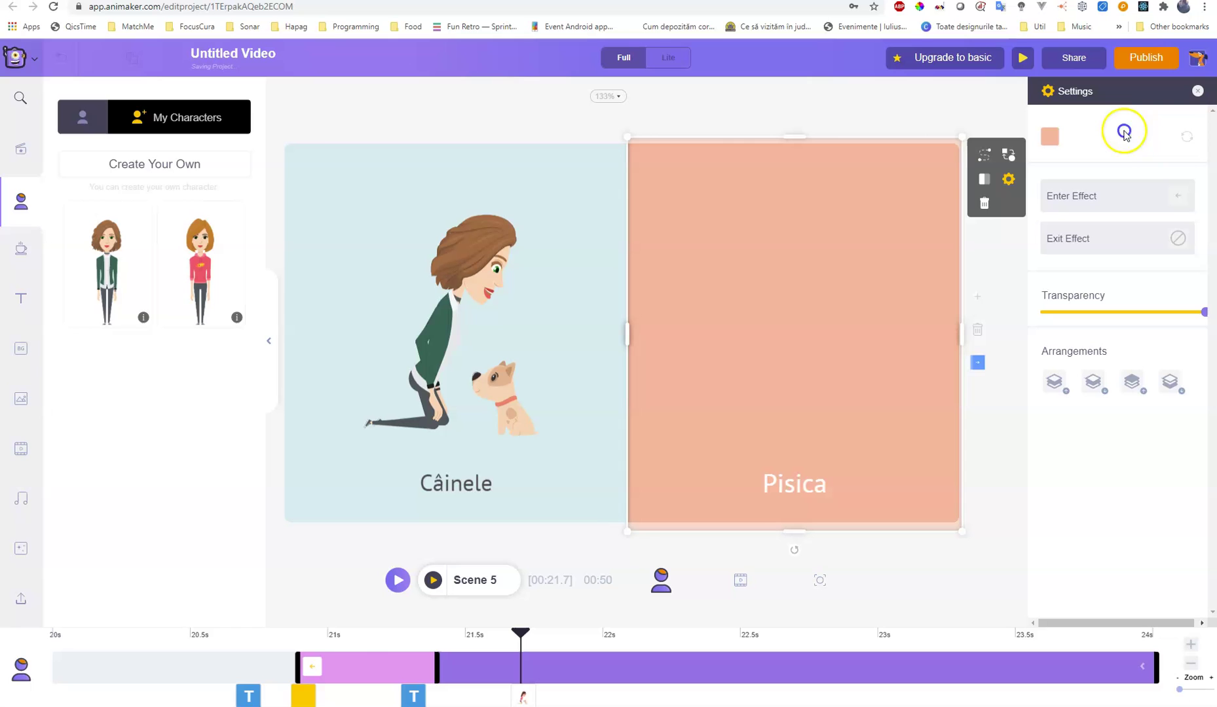
click(115, 268)
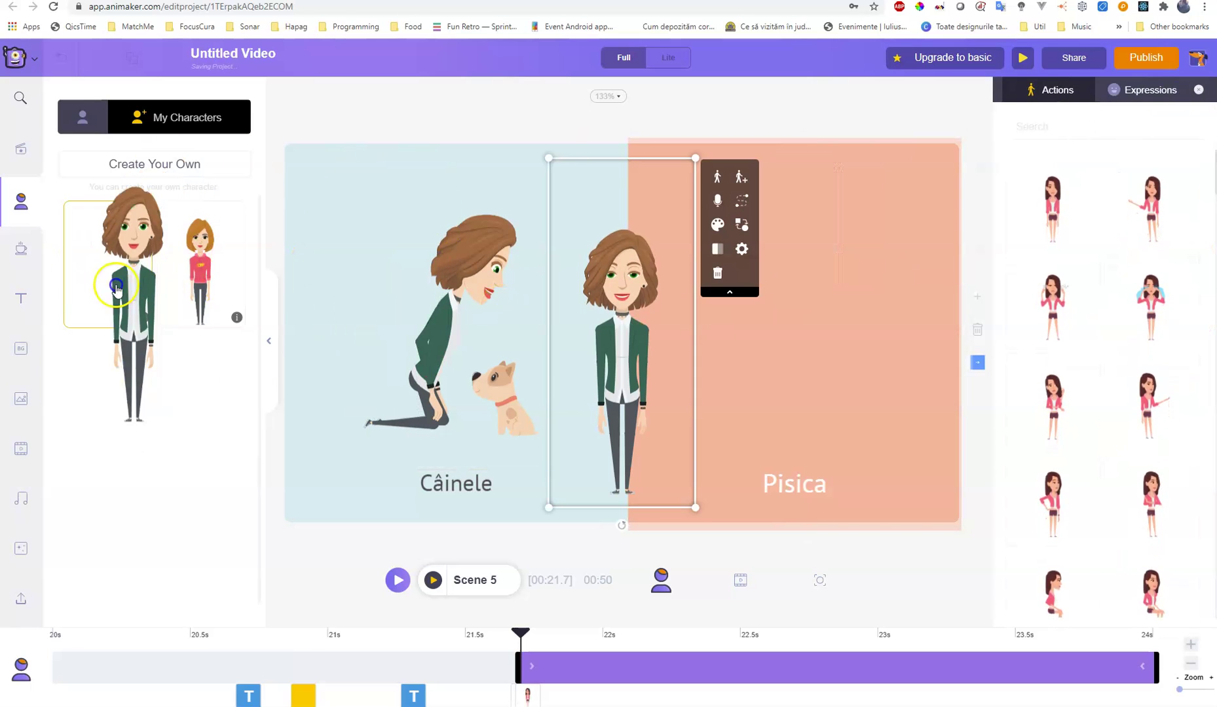
drag(608, 329, 786, 300)
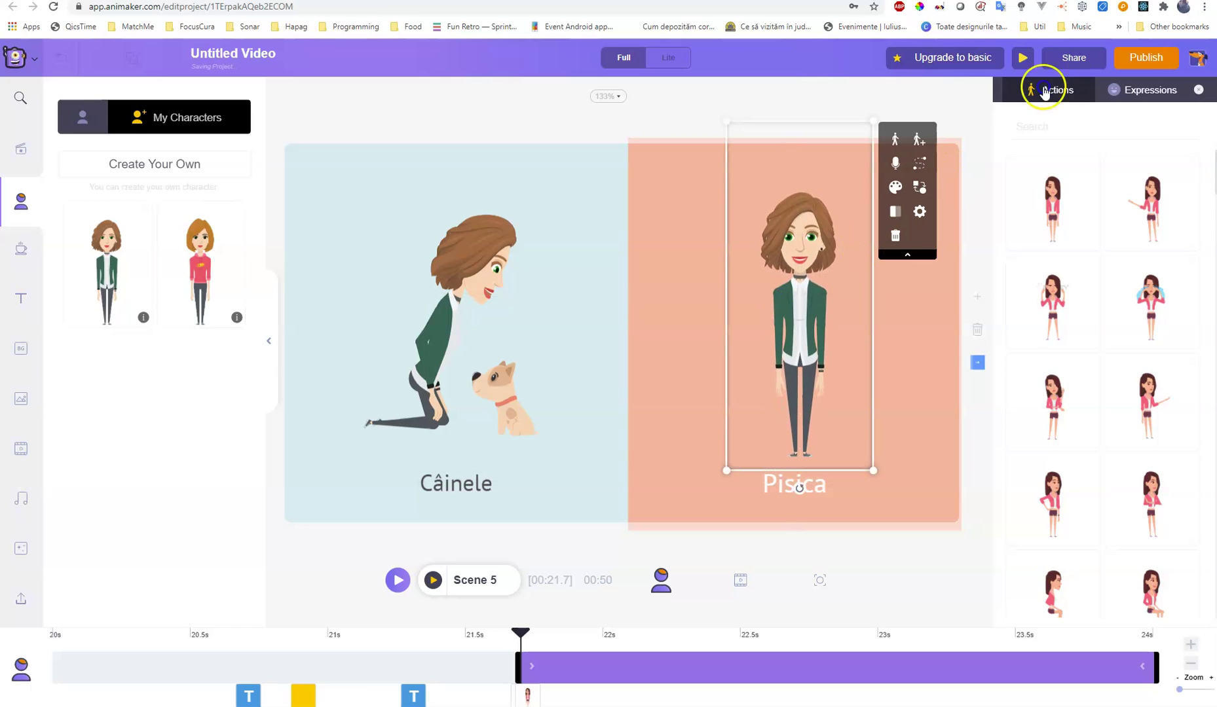
Search the second character's actions for "cat" and clear the search
click(1046, 124)
text(cat)
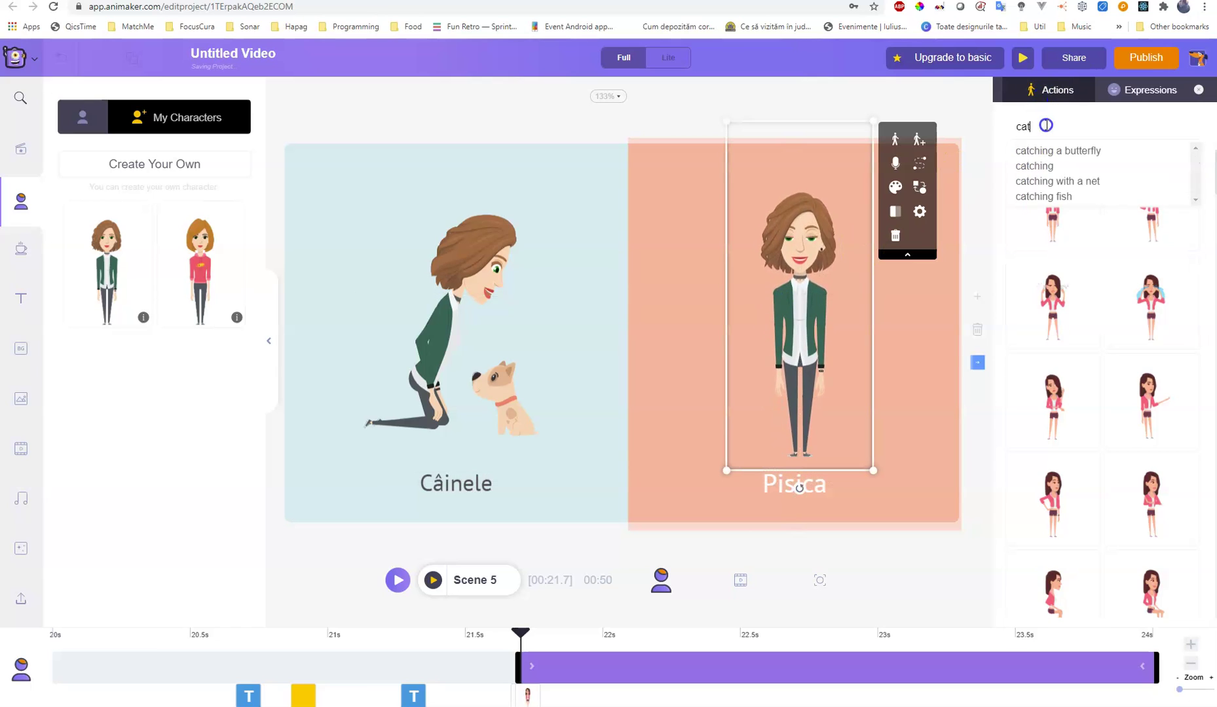
key(Return)
key(BackSpace)
key(BackSpace)
key(BackSpace)
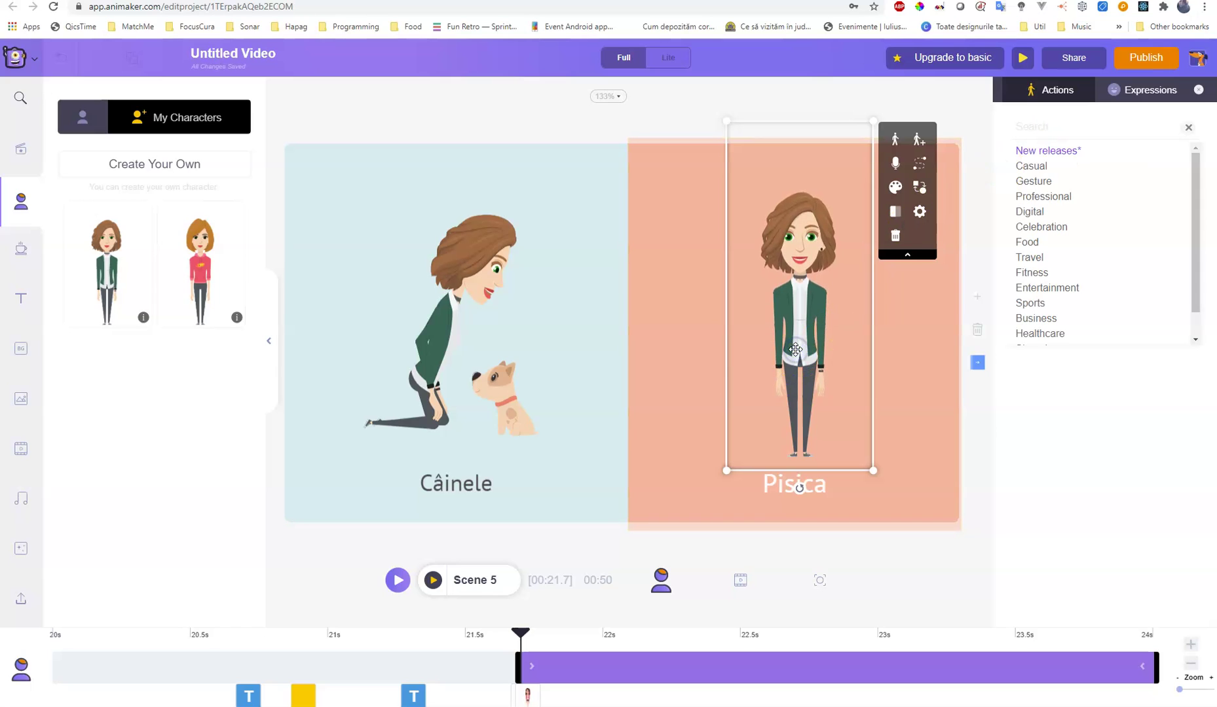
click(788, 385)
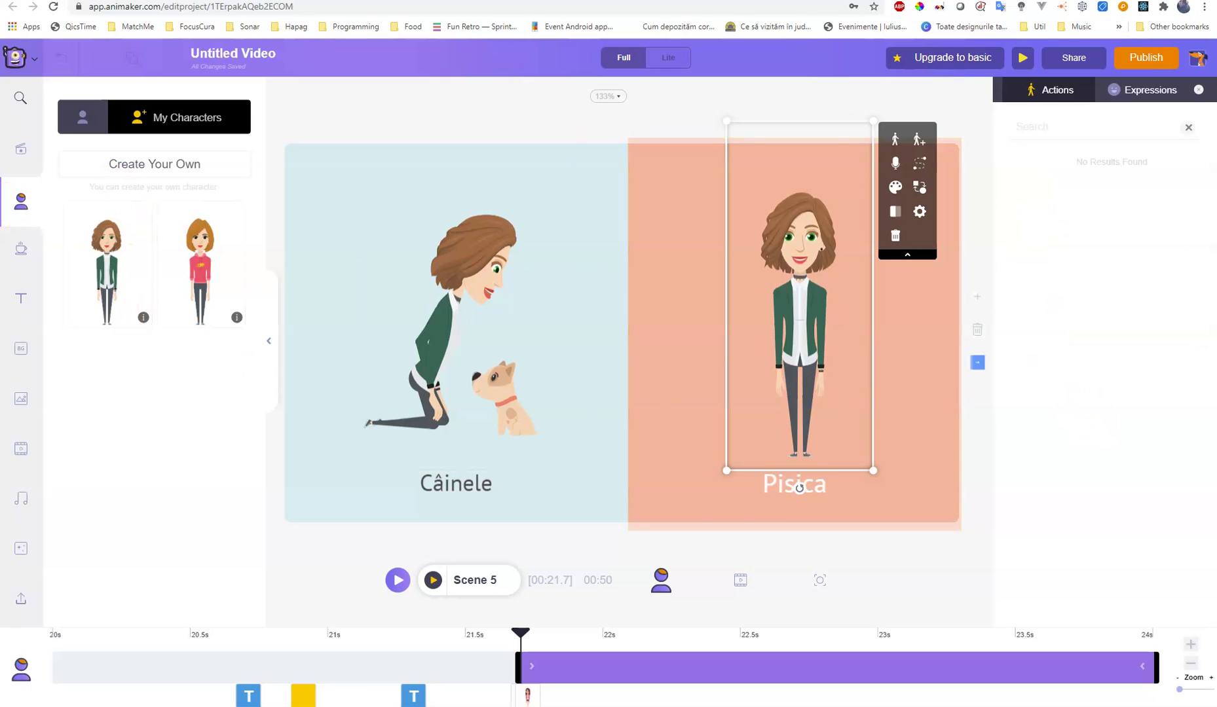
Search the properties for "cat" and add the standing striped orange cat to Scene 5 beside the second character
click(20, 251)
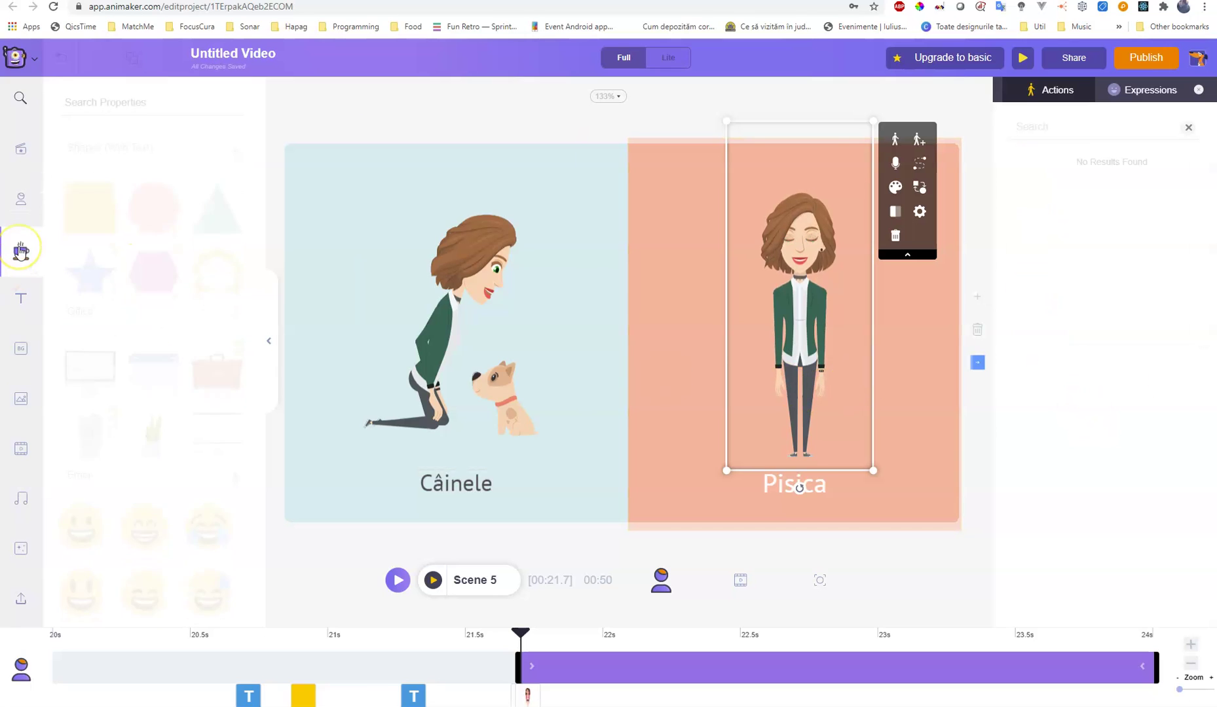
click(102, 93)
text(t)
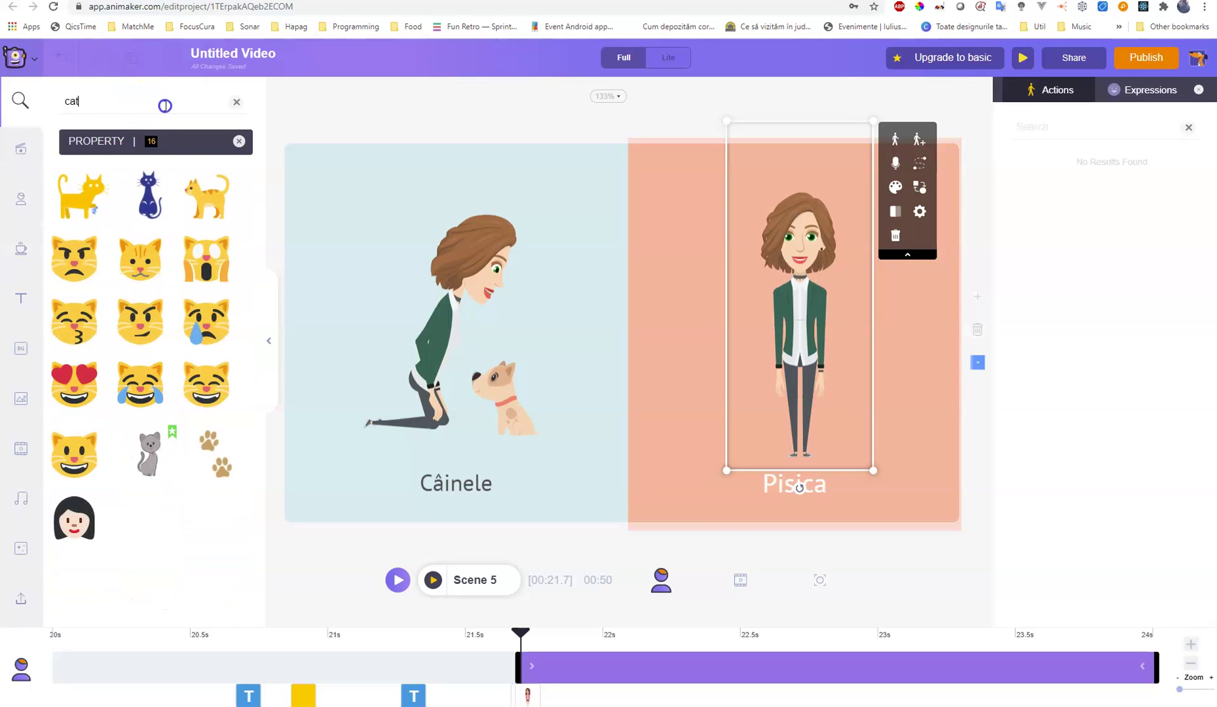
click(132, 434)
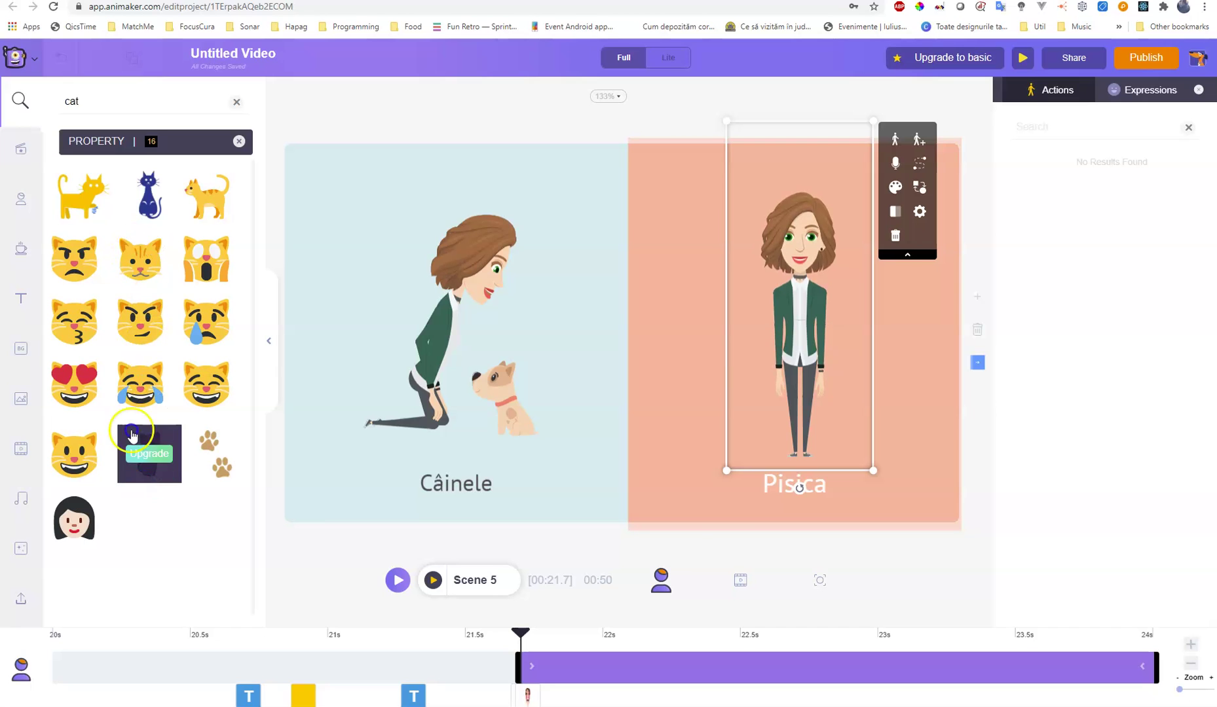
click(74, 203)
click(171, 200)
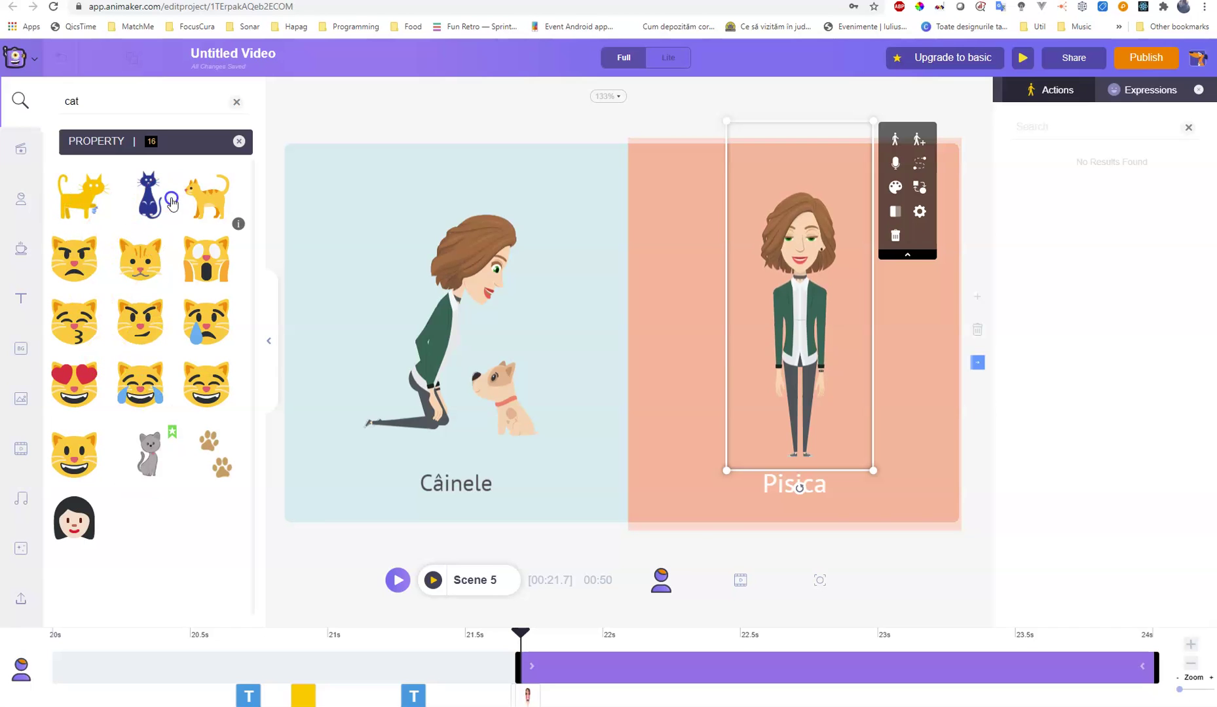
drag(211, 201, 861, 406)
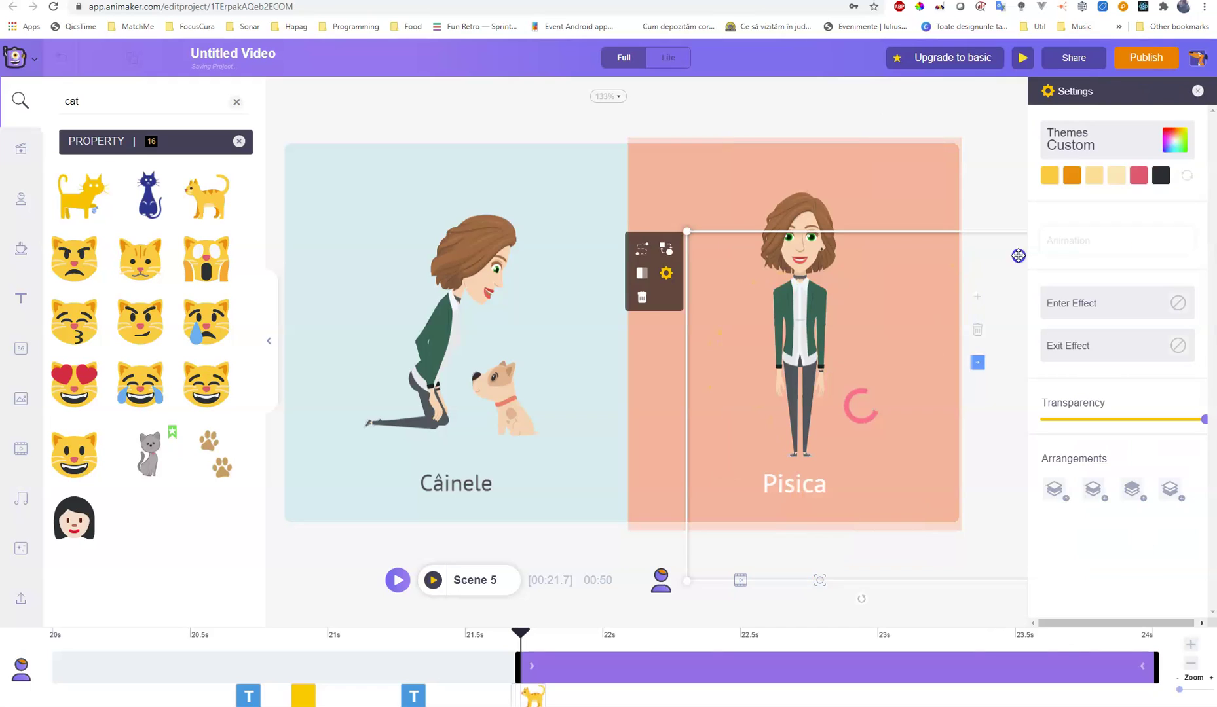
Shrink the striped orange cat and place it at the feet of the second character in the orange half
click(915, 496)
drag(916, 497, 809, 391)
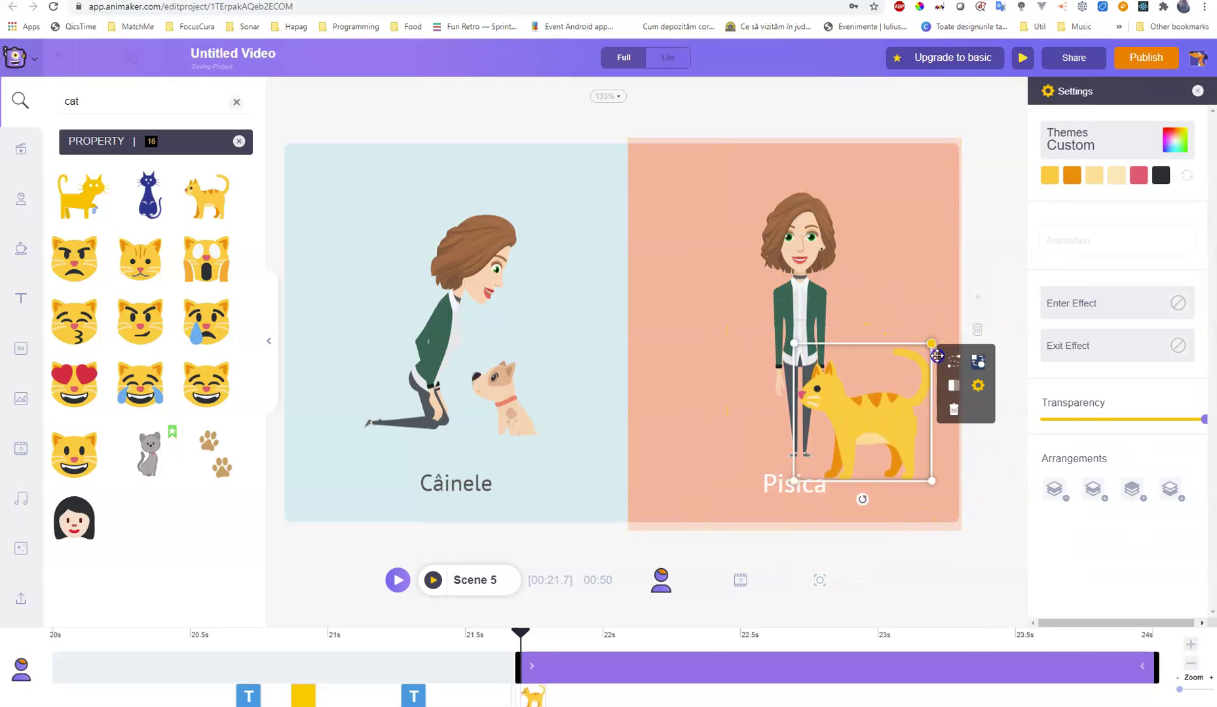
drag(931, 344, 878, 395)
drag(848, 438, 888, 409)
Browse the actions of the character above "Pisica" and apply the stethoscope pose
click(823, 283)
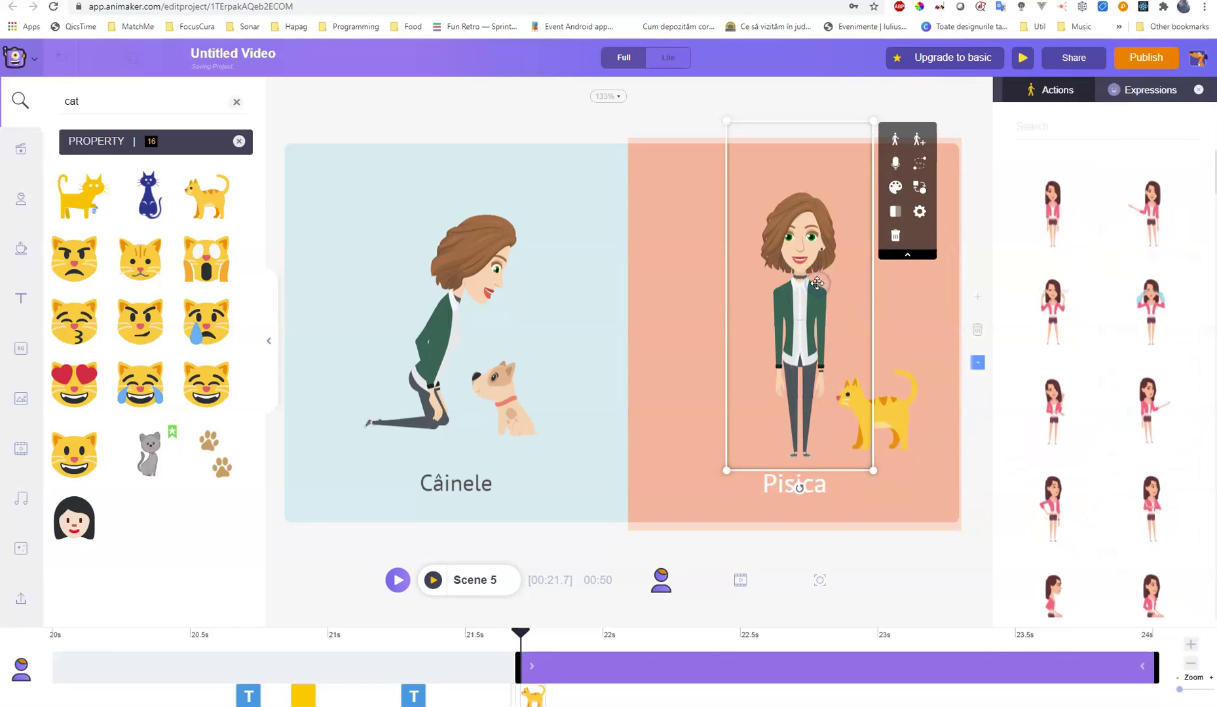
scroll(1118, 505, down, 4)
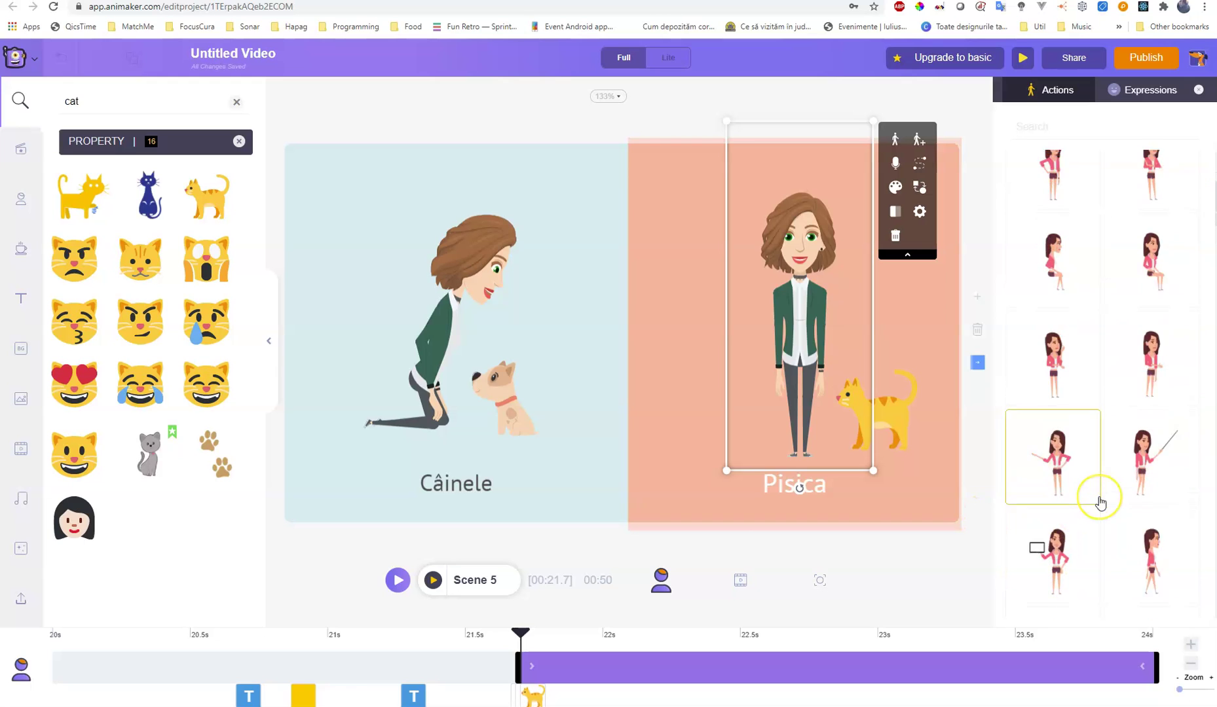
scroll(1100, 502, down, 3)
scroll(1100, 502, down, 4)
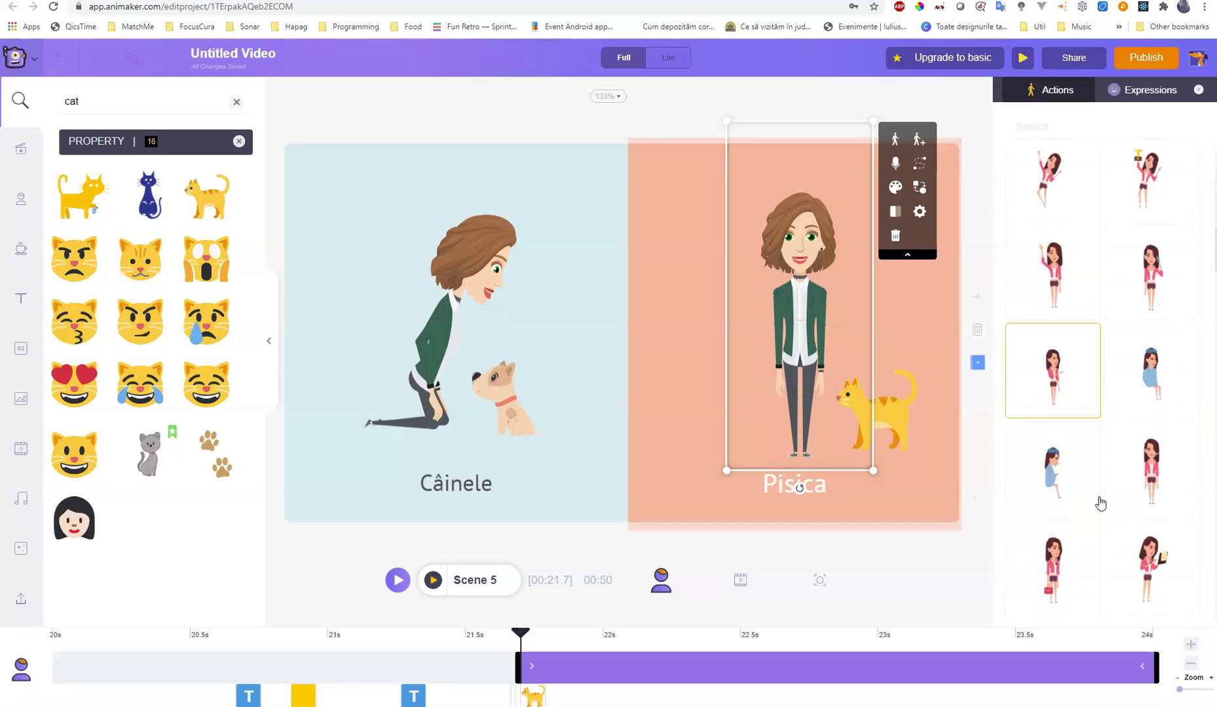
click(1176, 514)
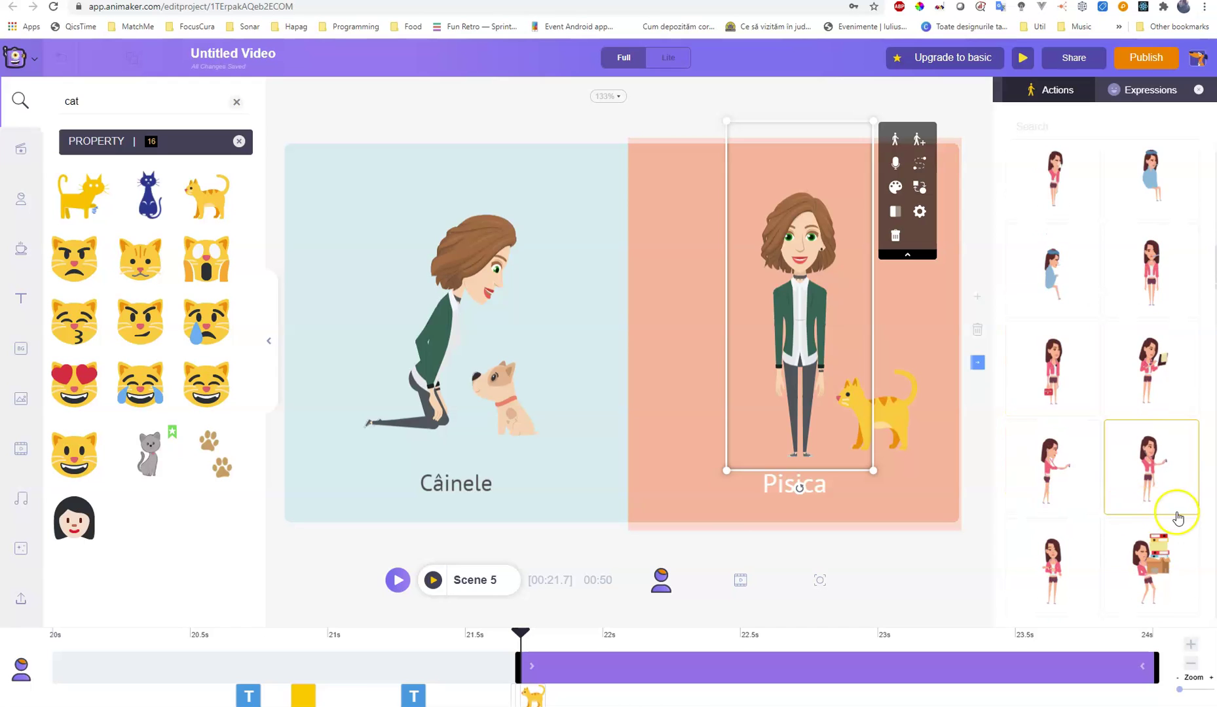
scroll(1177, 513, down, 1)
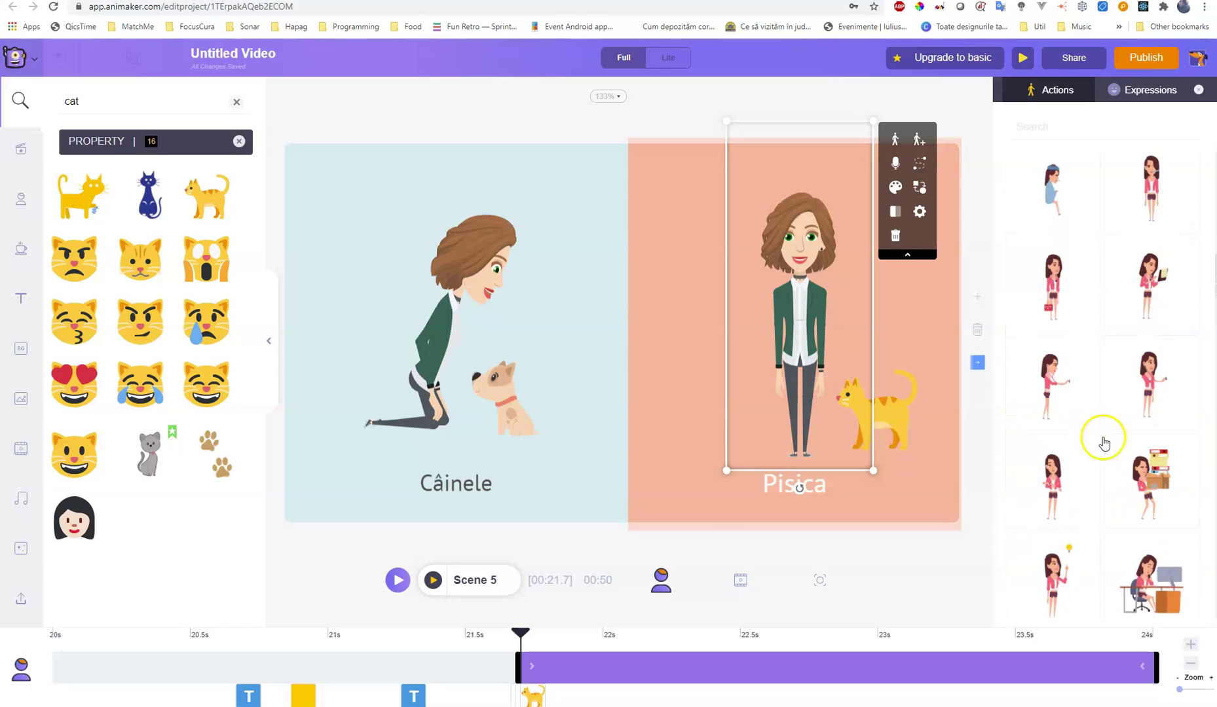
click(1151, 412)
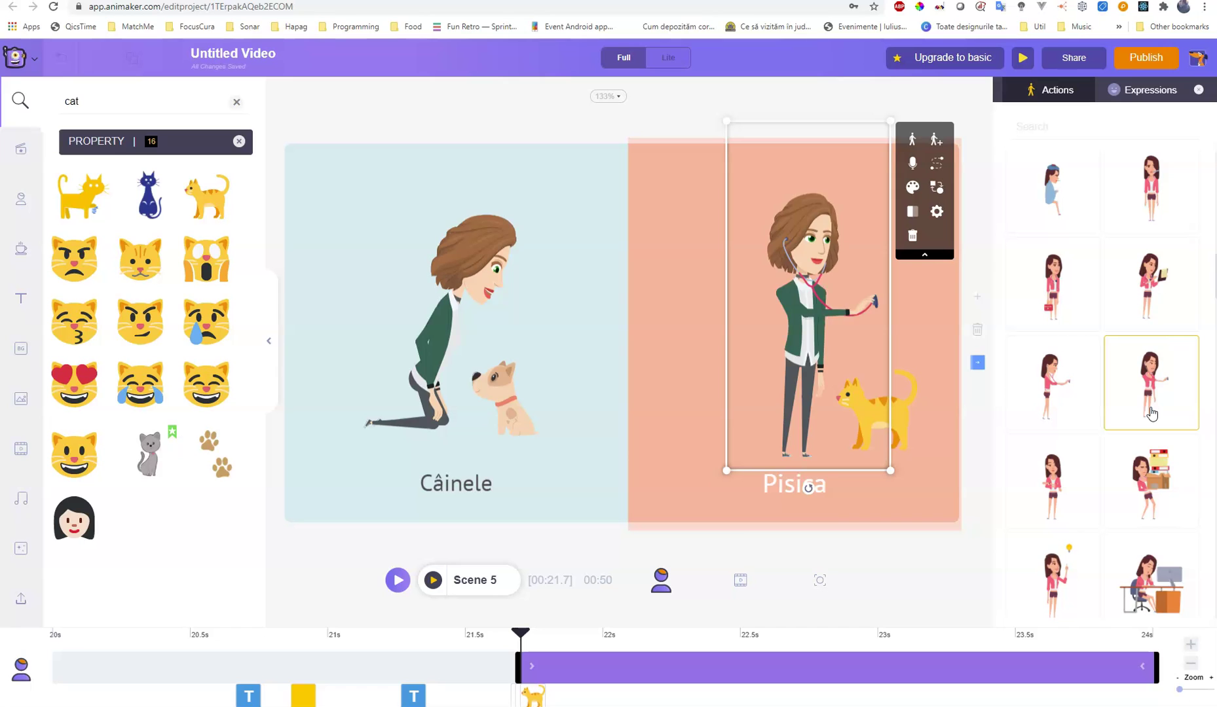
Browse further through the second character's actions and apply the pose holding a blank board
scroll(1152, 412, down, 5)
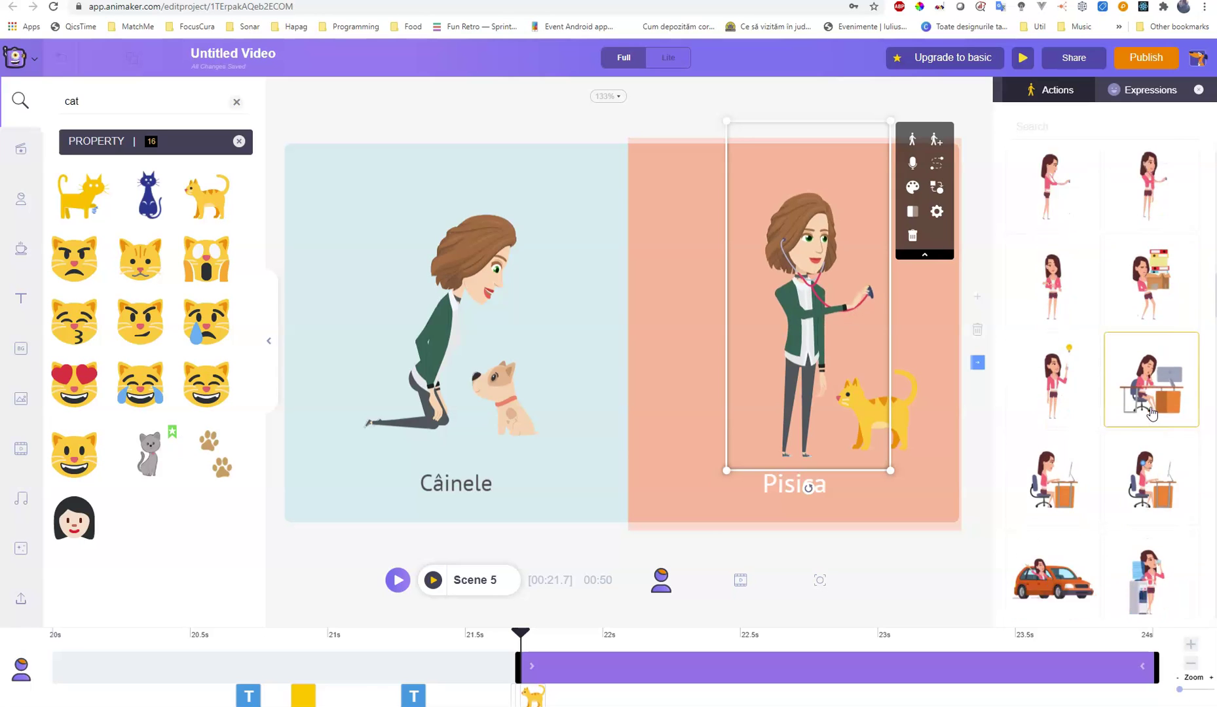
click(1151, 452)
scroll(1151, 451, down, 4)
click(1160, 580)
scroll(1160, 580, down, 1)
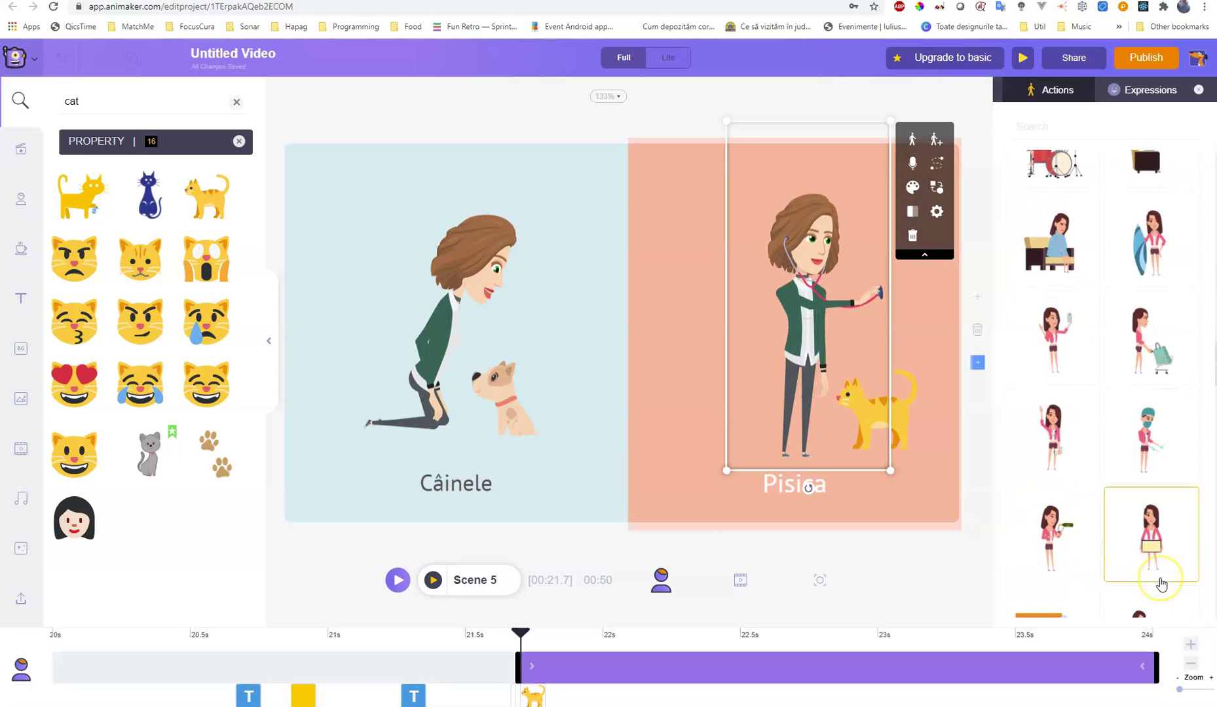
scroll(1161, 582, down, 2)
click(1142, 517)
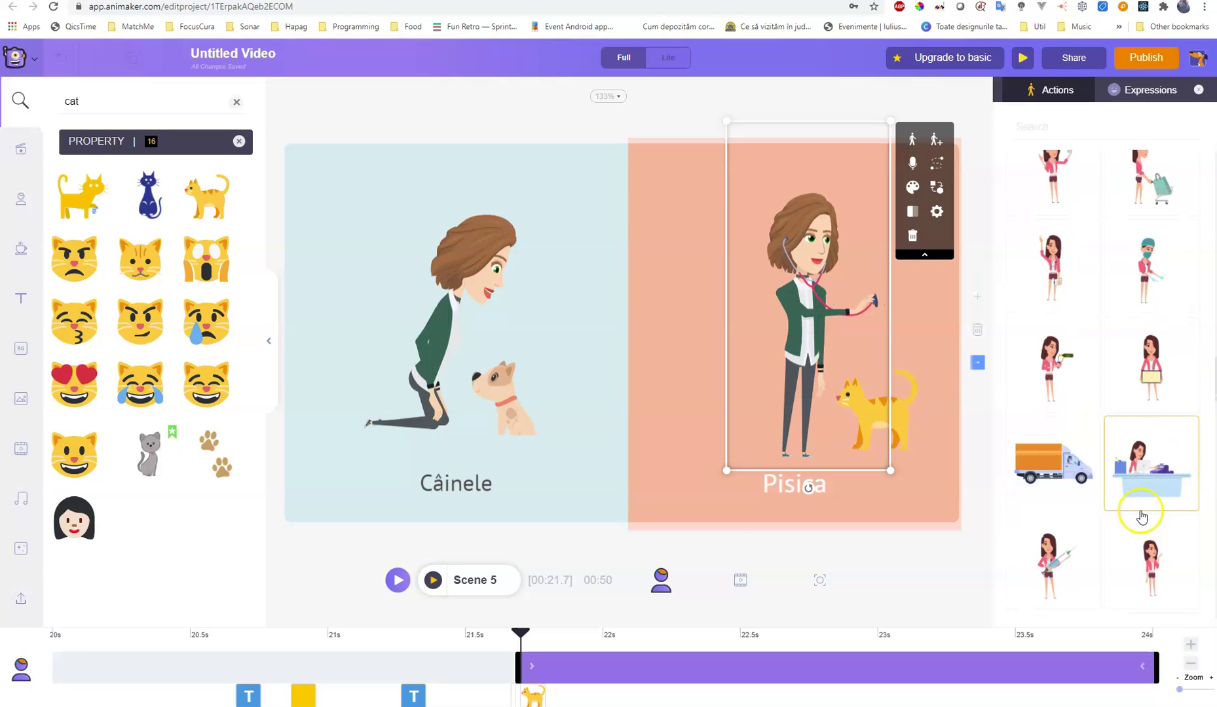
click(1145, 385)
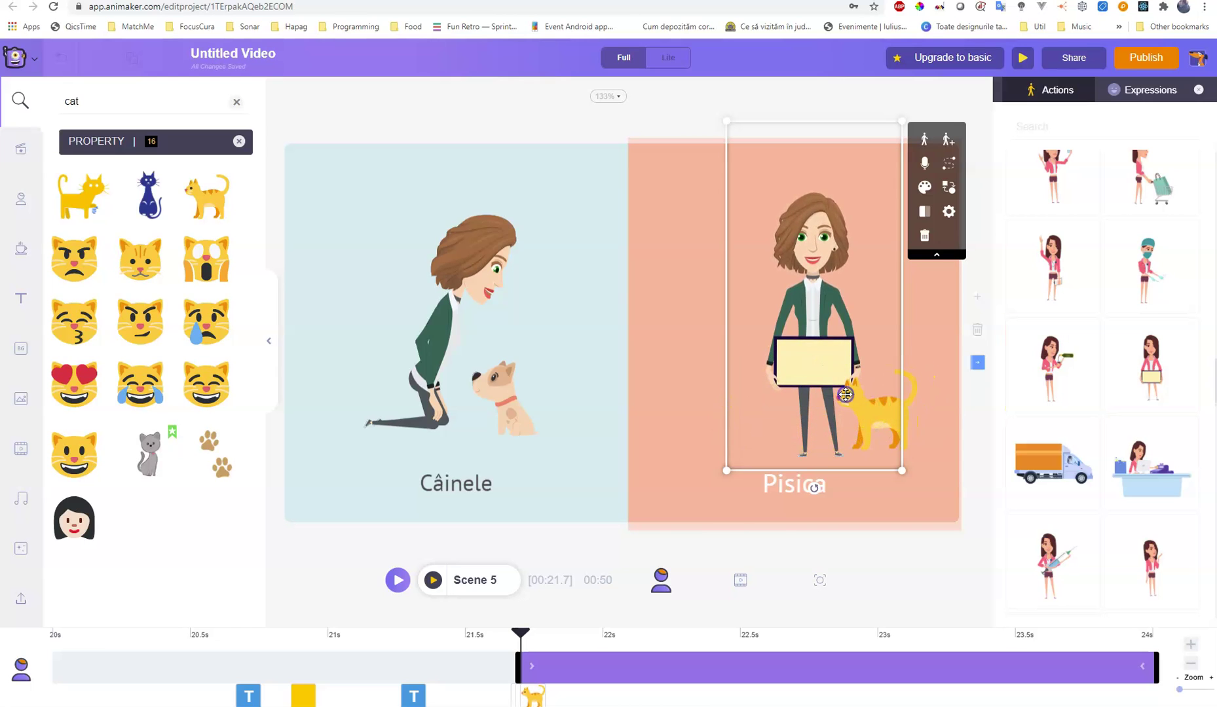
Shrink the orange cat further and centre it on the blank board held by the second character
click(916, 416)
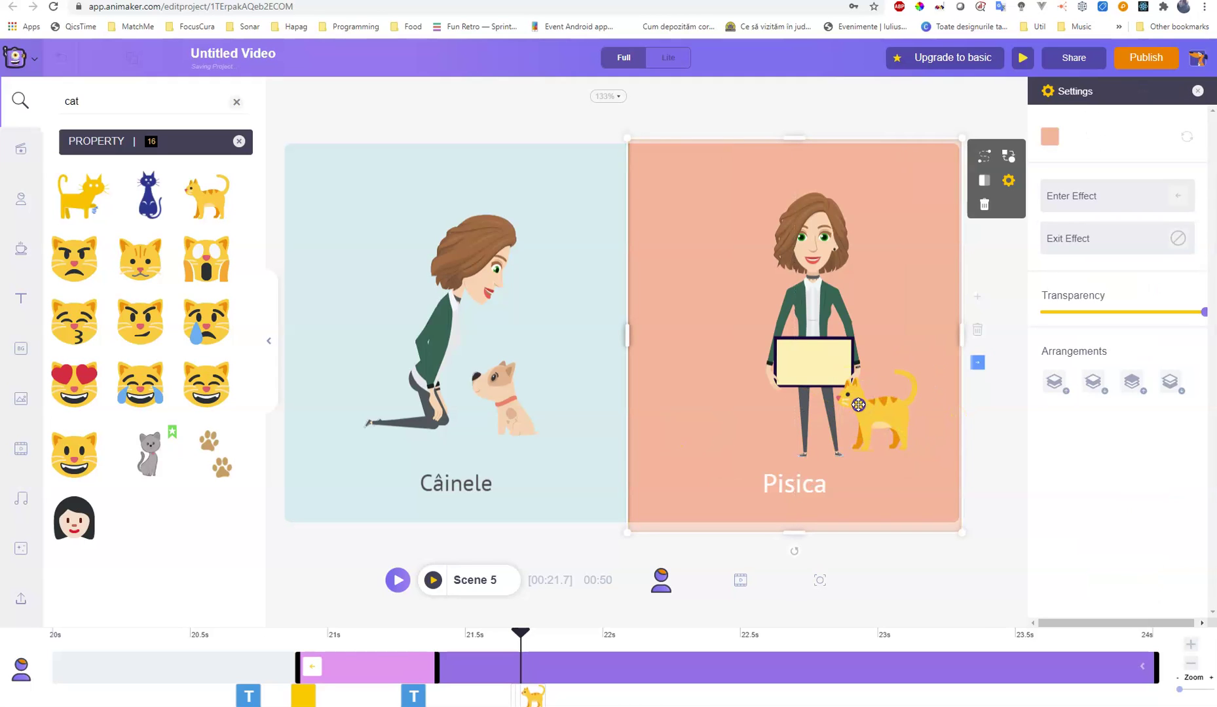
click(559, 353)
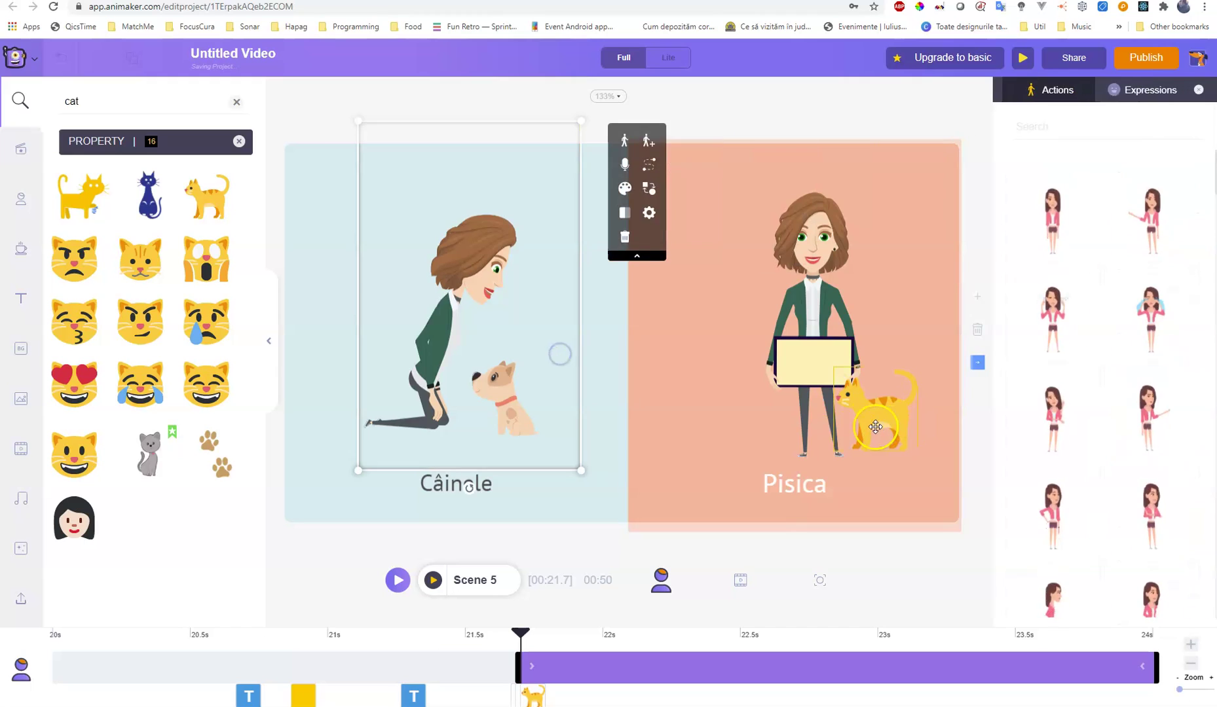
click(932, 362)
drag(932, 361, 811, 365)
click(702, 375)
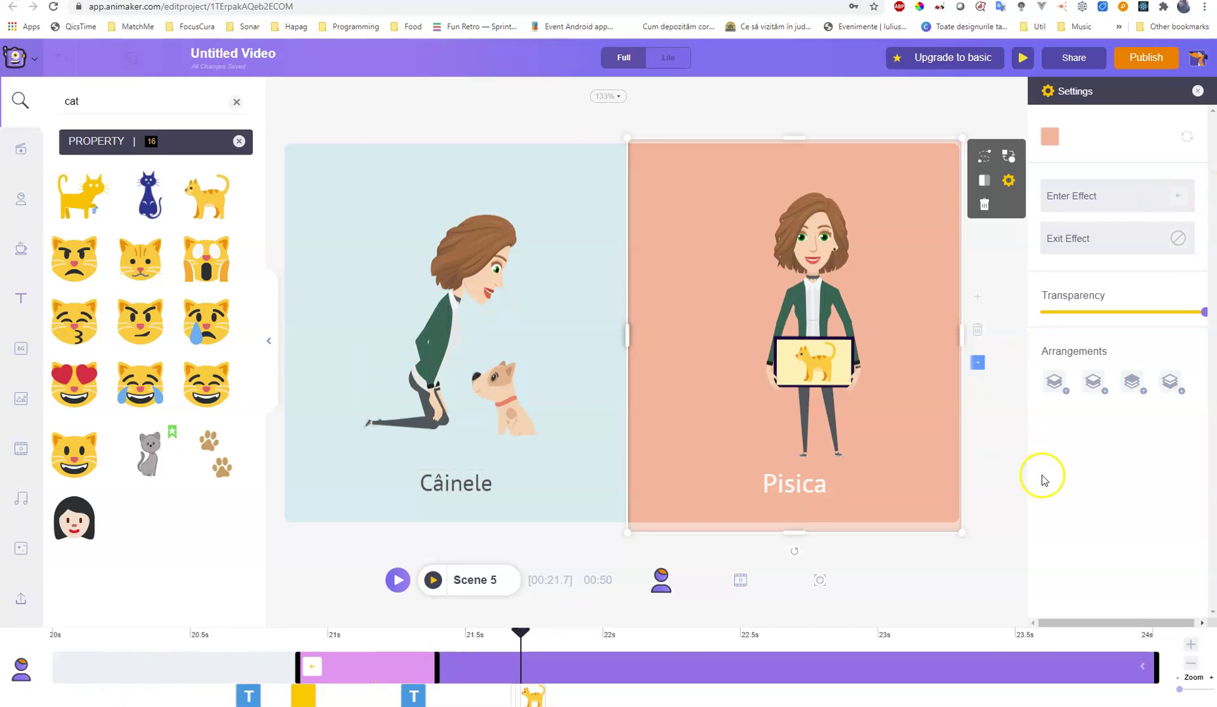
Make the kneeling character with the dog appear earlier on the timeline, starting at about 20.1 s
click(995, 485)
click(1124, 386)
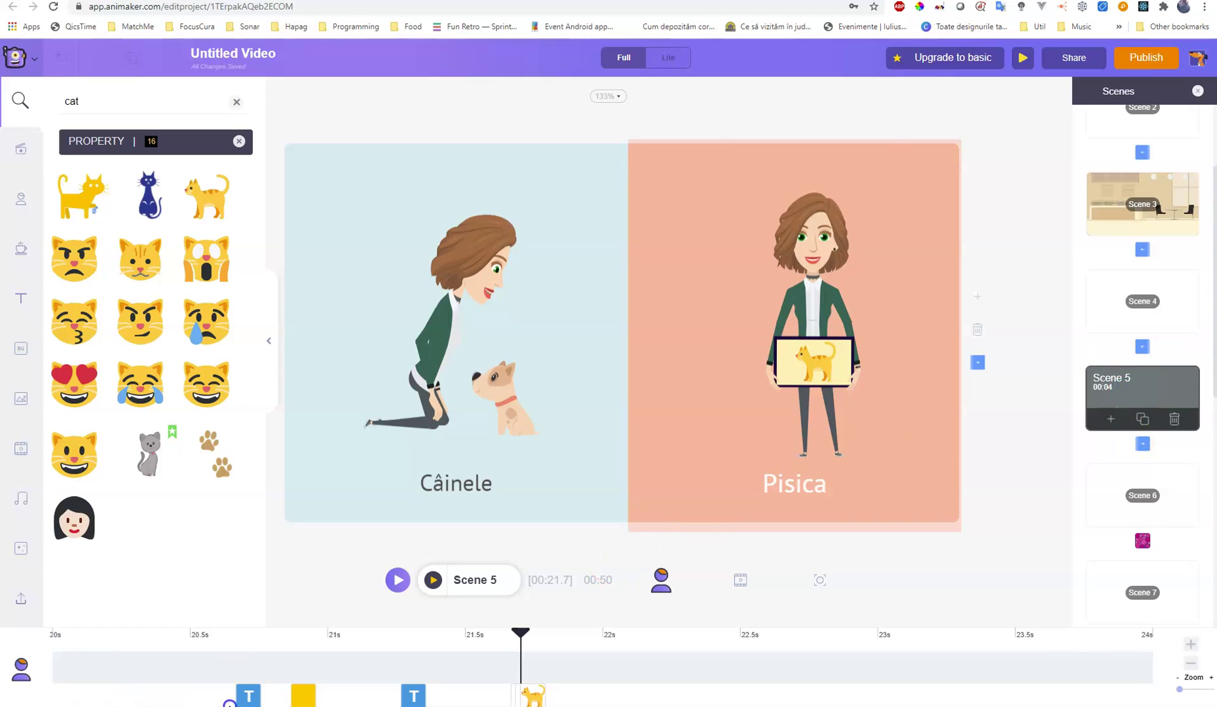
click(248, 696)
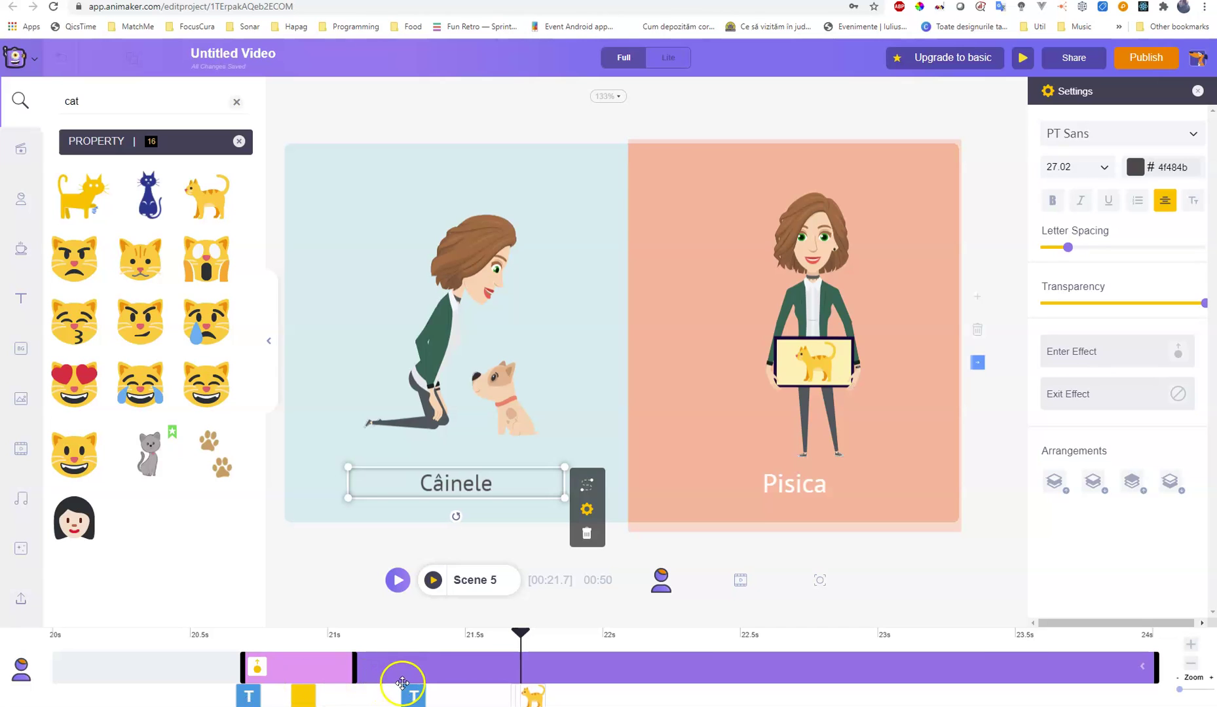
click(445, 347)
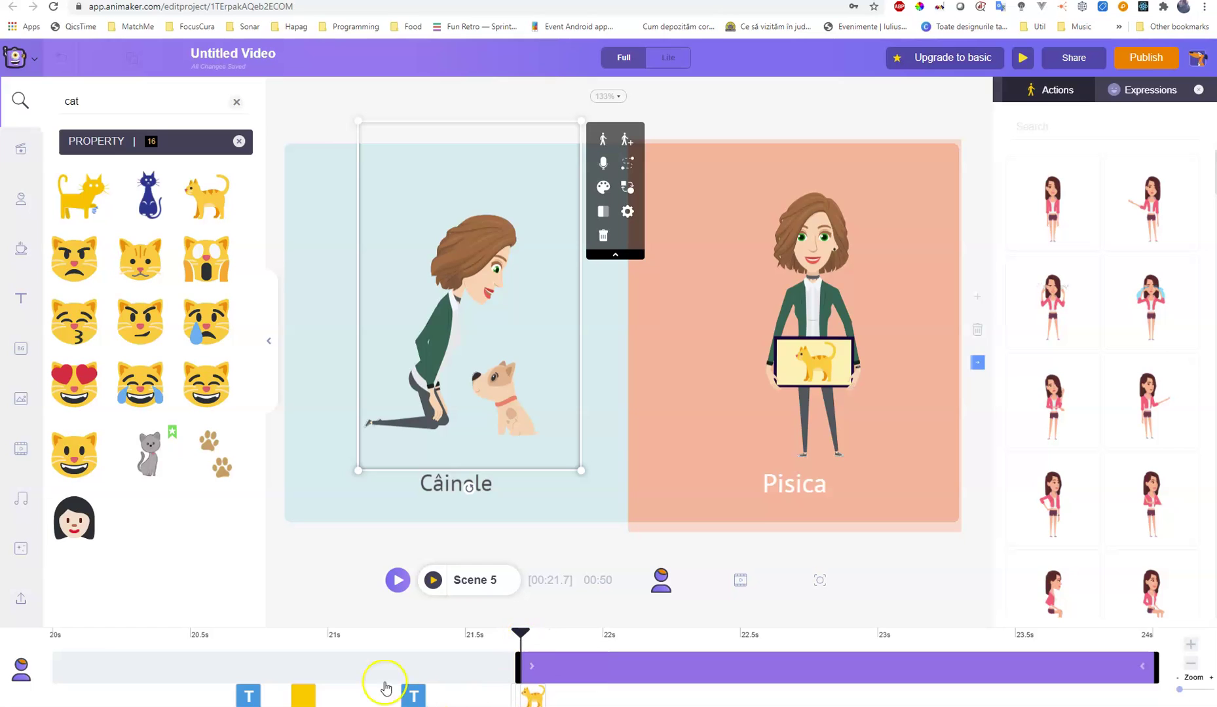
drag(520, 667, 77, 667)
click(76, 695)
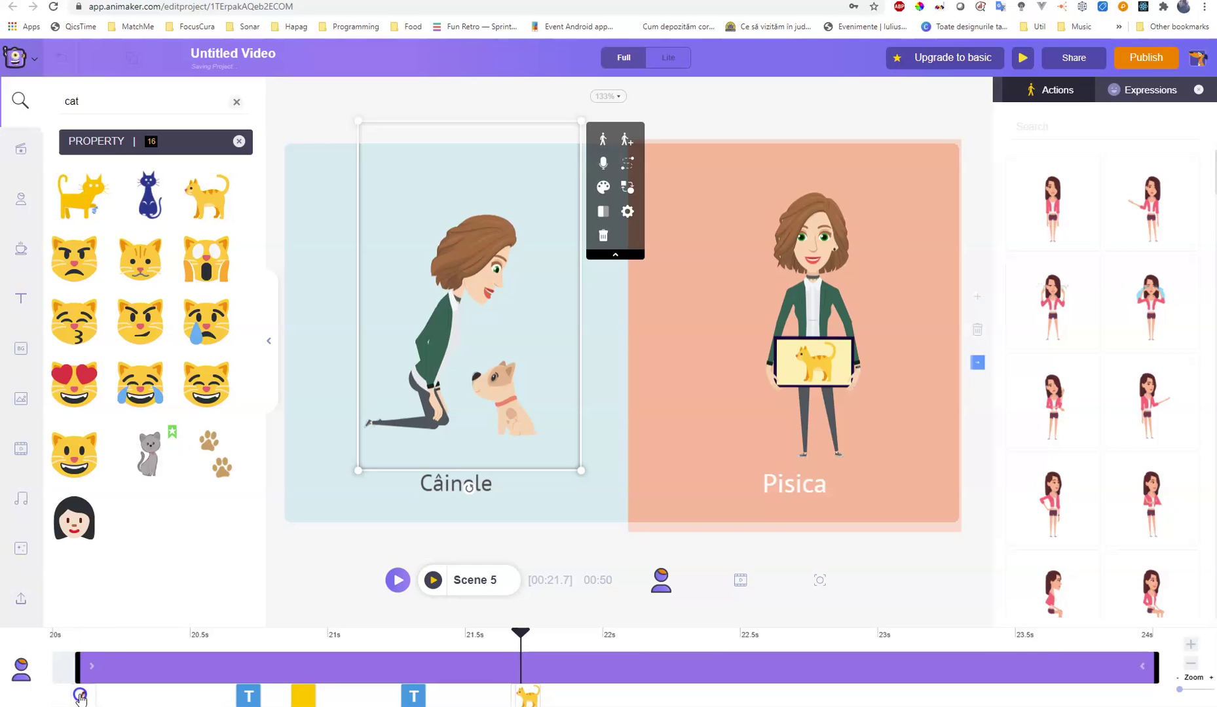
Make the "Câinele" text appear at about 20.2 s, just after the kneeling character
click(255, 697)
click(230, 668)
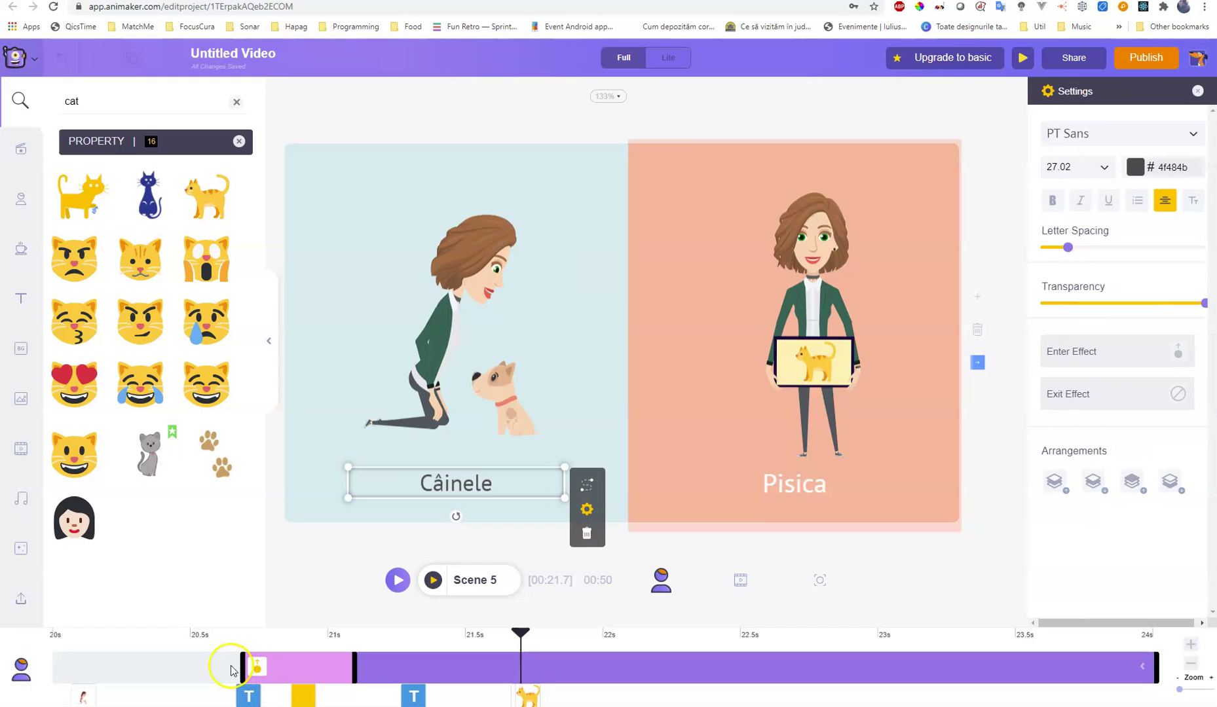
drag(234, 668, 100, 663)
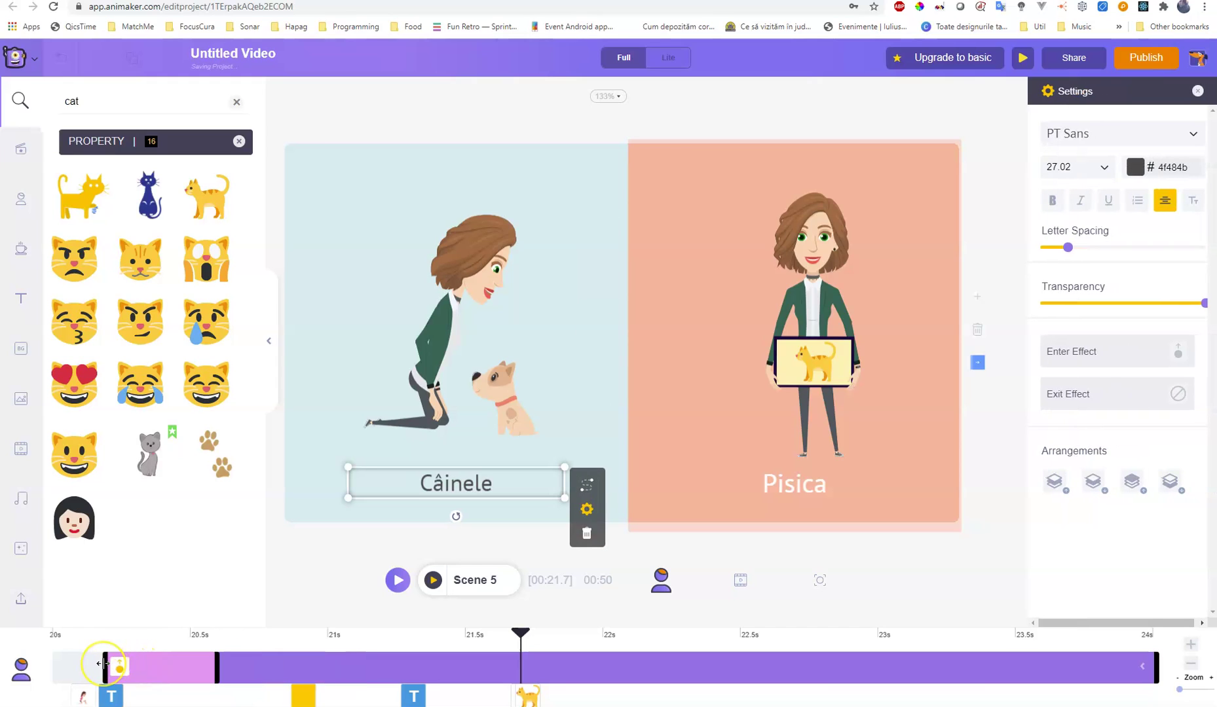
click(81, 698)
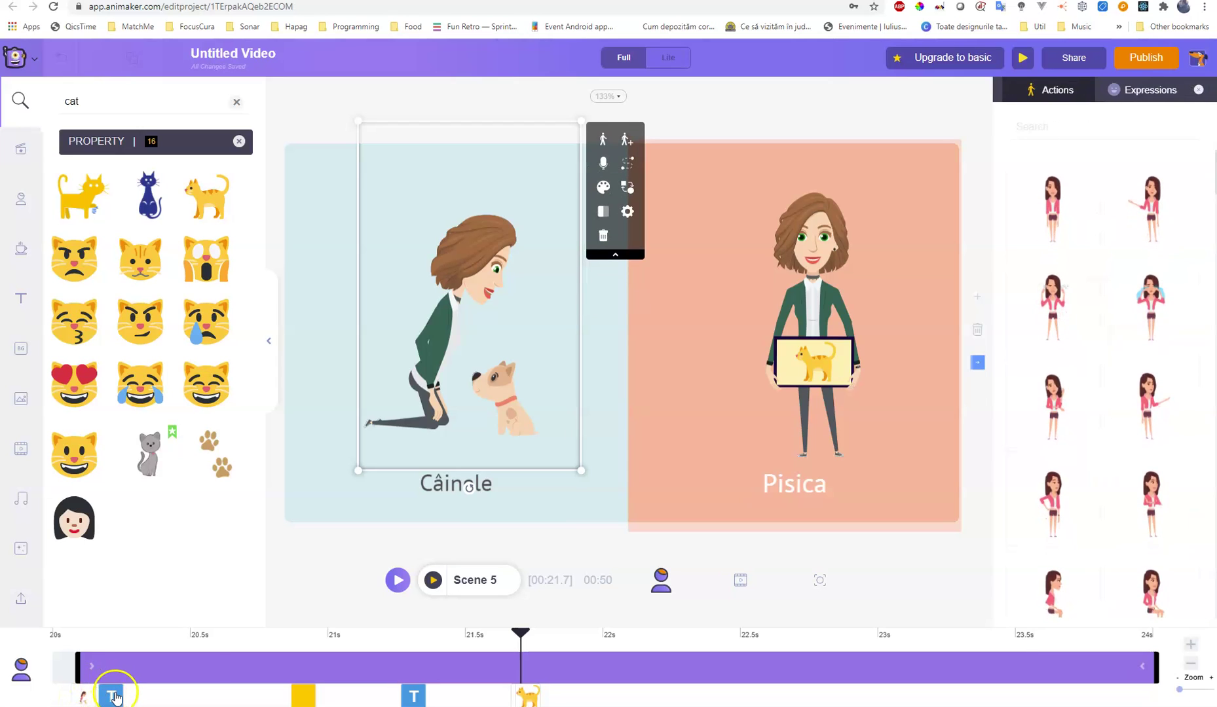
click(113, 697)
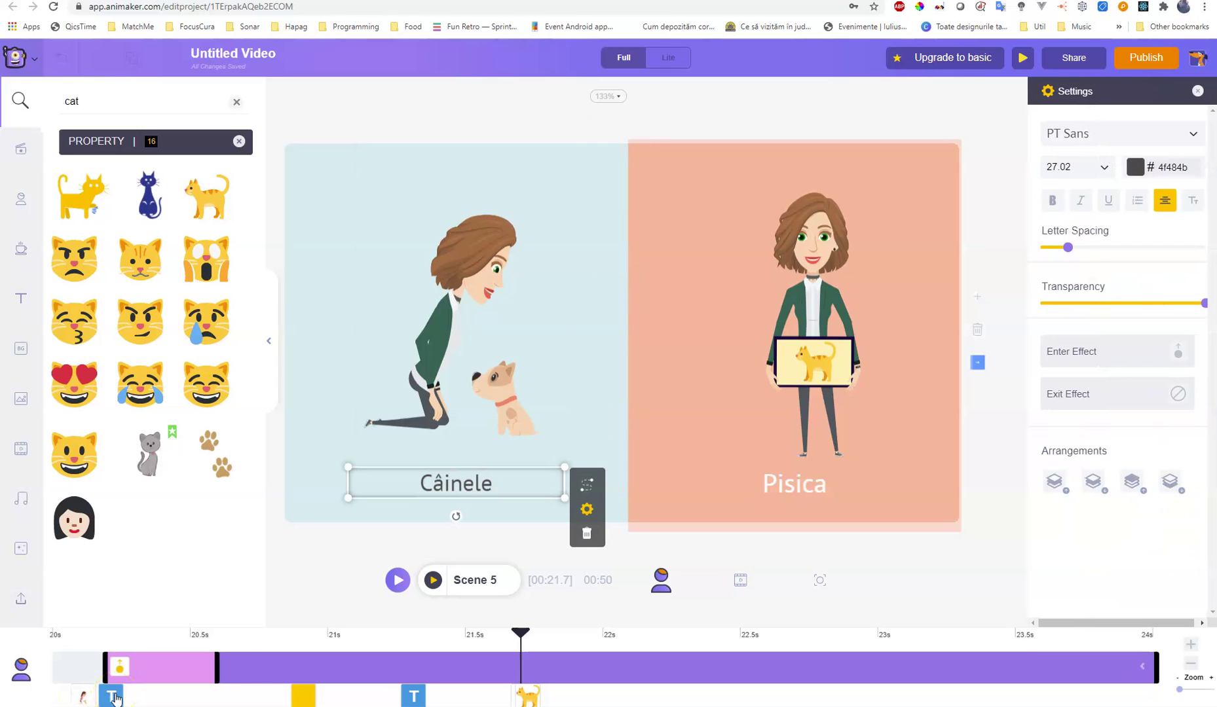
click(308, 698)
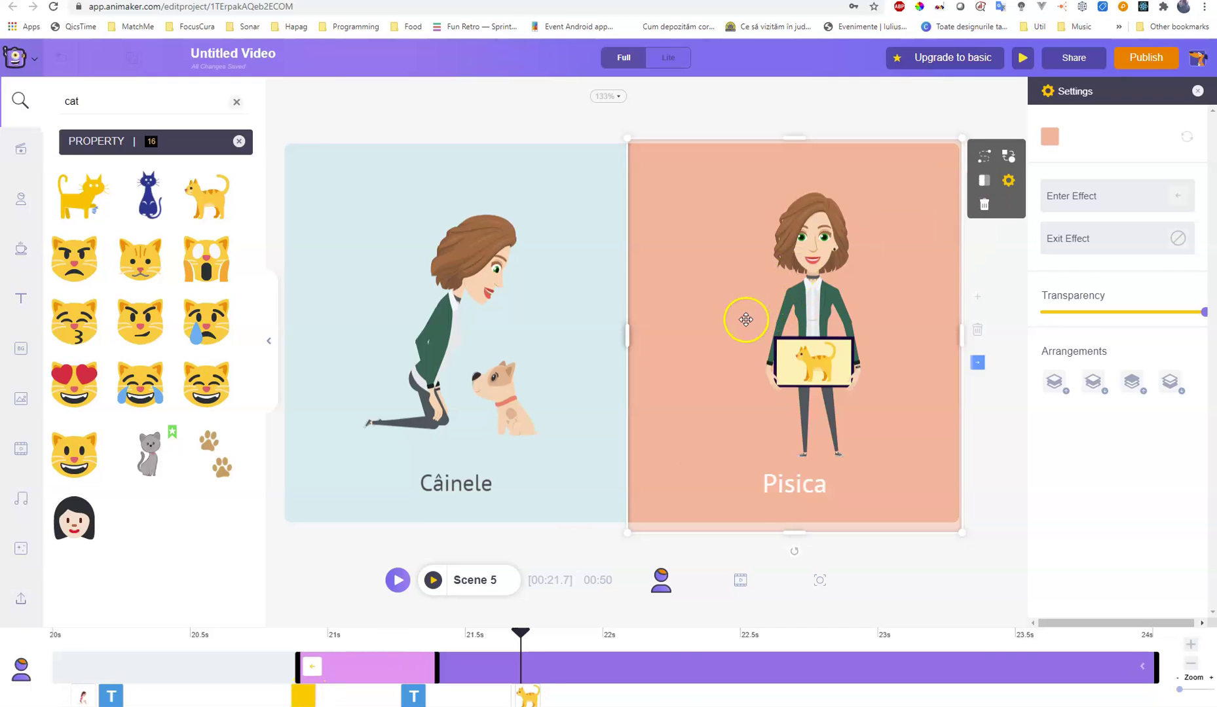
click(338, 317)
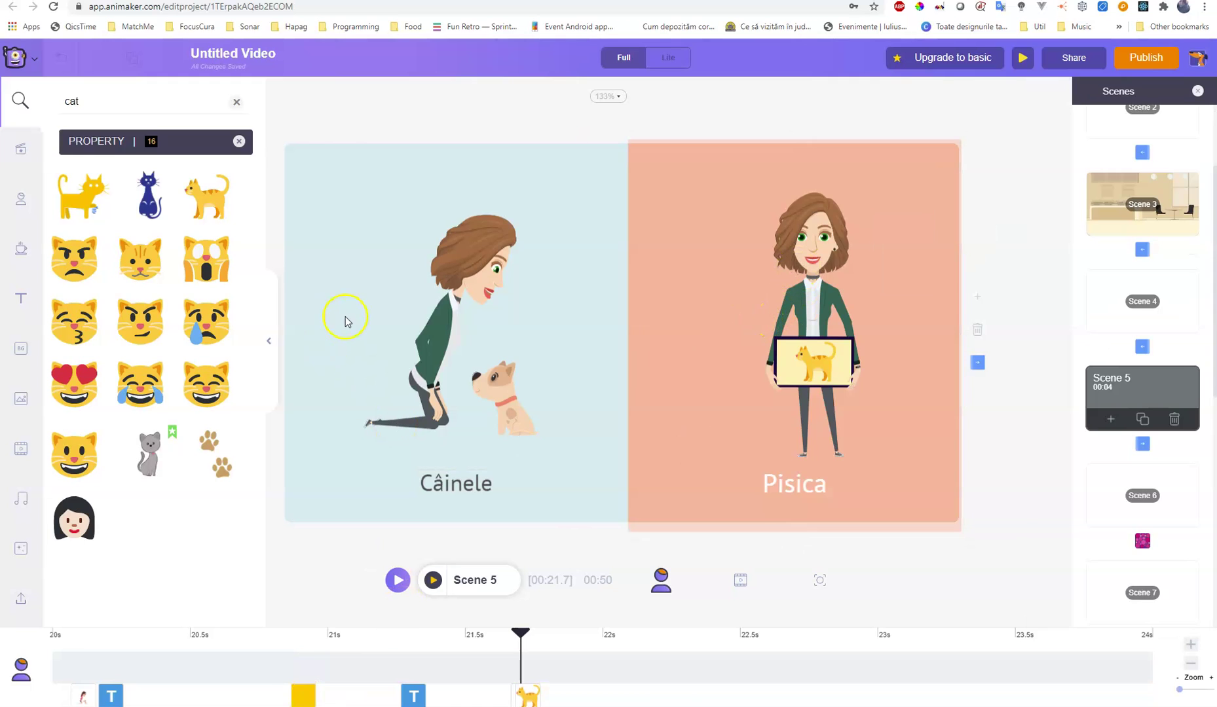
click(346, 323)
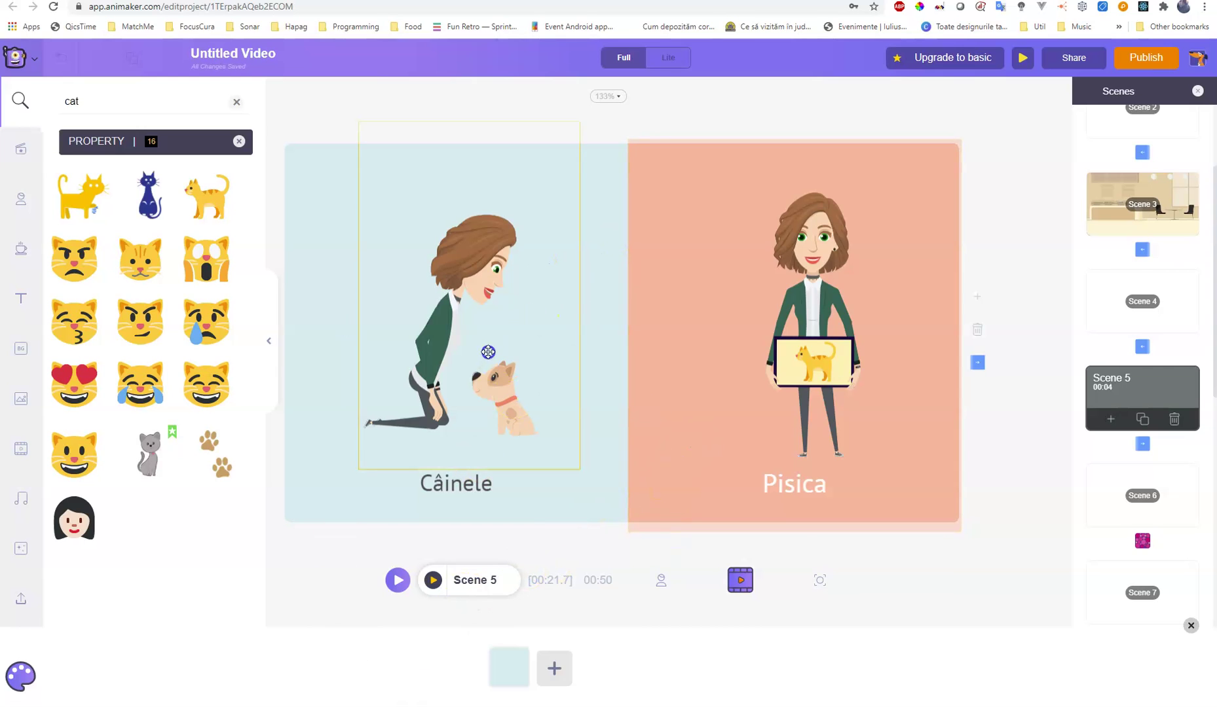
click(706, 395)
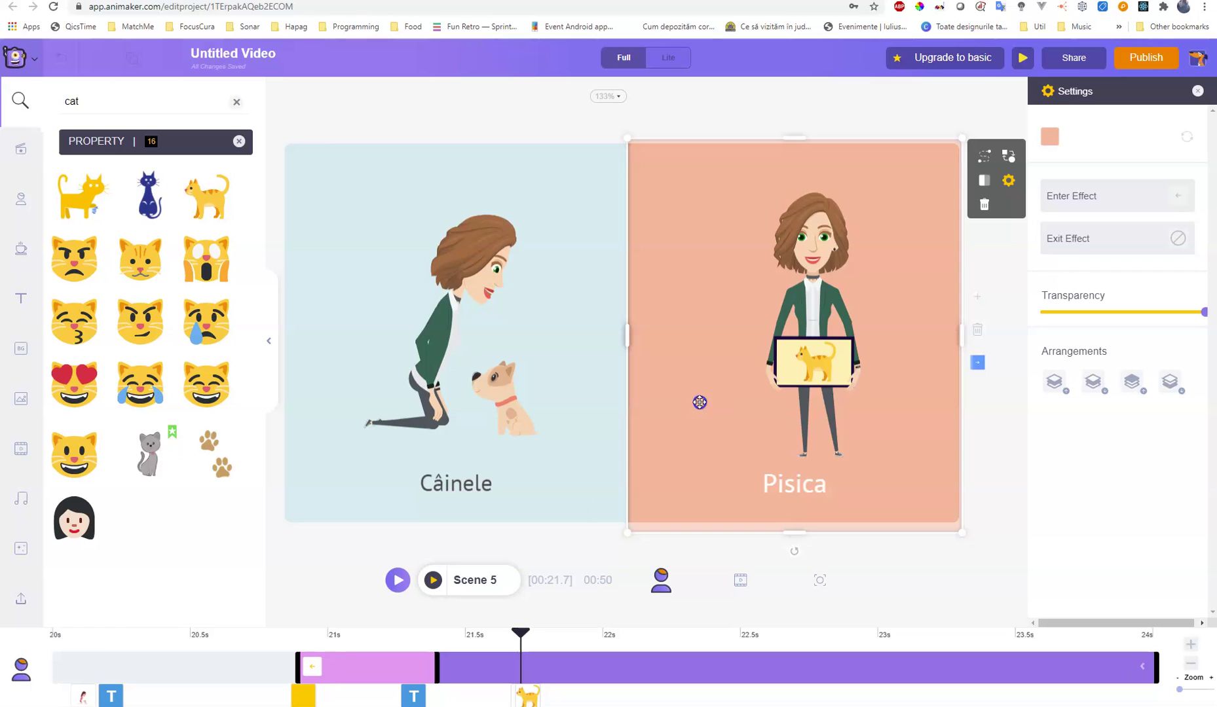
Move the start times of the board-holding character and the orange cat to about 21 s, shortly after the orange panel
click(422, 700)
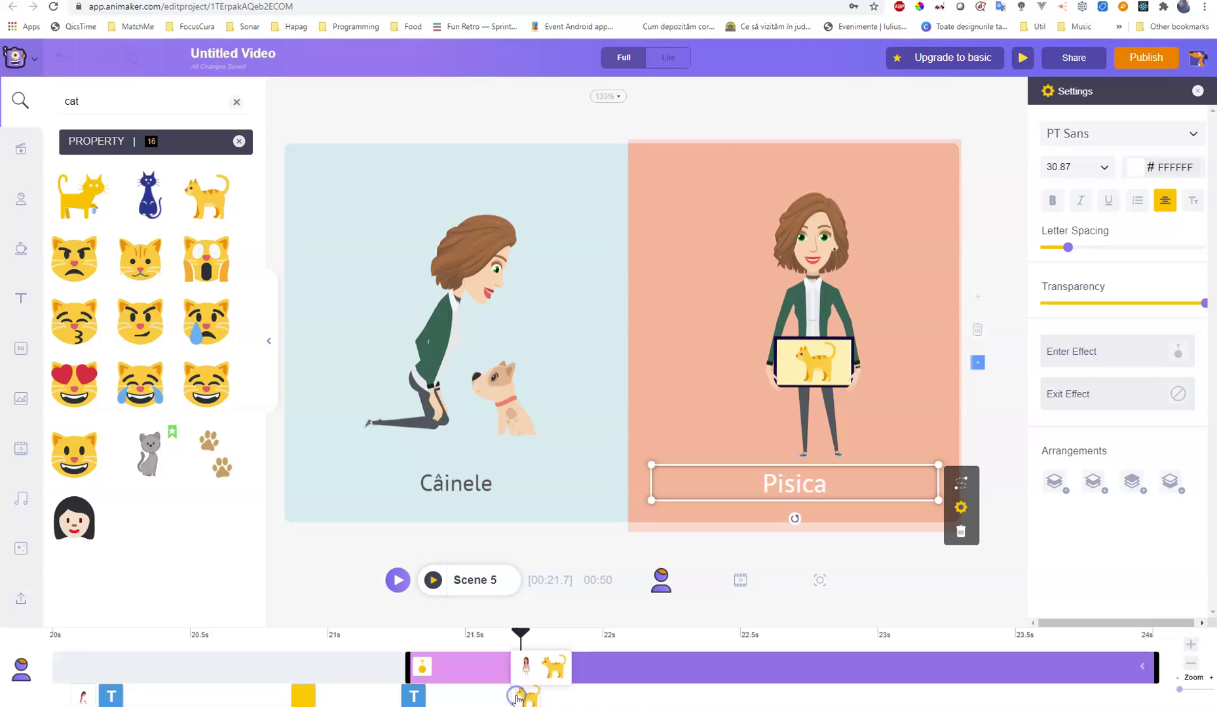
click(521, 665)
drag(521, 665, 322, 668)
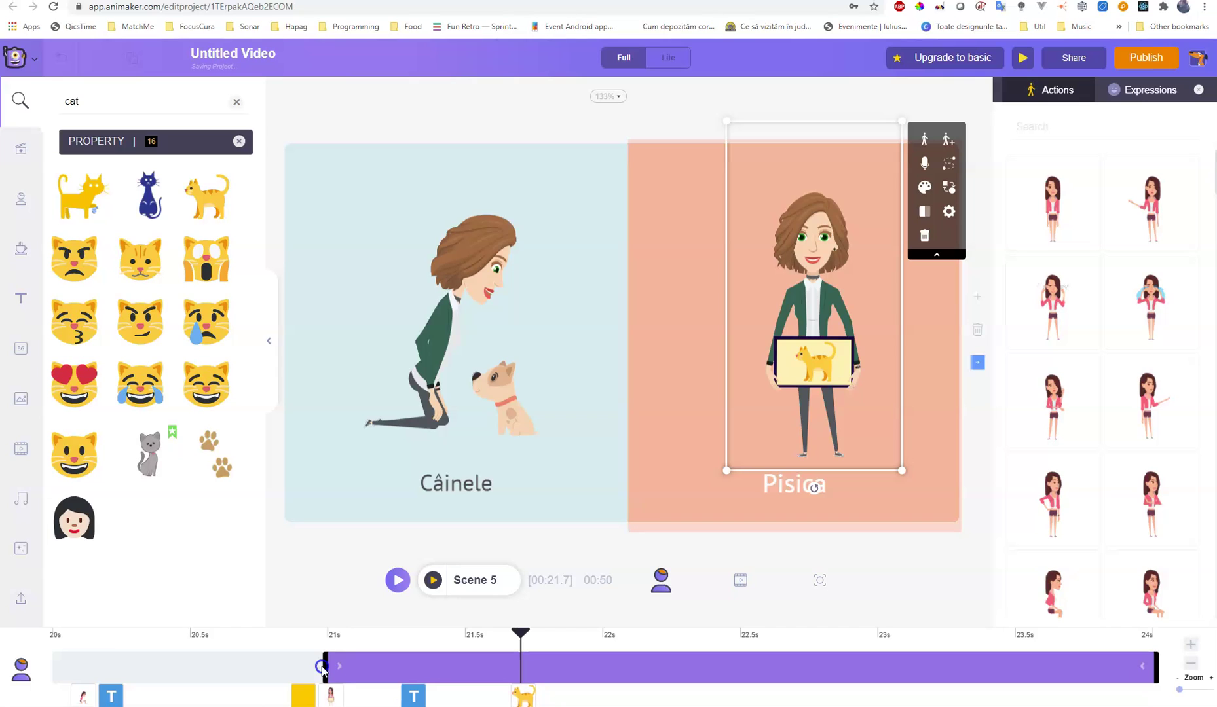
click(527, 700)
drag(519, 666, 328, 663)
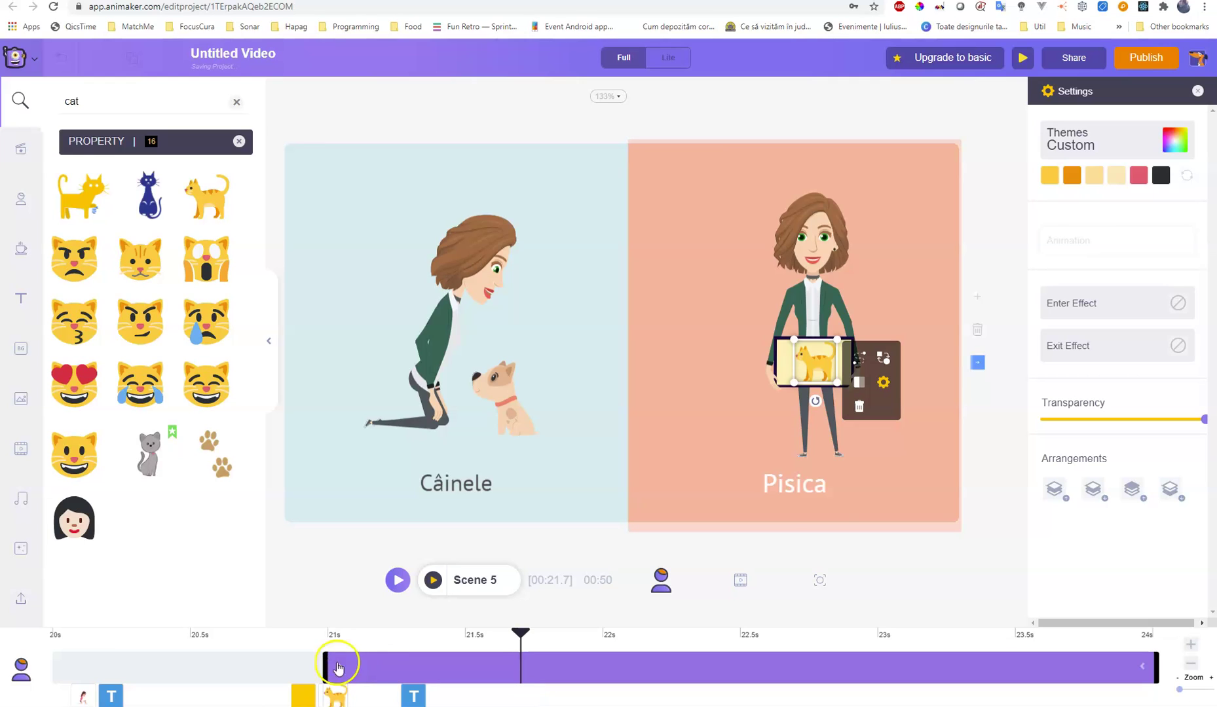
Move the "Pisica" text's start to about 21.1 s and preview Scene 5
click(413, 697)
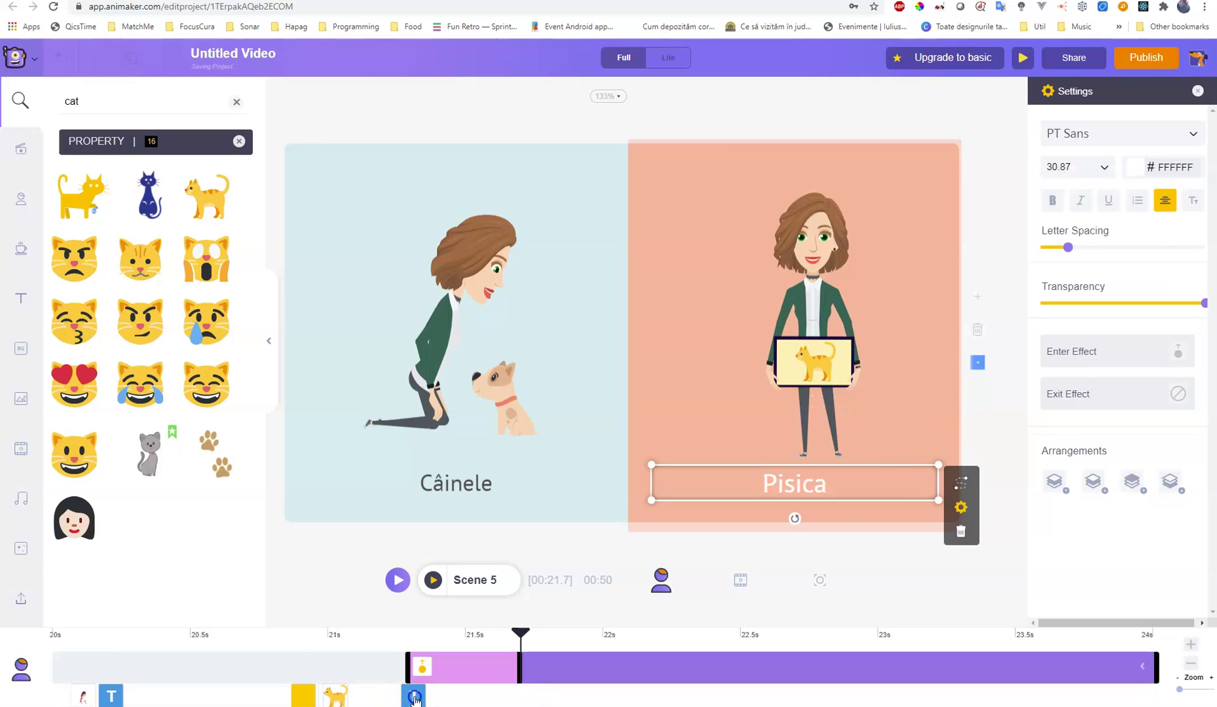
drag(408, 663, 352, 664)
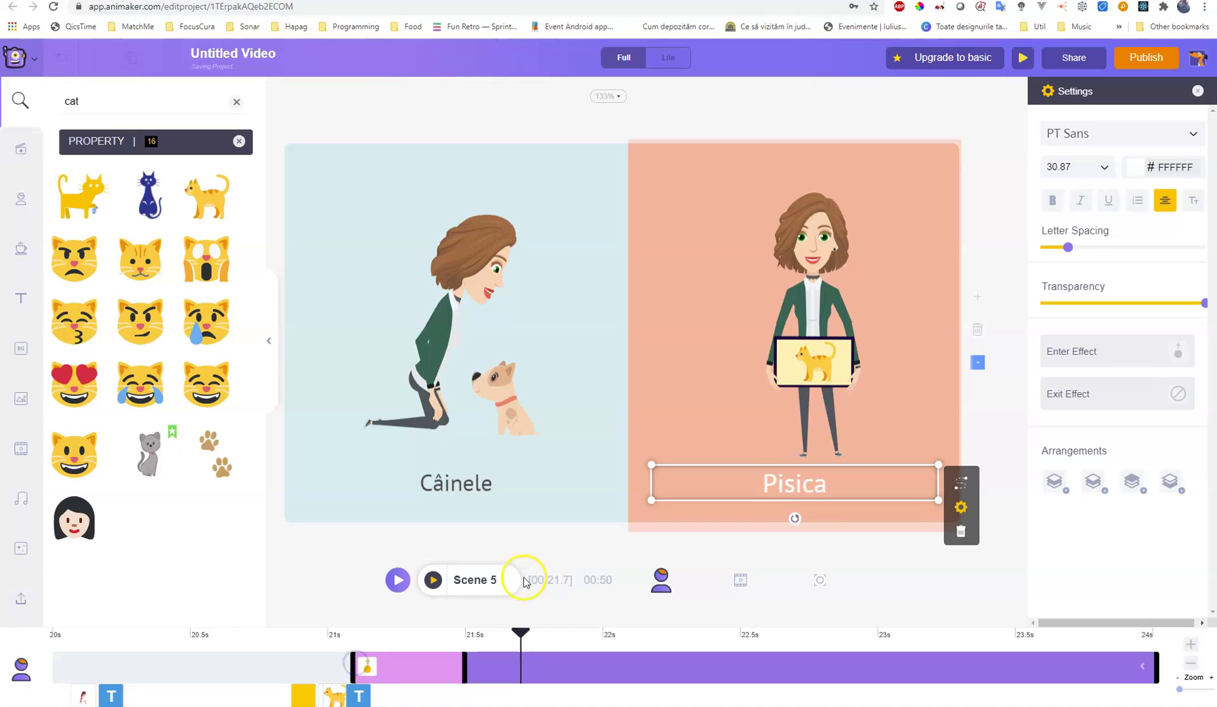
click(432, 580)
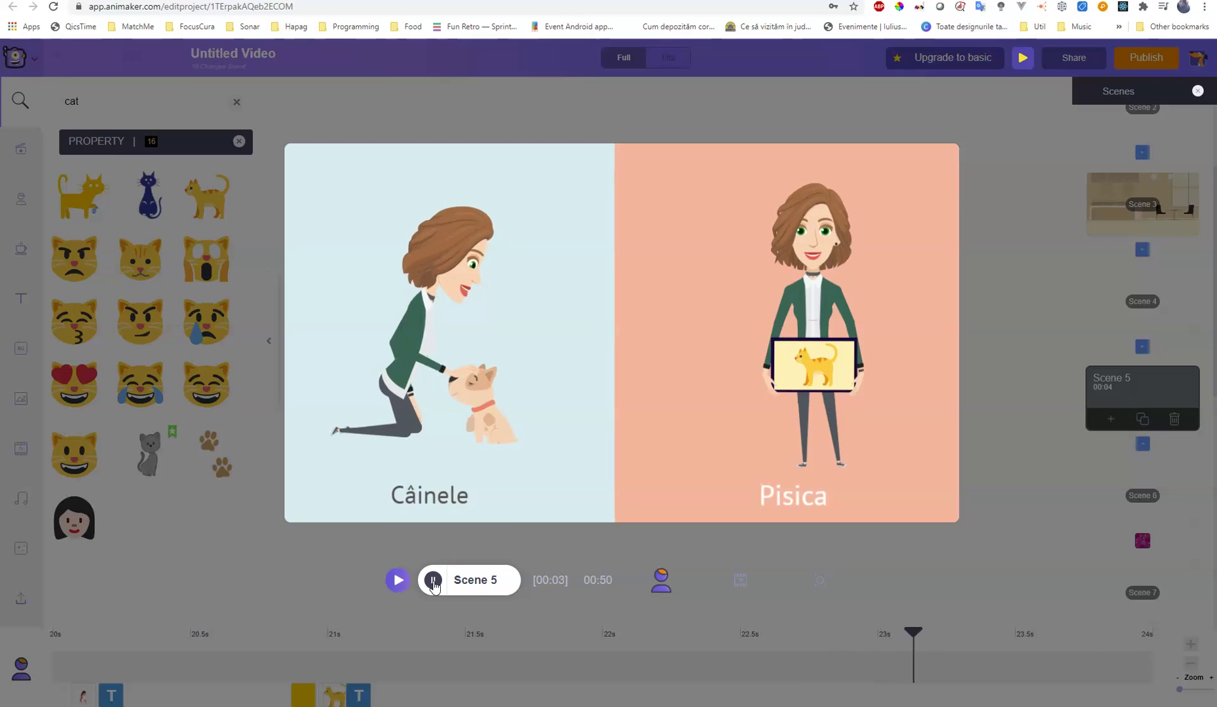
Delay the start of the "Pisica" text to about 21.2 s and of the "Câinele" text to about 20.3 s
click(374, 690)
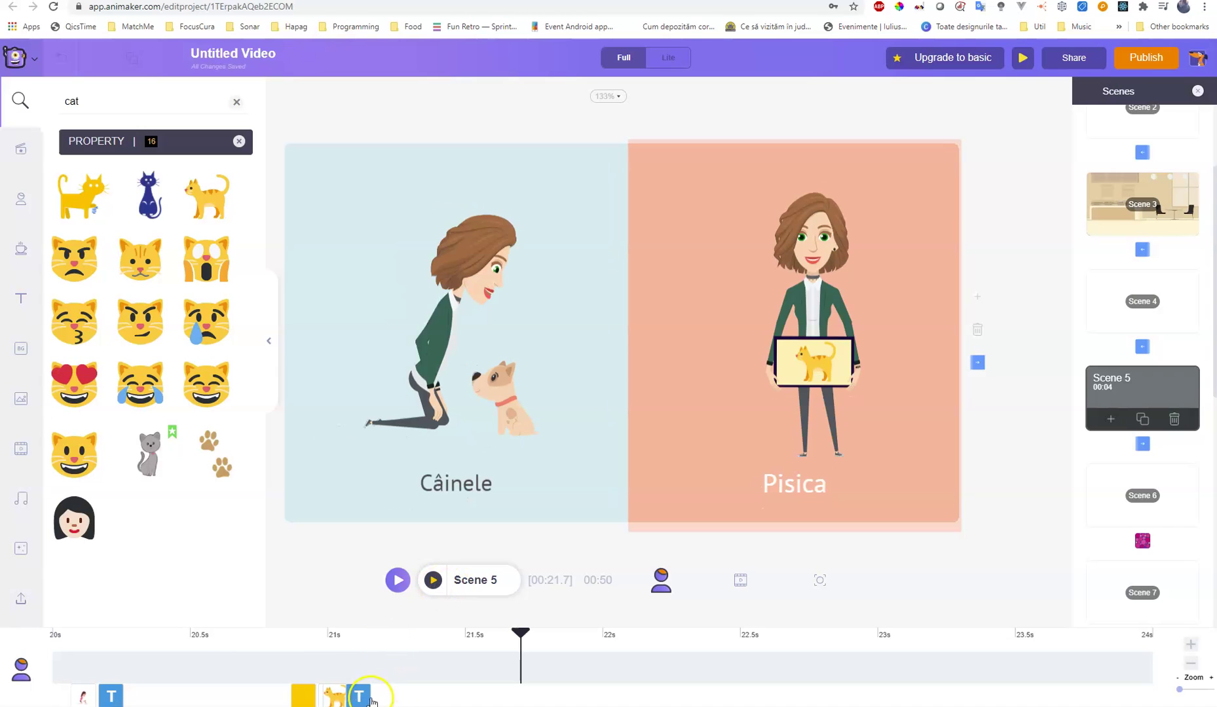
drag(351, 661, 250, 674)
click(110, 694)
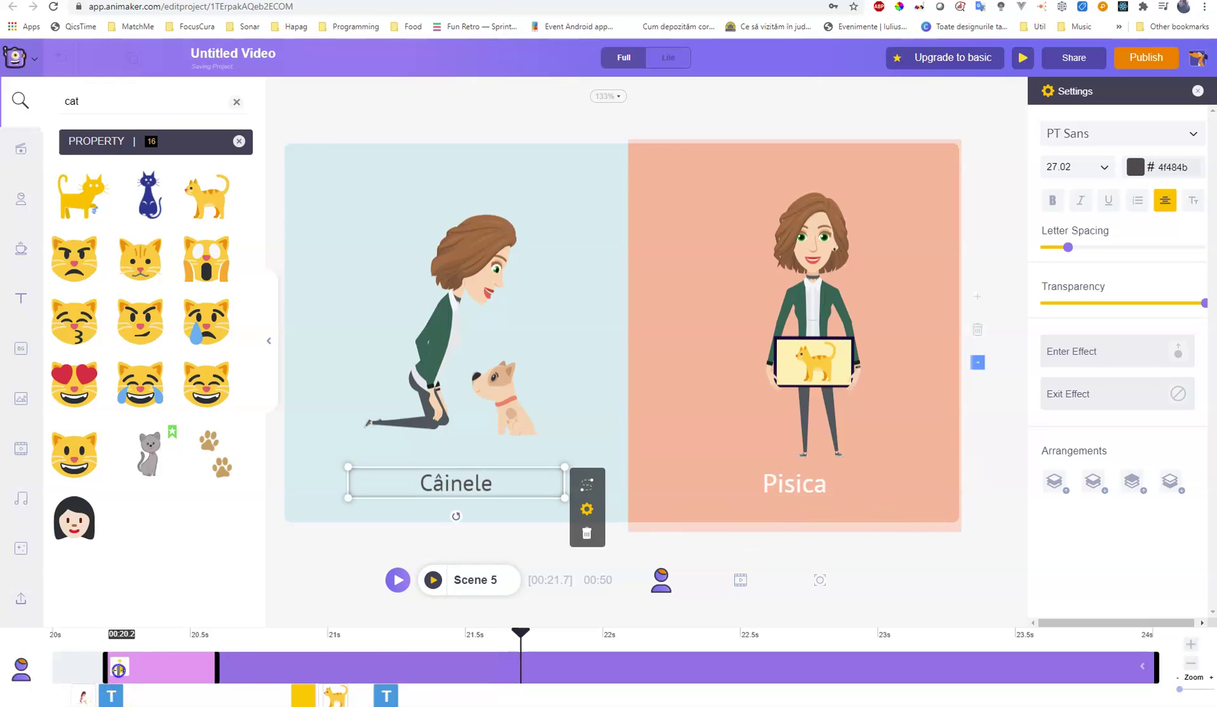
drag(119, 668, 126, 672)
click(986, 444)
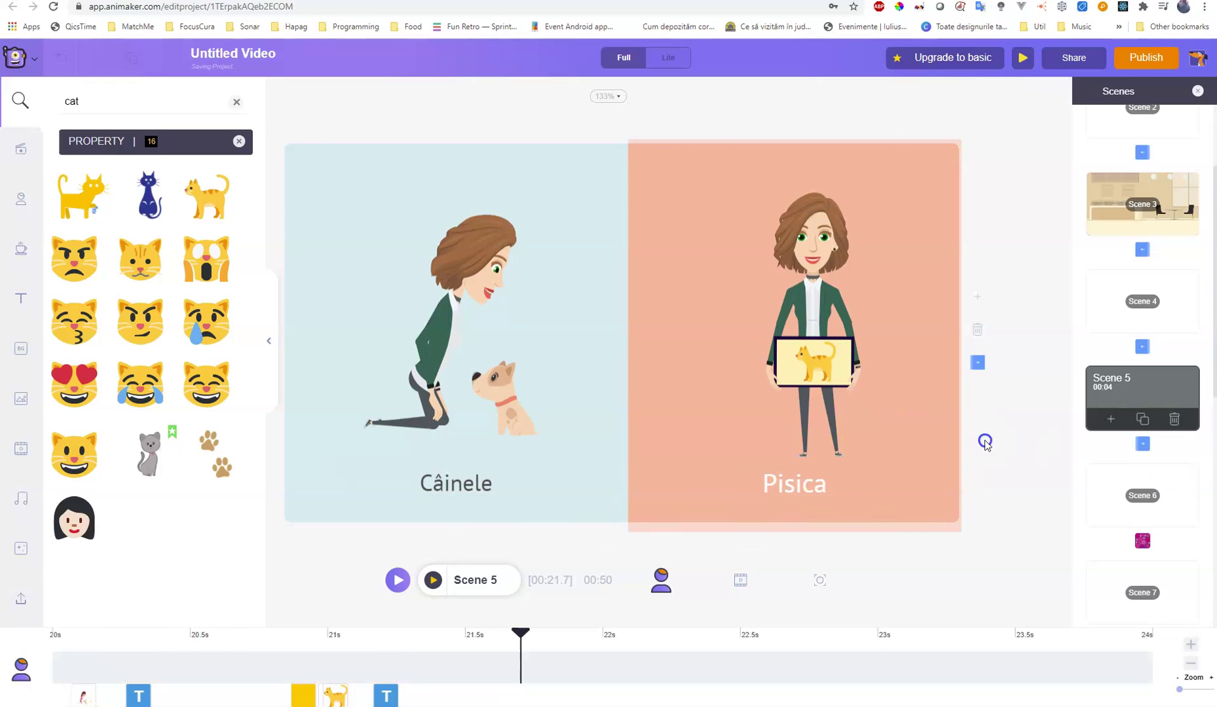
Replace the "I have a super power!" text in Scene 6 with "Mulțumesc! :)"
click(1167, 493)
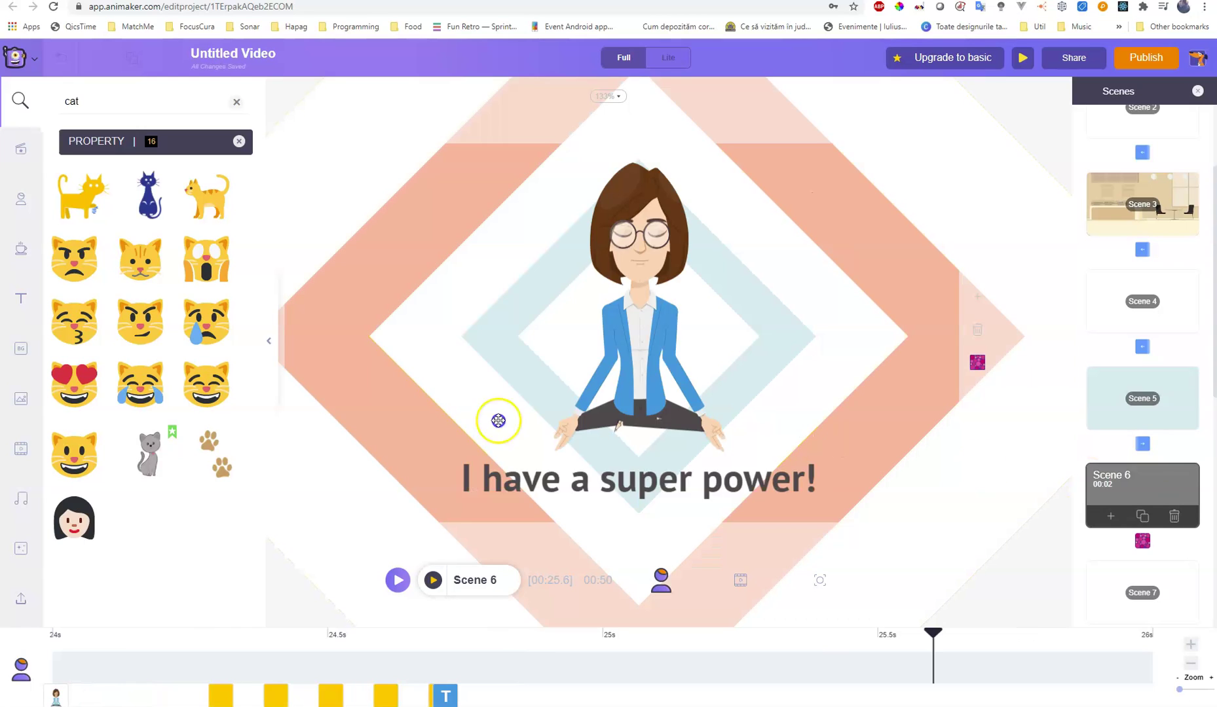
click(625, 479)
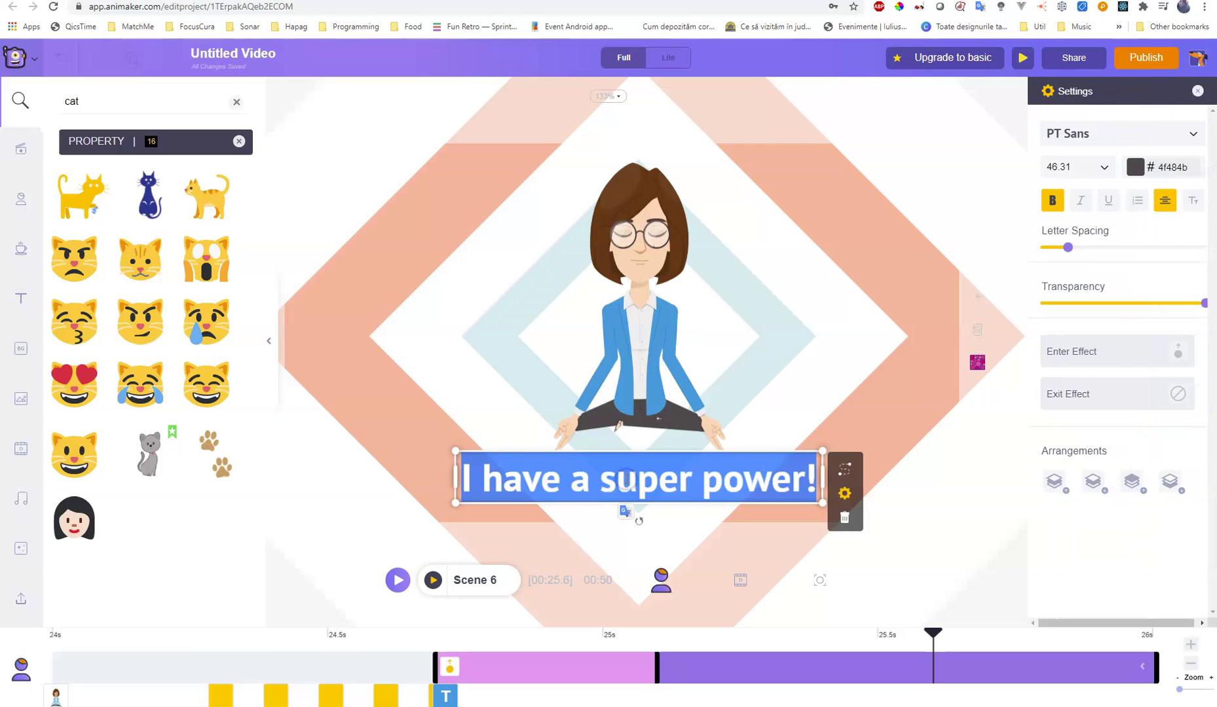
key(BackSpace)
text(Mu)
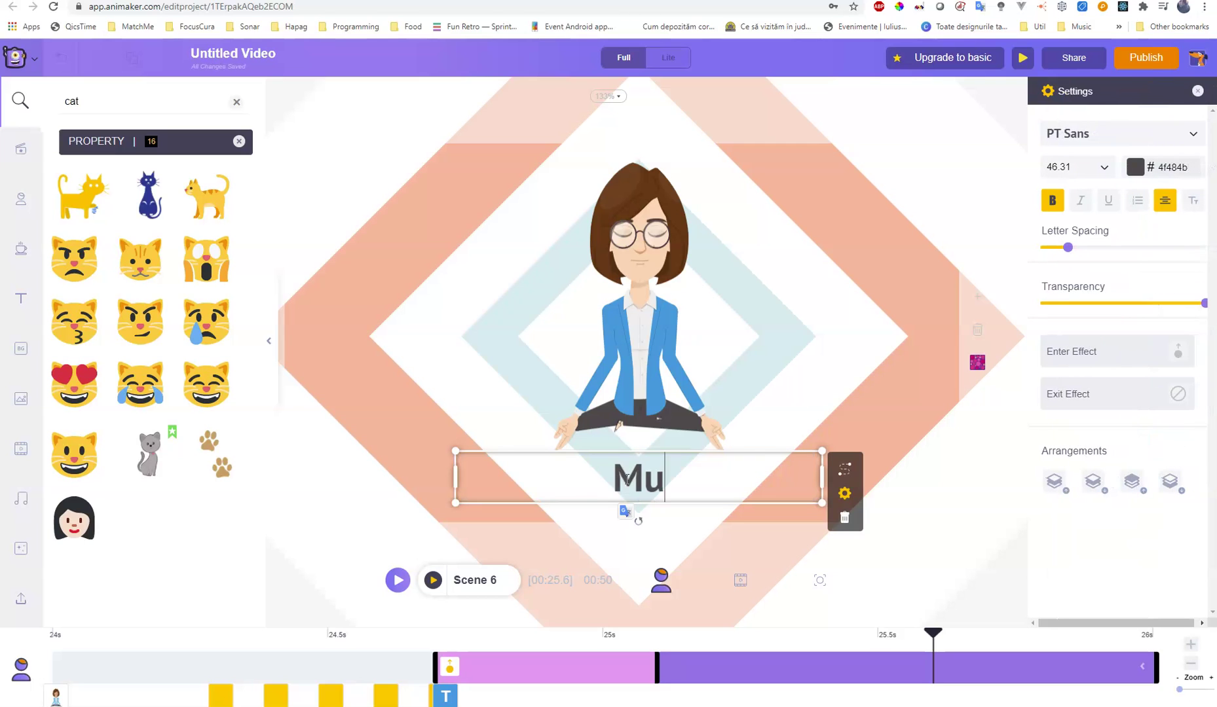
text(lțumesc)
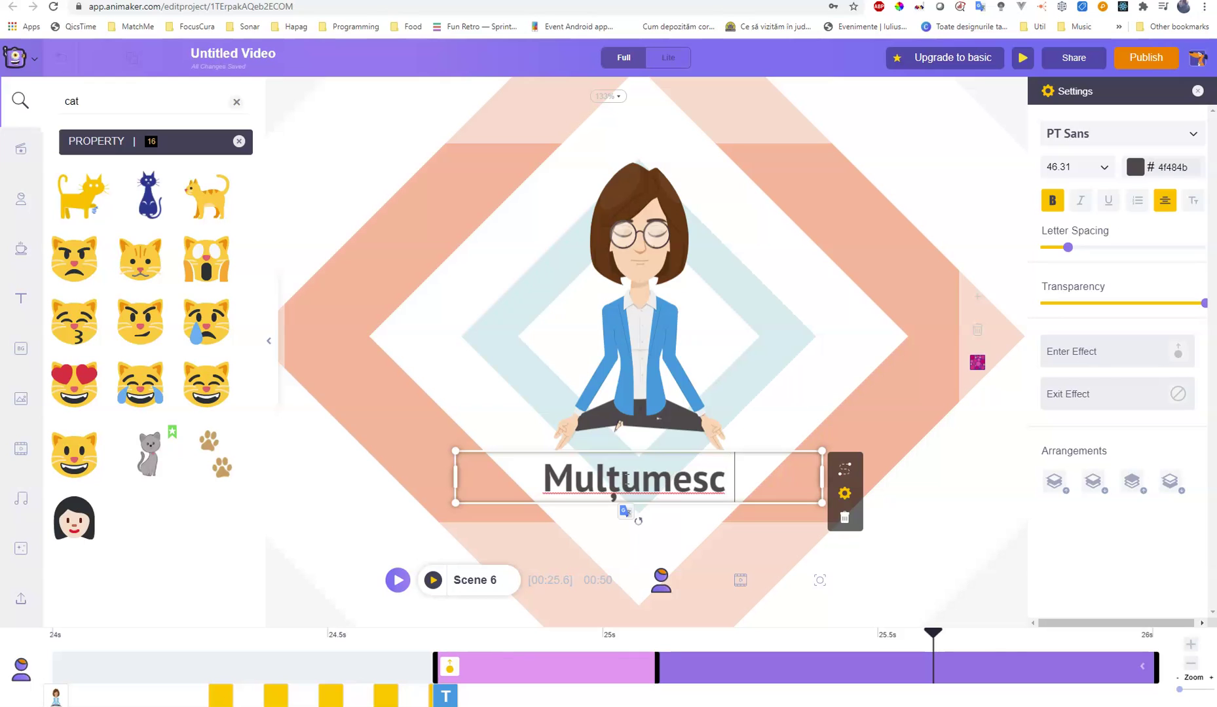
text(! :))
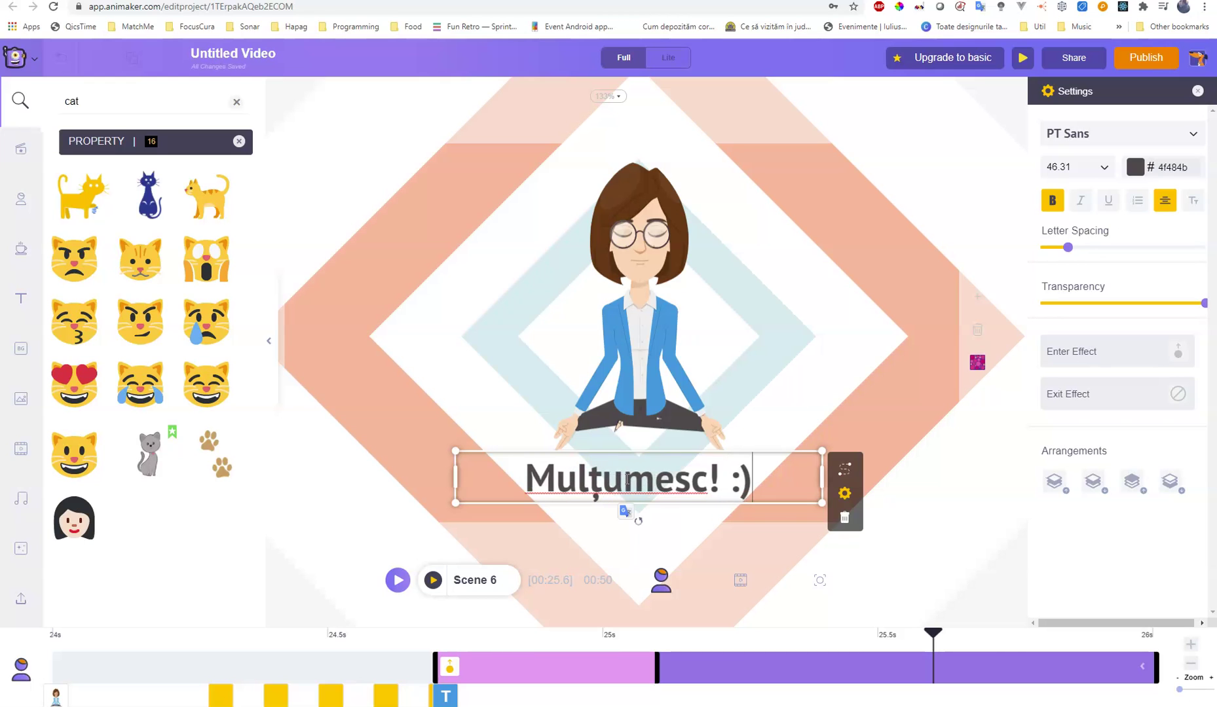
Delete the light blue diamond behind the meditating character in Scene 6
click(581, 345)
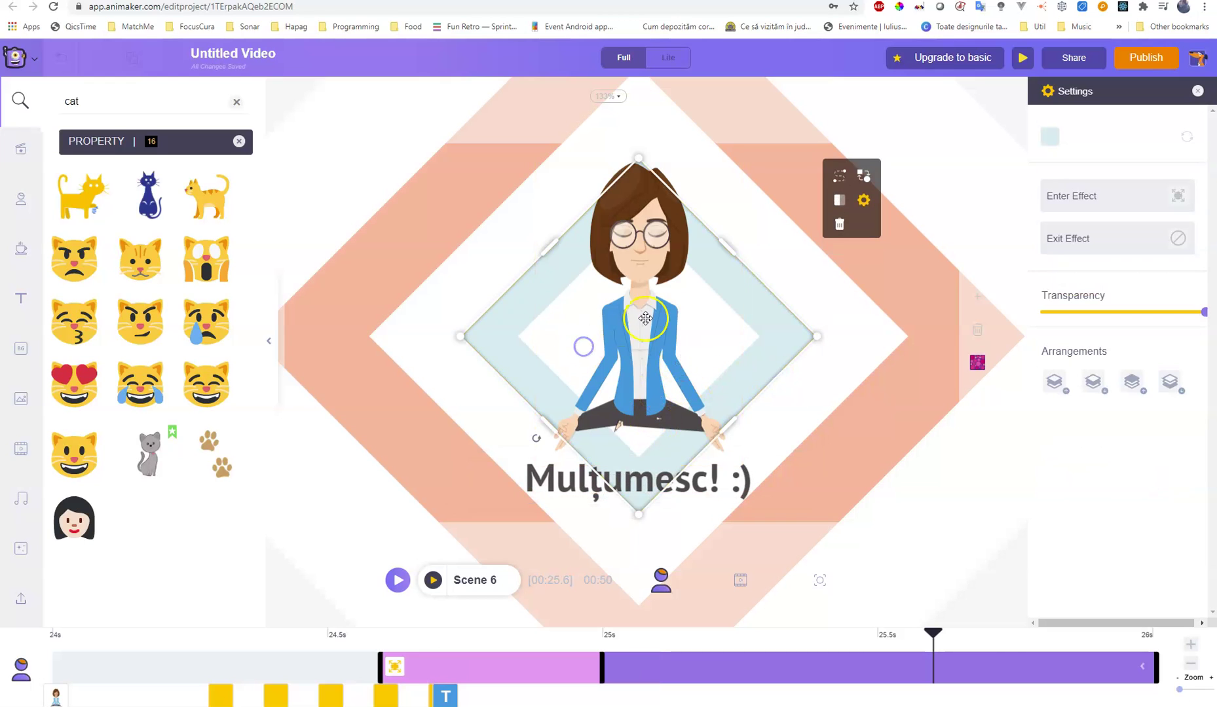
key(Delete)
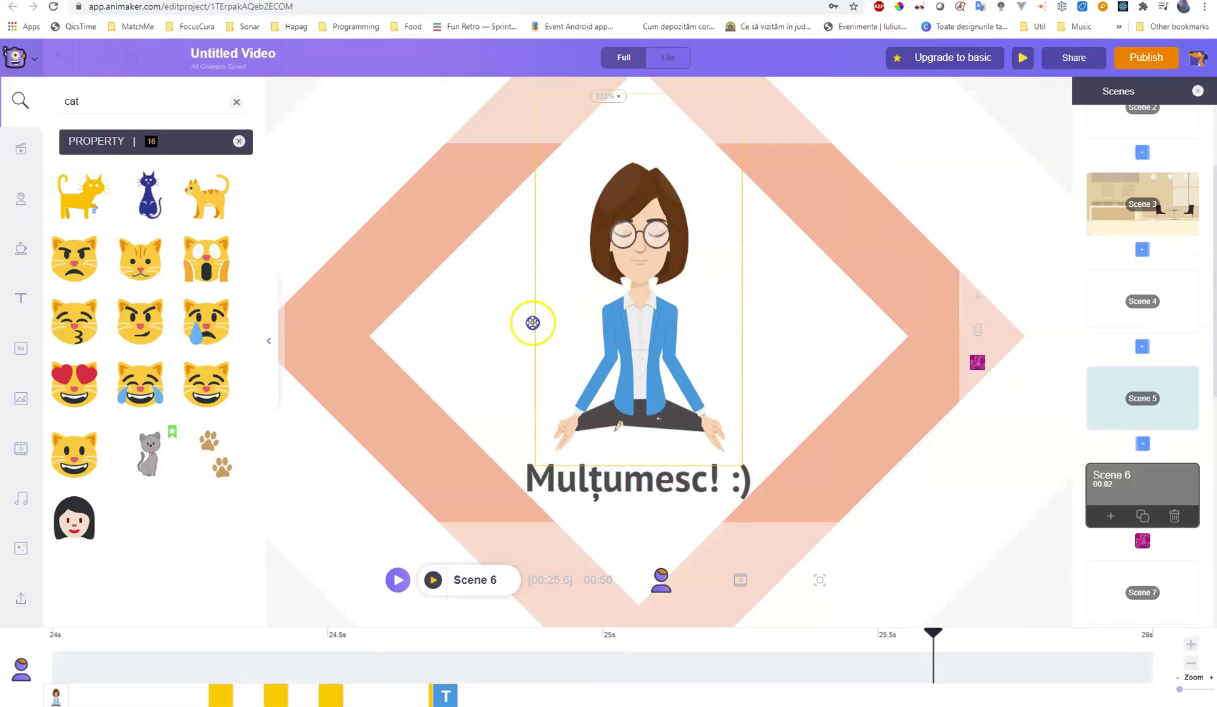
click(557, 303)
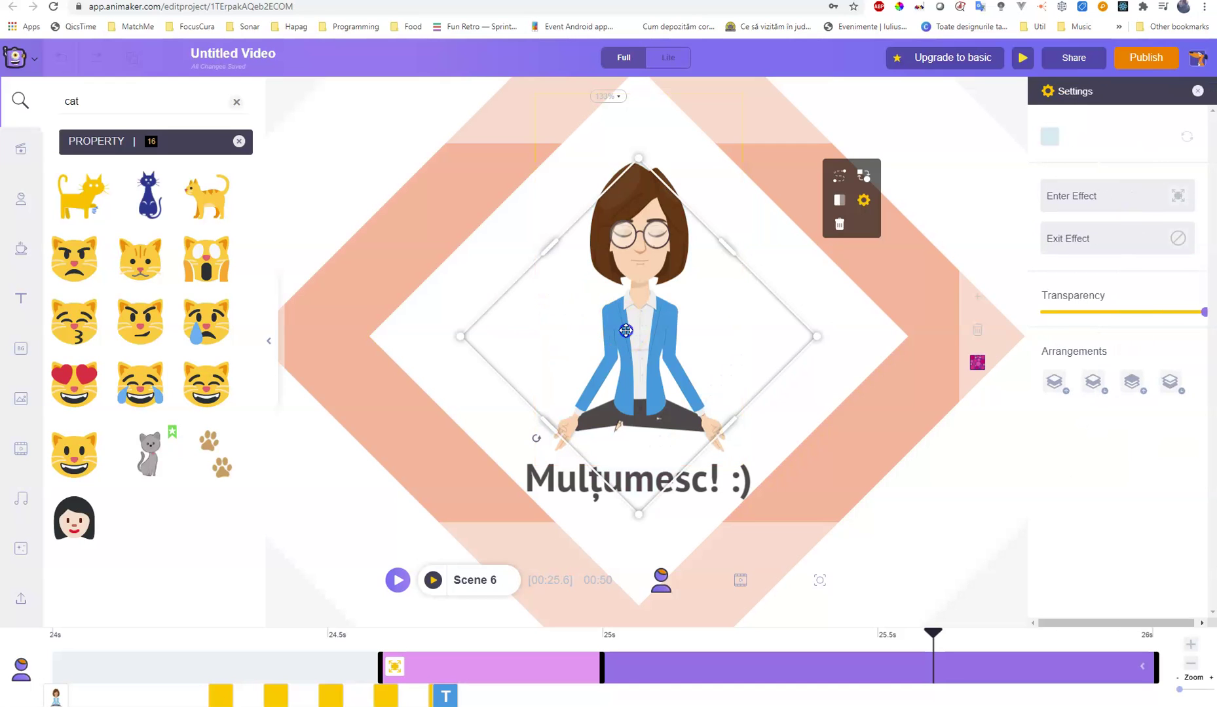
click(361, 472)
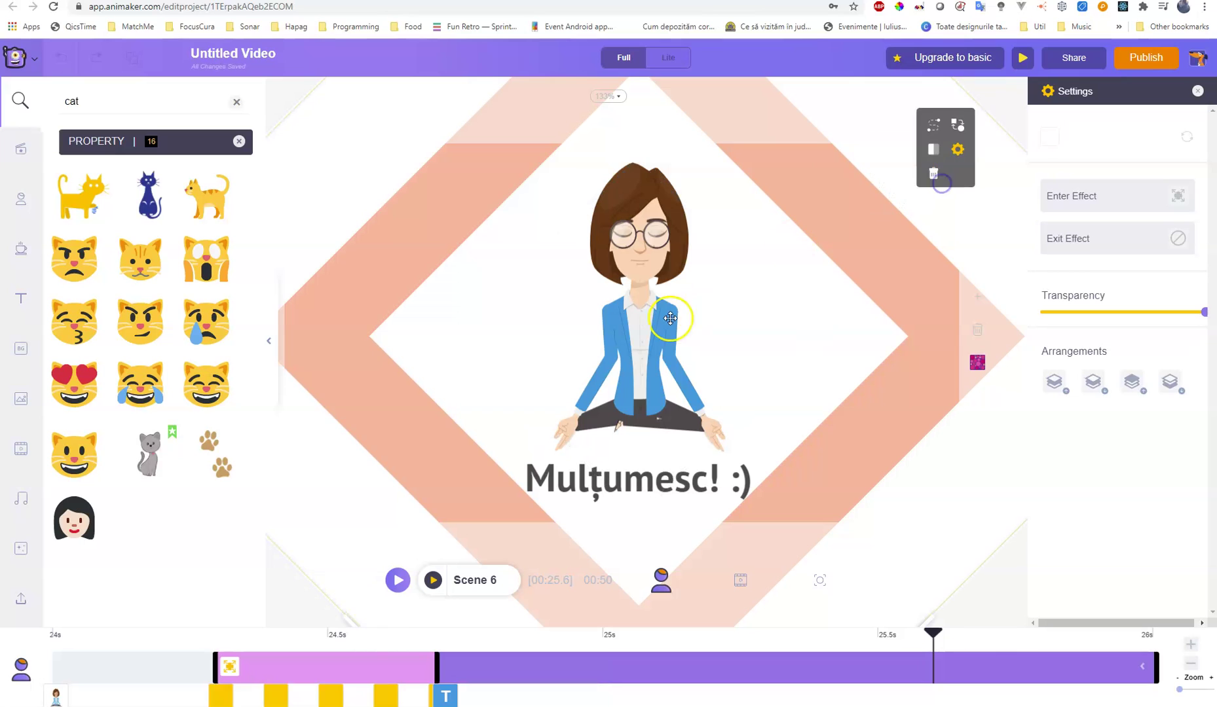
click(296, 598)
Replace the meditating character in Scene 6 with the custom brown-haired character in the green jacket
click(626, 344)
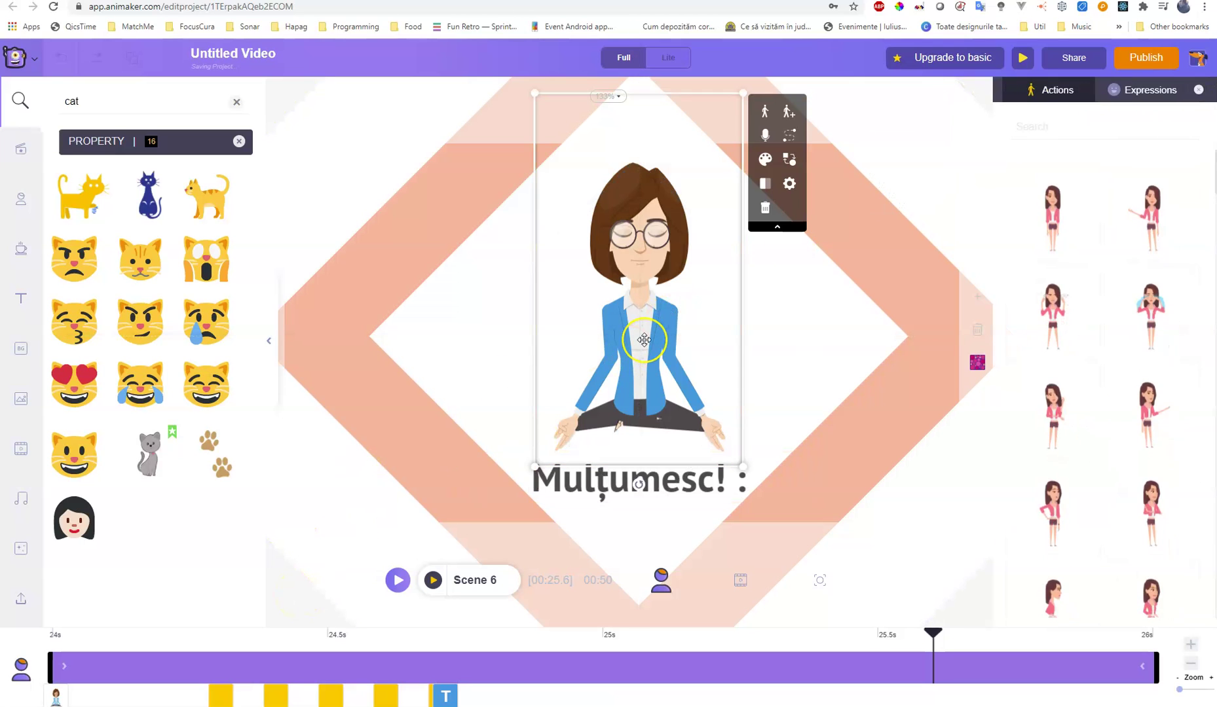
key(Delete)
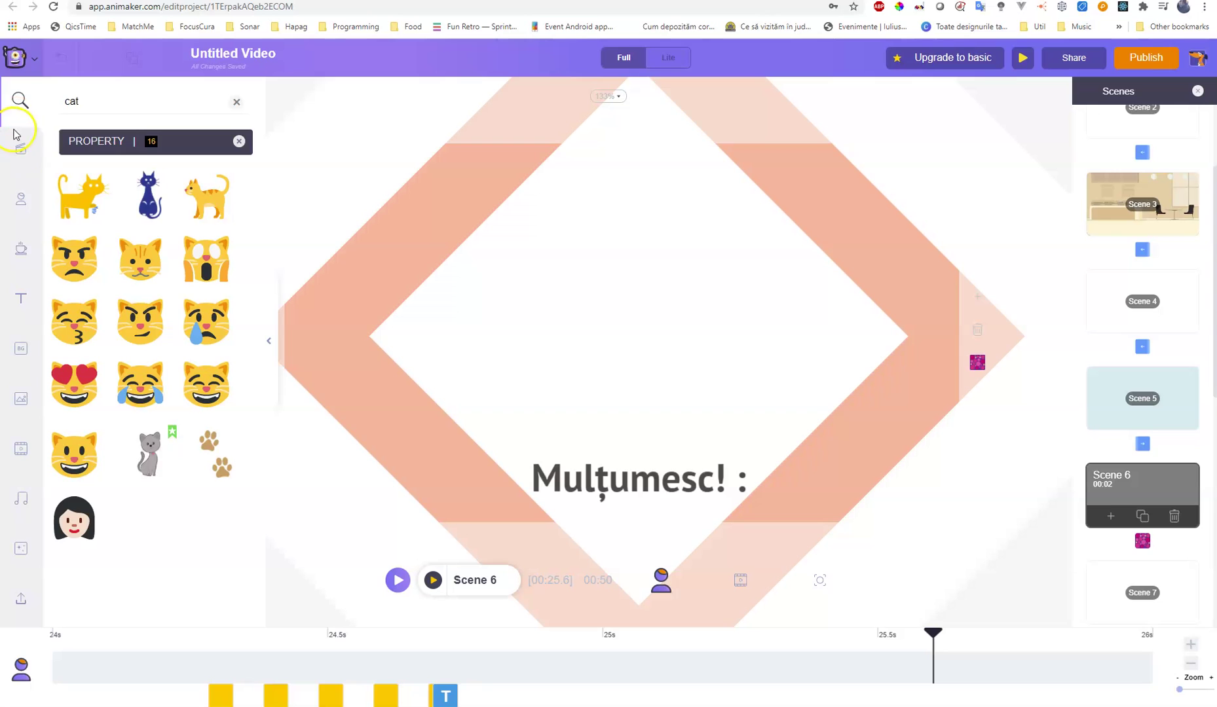
click(23, 200)
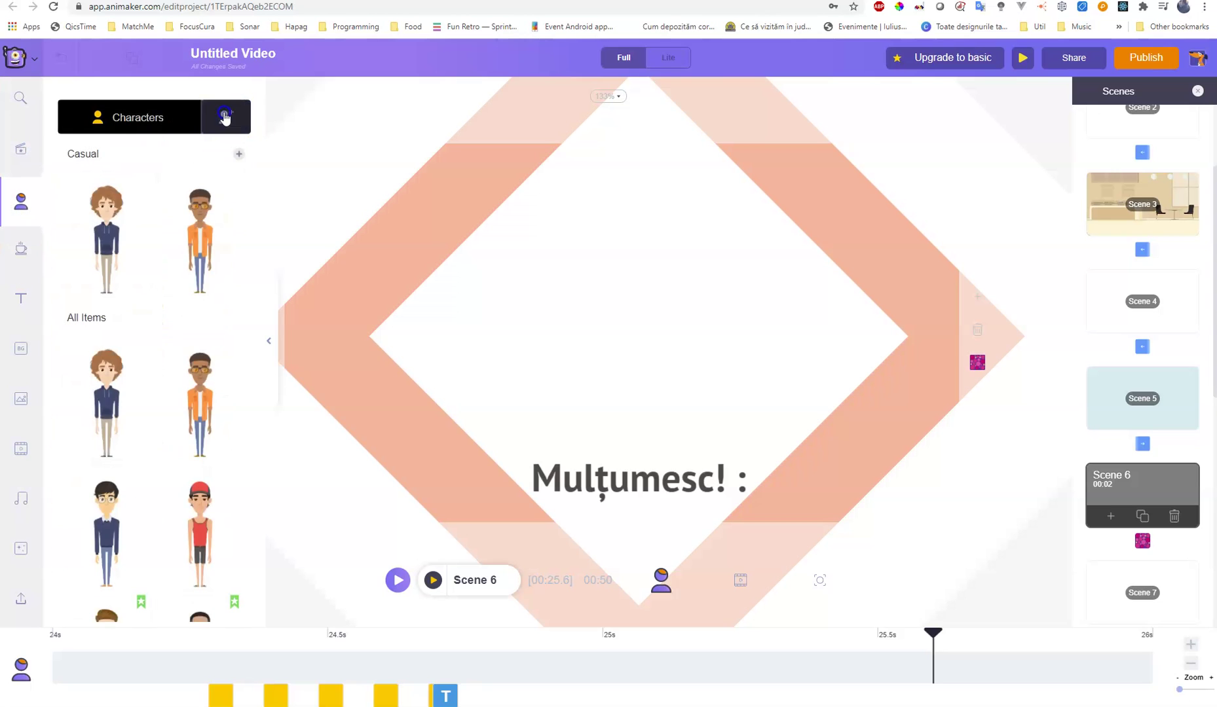
click(225, 118)
click(115, 247)
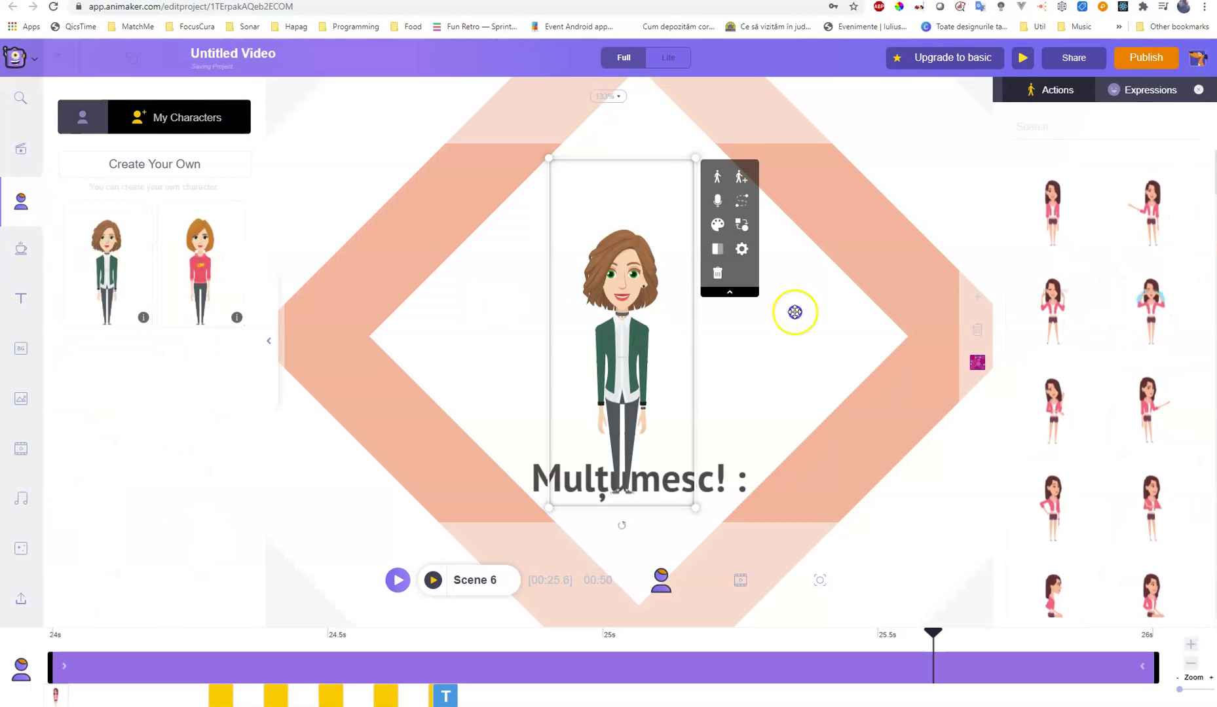
Search the character's actions for "happy", apply the round-framed half-body action, and centre the character above the "Mulțumesc" text
scroll(1171, 530, down, 5)
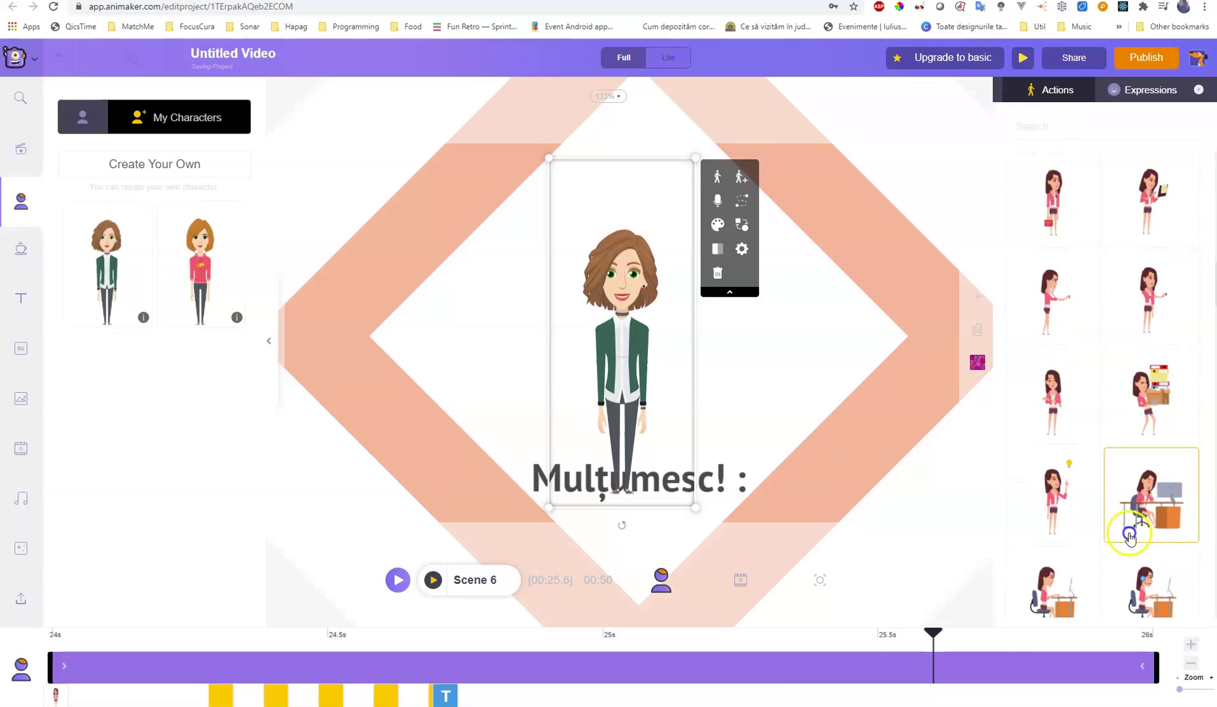
click(1066, 421)
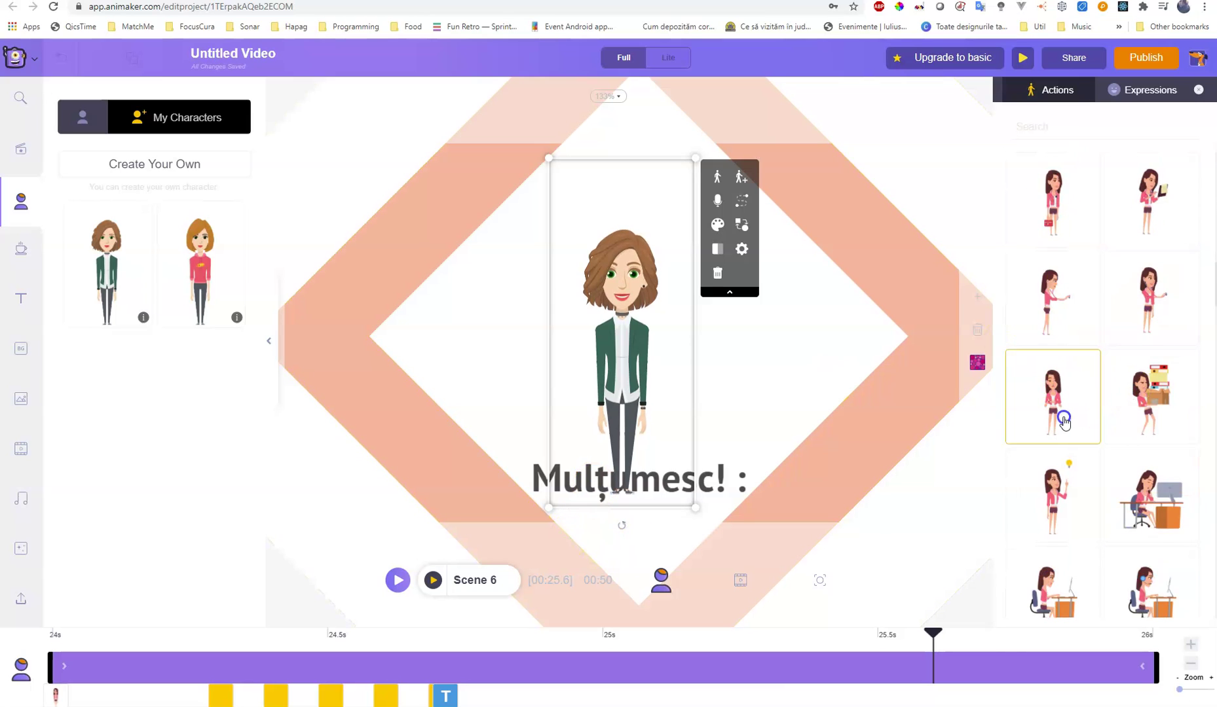
click(1039, 129)
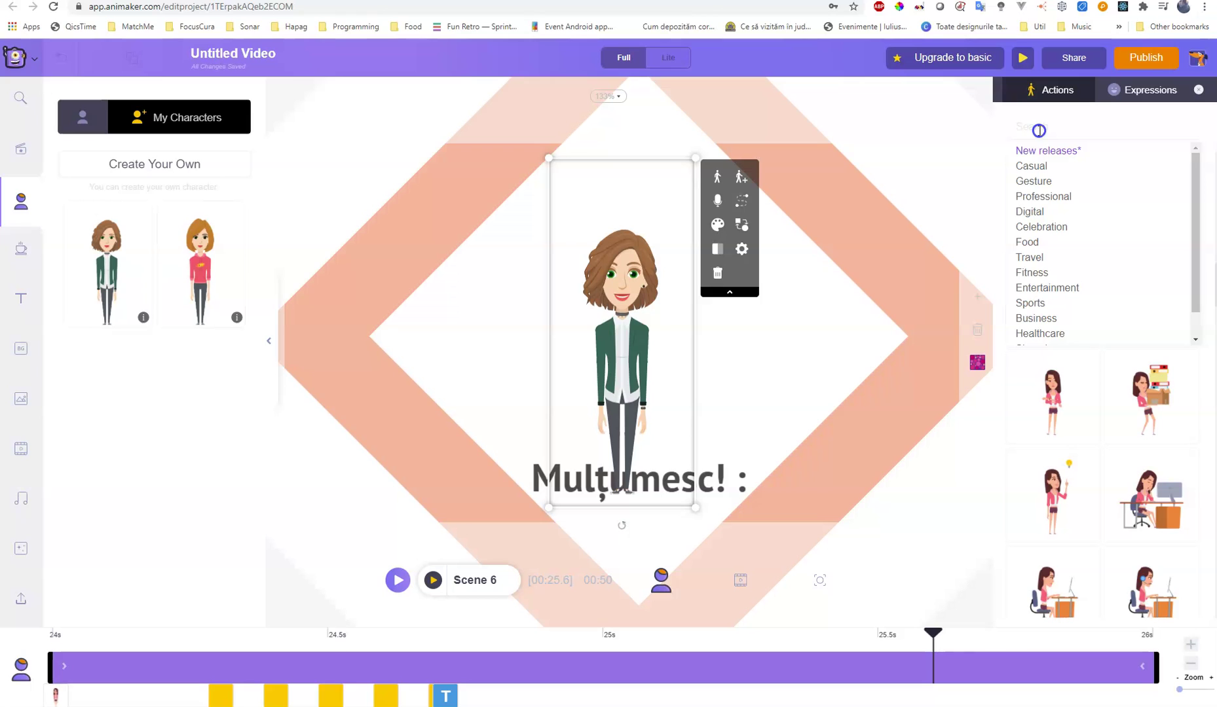
text(happy)
key(Return)
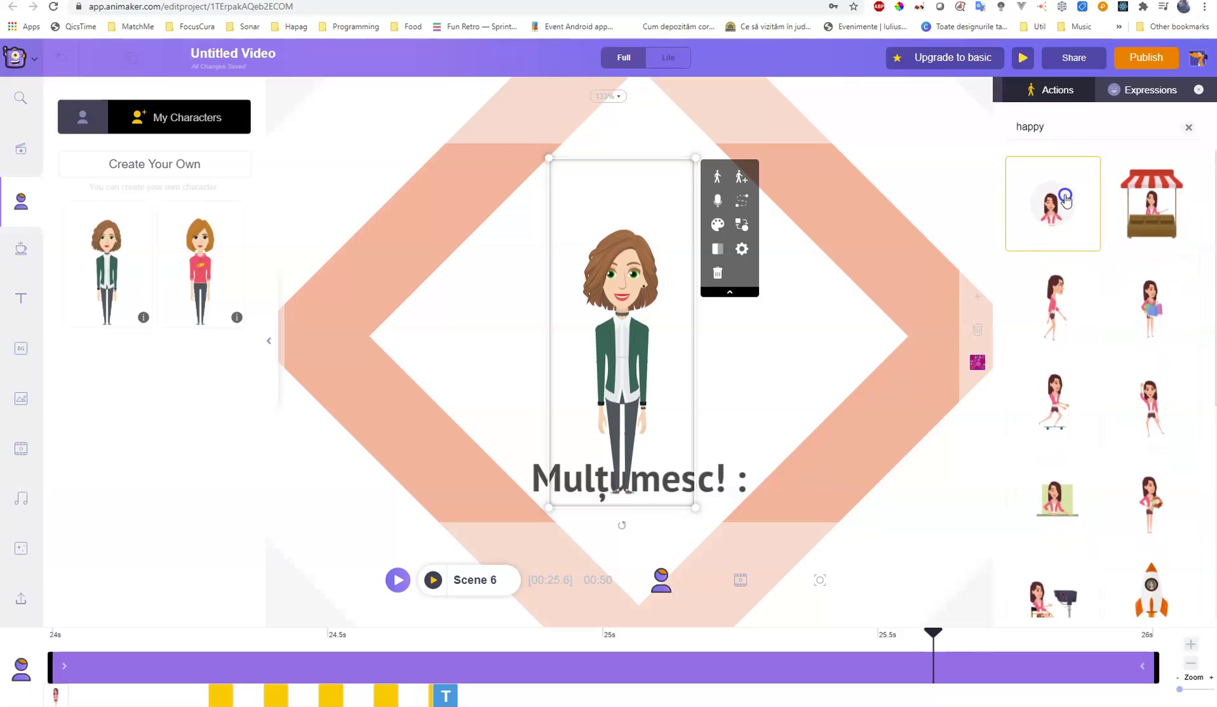
click(1065, 200)
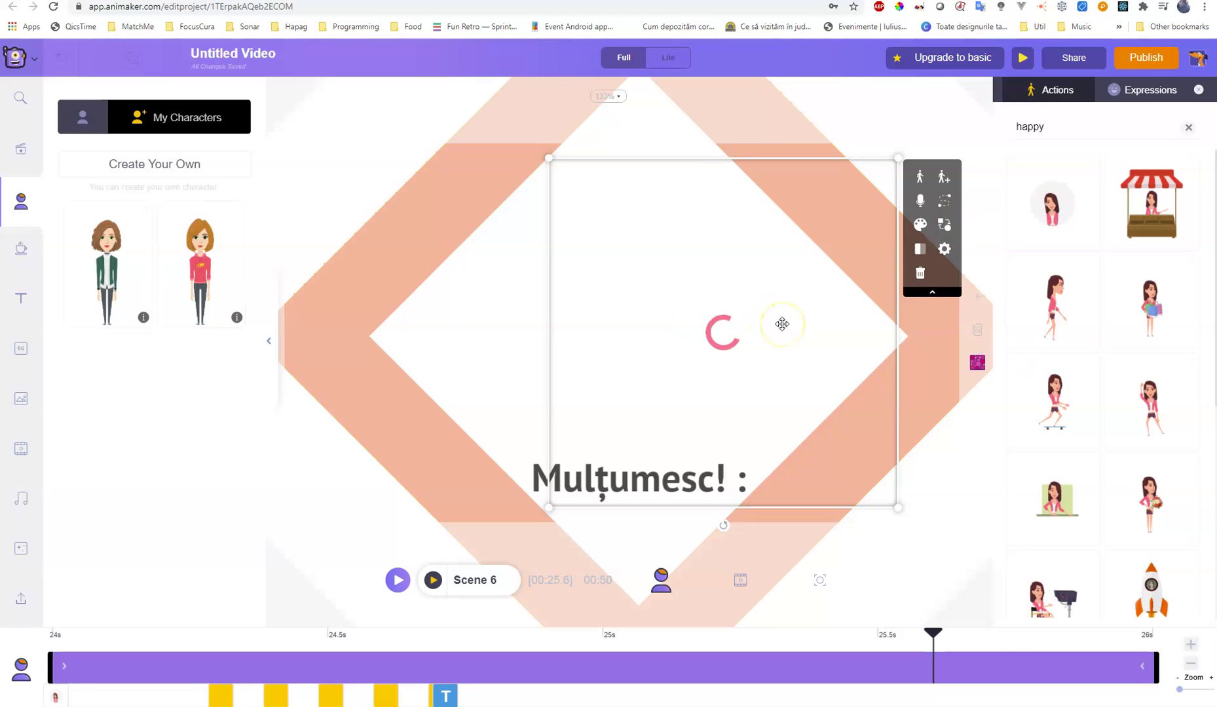
drag(782, 324, 664, 283)
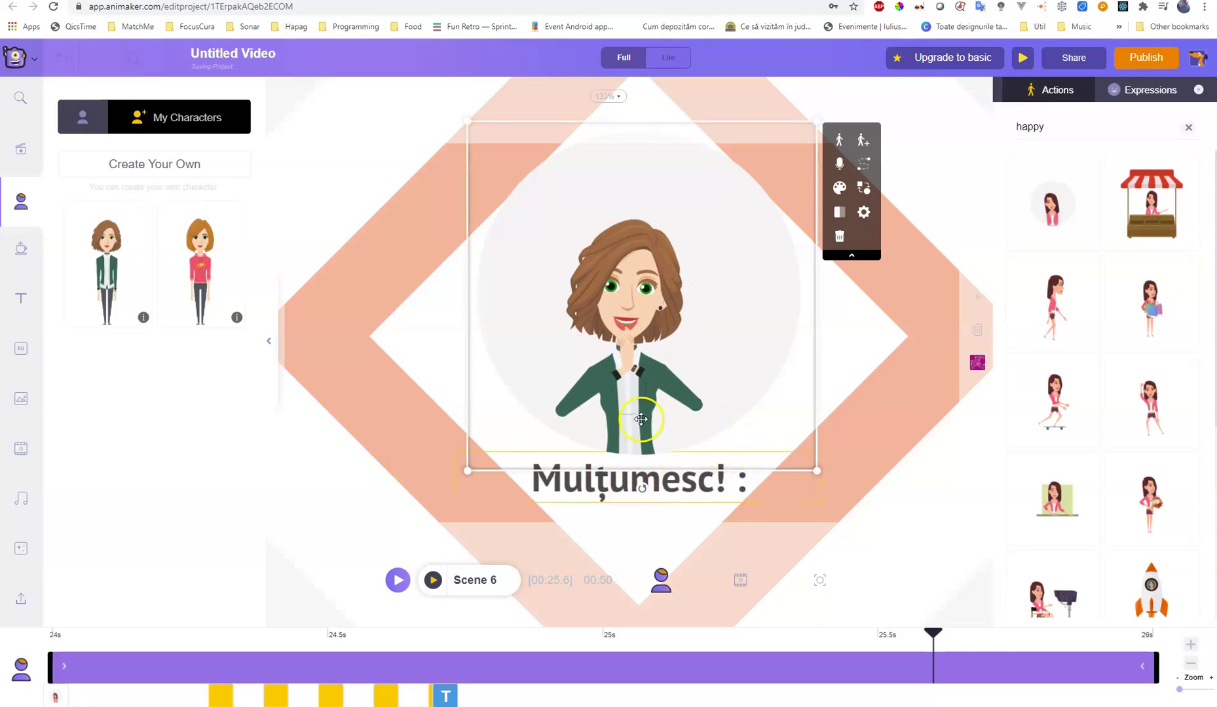
Deselect the character and start a preview of the whole video
click(959, 322)
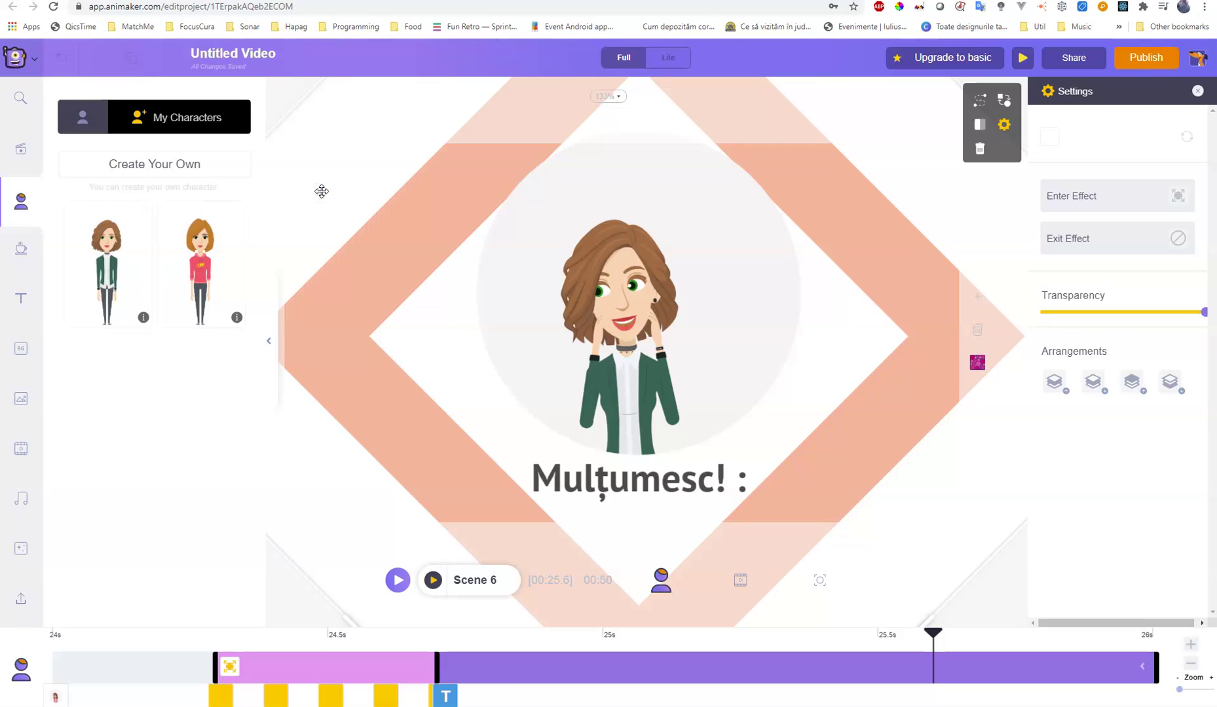
click(1024, 59)
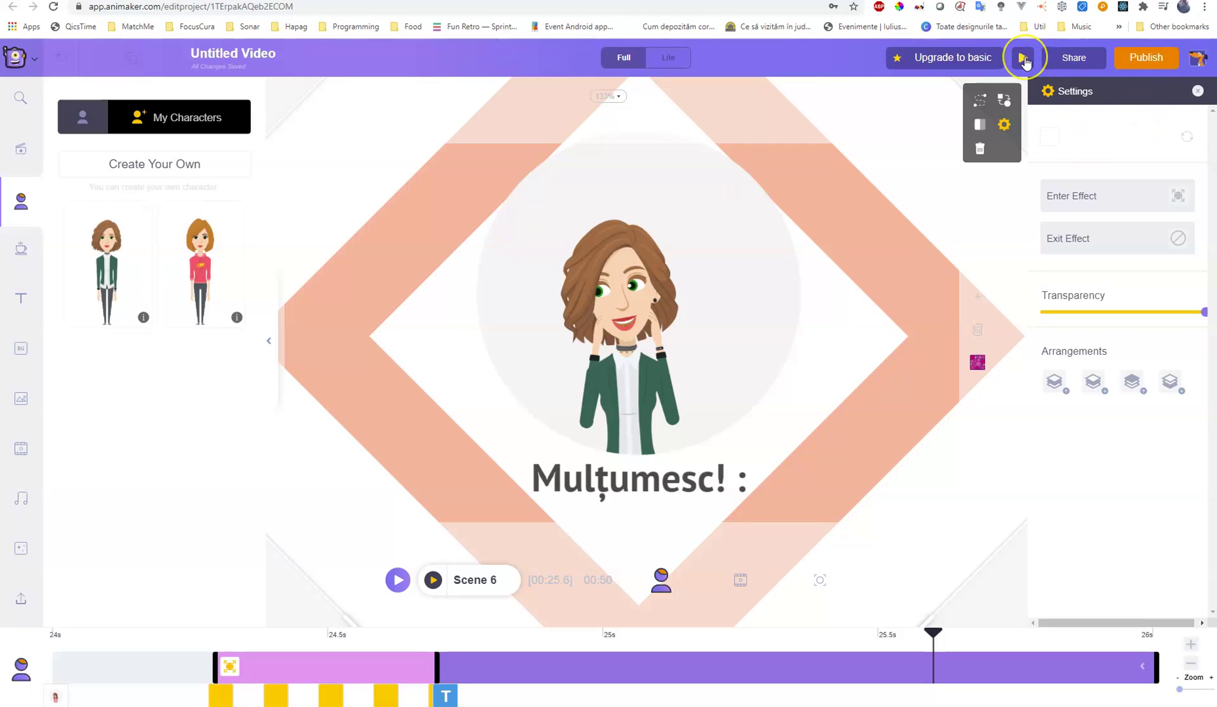